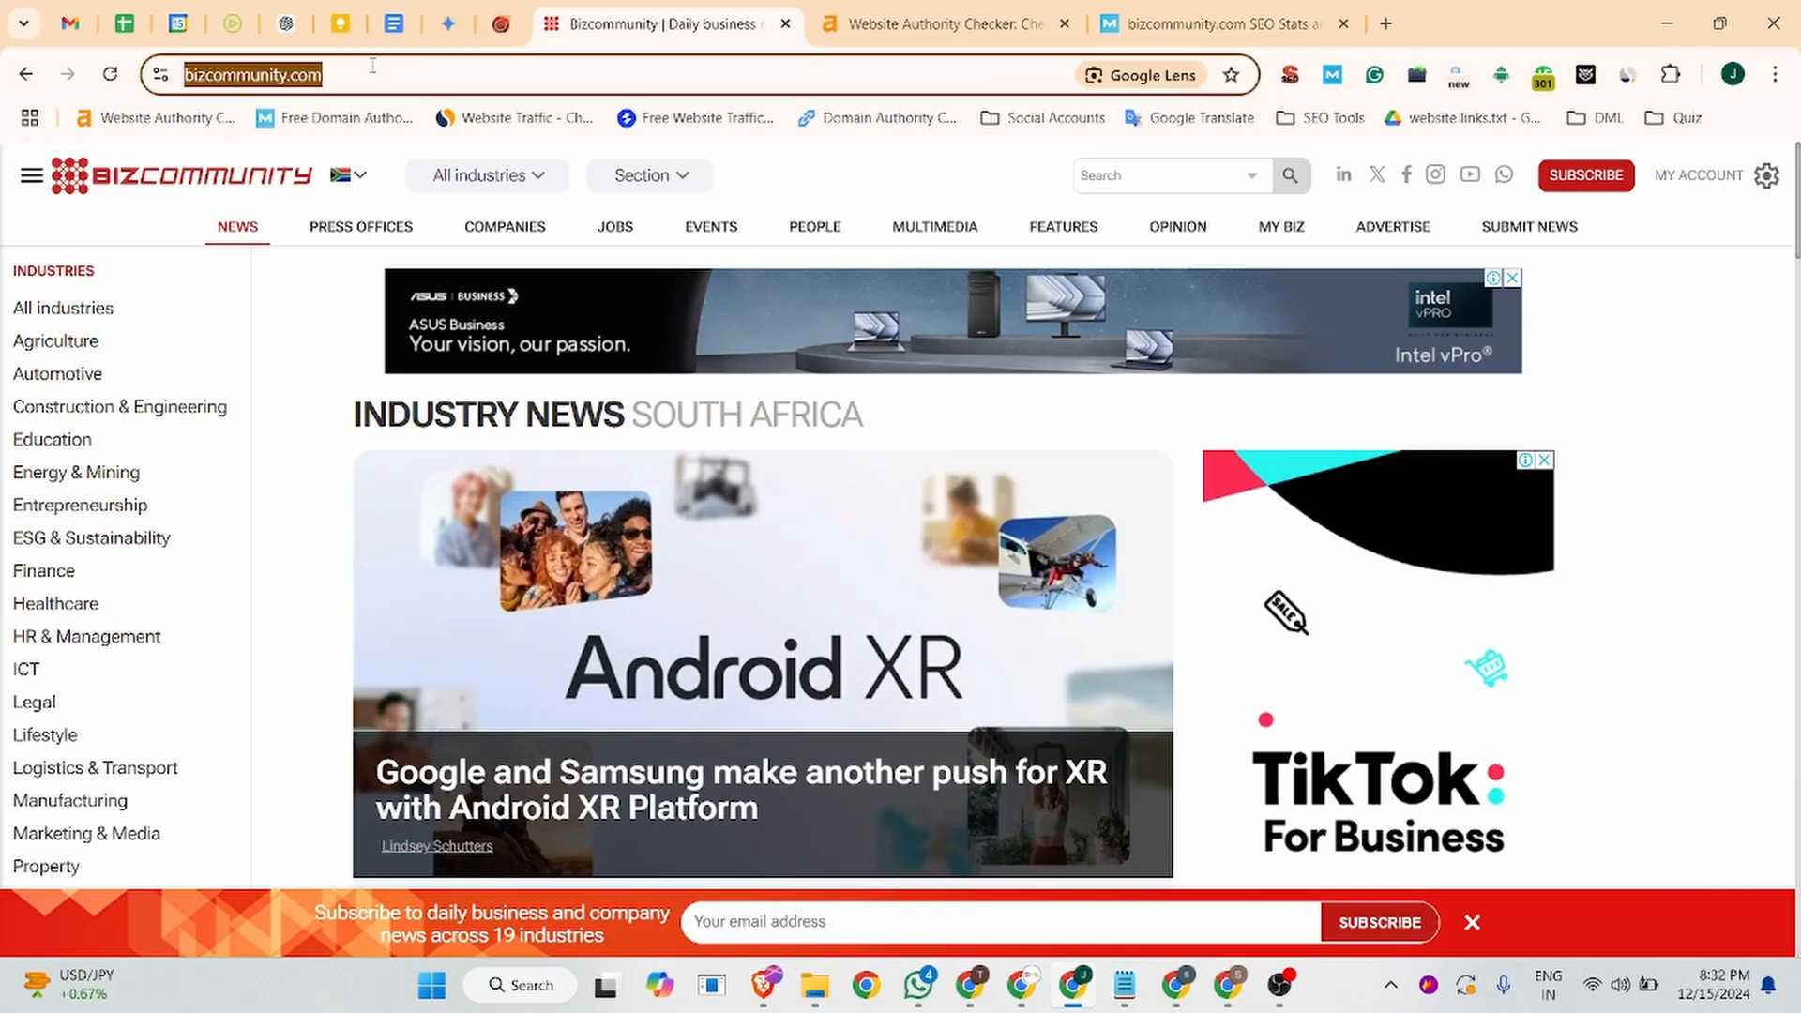
- Look through the Bizcommunity homepage's news and company sections
{"action": "scroll", "coordinate": [774, 453], "scroll_direction": "down", "scroll_amount": 12}
{"action": "scroll", "coordinate": [774, 453], "scroll_direction": "down", "scroll_amount": 7}
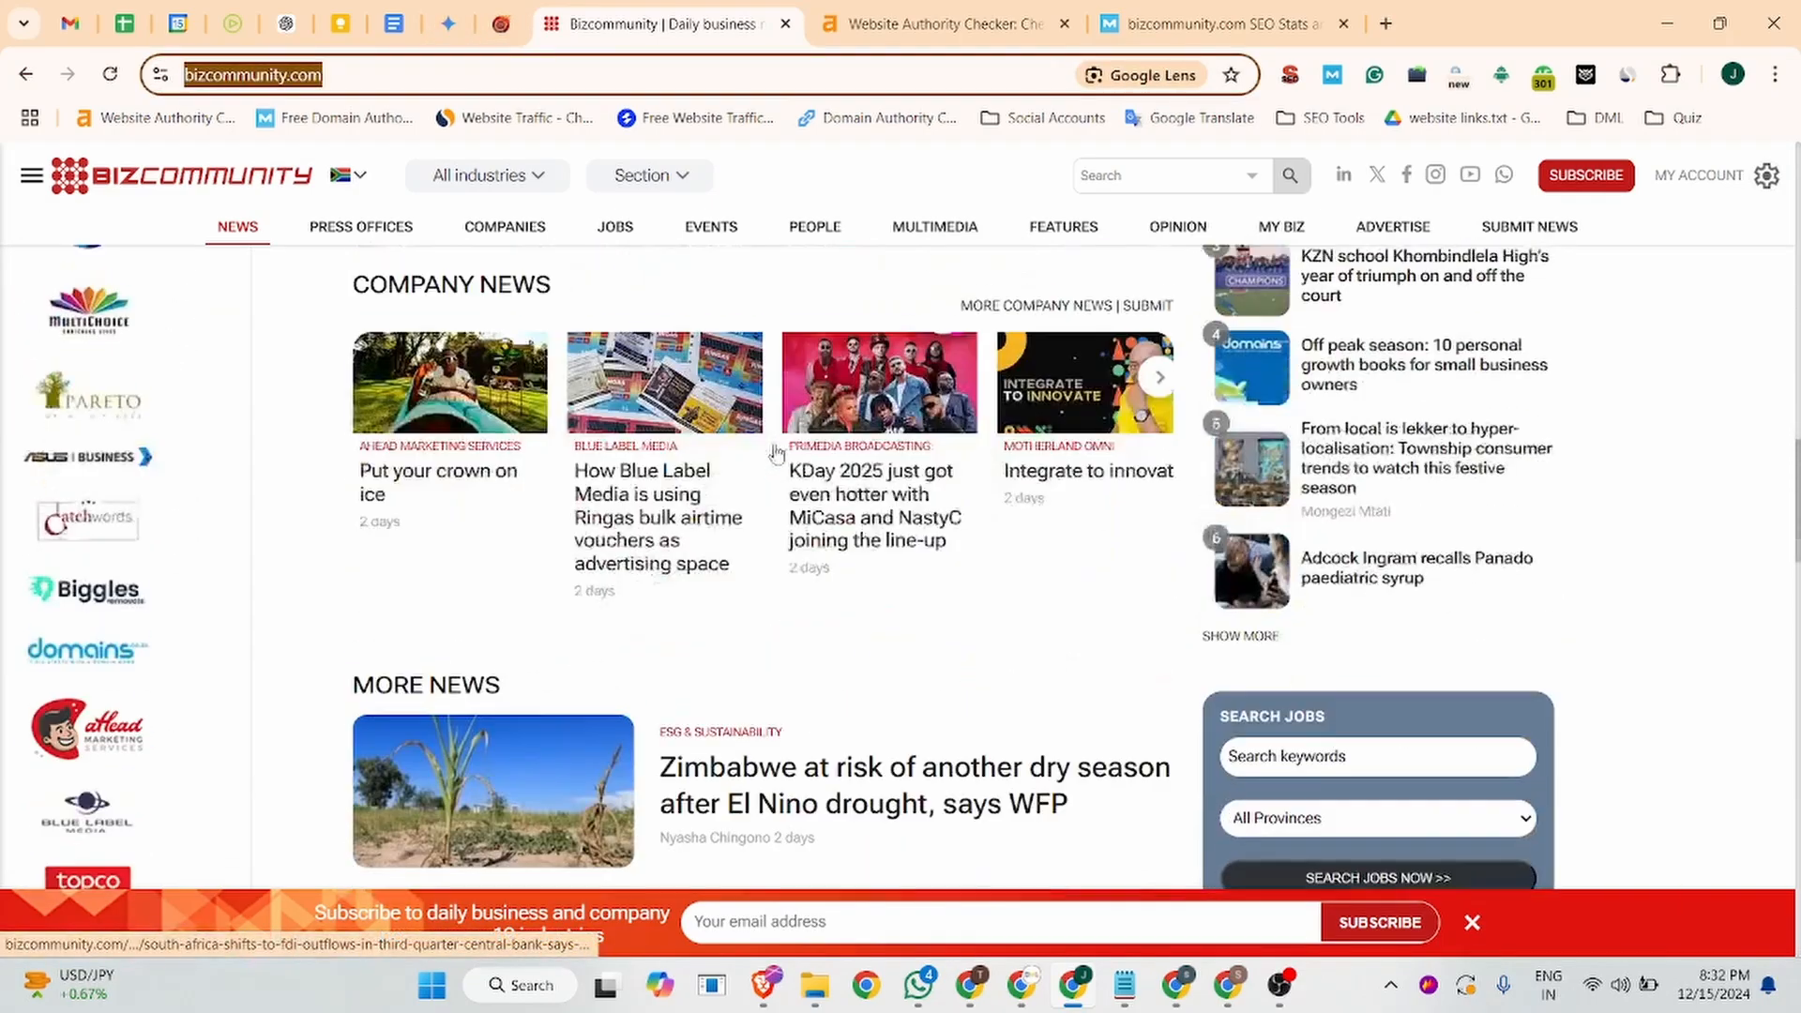
{"action": "scroll", "coordinate": [775, 453], "scroll_direction": "up", "scroll_amount": 6}
{"action": "scroll", "coordinate": [774, 453], "scroll_direction": "up", "scroll_amount": 6}
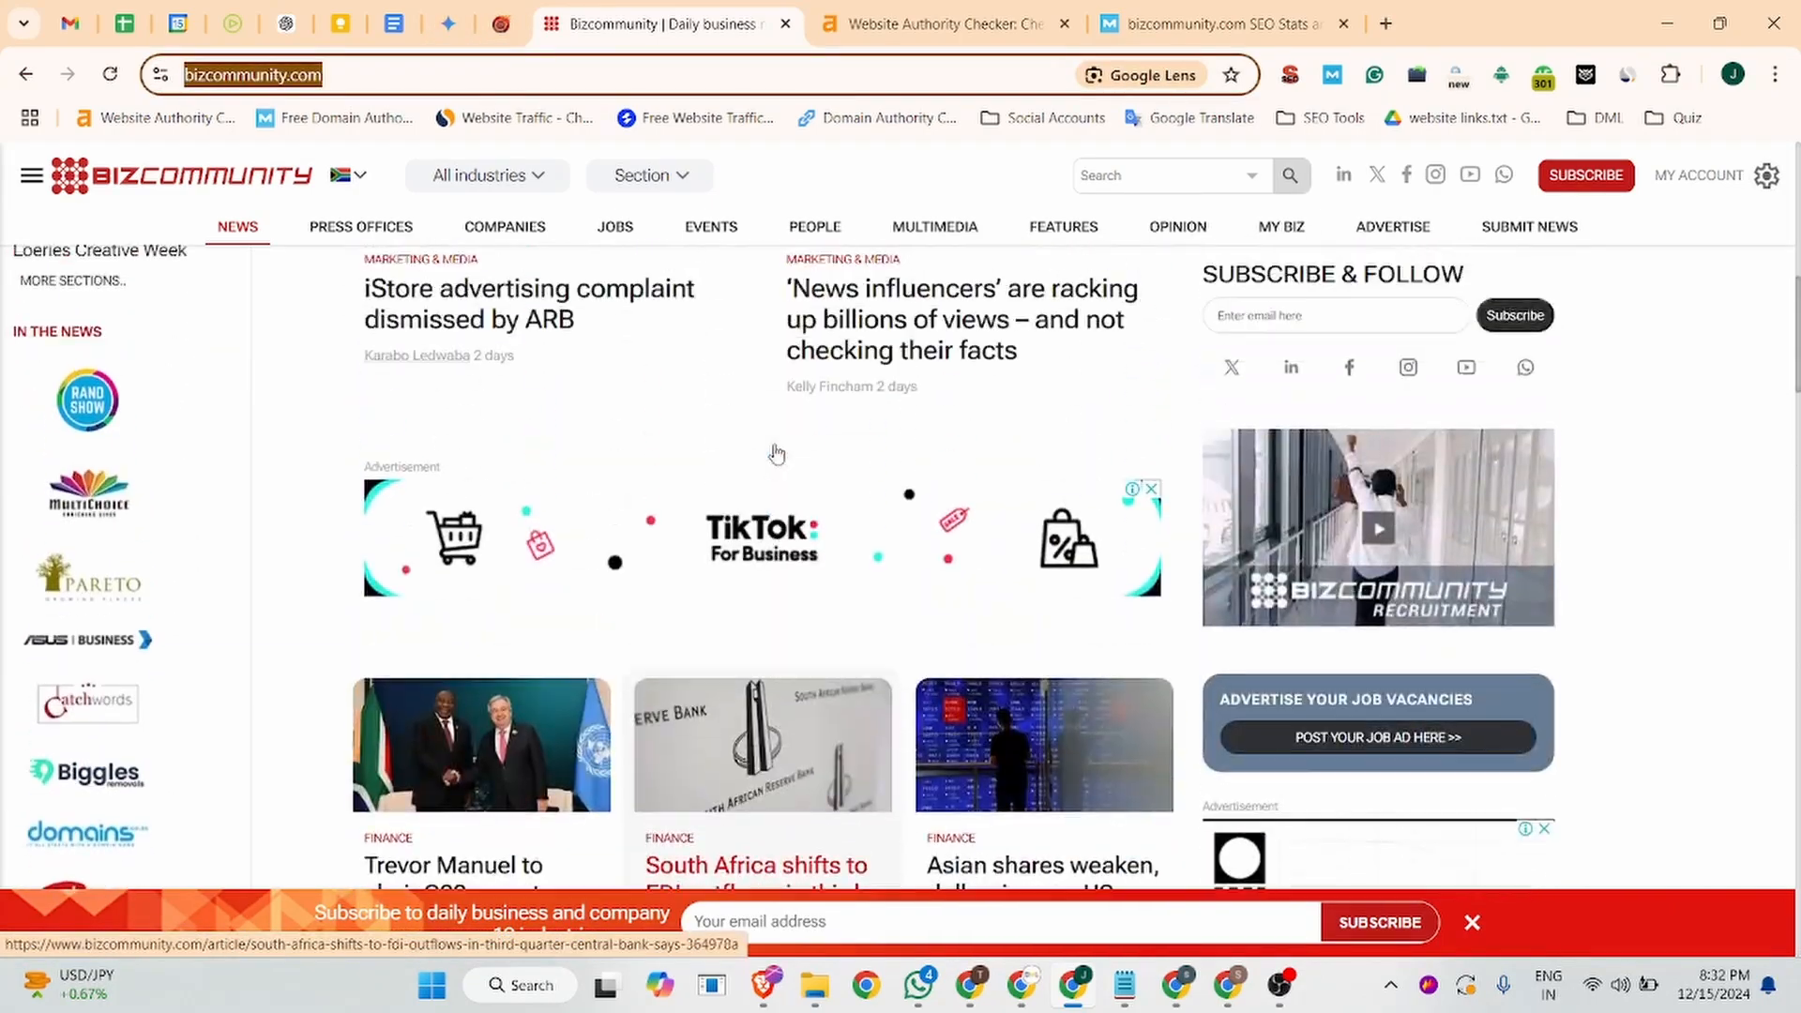
{"action": "scroll", "coordinate": [776, 454], "scroll_direction": "up", "scroll_amount": 8}
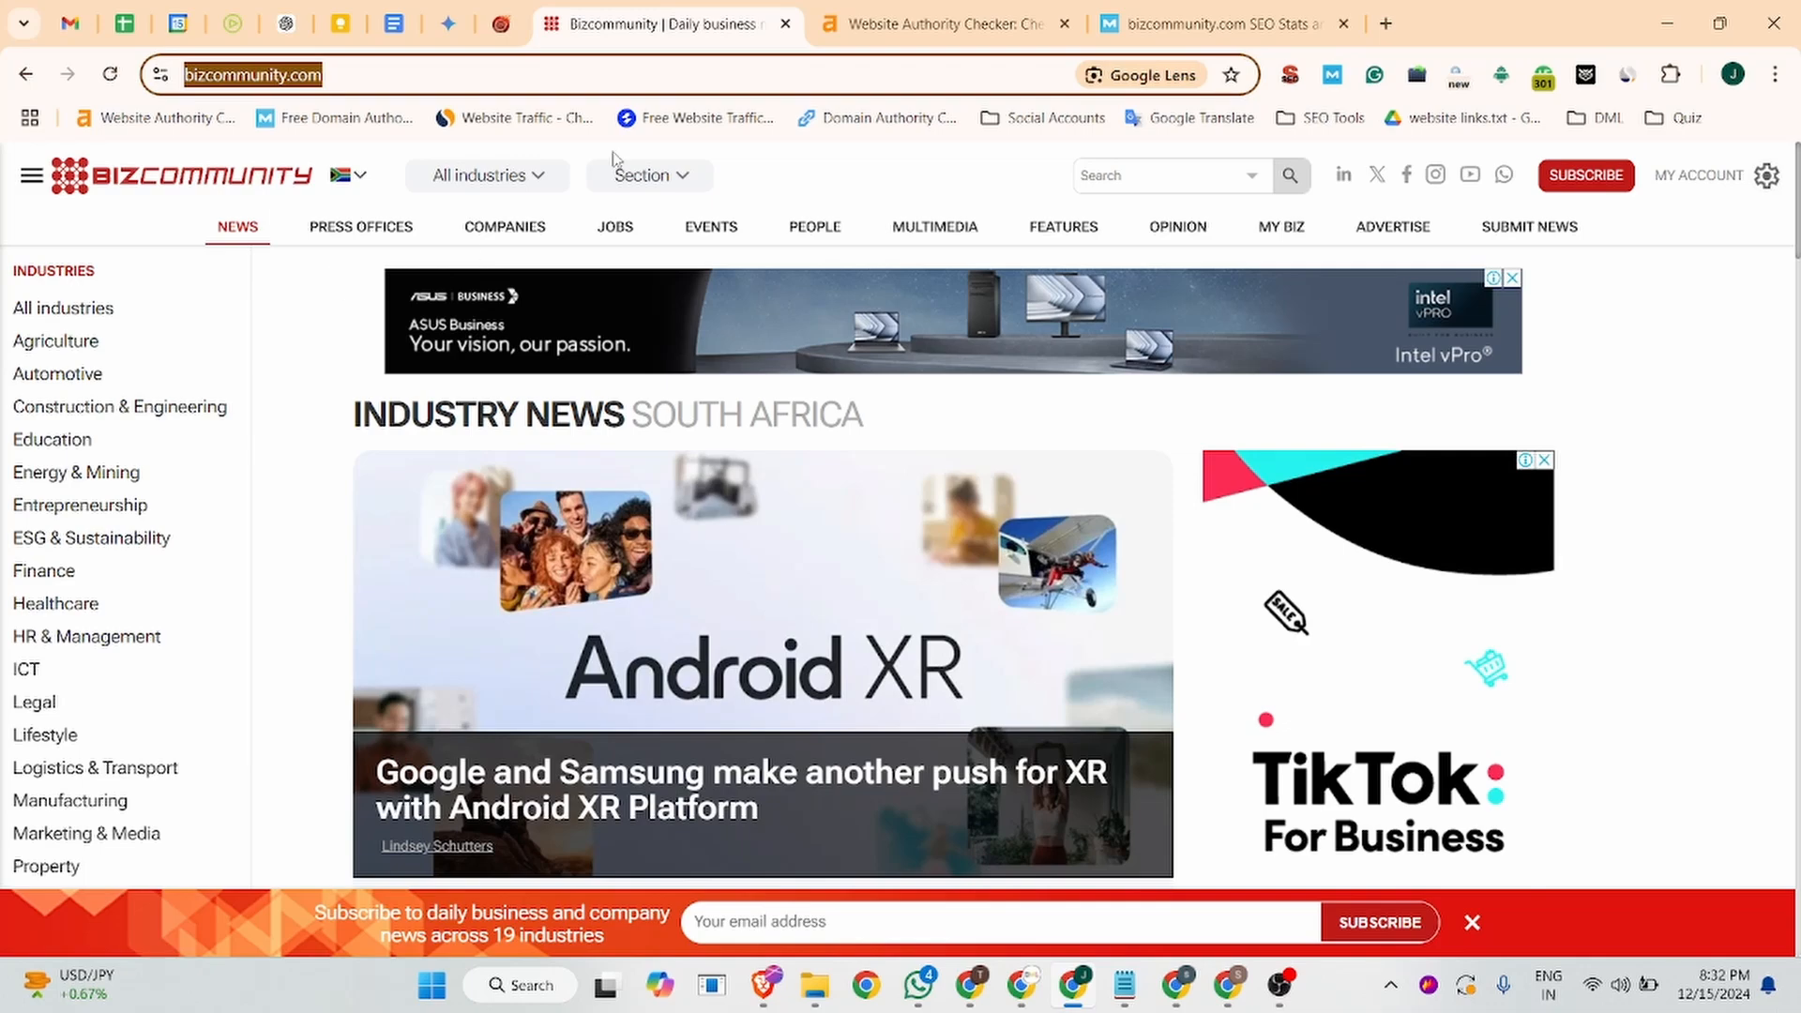
- Check bizcommunity.com's Domain Rating in Ahrefs and its Domain Authority and Spam Score in Moz
{"action": "left_click", "coordinate": [949, 19]}
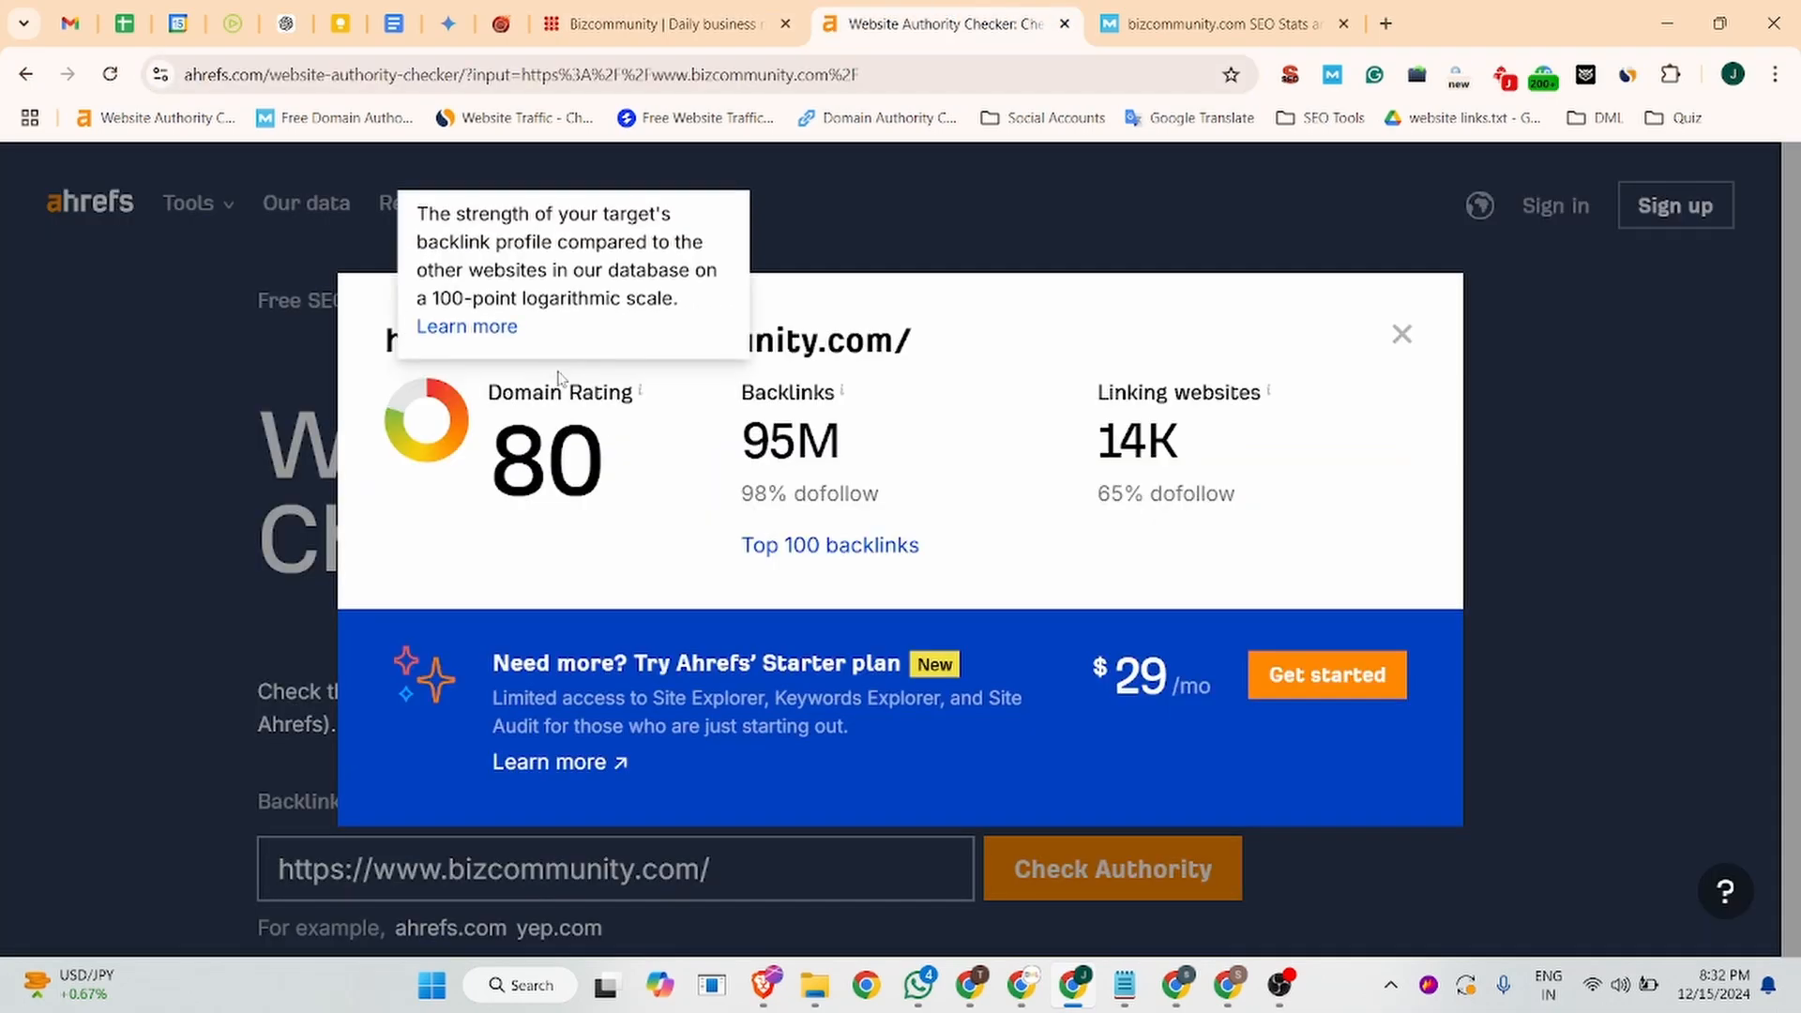
{"action": "double_click", "coordinate": [554, 456]}
{"action": "left_click", "coordinate": [1206, 7]}
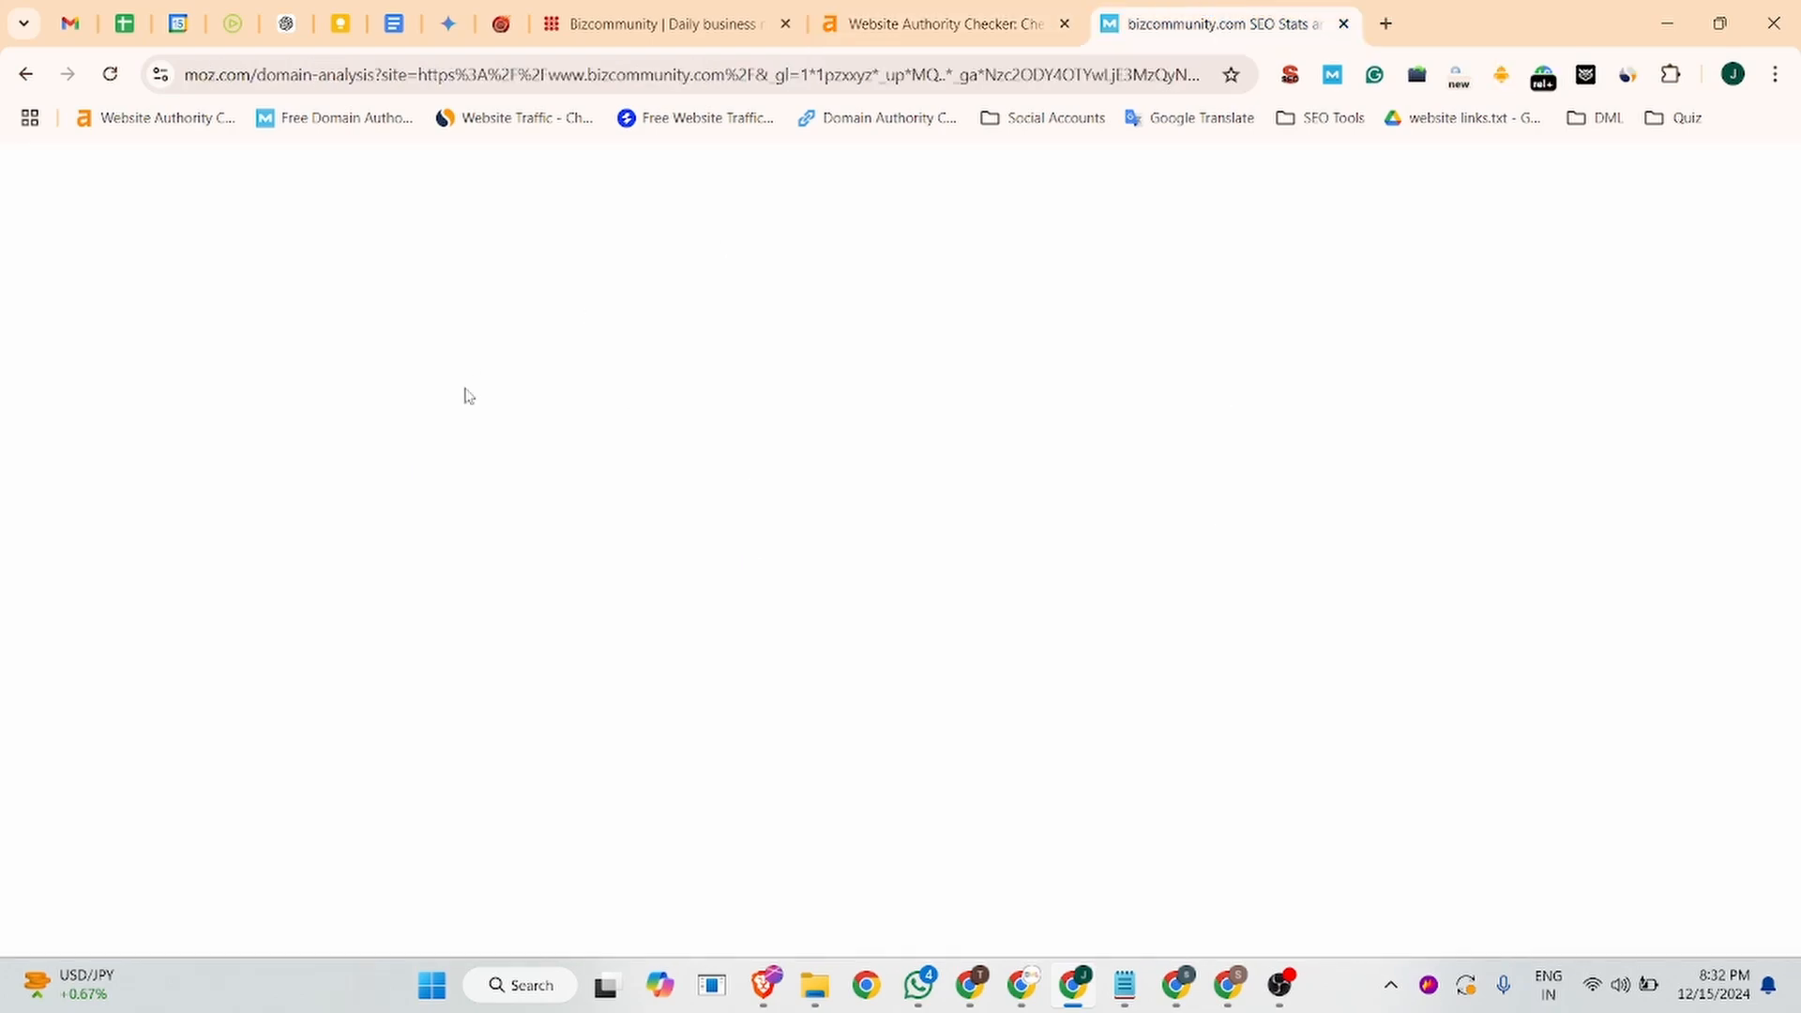
{"action": "left_click_drag", "start_coordinate": [356, 563], "coordinate": [454, 564]}
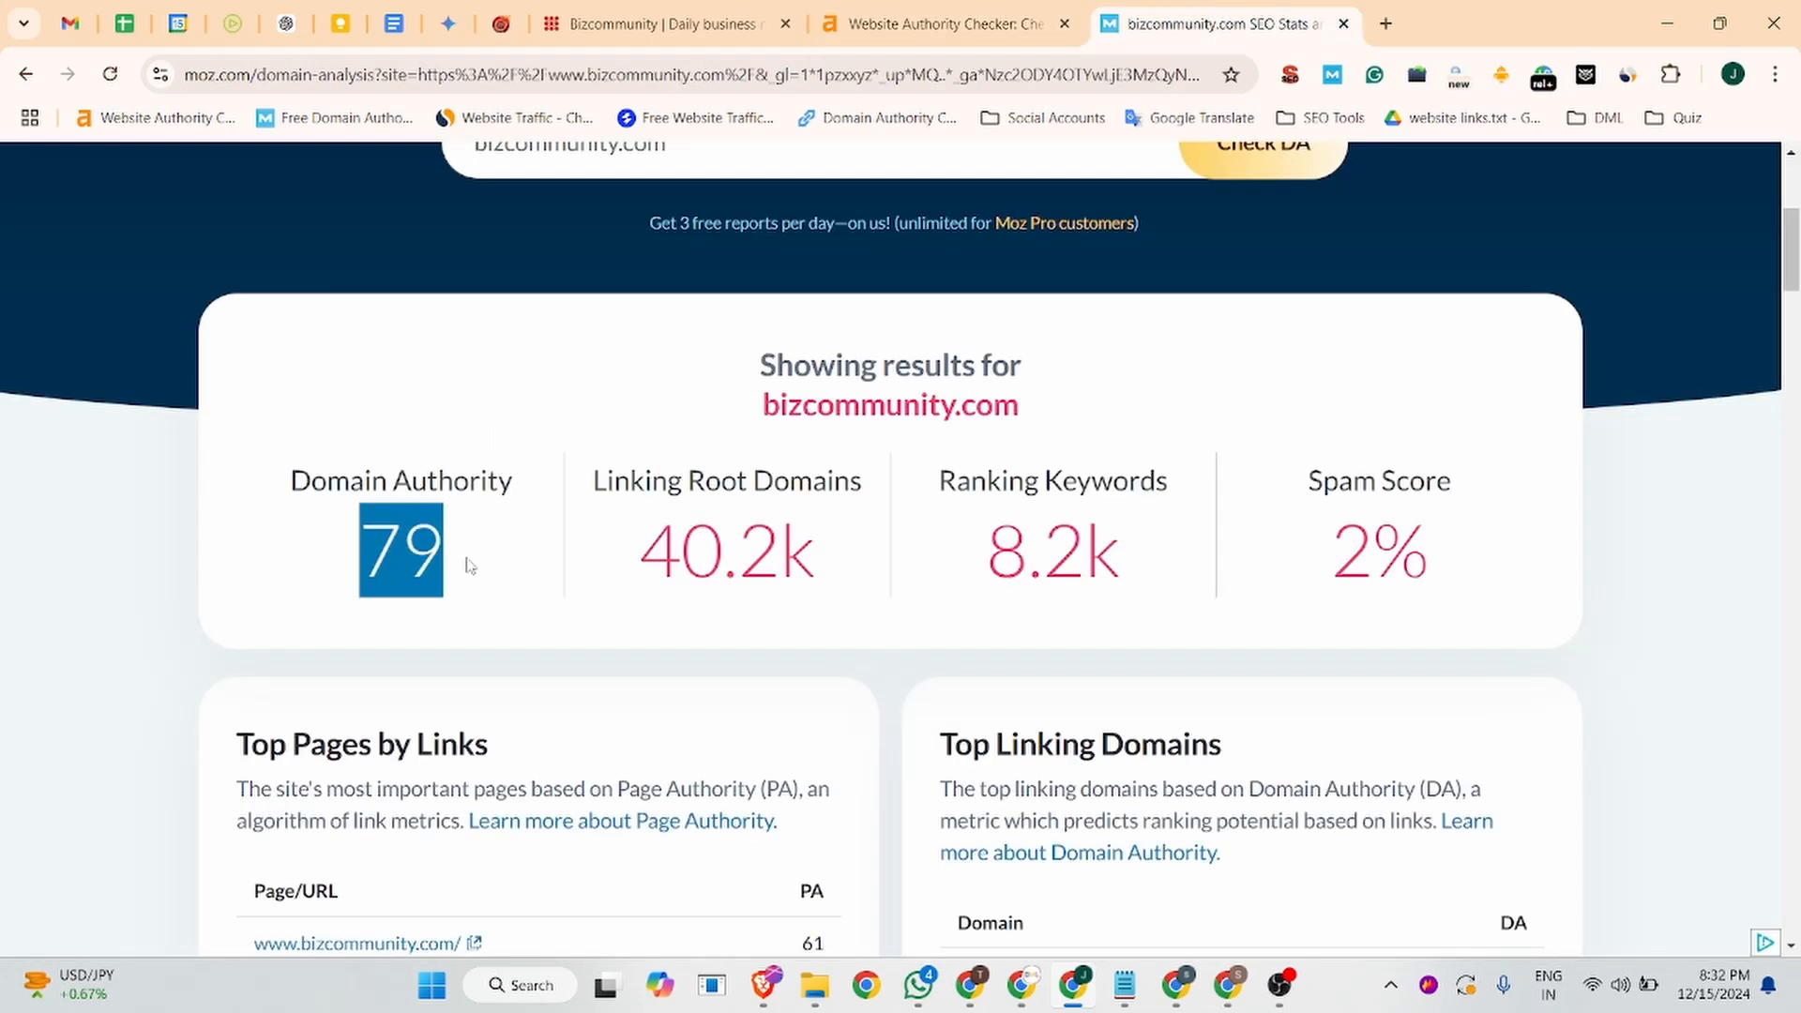
{"action": "left_click_drag", "start_coordinate": [1301, 579], "coordinate": [1389, 560]}
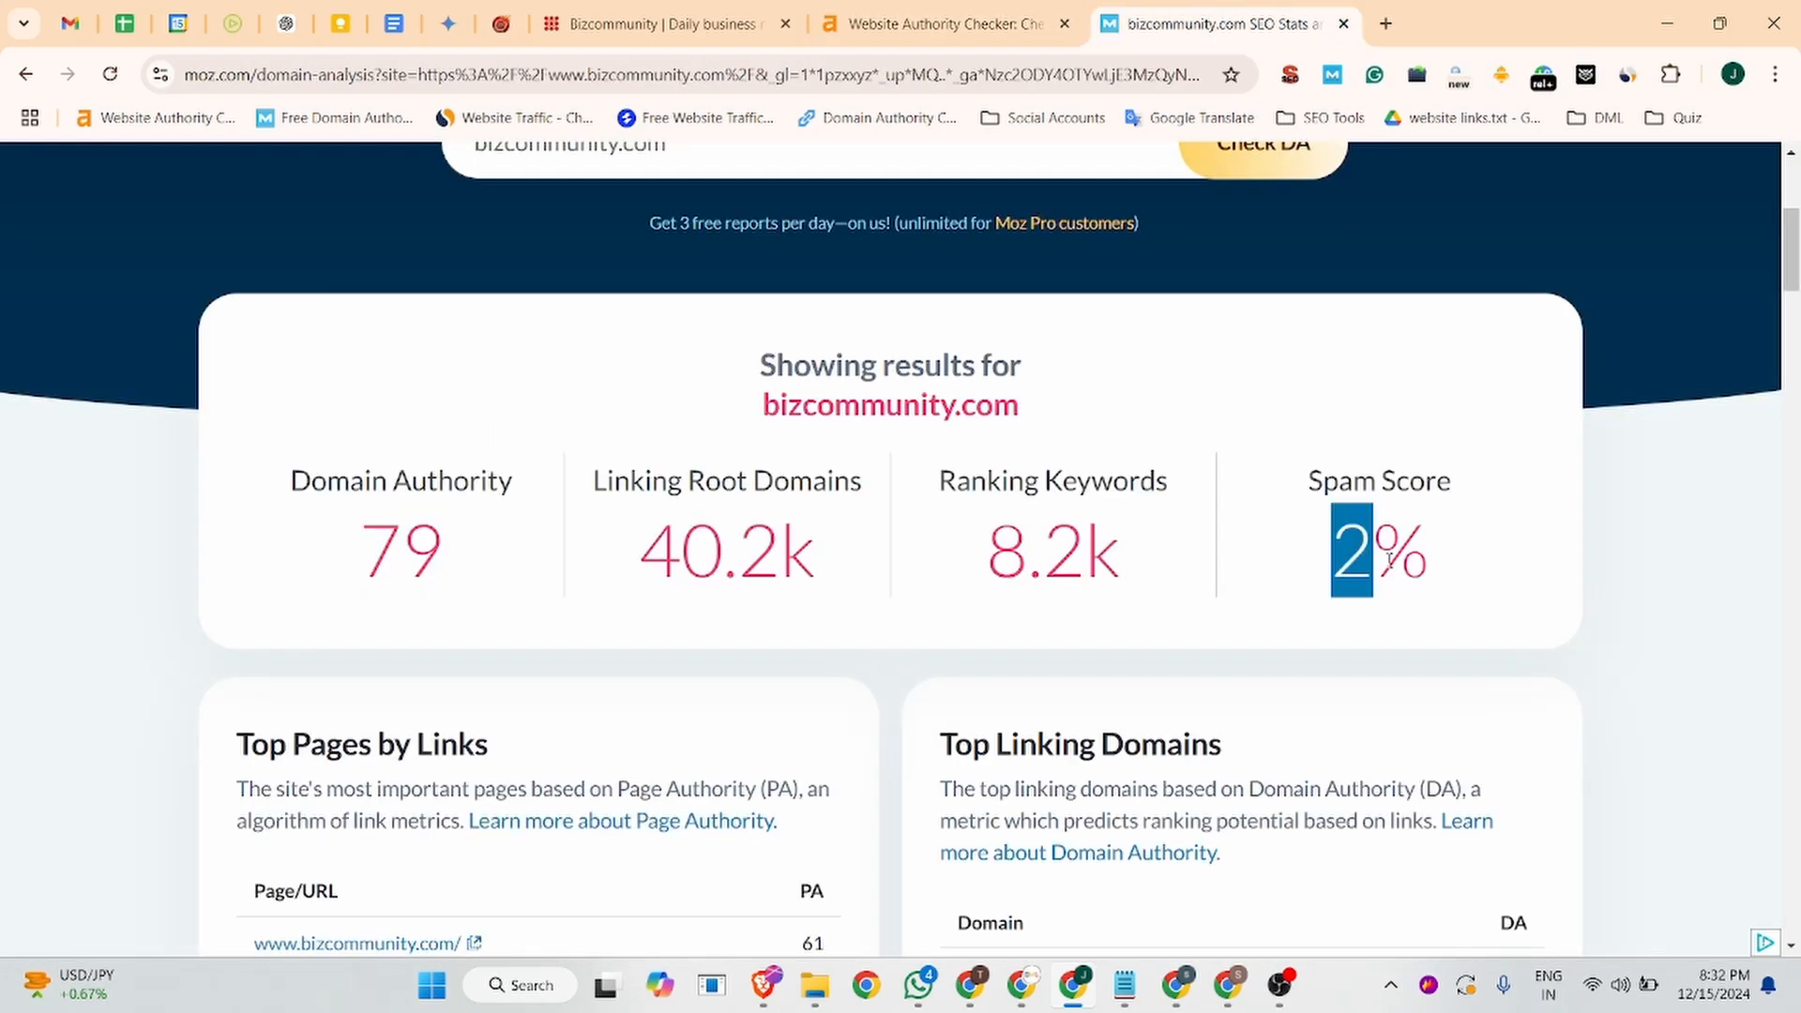
- Review bizcommunity.com's monthly visits and top five countries in Similarweb, and close the traffic overview
{"action": "left_click", "coordinate": [666, 24]}
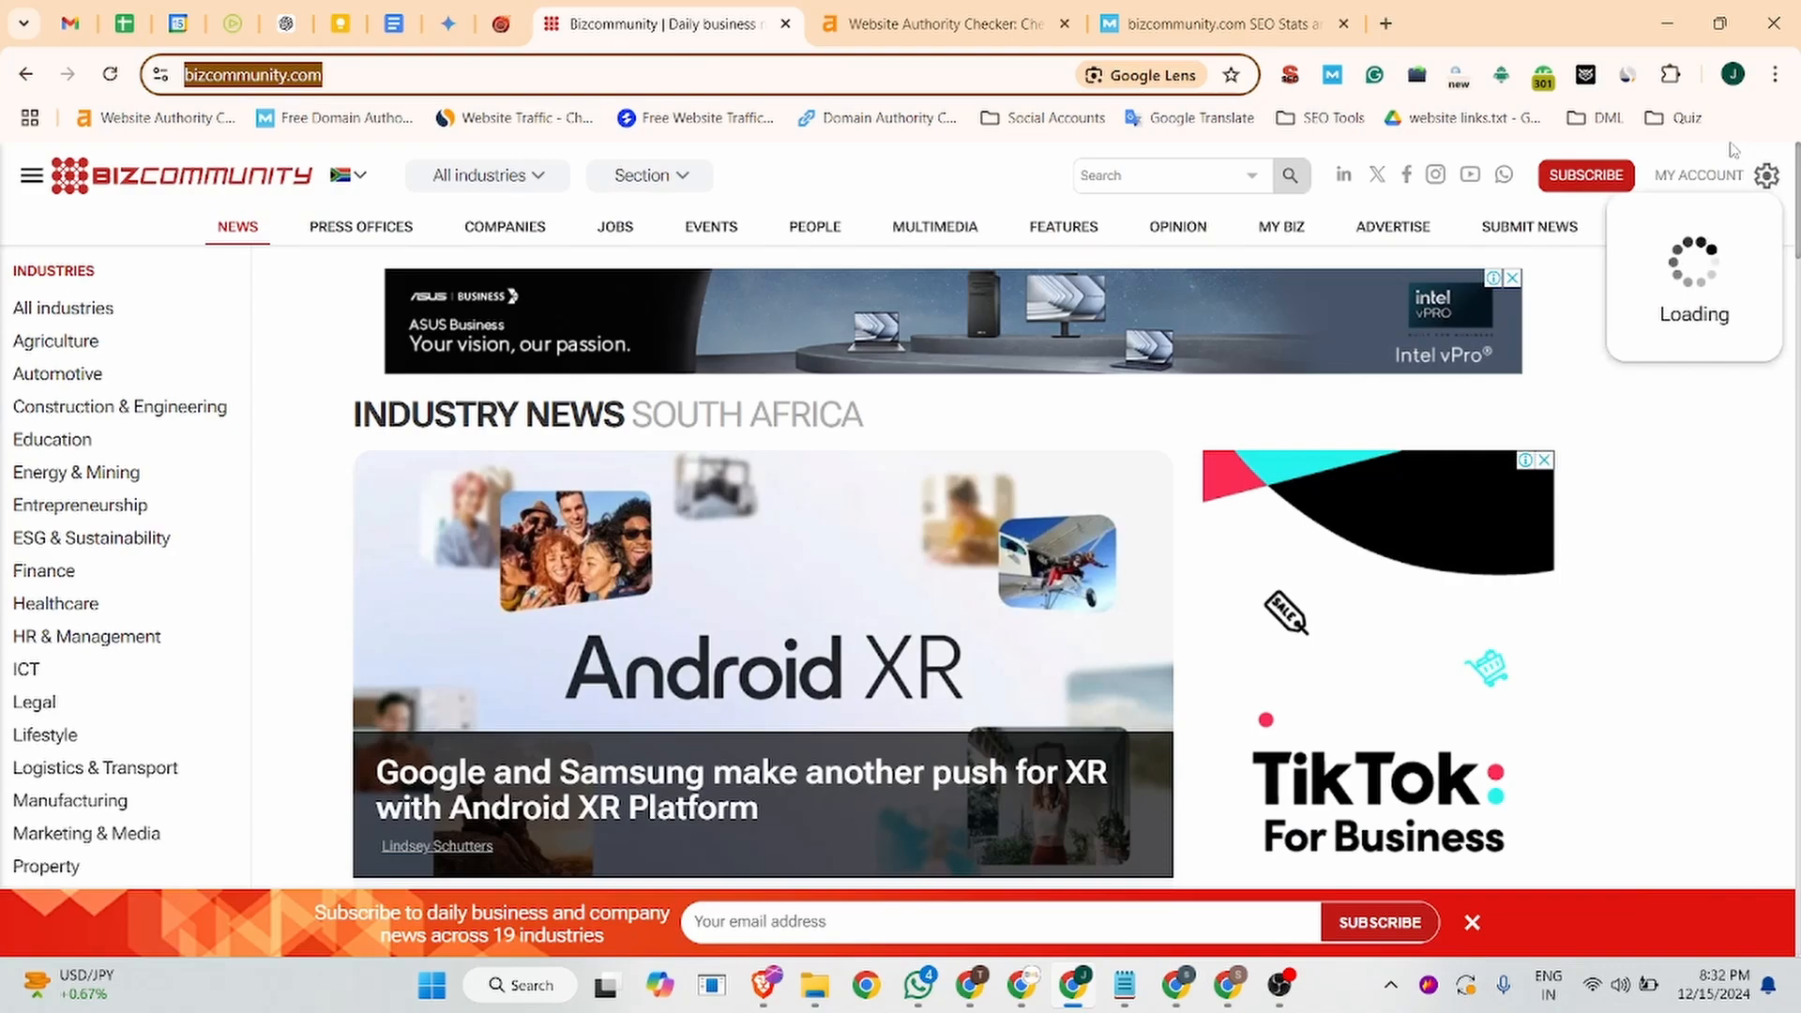
{"action": "left_click", "coordinate": [1629, 75]}
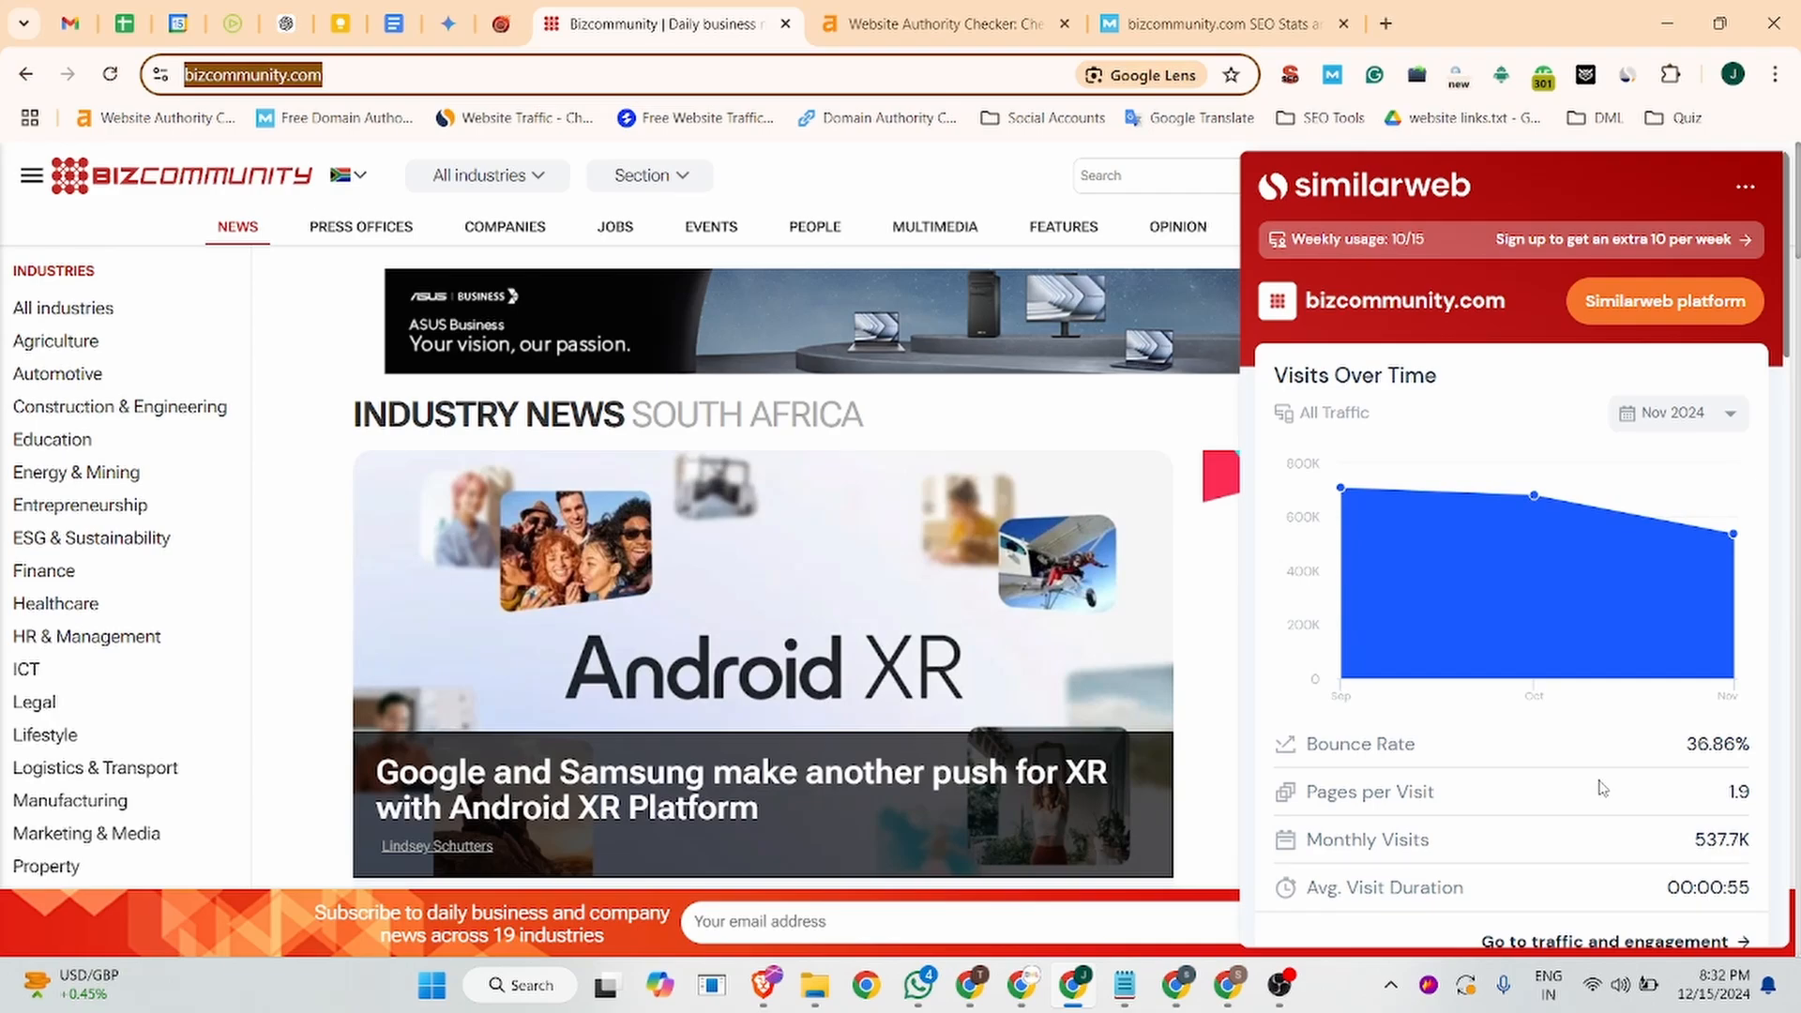
{"action": "scroll", "coordinate": [1602, 788], "scroll_direction": "down", "scroll_amount": 12}
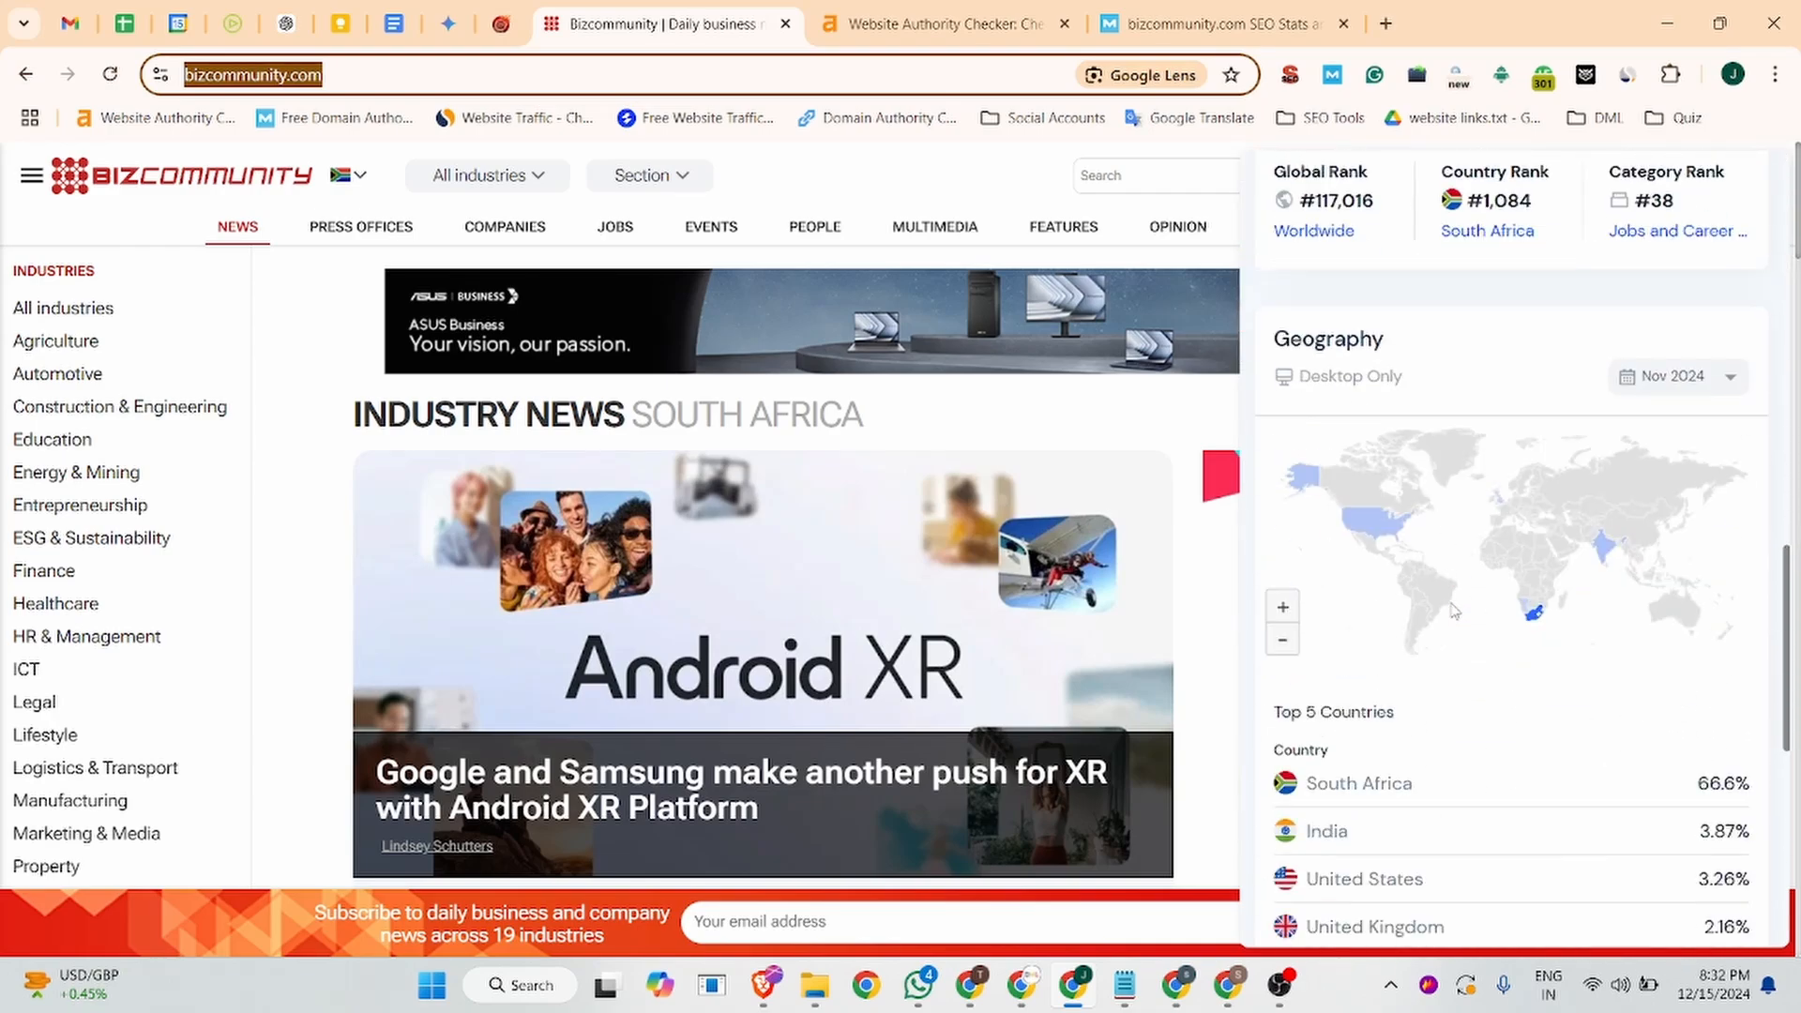
{"action": "scroll", "coordinate": [1376, 497], "scroll_direction": "down", "scroll_amount": 4}
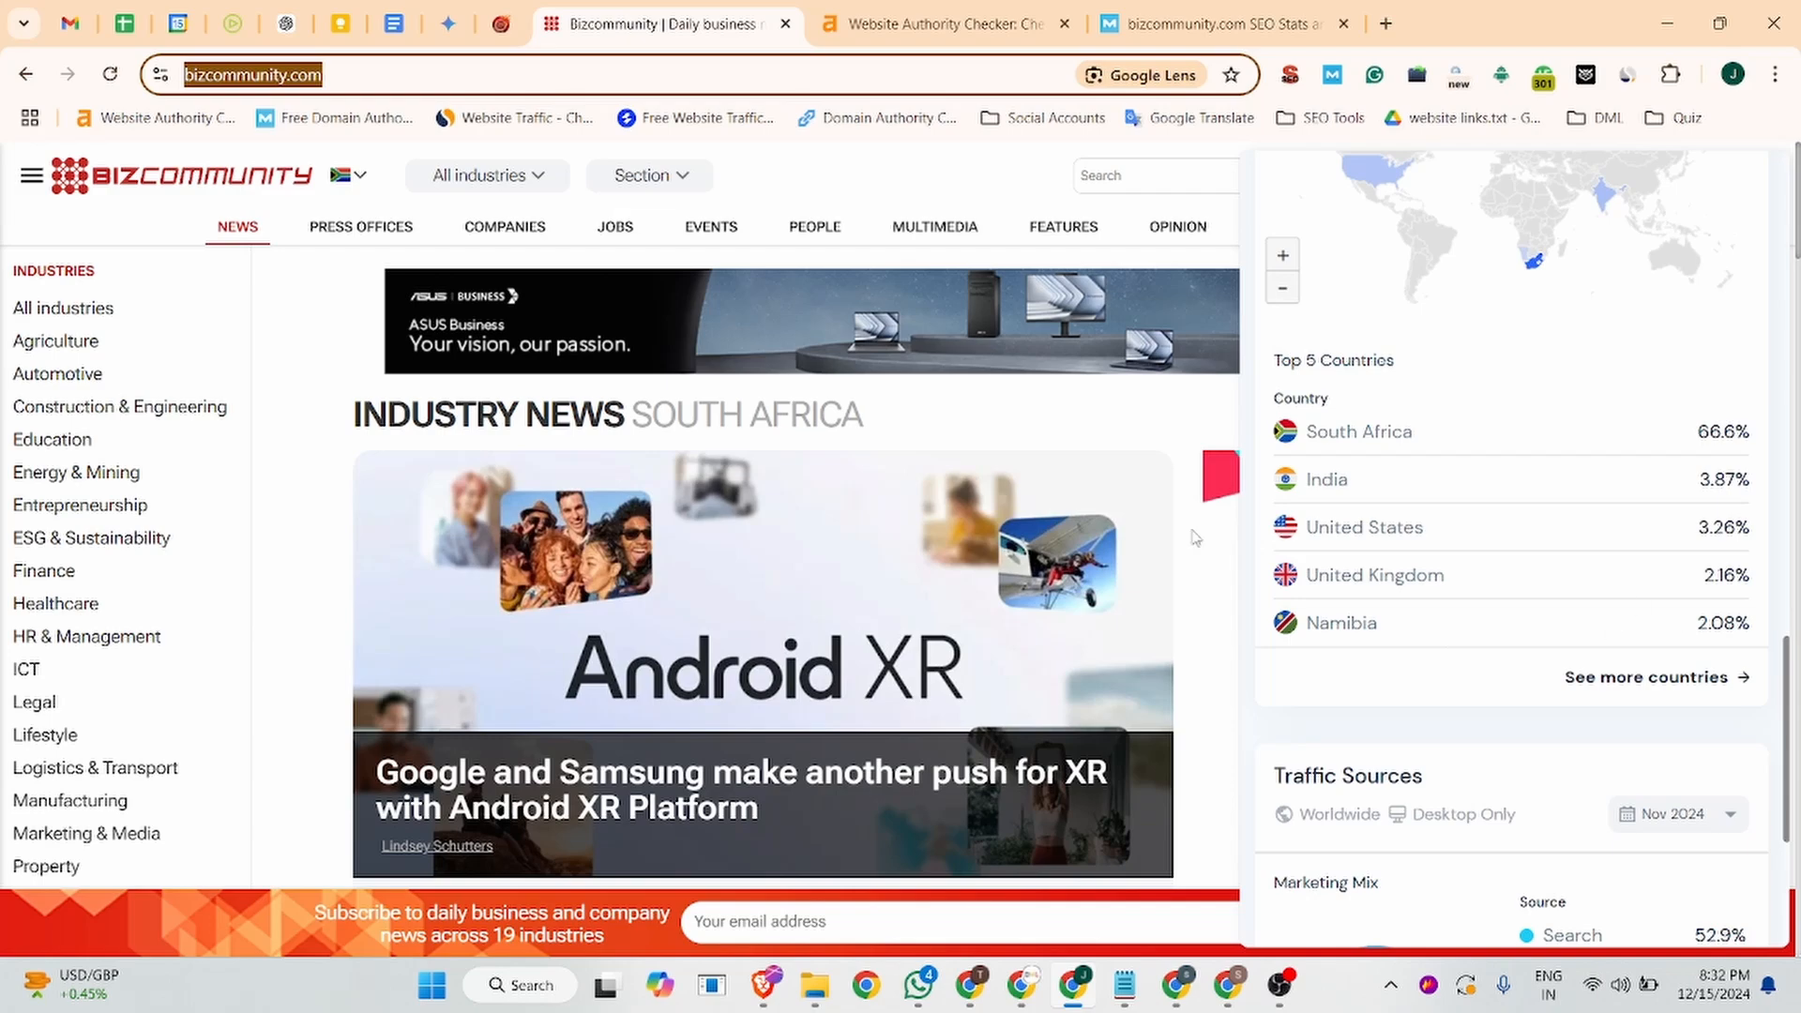
{"action": "scroll", "coordinate": [1442, 635], "scroll_direction": "up", "scroll_amount": 15}
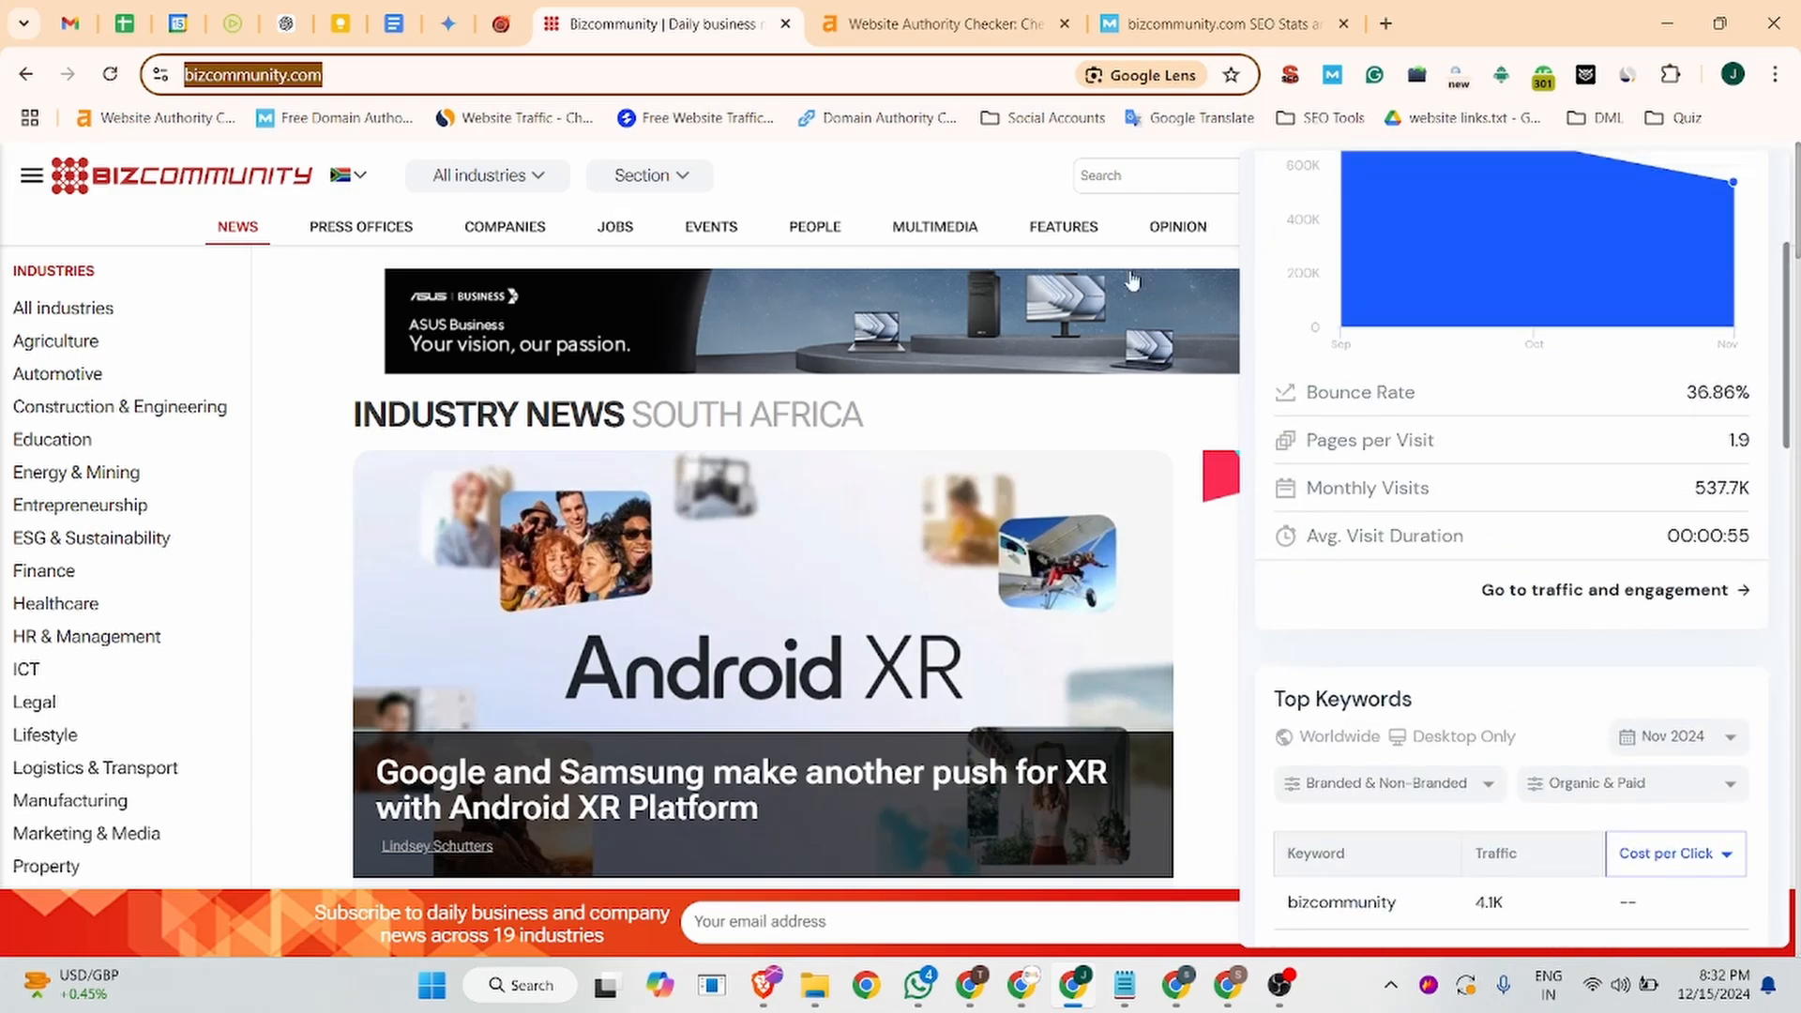
{"action": "left_click", "coordinate": [922, 179]}
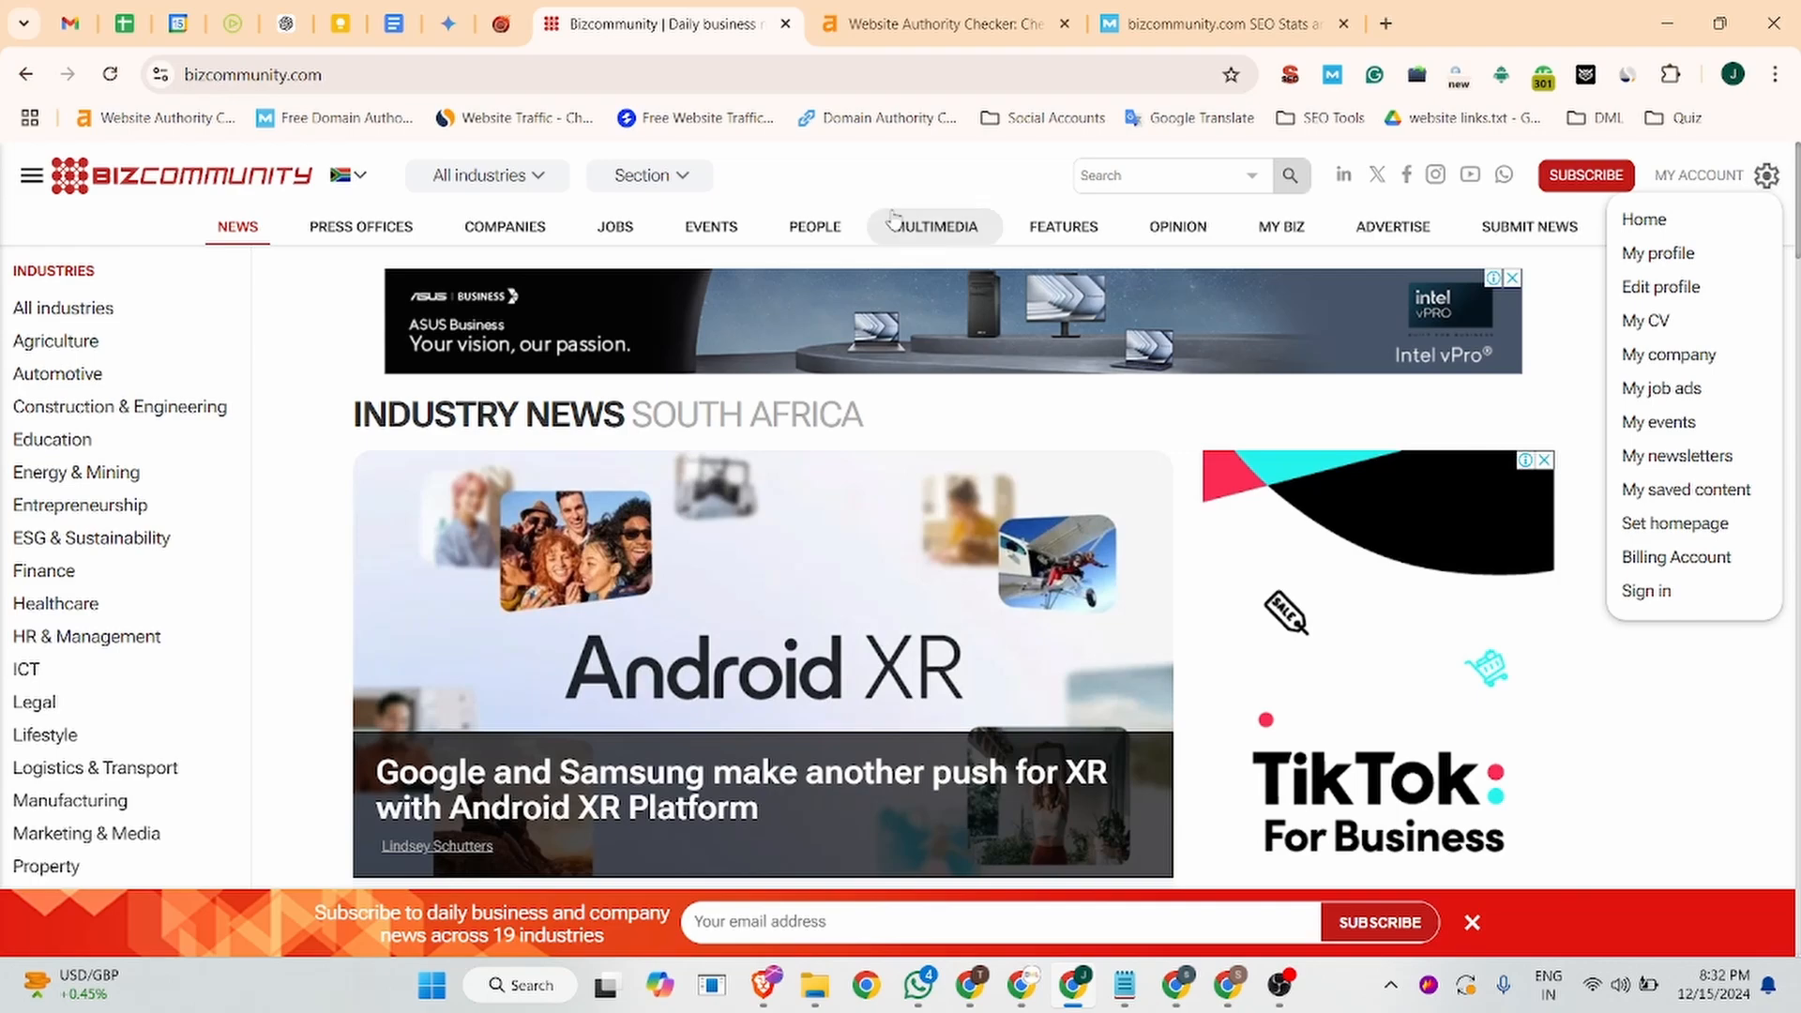
{"action": "left_click", "coordinate": [798, 181]}
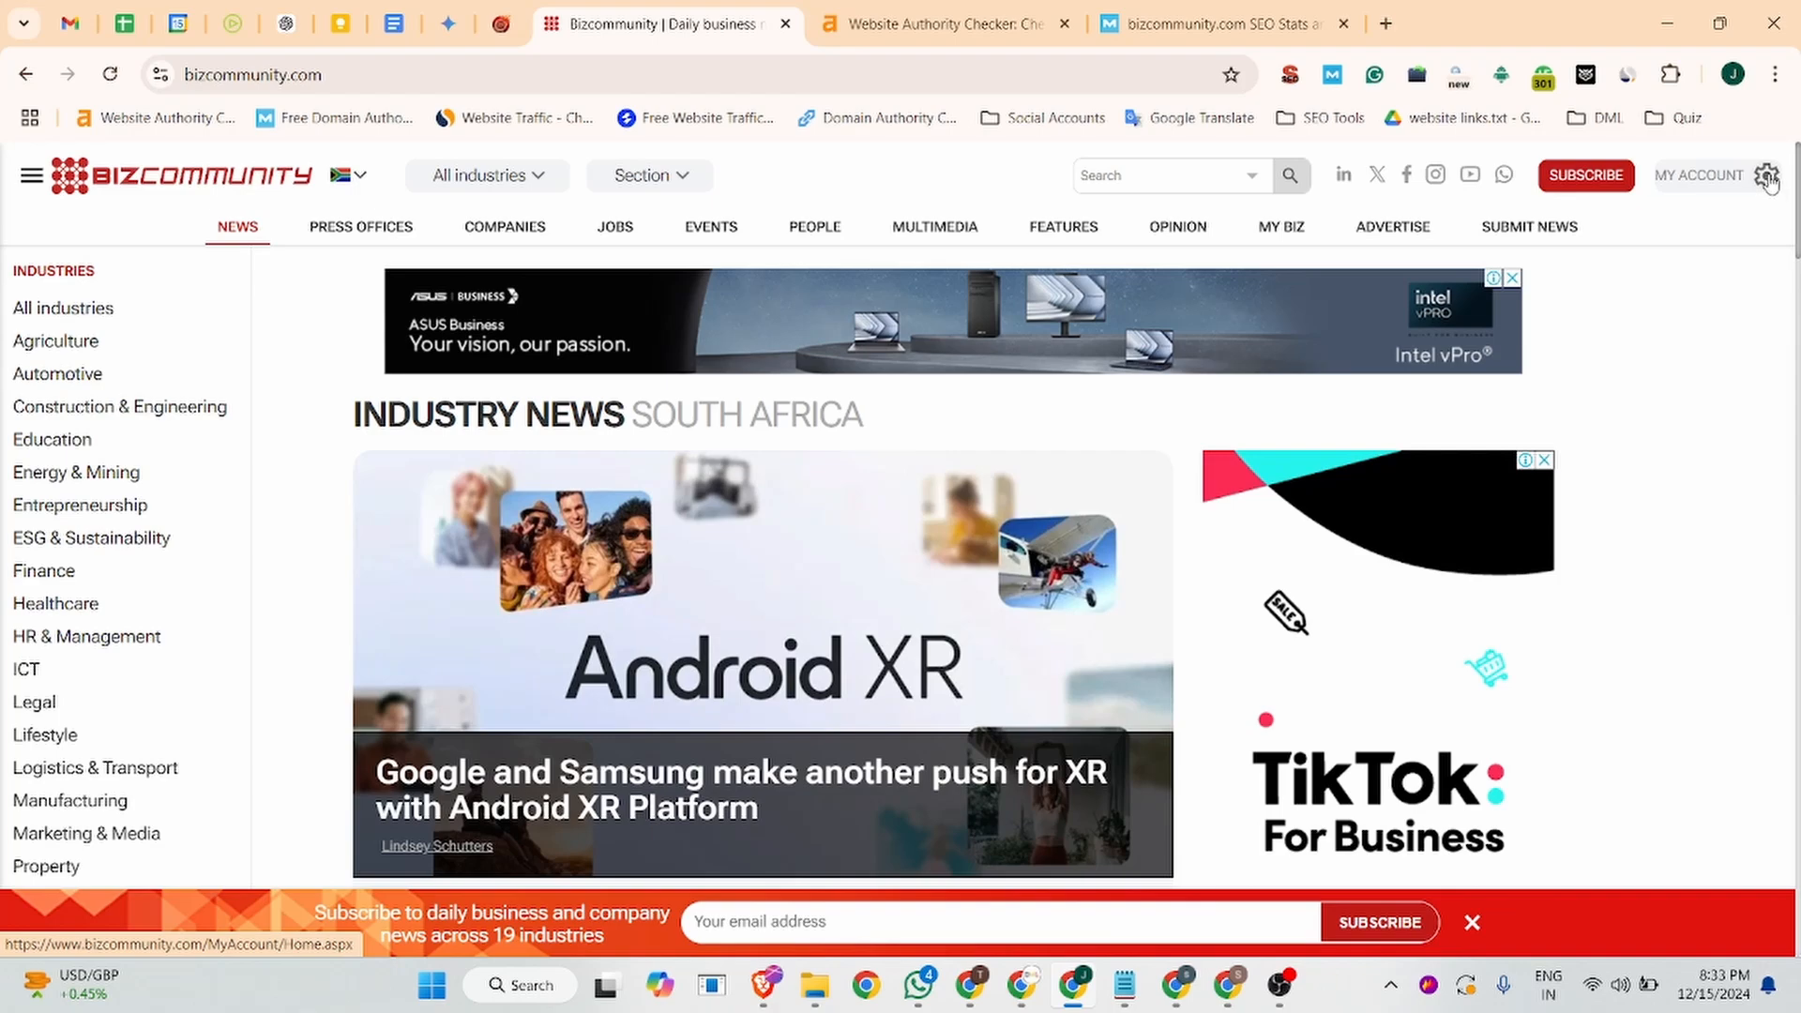
- Open My profile from the Bizcommunity account options and start creating a MyBiz profile
{"action": "mouse_move", "coordinate": [1769, 183]}
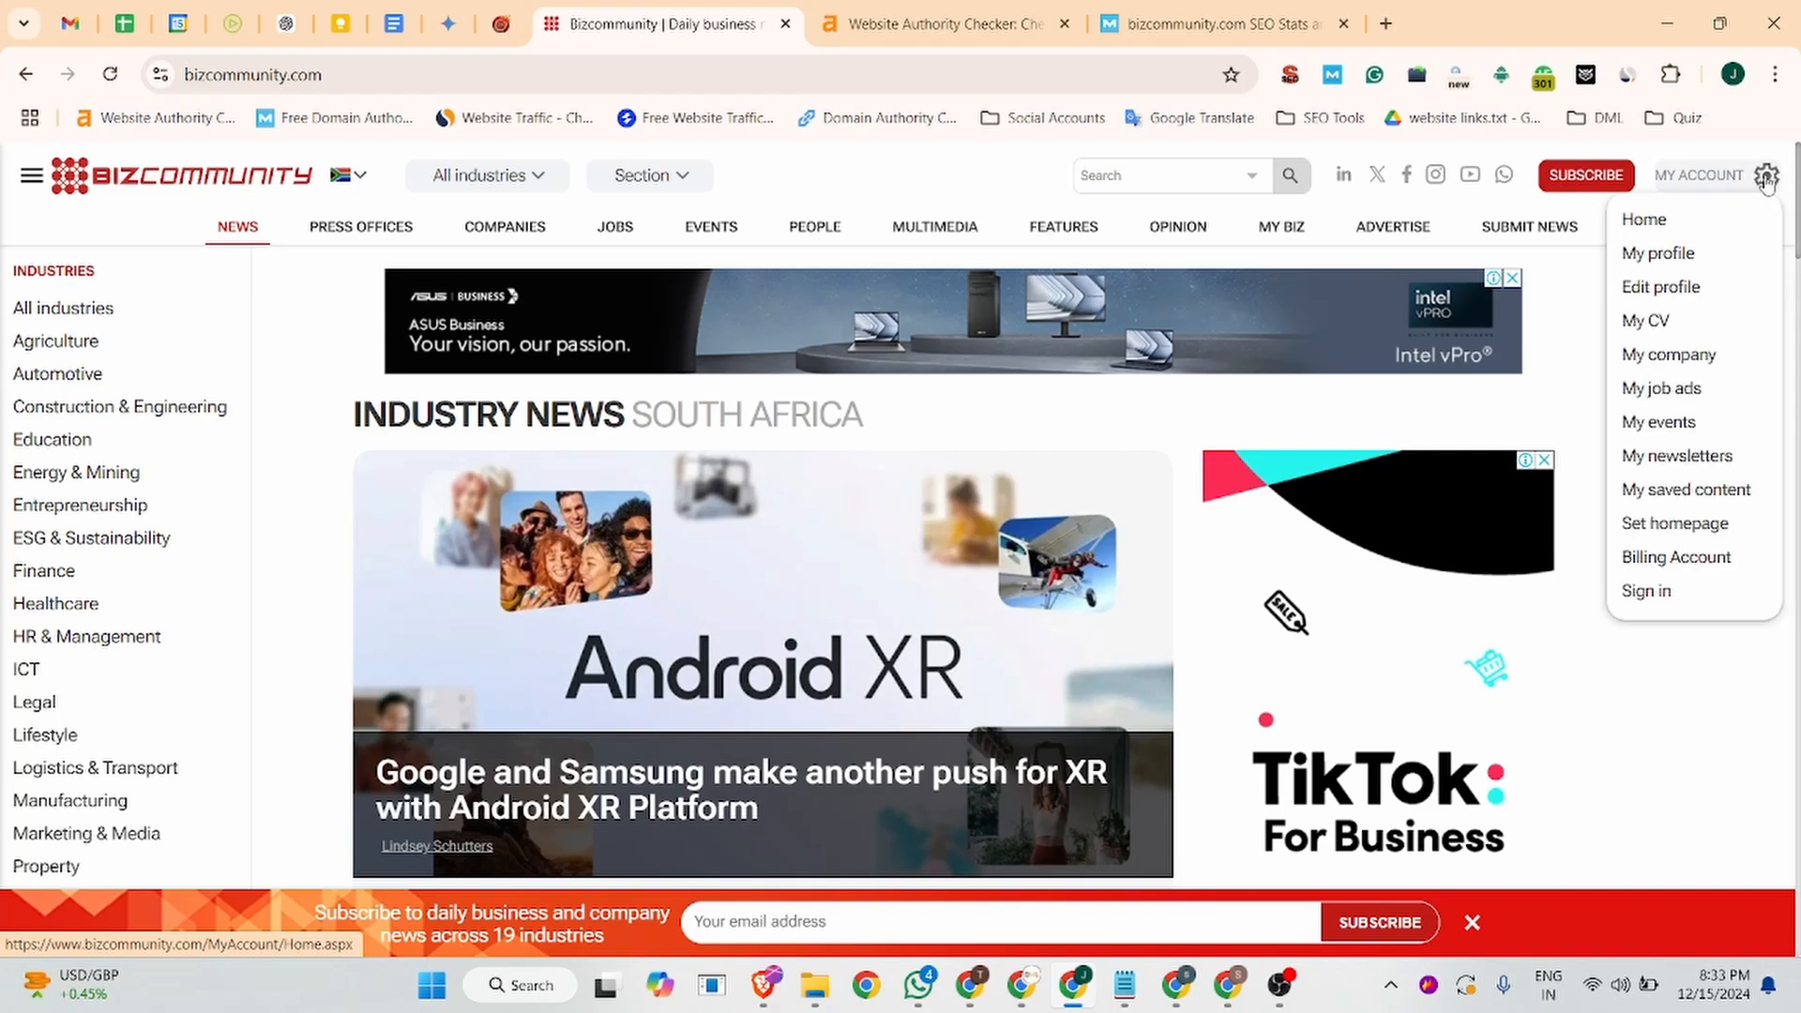
{"action": "left_click", "coordinate": [1651, 256]}
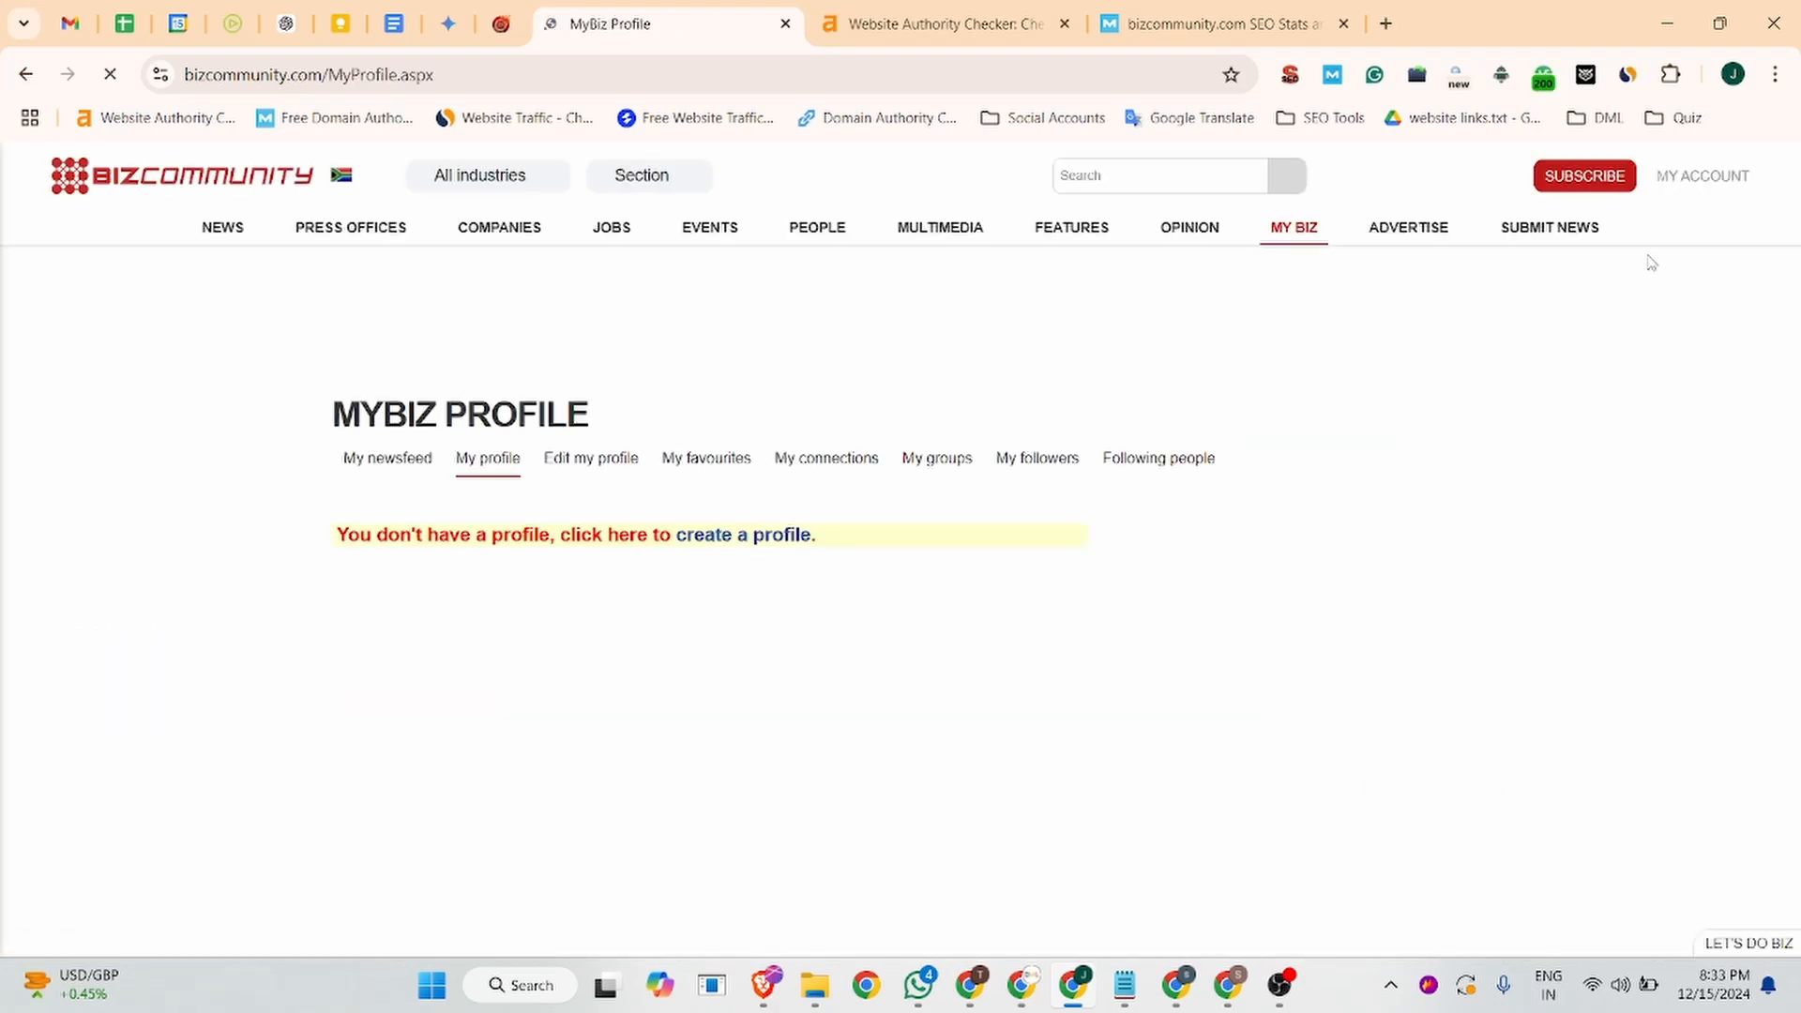
{"action": "left_click", "coordinate": [716, 542]}
- Enter the Gmail account's e-mail address in the free-account sign-up form and submit it
{"action": "scroll", "coordinate": [466, 516], "scroll_direction": "down", "scroll_amount": 2}
{"action": "scroll", "coordinate": [466, 516], "scroll_direction": "down", "scroll_amount": 1}
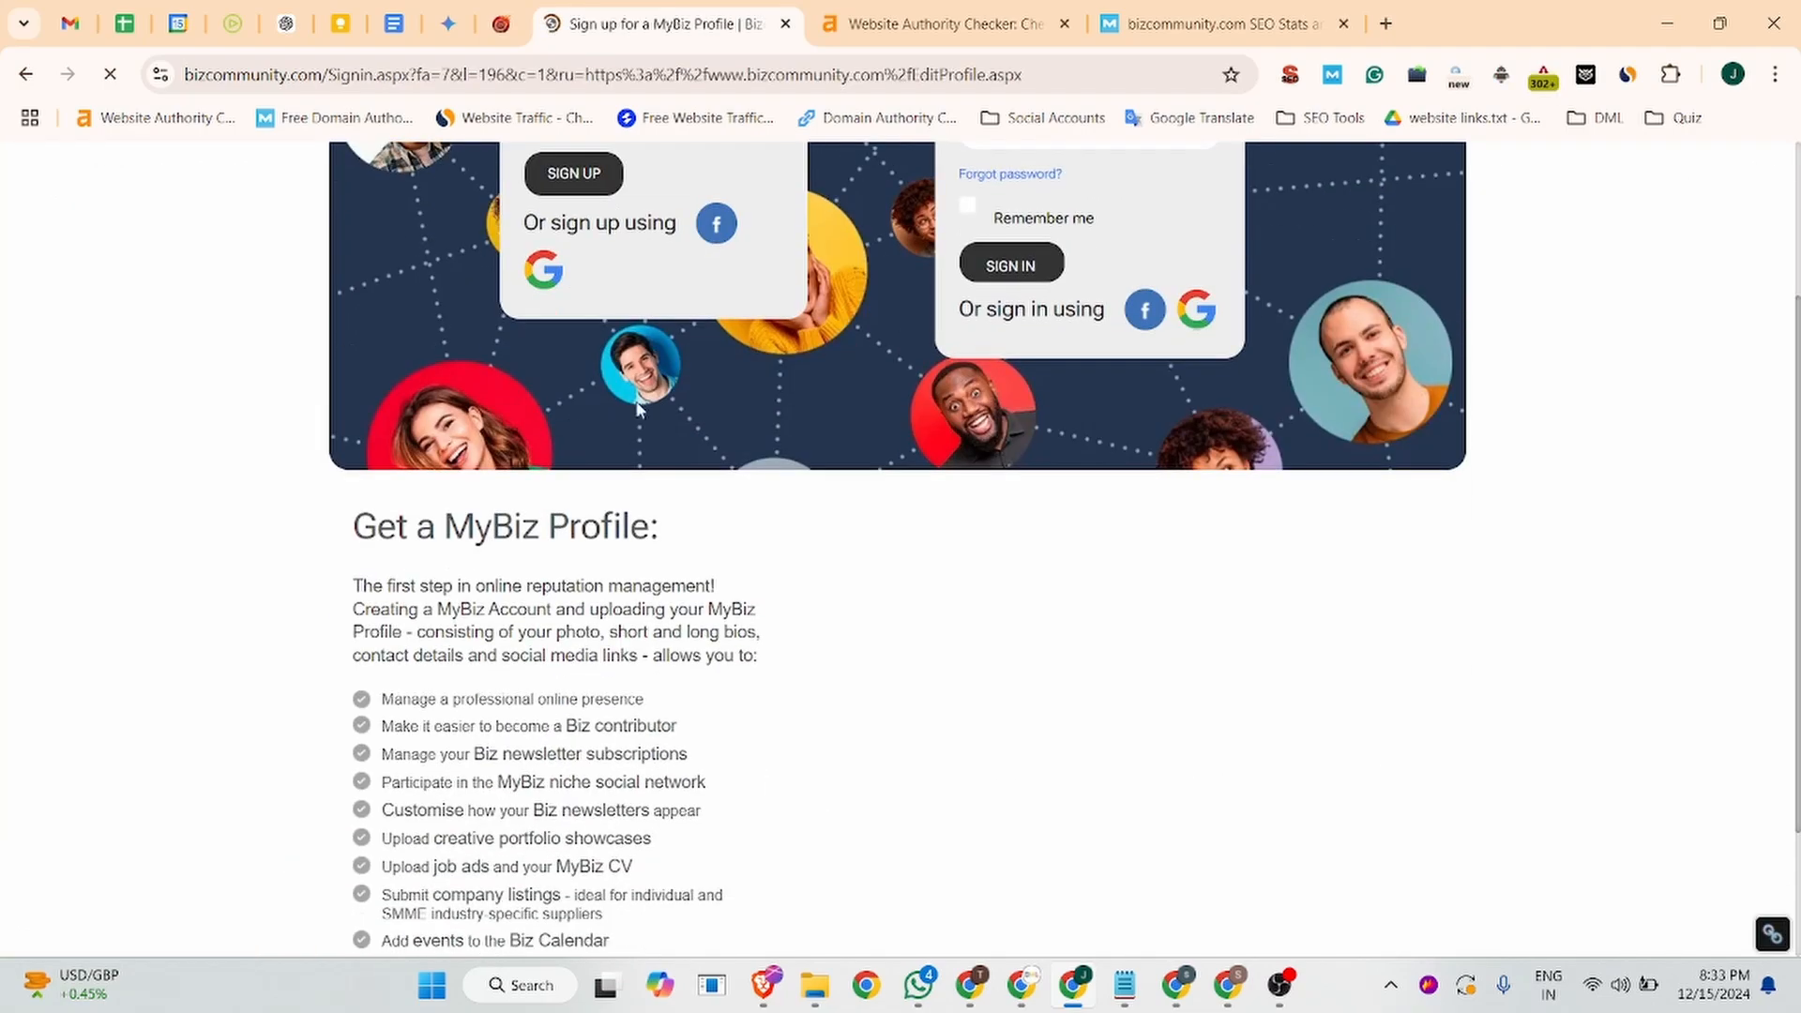
{"action": "scroll", "coordinate": [562, 394], "scroll_direction": "up", "scroll_amount": 3}
{"action": "left_click", "coordinate": [565, 350]}
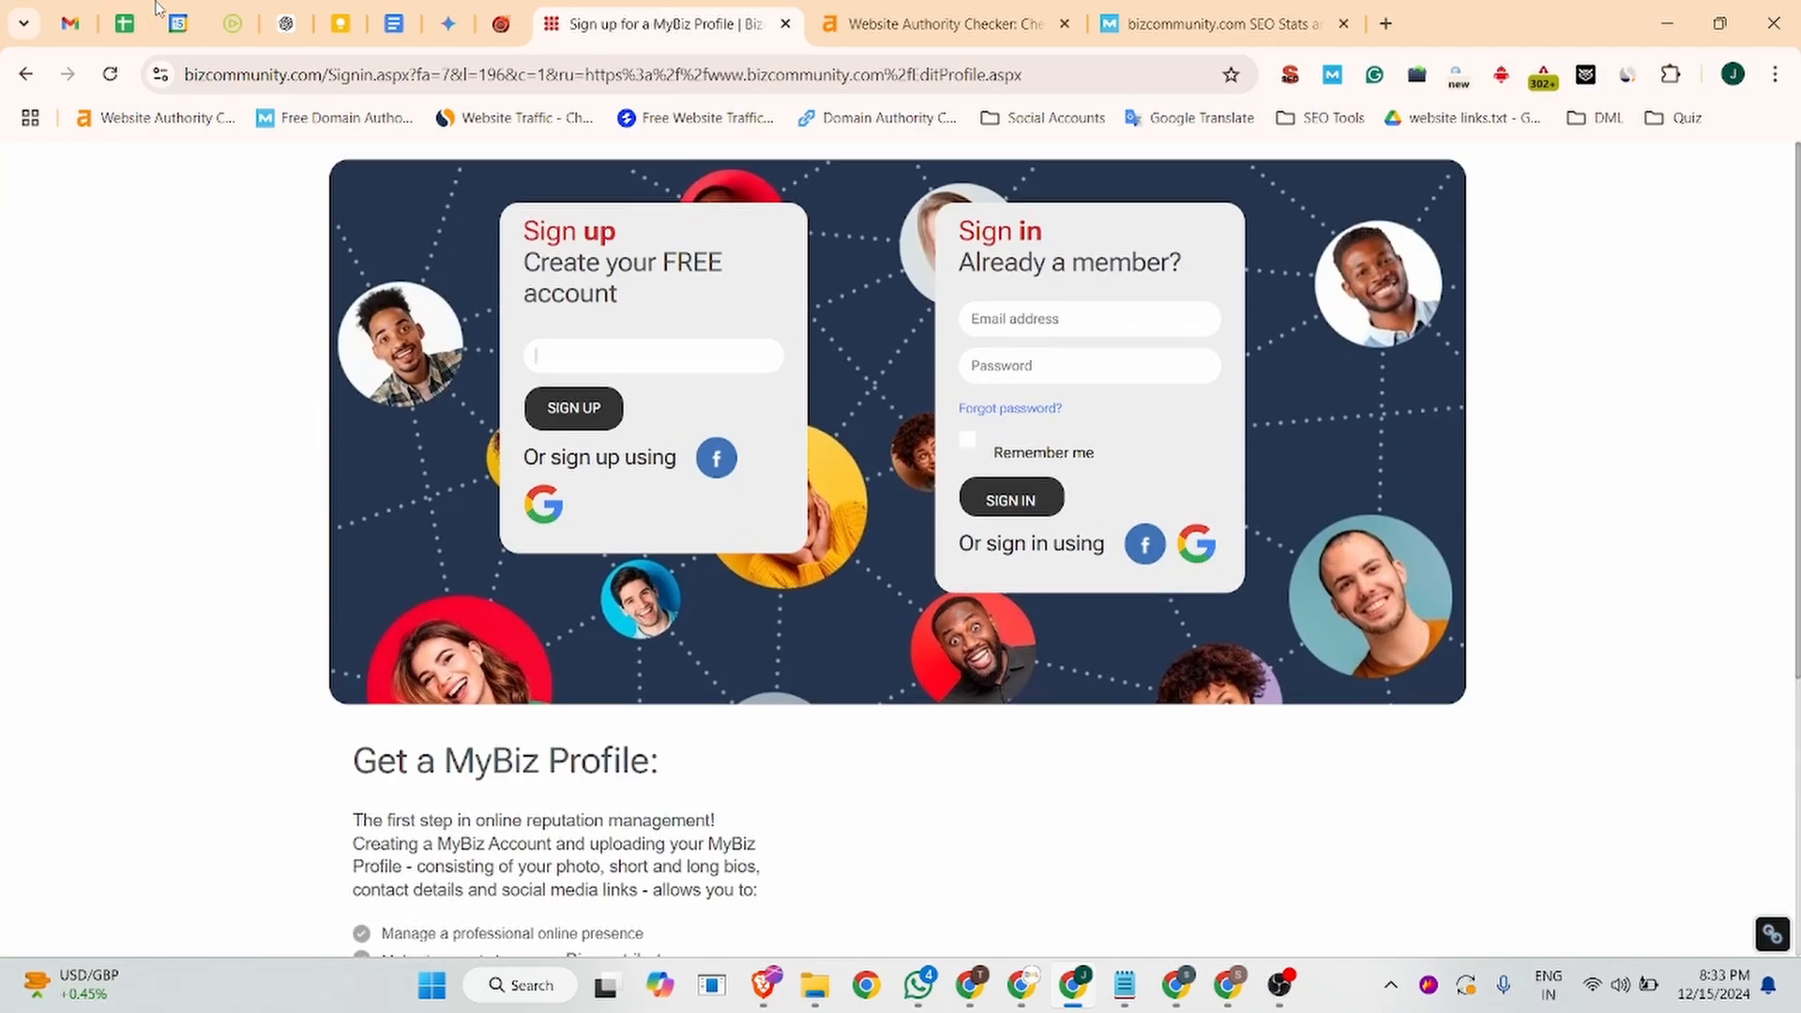
{"action": "left_click", "coordinate": [70, 21]}
{"action": "left_click", "coordinate": [657, 25]}
{"action": "key", "text": "ctrl+v"}
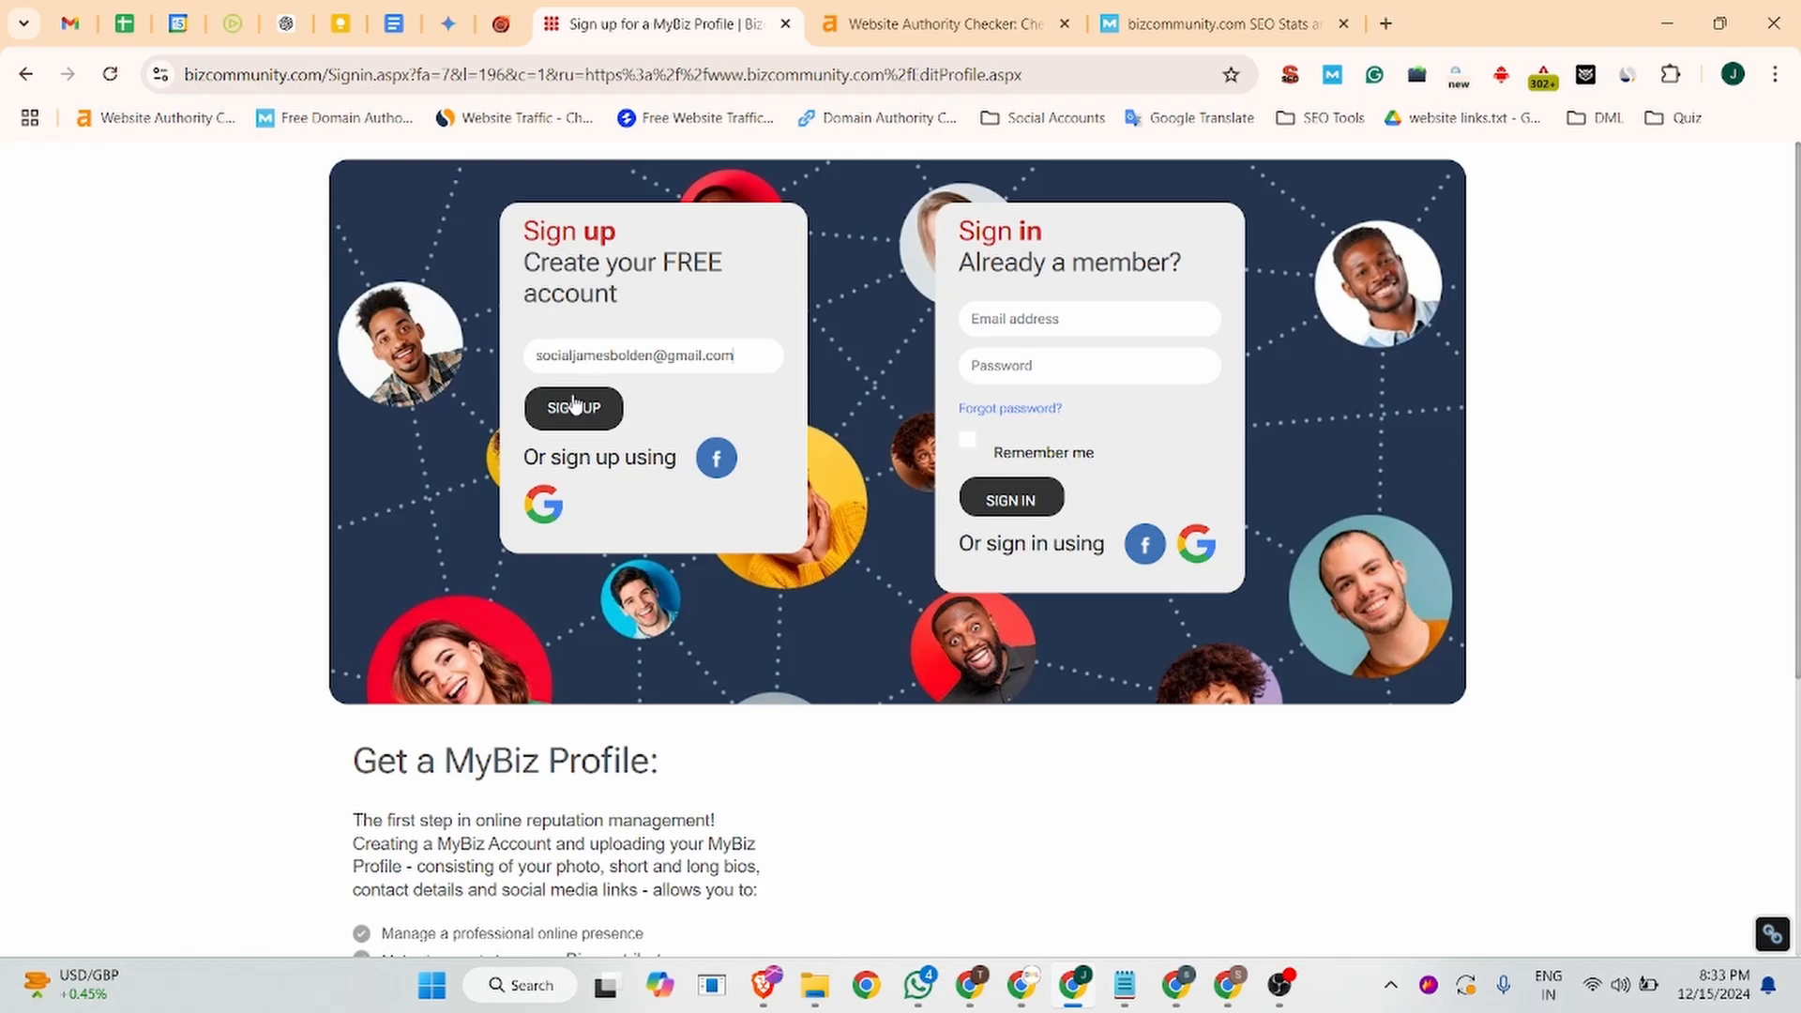
{"action": "left_click", "coordinate": [572, 407]}
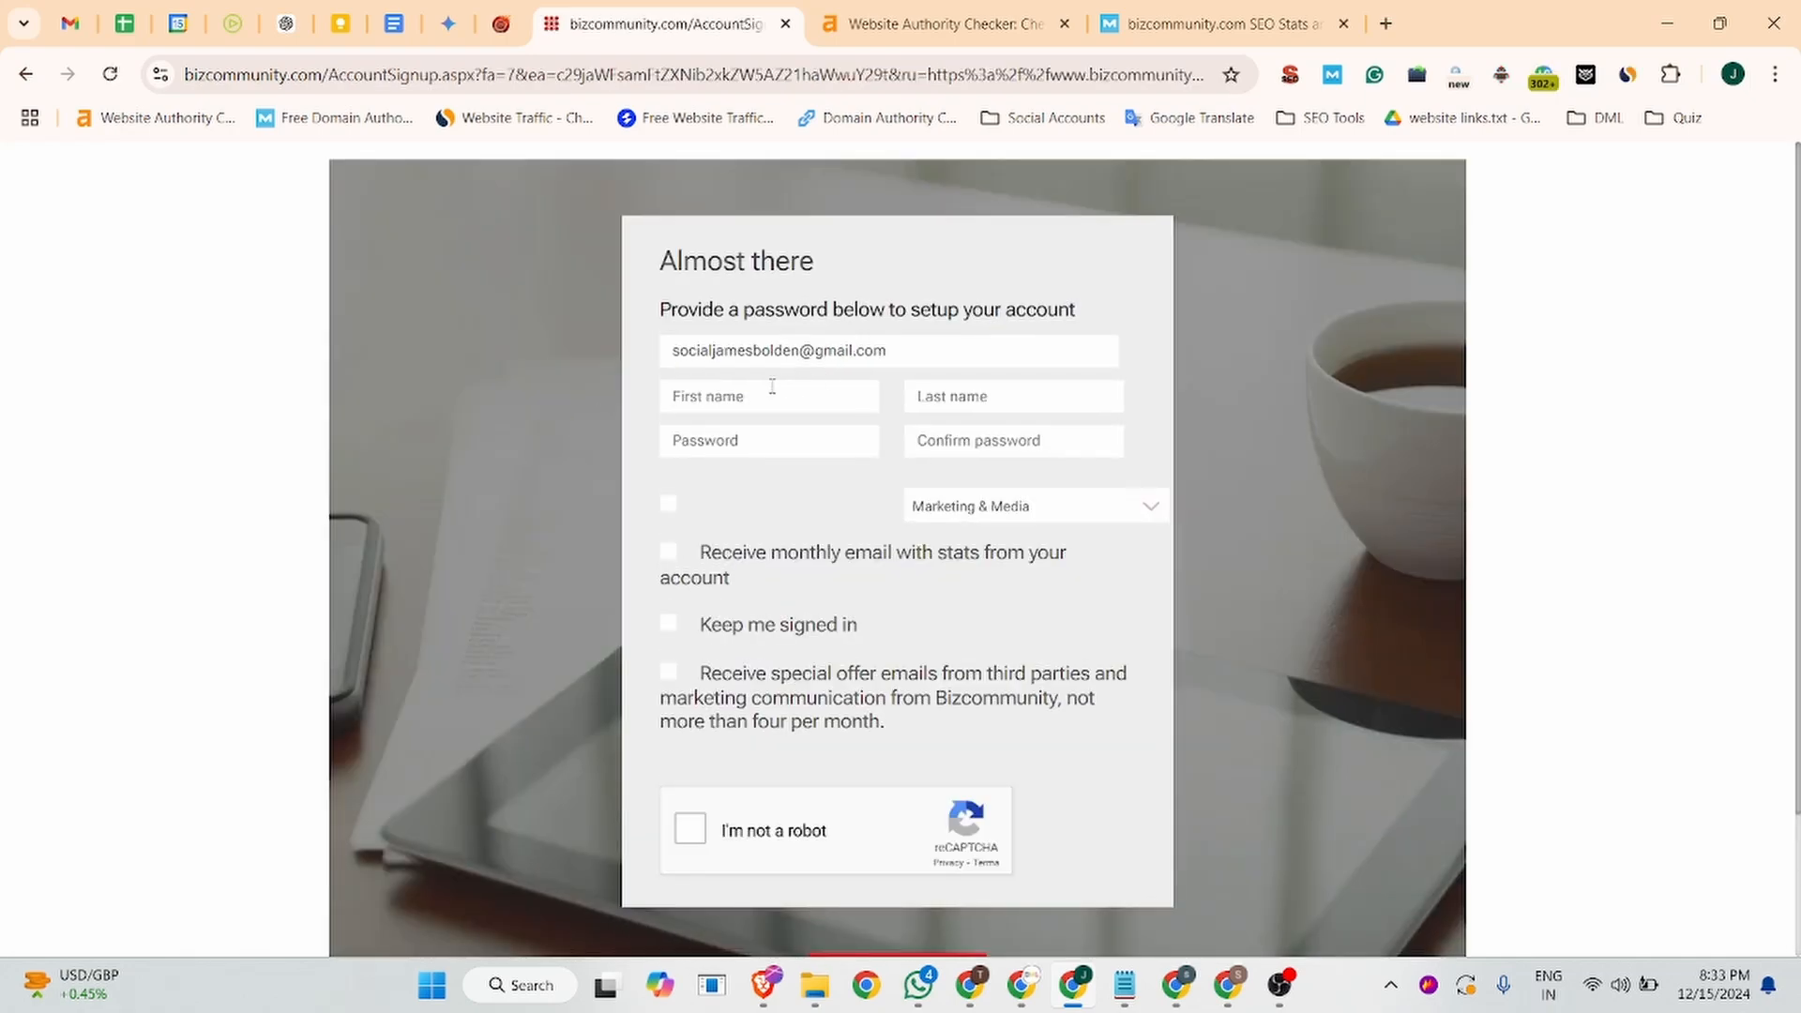
- Copy the contact's first name from the Business Listing document into the sign-up form's First name field
{"action": "left_click", "coordinate": [771, 386]}
{"action": "left_click", "coordinate": [399, 26]}
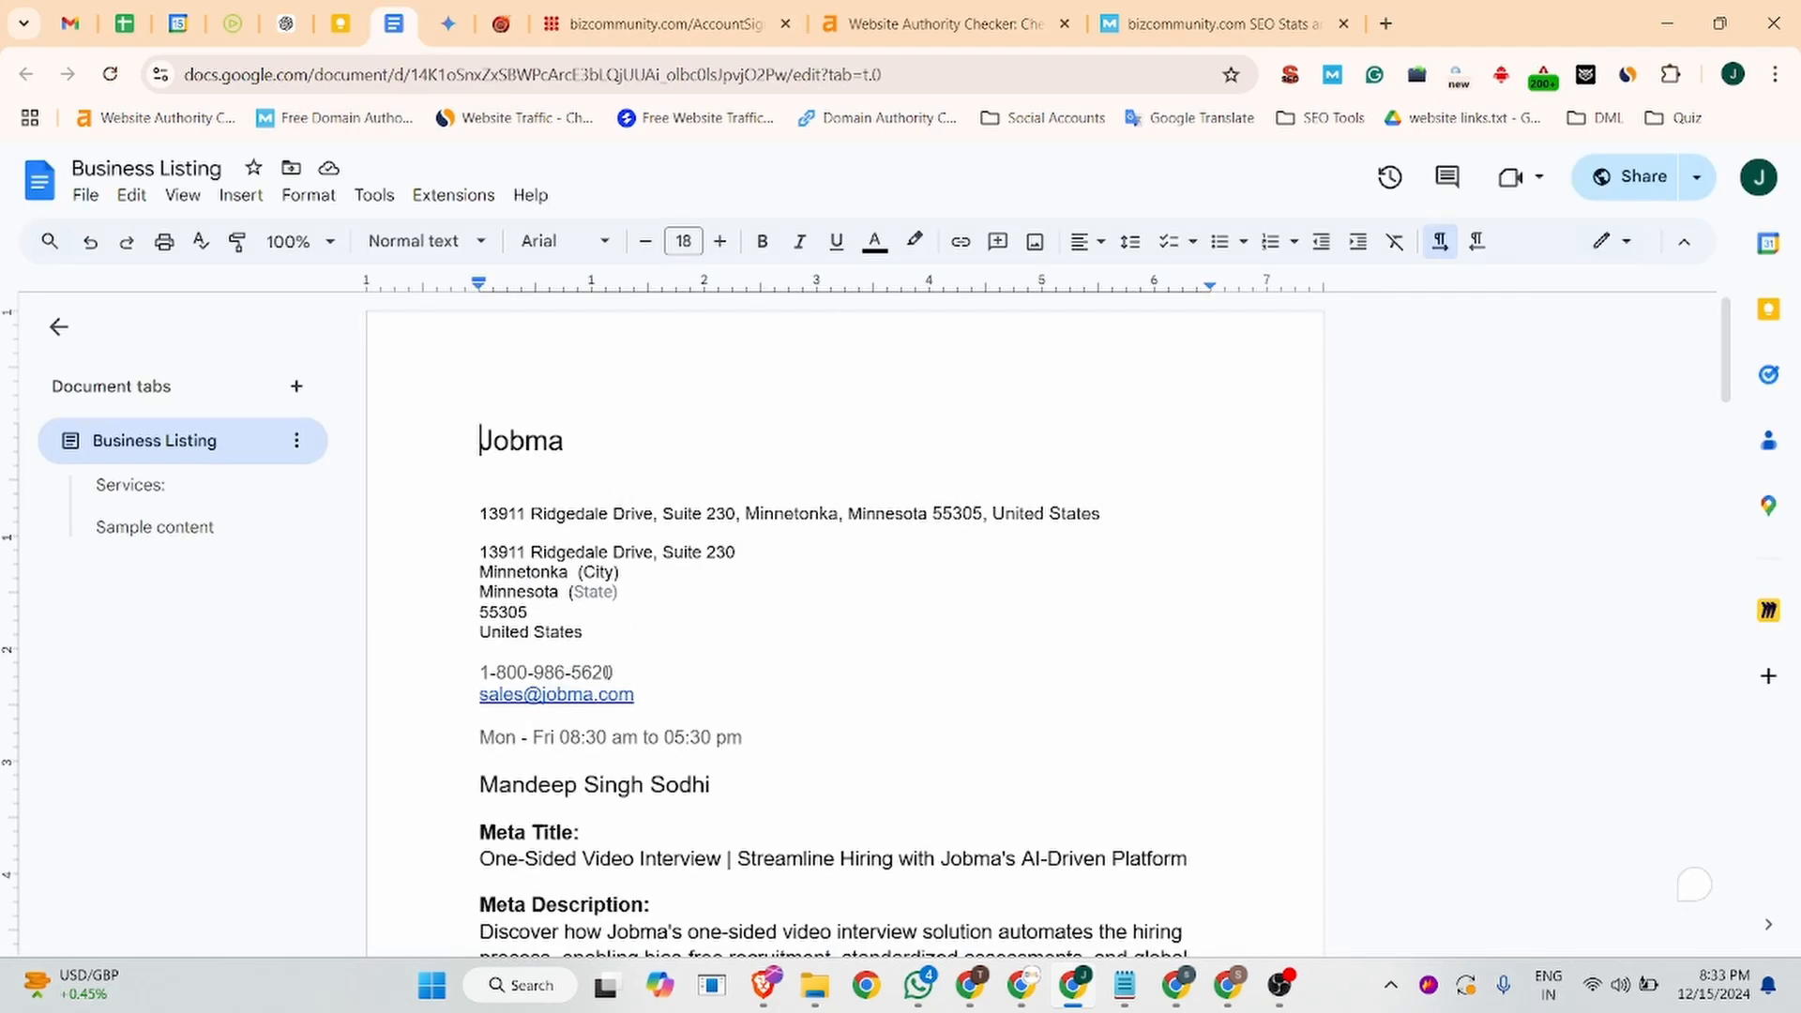
{"action": "left_click_drag", "start_coordinate": [578, 784], "coordinate": [474, 784]}
{"action": "key", "text": "ctrl+c"}
{"action": "left_click", "coordinate": [662, 24]}
{"action": "left_click", "coordinate": [683, 392]}
{"action": "key", "text": "ctrl+v"}
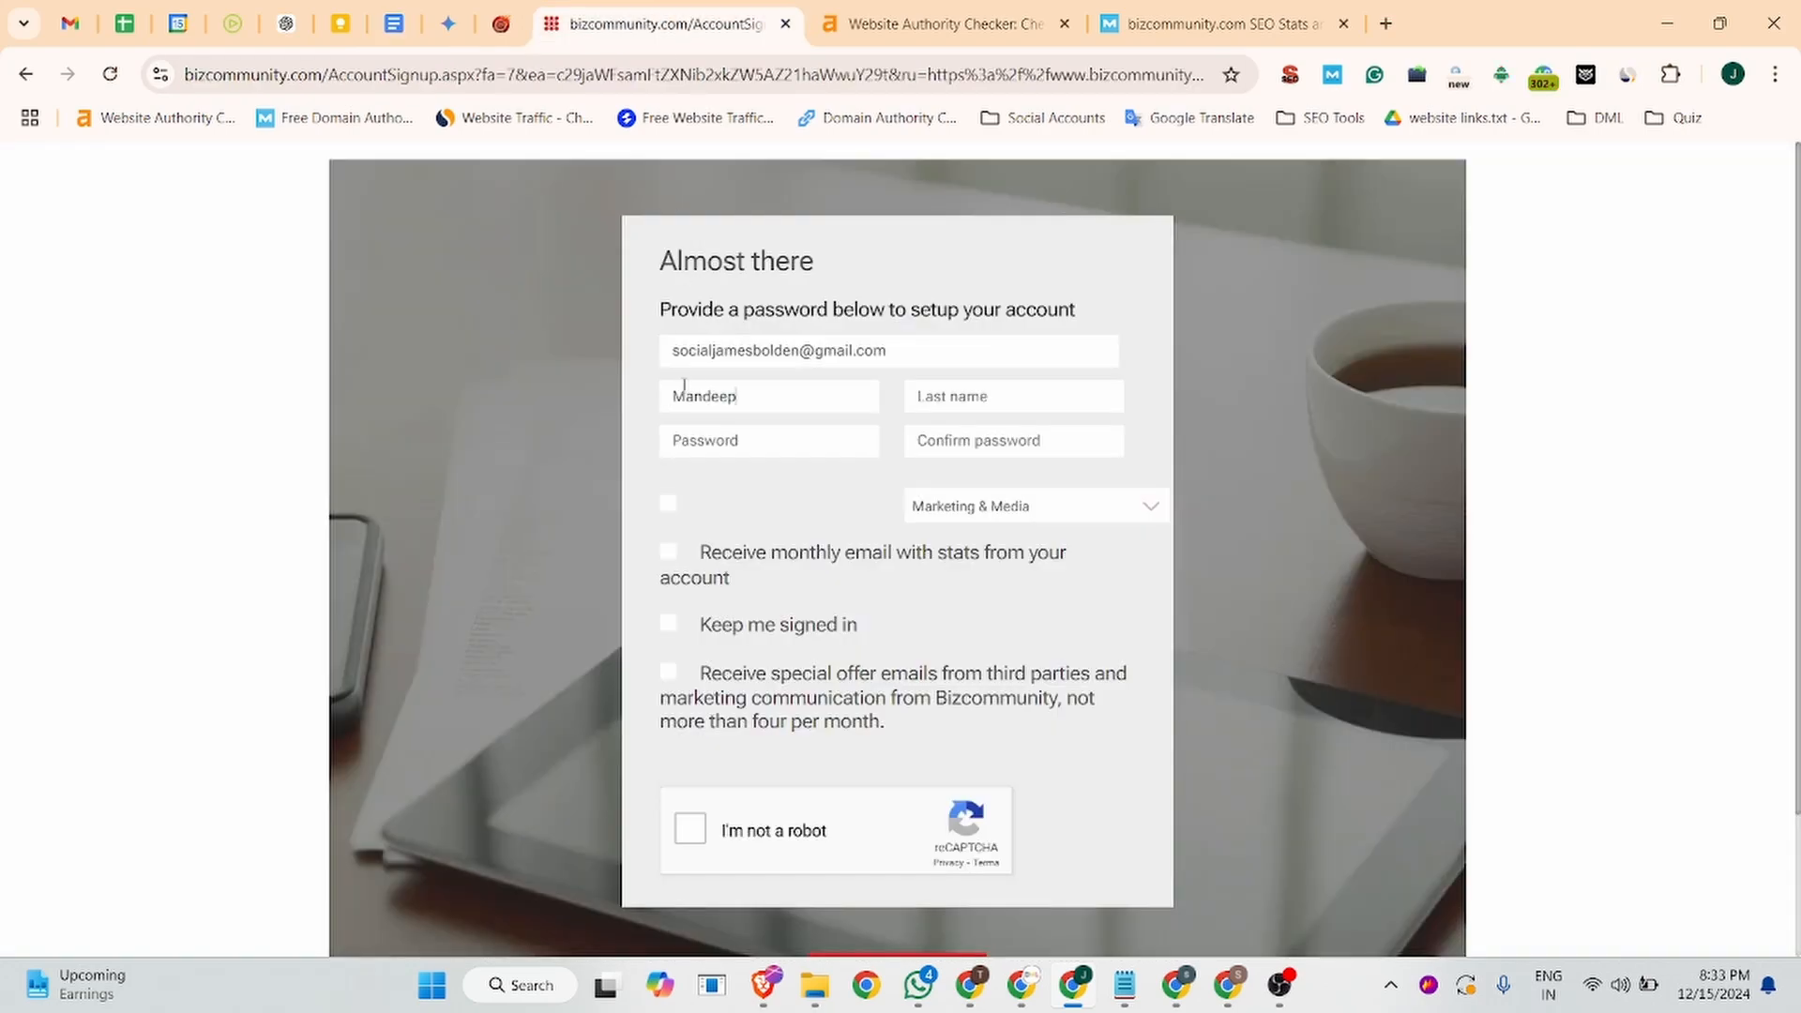
- Copy the rest of the contact's name from the Business Listing document into the Last name field
{"action": "left_click", "coordinate": [394, 23]}
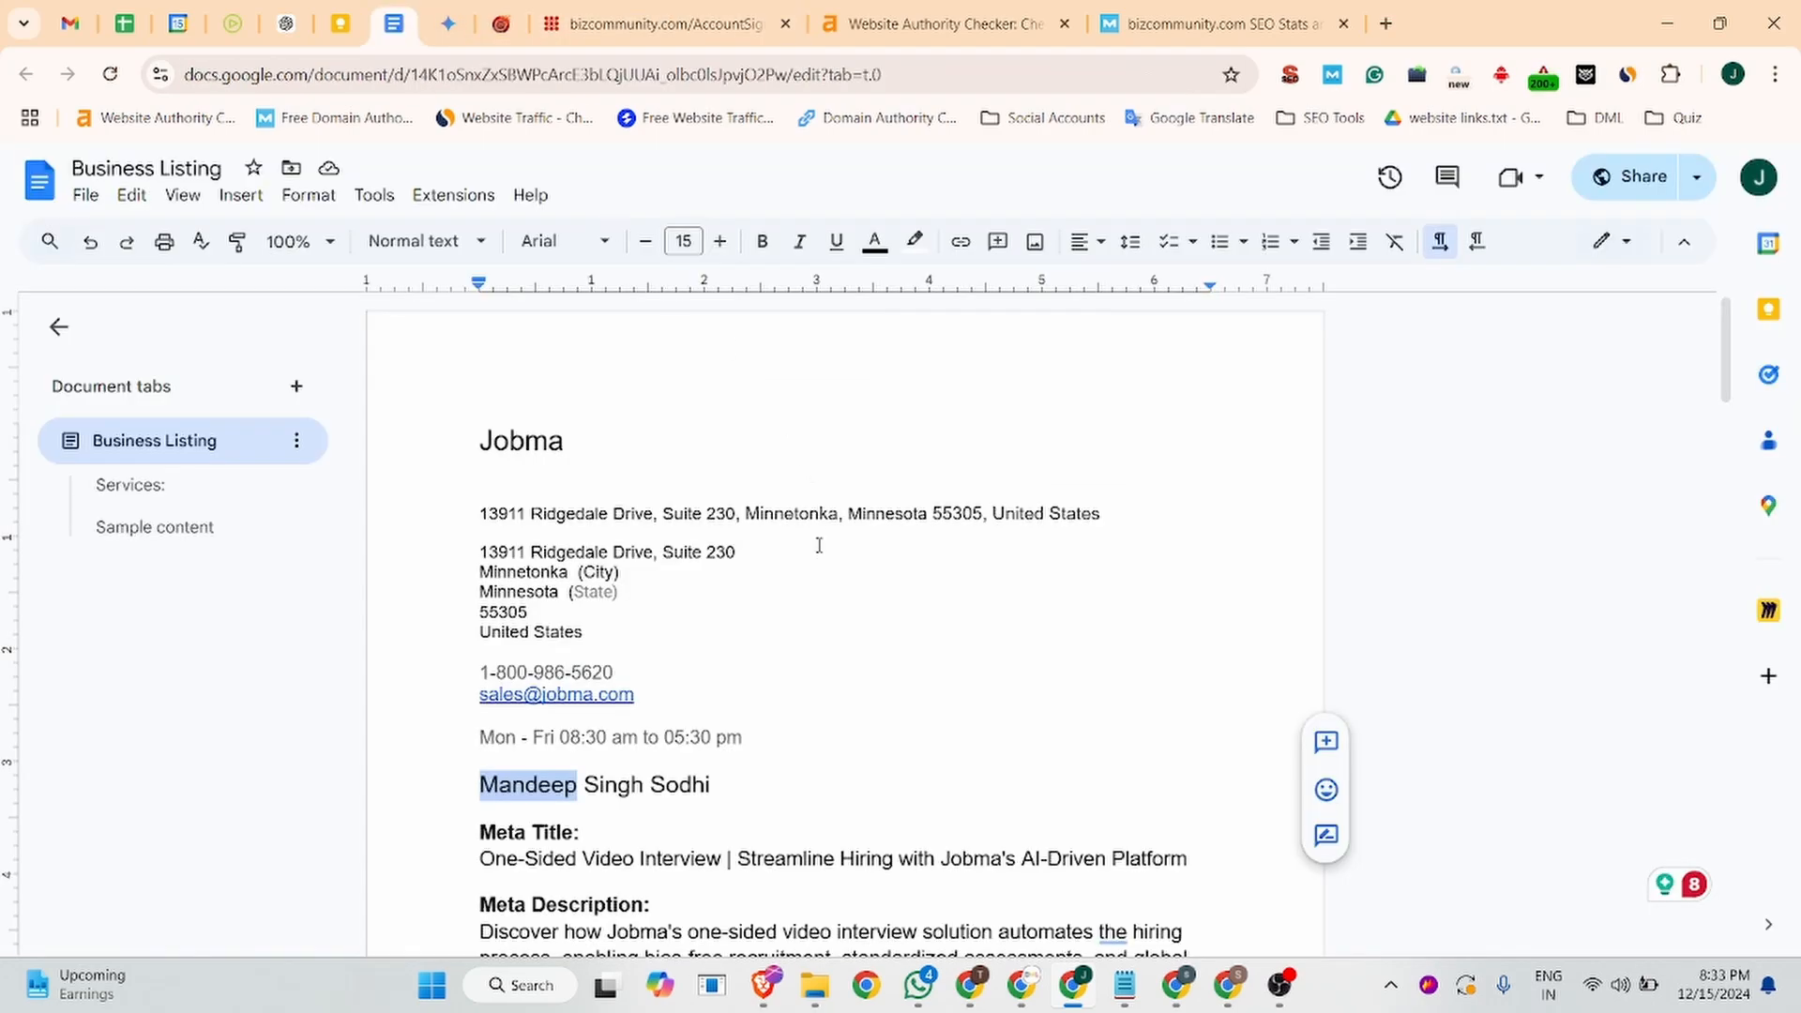
{"action": "left_click_drag", "start_coordinate": [710, 798], "coordinate": [586, 784]}
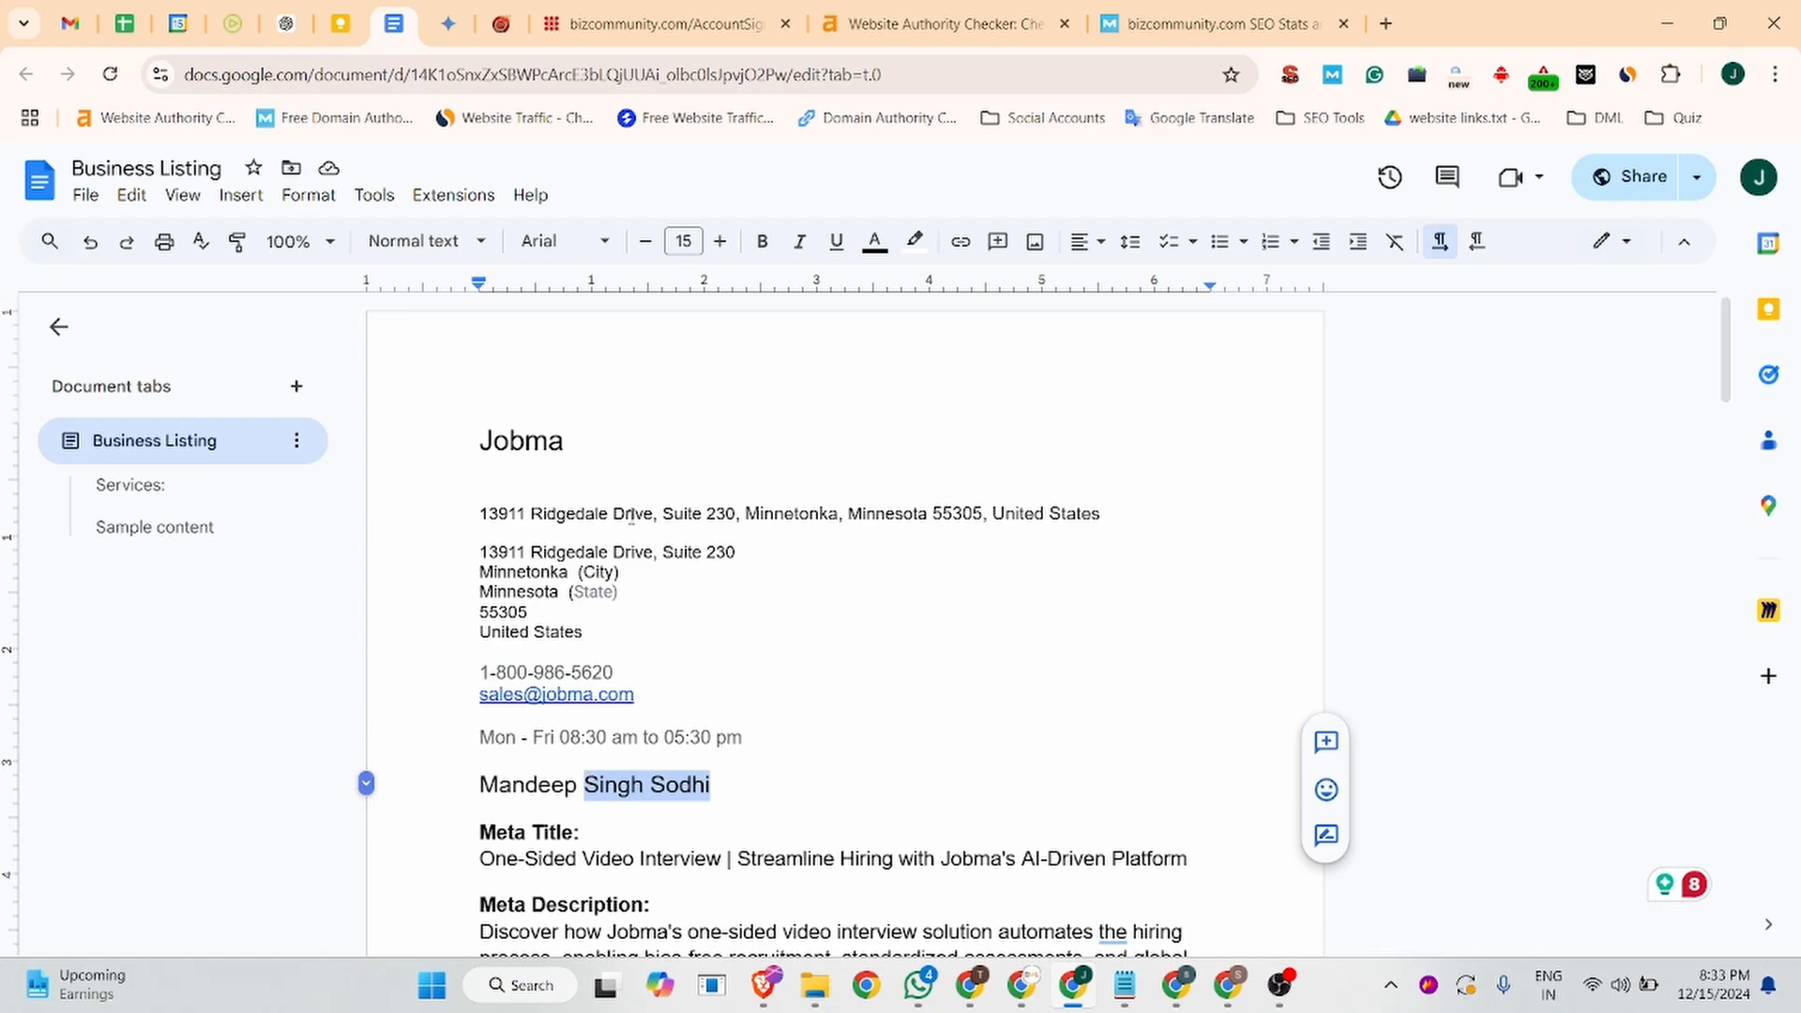
{"action": "key", "text": "ctrl+c"}
{"action": "left_click", "coordinate": [662, 24]}
{"action": "left_click", "coordinate": [964, 398]}
{"action": "key", "text": "ctrl+v"}
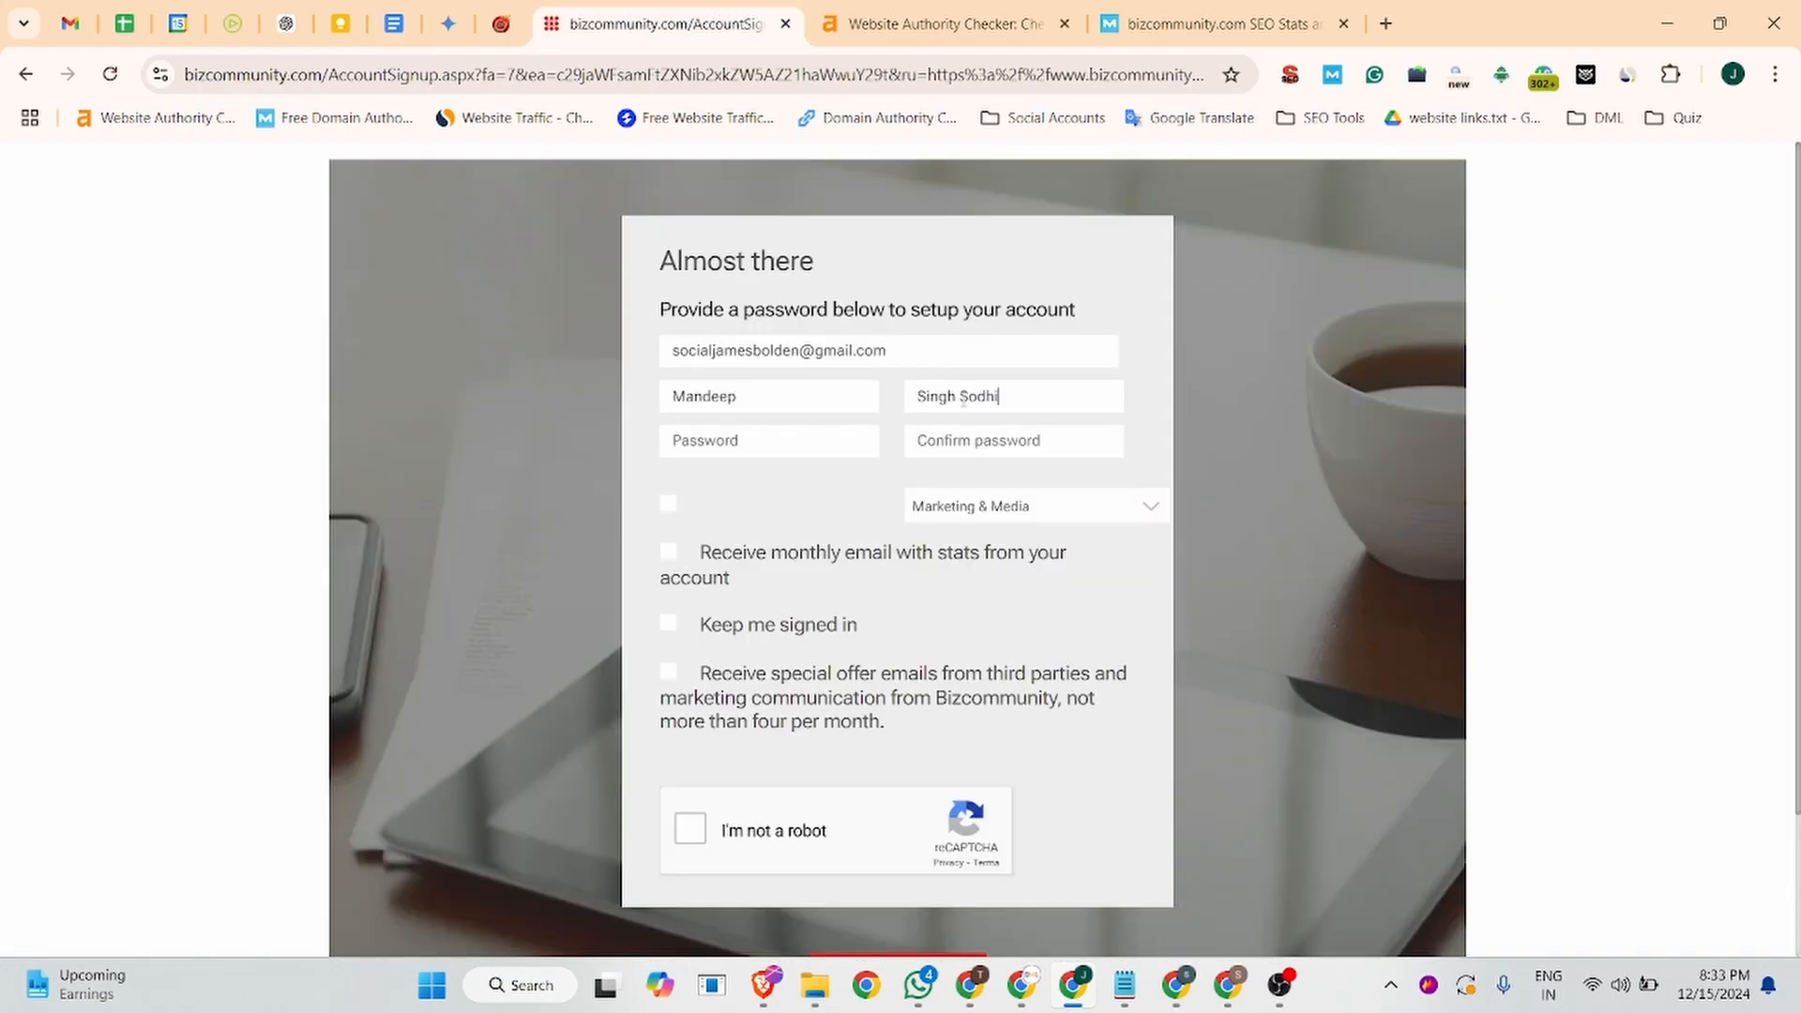
- Move the contact's middle name from Last name to First name, and fill in the account password and its confirmation
{"action": "left_click_drag", "start_coordinate": [957, 398], "coordinate": [911, 399]}
{"action": "key", "text": "BackSpace"}
{"action": "key", "text": "BackSpace"}
{"action": "type", "text": "Singh"}
{"action": "left_click", "coordinate": [769, 440]}
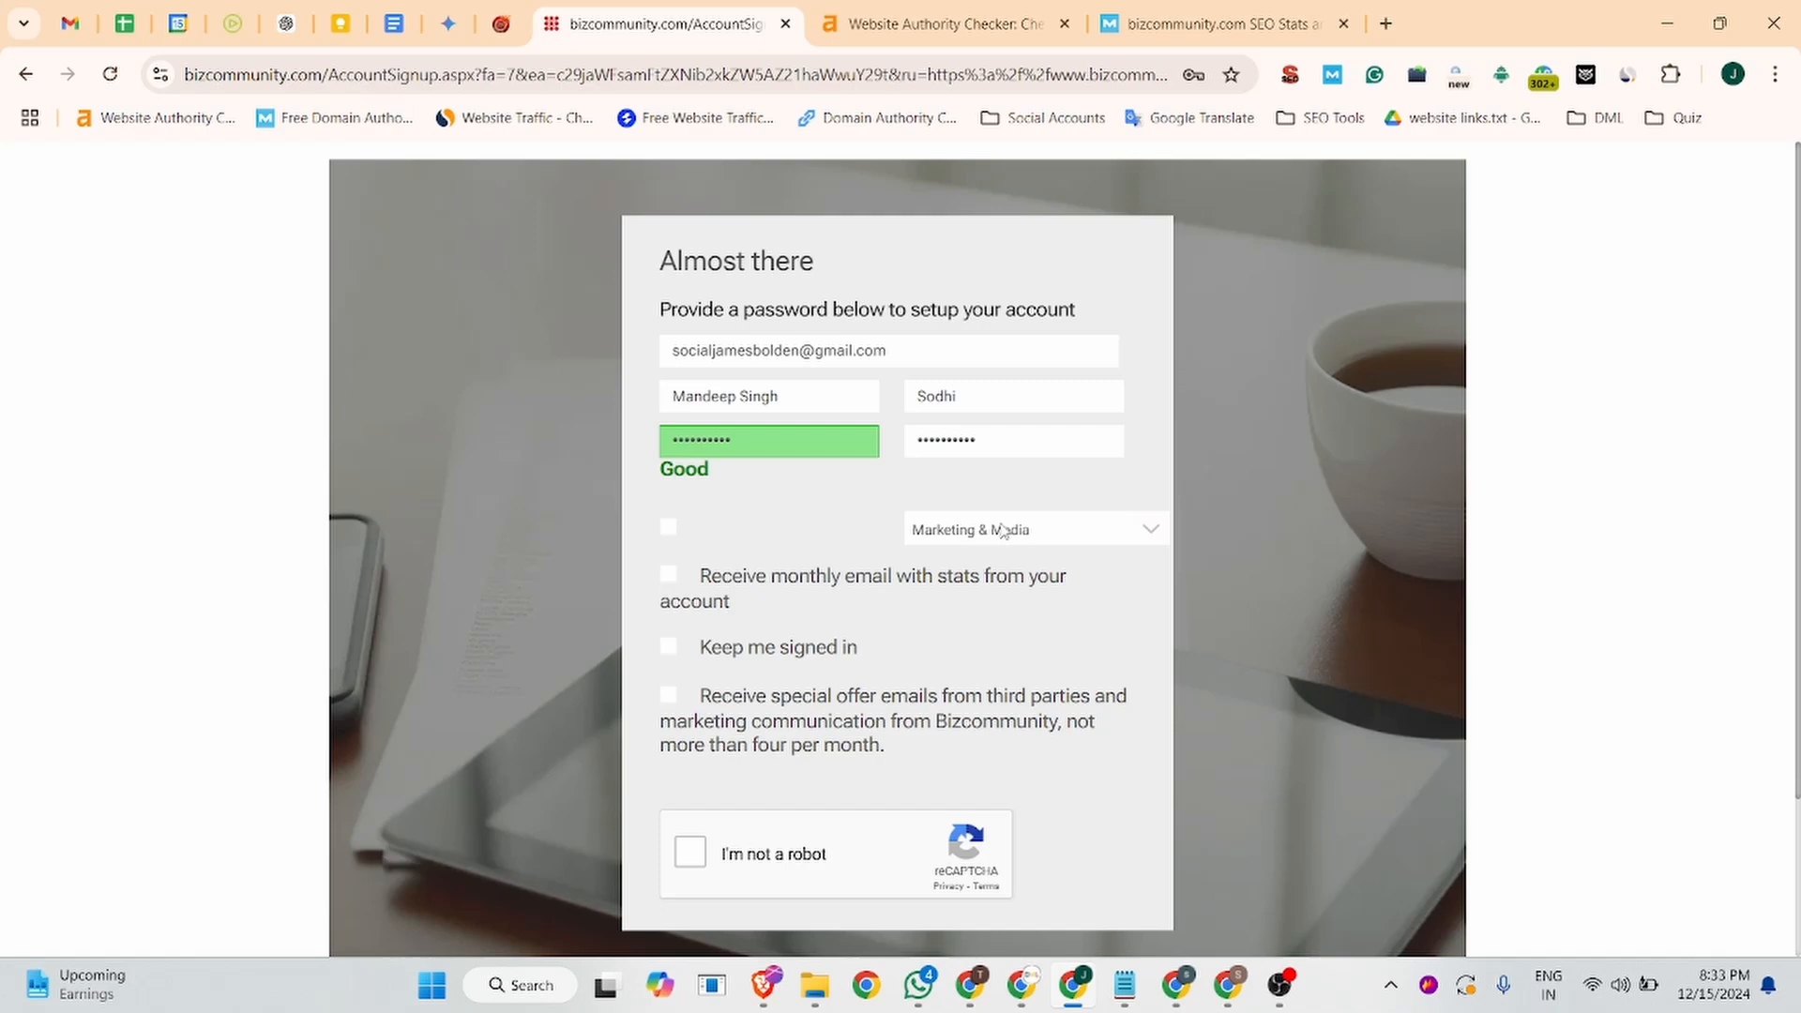
- Select HR & Management as the industry, enable the checkbox beside it, and opt in to the monthly account stats email
{"action": "left_click", "coordinate": [1004, 530]}
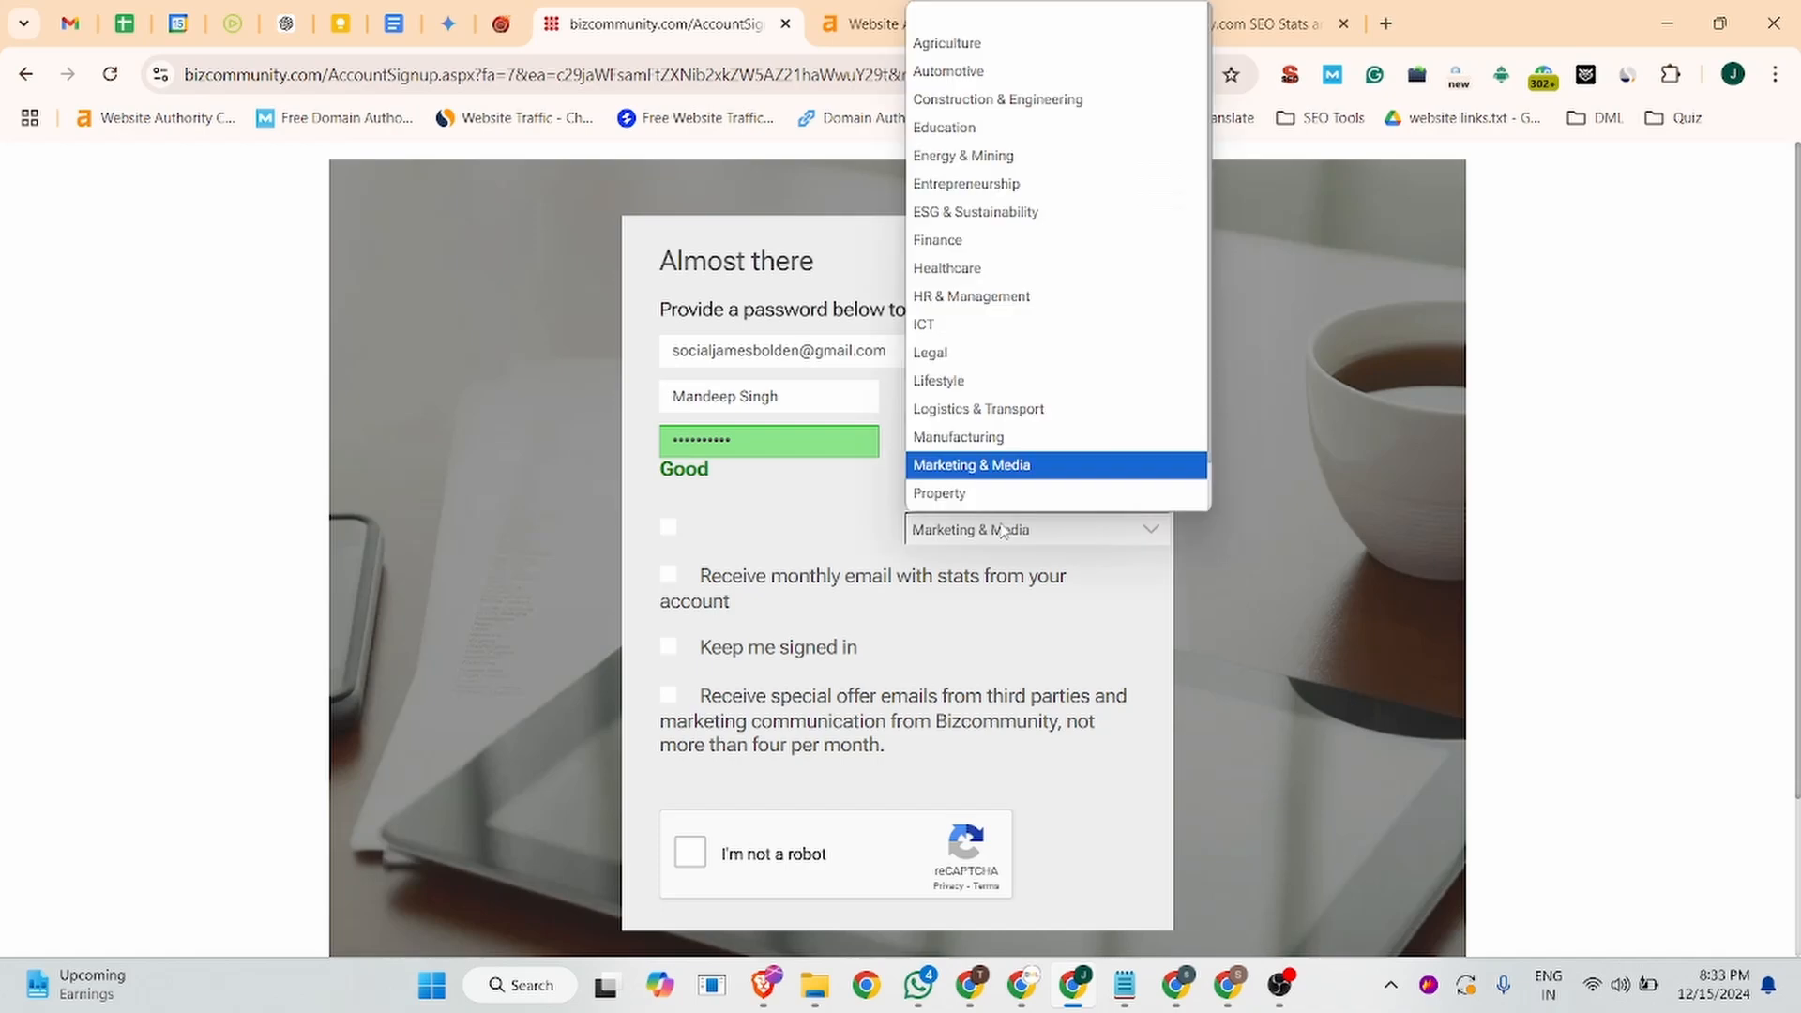
{"action": "scroll", "coordinate": [1003, 495], "scroll_direction": "down", "scroll_amount": 1}
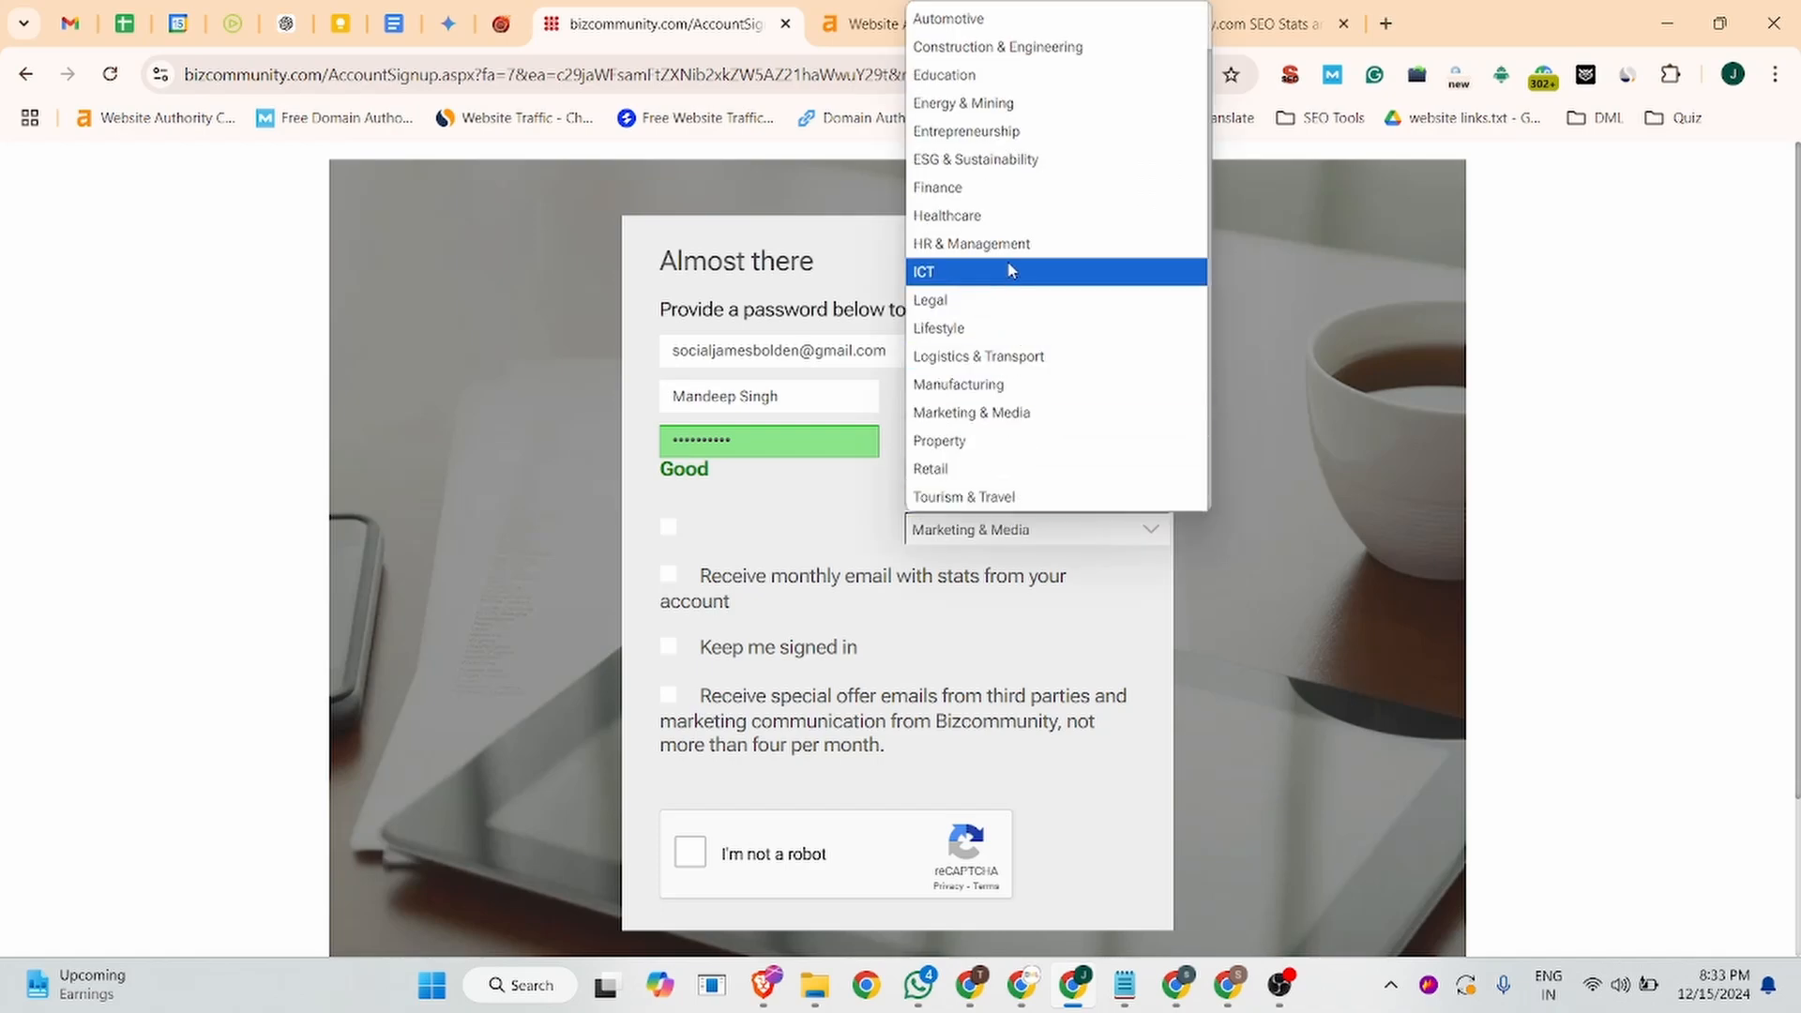
{"action": "left_click", "coordinate": [1008, 245]}
{"action": "left_click", "coordinate": [668, 527]}
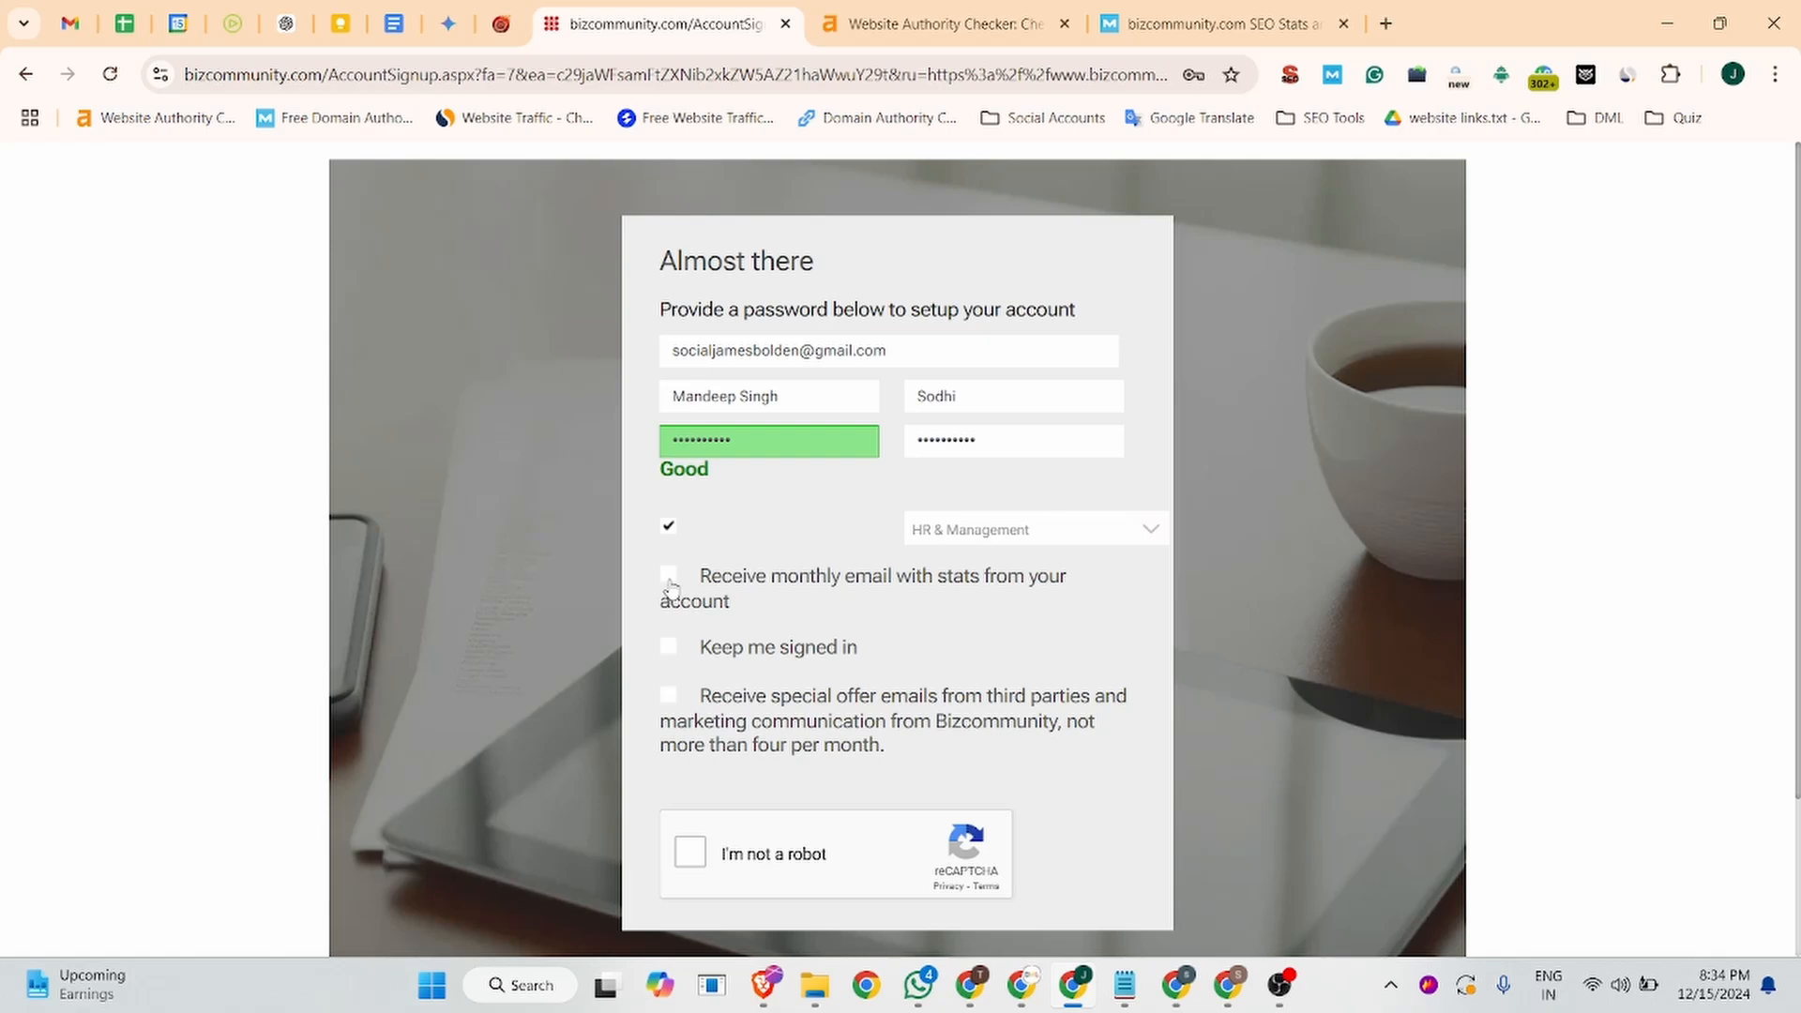
{"action": "left_click", "coordinate": [669, 580]}
- Complete the reCAPTCHA and submit the account sign-up, saving the login in the browser
{"action": "left_click", "coordinate": [694, 850]}
{"action": "scroll", "coordinate": [811, 629], "scroll_direction": "down", "scroll_amount": 2}
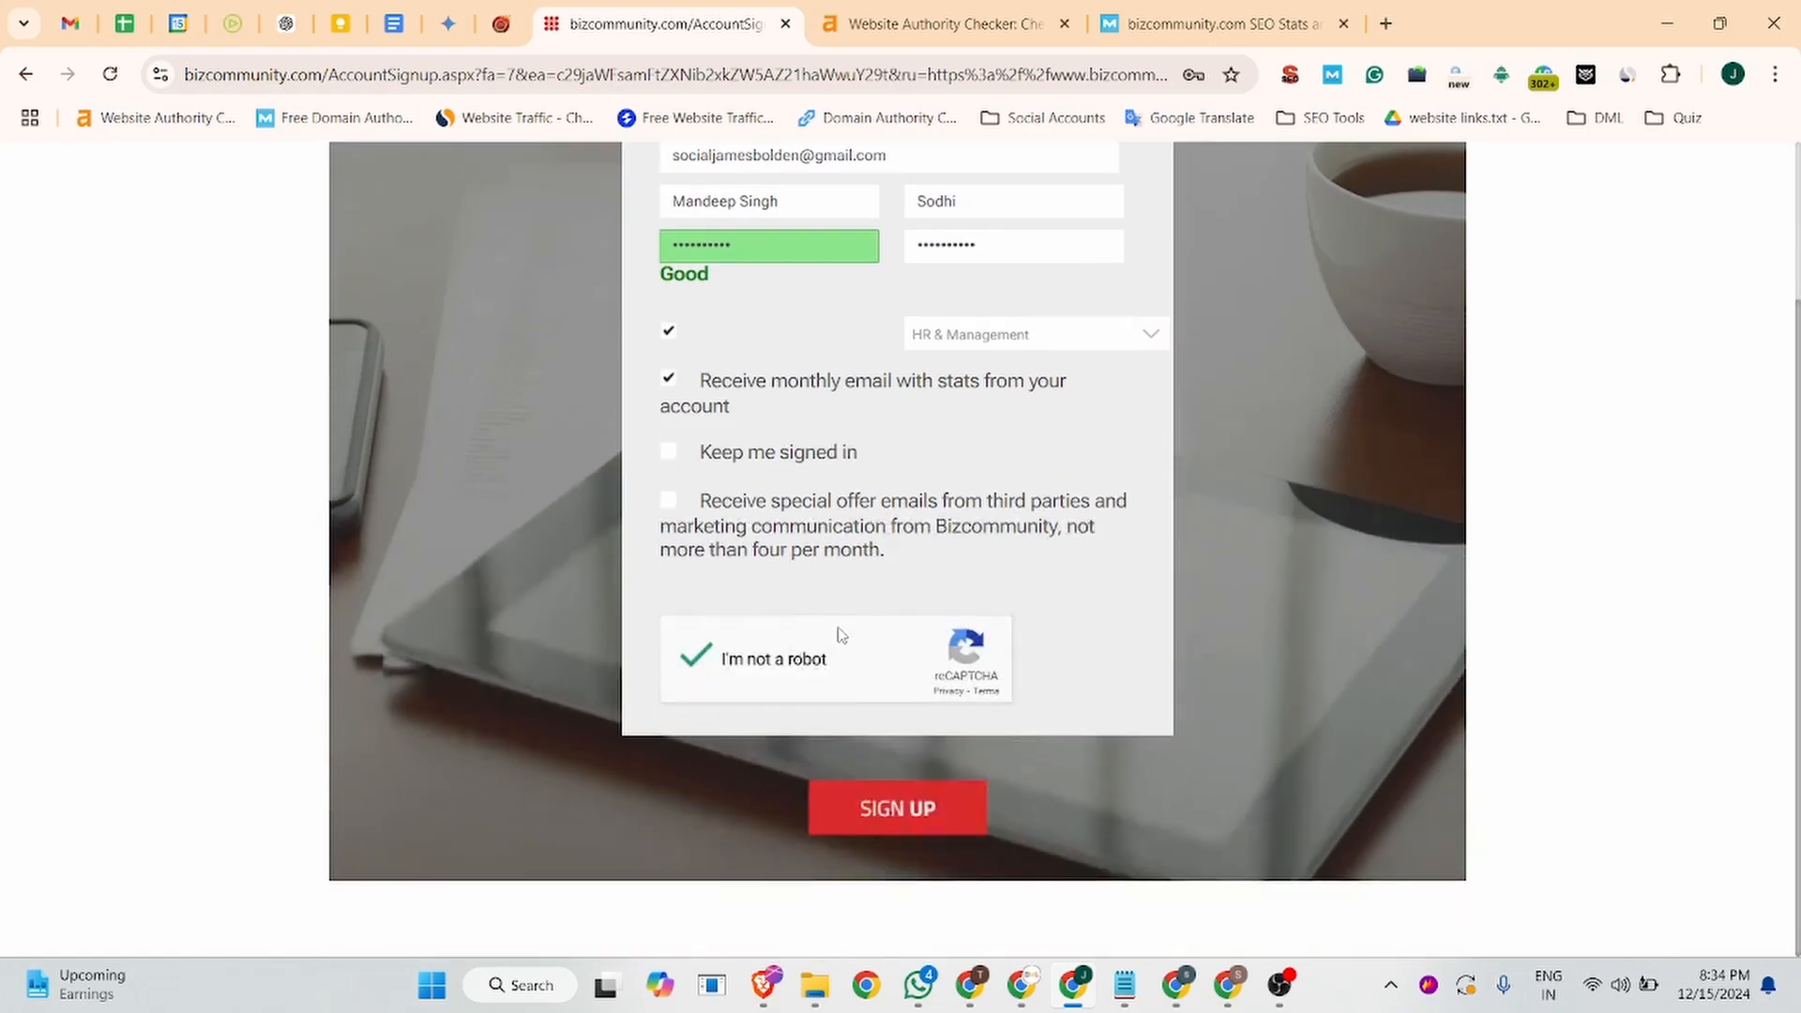
{"action": "left_click", "coordinate": [894, 808]}
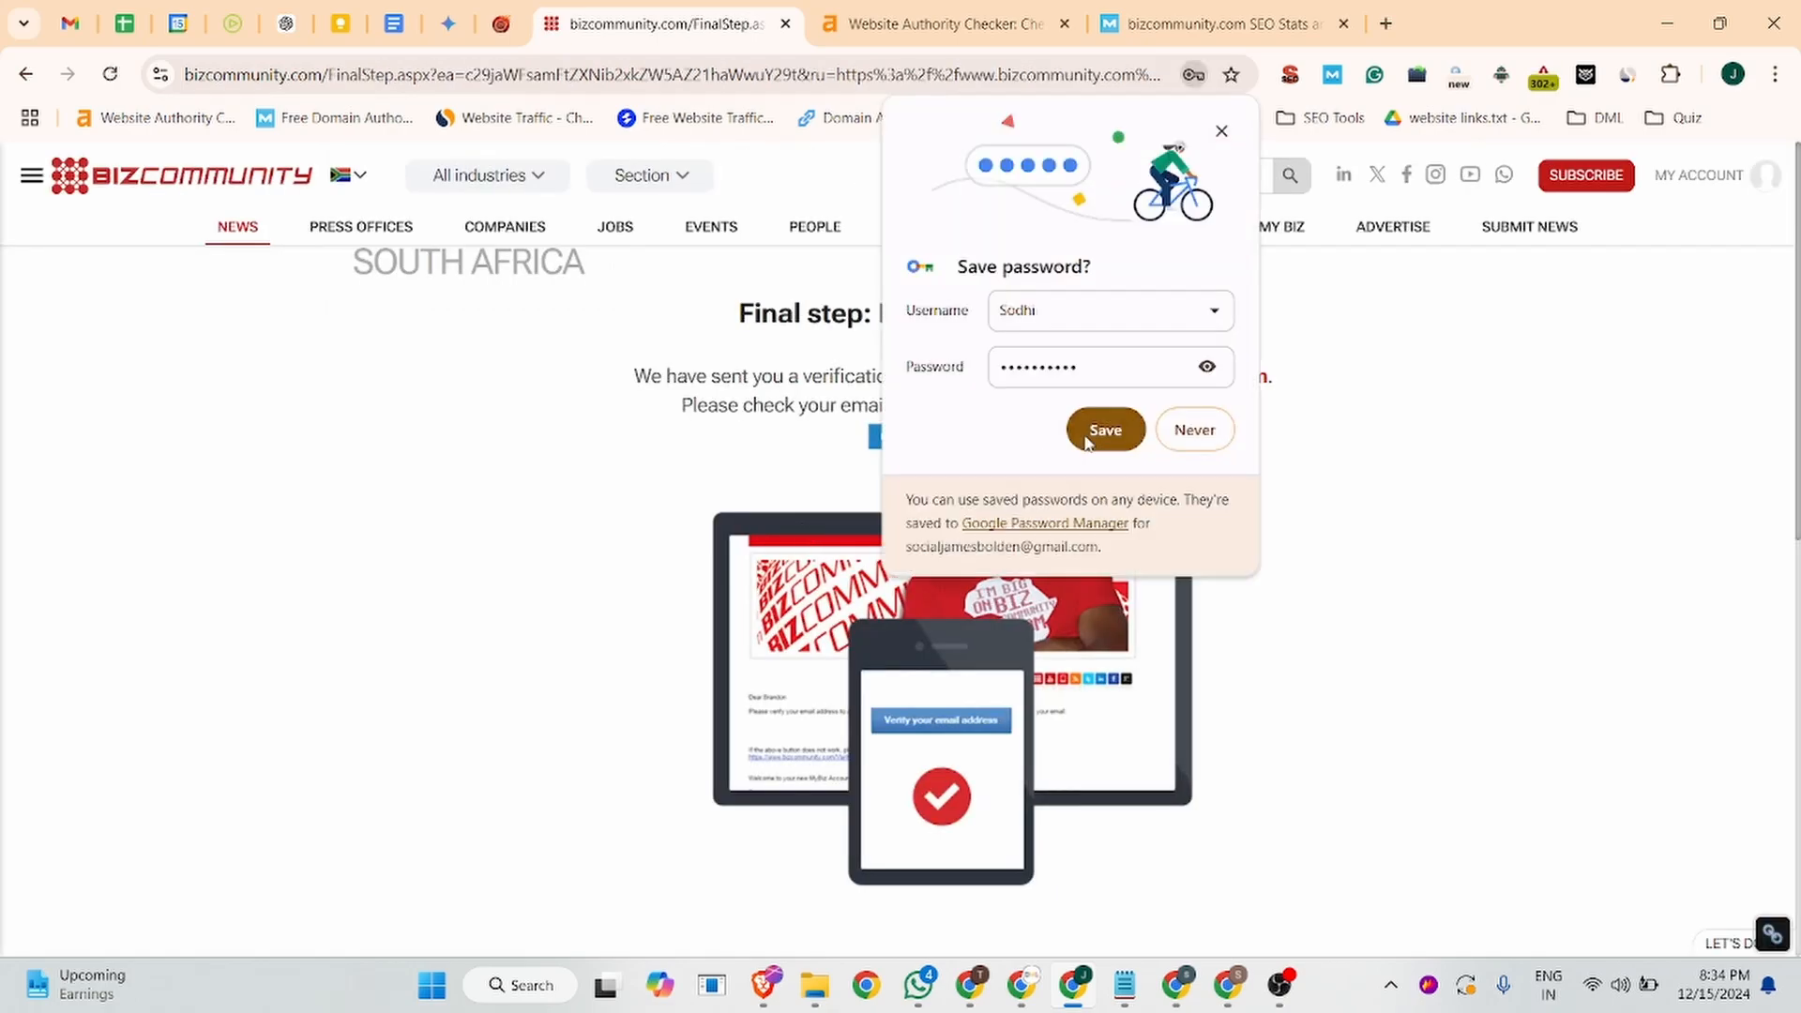
{"action": "left_click", "coordinate": [1091, 437]}
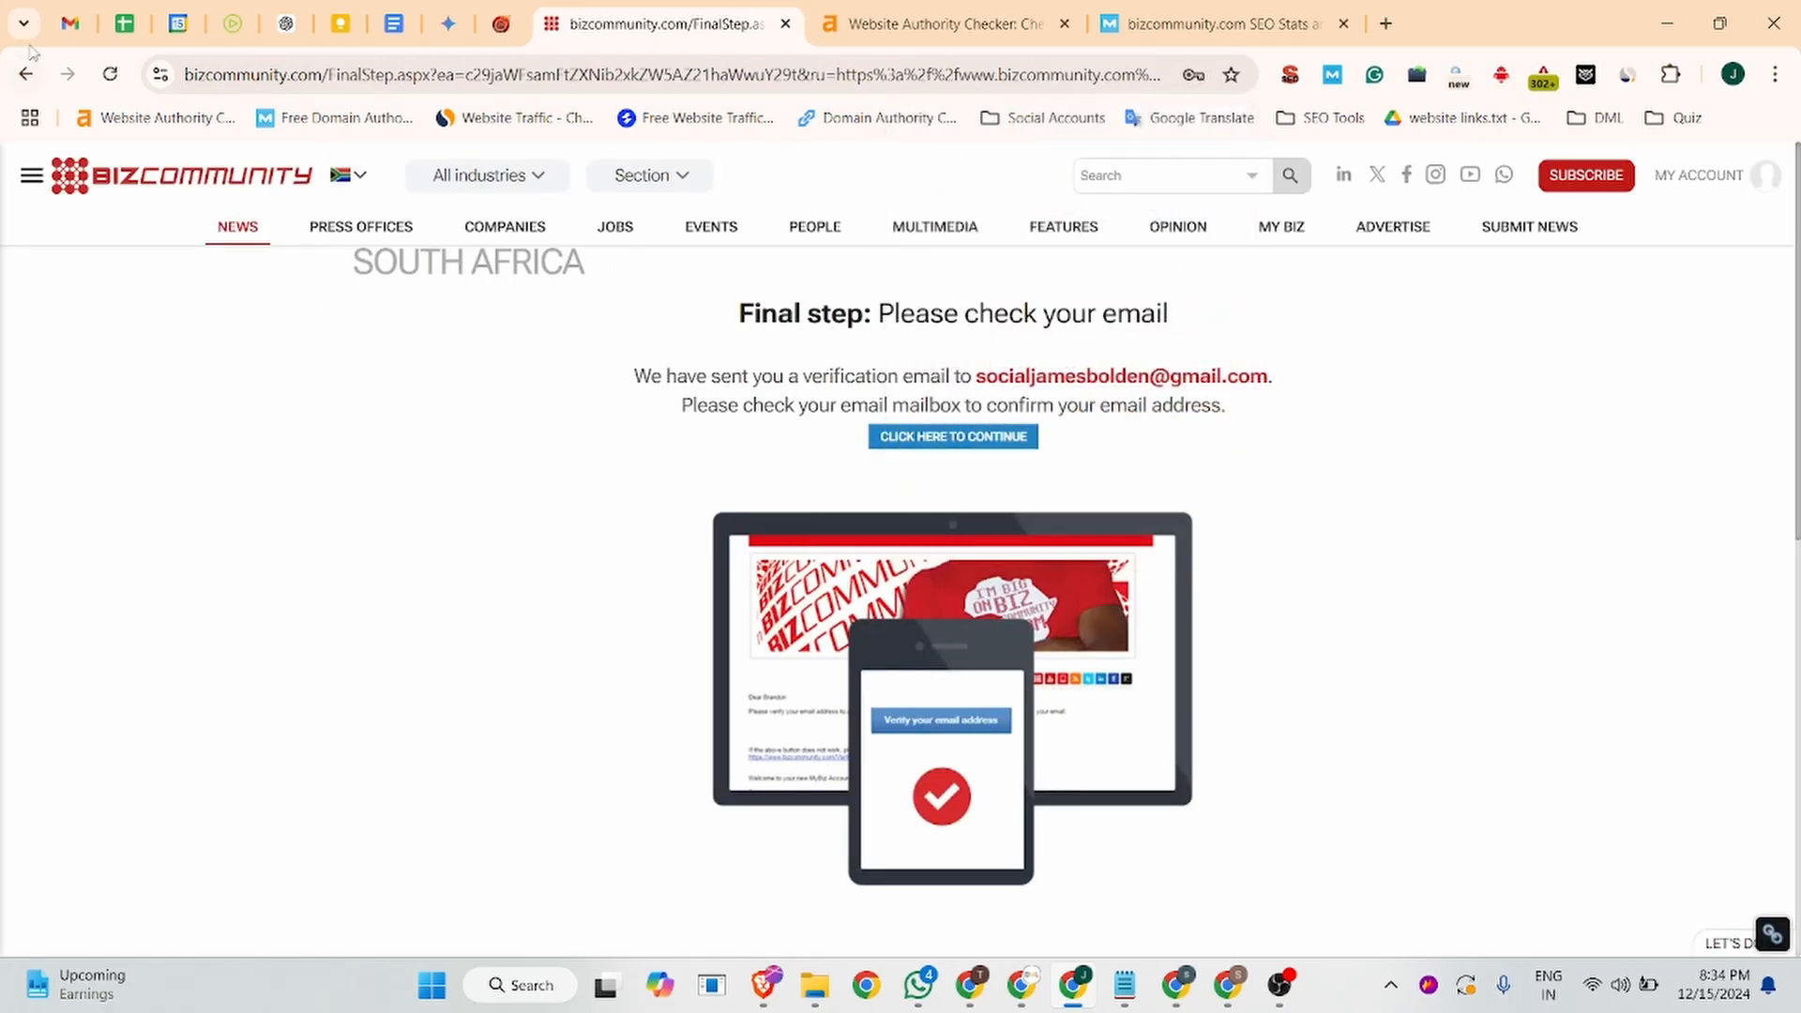
- Open Bizcommunity's "Please verify your email address" message in Gmail and follow its verification link
{"action": "left_click", "coordinate": [70, 24]}
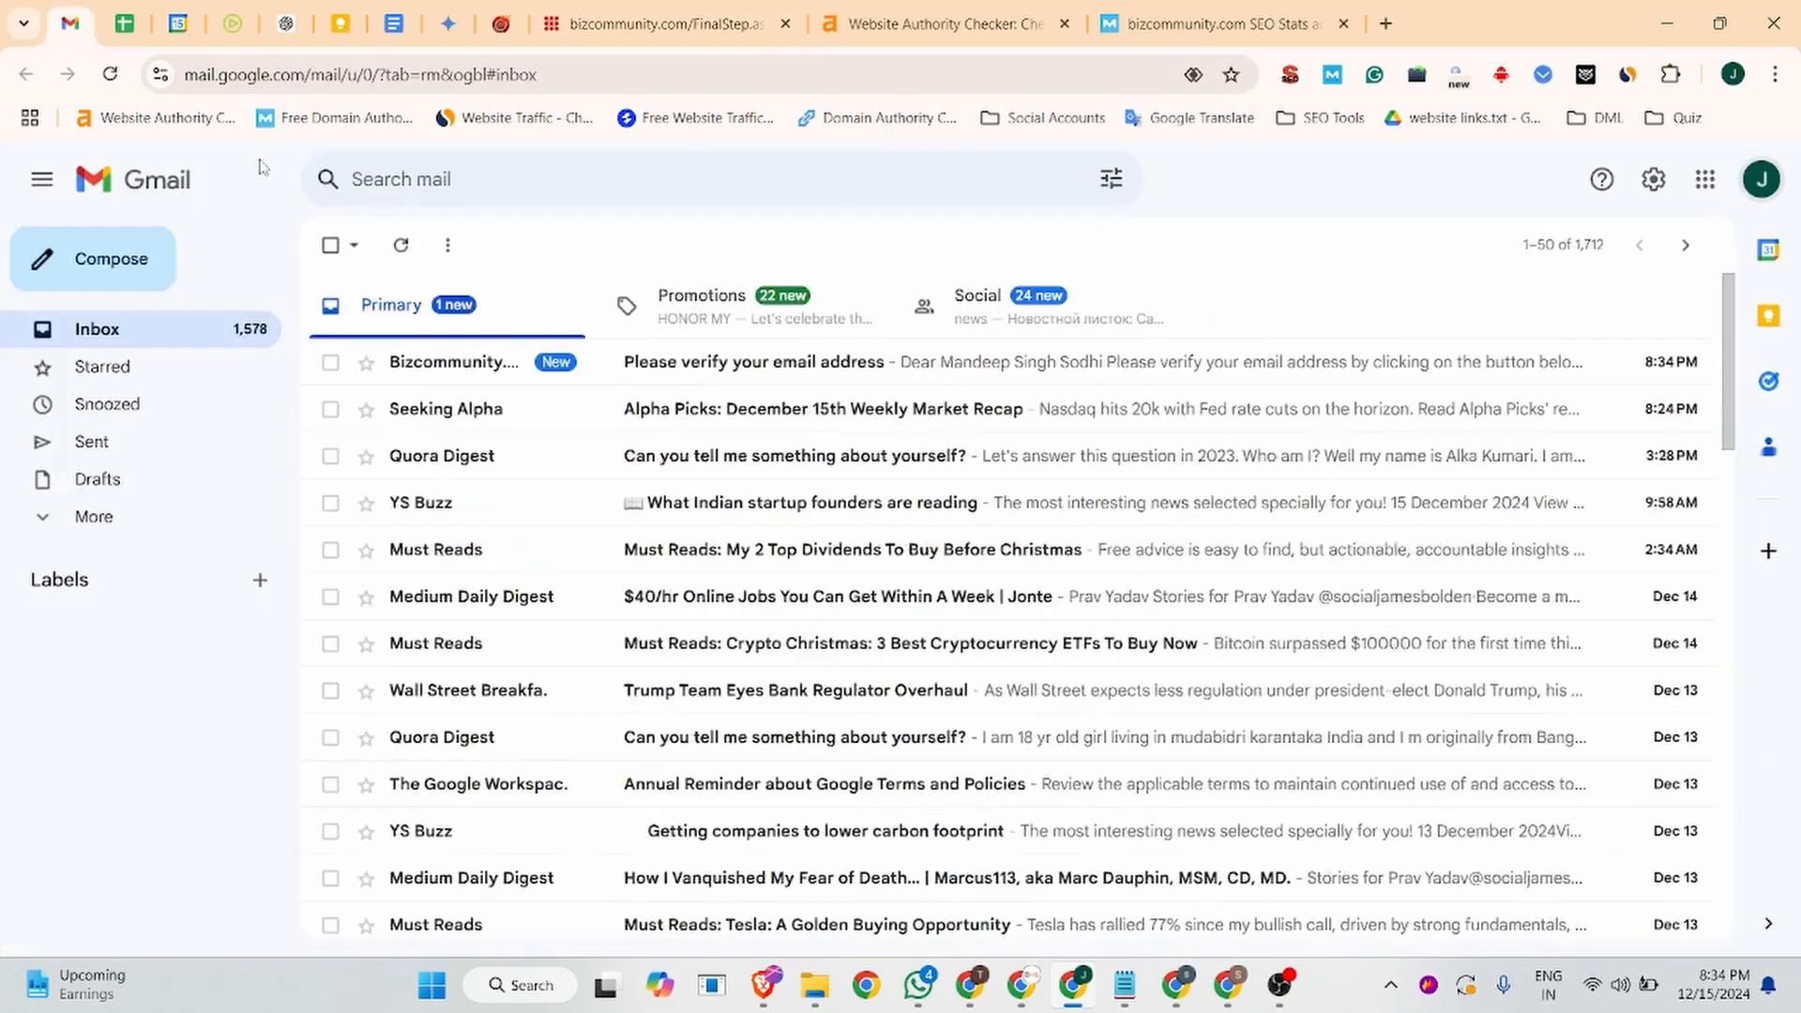
{"action": "left_click", "coordinate": [746, 366]}
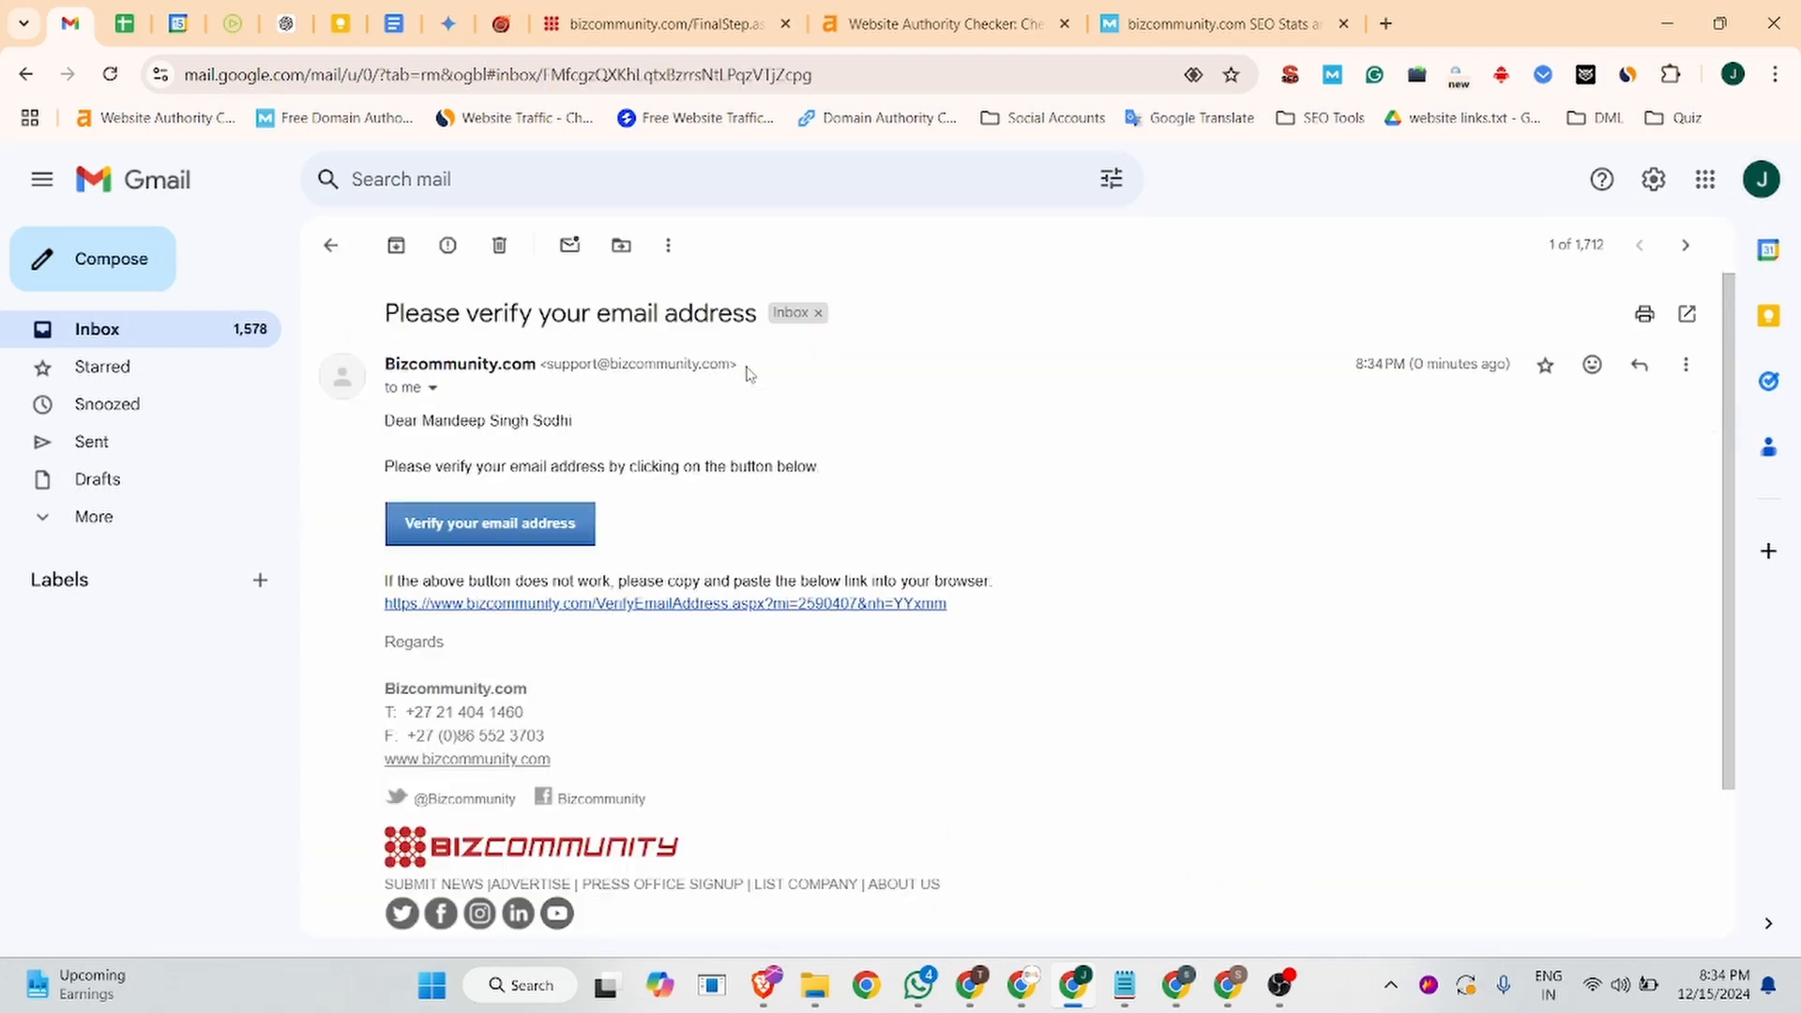
{"action": "left_click", "coordinate": [473, 539]}
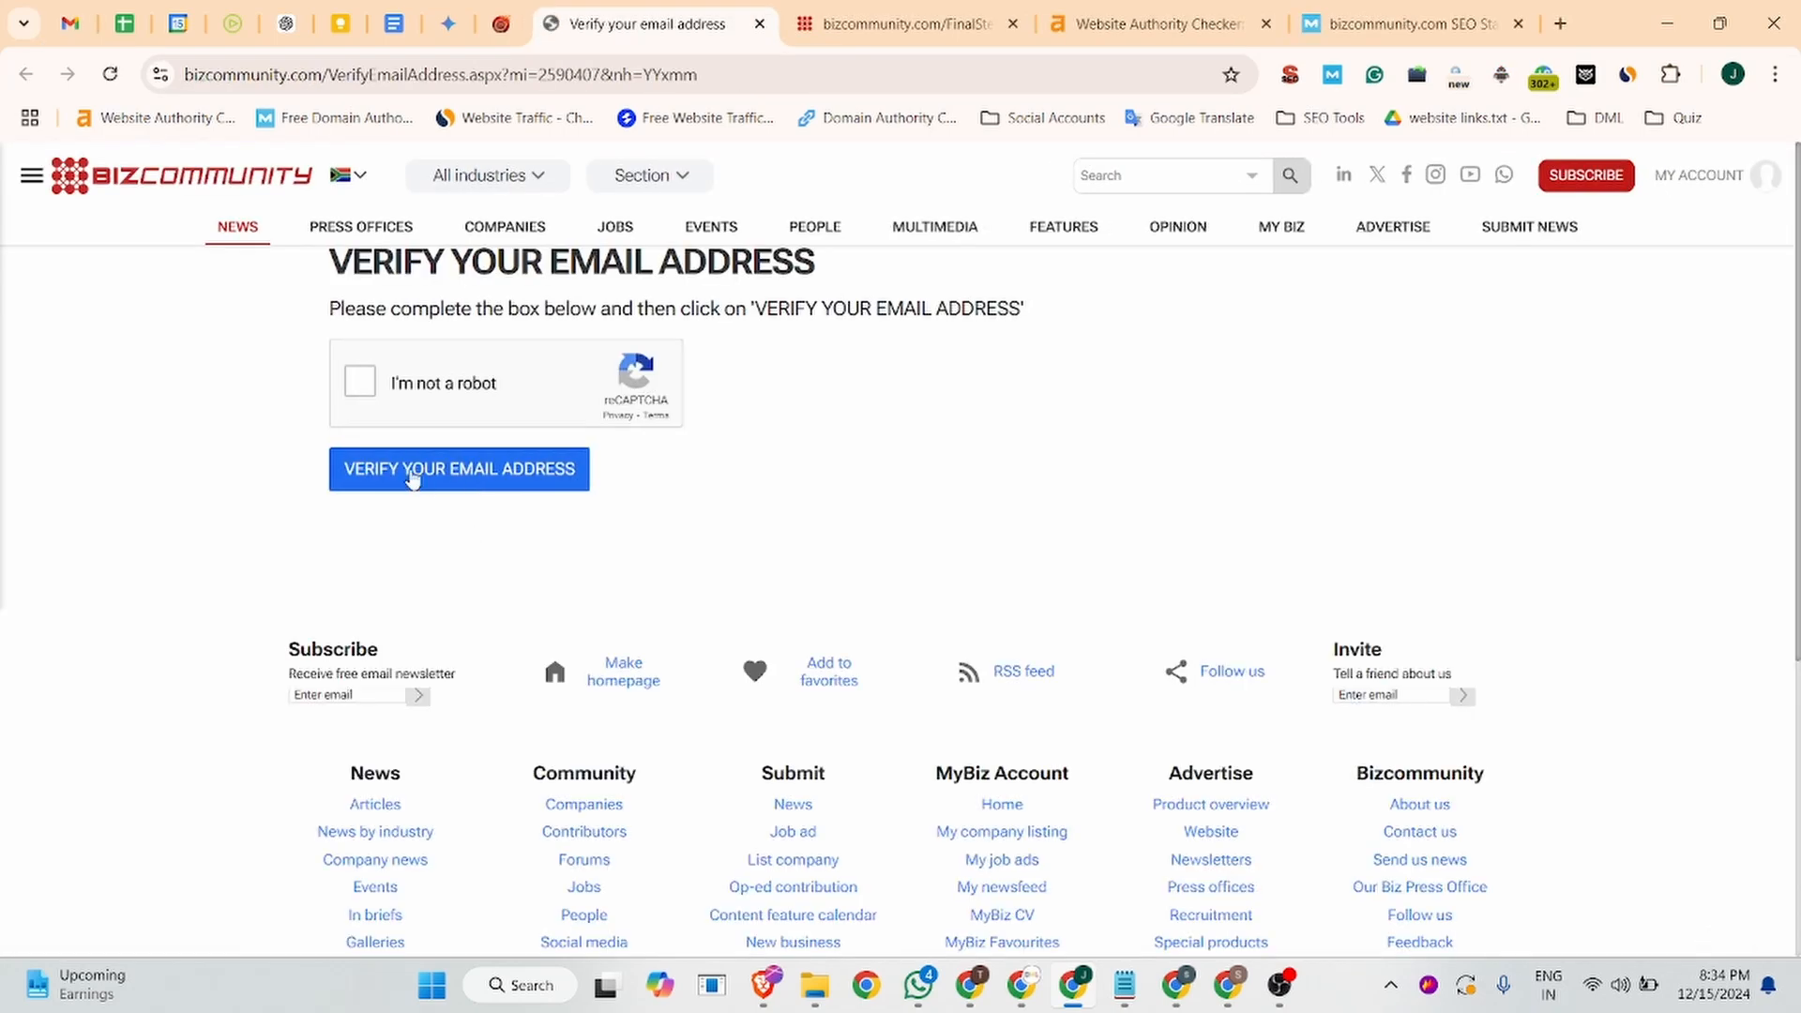
- Complete the reCAPTCHA to verify the account's email address, and open the account's My profile page
{"action": "left_click", "coordinate": [364, 386]}
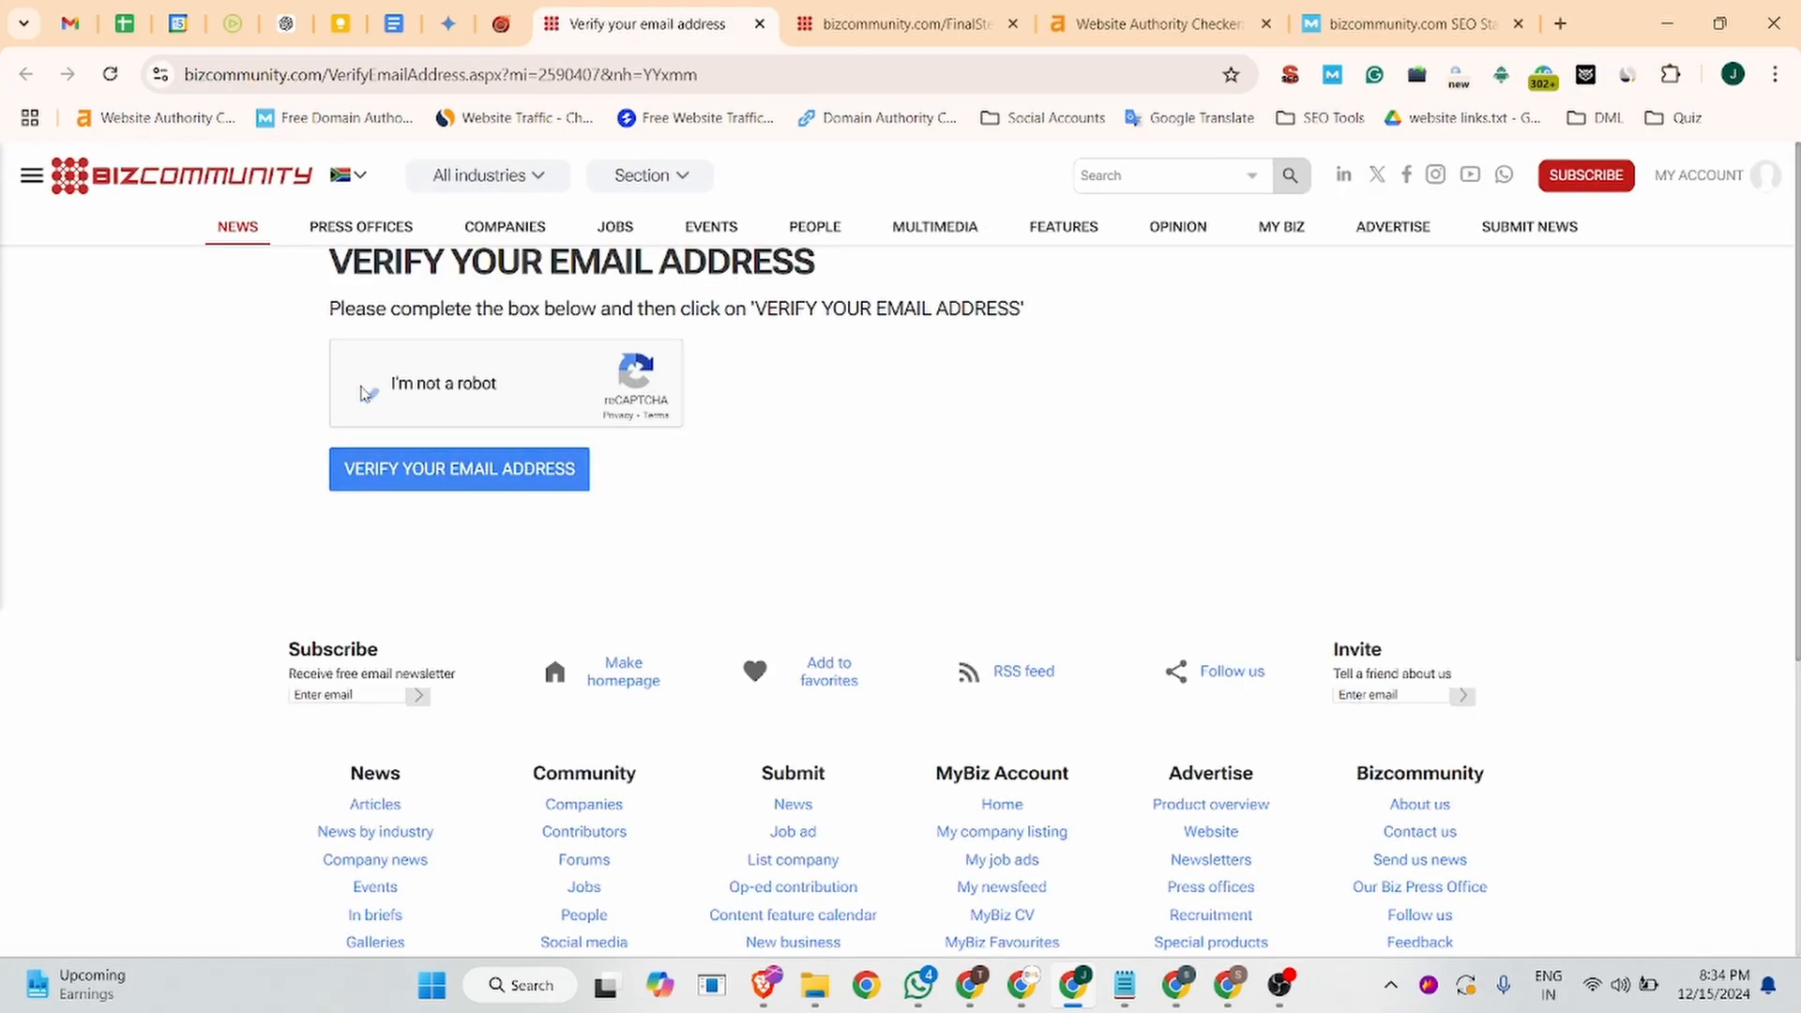
{"action": "left_click", "coordinate": [410, 481]}
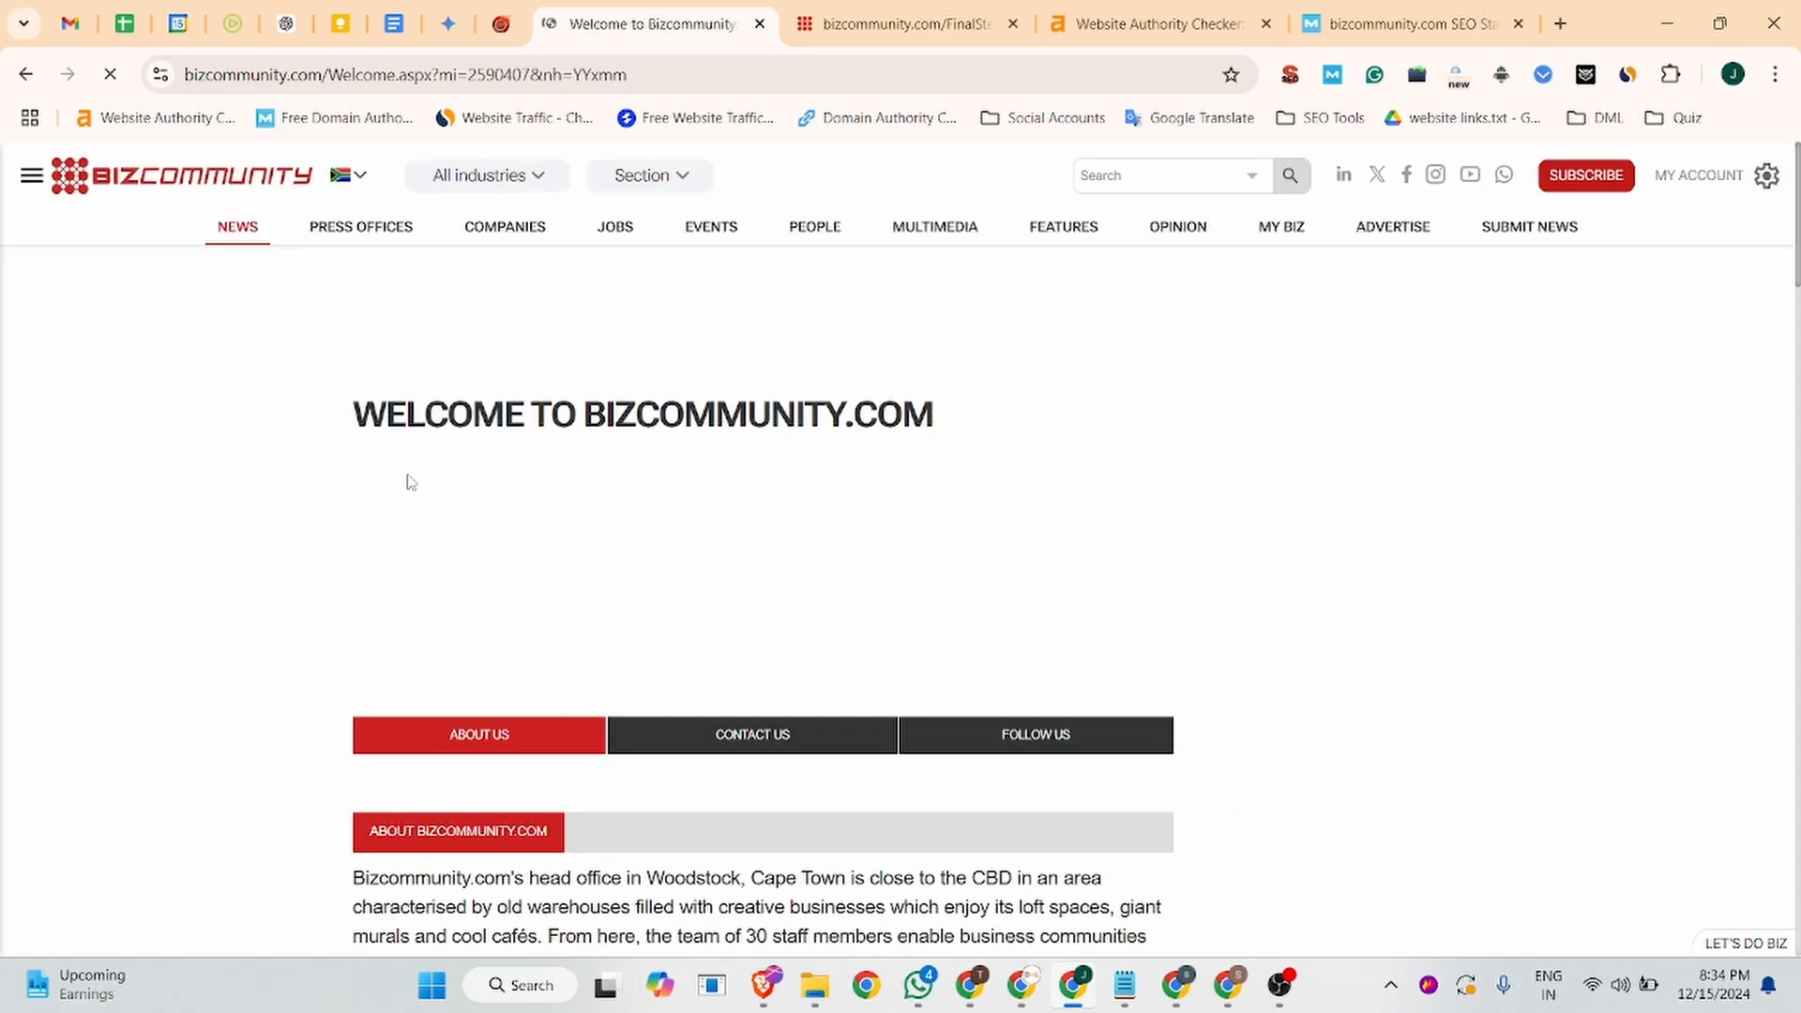
{"action": "scroll", "coordinate": [284, 614], "scroll_direction": "down", "scroll_amount": 5}
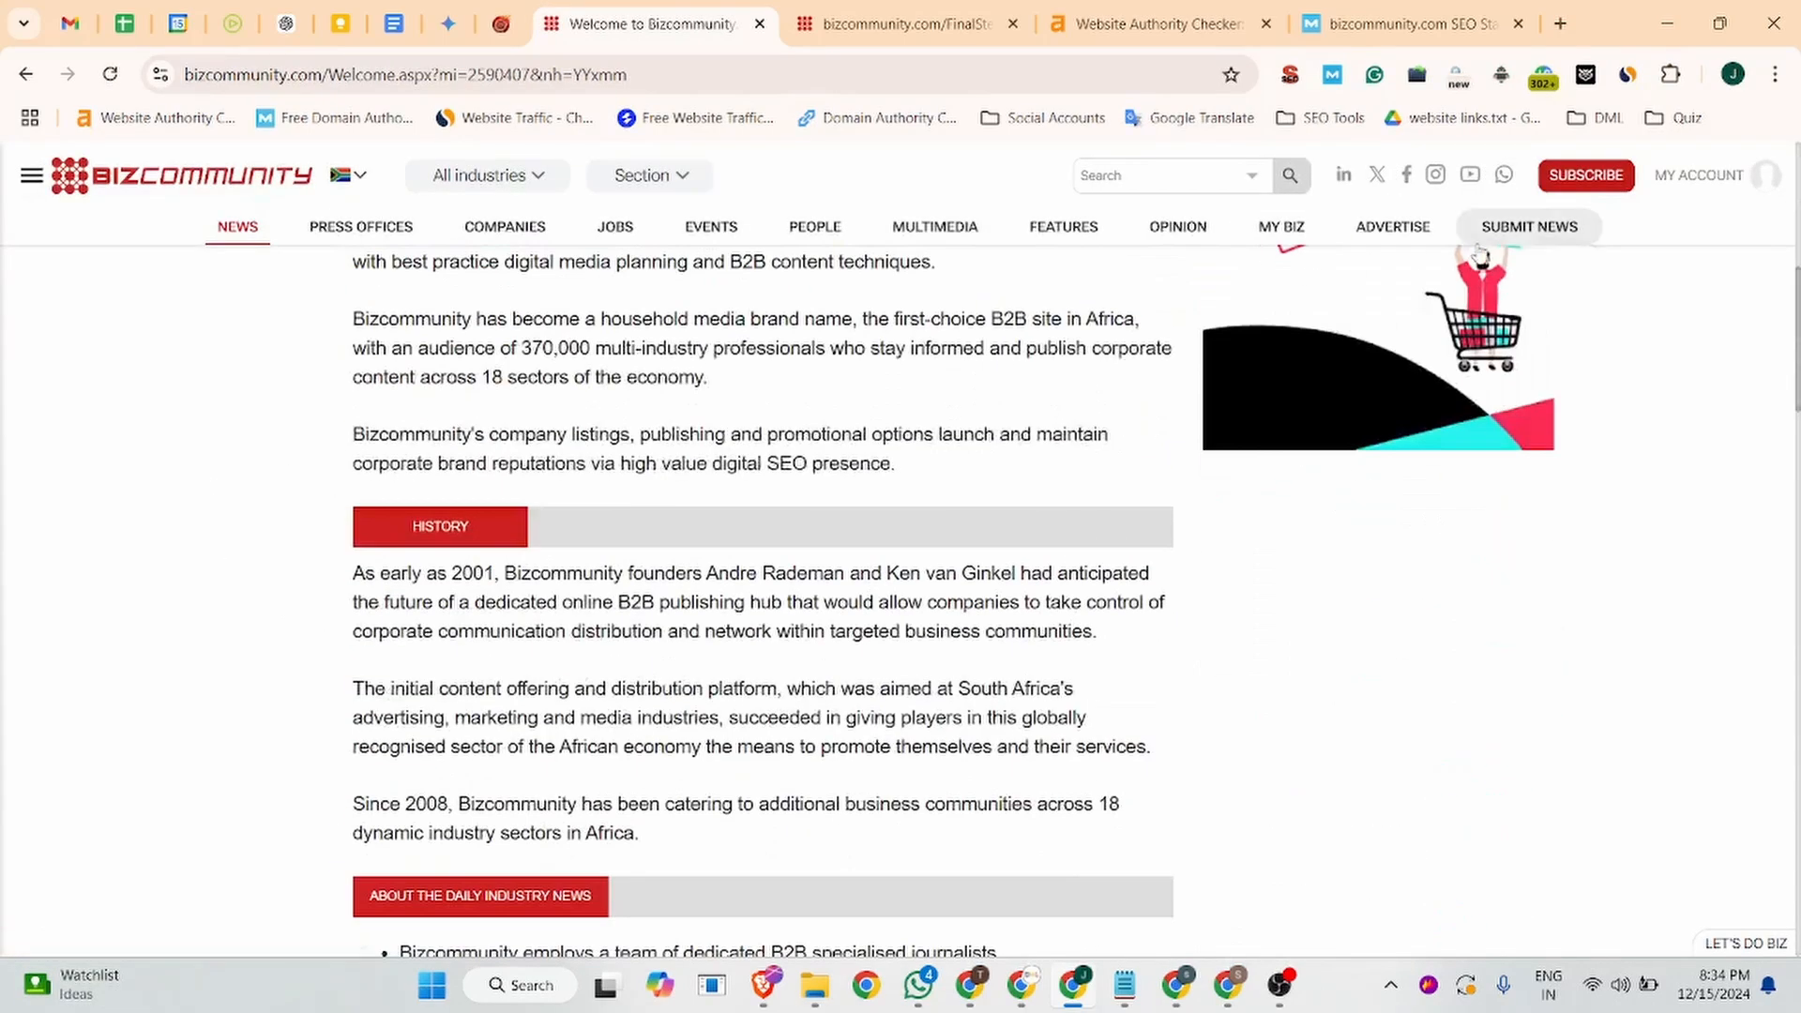
{"action": "scroll", "coordinate": [284, 613], "scroll_direction": "up", "scroll_amount": 5}
{"action": "mouse_move", "coordinate": [1768, 177]}
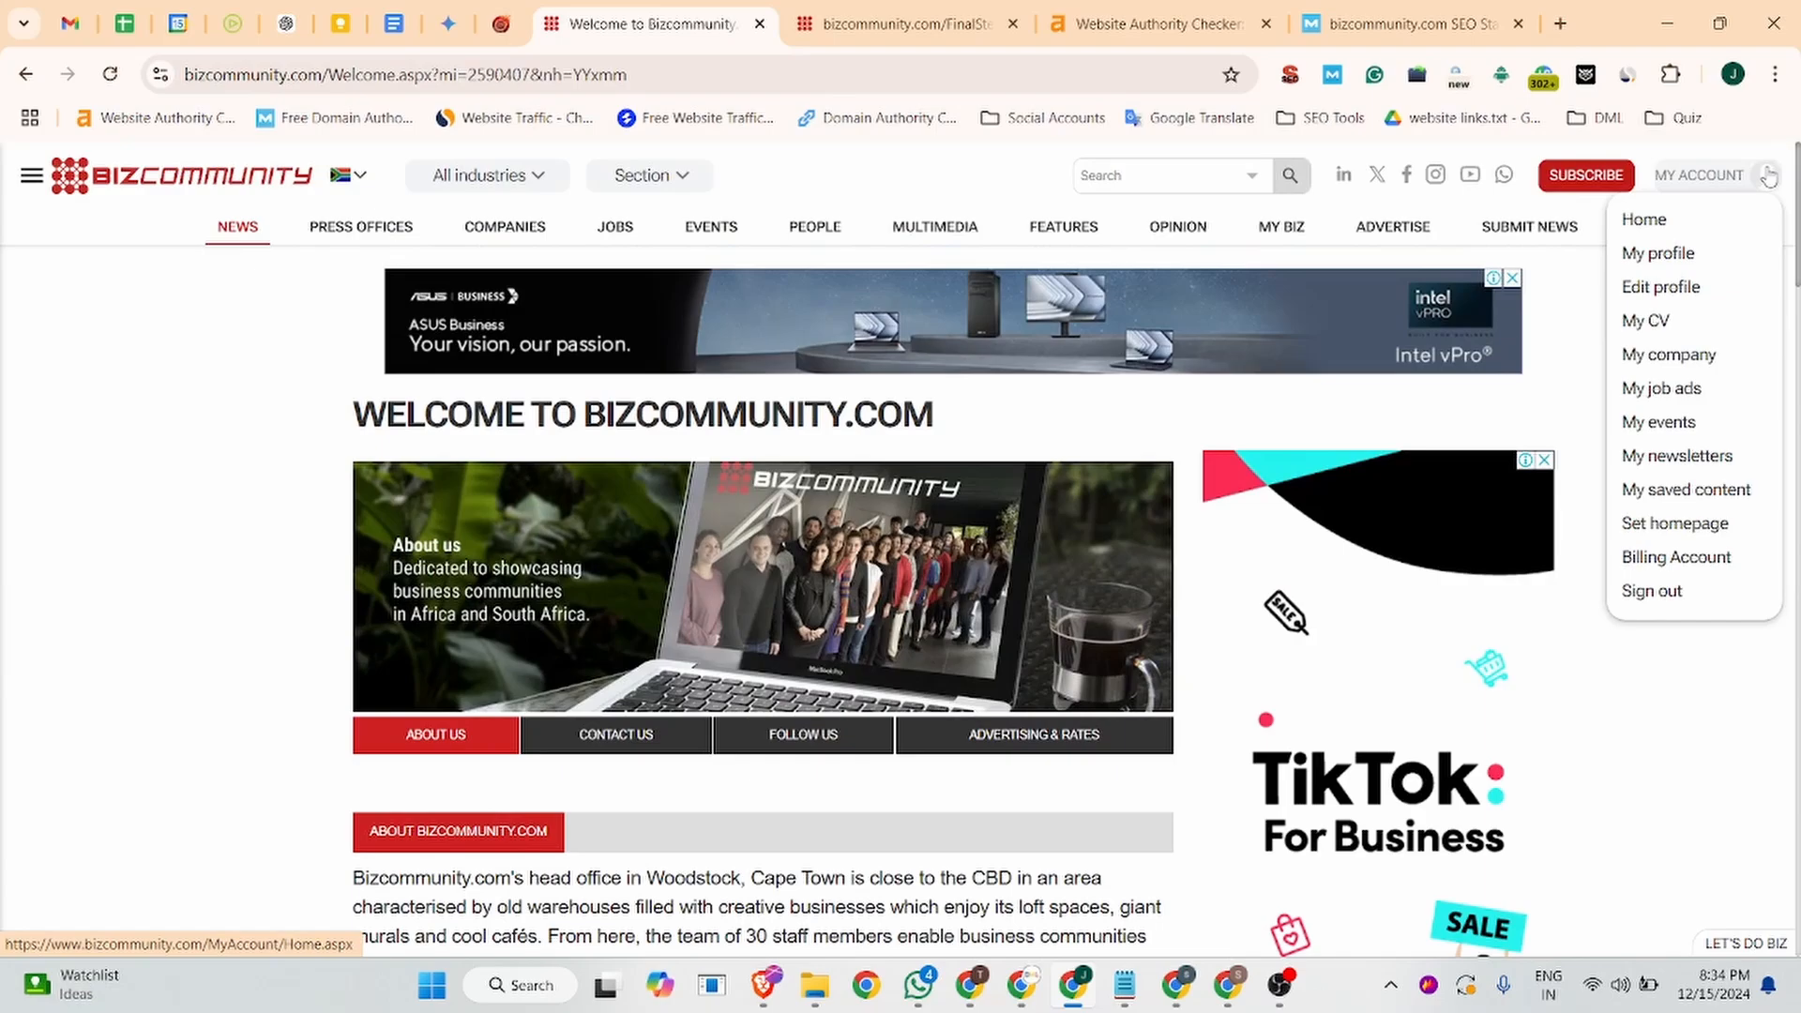
{"action": "left_click", "coordinate": [1656, 253]}
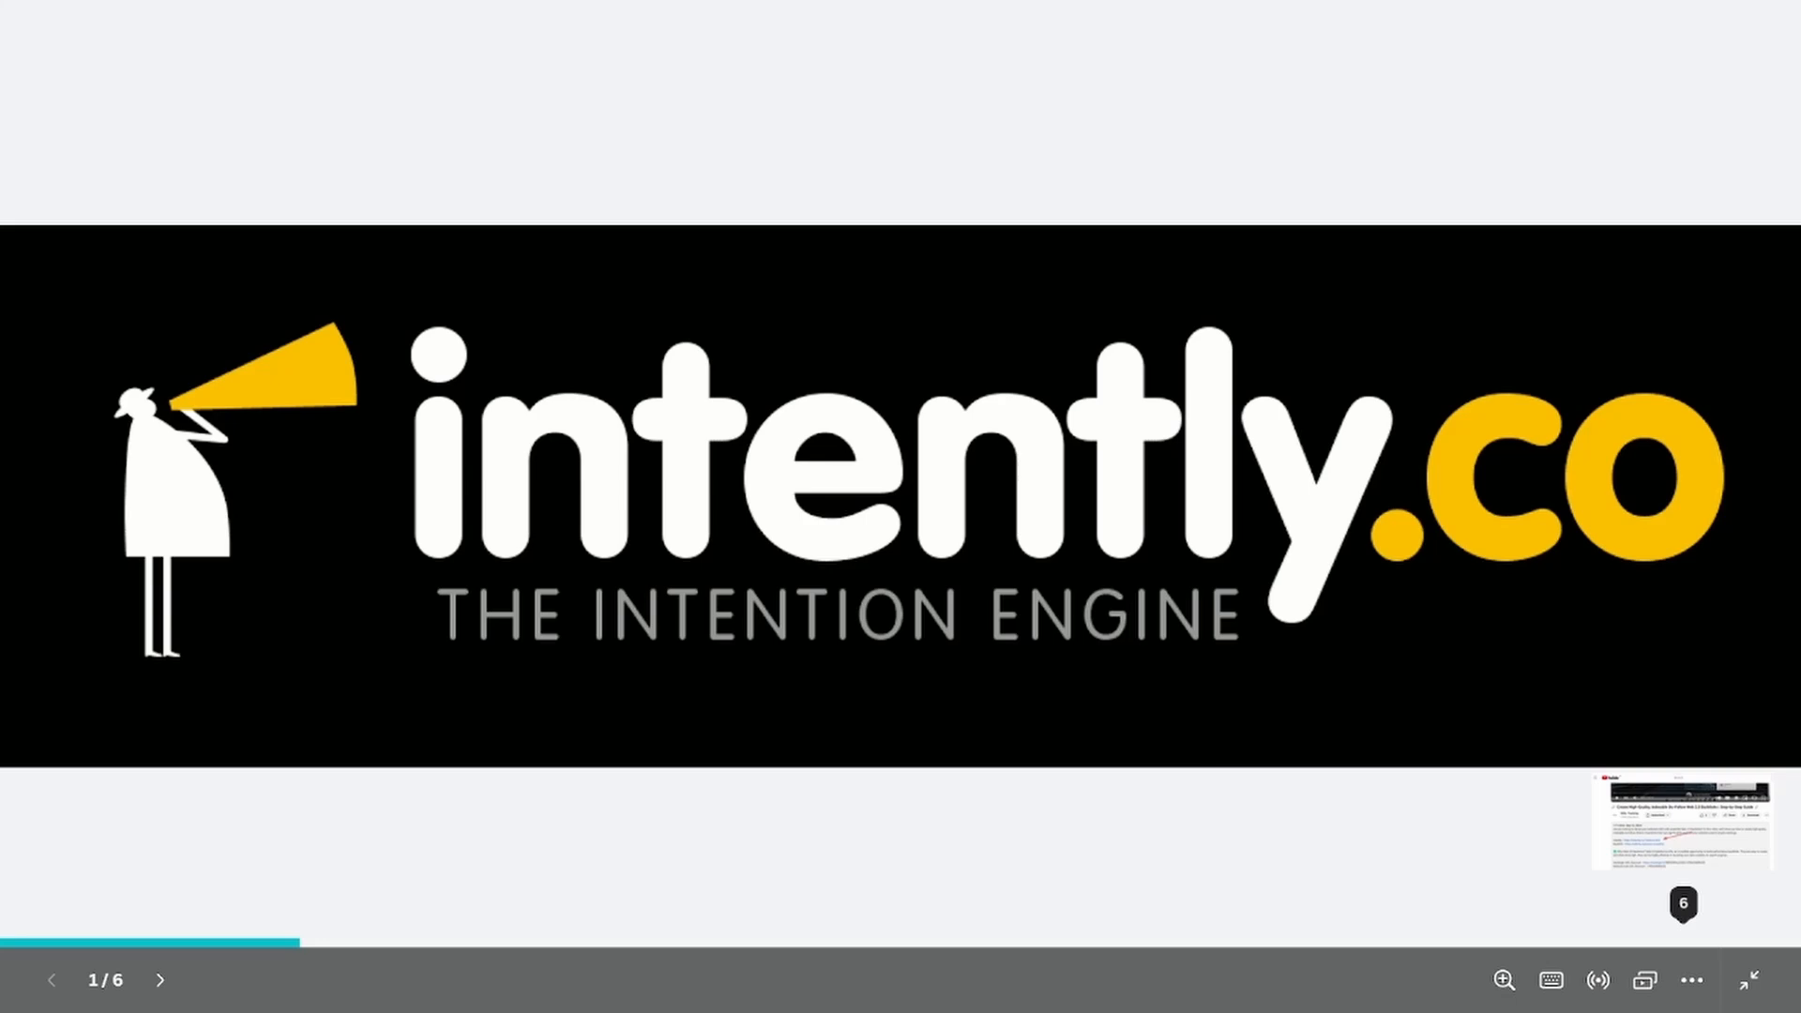
{"action": "key", "text": "Right"}
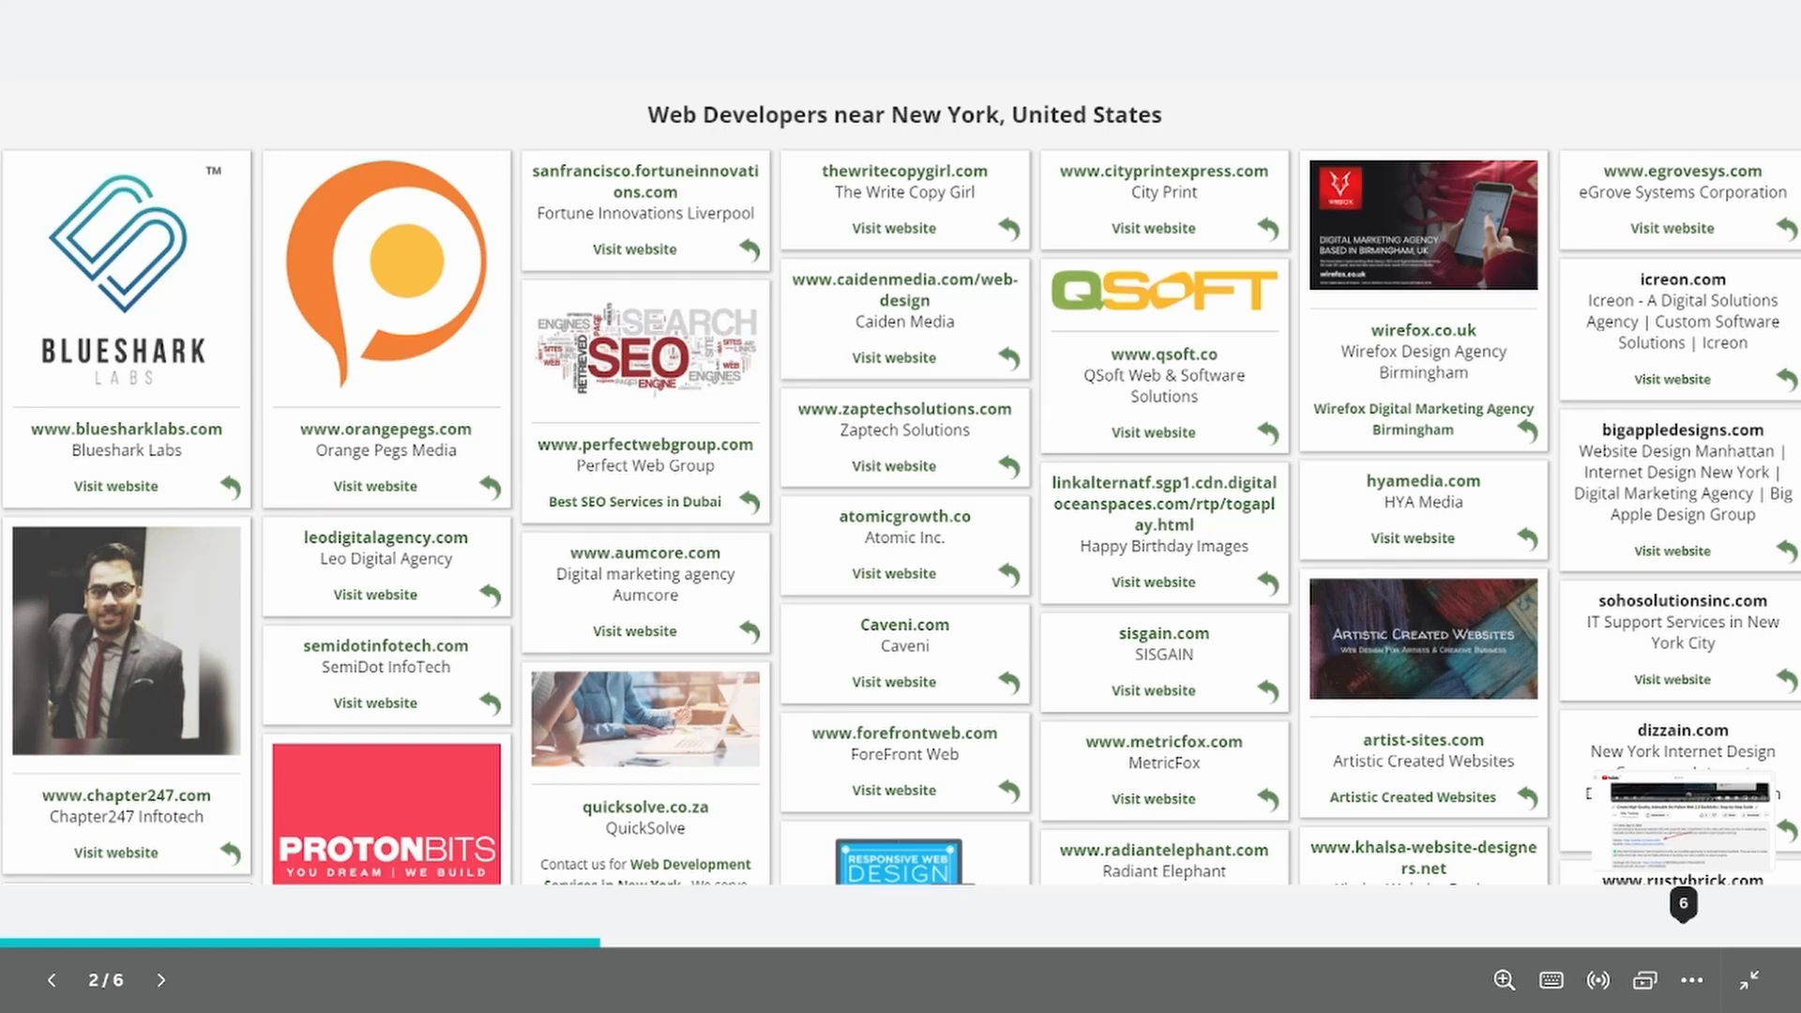
{"action": "key", "text": "Right"}
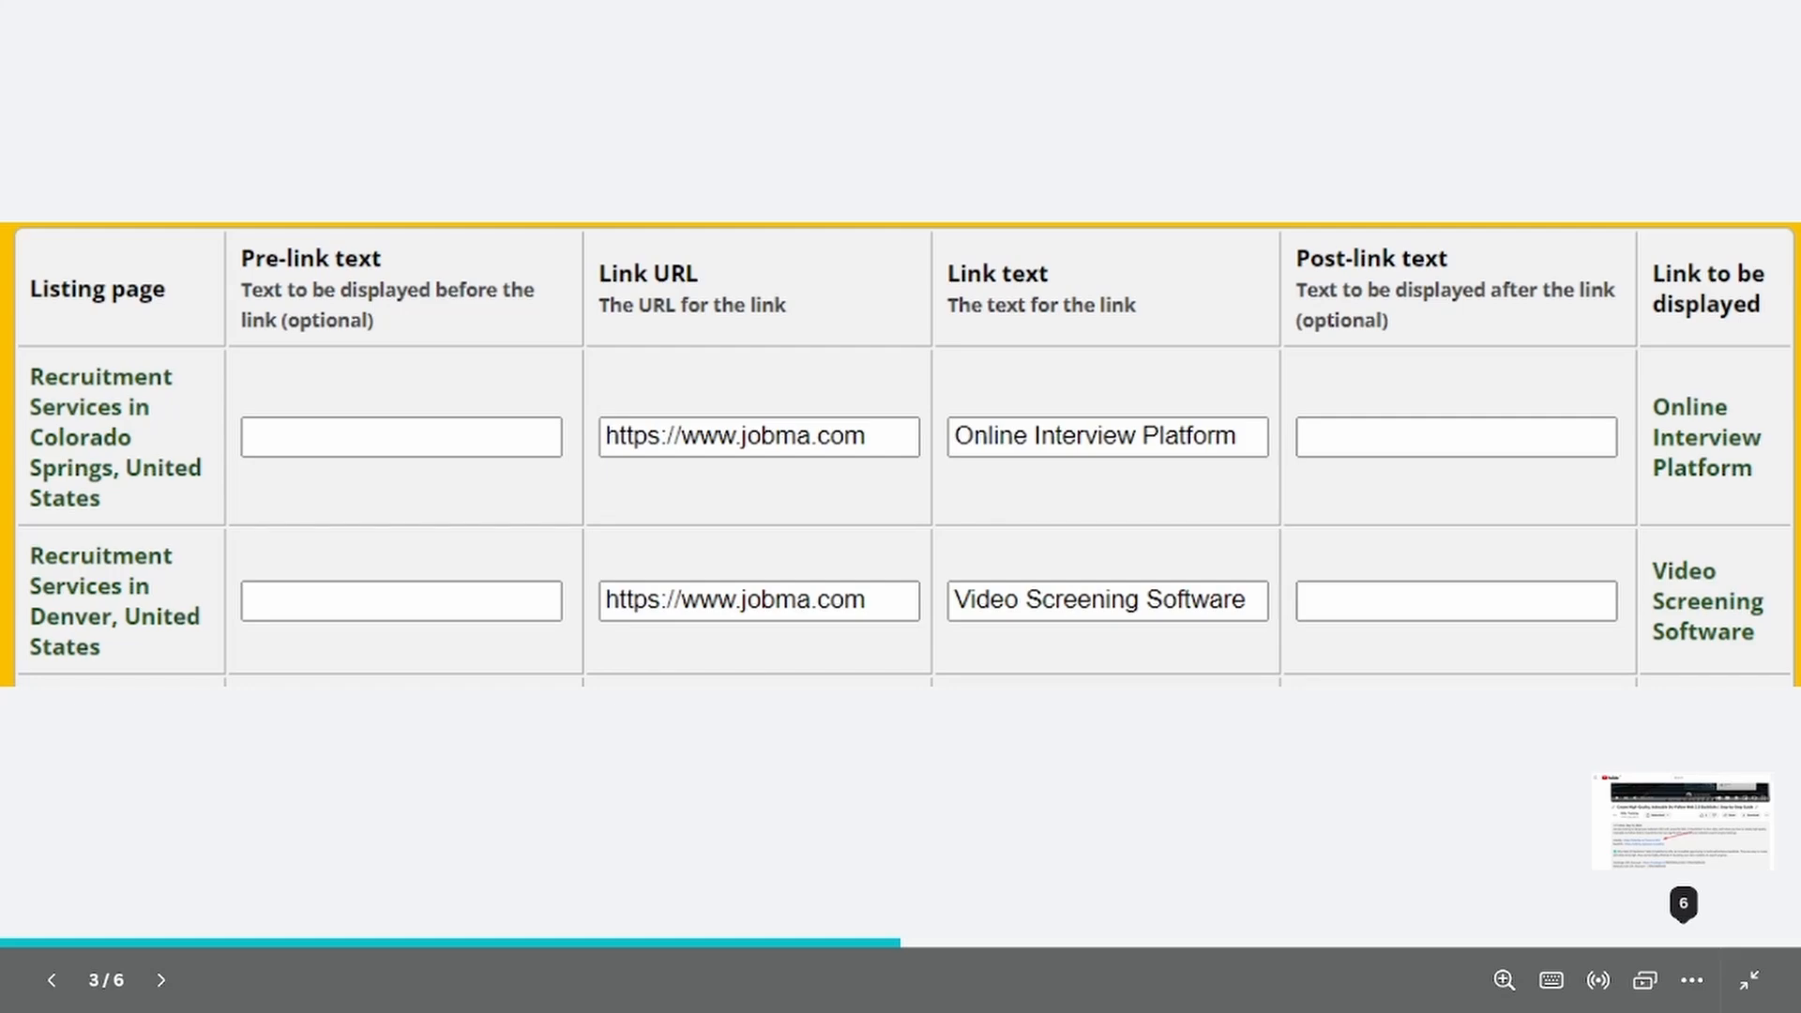
{"action": "key", "text": "Right"}
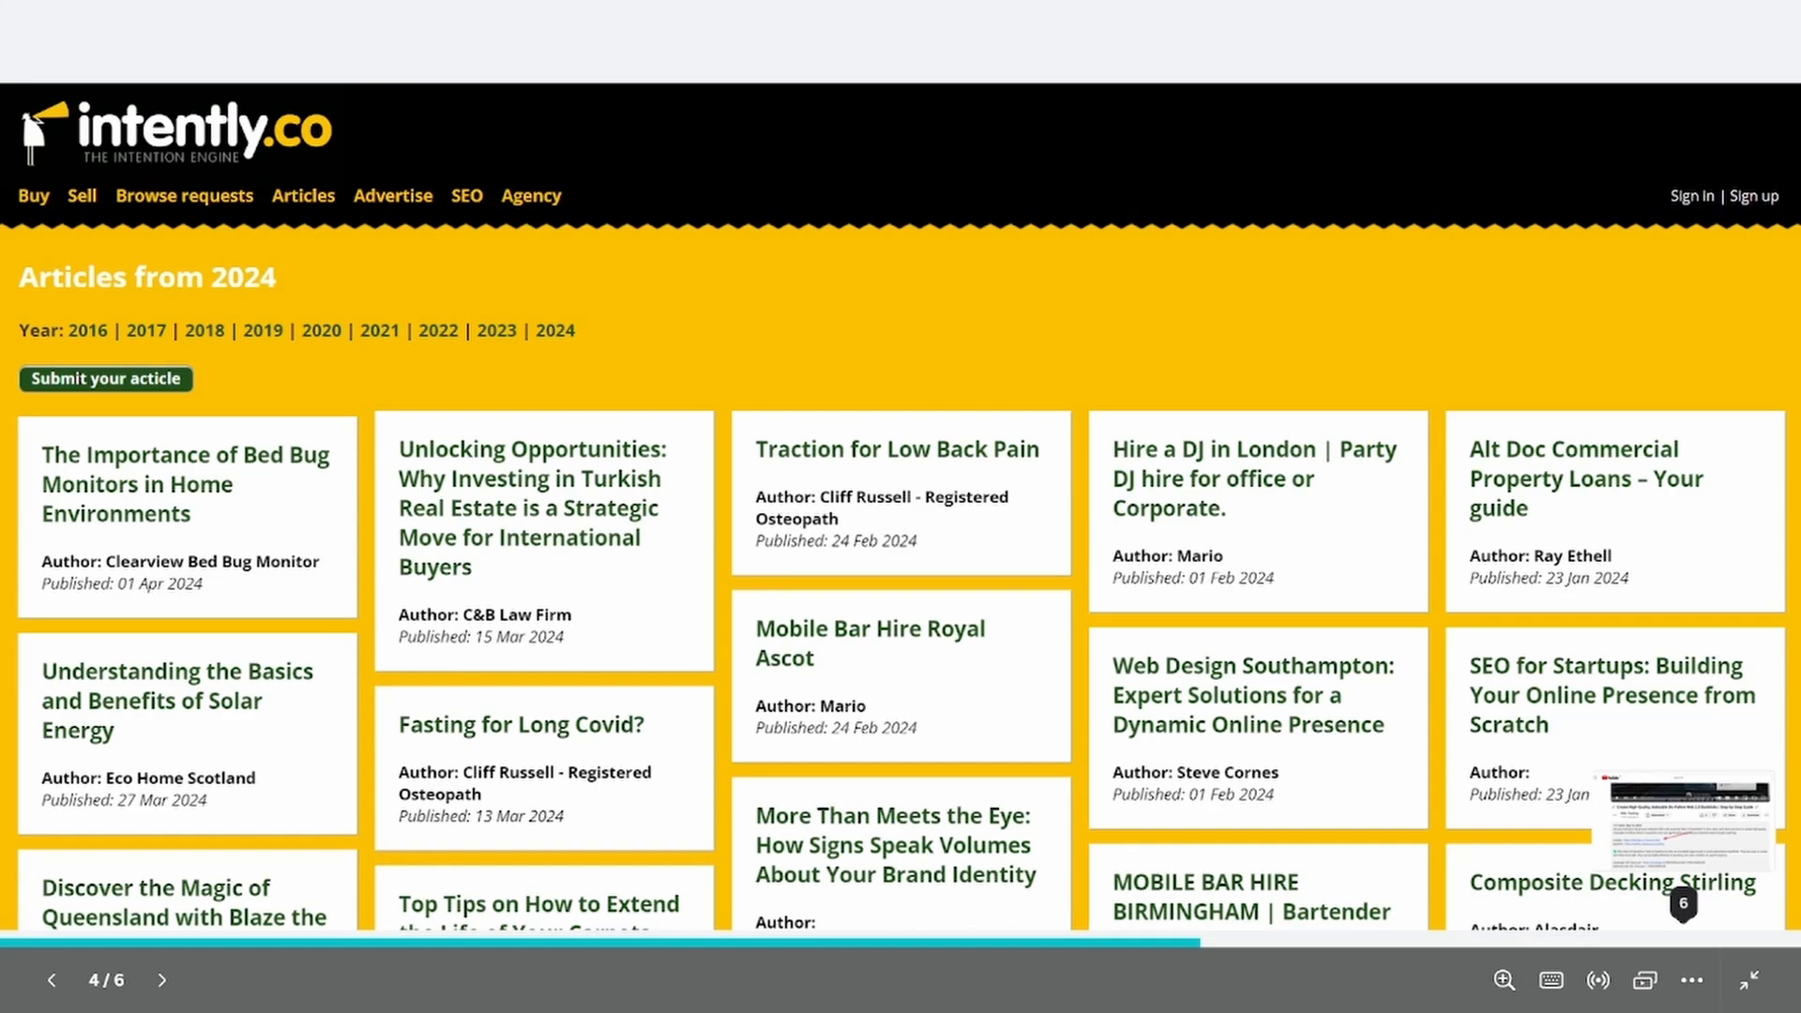
{"action": "key", "text": "Right"}
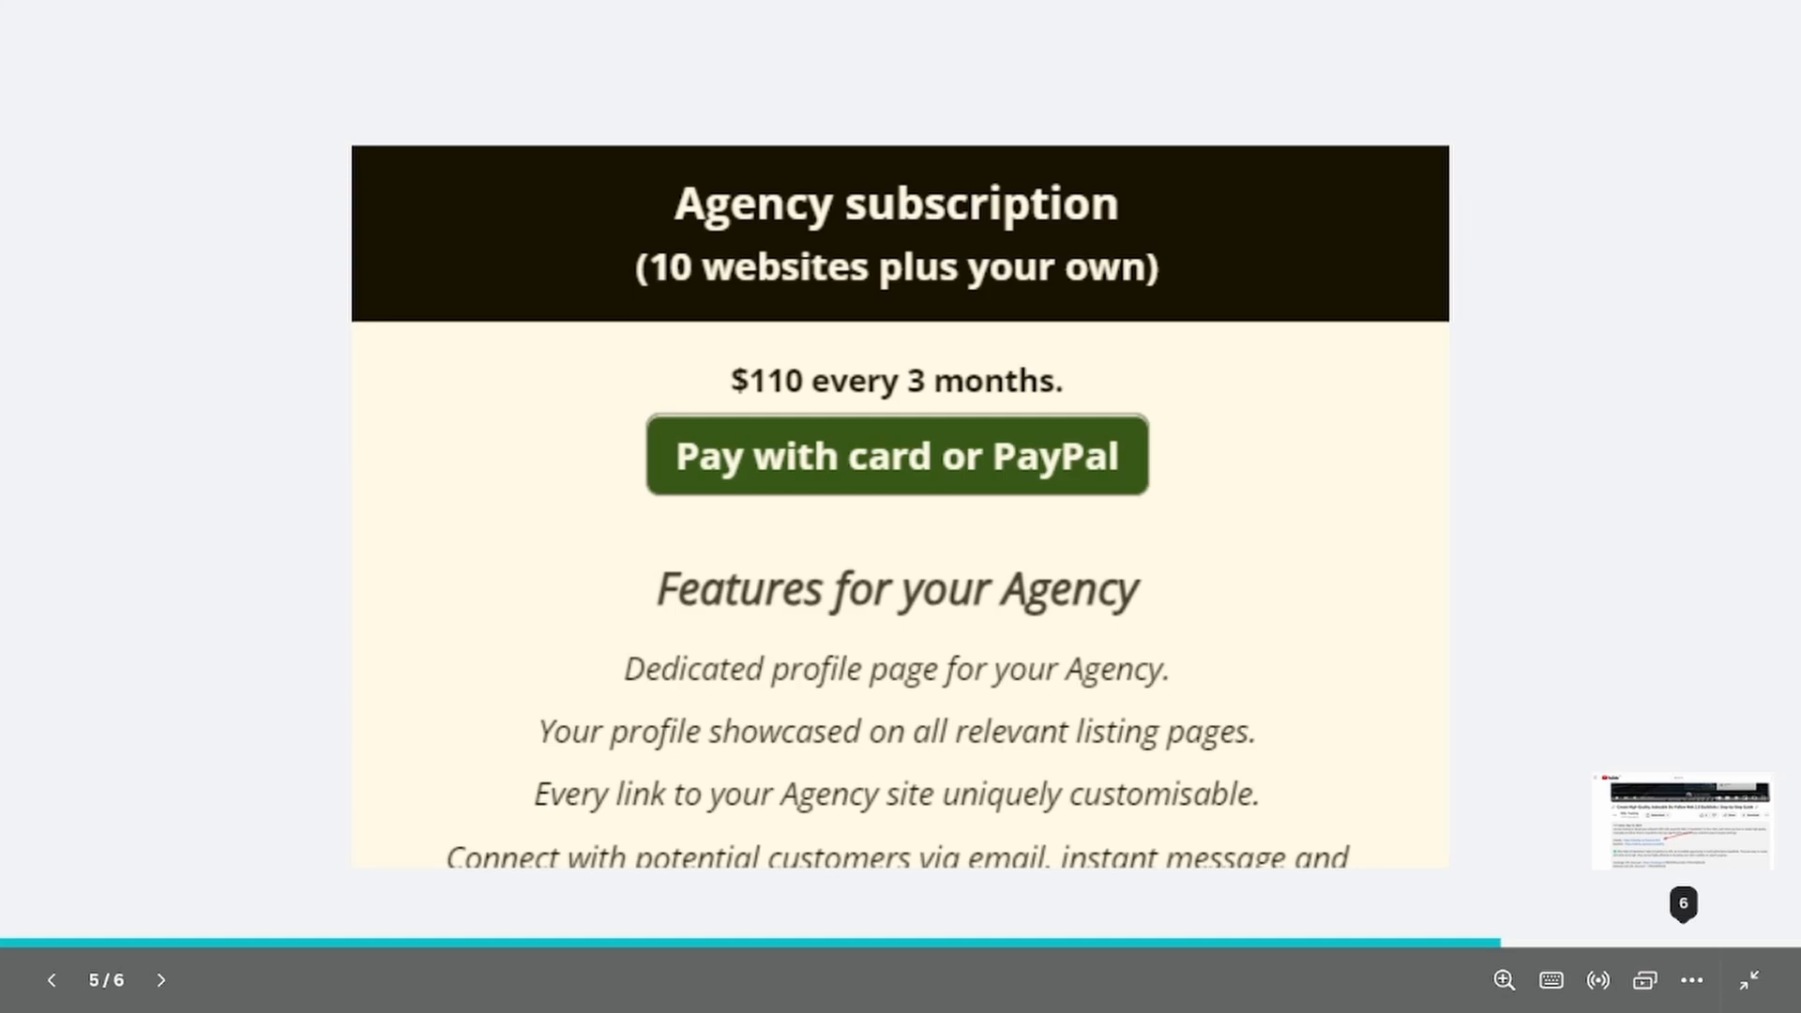
{"action": "key", "text": "Right"}
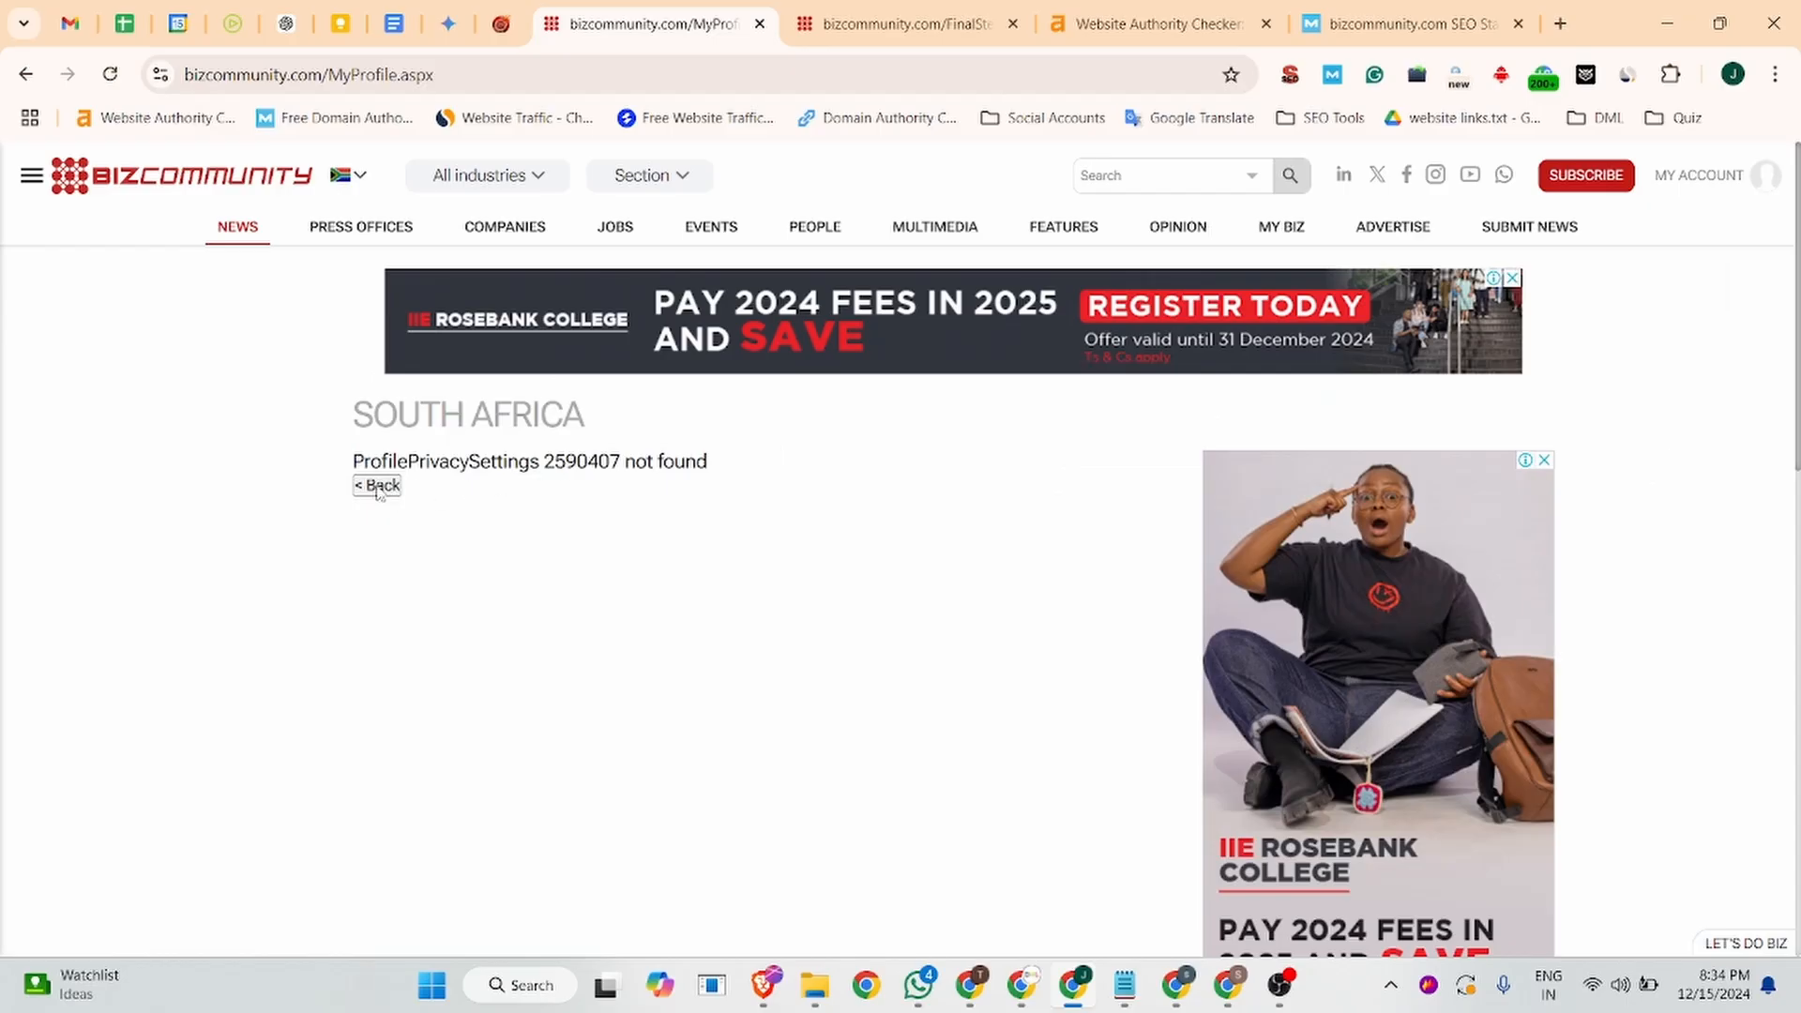
- Try reopening the account's My profile page, and open Edit profile for the account
{"action": "left_click", "coordinate": [380, 487]}
{"action": "mouse_move", "coordinate": [1760, 178]}
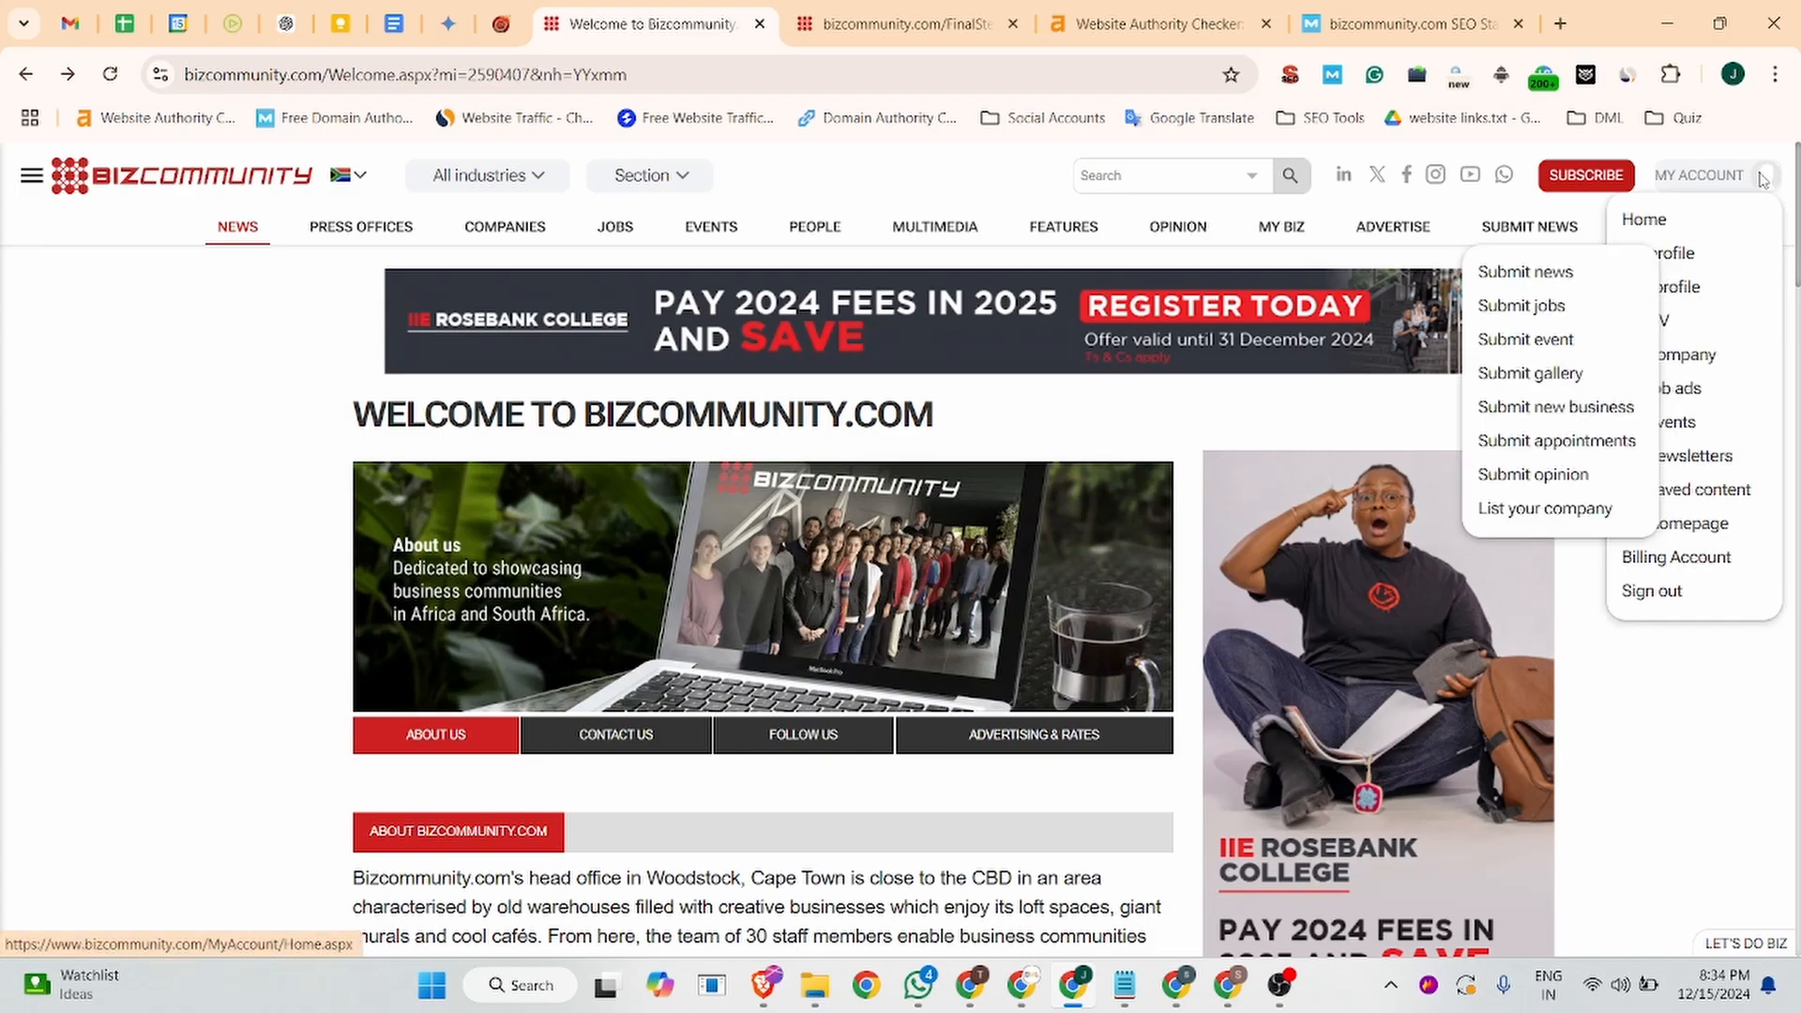
{"action": "left_click", "coordinate": [1667, 251]}
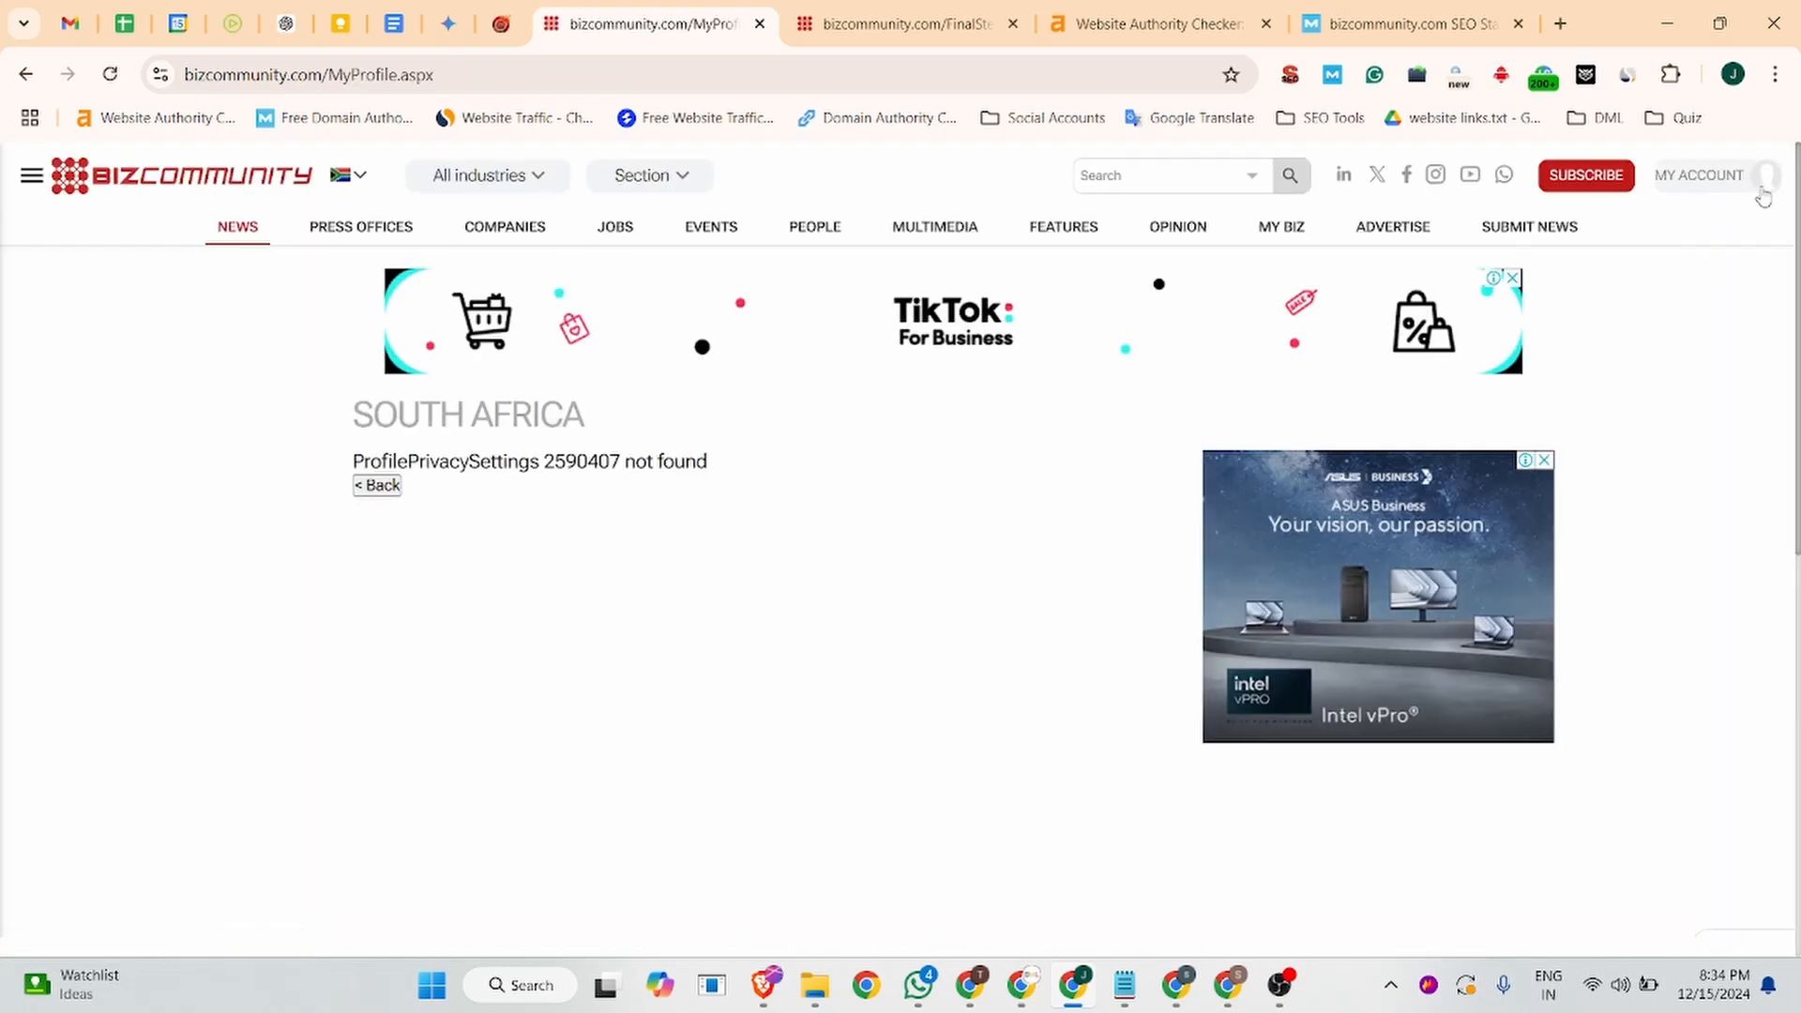
{"action": "mouse_move", "coordinate": [1761, 197]}
{"action": "left_click", "coordinate": [1661, 286]}
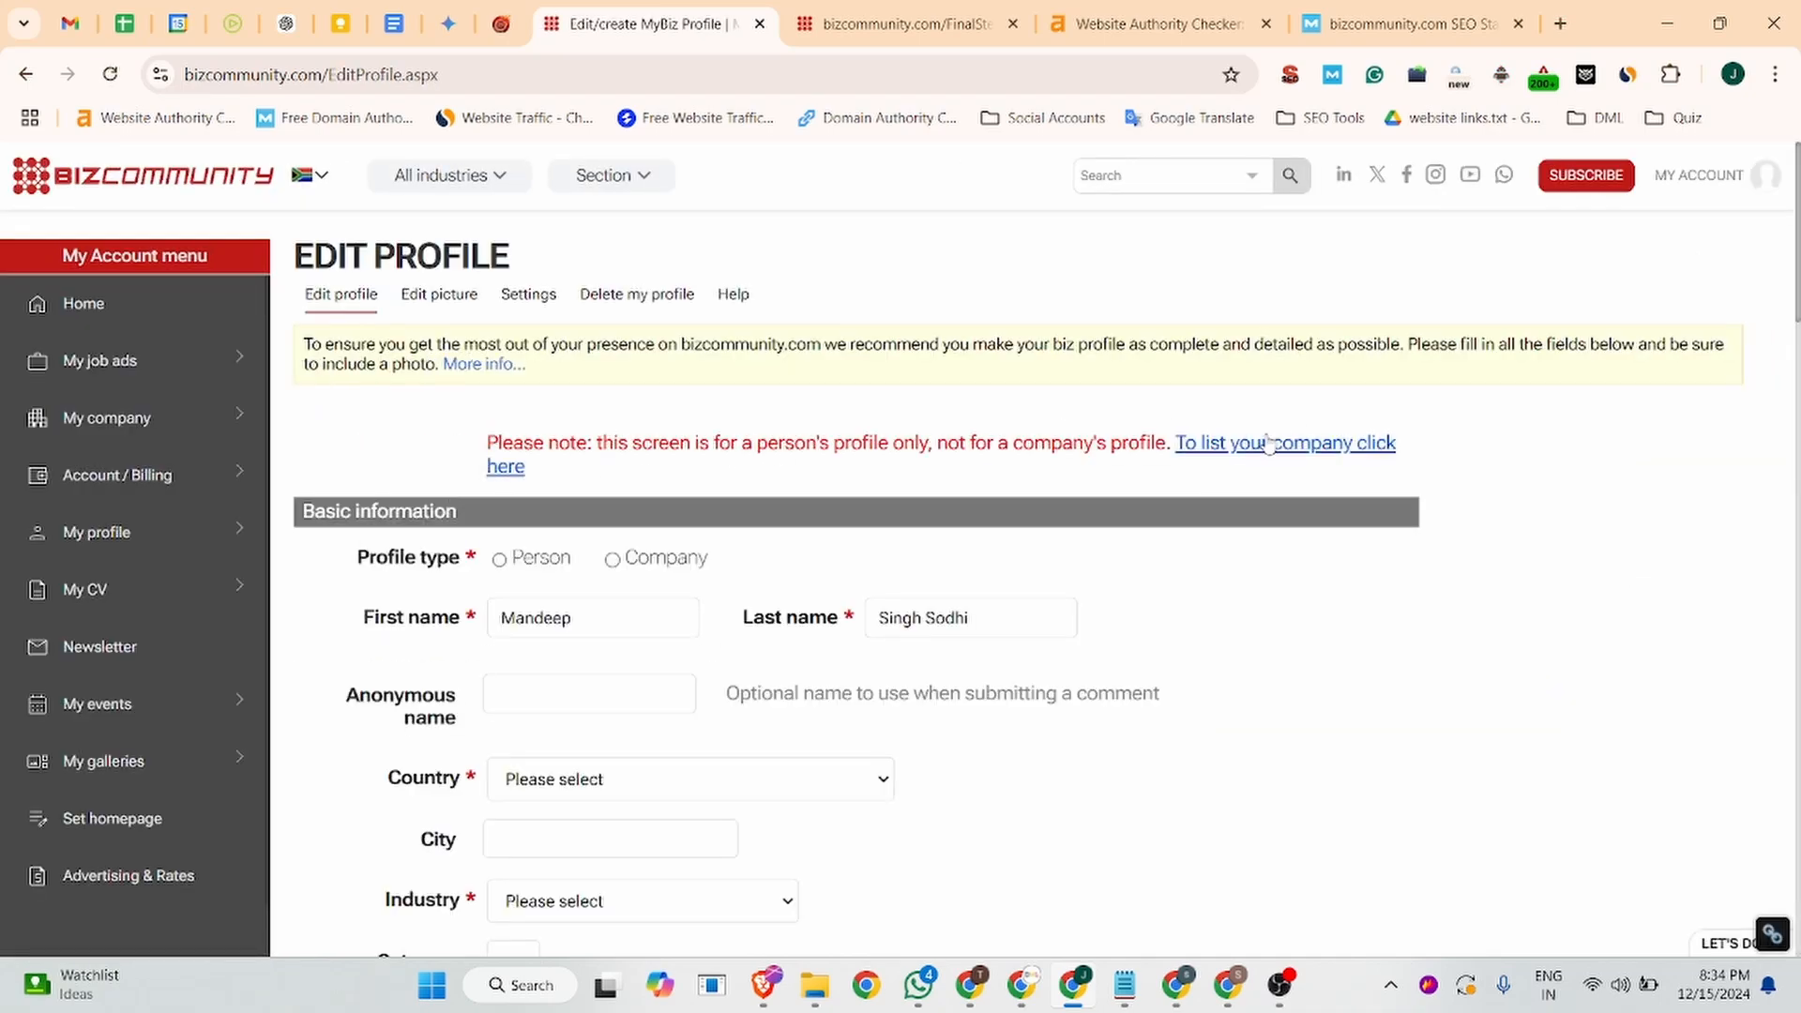
- Set the country in the profile's basic information to United States
{"action": "mouse_move", "coordinate": [1763, 183]}
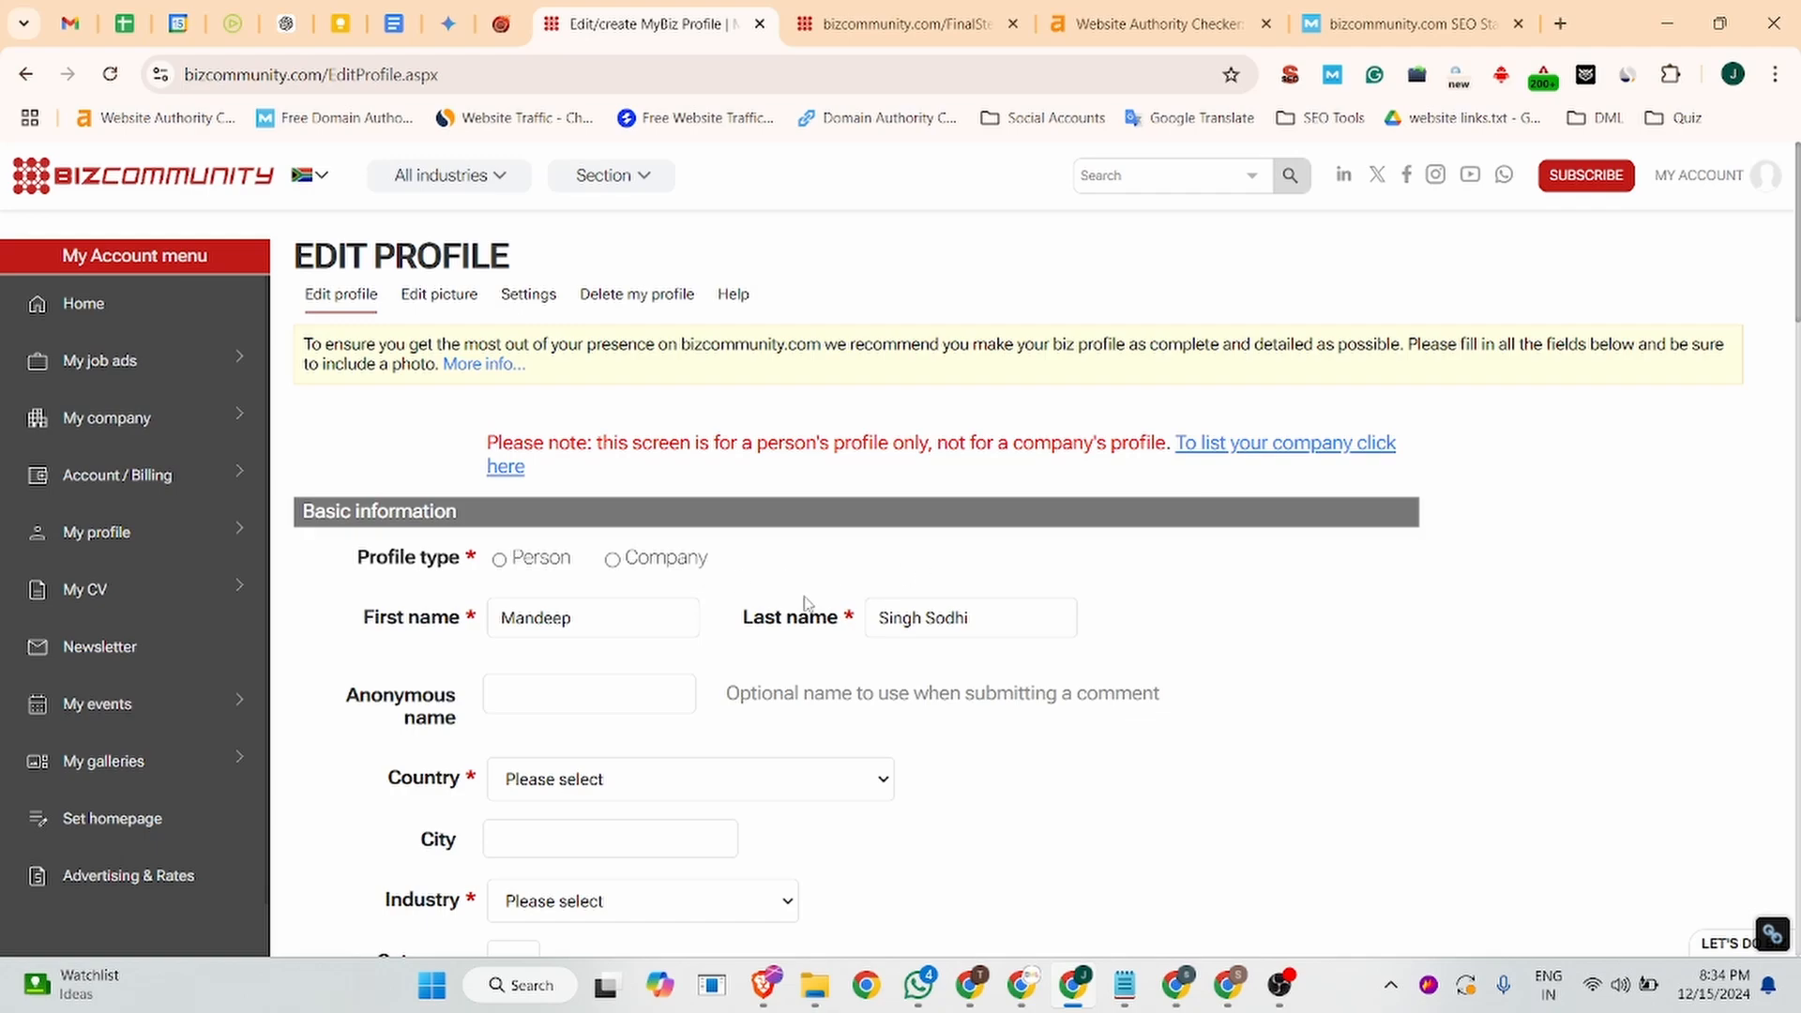
{"action": "scroll", "coordinate": [611, 645], "scroll_direction": "down", "scroll_amount": 1}
{"action": "scroll", "coordinate": [611, 645], "scroll_direction": "down", "scroll_amount": 2}
{"action": "left_click", "coordinate": [603, 556]}
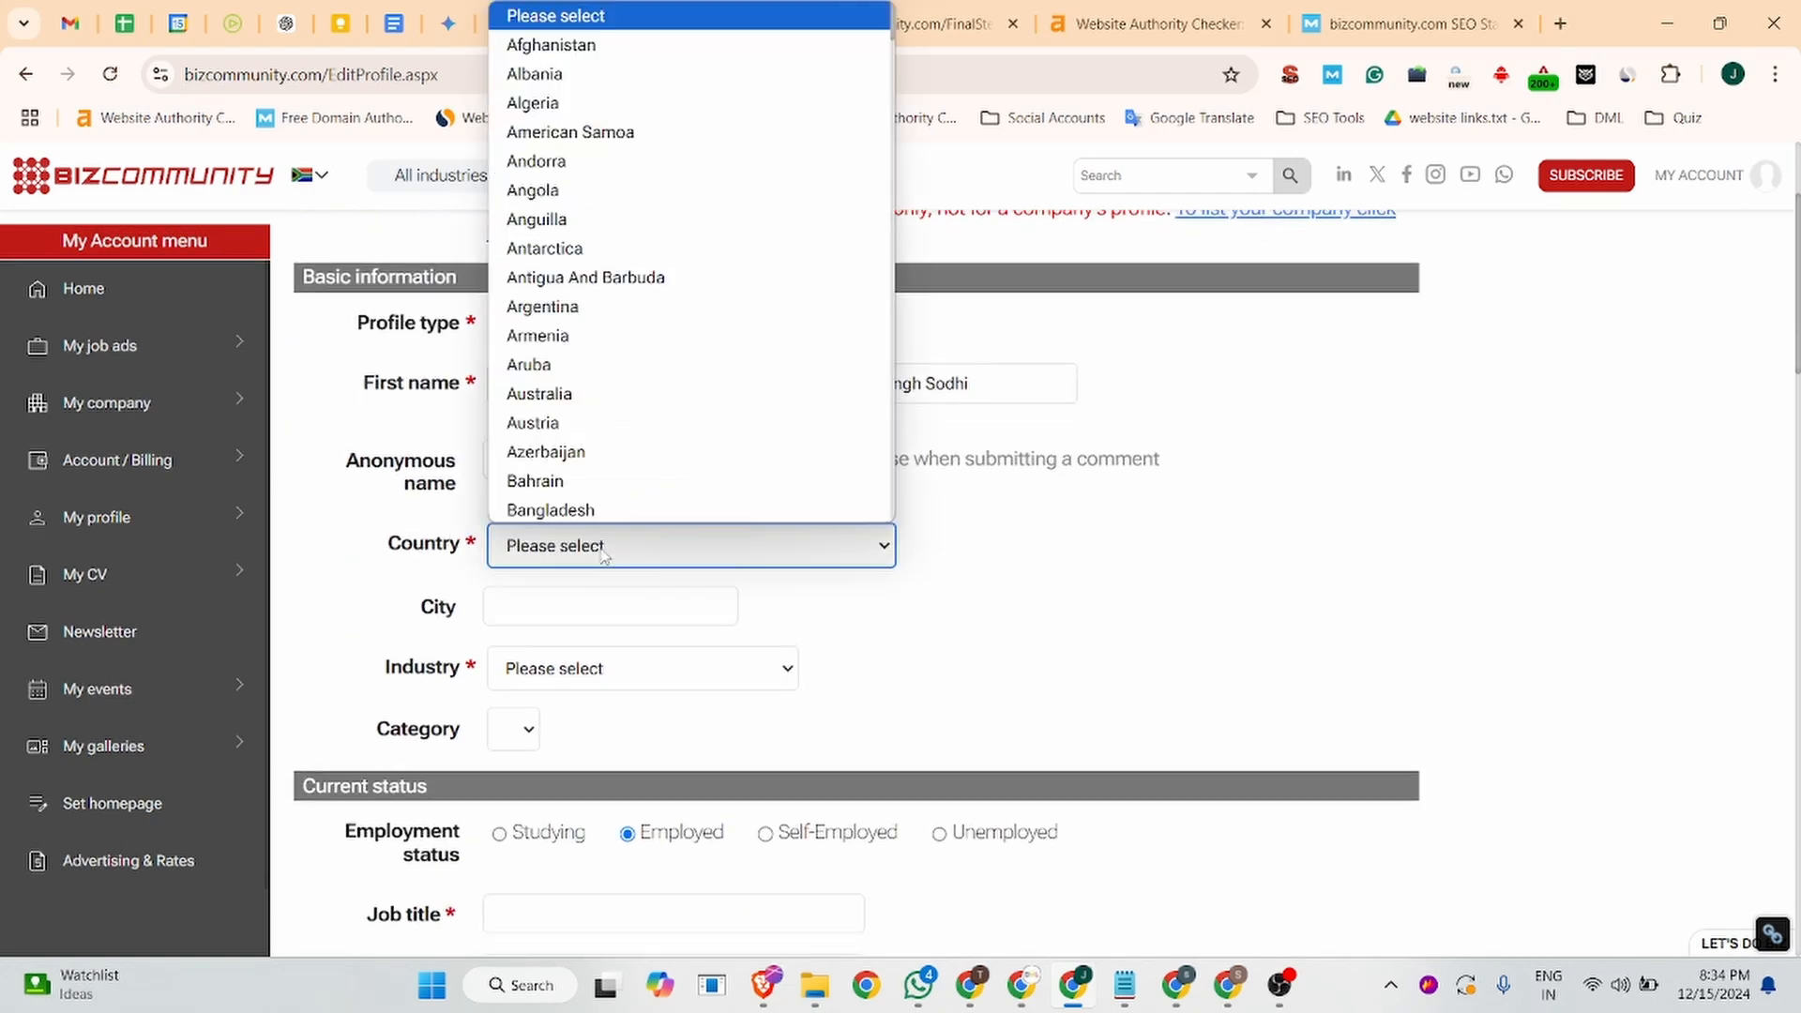
{"action": "key", "text": "u"}
{"action": "key", "text": "u"}
{"action": "key", "text": "u"}
{"action": "key", "text": "u"}
{"action": "key", "text": "u"}
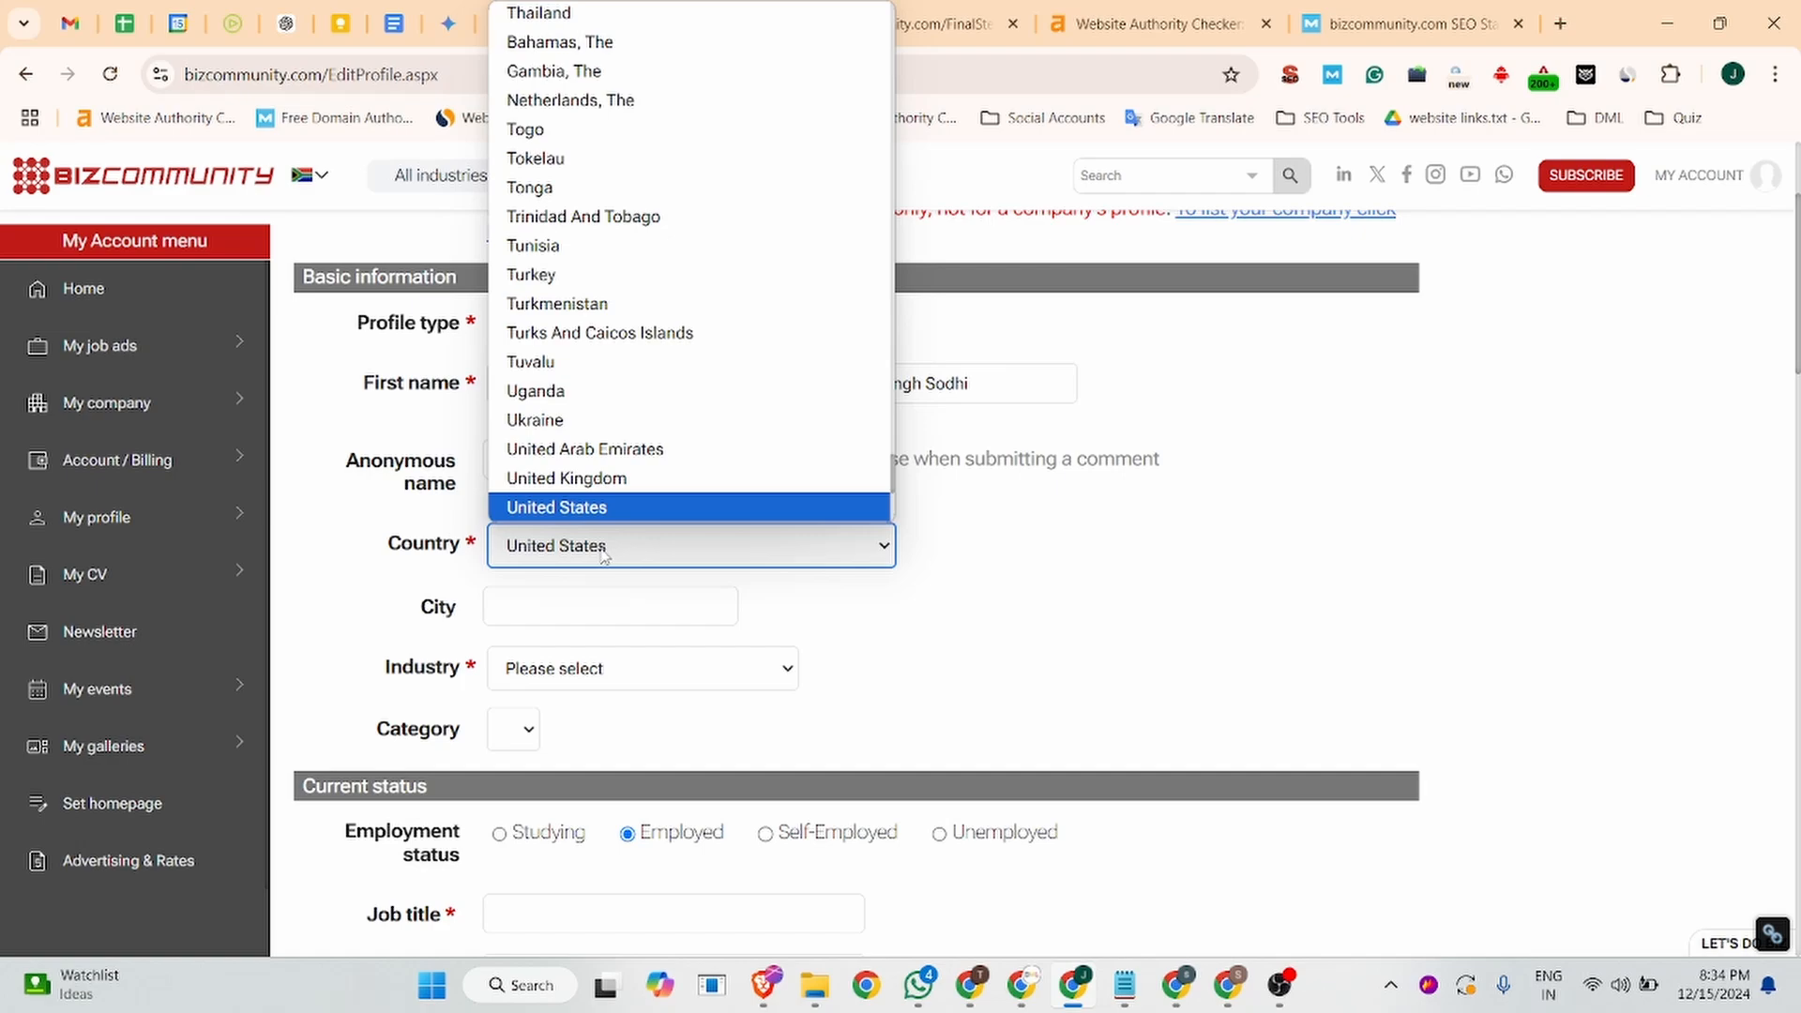
{"action": "key", "text": "u"}
{"action": "left_click", "coordinate": [595, 477]}
- Set the profile's industry to Human Resources & Management, leaving the city empty
{"action": "scroll", "coordinate": [493, 584], "scroll_direction": "down", "scroll_amount": 1}
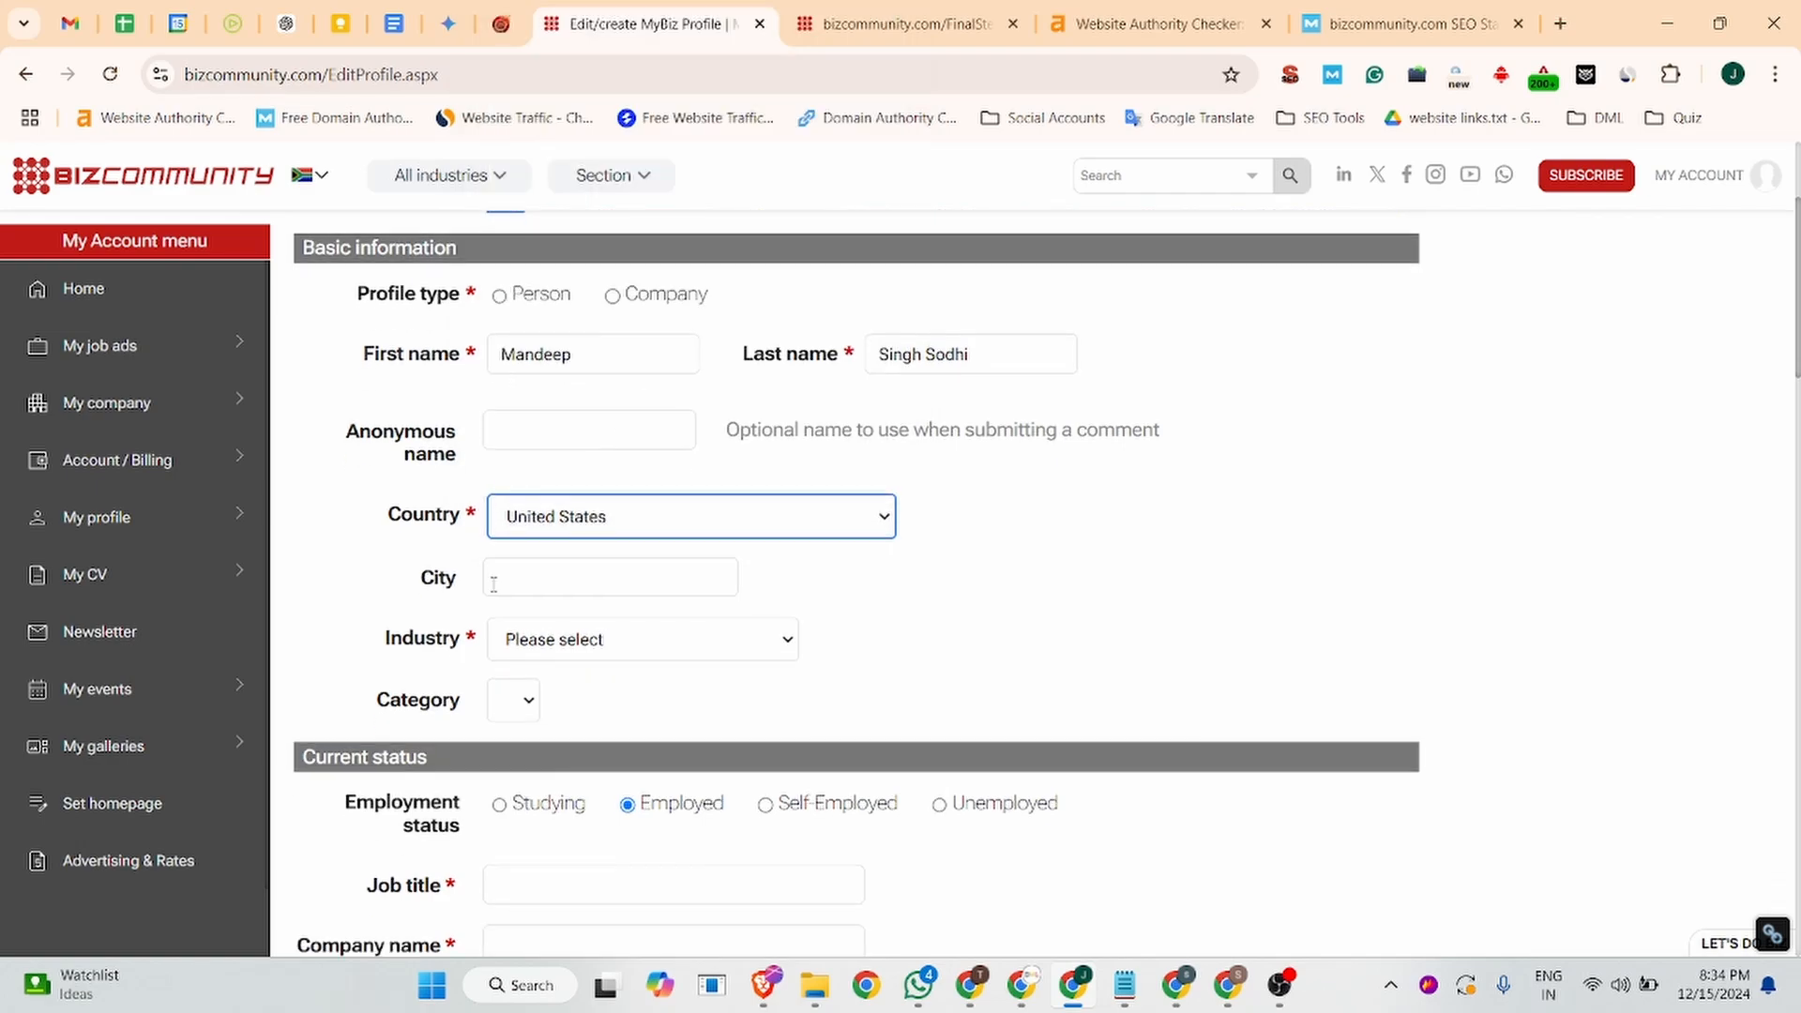
{"action": "scroll", "coordinate": [493, 583], "scroll_direction": "down", "scroll_amount": 2}
{"action": "left_click", "coordinate": [502, 370]}
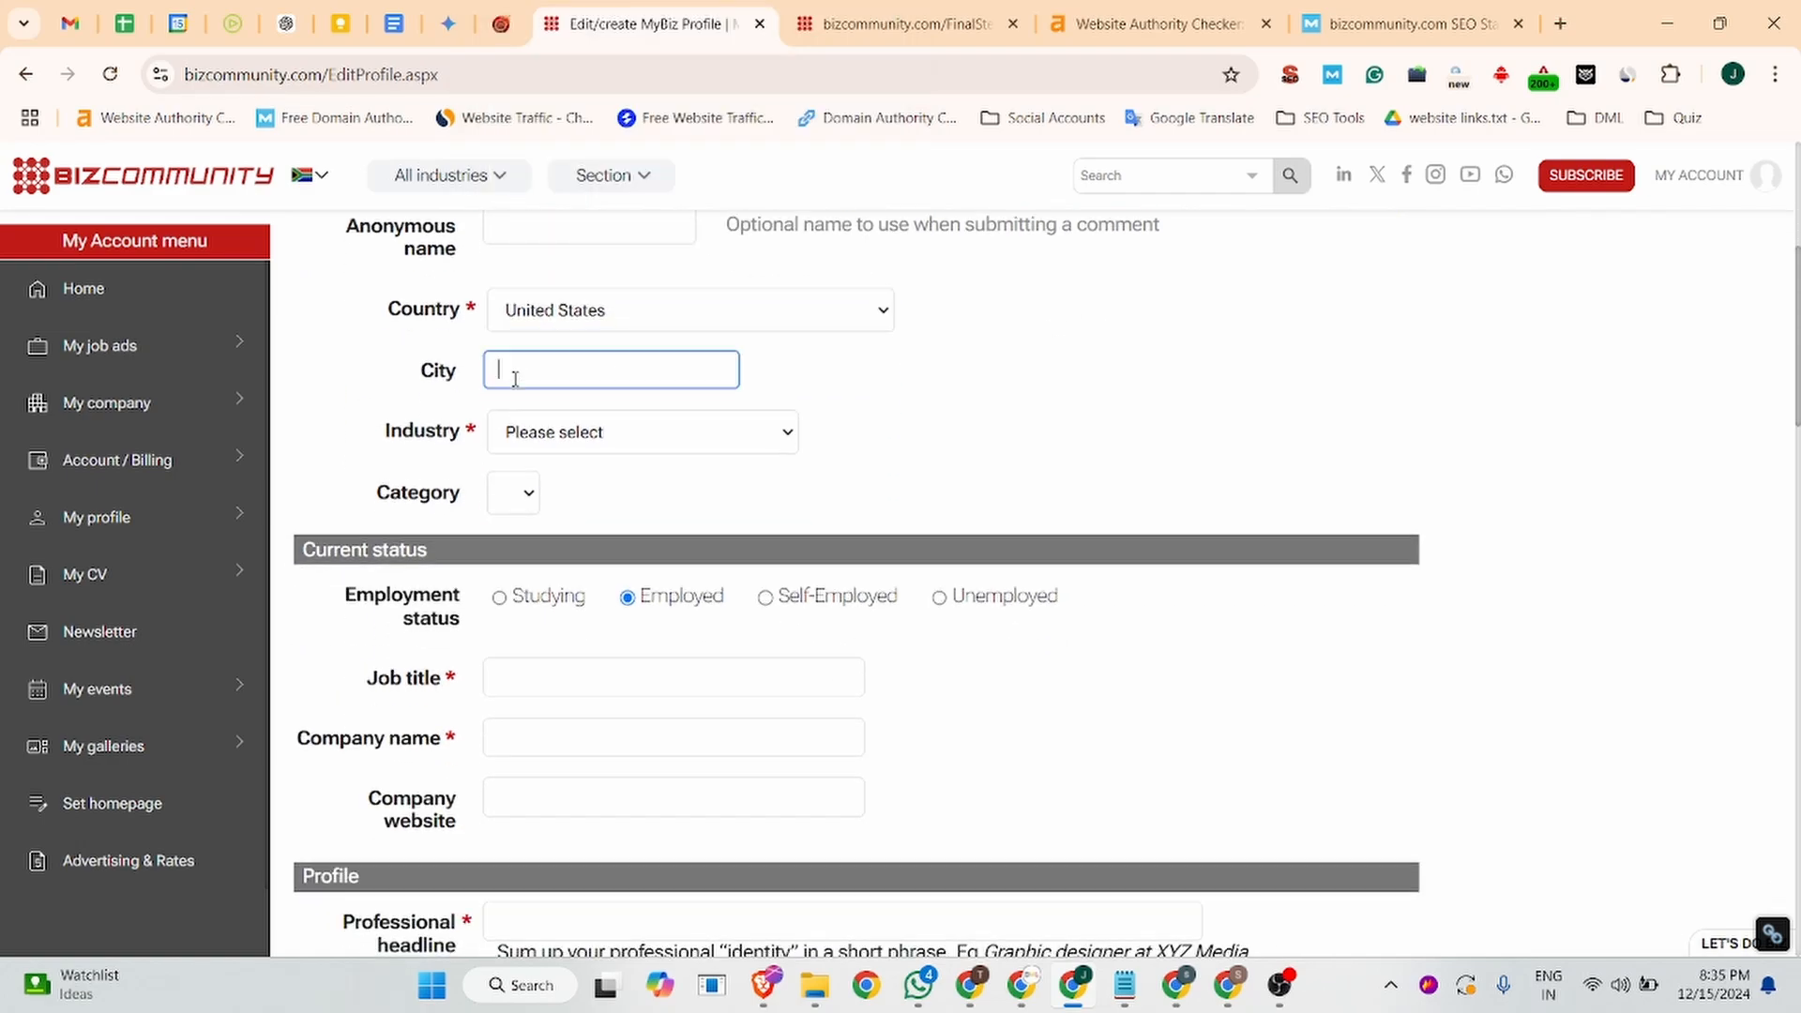
{"action": "left_click", "coordinate": [549, 434]}
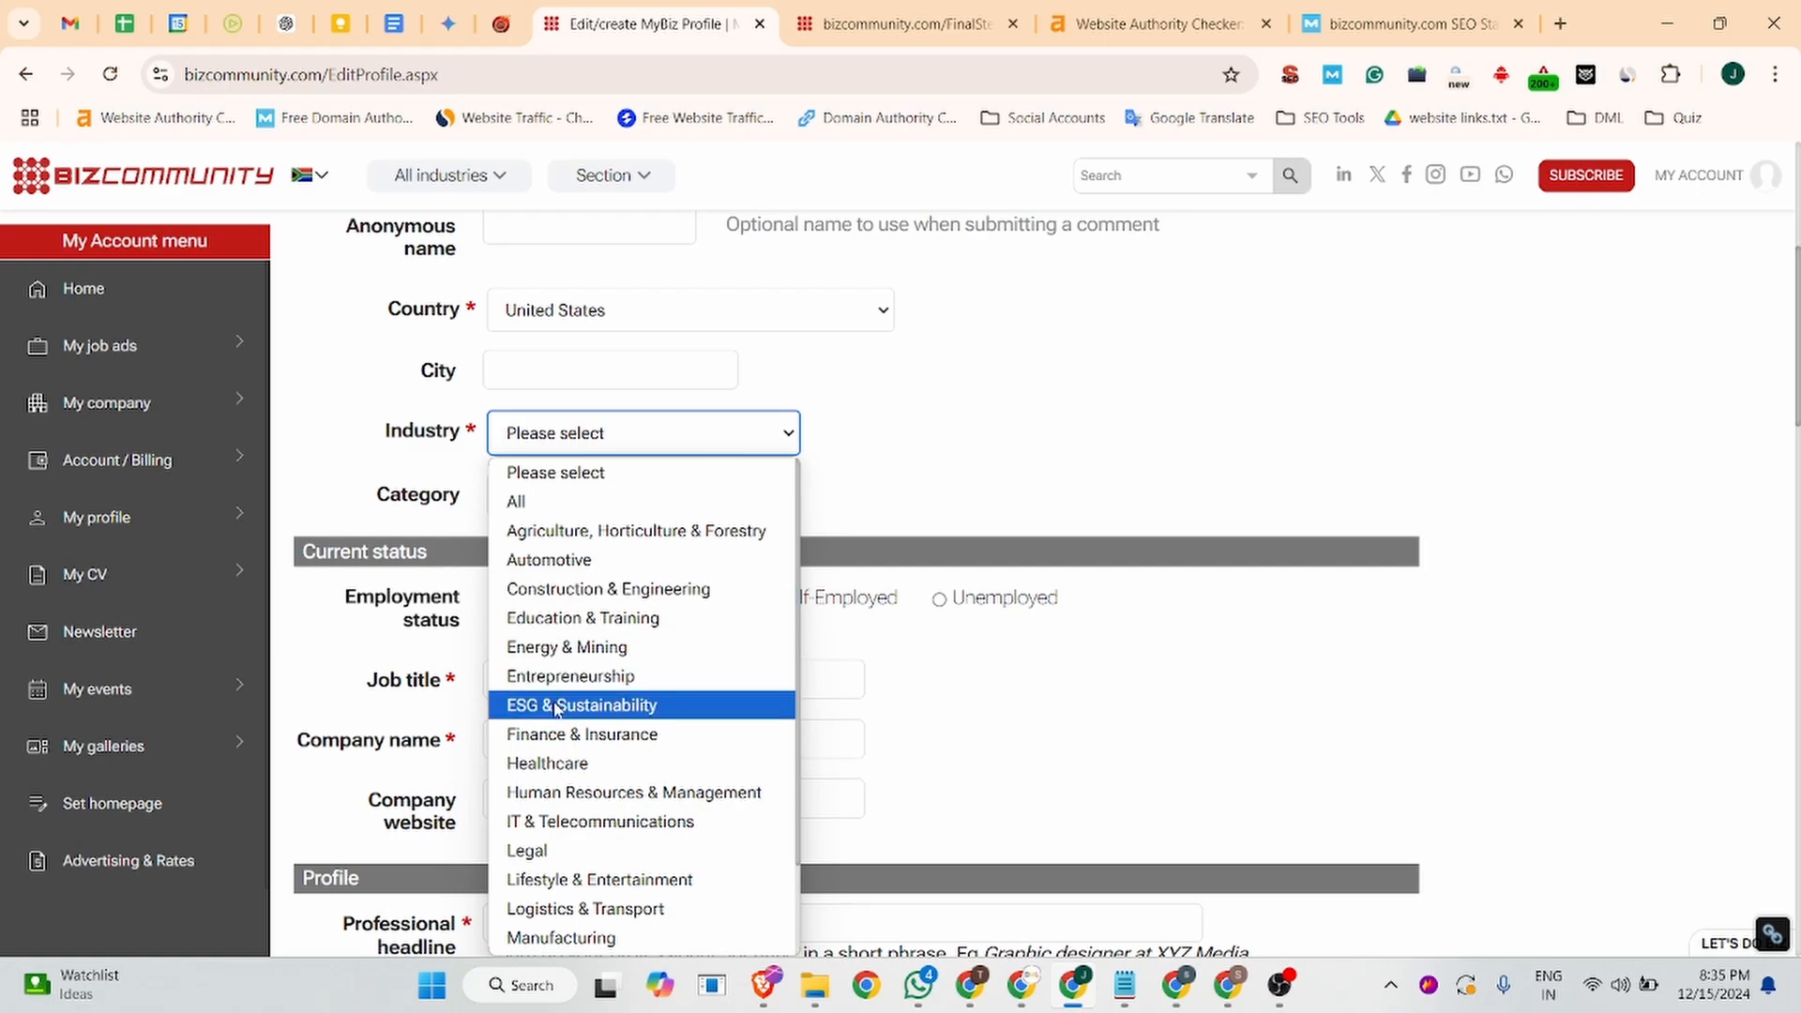
{"action": "left_click", "coordinate": [562, 792]}
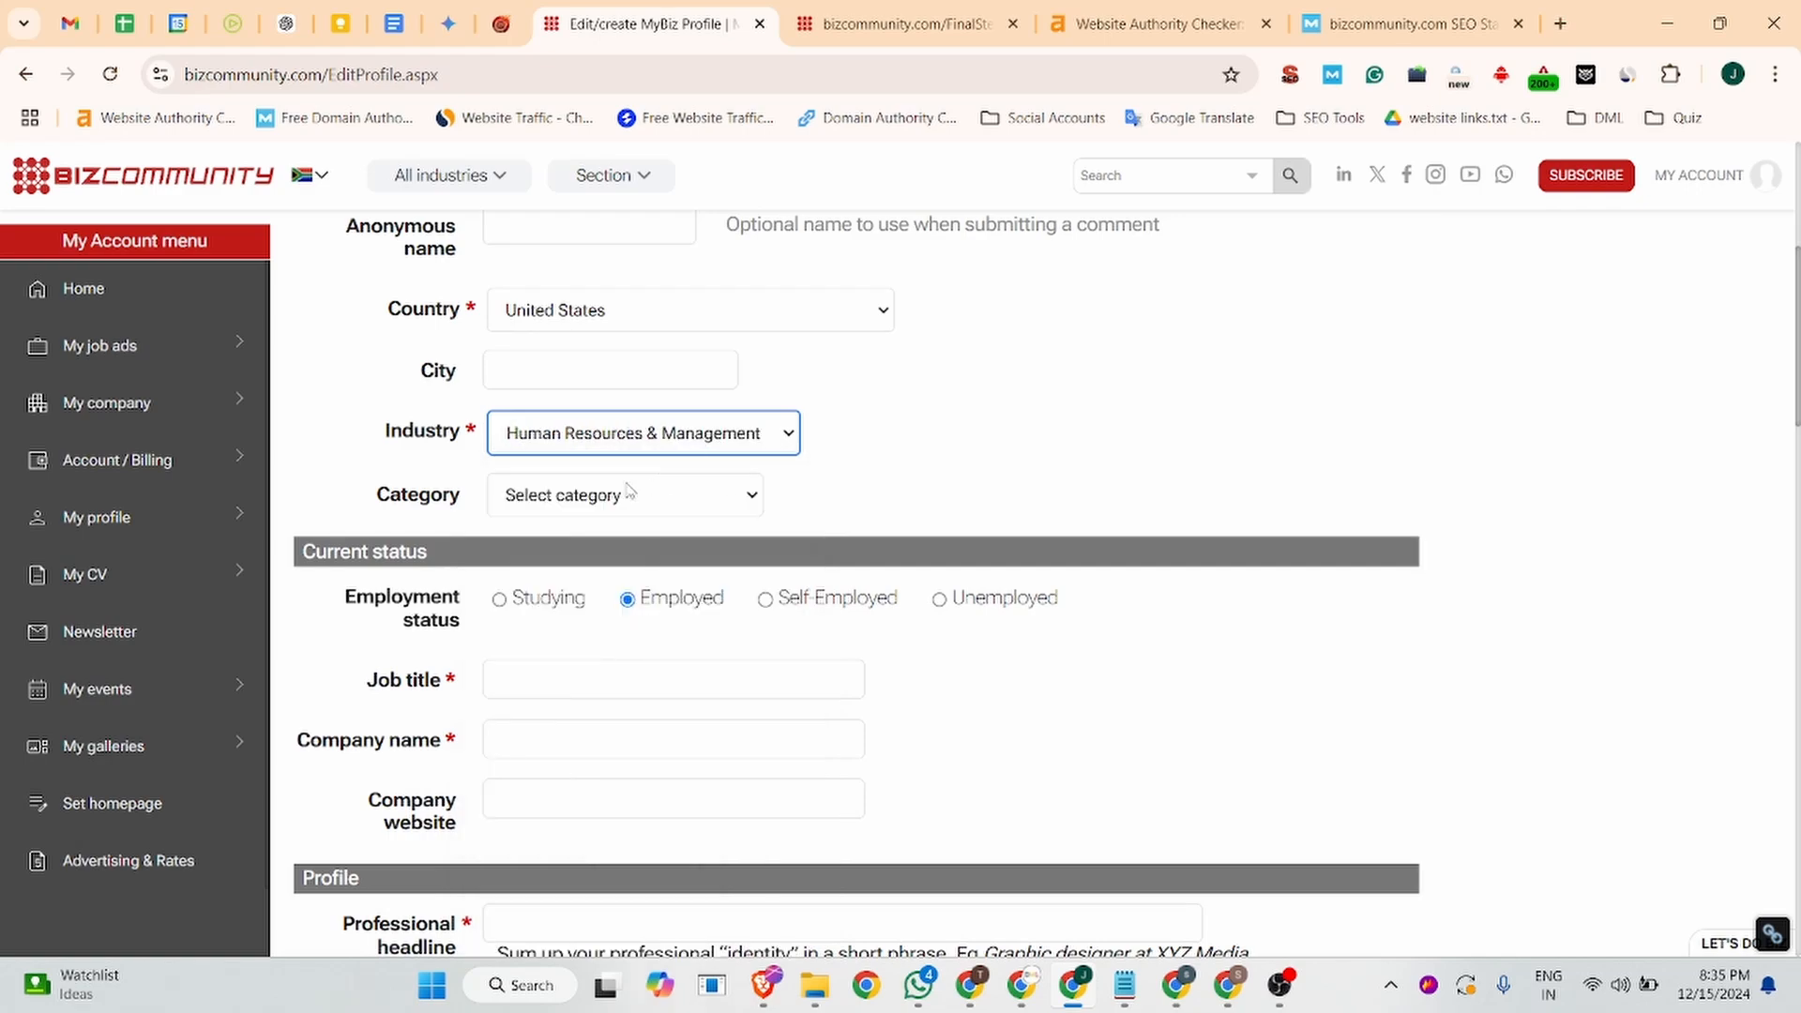
- Enter Sr. SEO Executive as the job title and Jobma as the company name in the current status details
{"action": "scroll", "coordinate": [562, 469], "scroll_direction": "down", "scroll_amount": 3}
{"action": "left_click", "coordinate": [521, 330]}
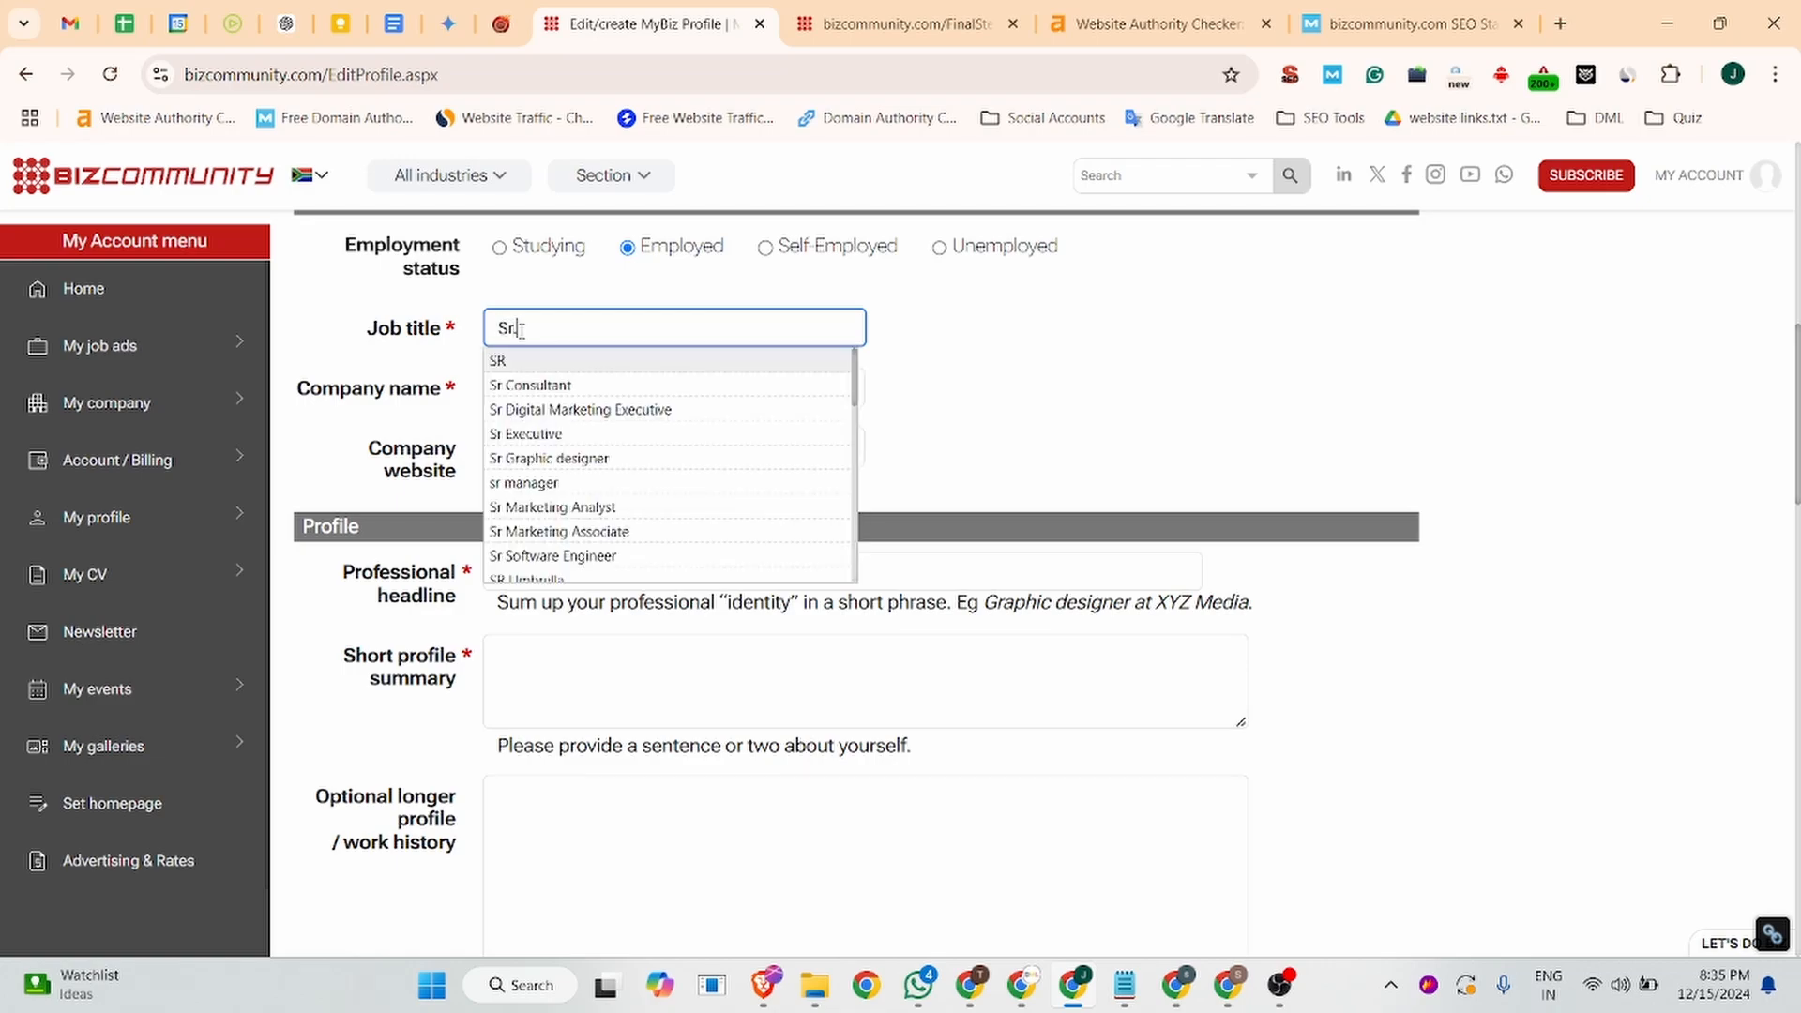
{"action": "type", "text": ". SEO Executive"}
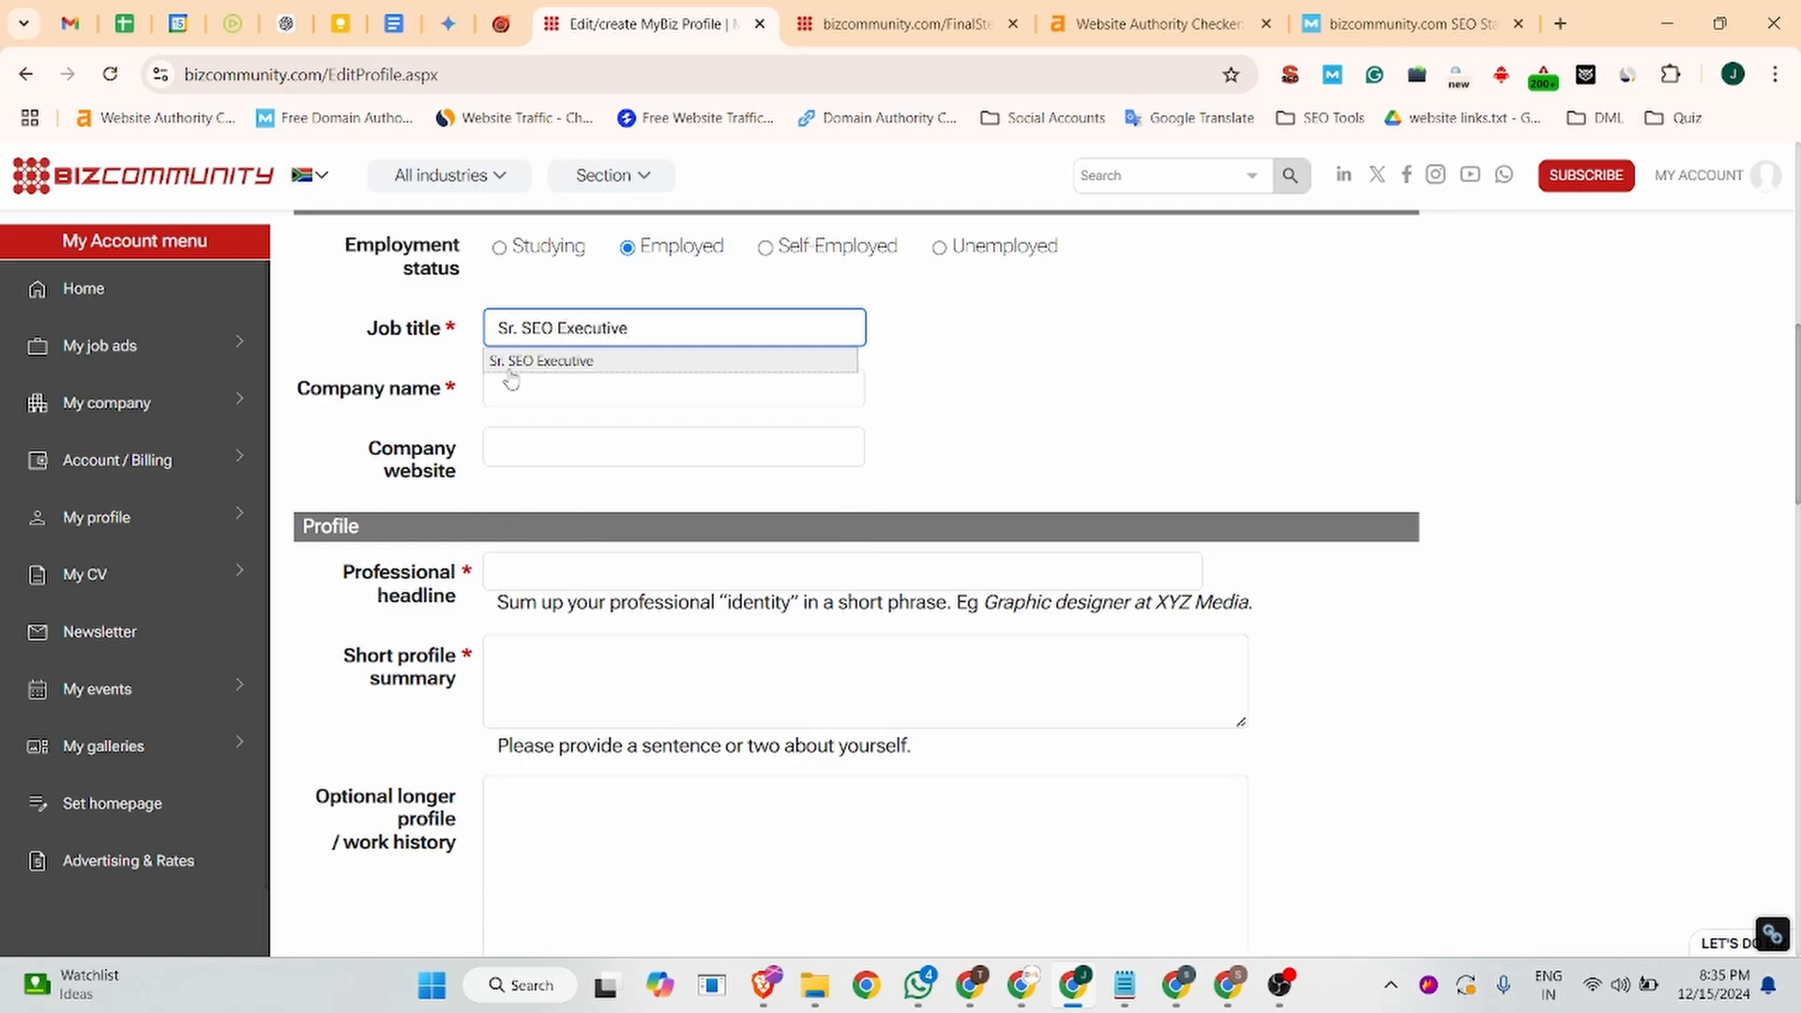
{"action": "left_click", "coordinate": [507, 387]}
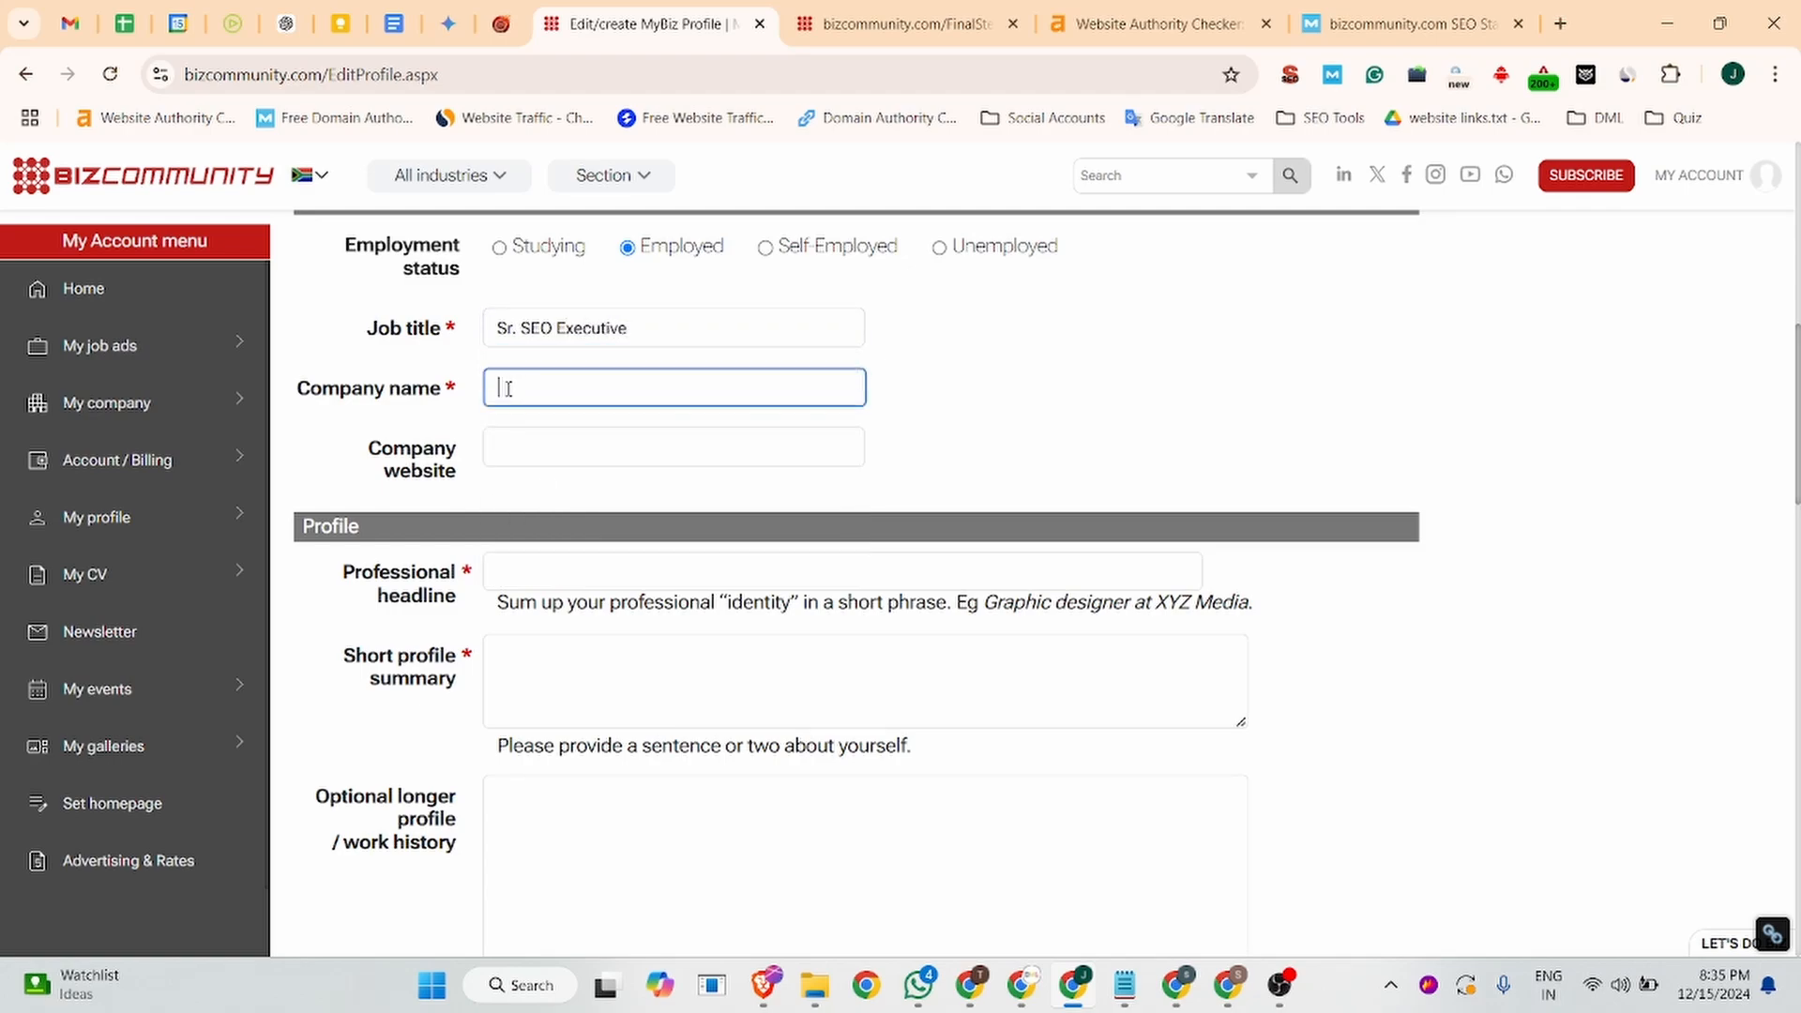
{"action": "type", "text": "Jobma"}
{"action": "scroll", "coordinate": [597, 493], "scroll_direction": "down", "scroll_amount": 1}
{"action": "left_click", "coordinate": [585, 458]}
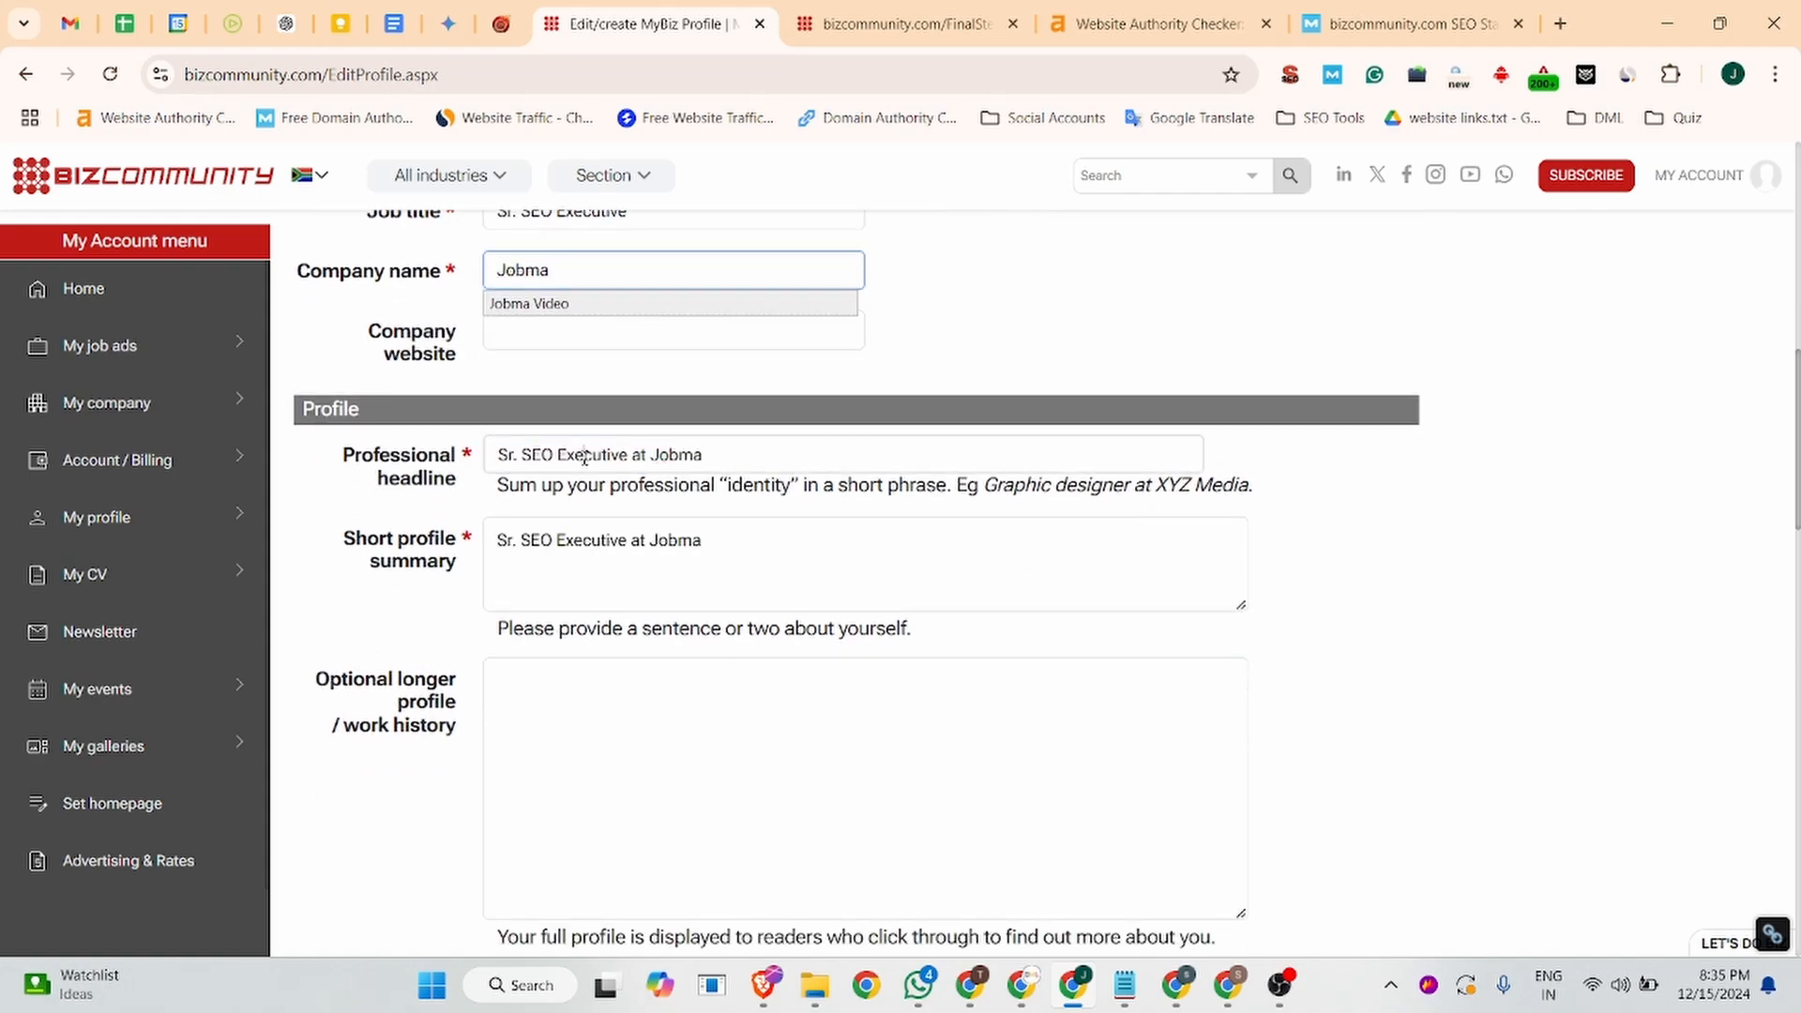
{"action": "left_click", "coordinate": [556, 575]}
- Complete the reCAPTCHA and try to submit the profile without a profile type
{"action": "scroll", "coordinate": [557, 576], "scroll_direction": "down", "scroll_amount": 10}
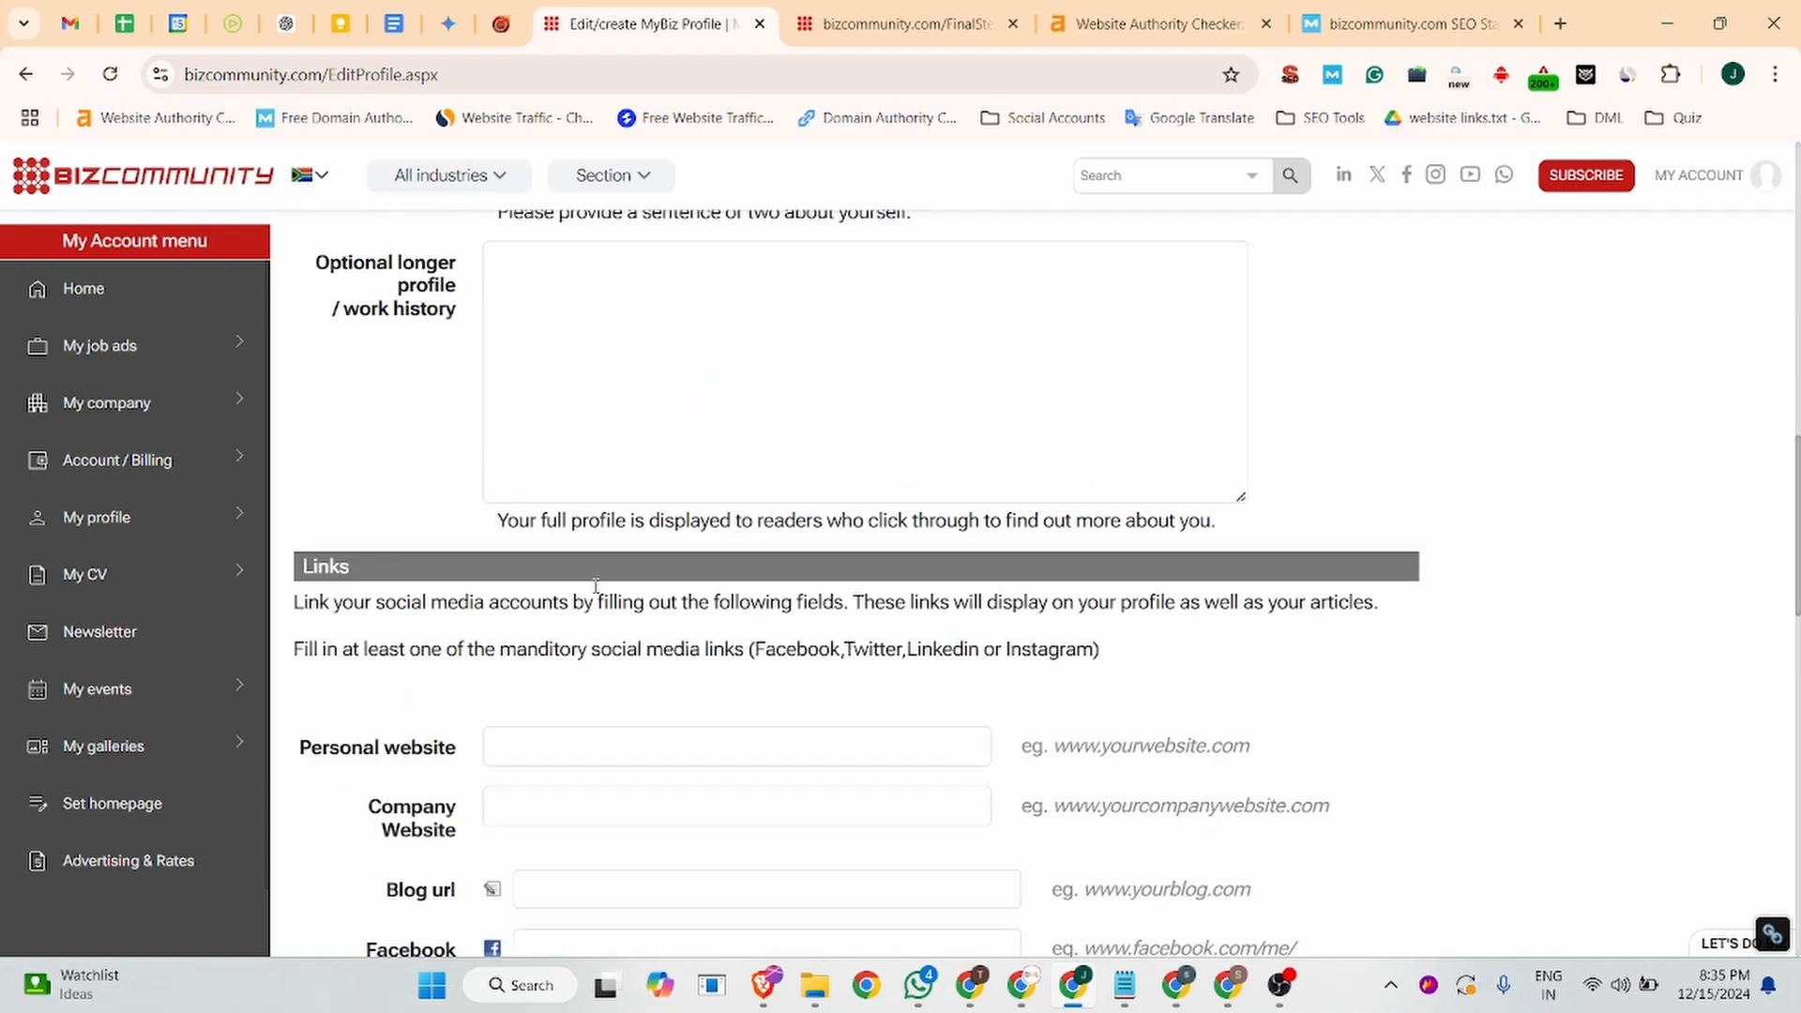
{"action": "scroll", "coordinate": [597, 571], "scroll_direction": "down", "scroll_amount": 8}
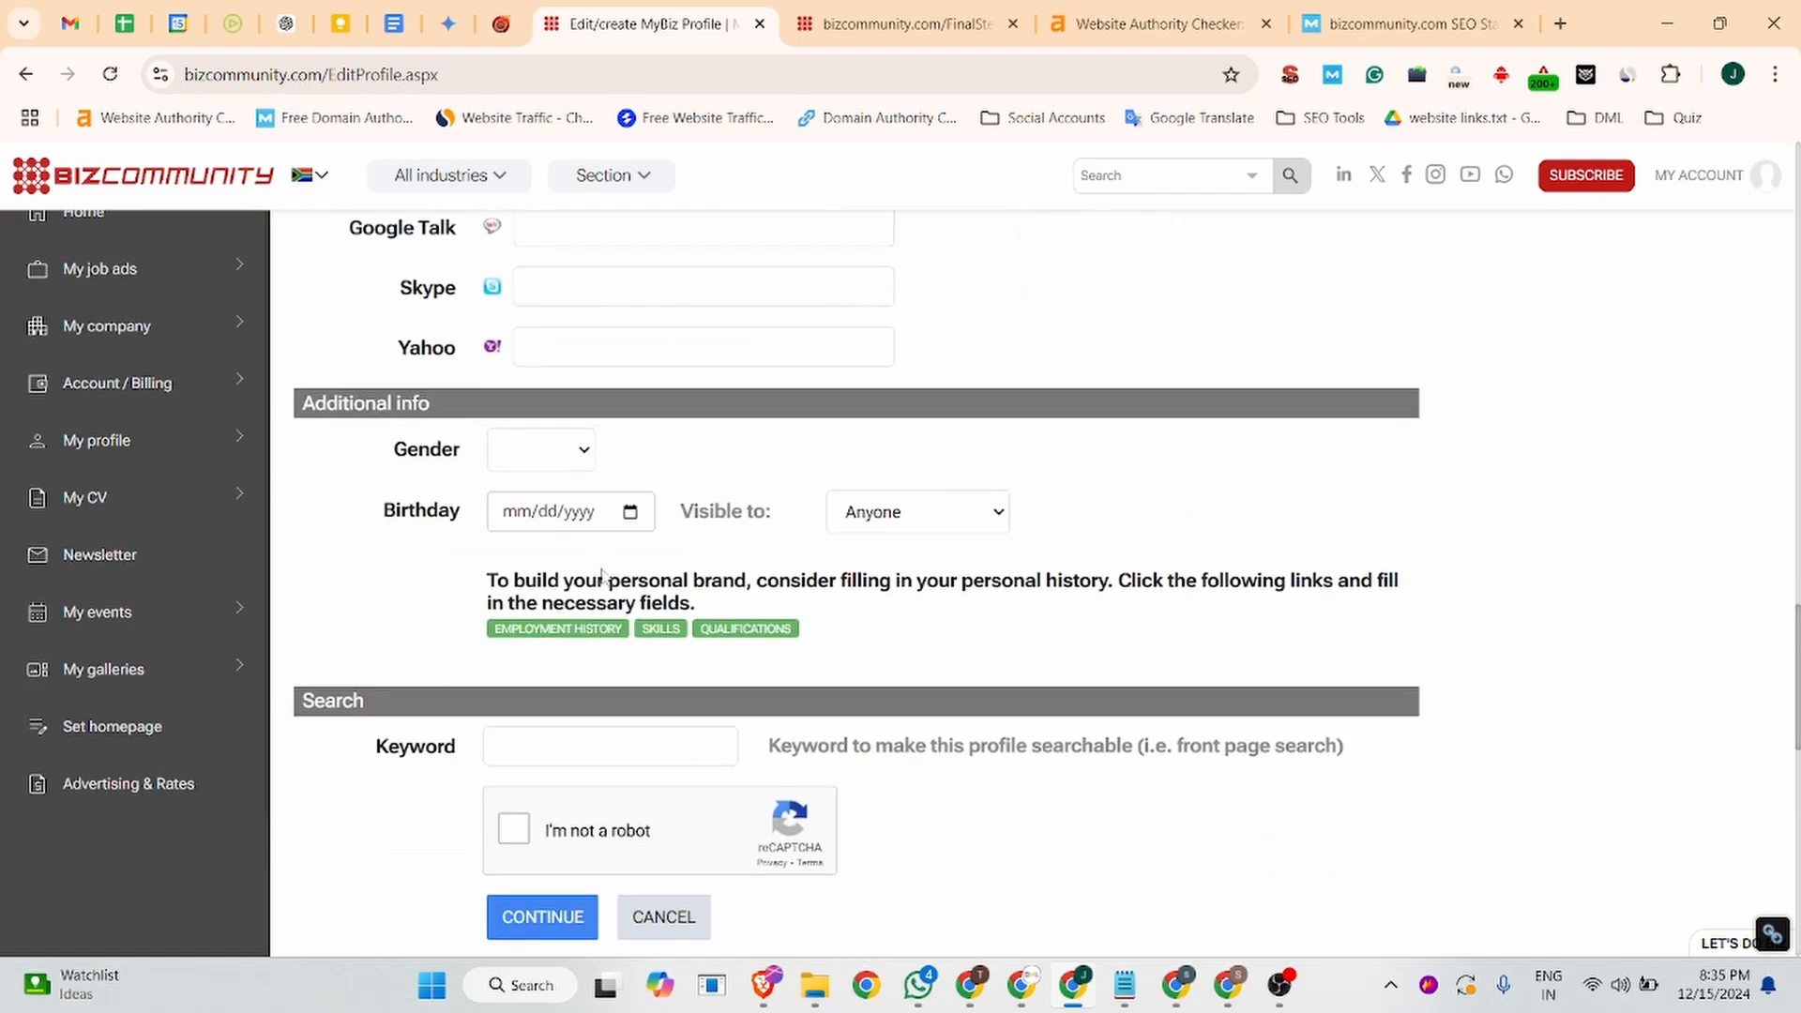
{"action": "left_click", "coordinate": [515, 361]}
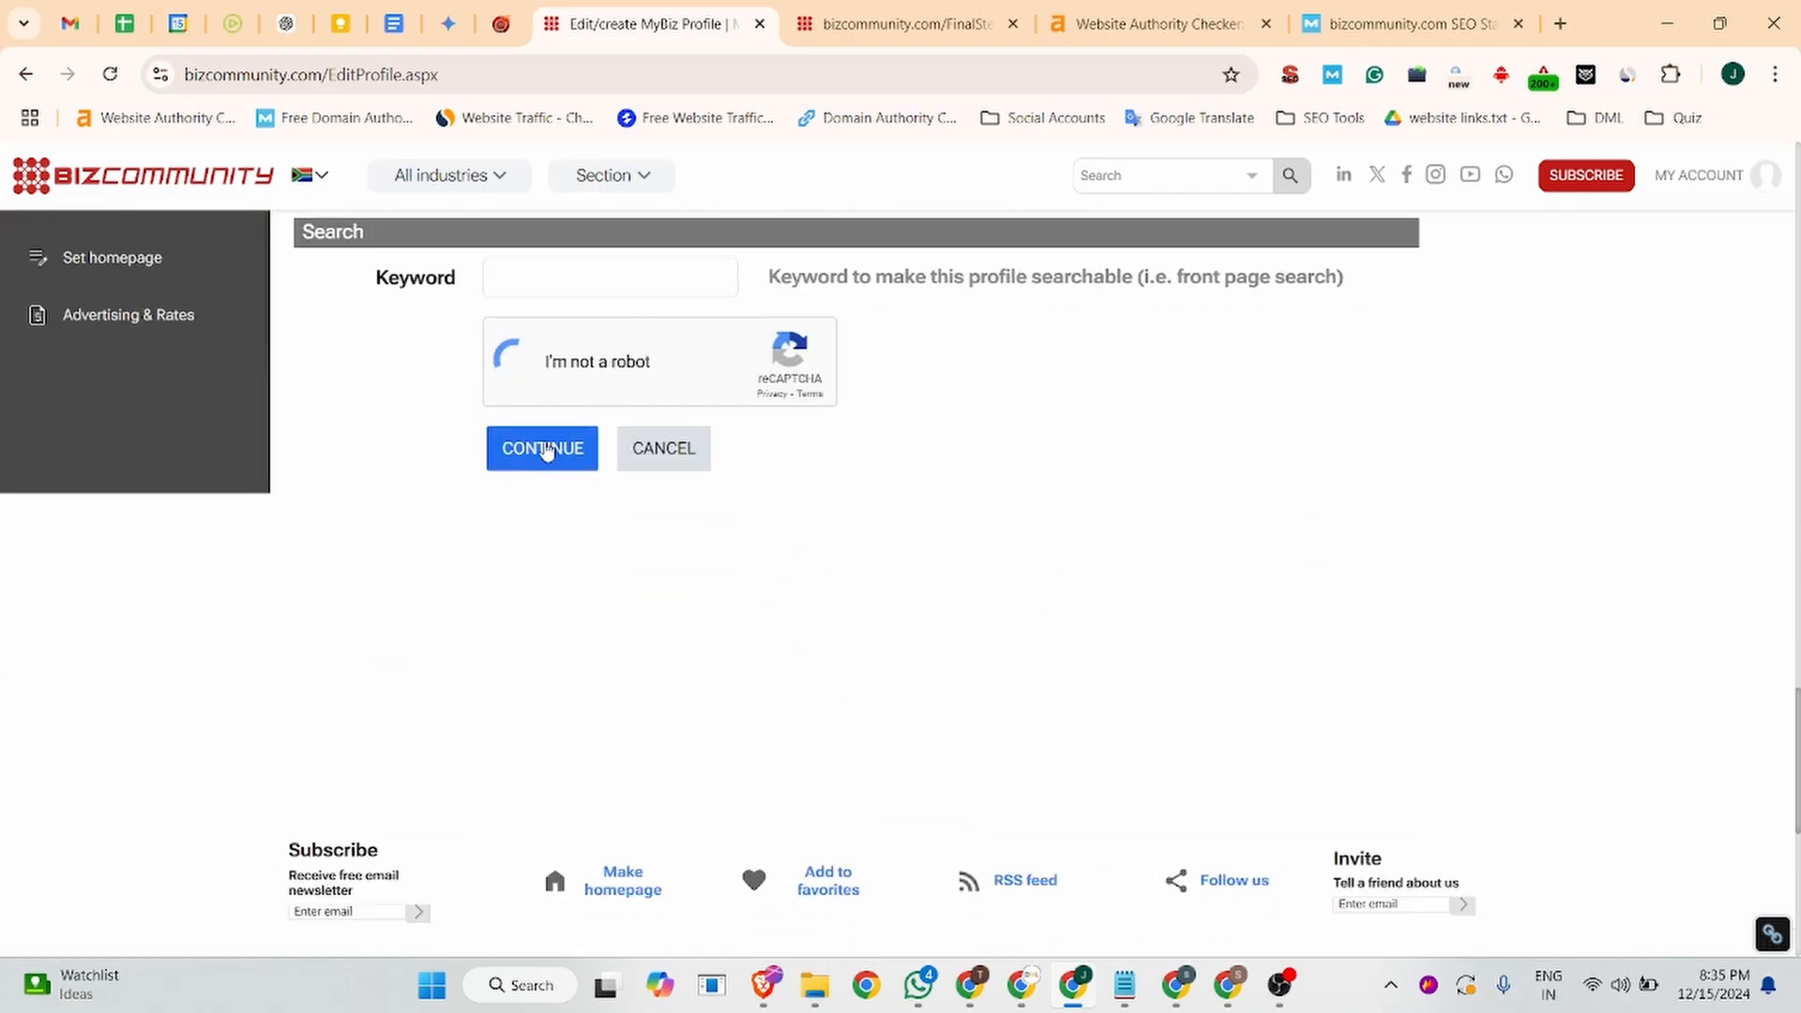
{"action": "left_click", "coordinate": [549, 455]}
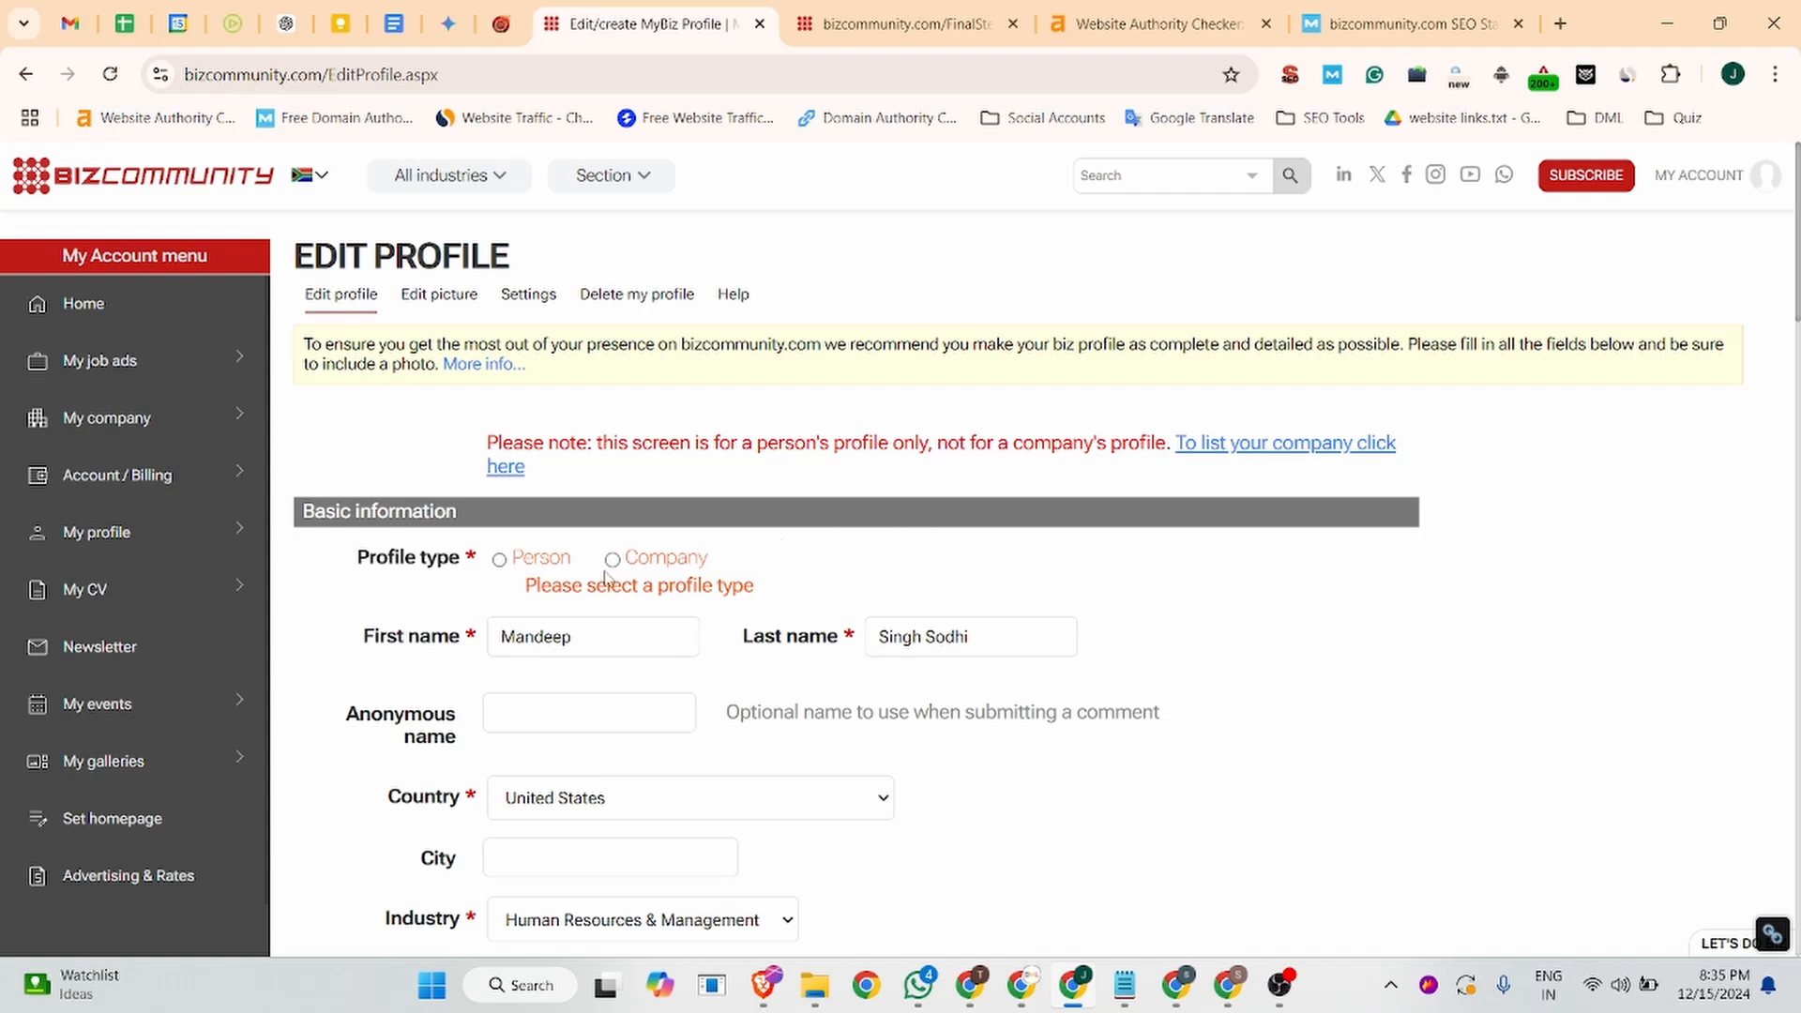
- Choose Person as the profile type, complete the reCAPTCHA, and submit the profile
{"action": "left_click", "coordinate": [499, 560]}
{"action": "scroll", "coordinate": [943, 557], "scroll_direction": "down", "scroll_amount": 20}
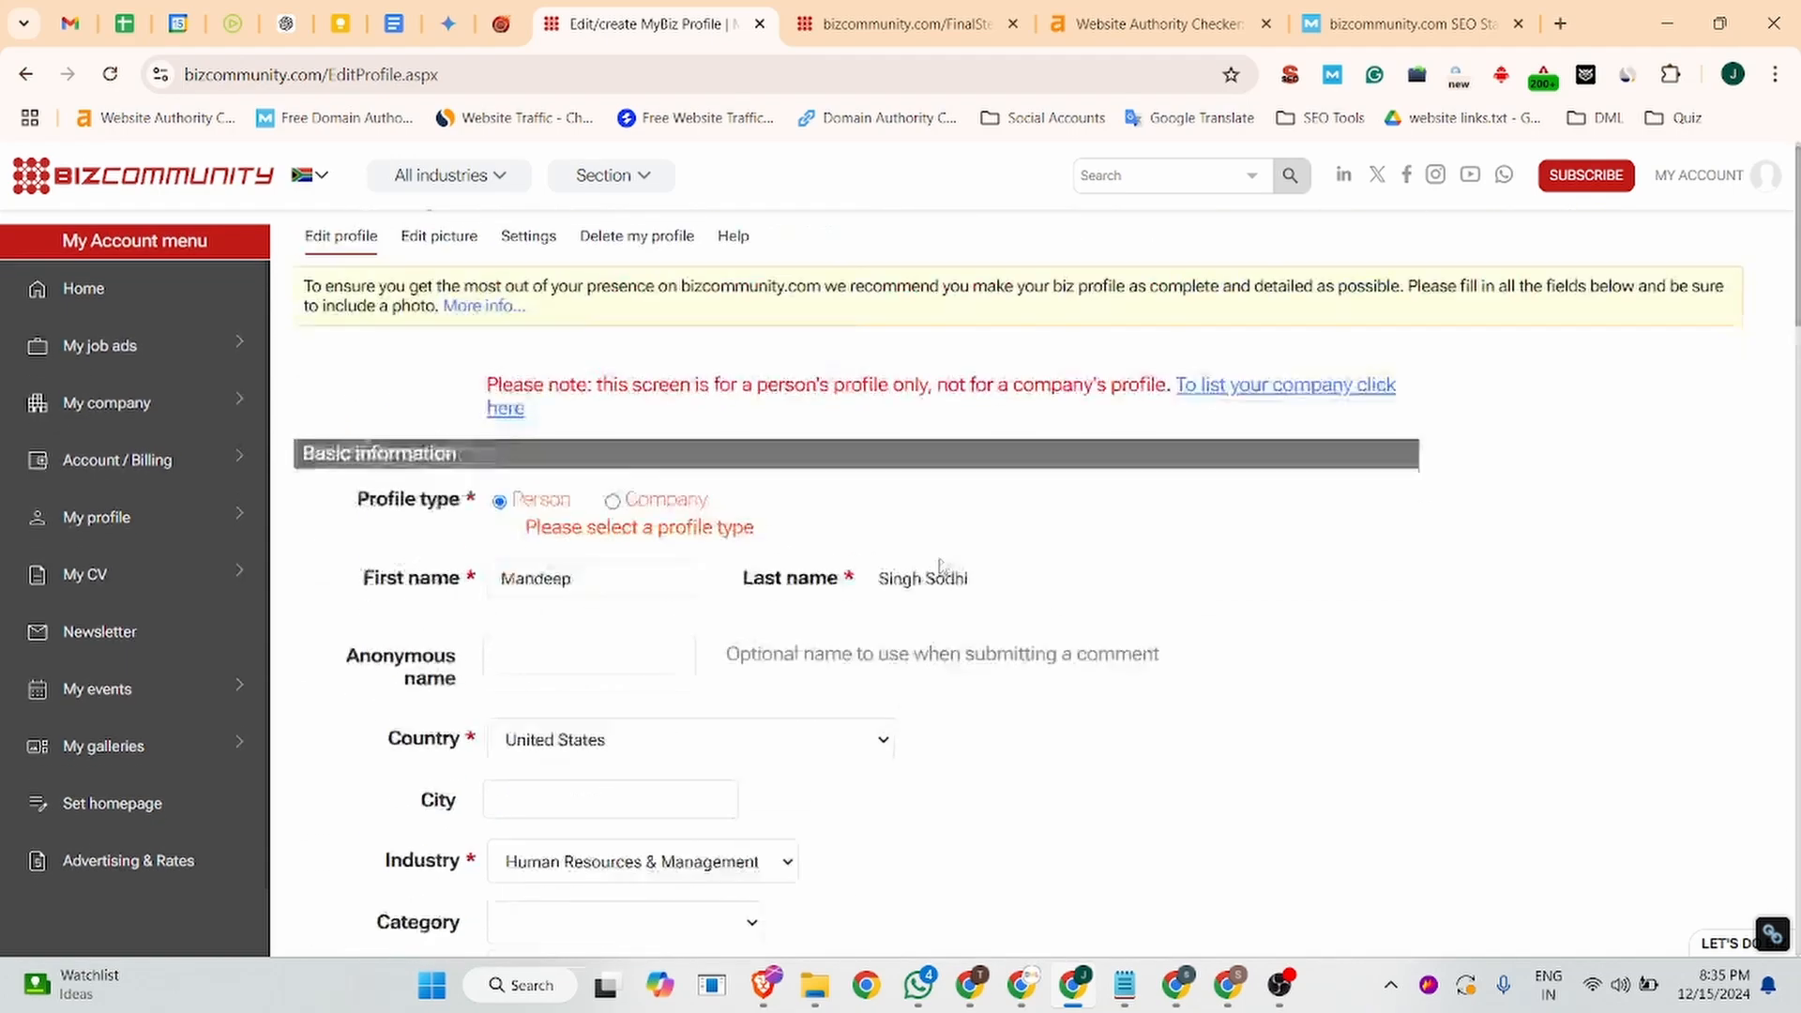
{"action": "left_click", "coordinate": [514, 729]}
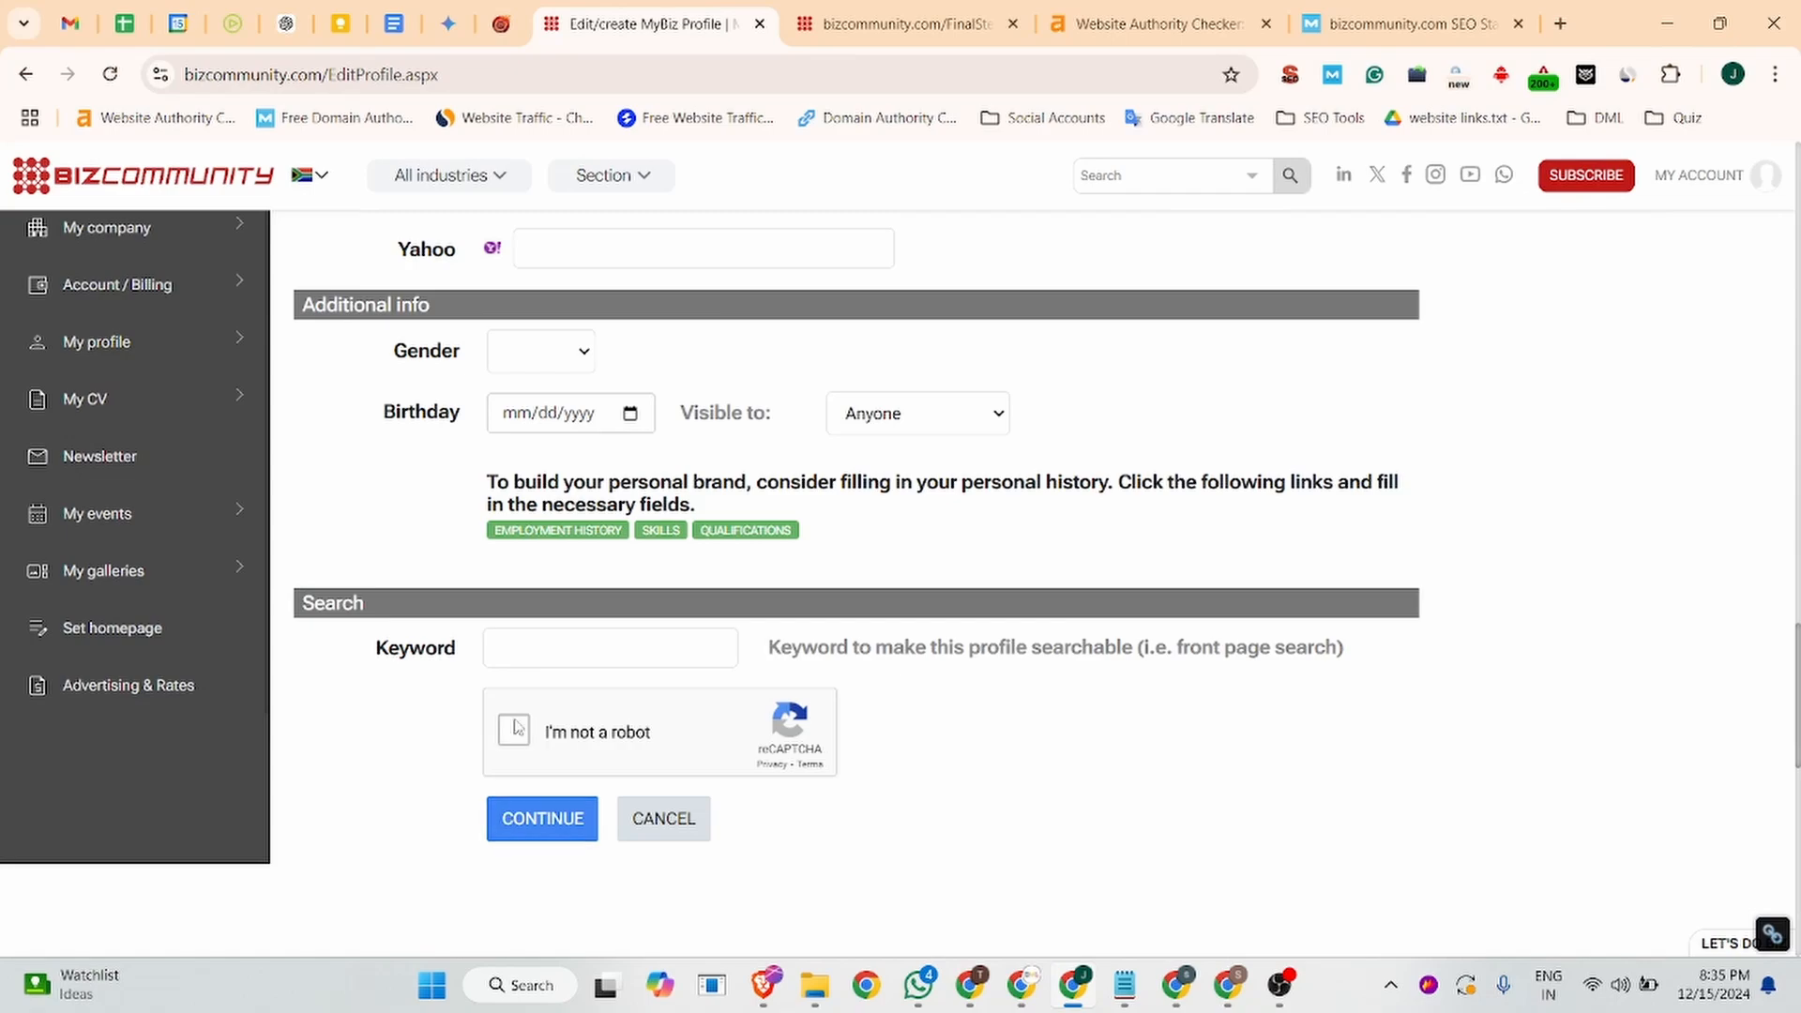
{"action": "left_click", "coordinate": [541, 818]}
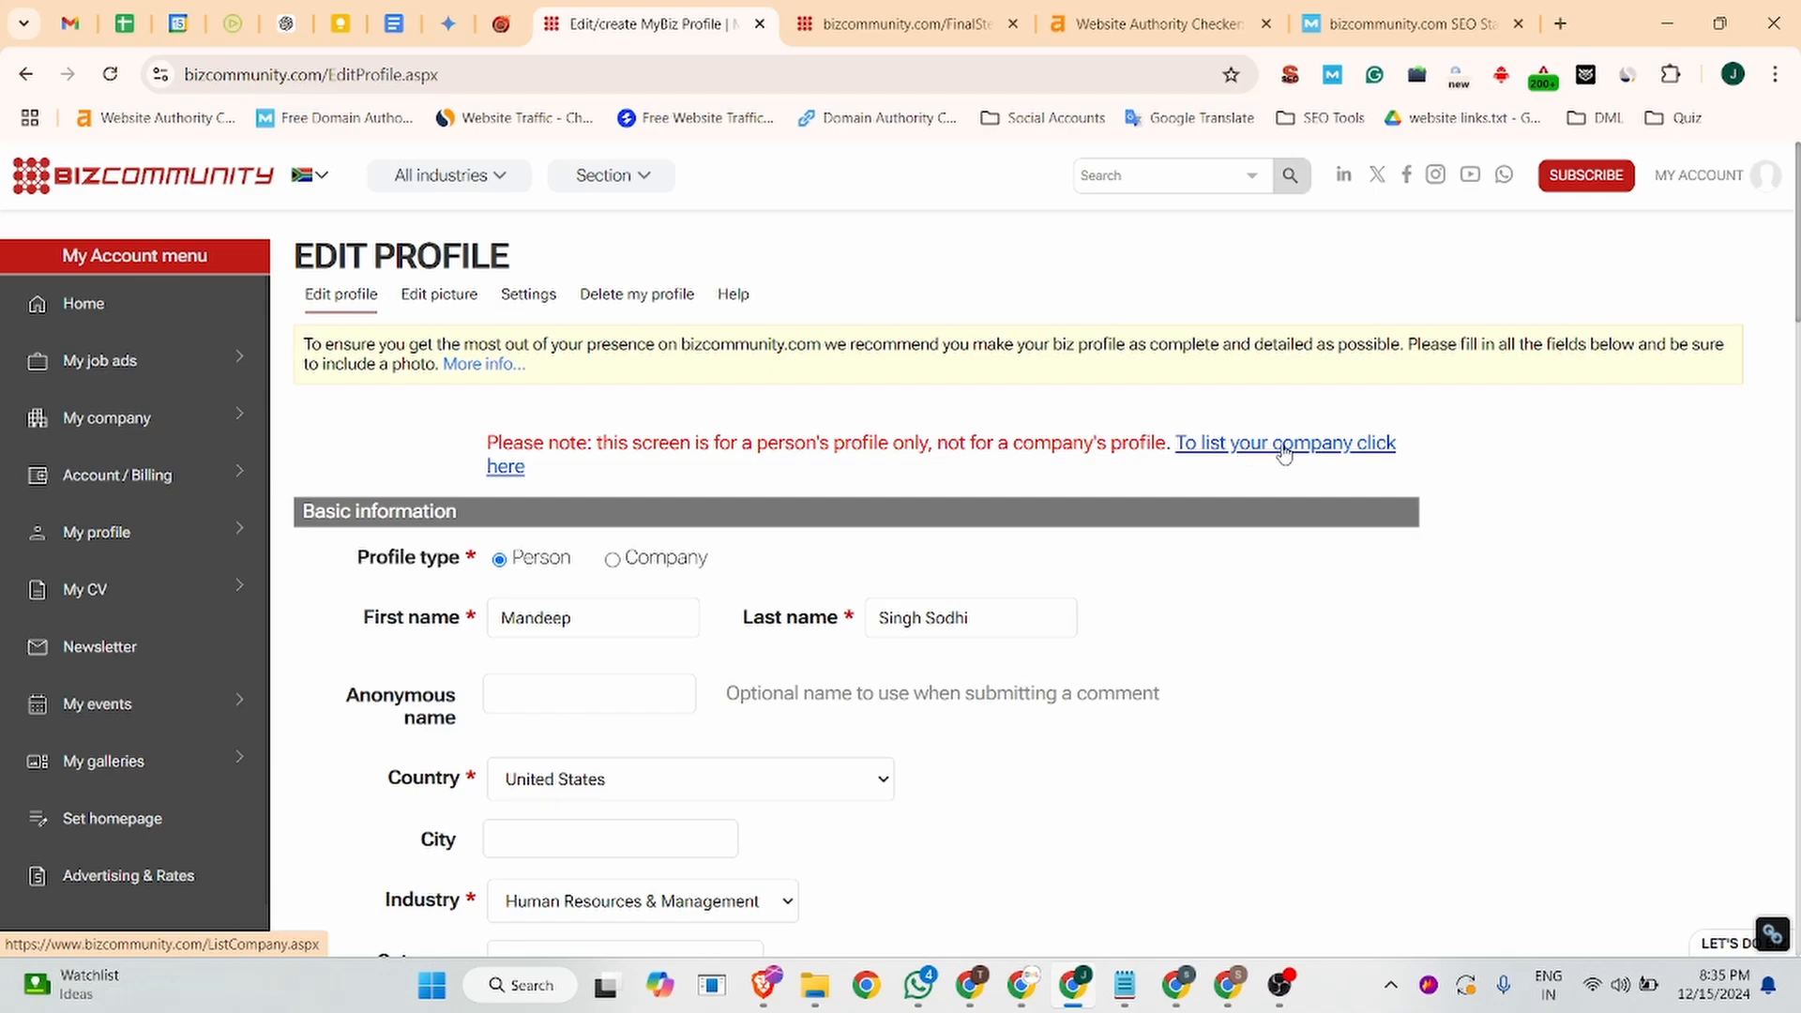
- Open the company listing plans and start setting up the plan with the 30-word profile
{"action": "left_click", "coordinate": [1194, 452]}
{"action": "scroll", "coordinate": [546, 457], "scroll_direction": "down", "scroll_amount": 15}
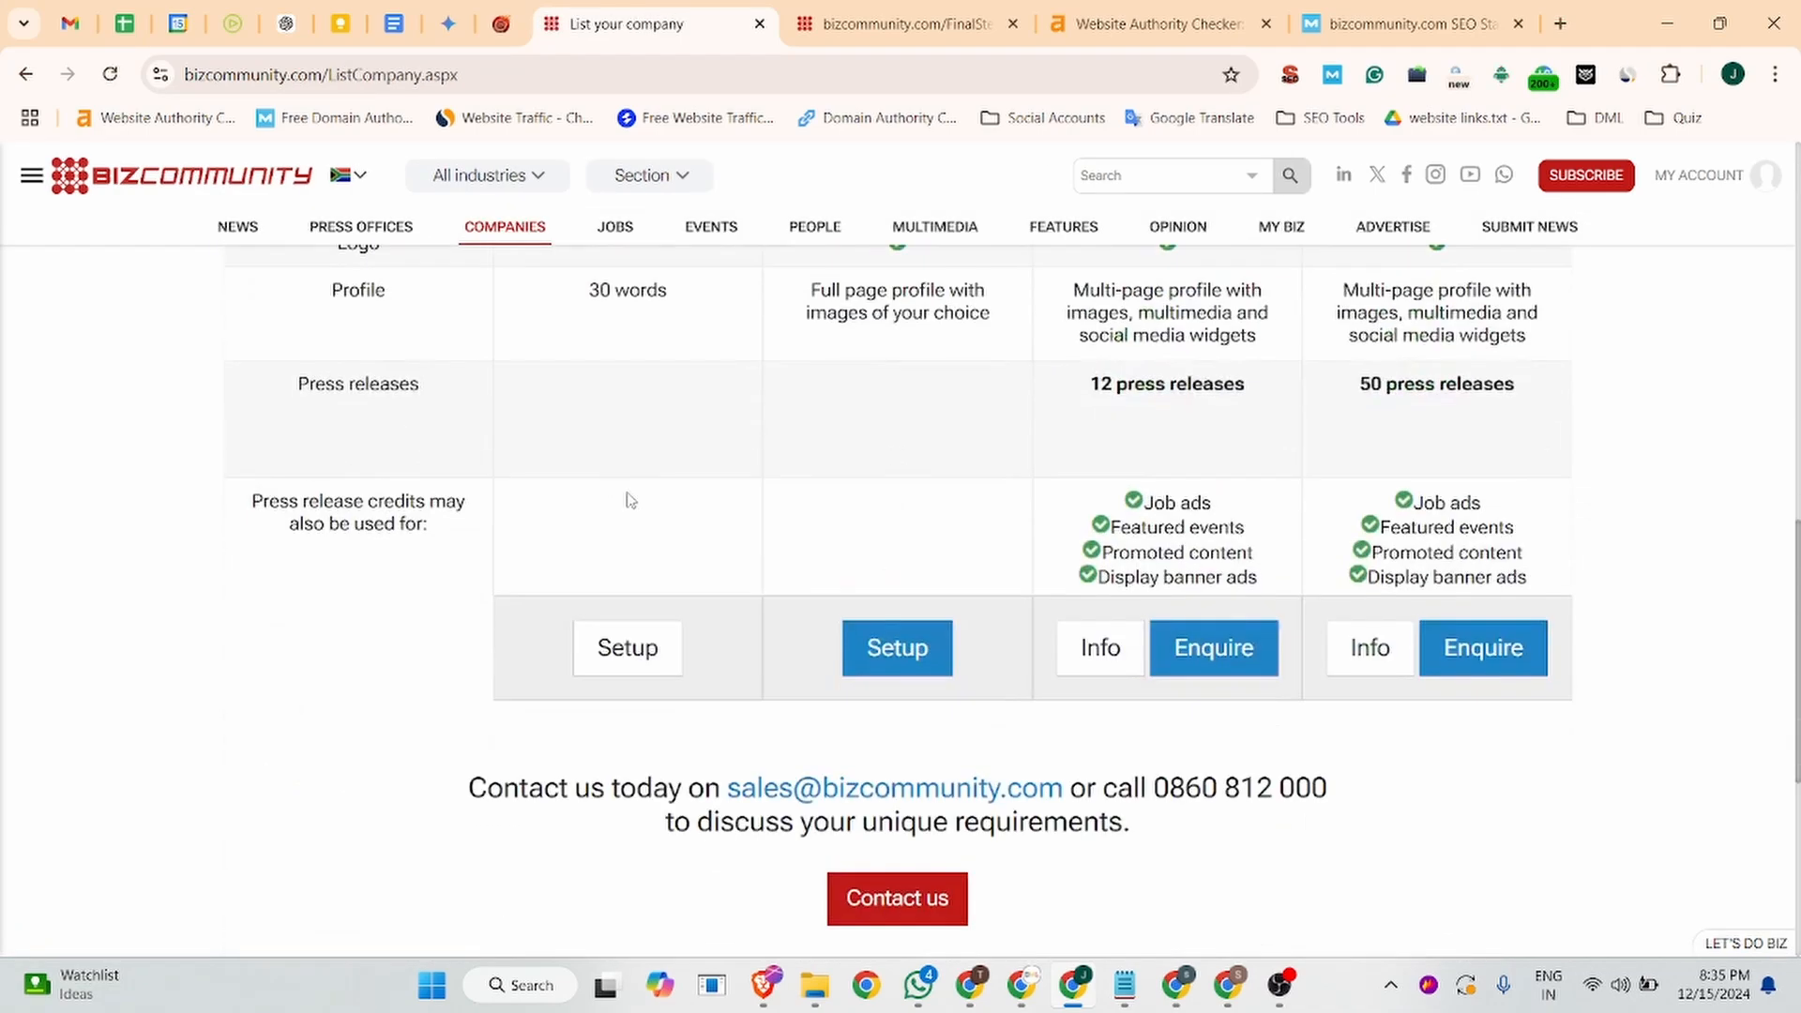
{"action": "left_click", "coordinate": [630, 305]}
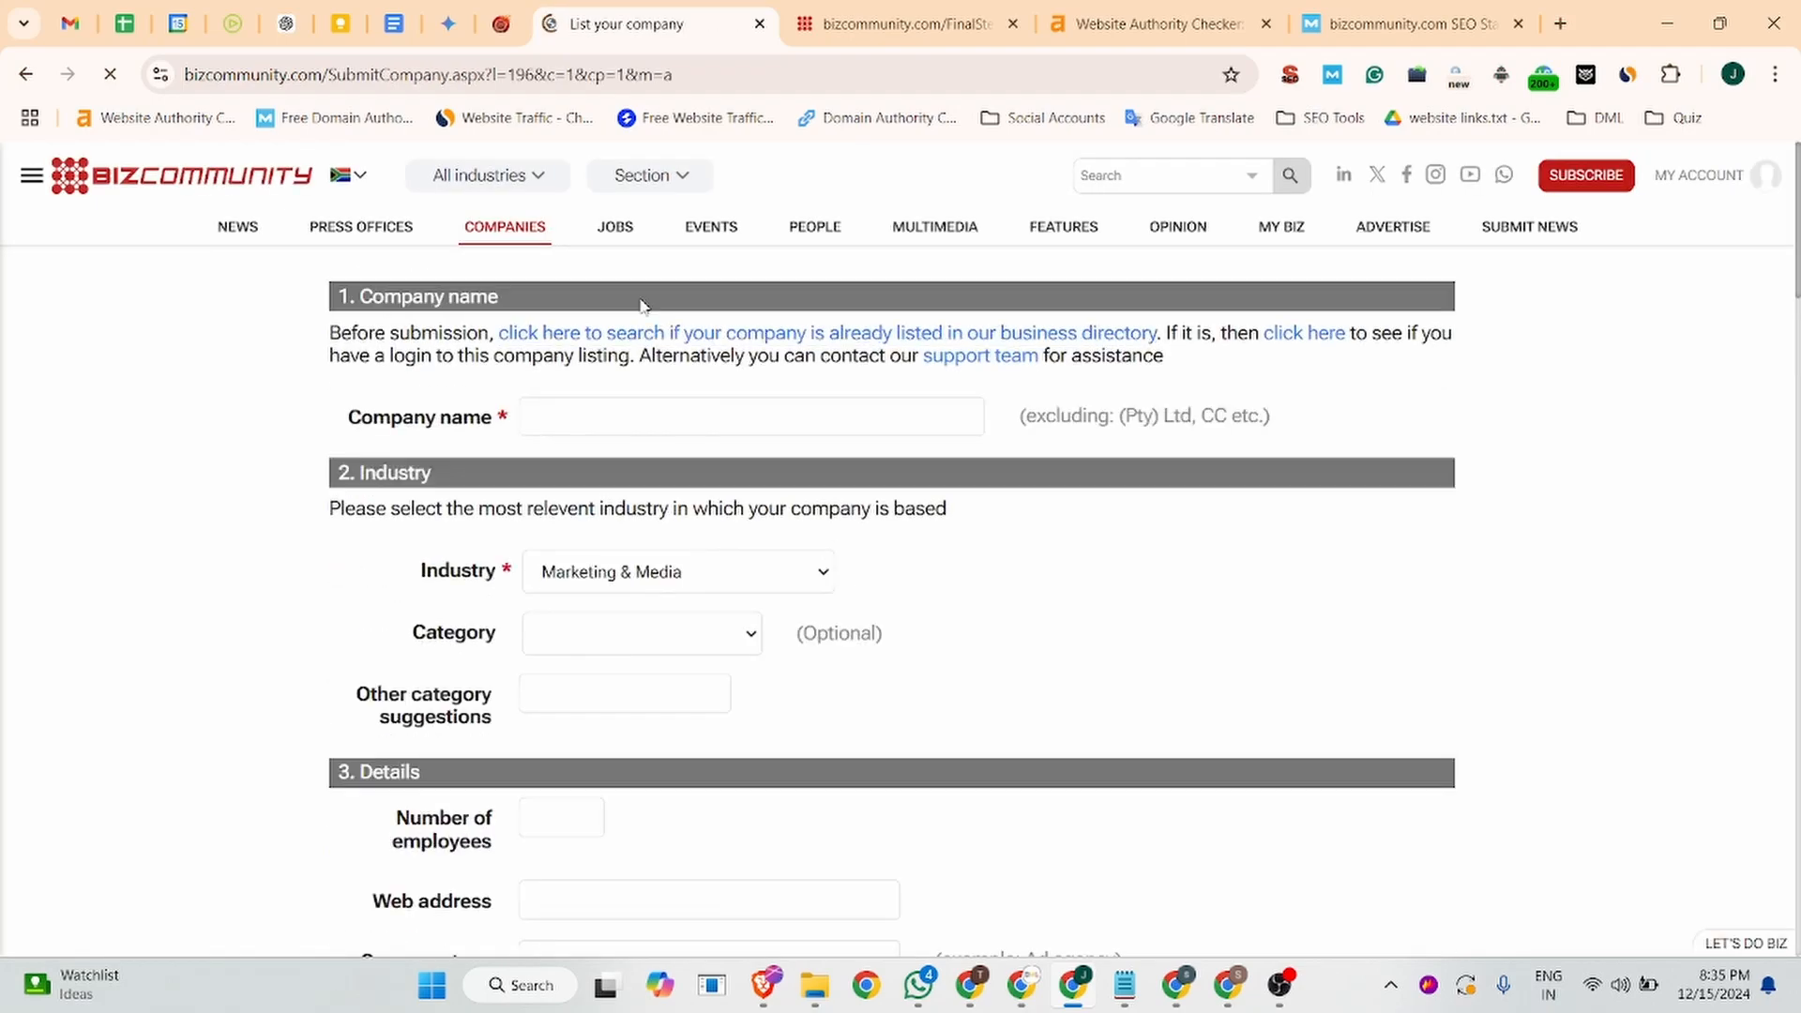
- Enter Jobma as the company name and choose Human Resources & Management as the industry
{"action": "left_click", "coordinate": [601, 413]}
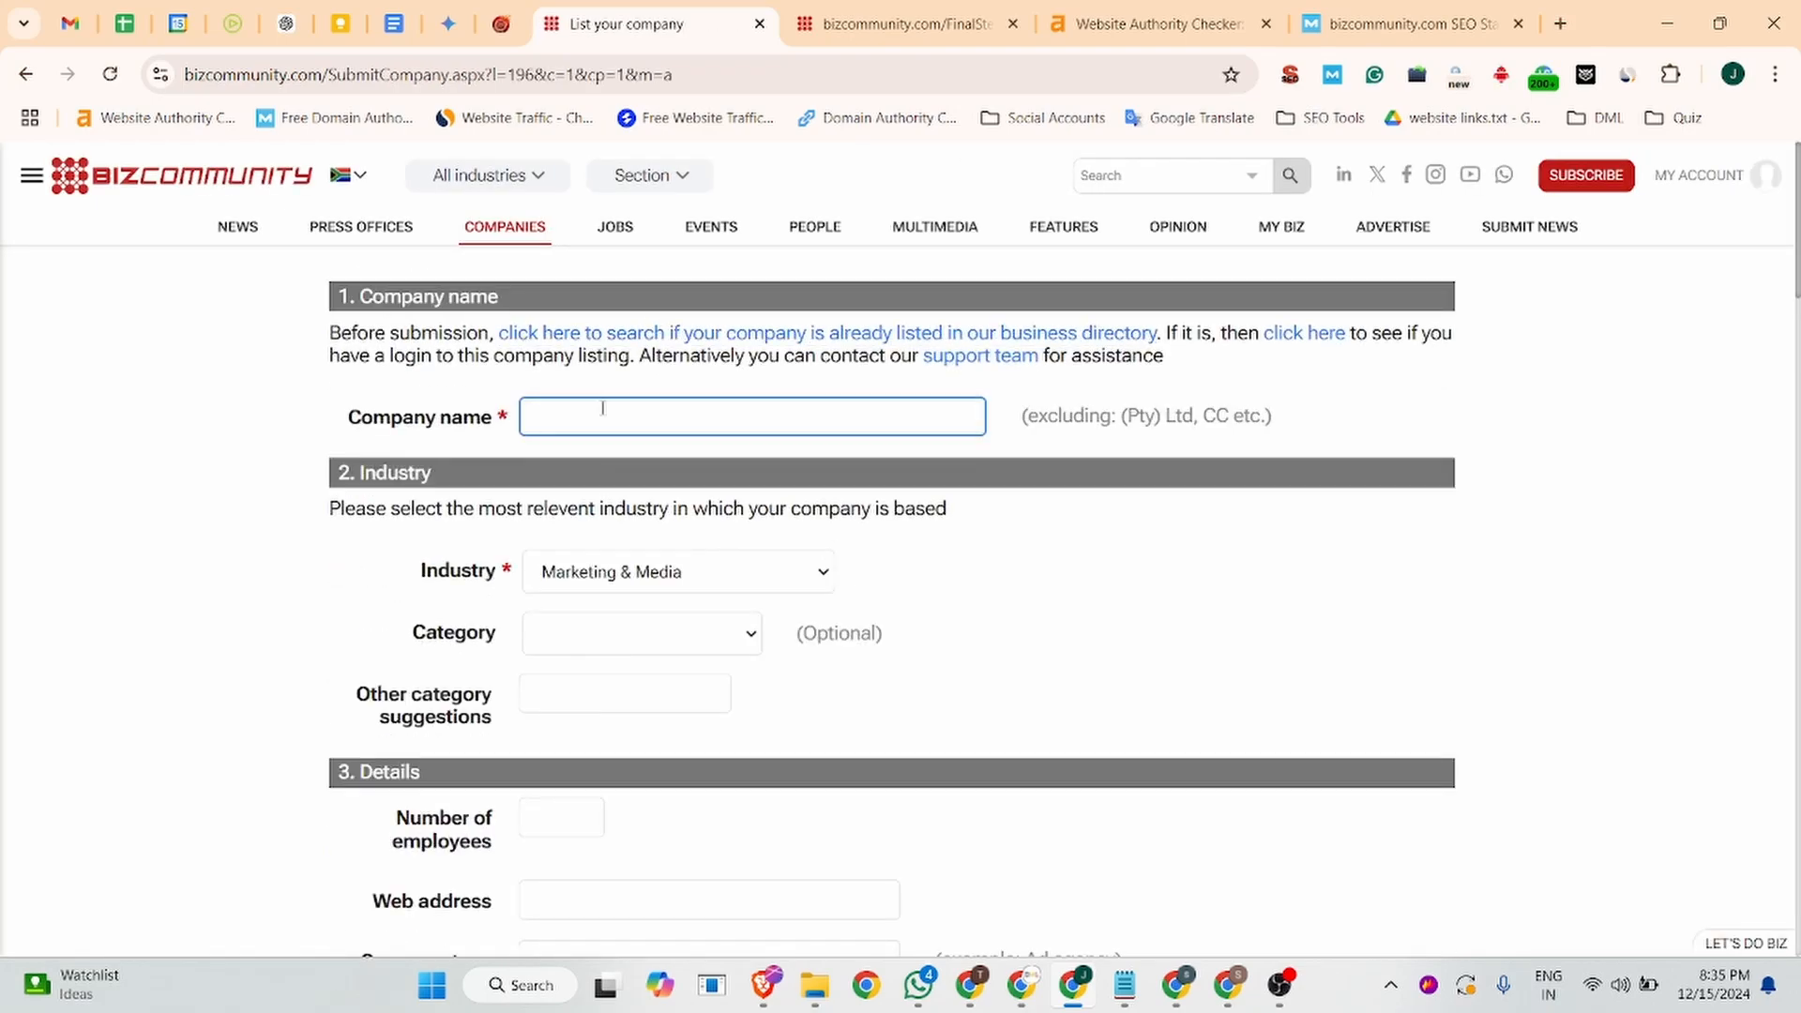
{"action": "type", "text": "Jobma"}
{"action": "left_click", "coordinate": [637, 571]}
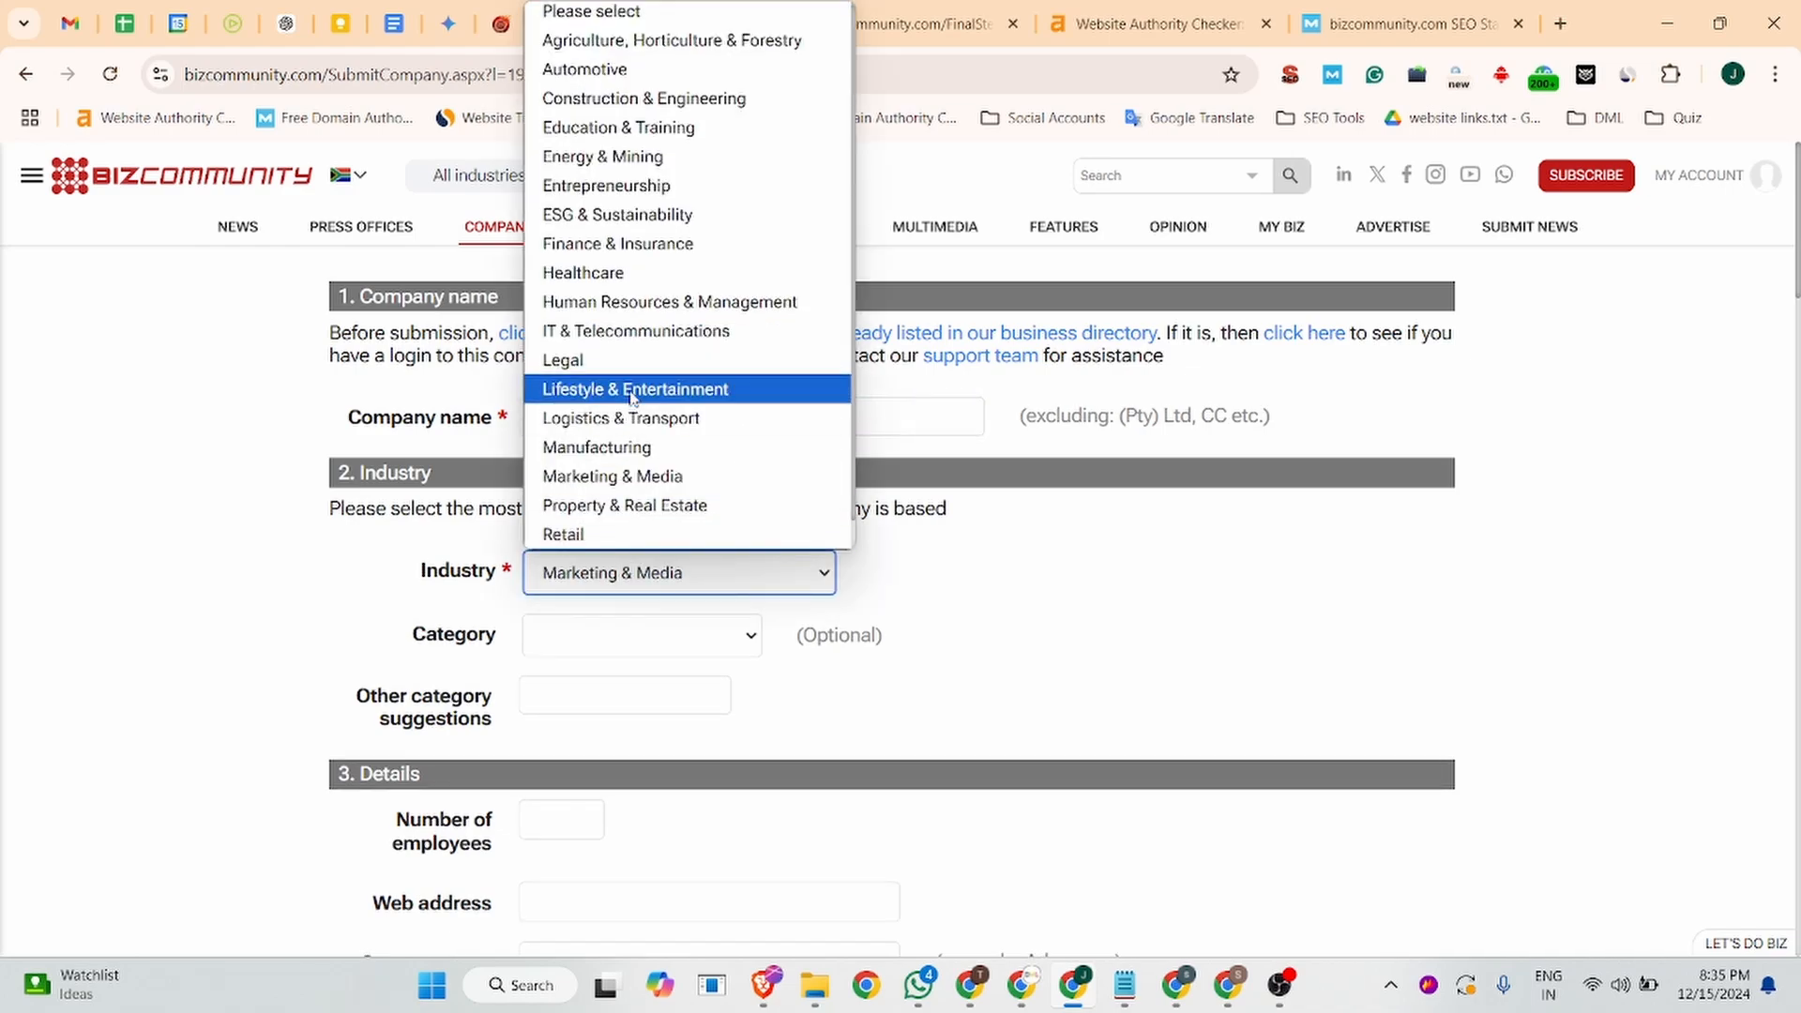
{"action": "left_click", "coordinate": [620, 302]}
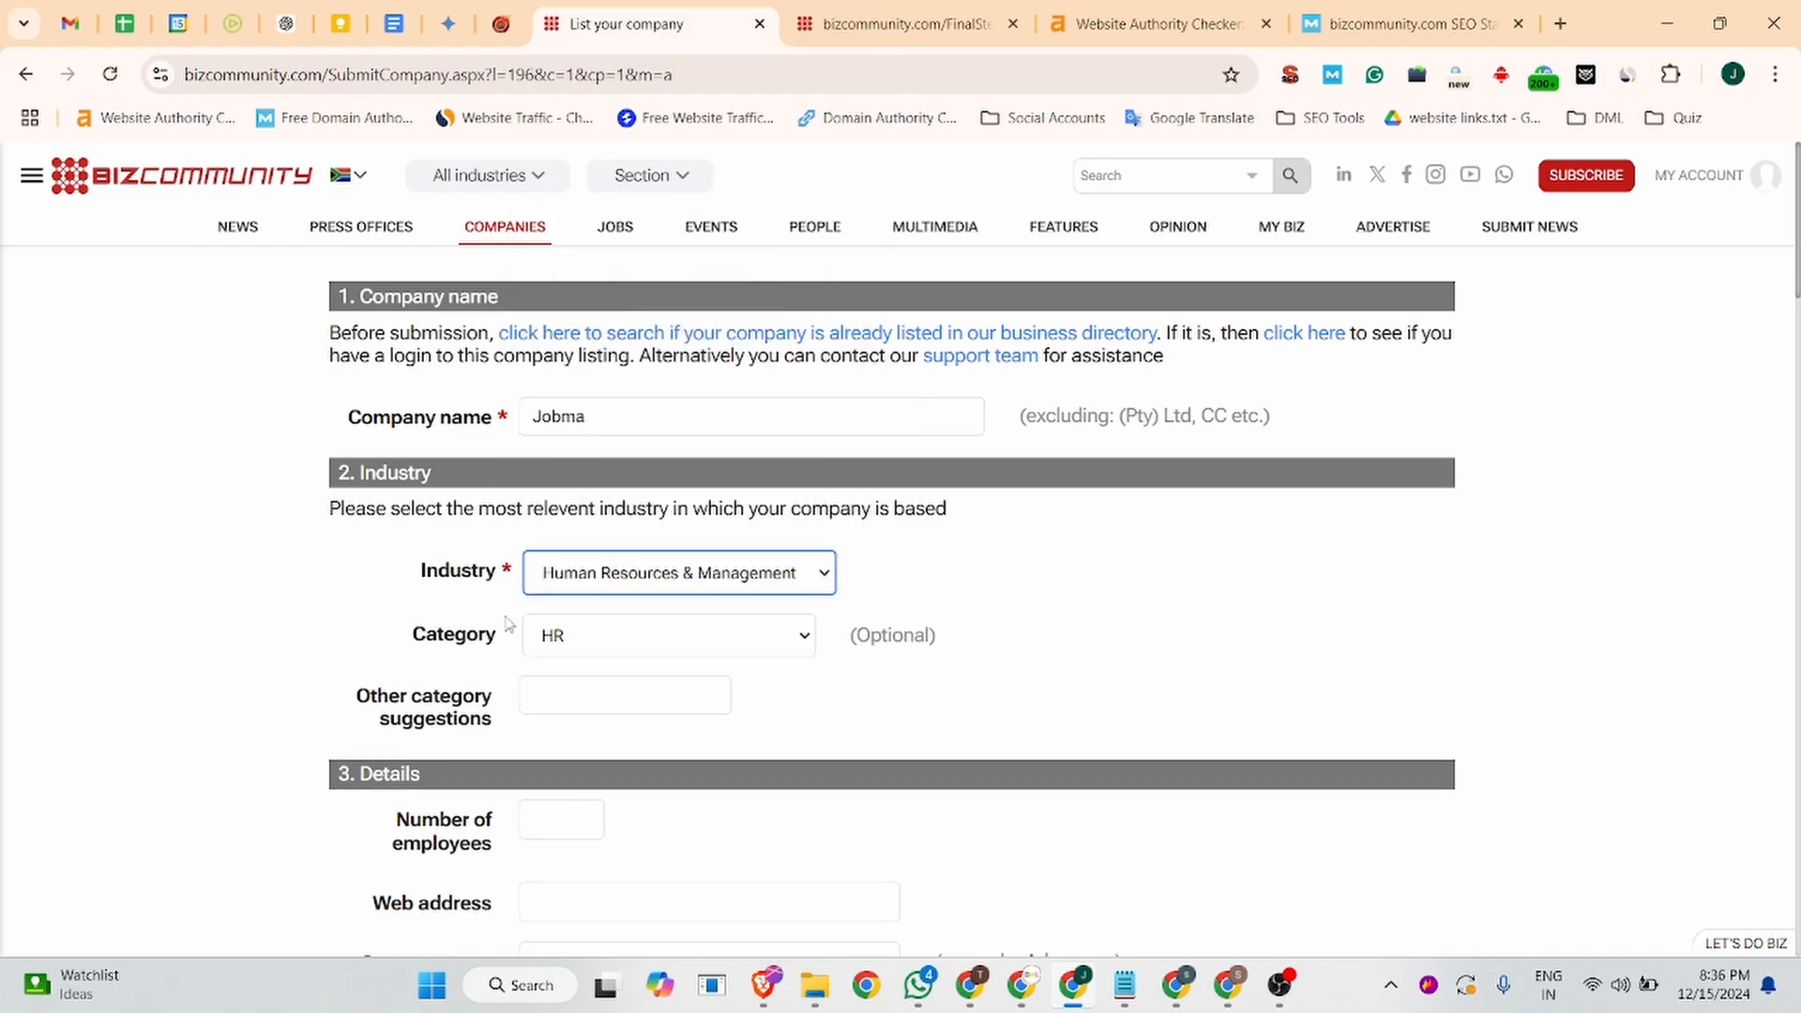
- Enter Virtual Interviewing Software as the other category suggestion
{"action": "scroll", "coordinate": [667, 675], "scroll_direction": "down", "scroll_amount": 2}
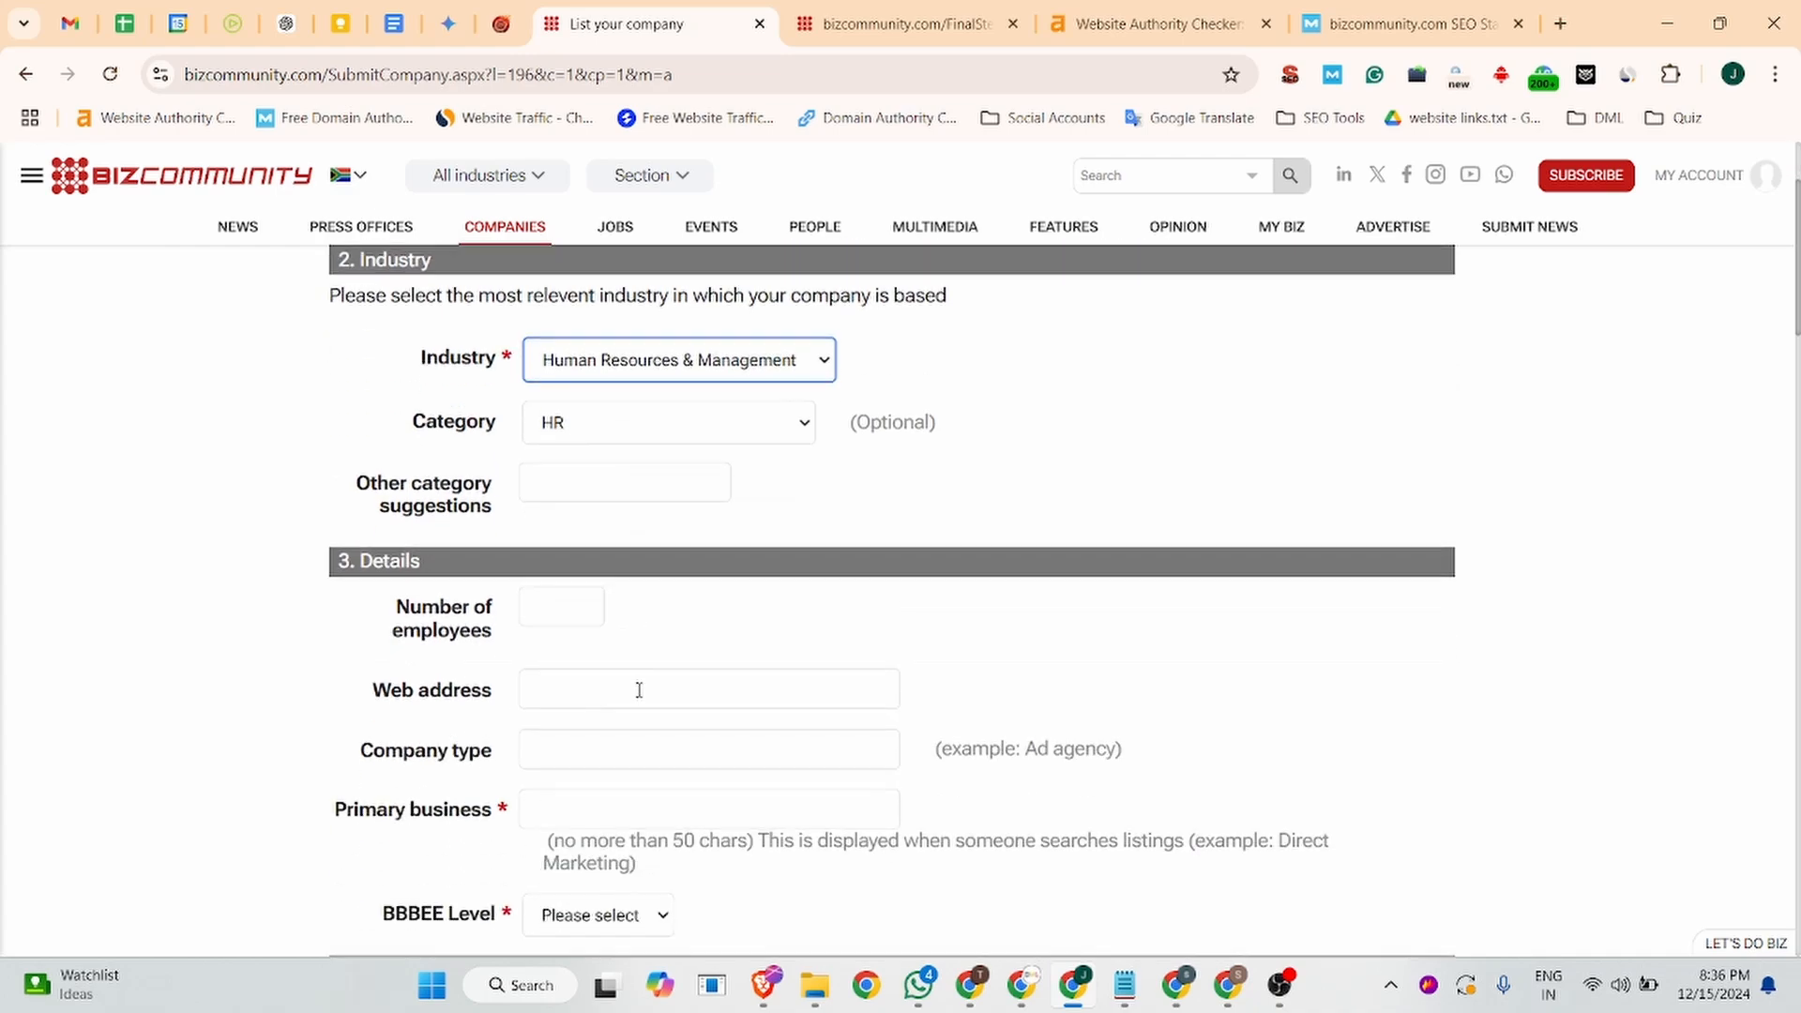
{"action": "left_click", "coordinate": [566, 460]}
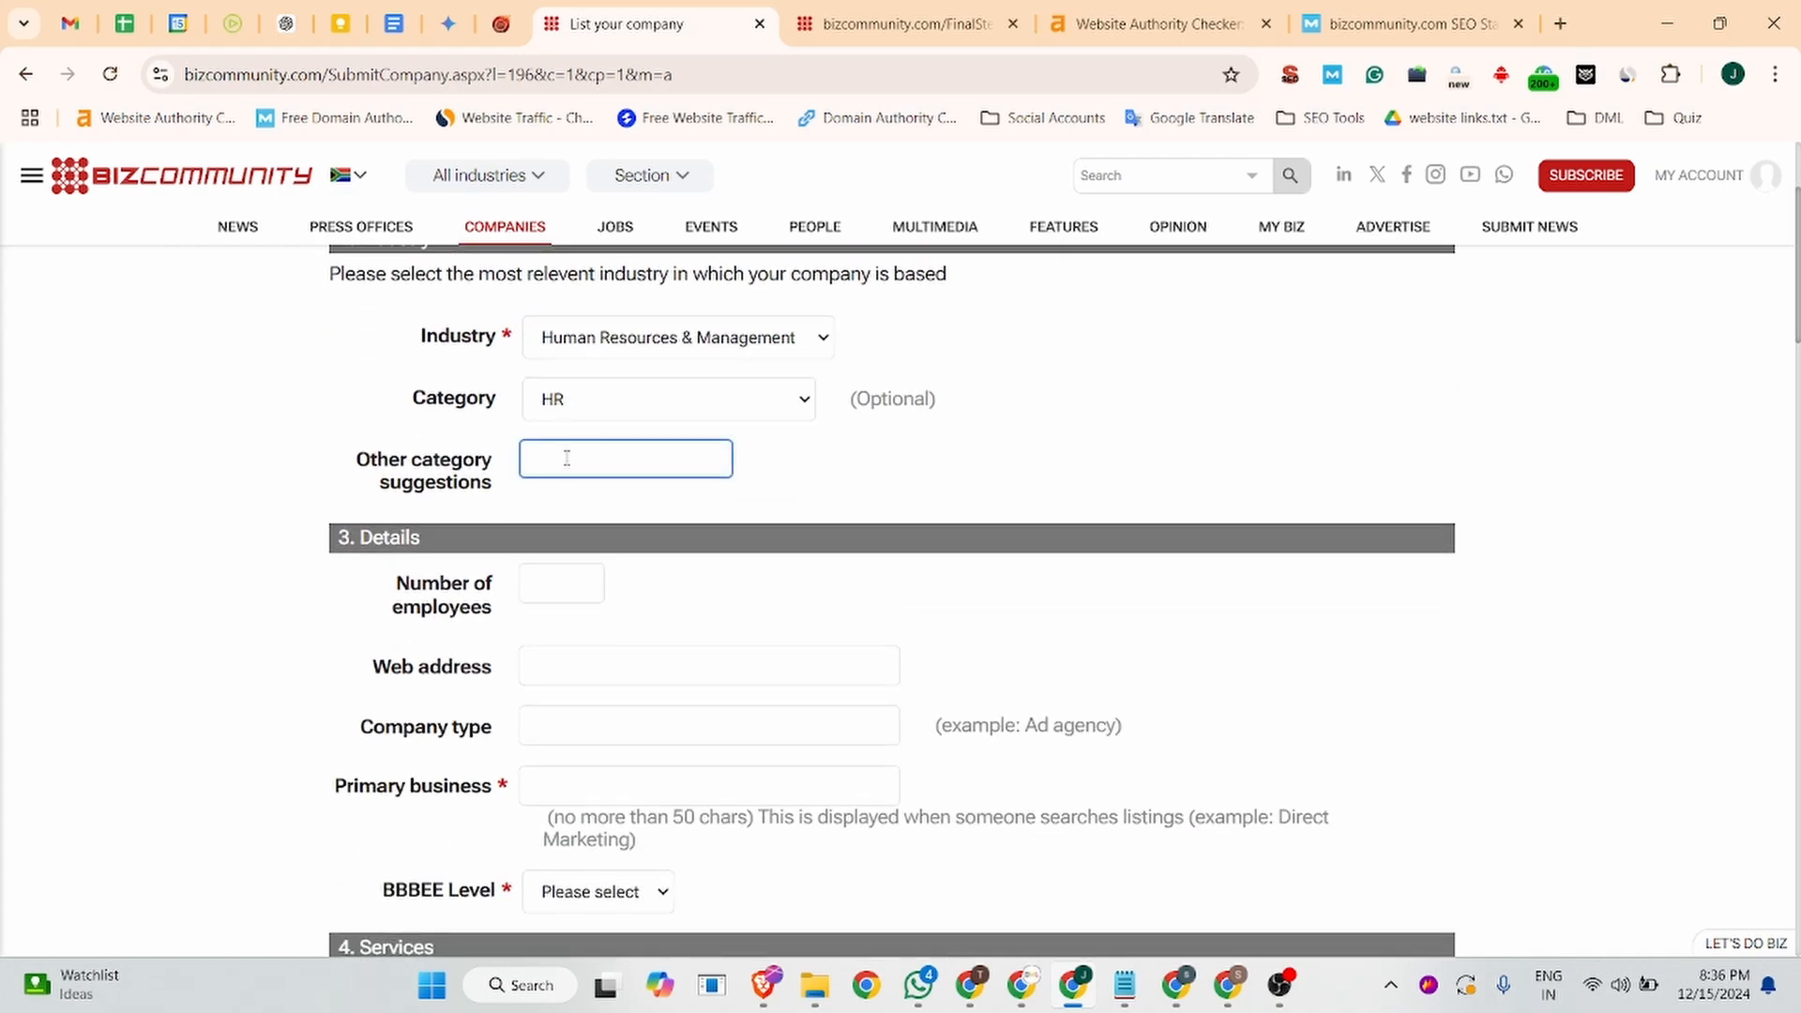
{"action": "type", "text": "Vid"}
{"action": "type", "text": "terview Soc"}
{"action": "key", "text": "BackSpace"}
{"action": "key", "text": "BackSpace"}
{"action": "key", "text": "BackSpace"}
{"action": "key", "text": "BackSpace"}
{"action": "key", "text": "BackSpace"}
{"action": "key", "text": "BackSpace"}
{"action": "key", "text": "BackSpace"}
{"action": "key", "text": "BackSpace"}
{"action": "key", "text": "BackSpace"}
{"action": "key", "text": "BackSpace"}
{"action": "key", "text": "BackSpace"}
{"action": "type", "text": "l In"}
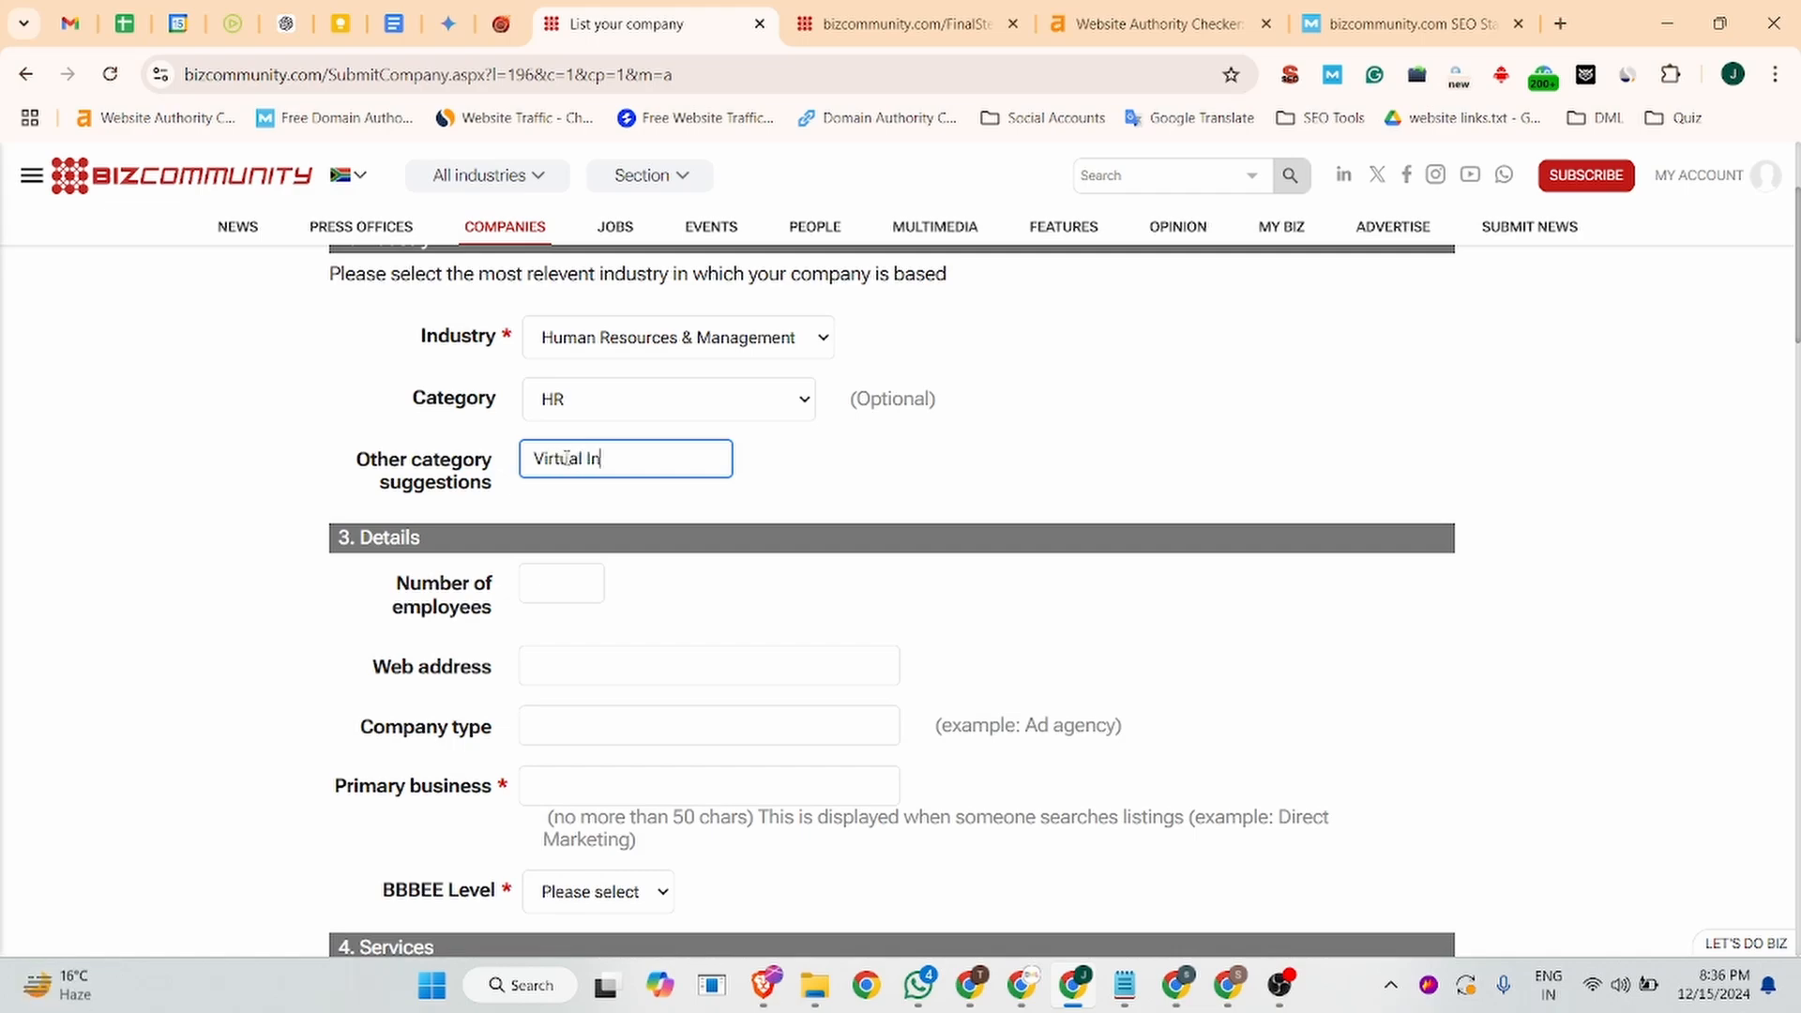
{"action": "type", "text": "terviewing Soft"}
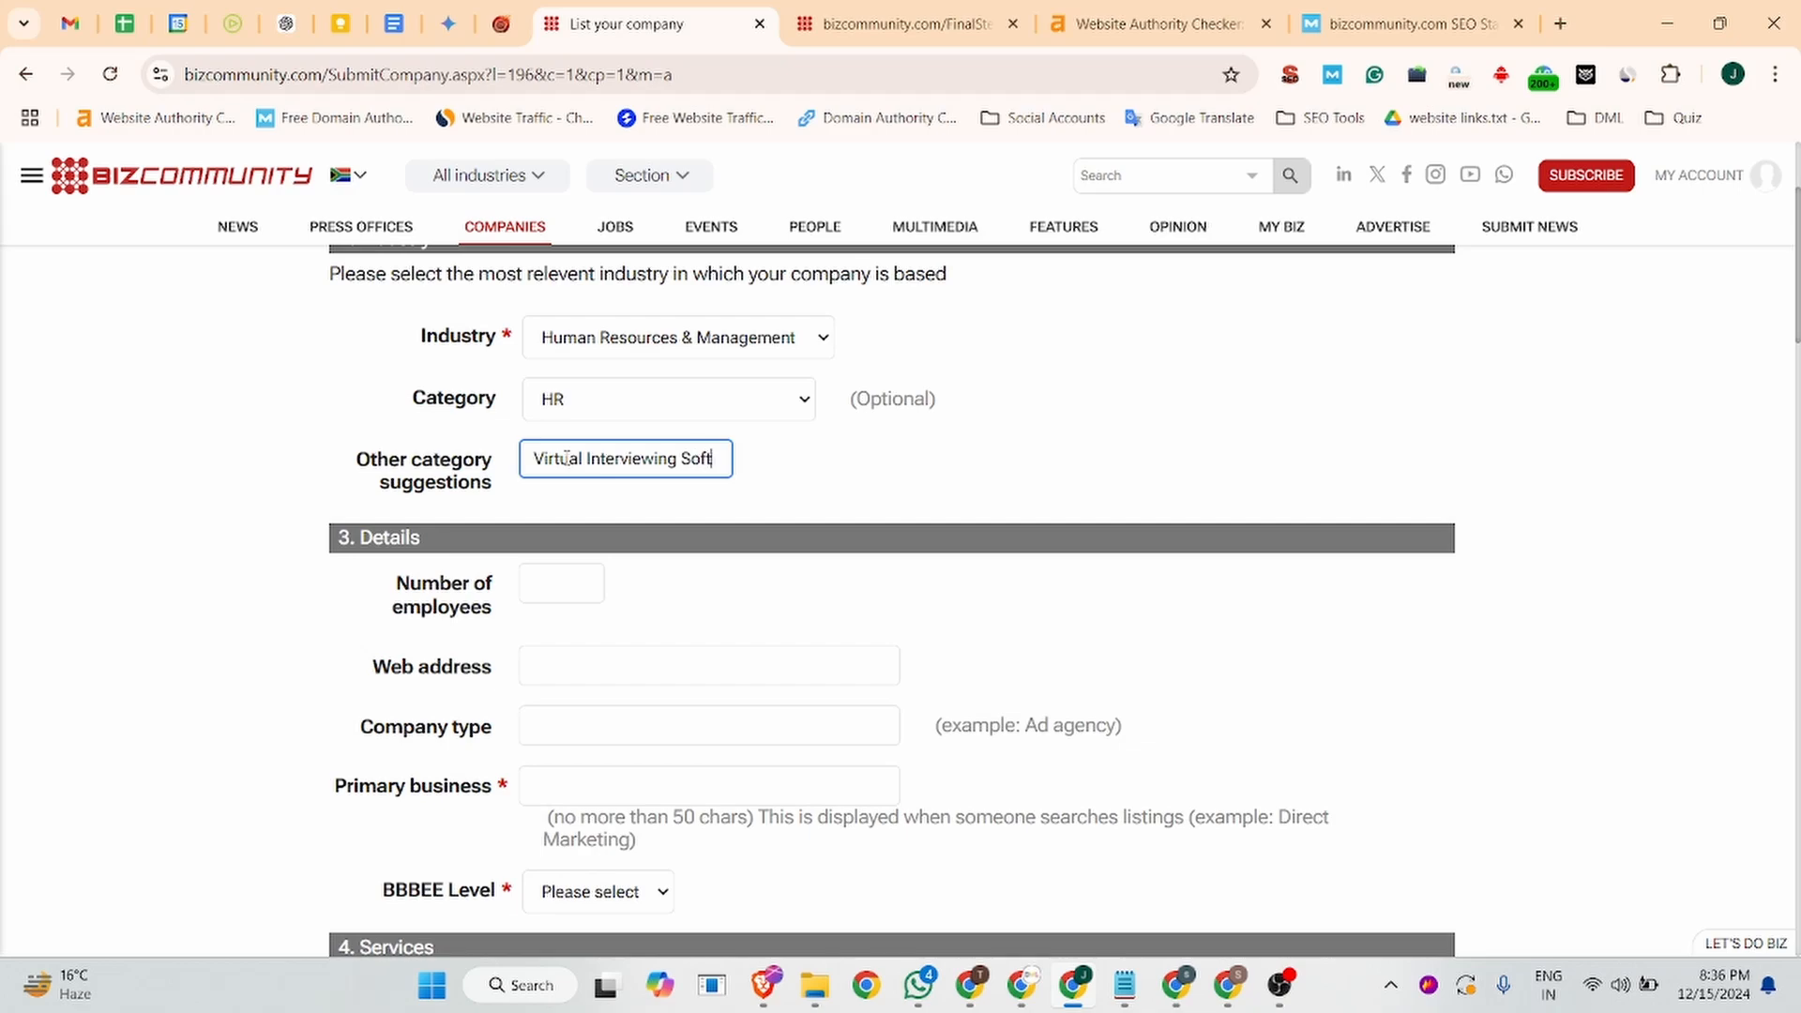
{"action": "type", "text": "ware"}
{"action": "scroll", "coordinate": [558, 450], "scroll_direction": "down", "scroll_amount": 3}
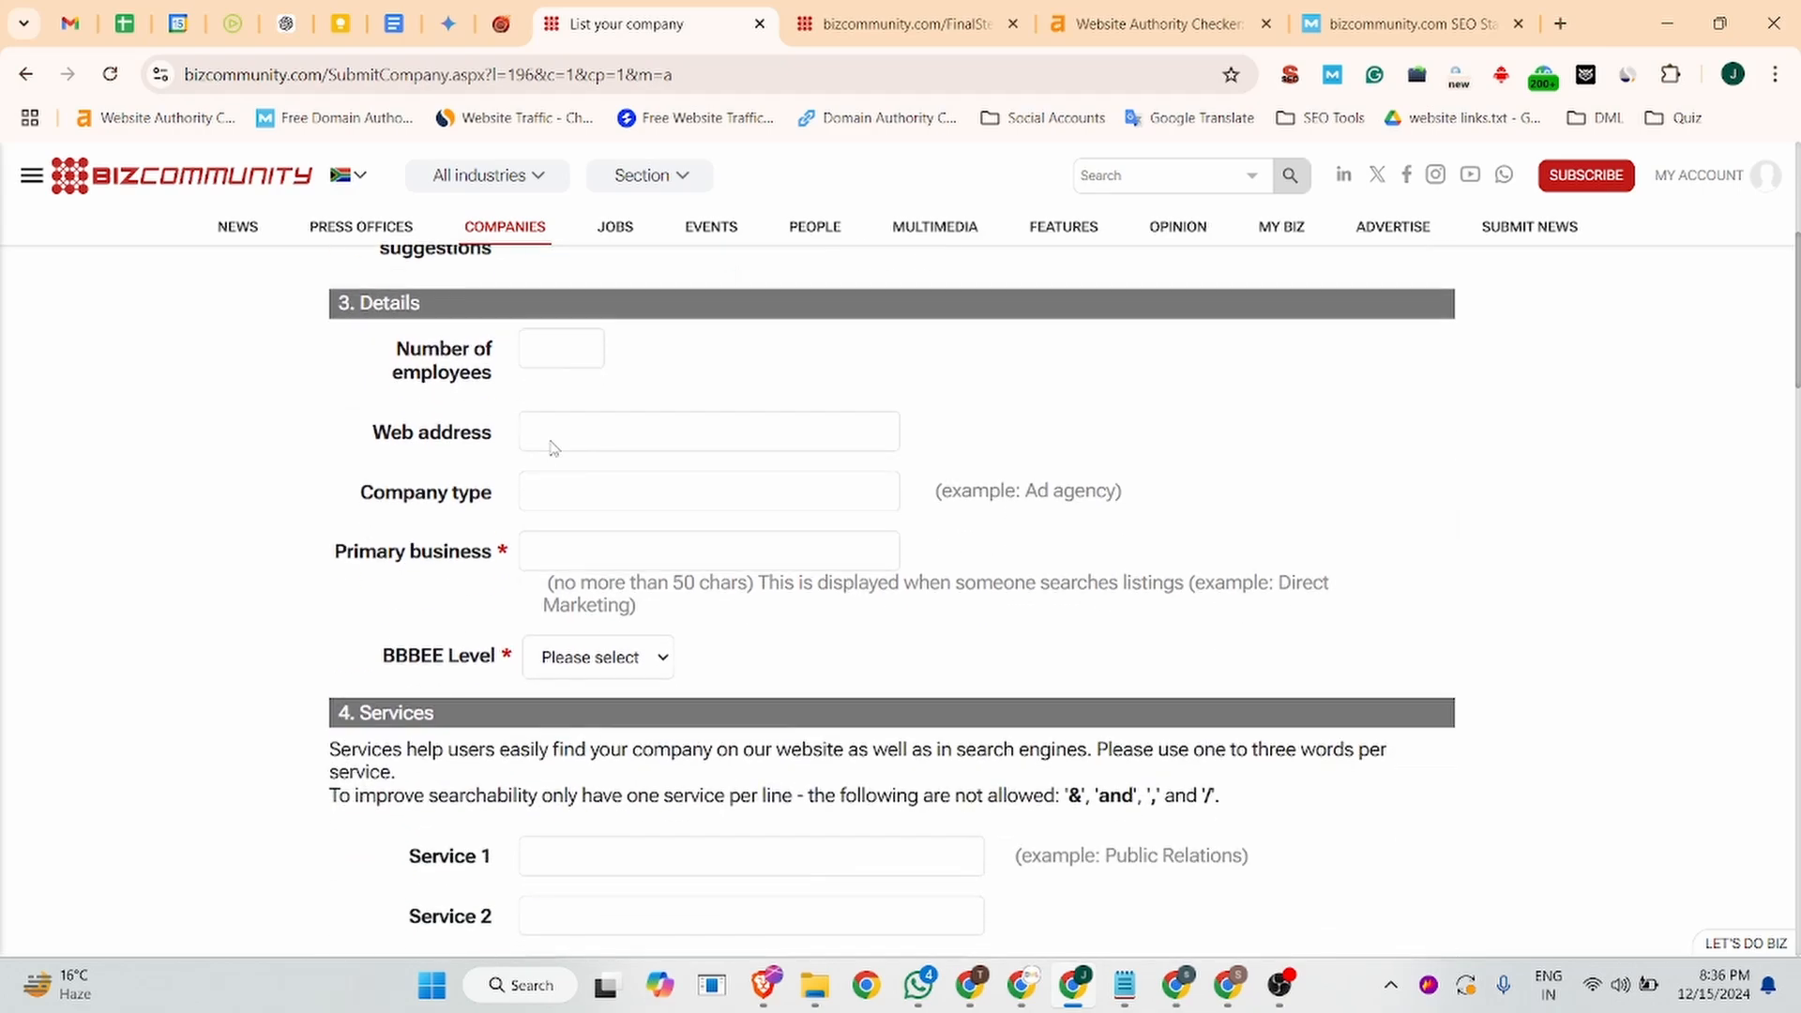
{"action": "left_click", "coordinate": [553, 354]}
{"action": "left_click", "coordinate": [572, 425]}
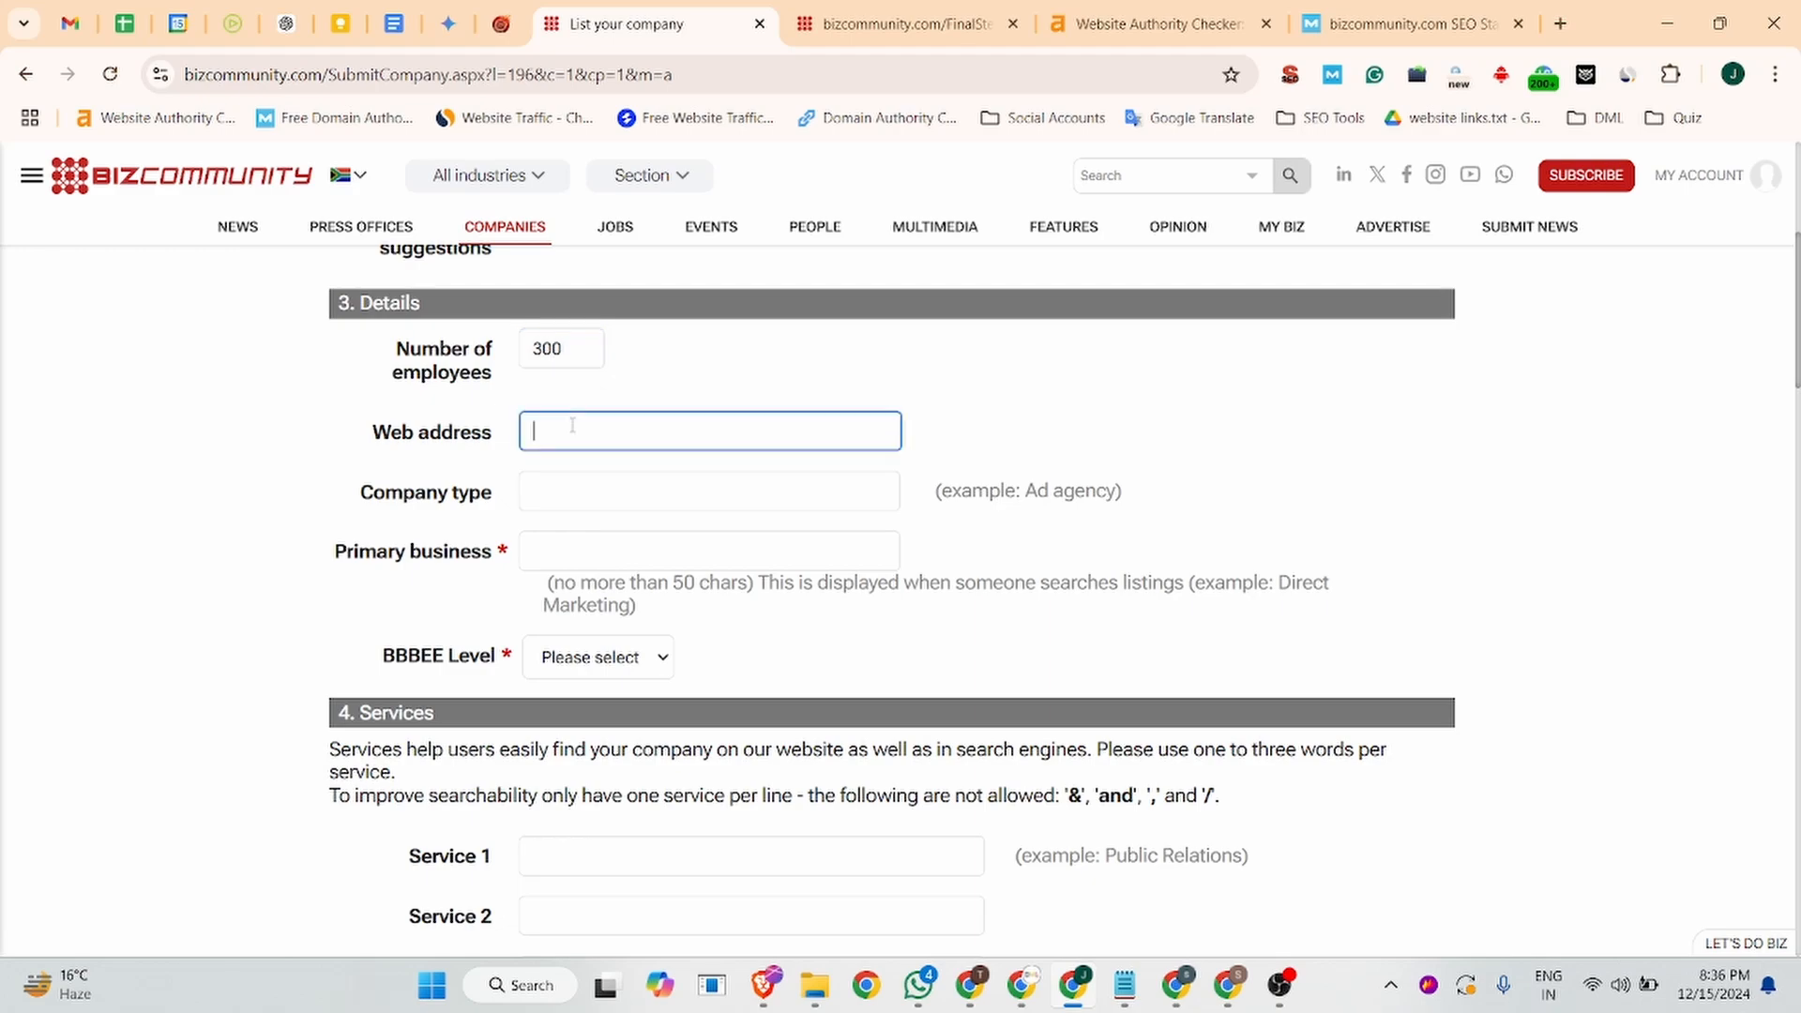
{"action": "scroll", "coordinate": [574, 432], "scroll_direction": "down", "scroll_amount": 12}
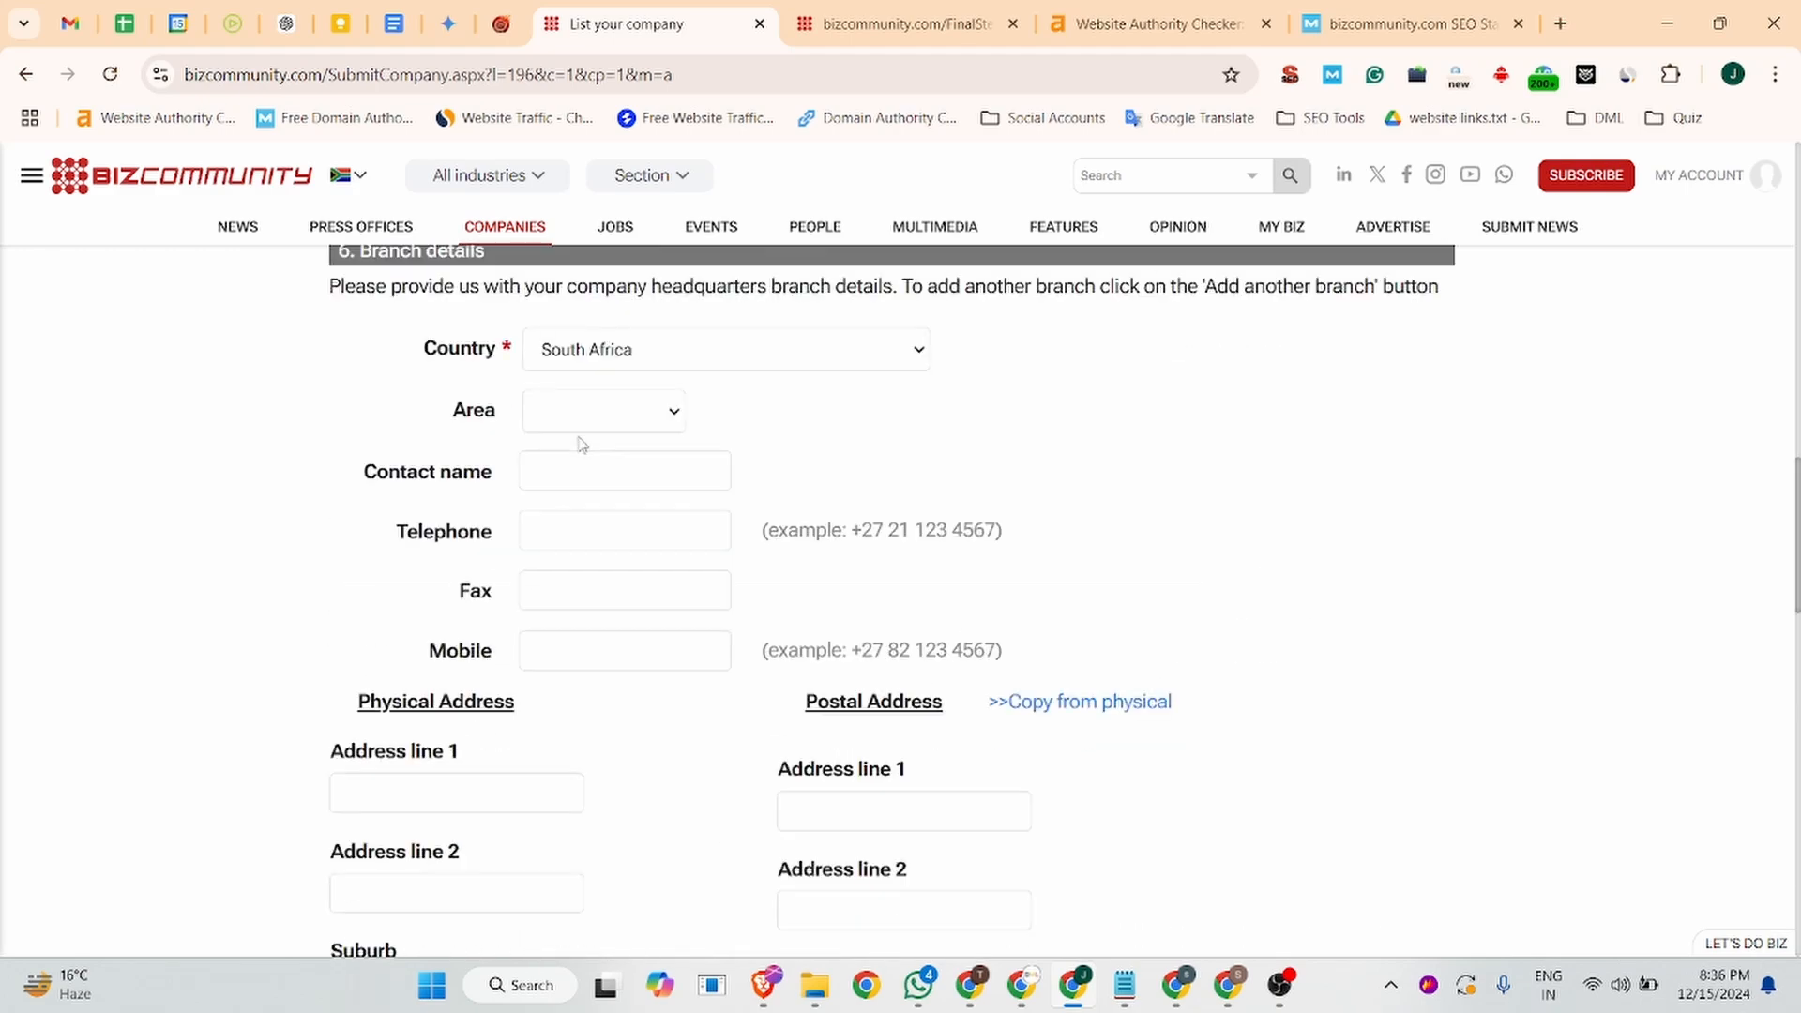
{"action": "scroll", "coordinate": [581, 444], "scroll_direction": "down", "scroll_amount": 3}
{"action": "scroll", "coordinate": [580, 444], "scroll_direction": "up", "scroll_amount": 4}
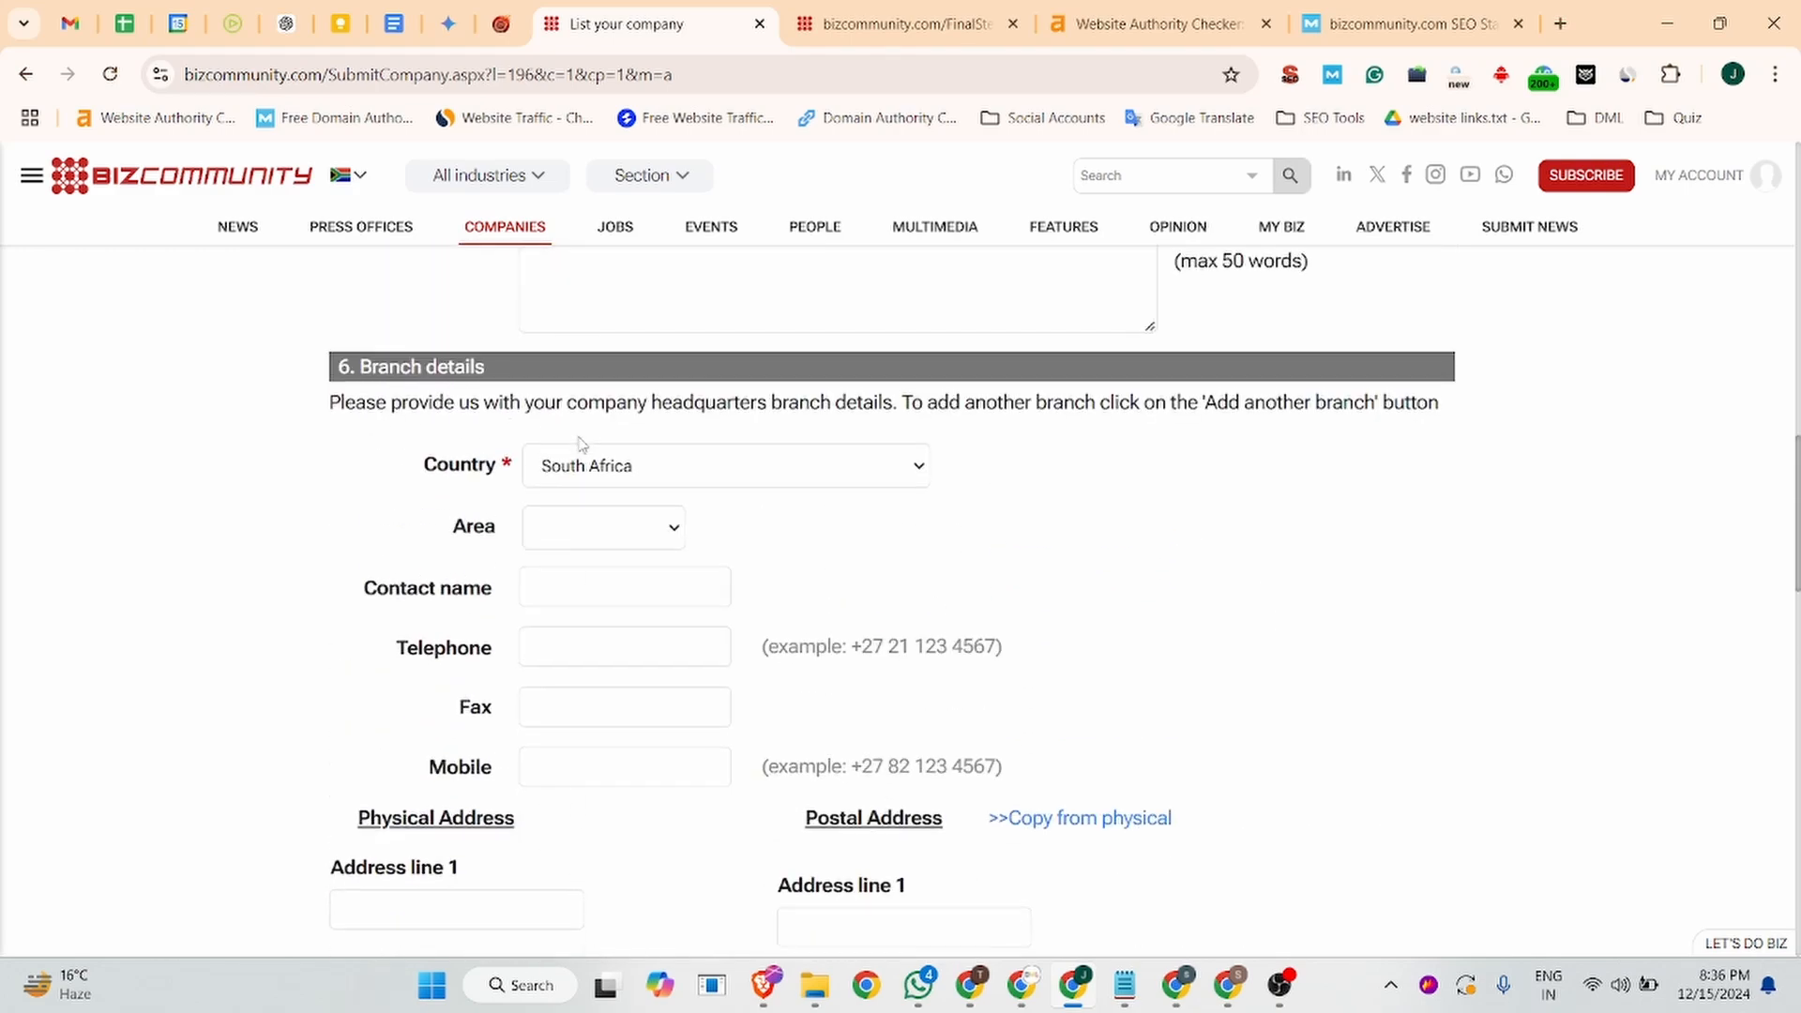
{"action": "scroll", "coordinate": [580, 443], "scroll_direction": "down", "scroll_amount": 15}
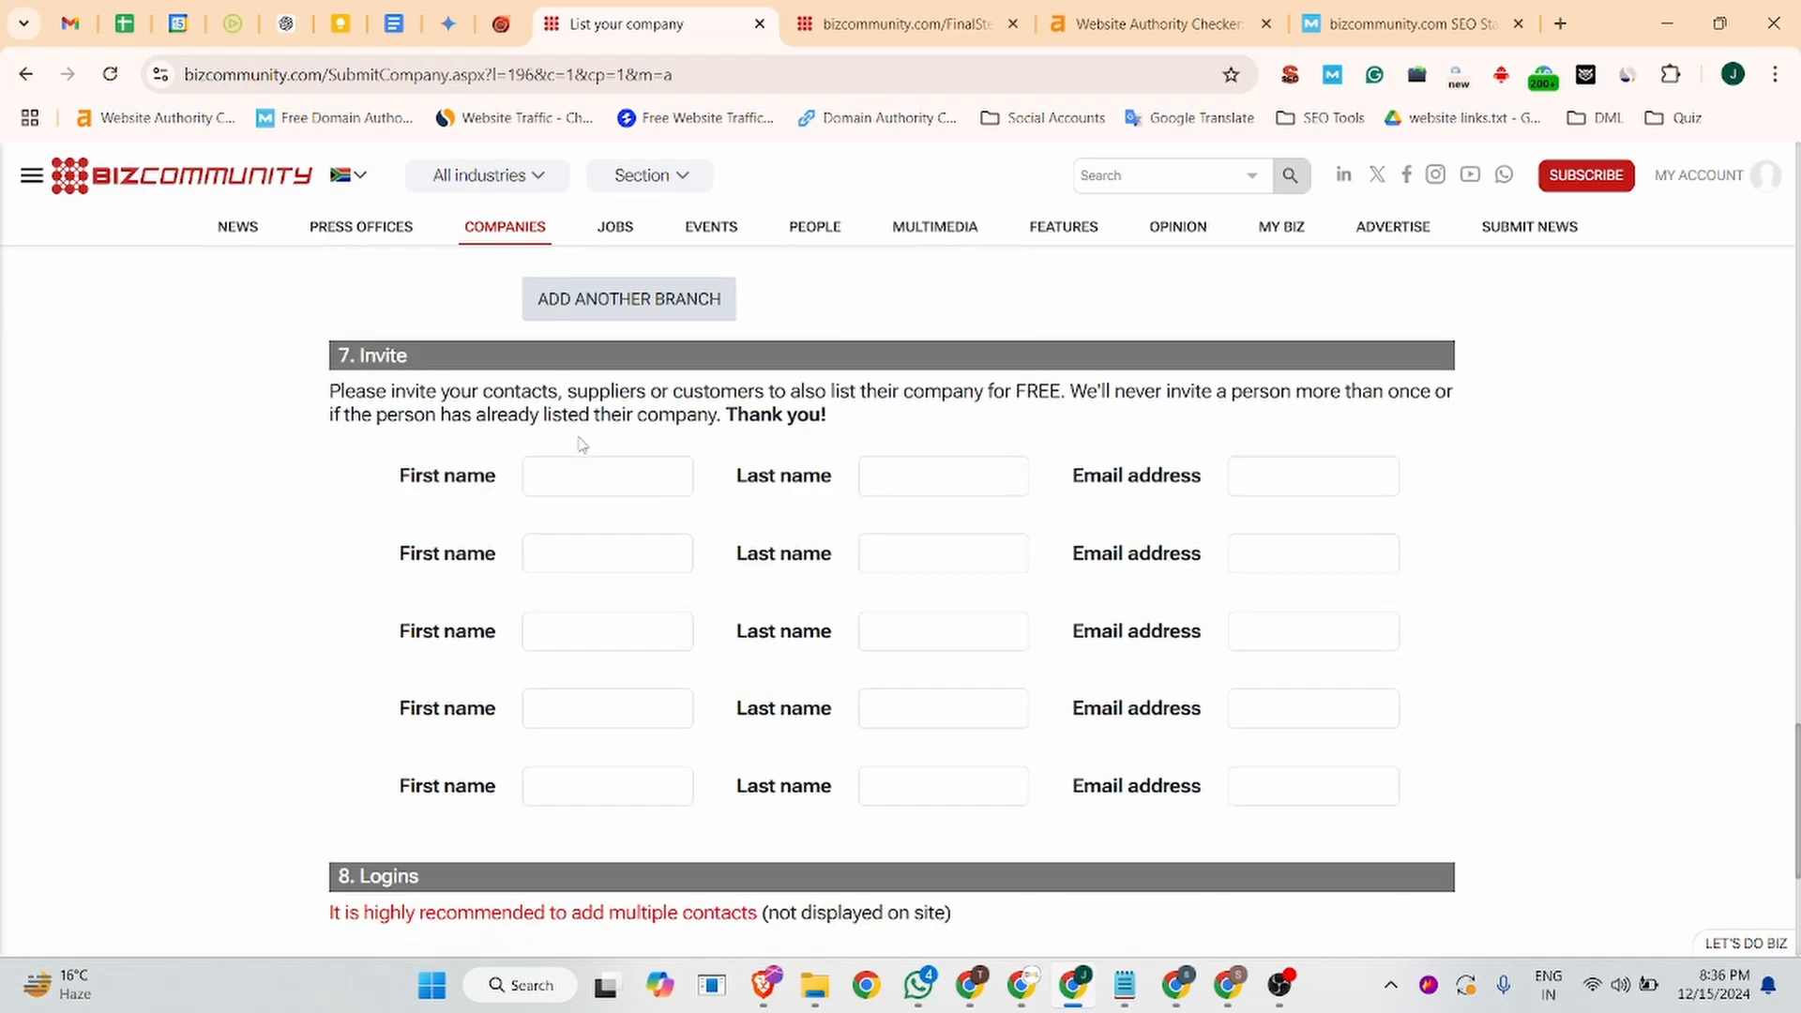
{"action": "scroll", "coordinate": [580, 444], "scroll_direction": "up", "scroll_amount": 9}
{"action": "scroll", "coordinate": [582, 443], "scroll_direction": "up", "scroll_amount": 12}
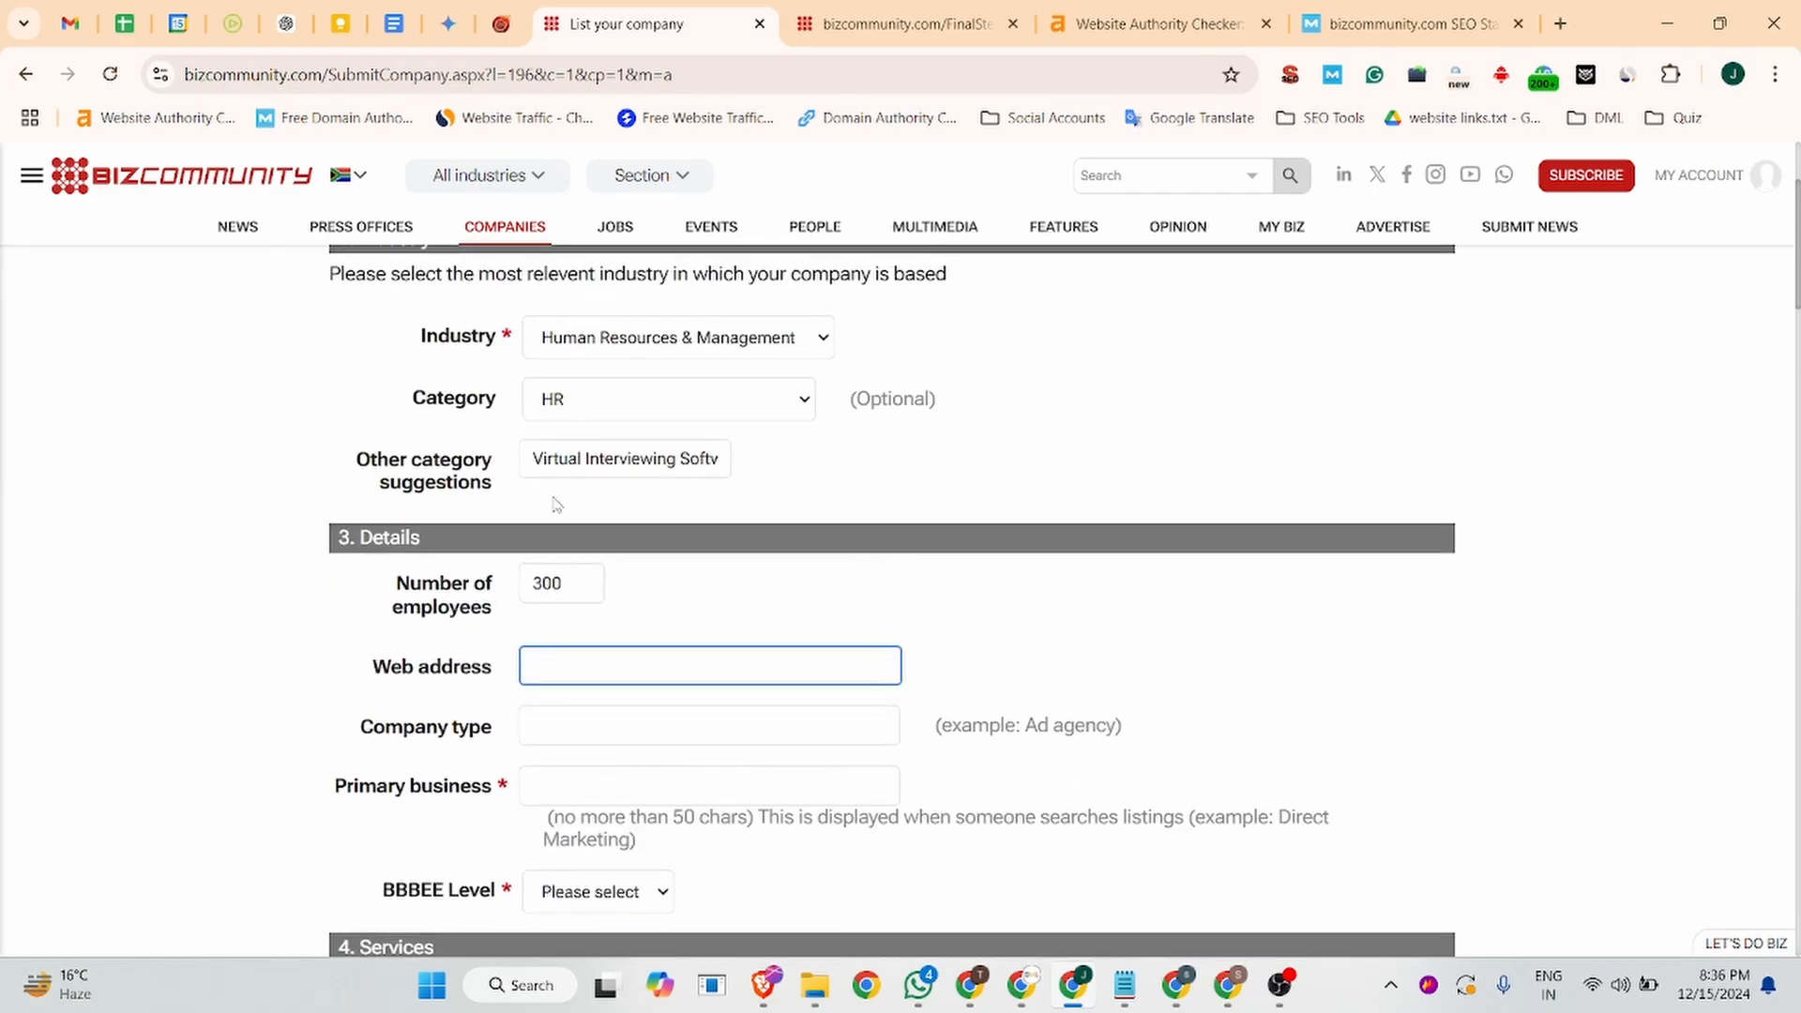
{"action": "left_click", "coordinate": [233, 23]}
{"action": "left_click_drag", "start_coordinate": [272, 75], "coordinate": [211, 82]}
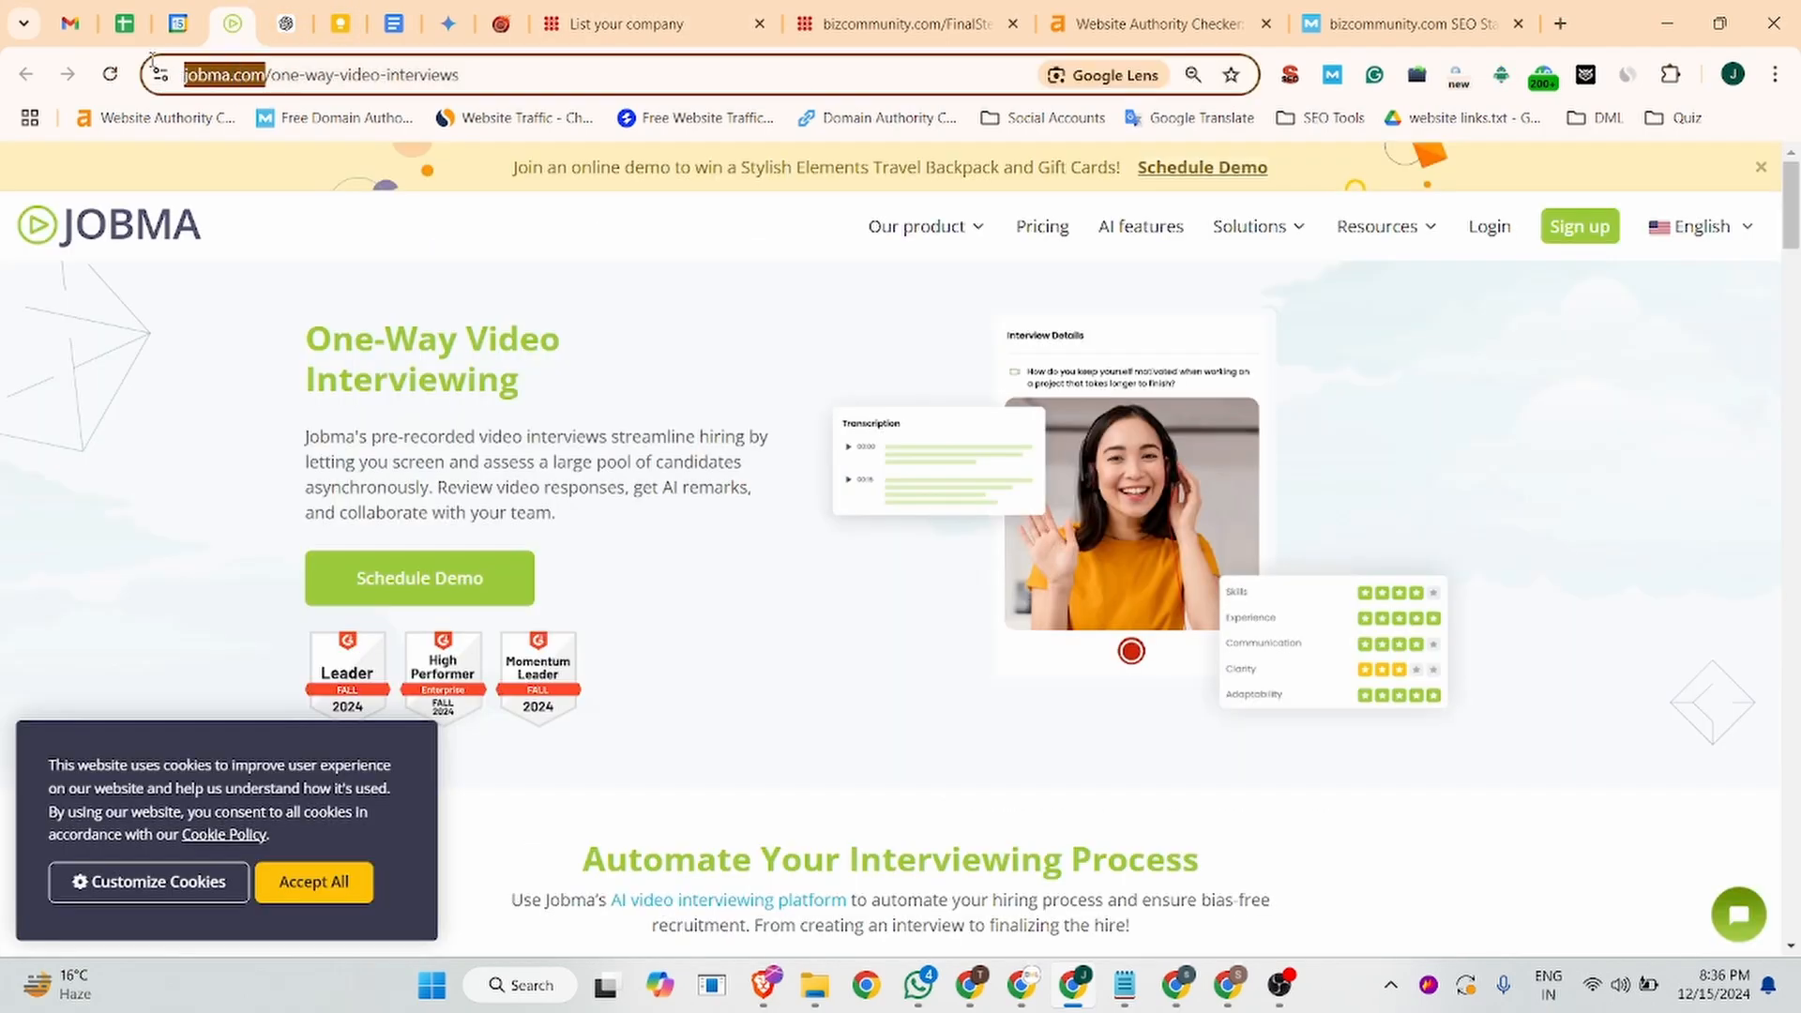
{"action": "key", "text": "ctrl+c"}
{"action": "left_click", "coordinate": [638, 24]}
{"action": "key", "text": "ctrl+v"}
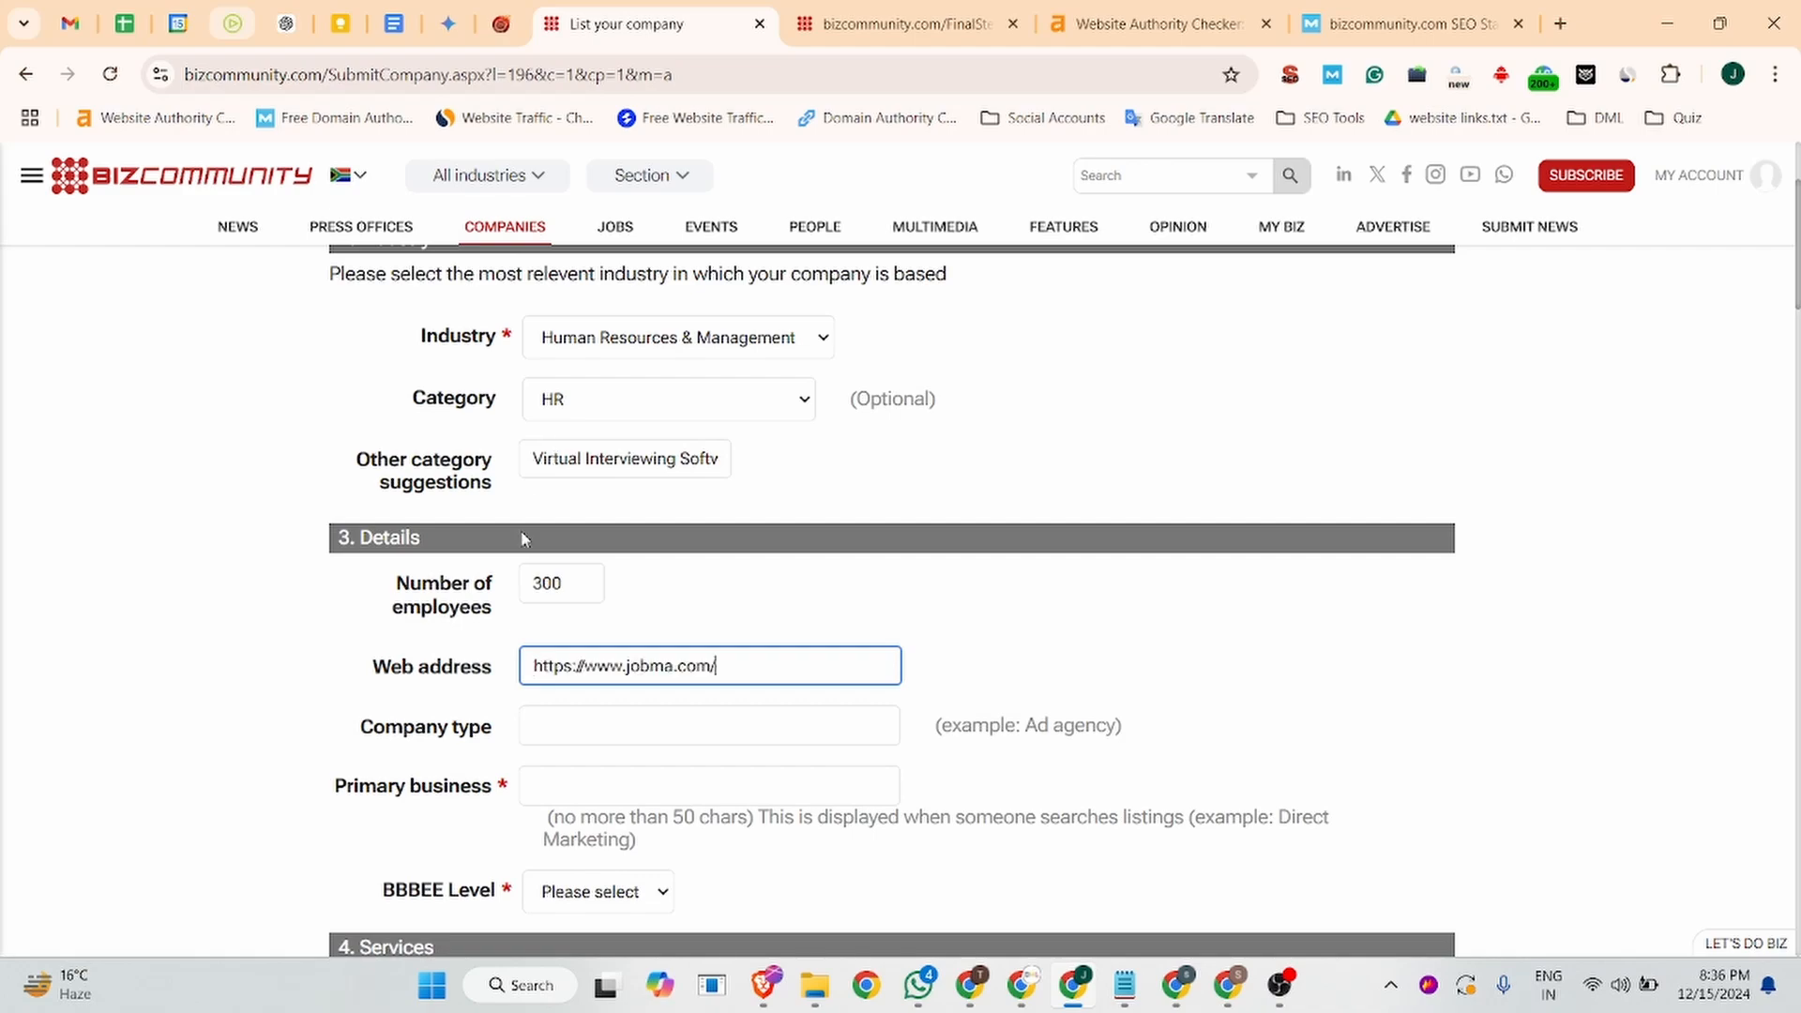
- Enter Jobma as the company type and Video Interview Software as the primary business
{"action": "scroll", "coordinate": [634, 556], "scroll_direction": "down", "scroll_amount": 3}
{"action": "left_click", "coordinate": [576, 498]}
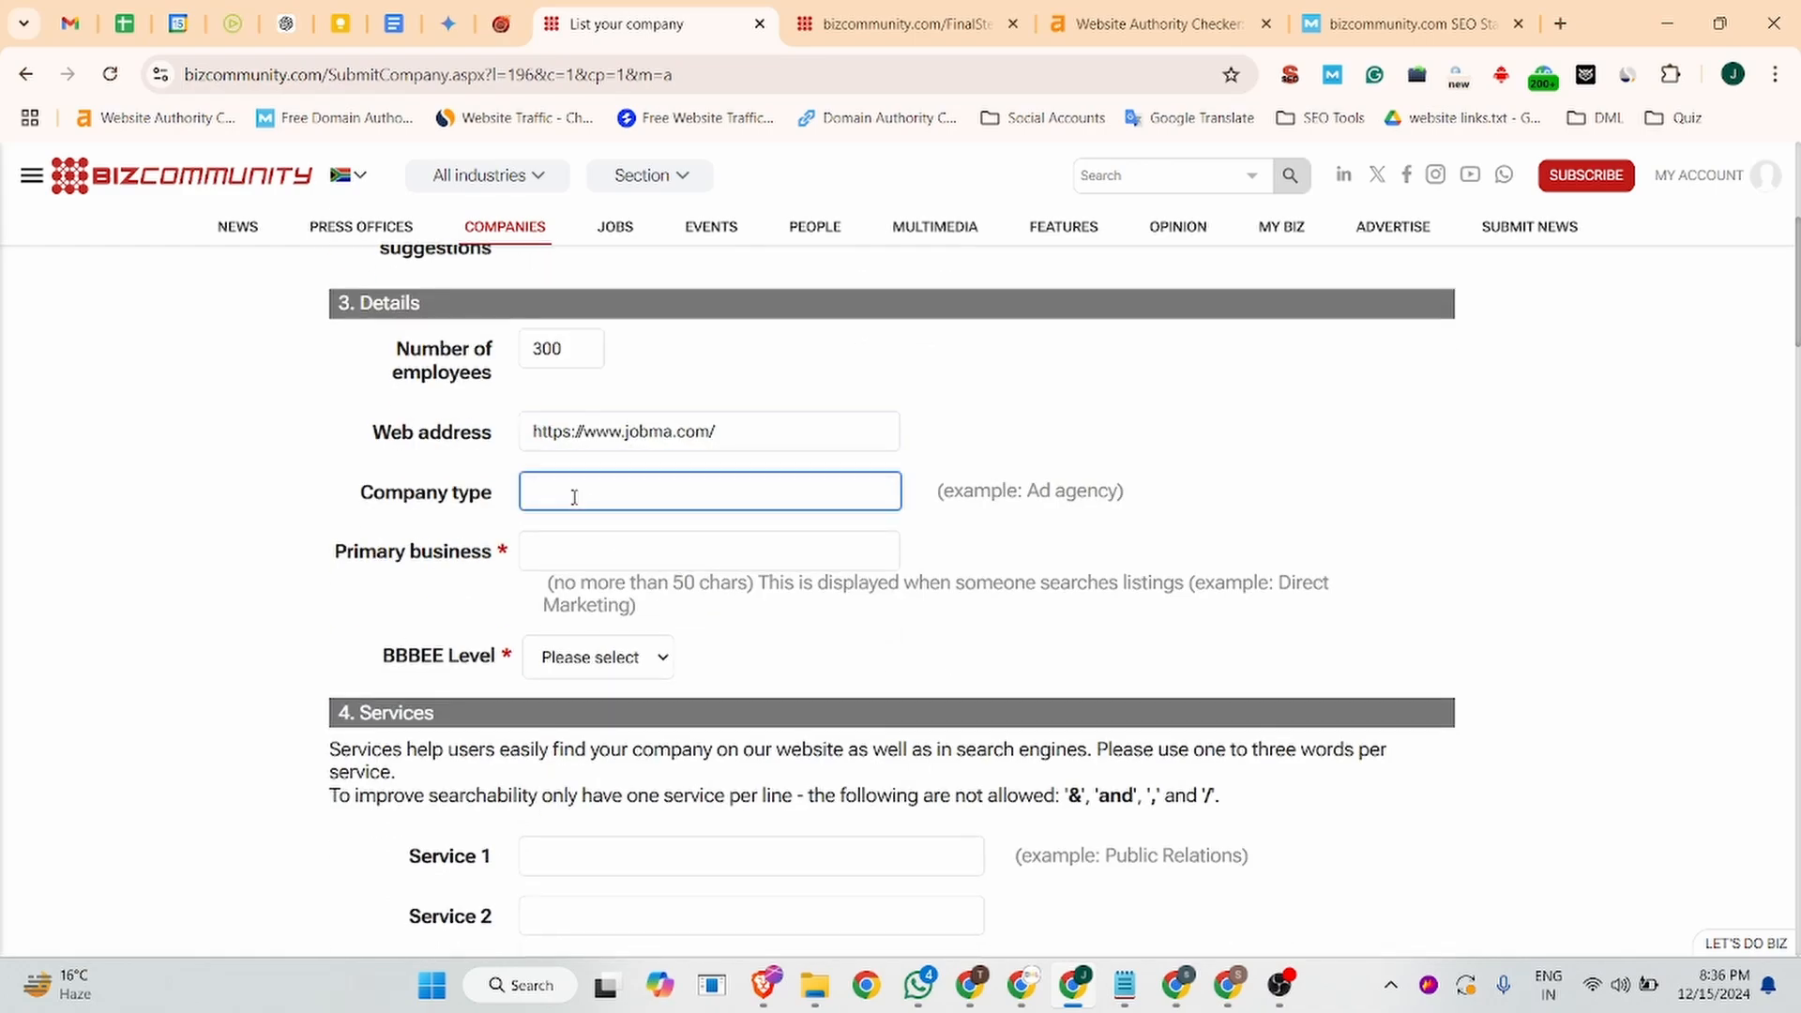
{"action": "type", "text": "Jobma"}
{"action": "left_click", "coordinate": [597, 542]}
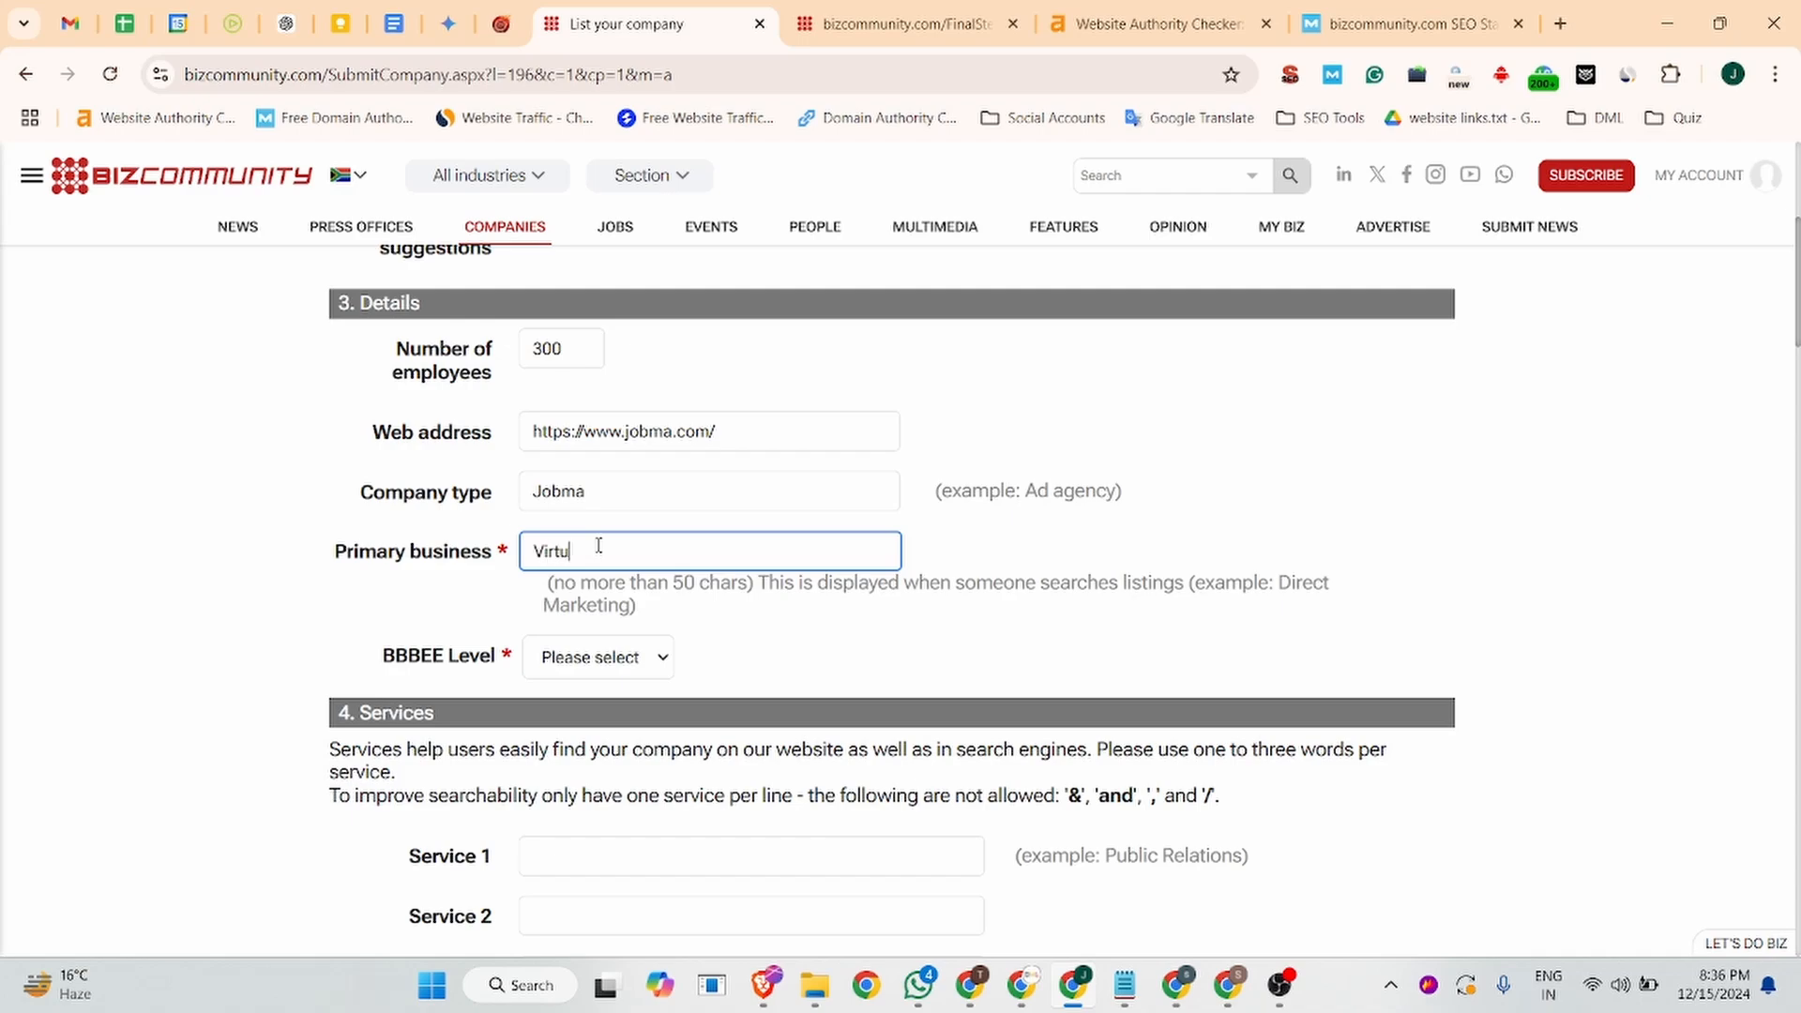
{"action": "type", "text": "Virtual"}
{"action": "key", "text": "BackSpace"}
{"action": "key", "text": "BackSpace"}
{"action": "key", "text": "BackSpace"}
{"action": "key", "text": "BackSpace"}
{"action": "key", "text": "BackSpace"}
{"action": "key", "text": "BackSpace"}
{"action": "key", "text": "BackSpace"}
{"action": "type", "text": "Video Interview Softwa"}
- Set the company's BBBEE level to 4
{"action": "scroll", "coordinate": [598, 547], "scroll_direction": "down", "scroll_amount": 2}
{"action": "left_click", "coordinate": [597, 423]}
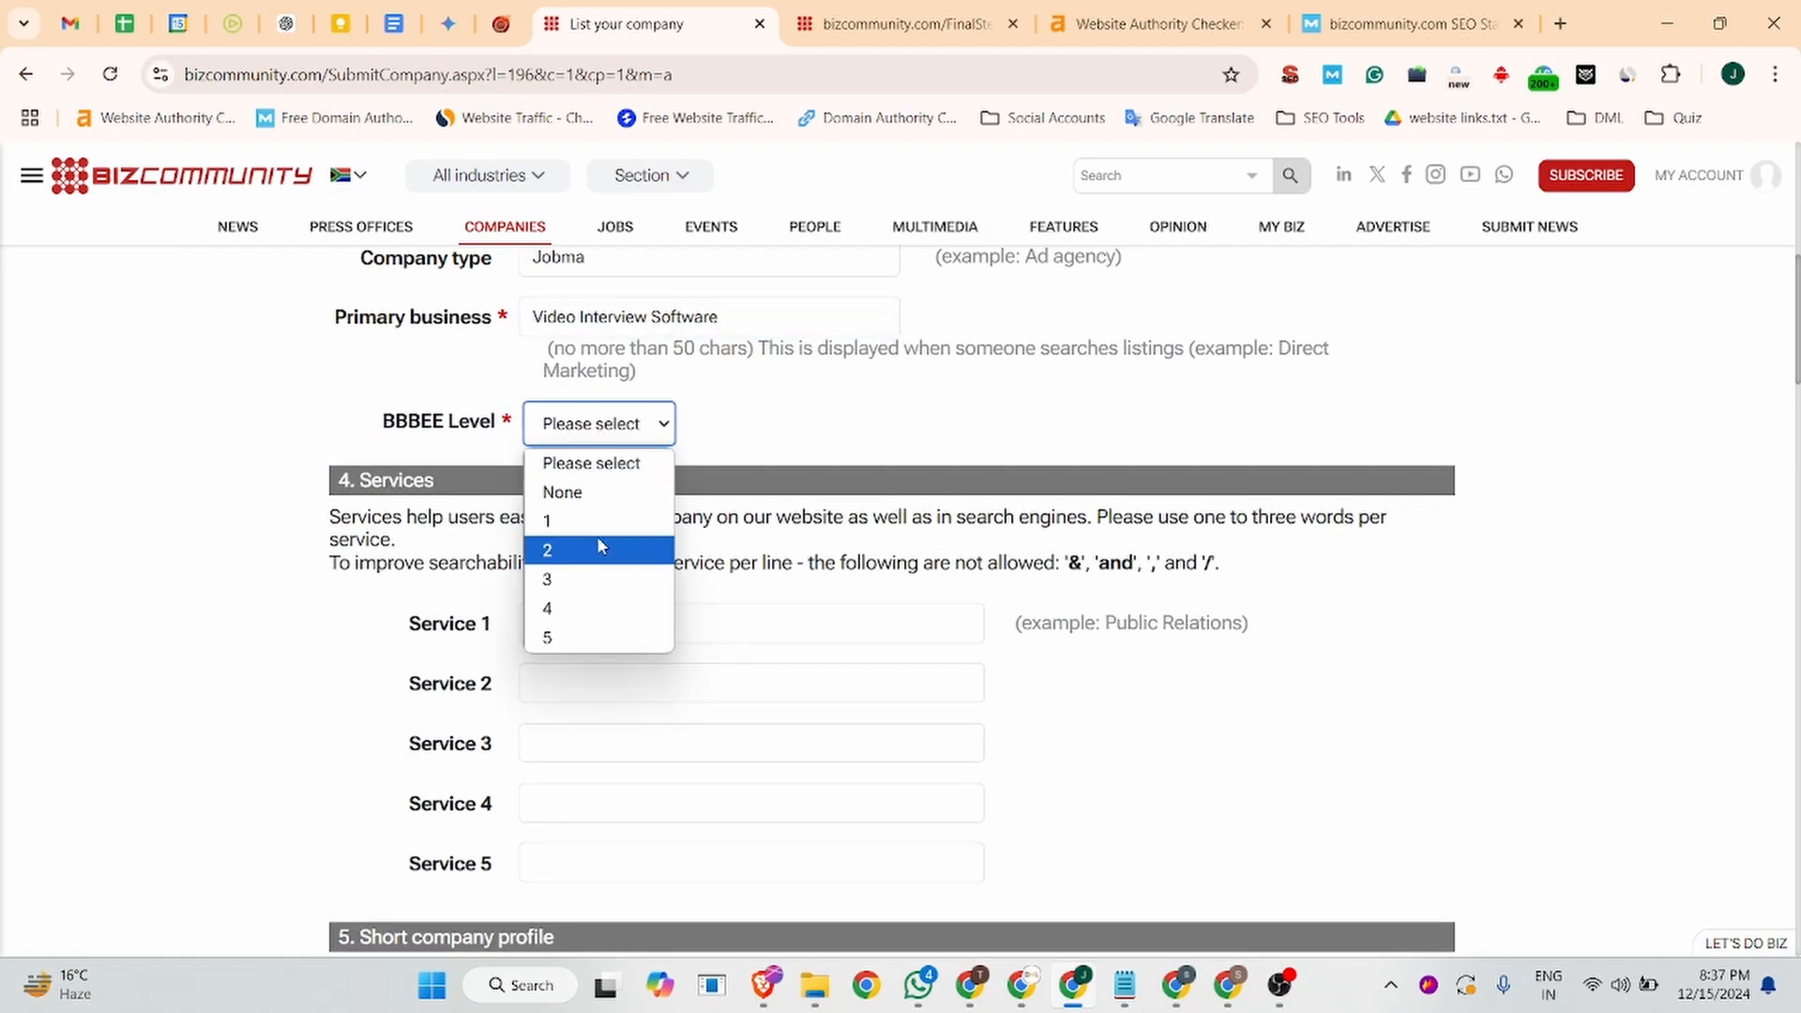
{"action": "left_click", "coordinate": [601, 603]}
- Copy the words One-Way and Interviewing separately from the heading of Jobma's one-way video interviews page for the first service
{"action": "scroll", "coordinate": [601, 603], "scroll_direction": "down", "scroll_amount": 2}
{"action": "left_click", "coordinate": [594, 382]}
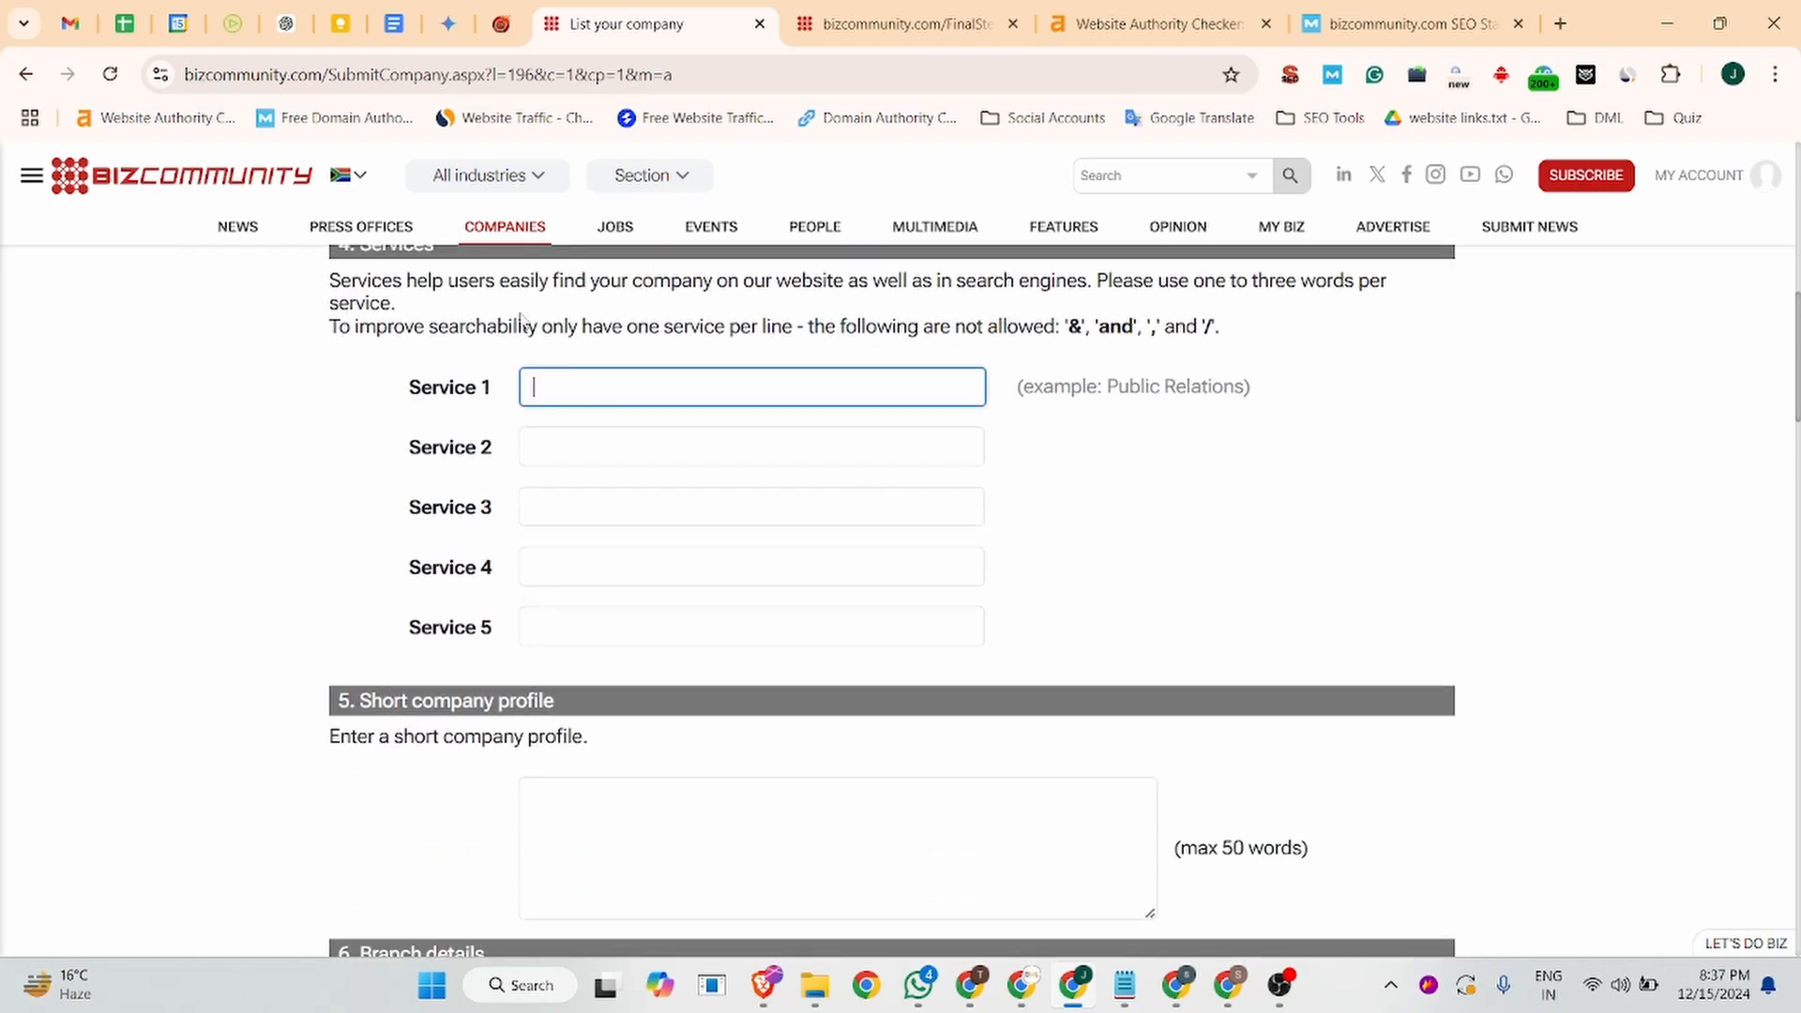
{"action": "left_click", "coordinate": [232, 23]}
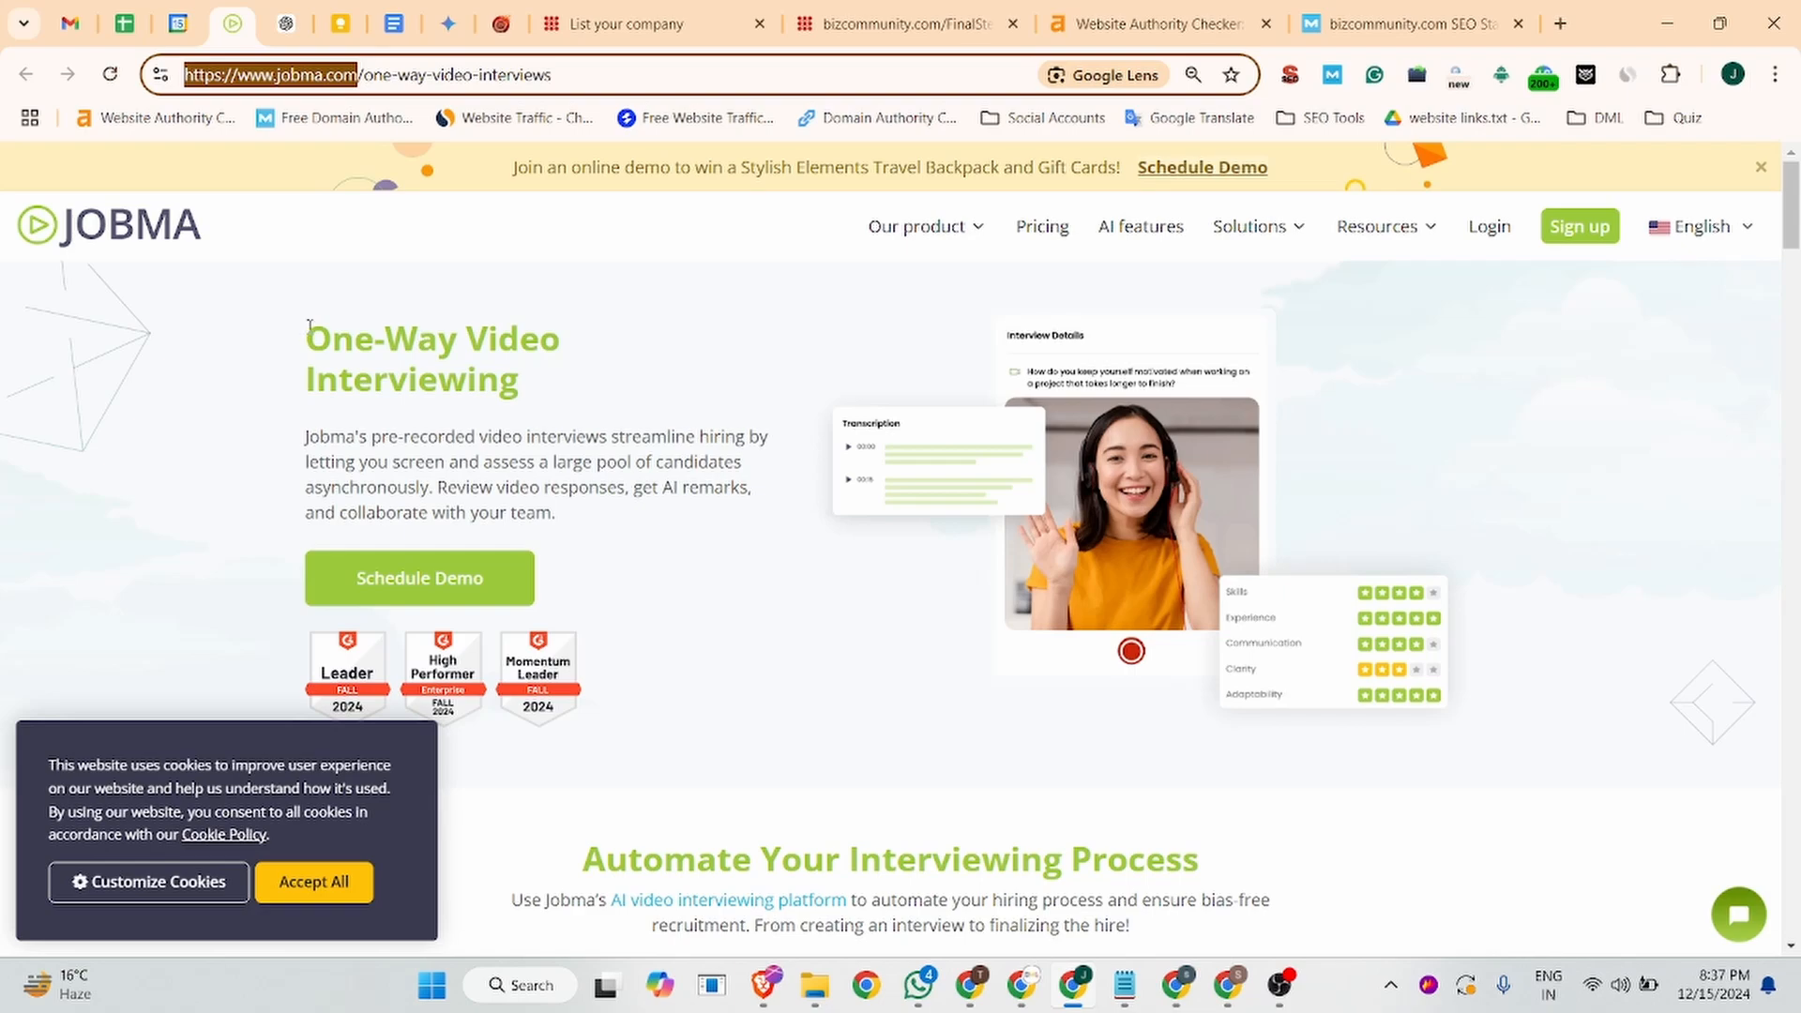
{"action": "left_click_drag", "start_coordinate": [310, 325], "coordinate": [457, 343]}
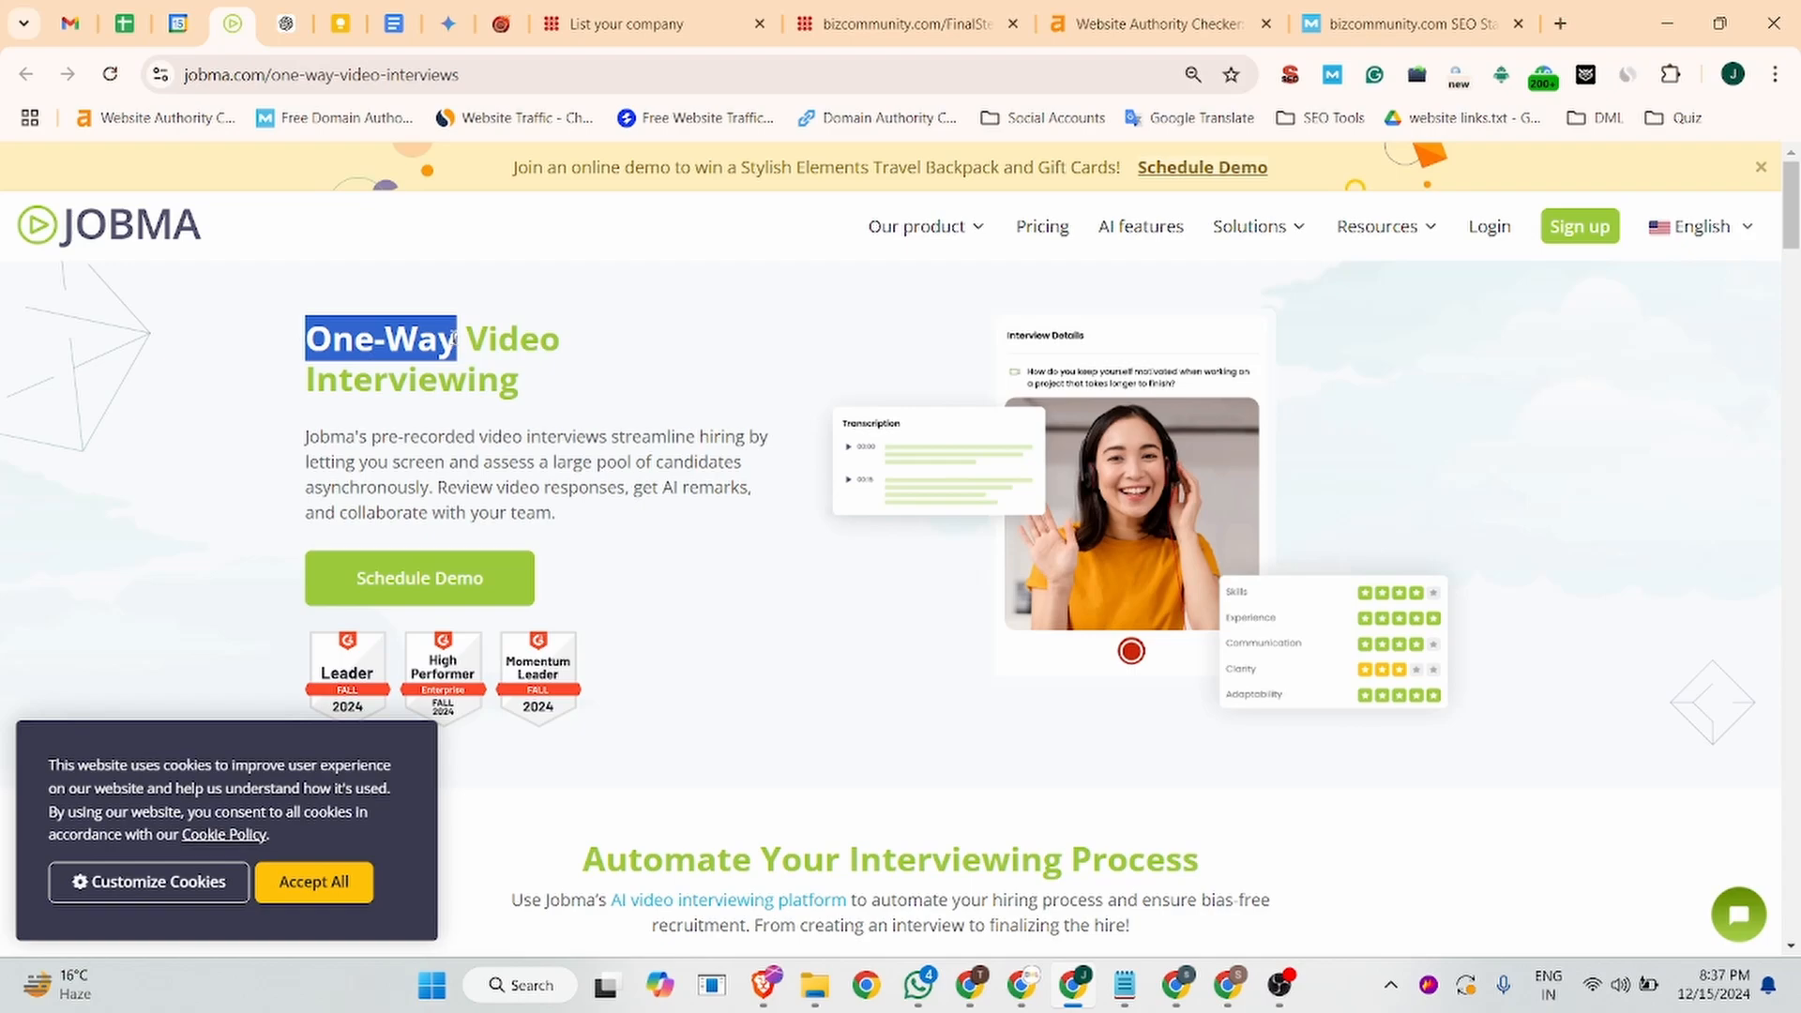
{"action": "left_click", "coordinate": [278, 413]}
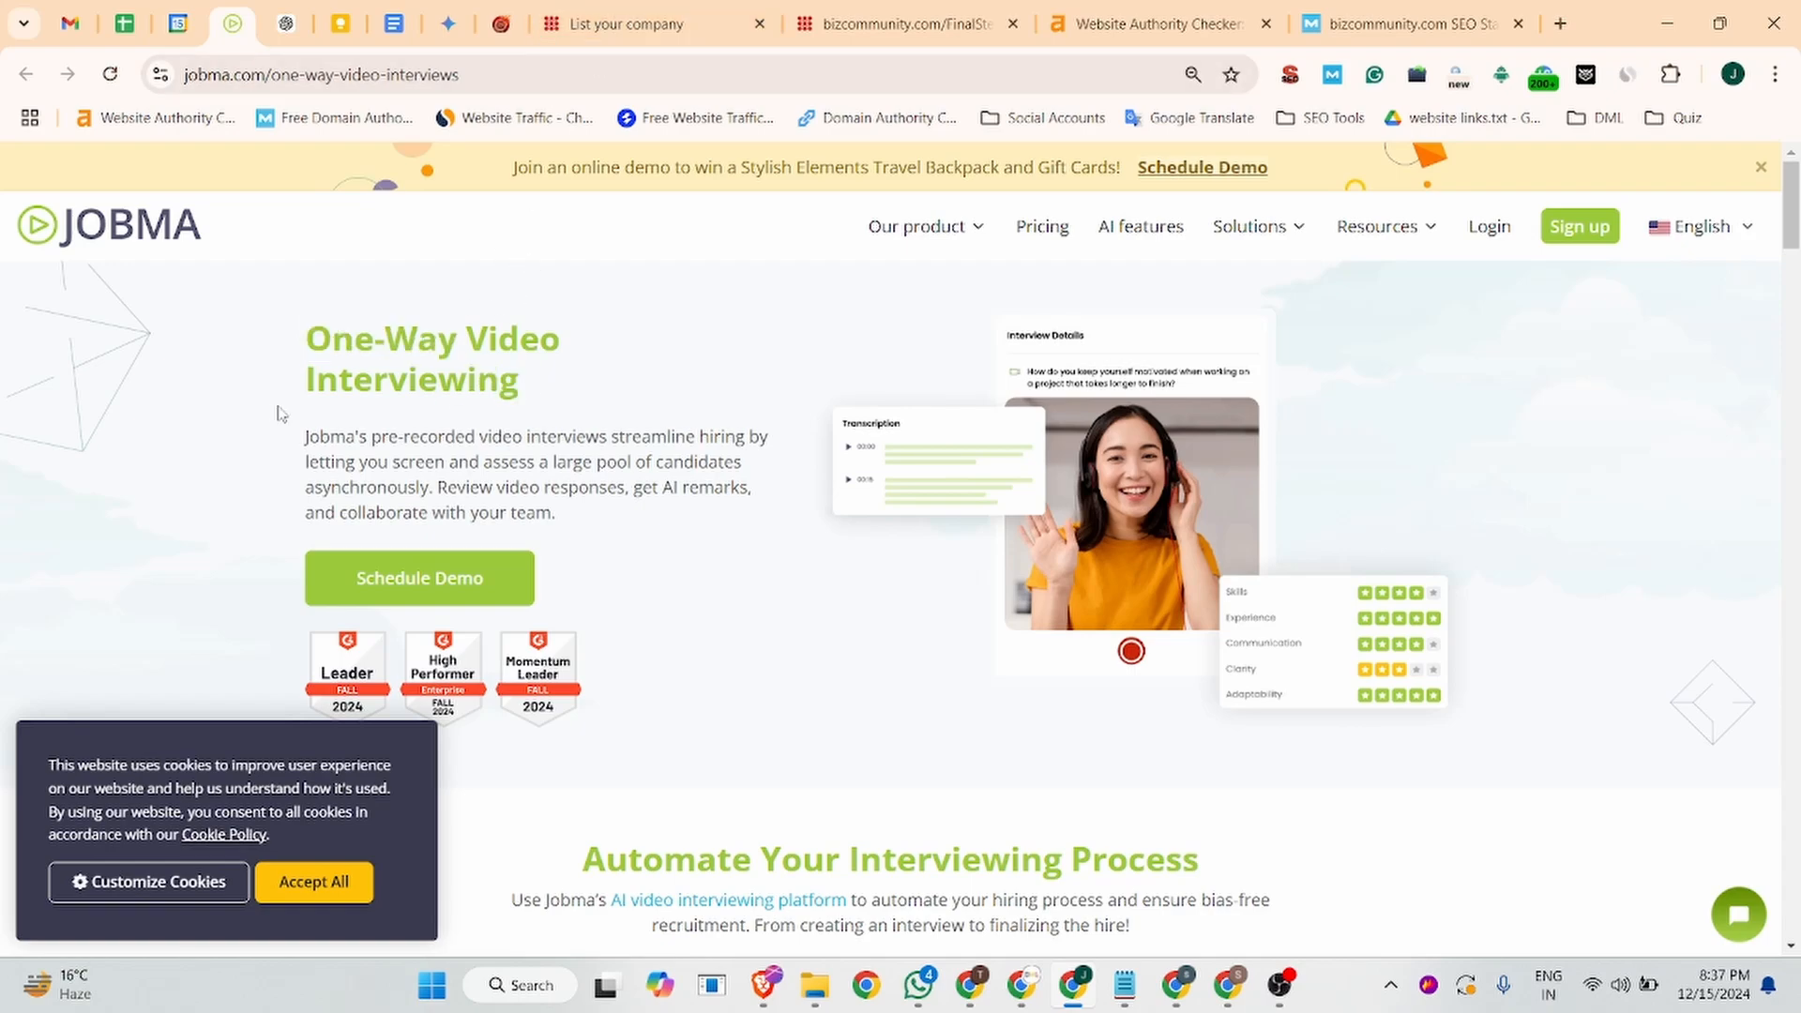
{"action": "double_click", "coordinate": [298, 380]}
- Fill Service 1 with One-Way Interviewing, combining the two copied pieces from the clipboard history
{"action": "left_click", "coordinate": [627, 23]}
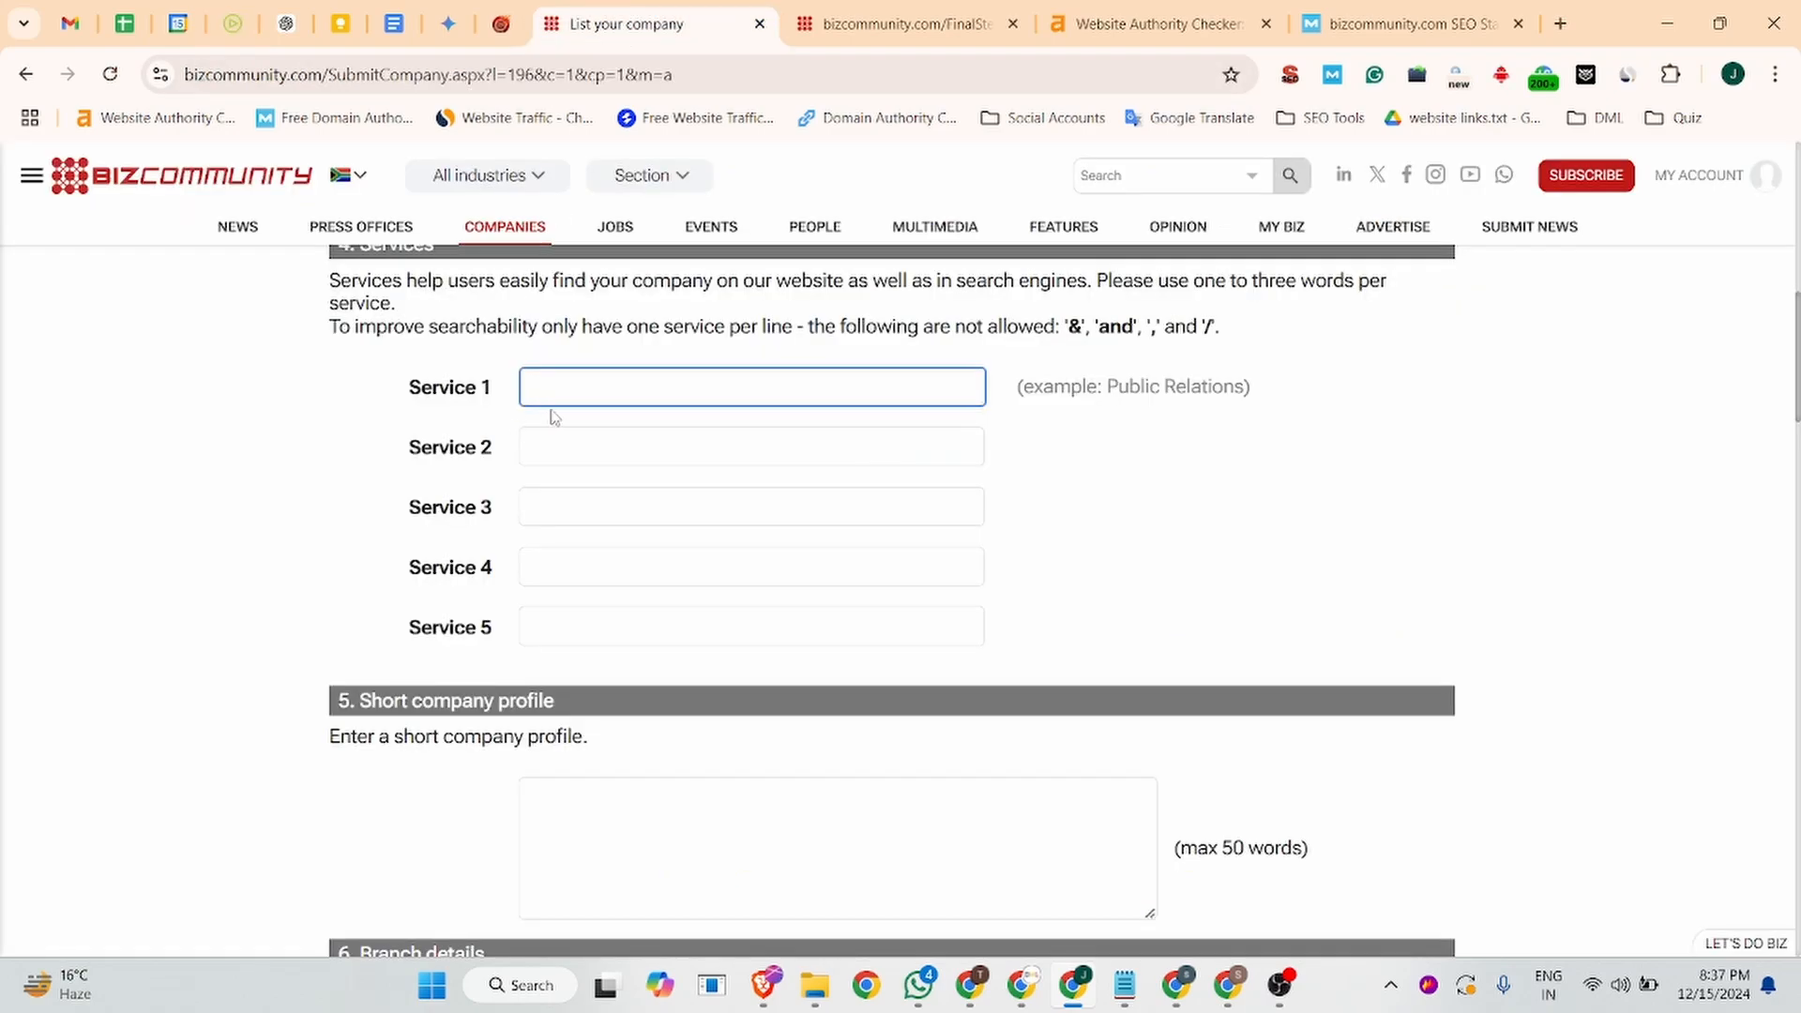
{"action": "key", "text": "super+v"}
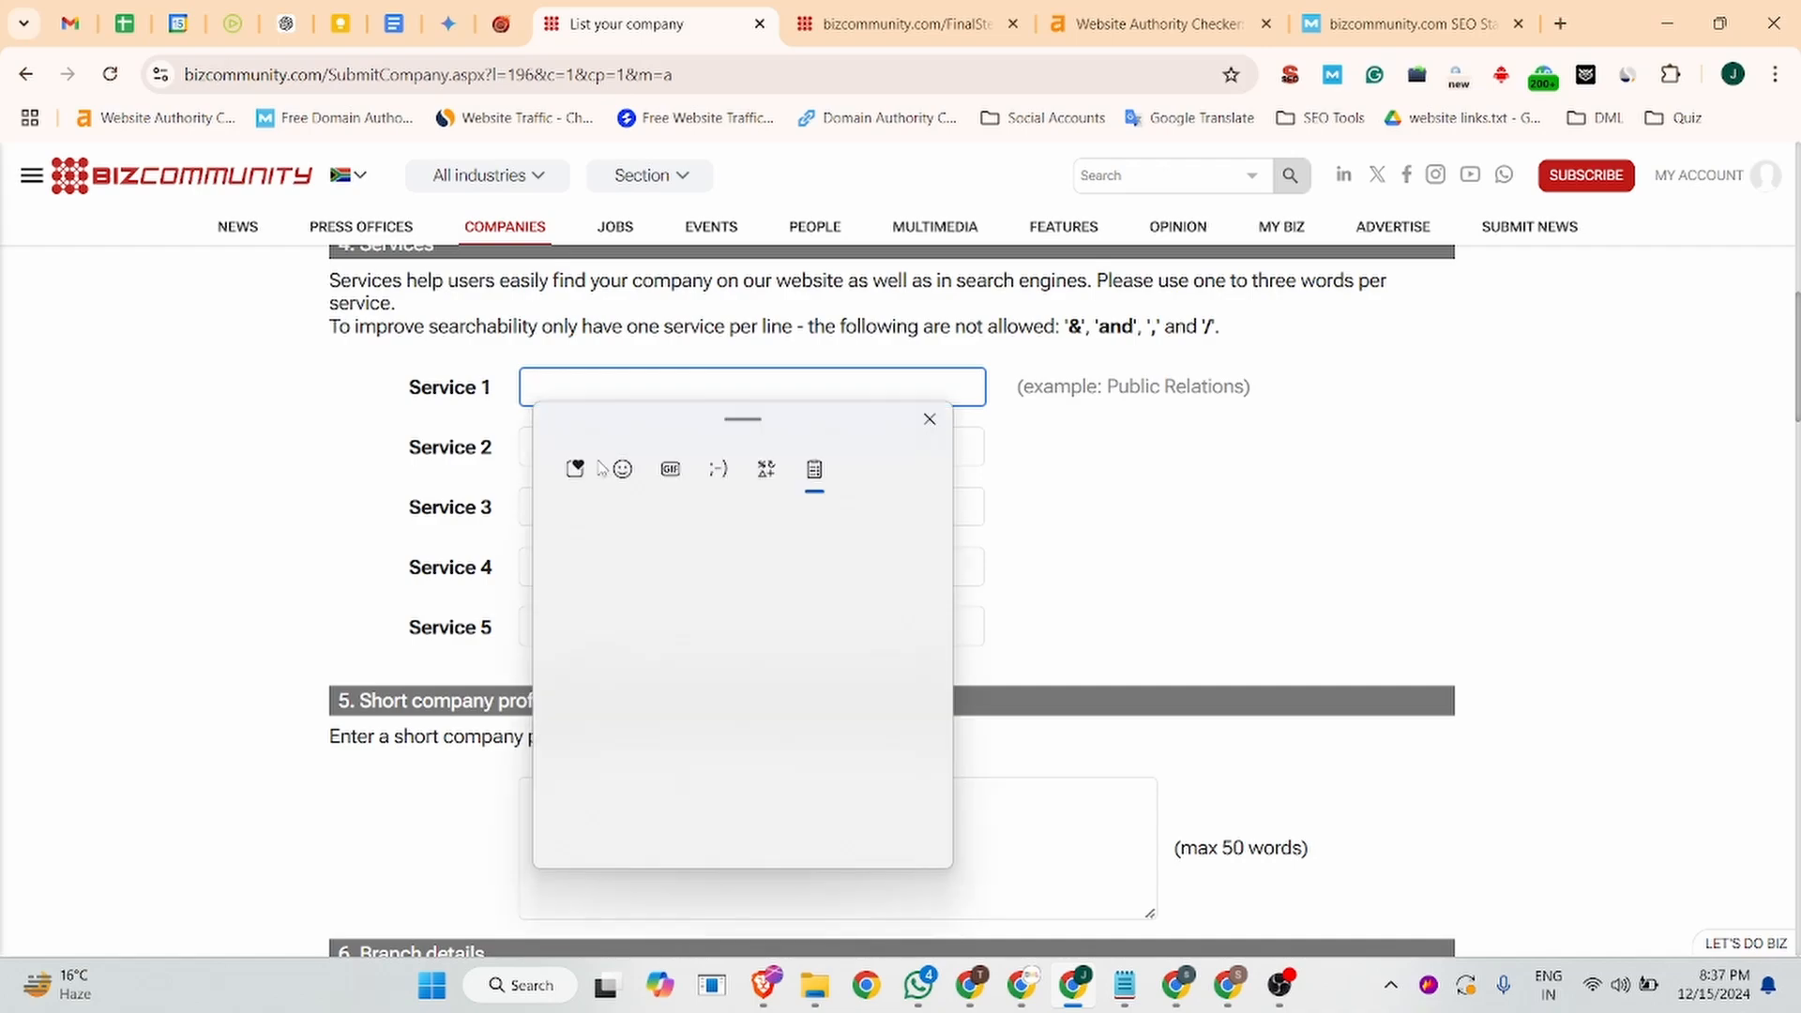
{"action": "key", "text": "Down"}
{"action": "key", "text": "Return"}
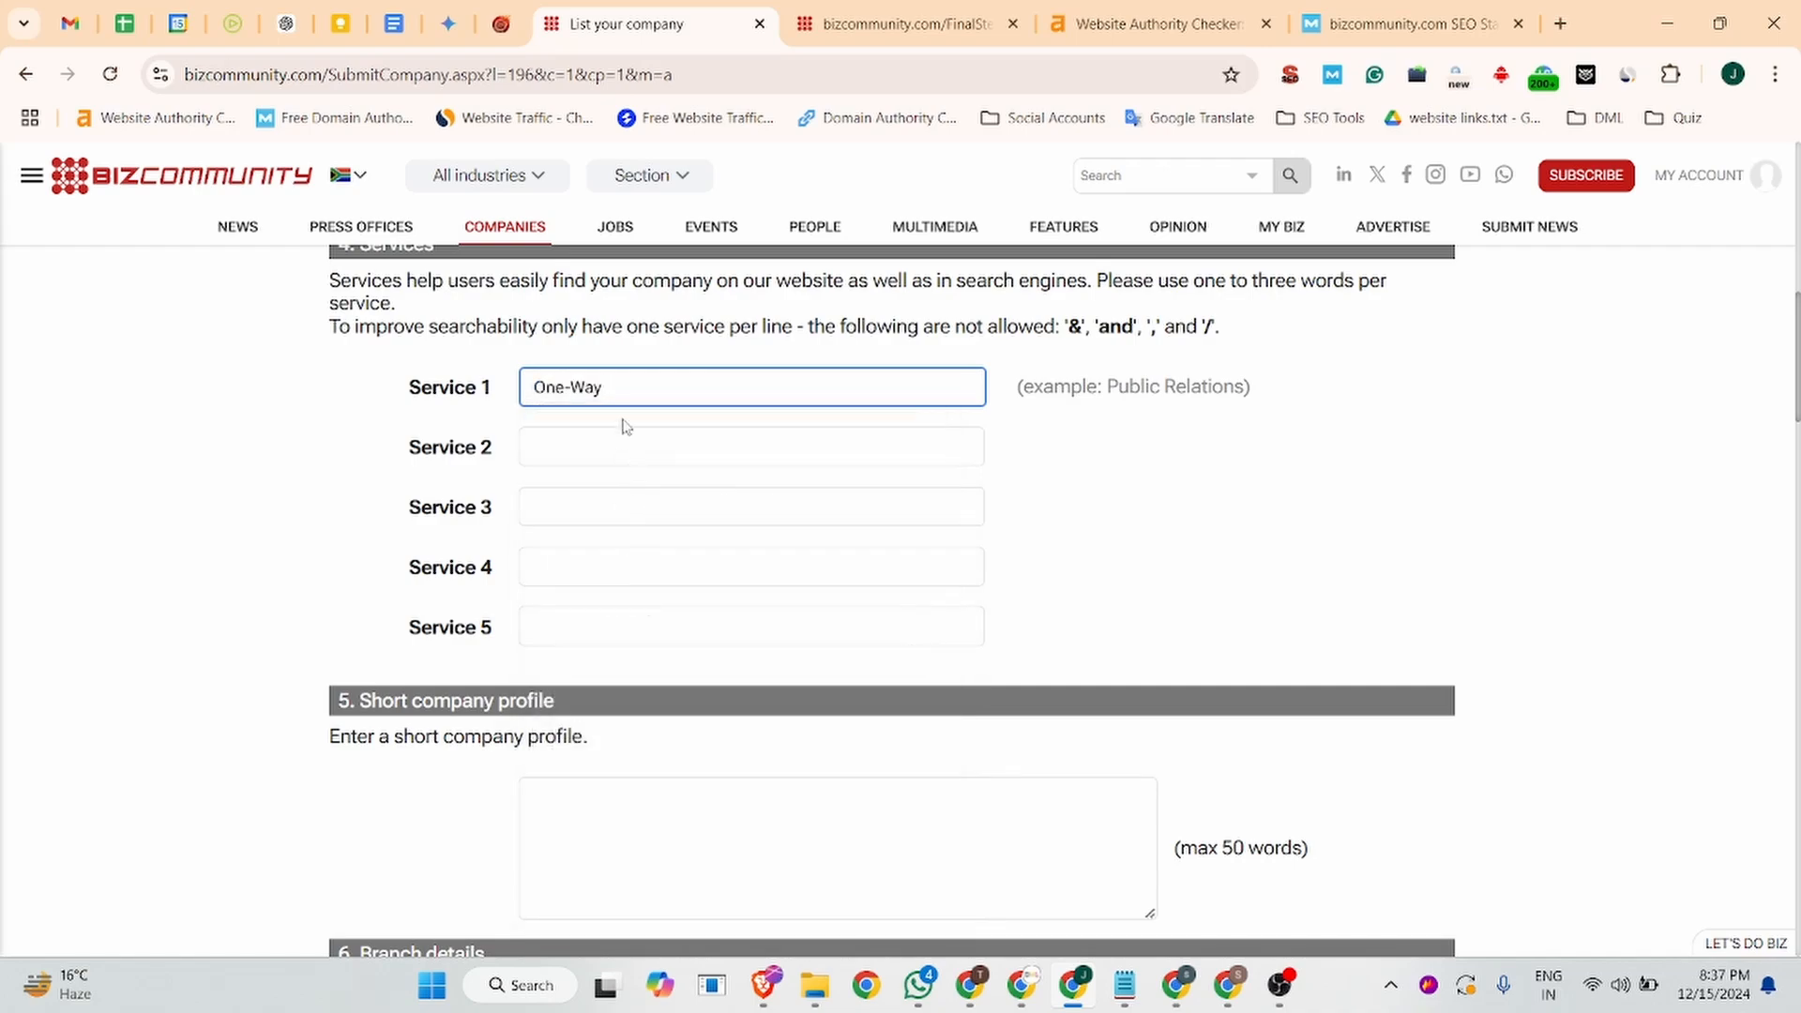
{"action": "key", "text": "super+v"}
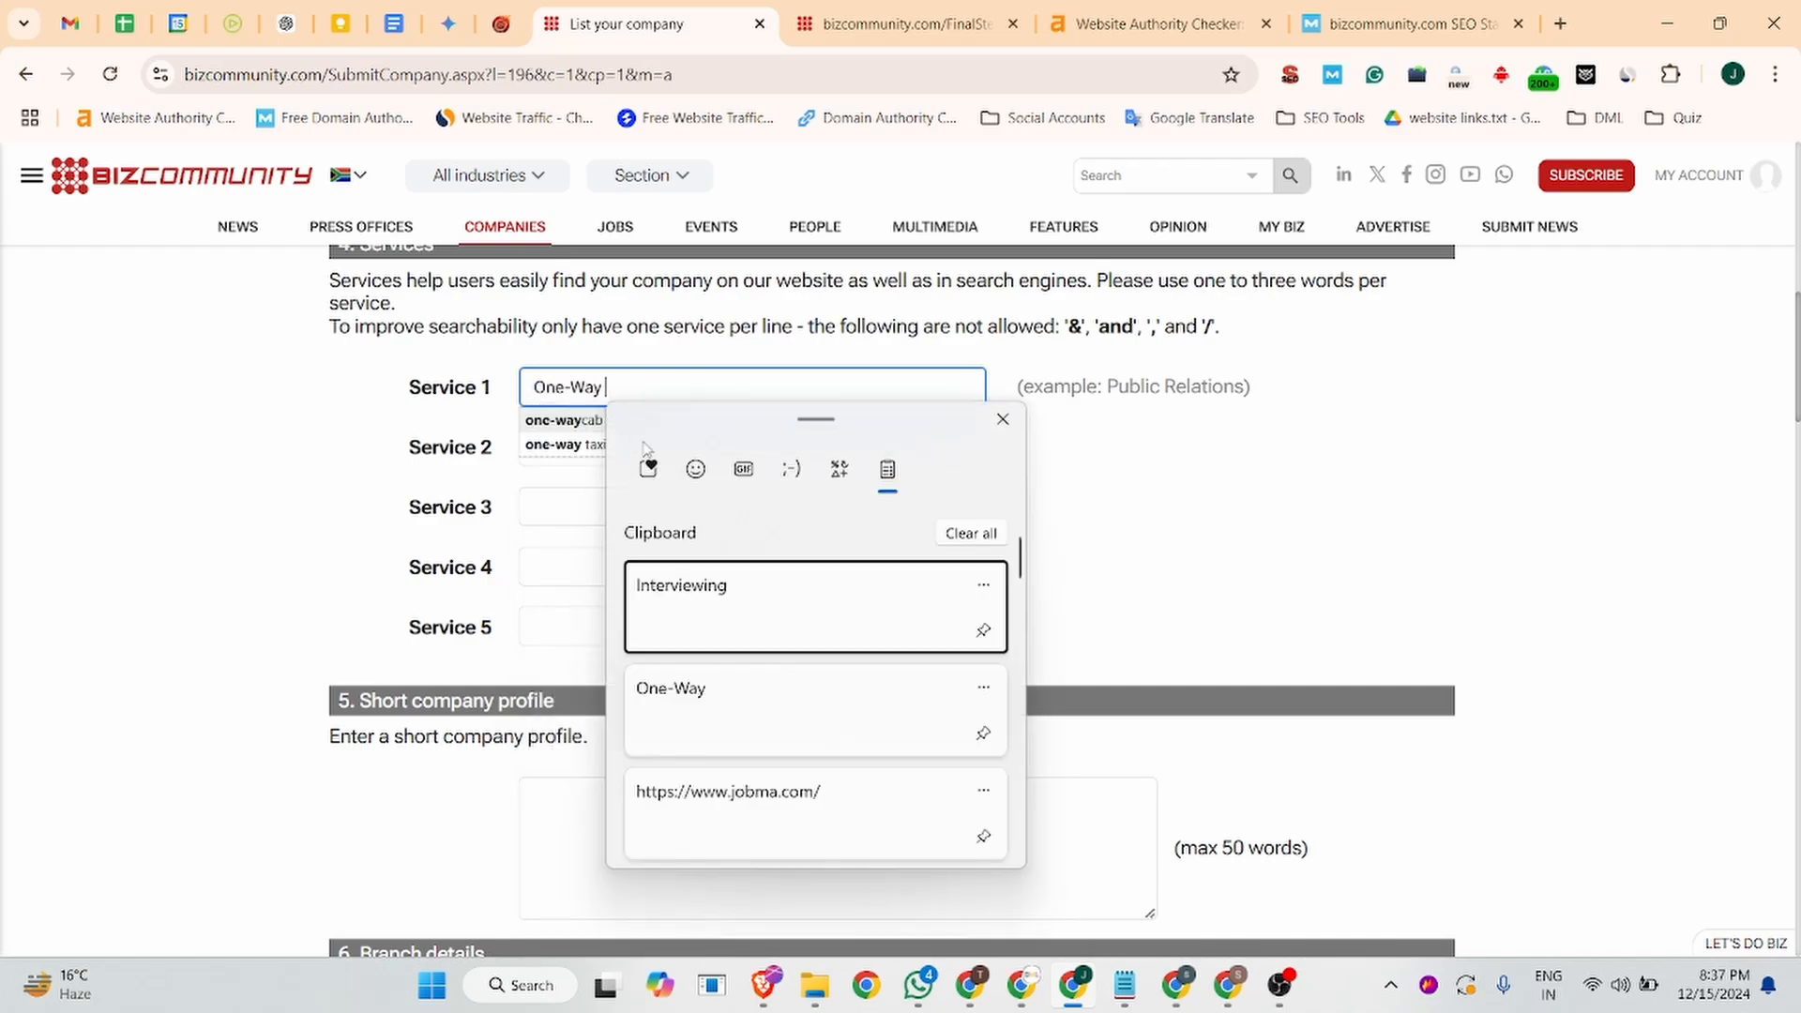
{"action": "left_click", "coordinate": [694, 593]}
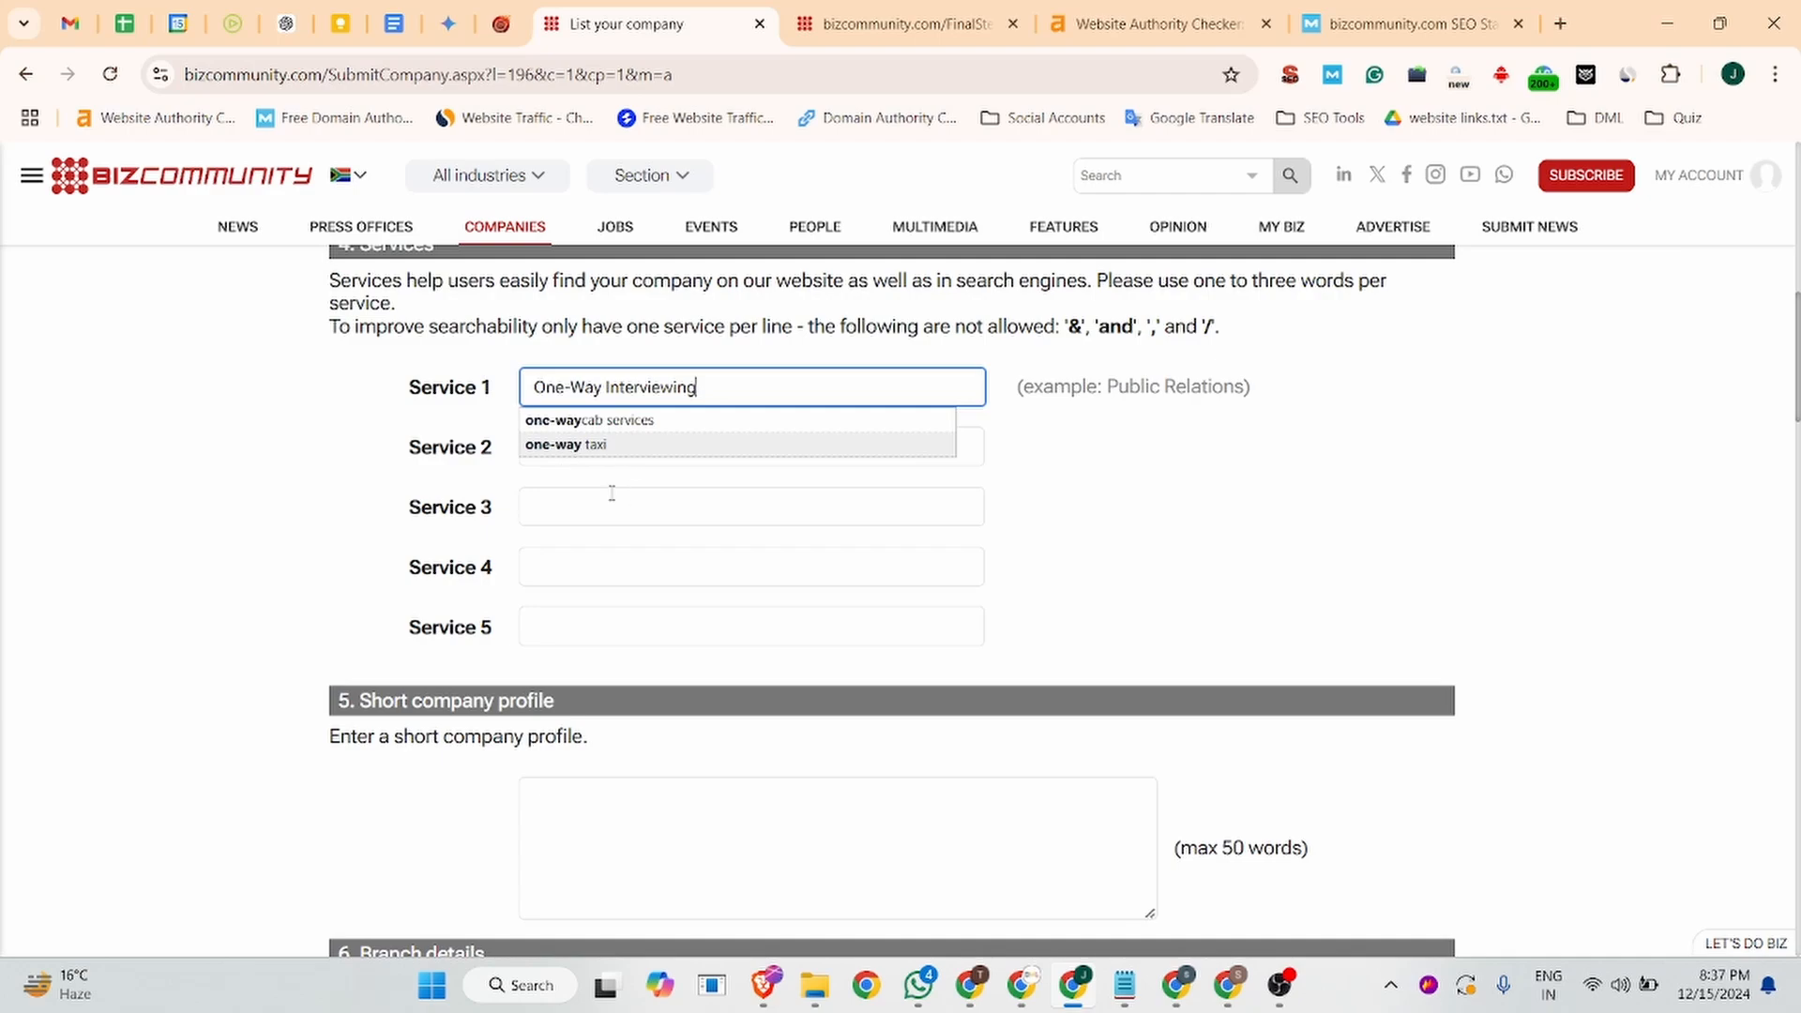
- Paste Live Video Interviewing from Jobma's live video interviews page into Service 2, and replace it with the suggestion Live Video Monitoring
{"action": "left_click", "coordinate": [553, 445]}
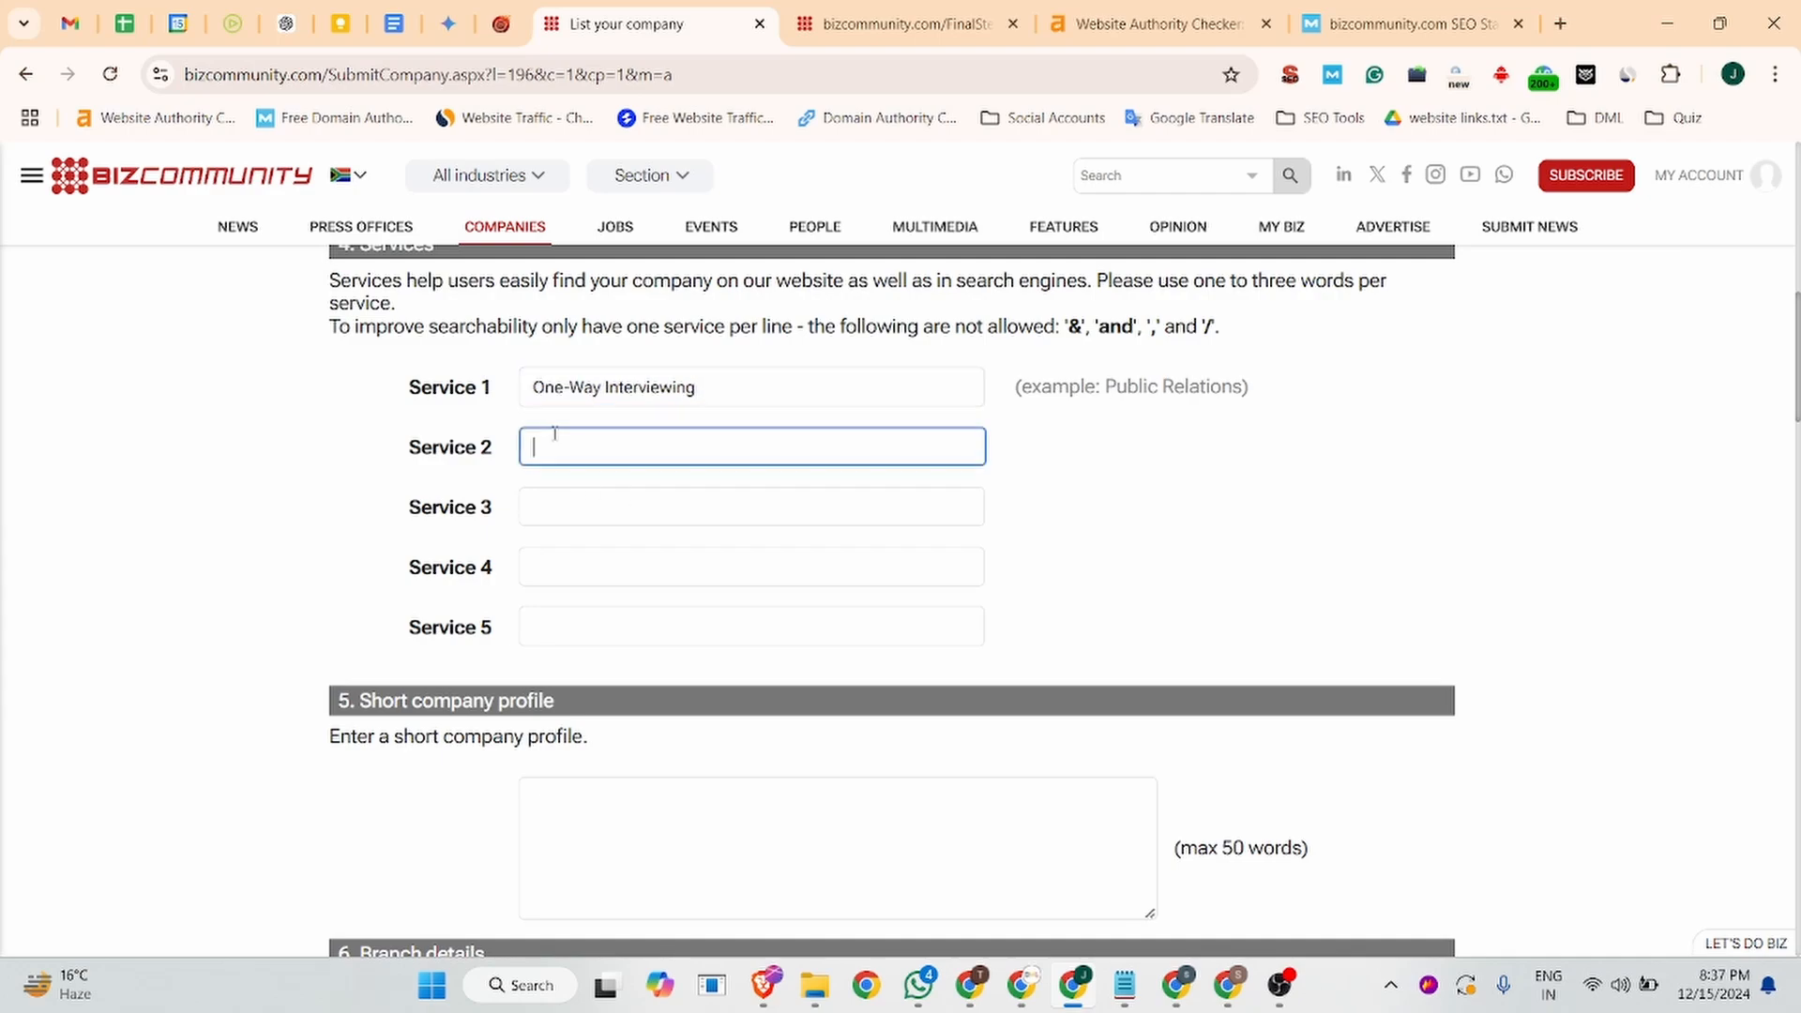
{"action": "left_click", "coordinate": [236, 25]}
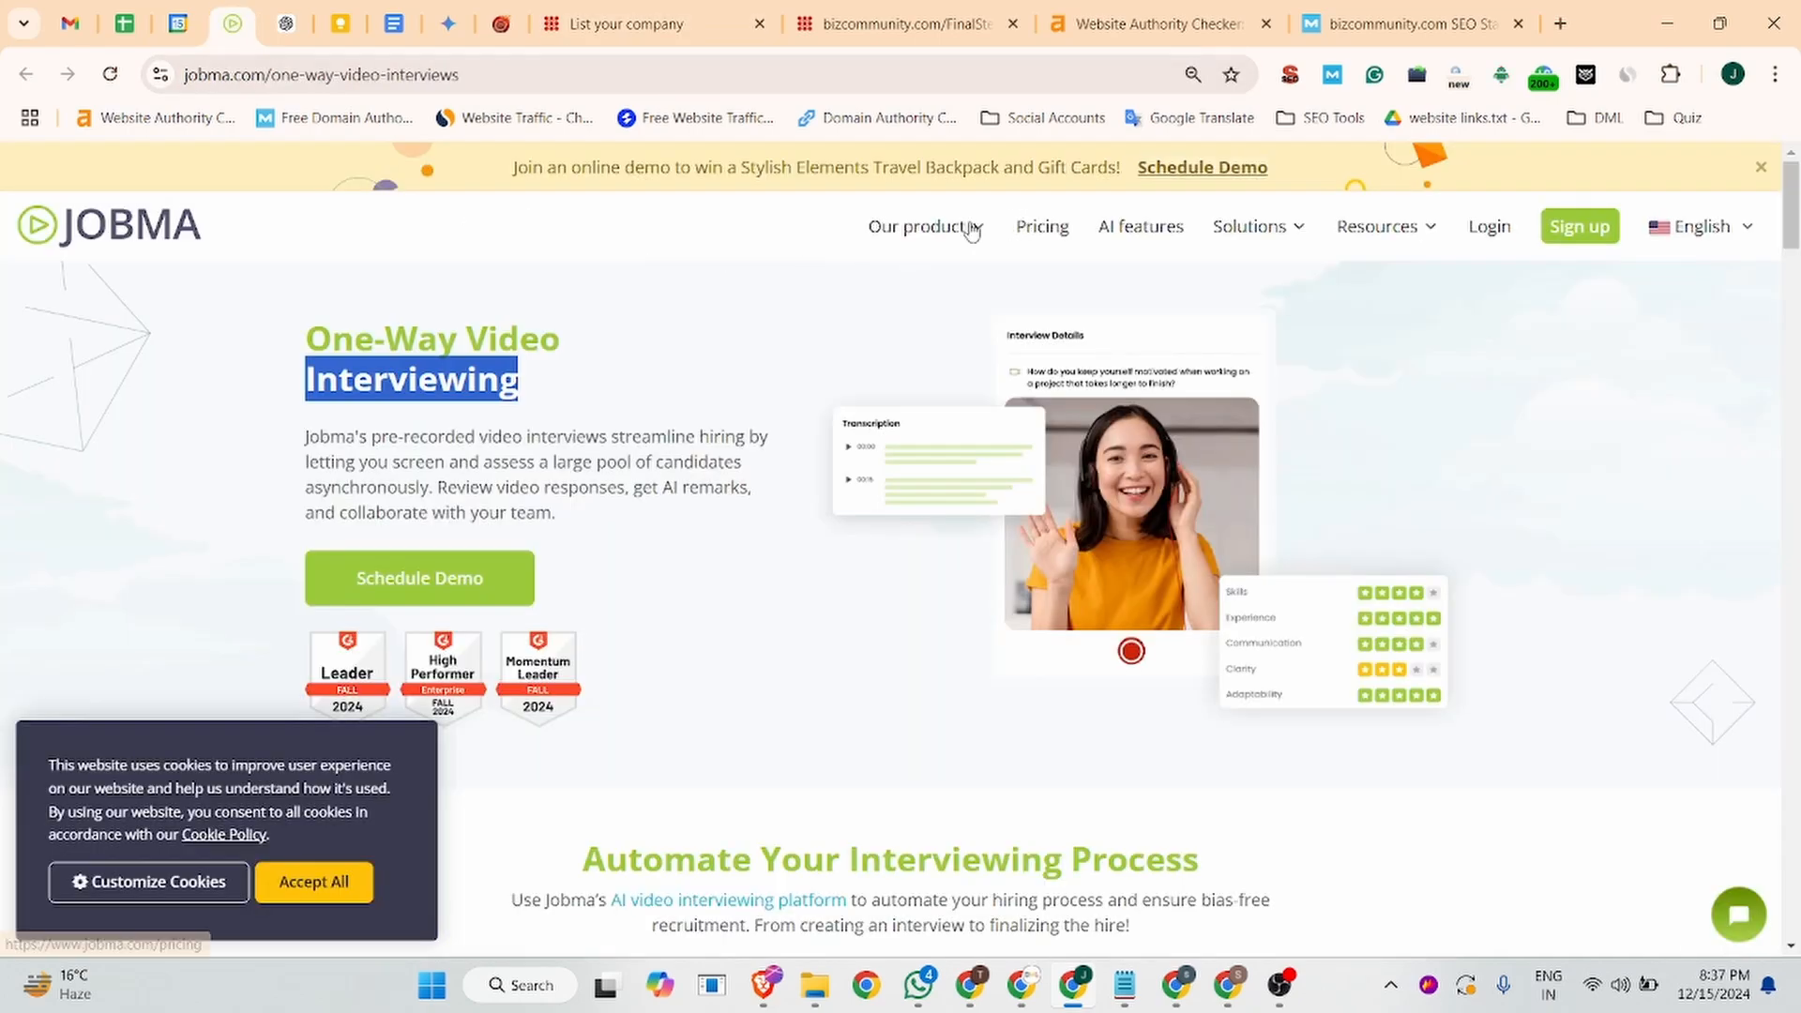
{"action": "mouse_move", "coordinate": [966, 227]}
{"action": "left_click", "coordinate": [956, 344]}
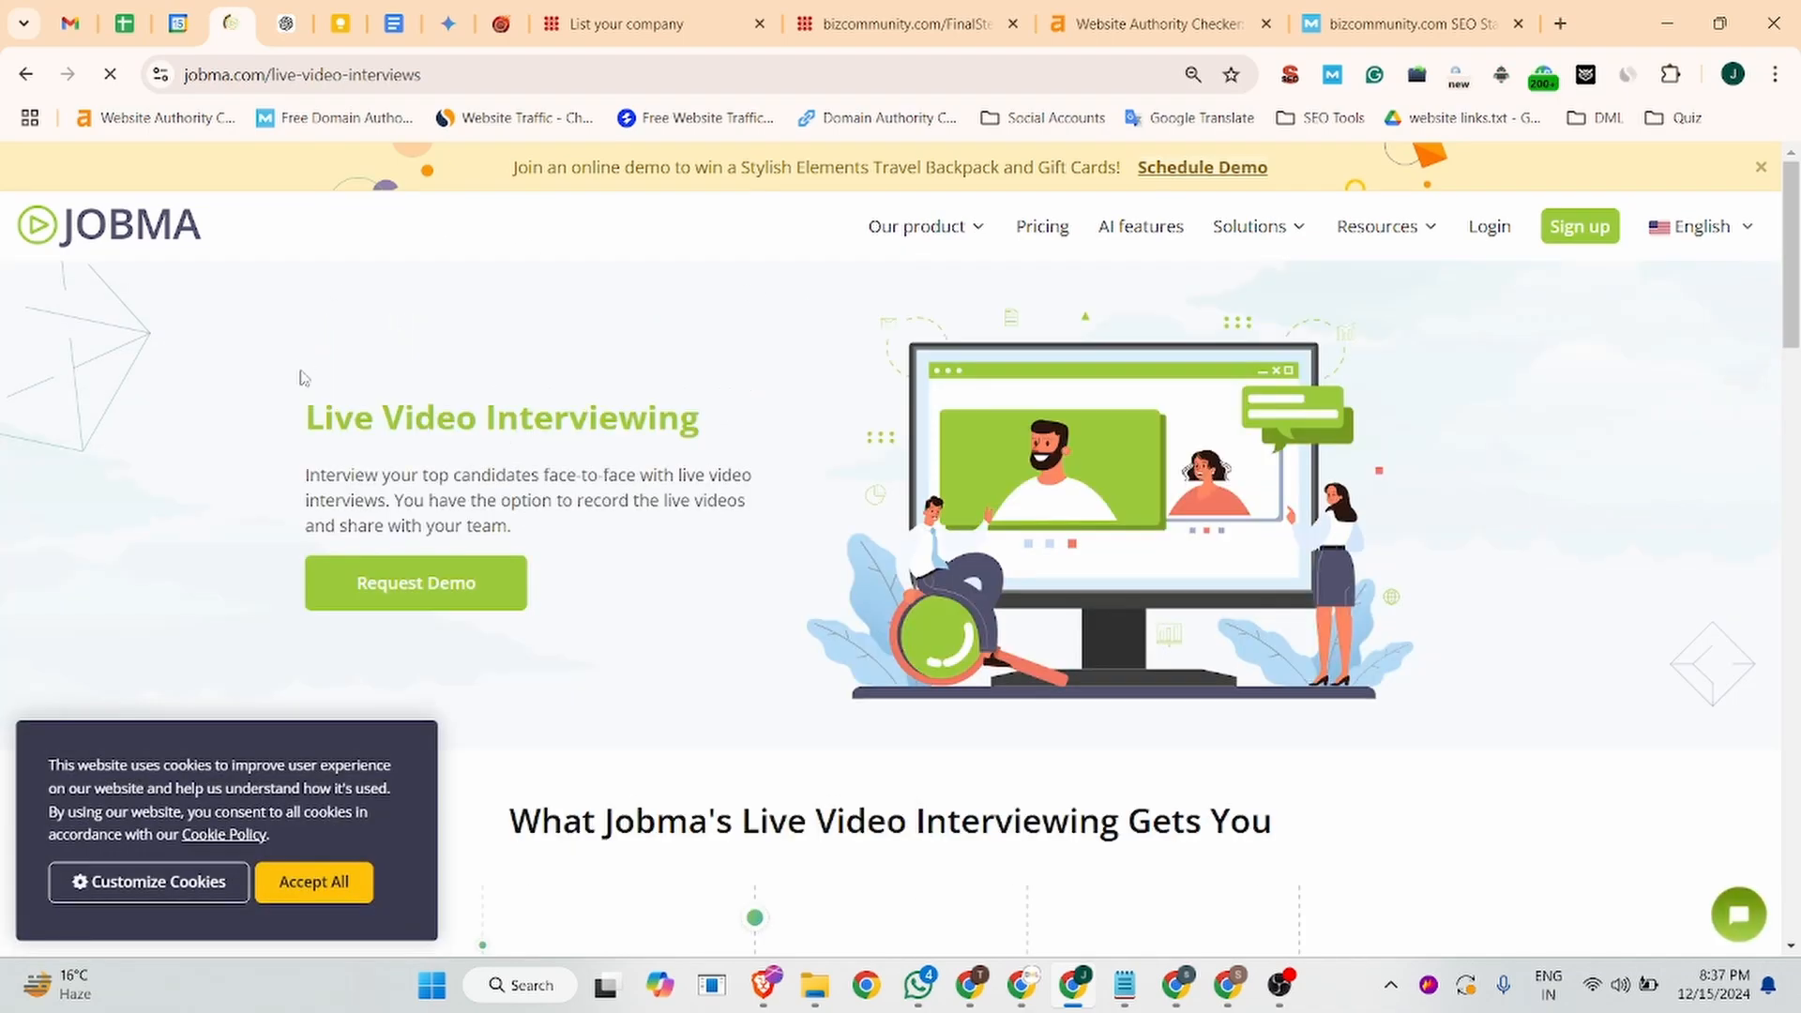
{"action": "left_click_drag", "start_coordinate": [295, 414], "coordinate": [783, 401]}
{"action": "key", "text": "ctrl+c"}
{"action": "left_click", "coordinate": [626, 23]}
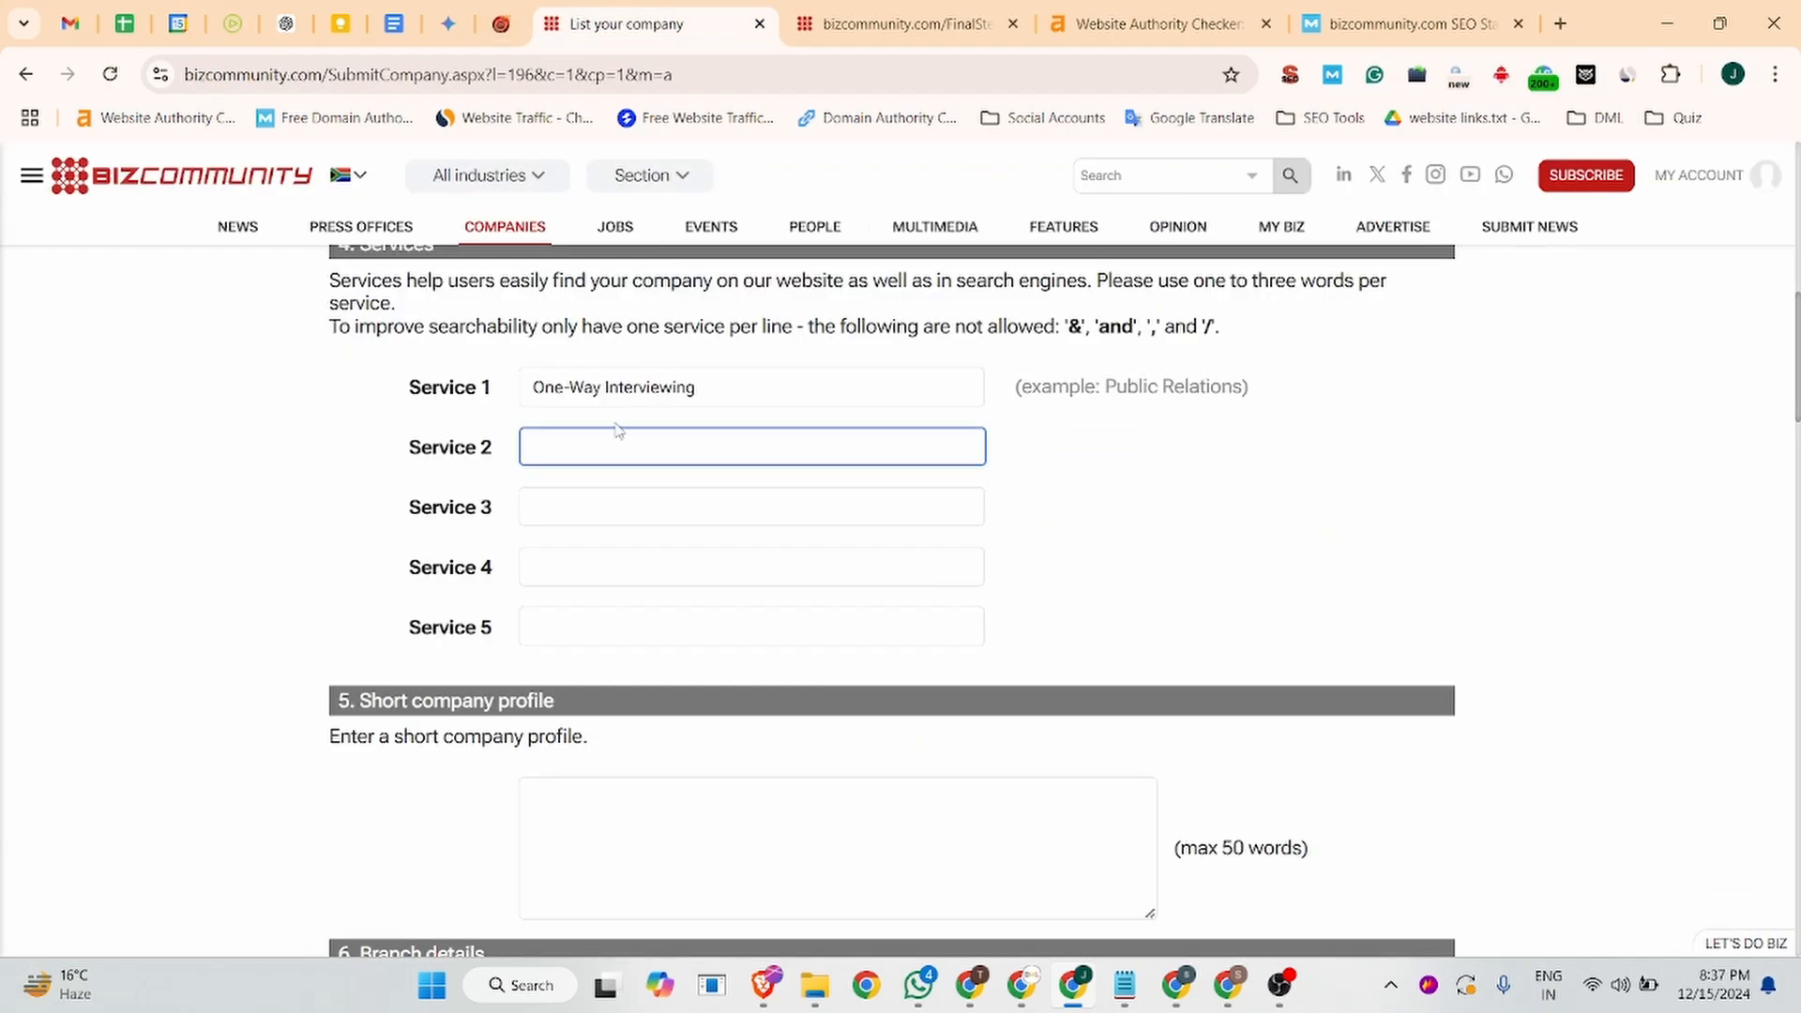
{"action": "key", "text": "ctrl+v"}
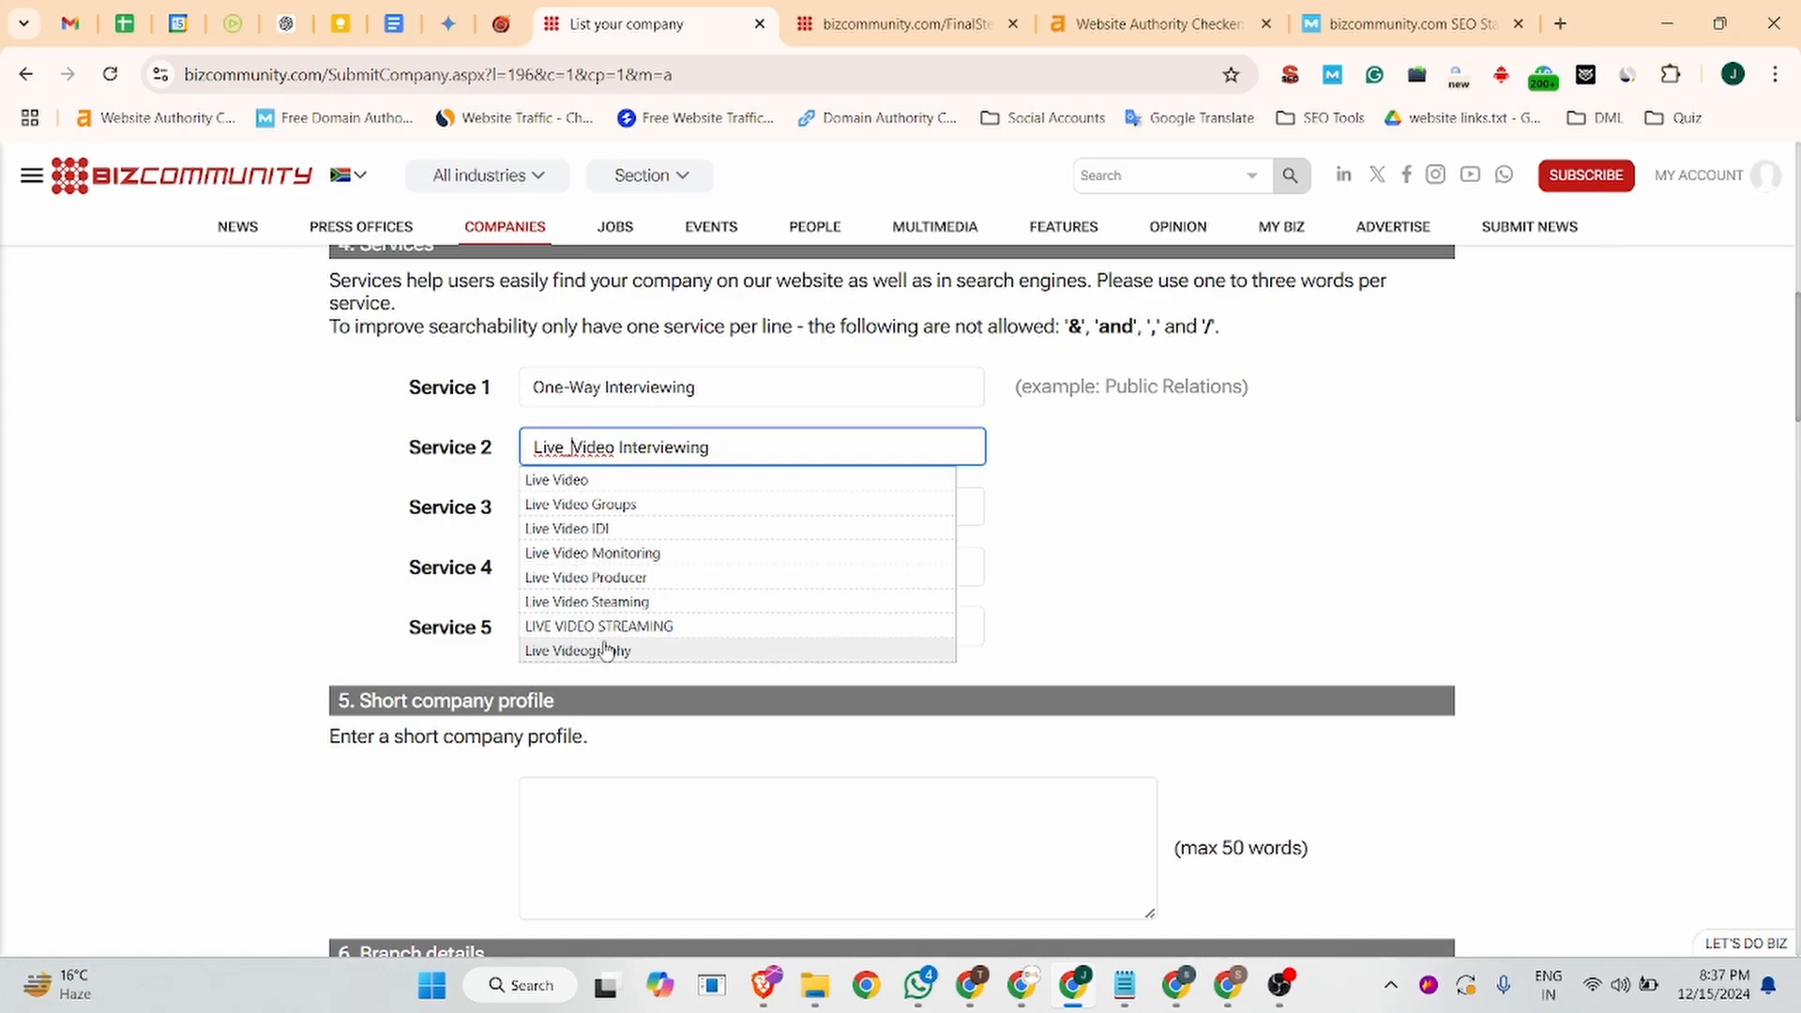
{"action": "left_click", "coordinate": [598, 559]}
- Fill Service 3 with the suggested service coding Assessments
{"action": "left_click", "coordinate": [559, 507]}
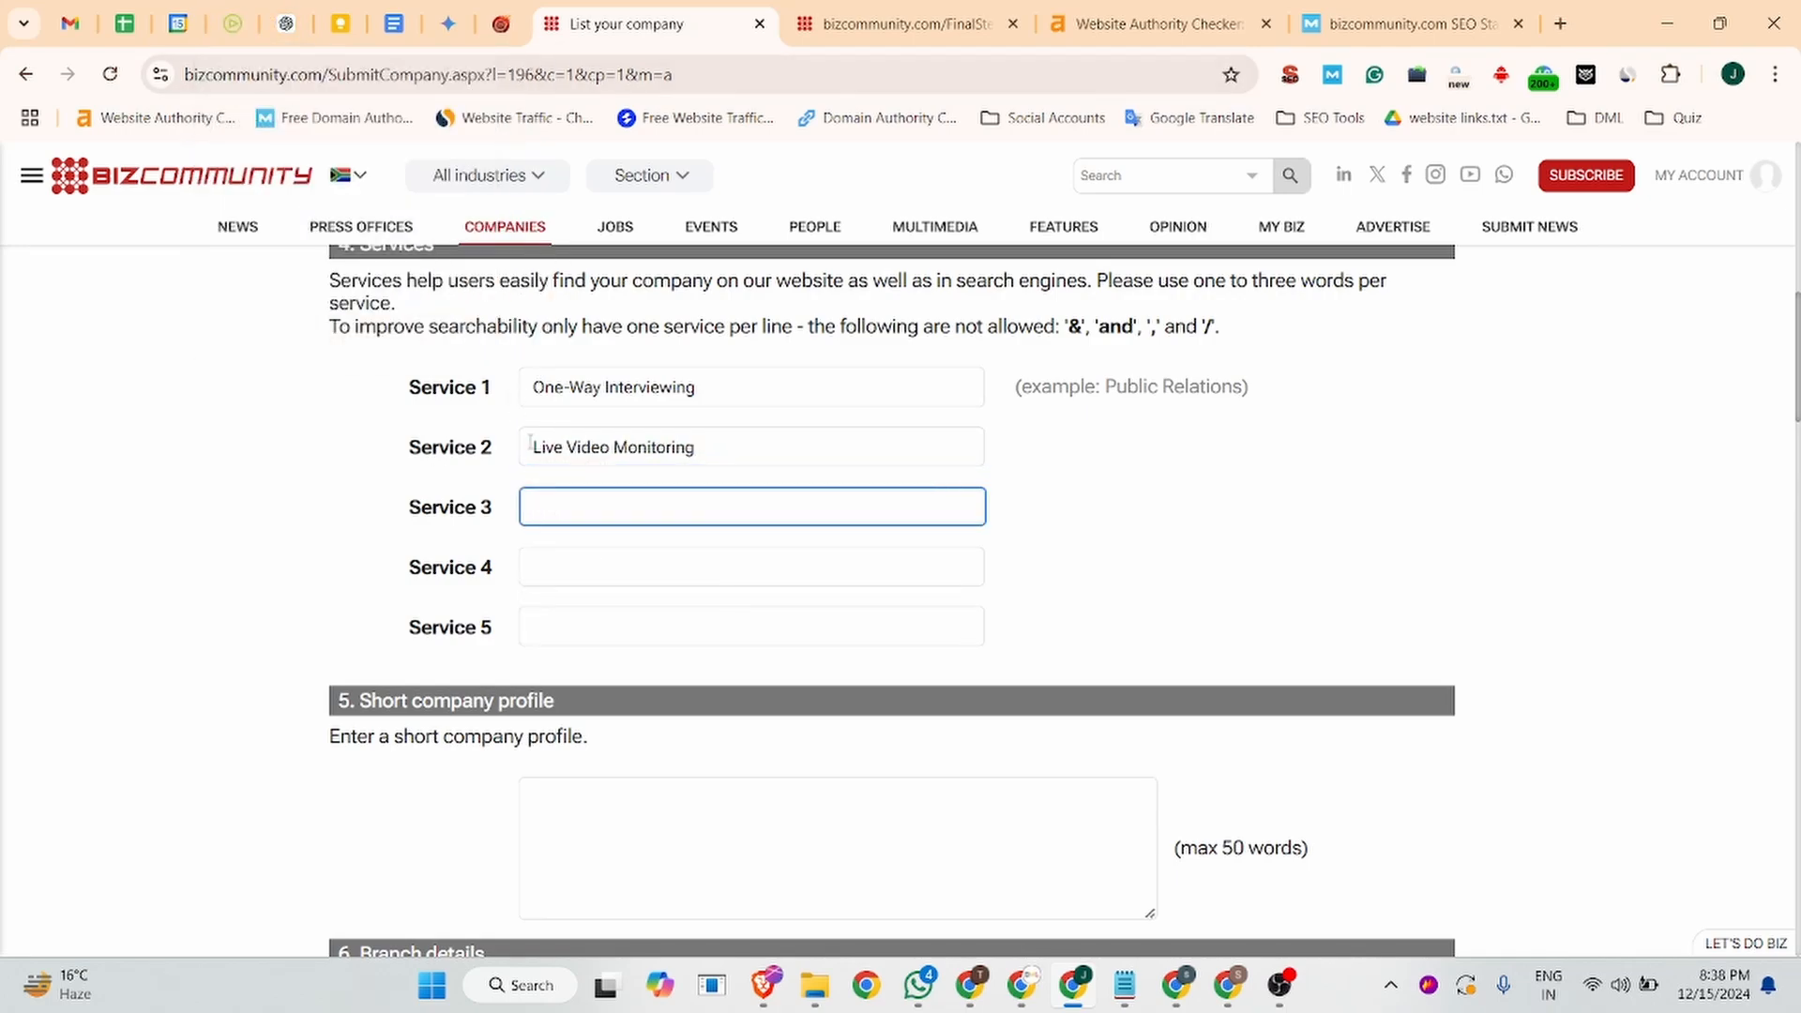
{"action": "left_click", "coordinate": [597, 381]}
{"action": "left_click", "coordinate": [558, 506]}
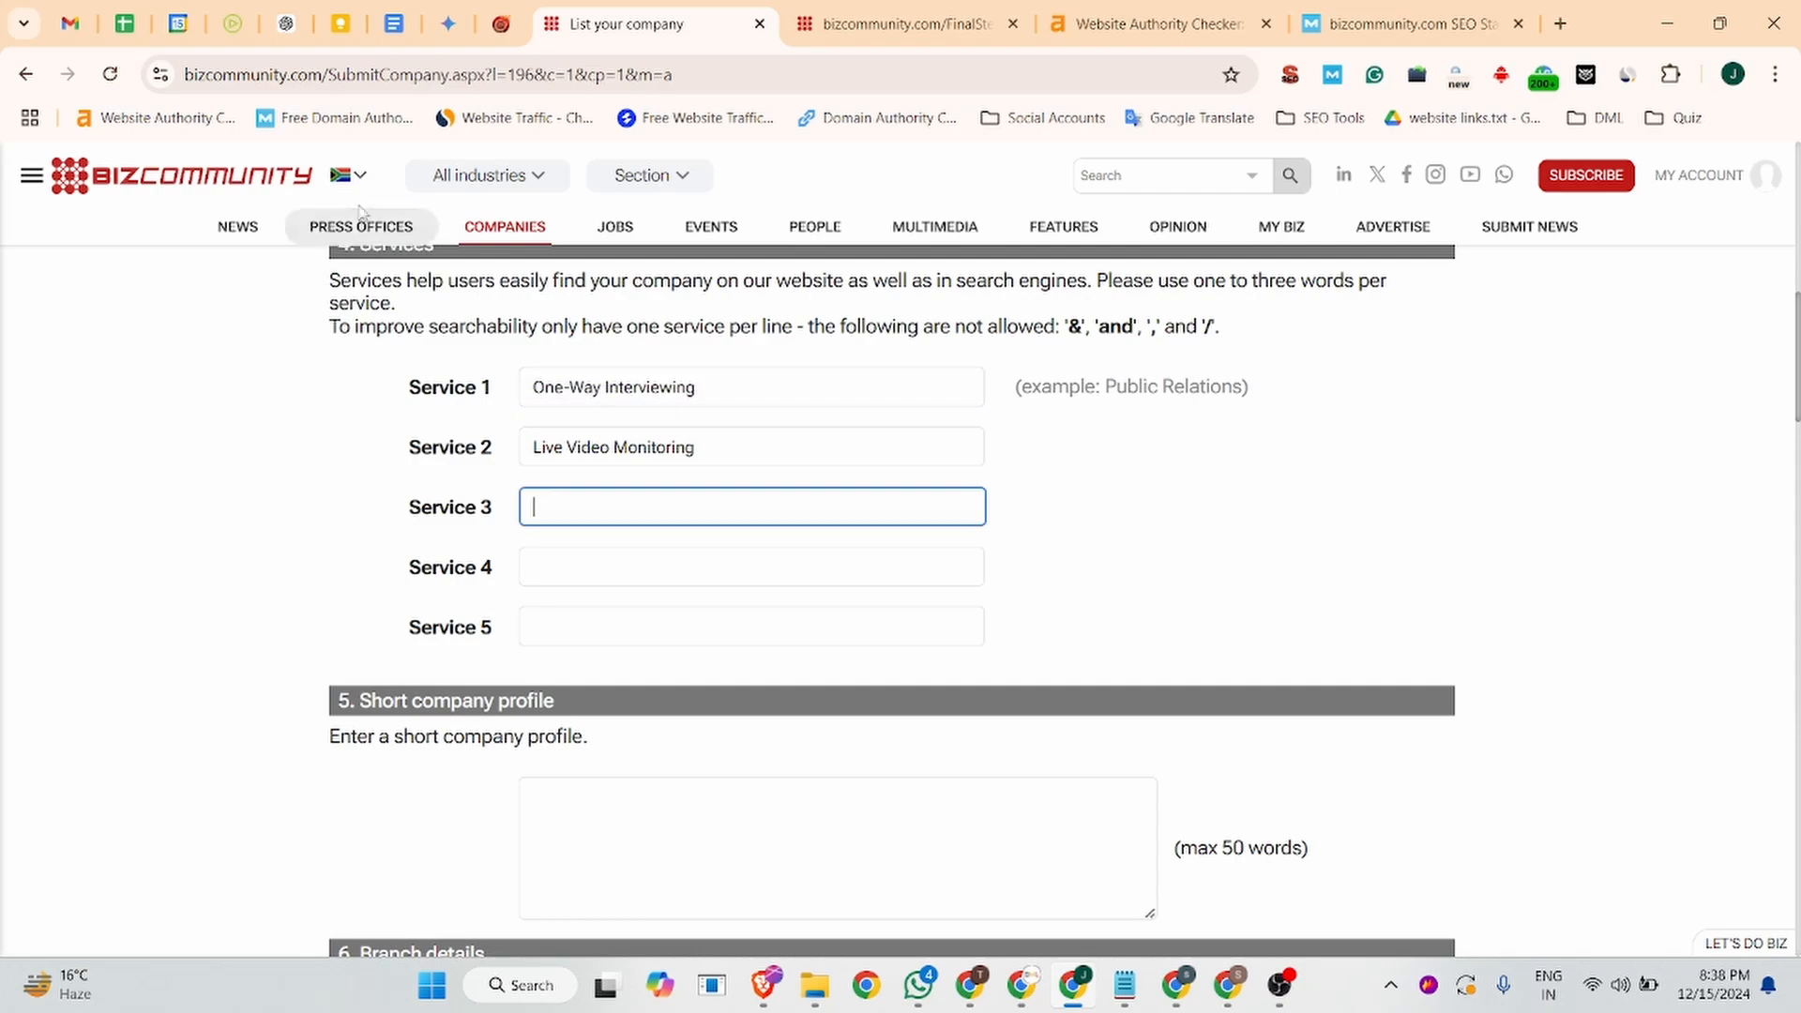
{"action": "mouse_move", "coordinate": [356, 190]}
{"action": "type", "text": "Cal"}
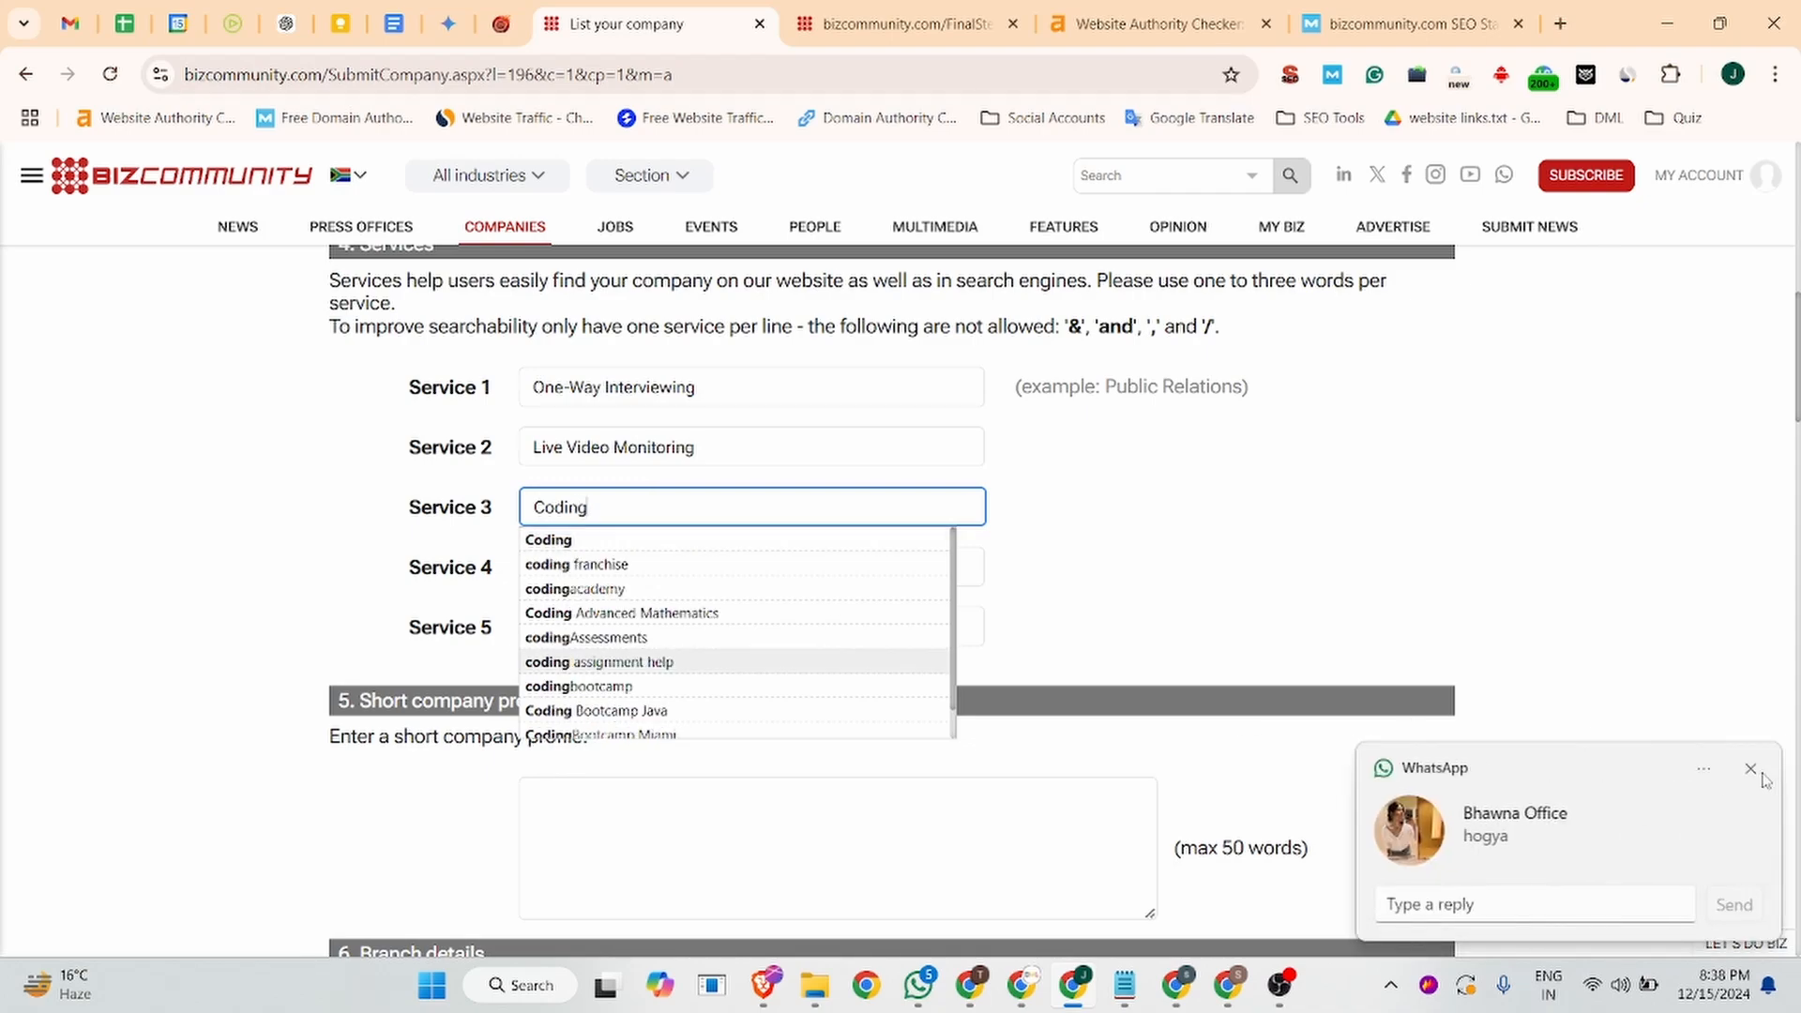
{"action": "left_click", "coordinate": [1750, 768]}
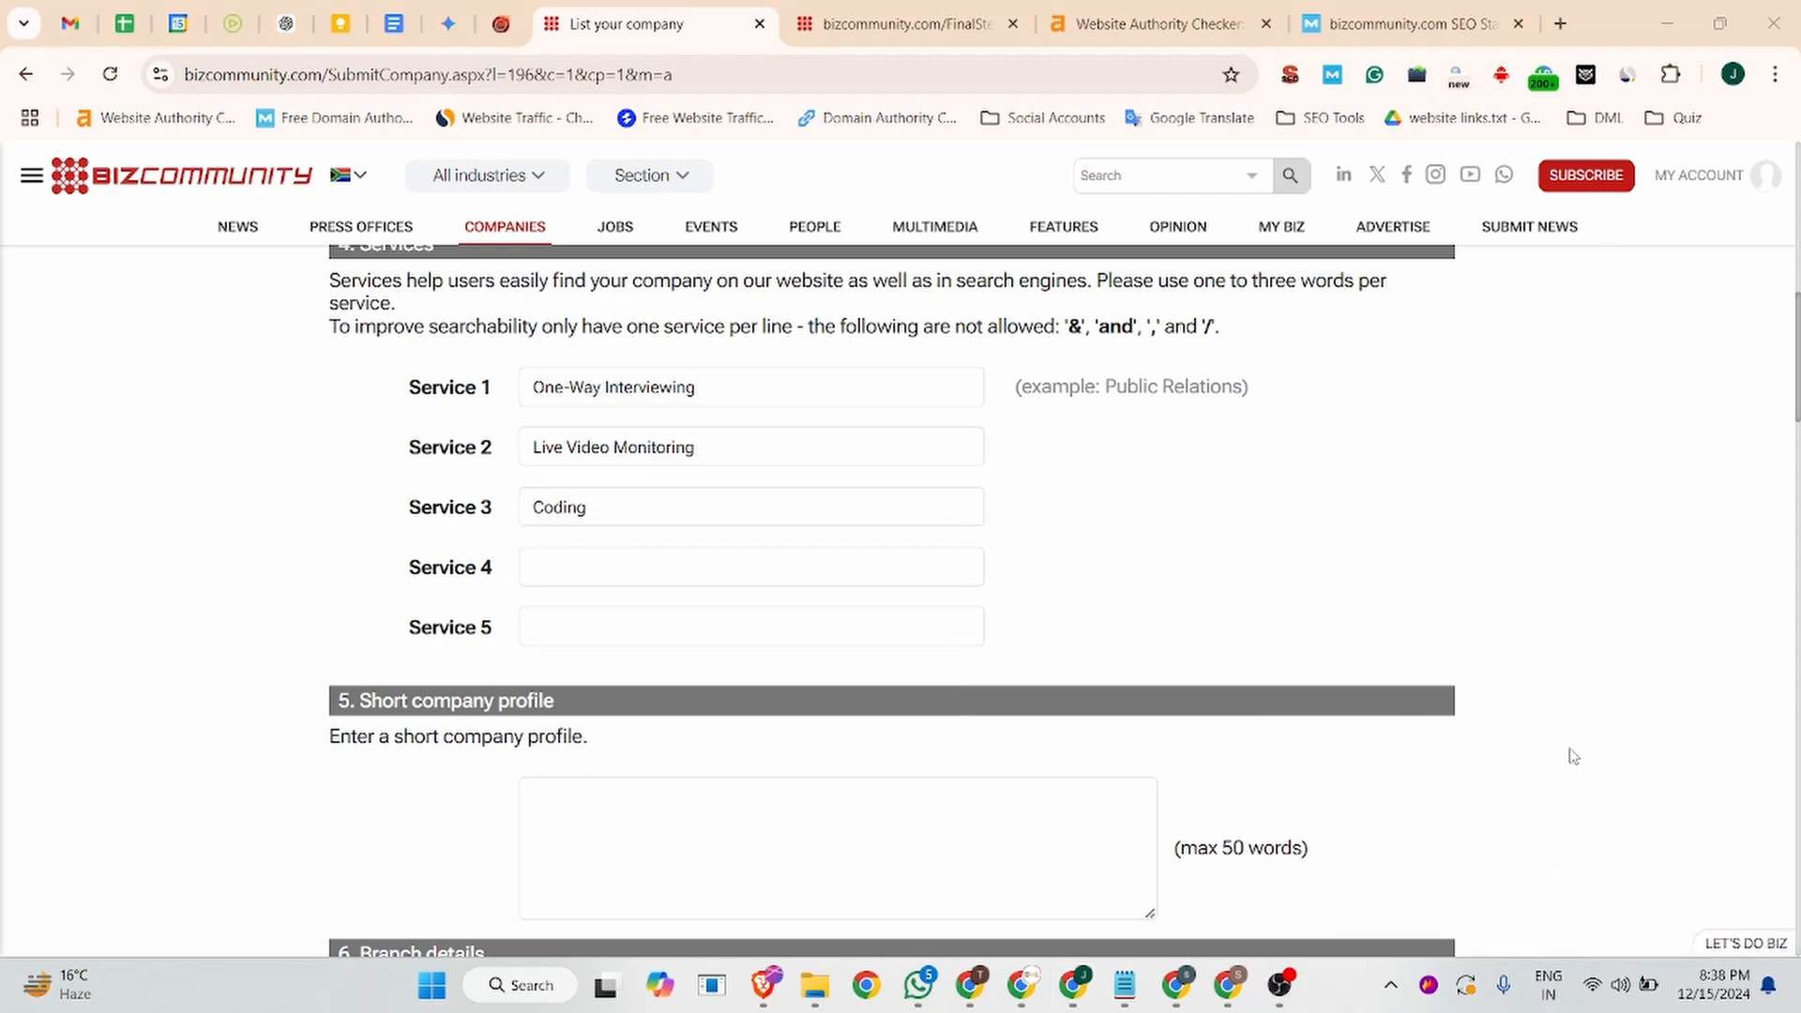
{"action": "left_click", "coordinate": [611, 512]}
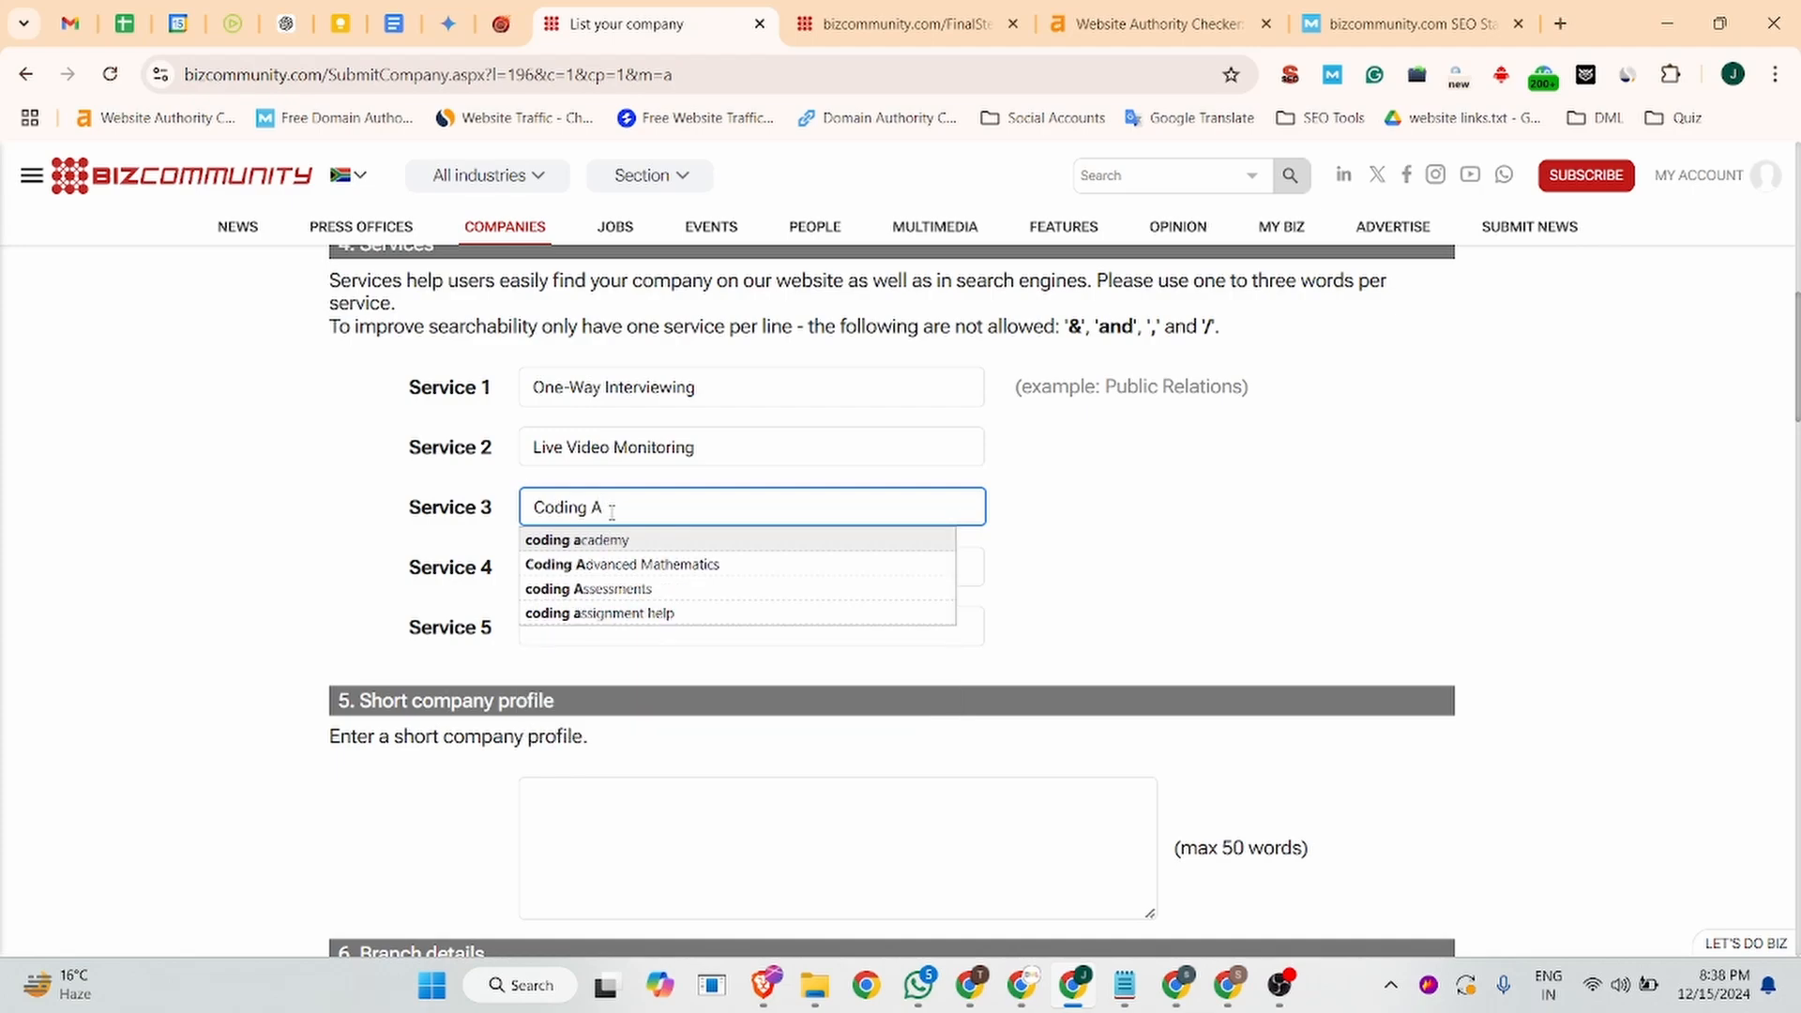
{"action": "left_click", "coordinate": [638, 591]}
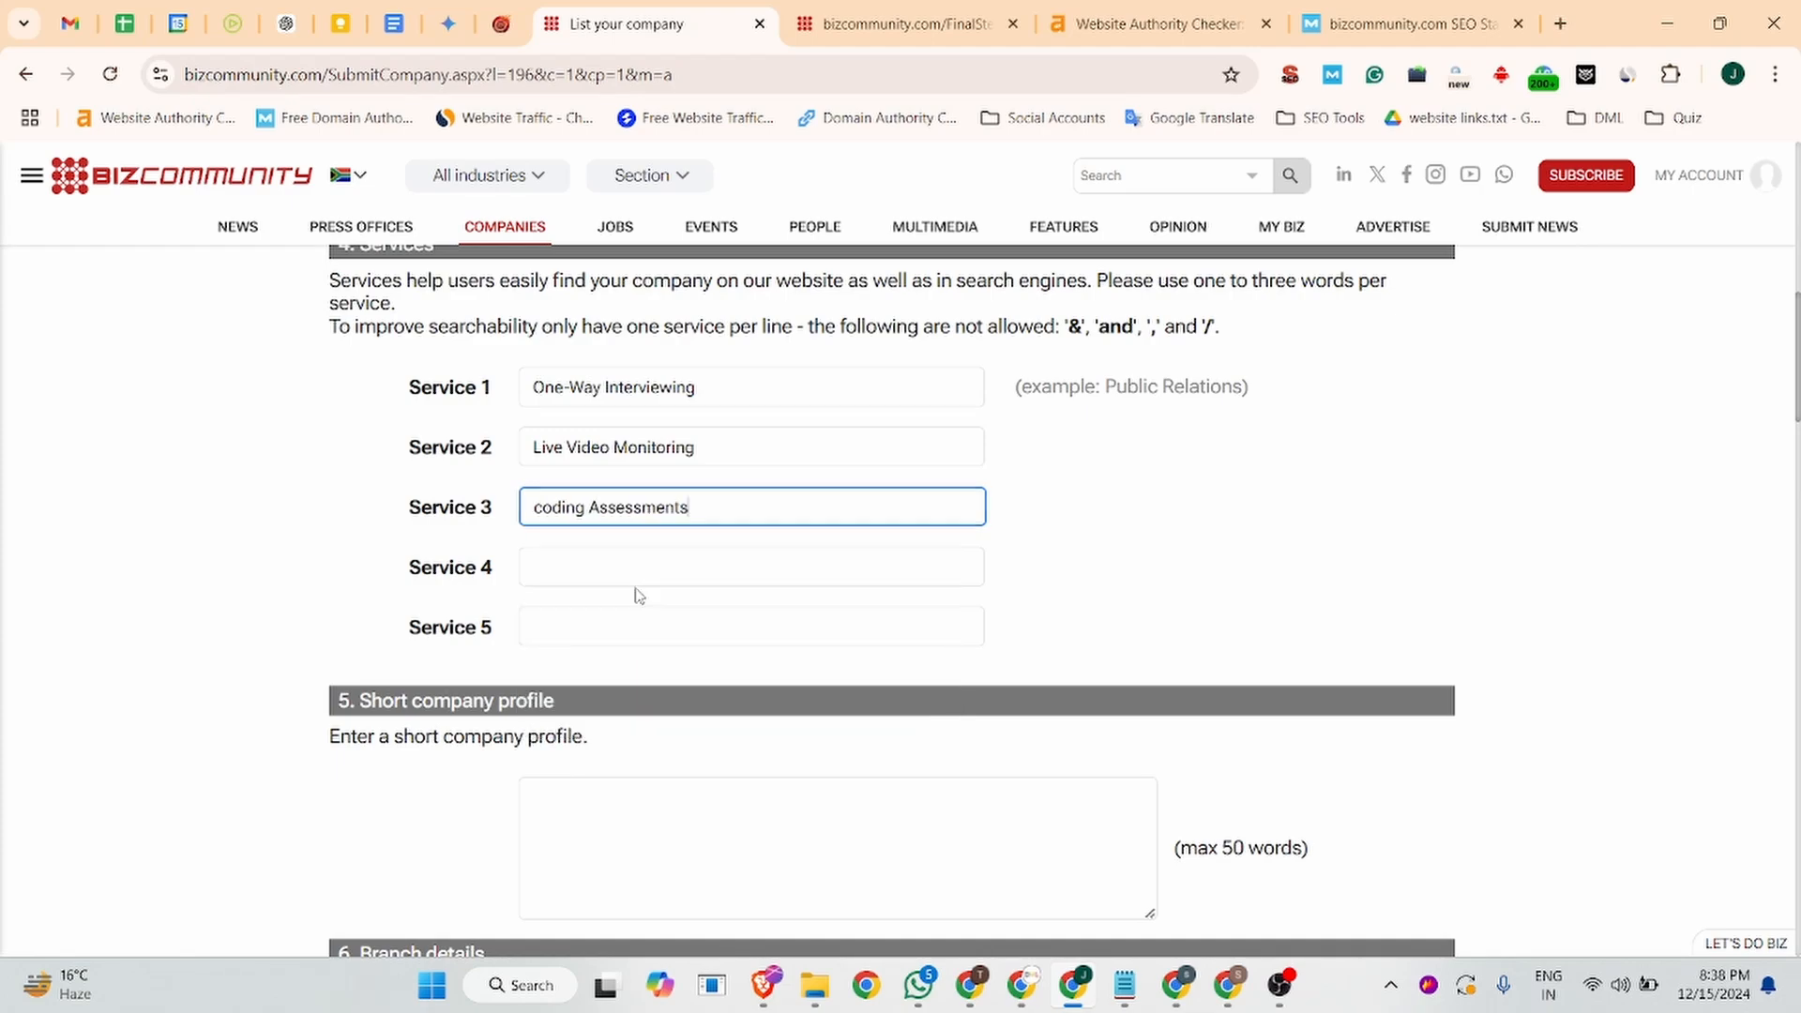
- Check Jobma's AI features page, set Service 4 to AI-In Hiring, and set Service 5 to Pre-Recorded Interview
{"action": "left_click", "coordinate": [564, 570]}
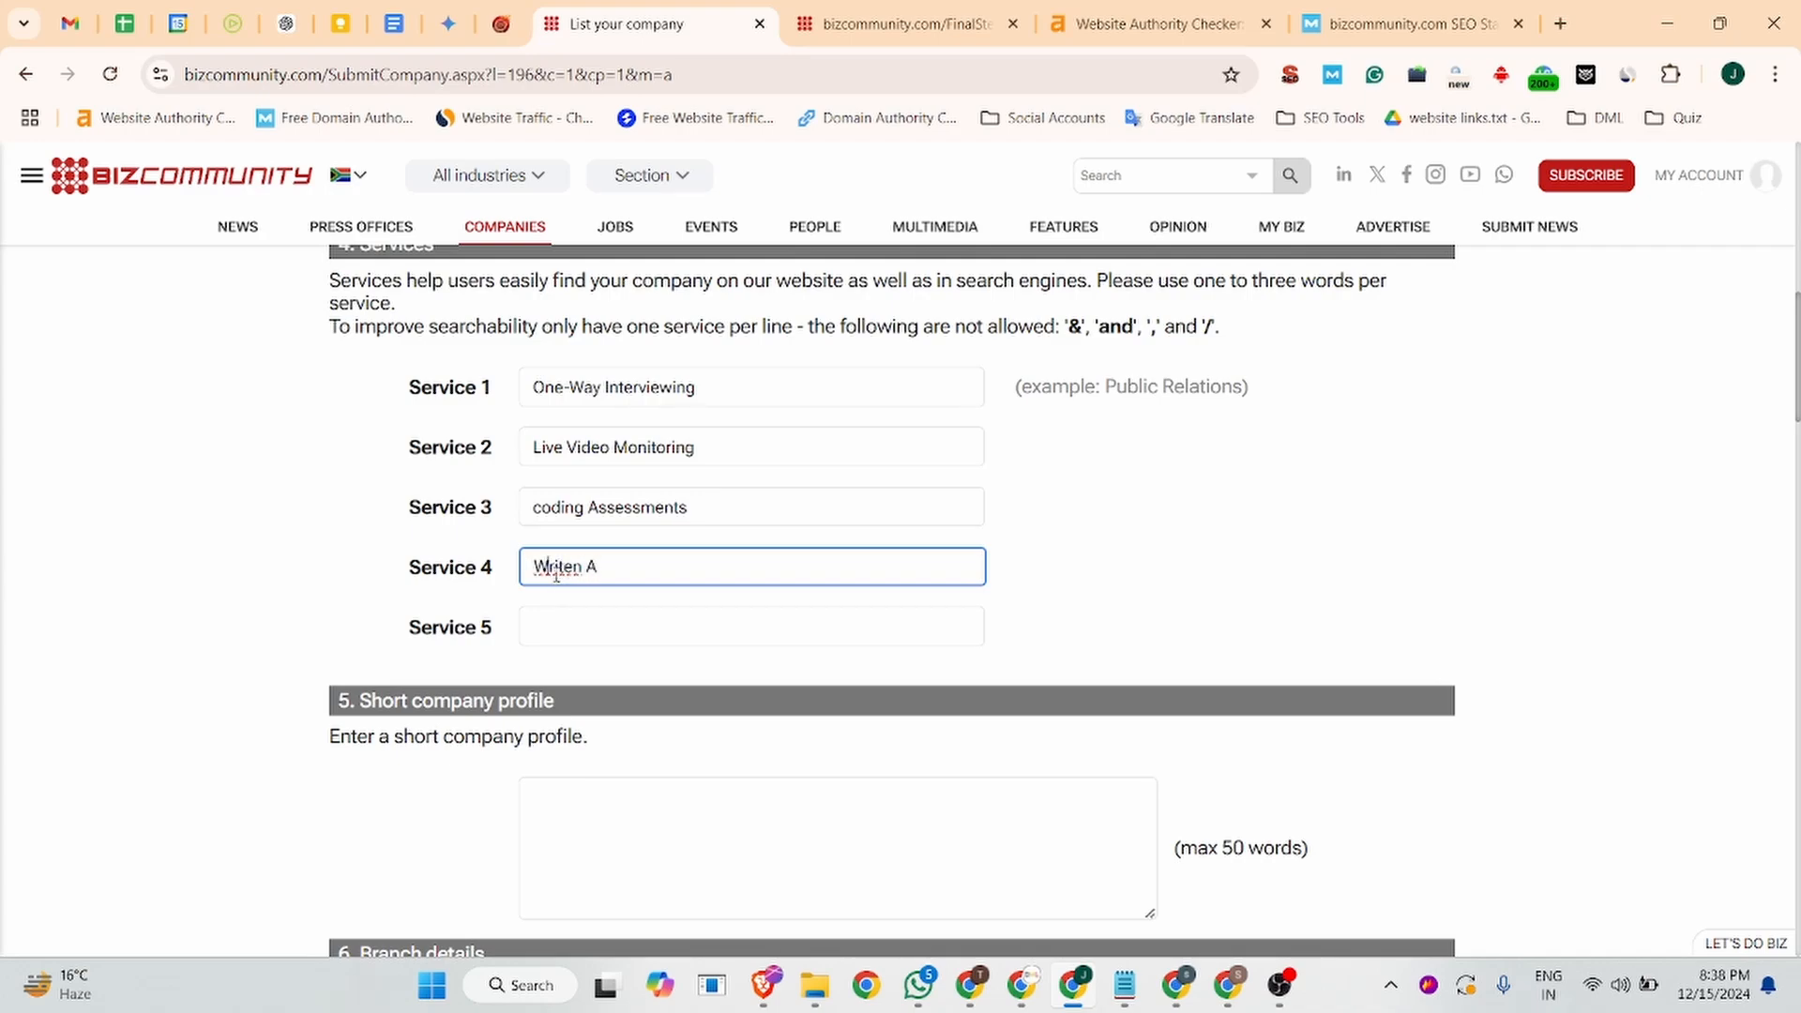
{"action": "left_click", "coordinate": [233, 23]}
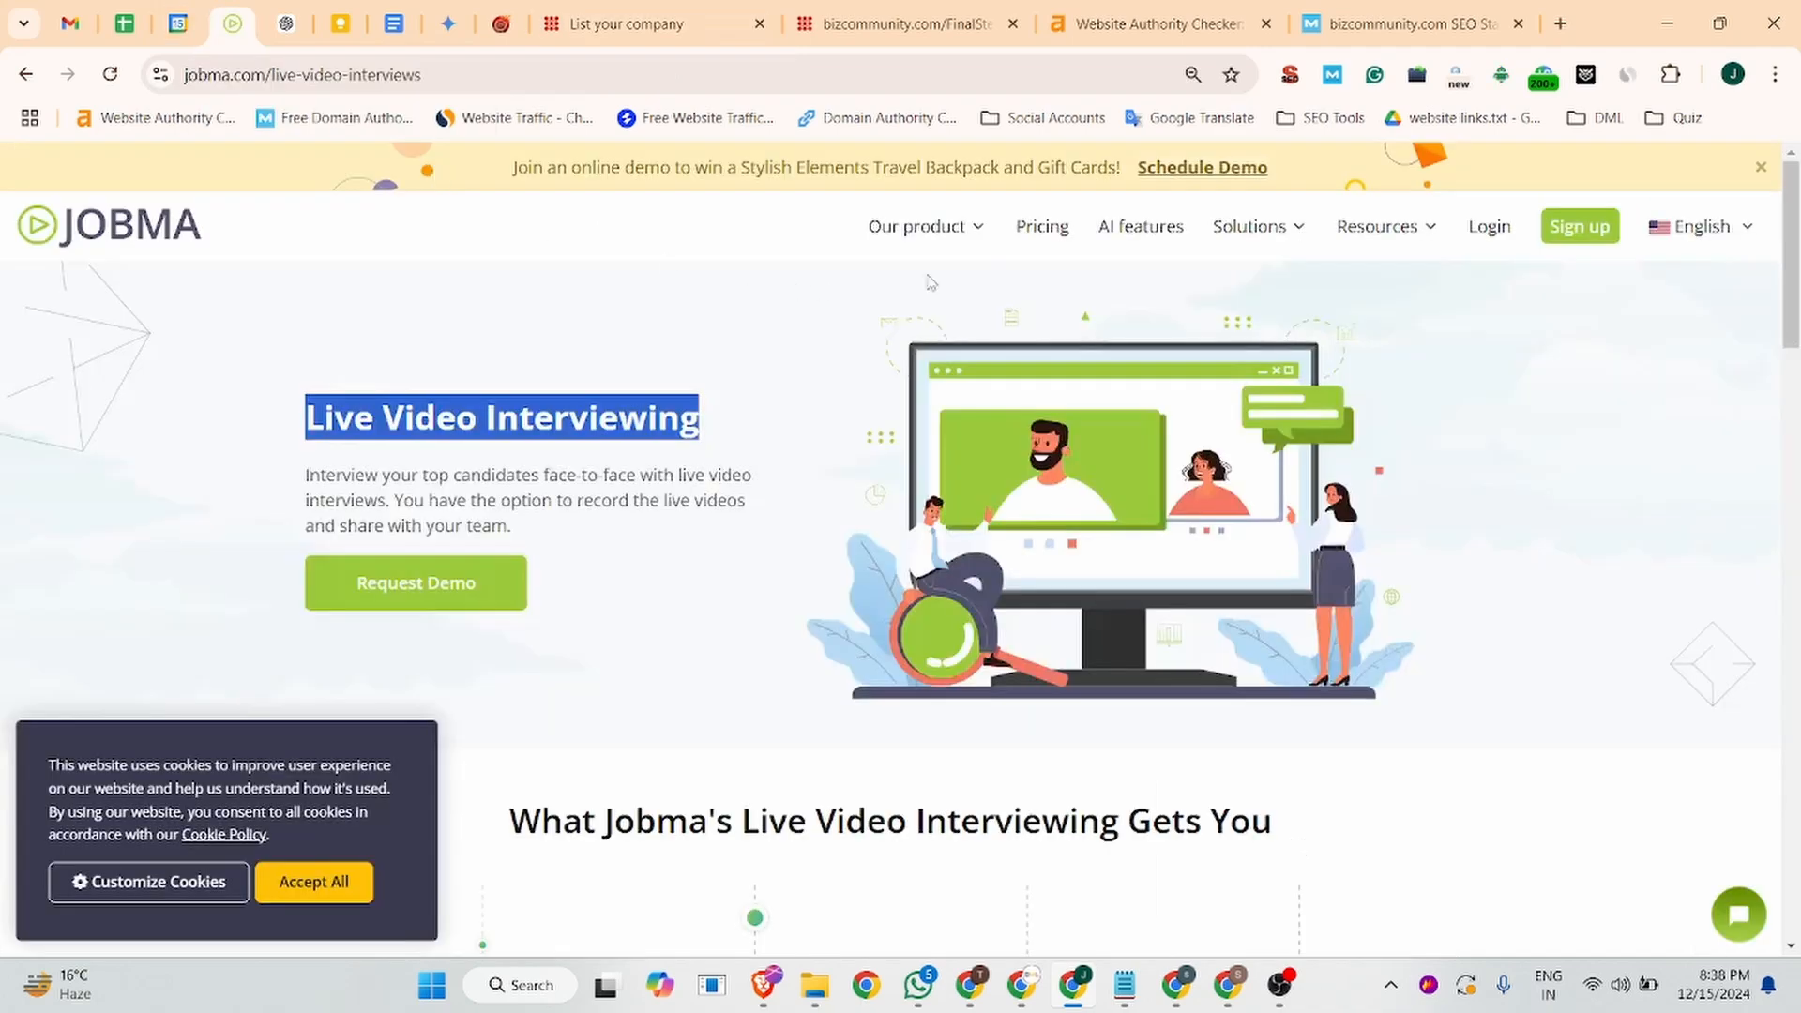
{"action": "left_click", "coordinate": [1122, 234]}
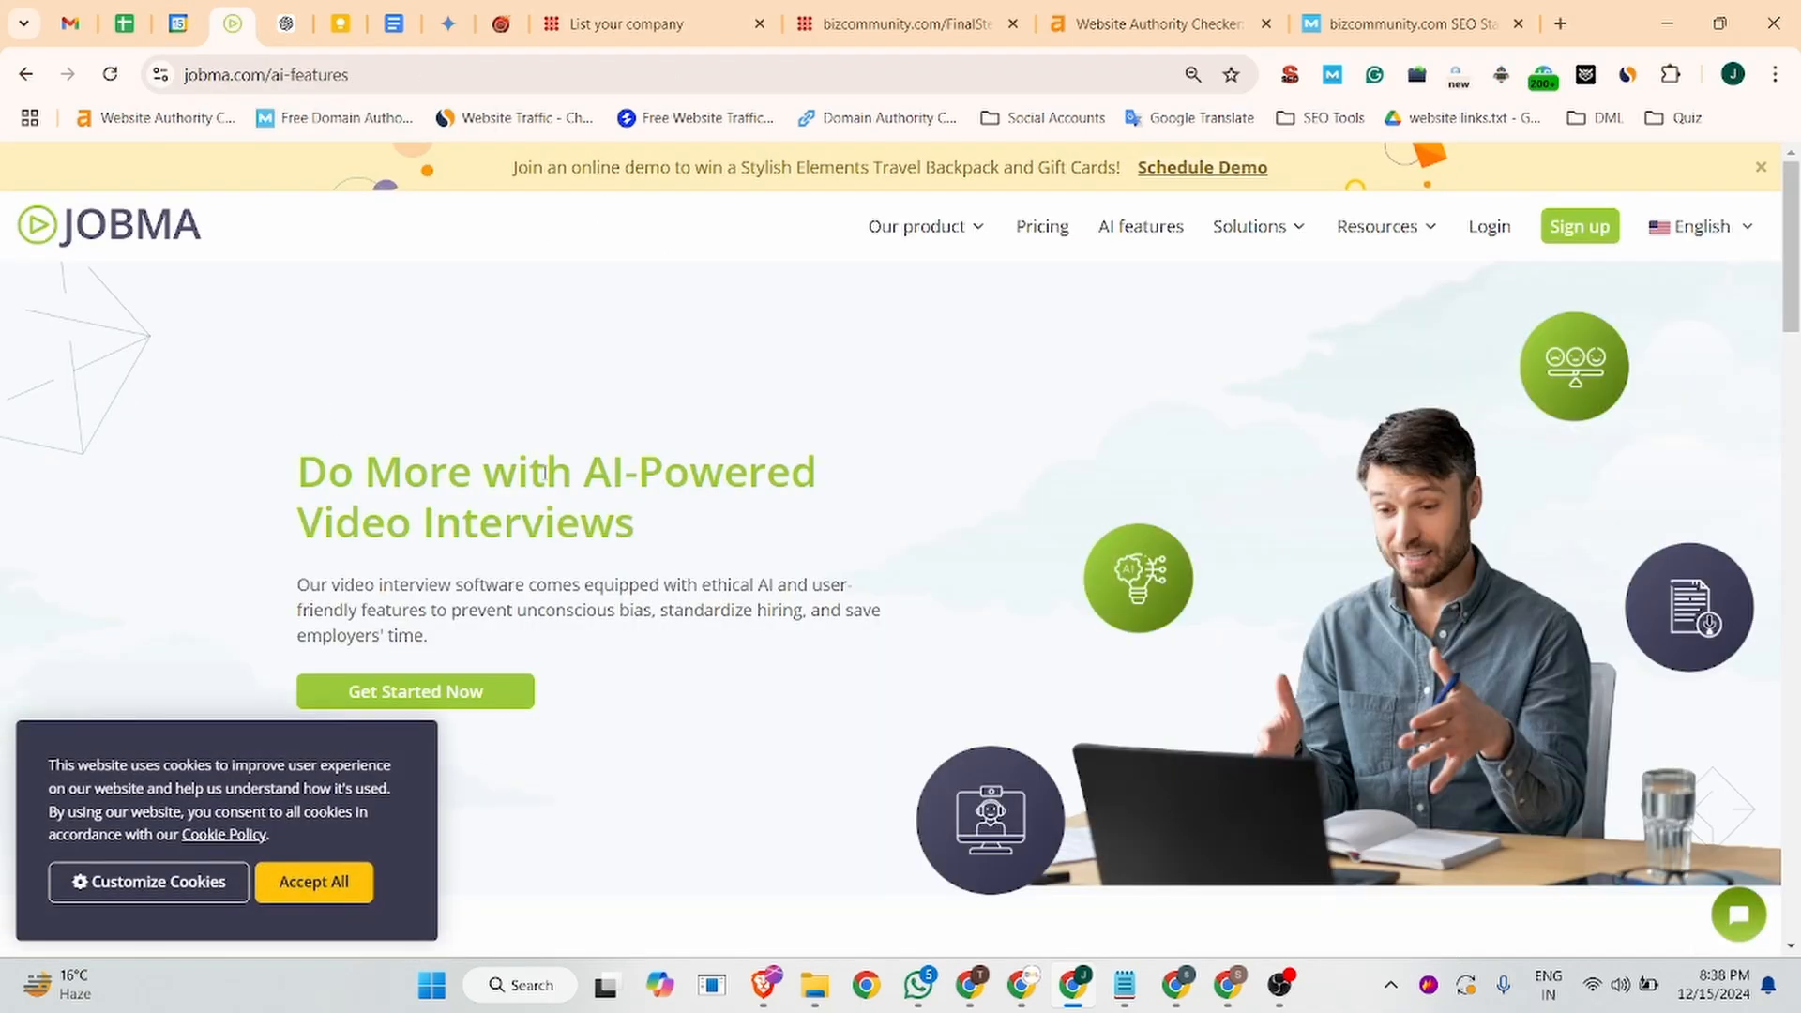
{"action": "left_click", "coordinate": [649, 11]}
{"action": "left_click_drag", "start_coordinate": [613, 587], "coordinate": [514, 583]}
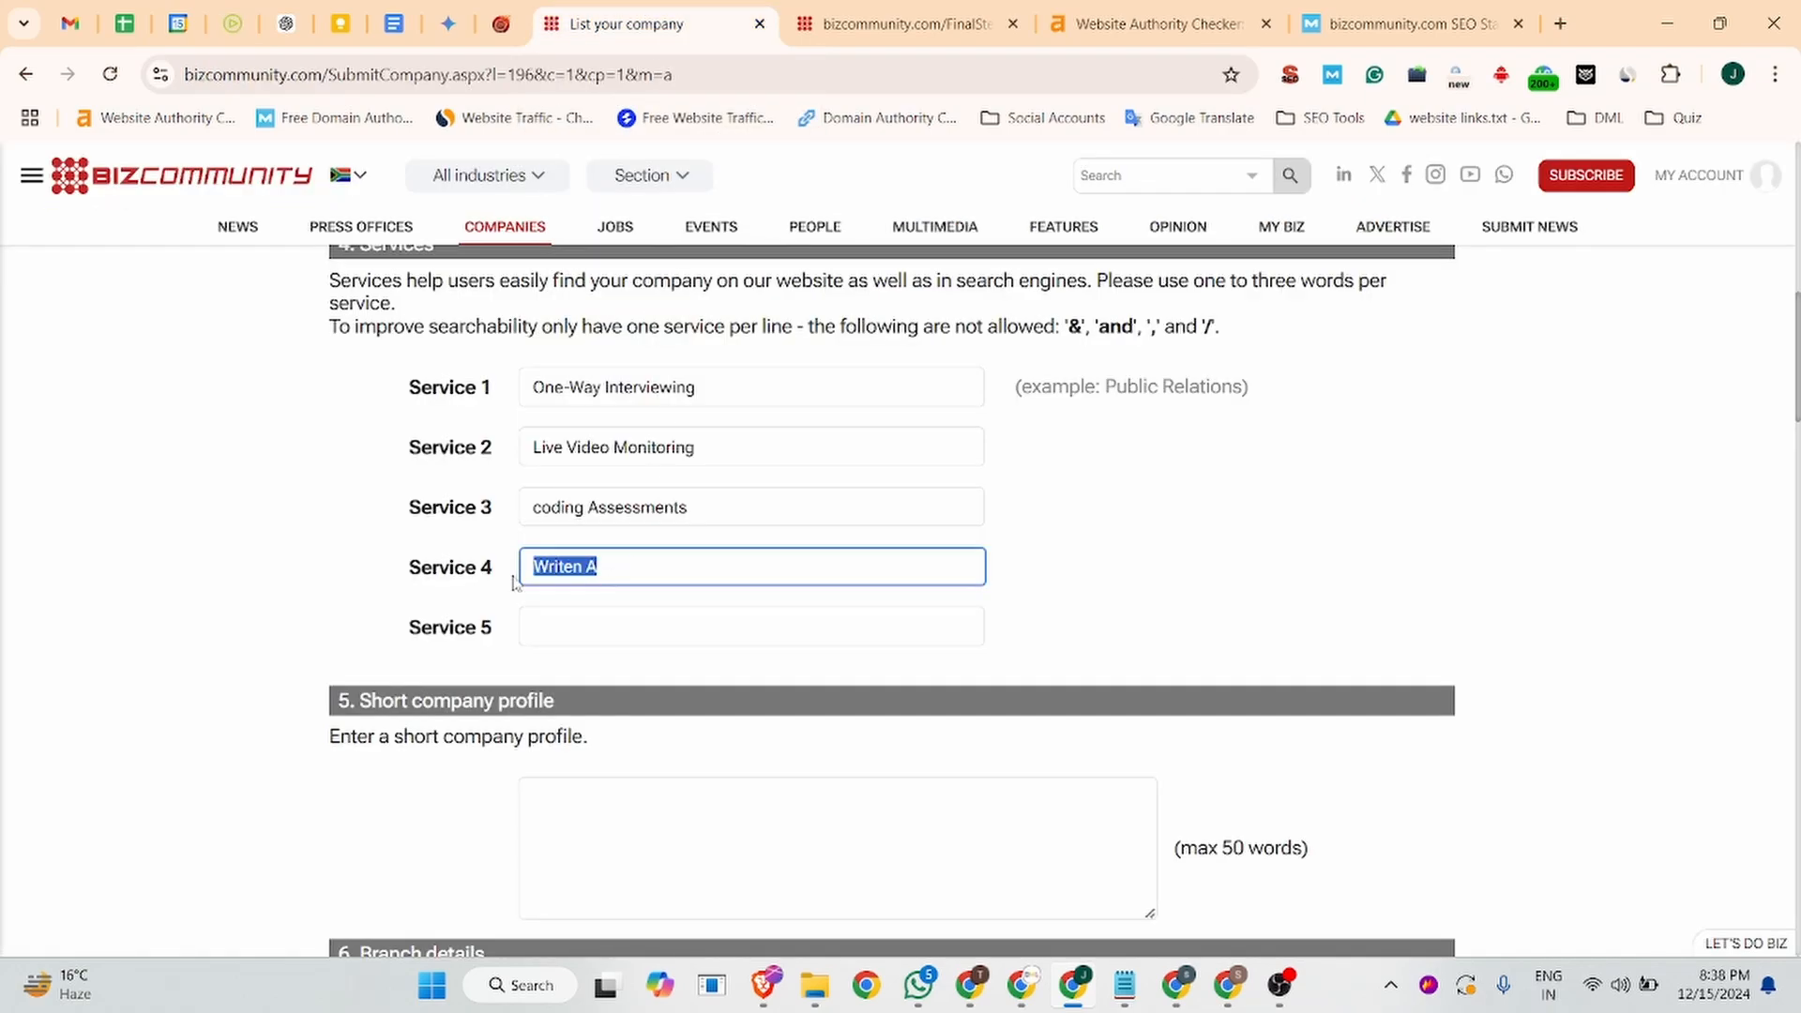
{"action": "type", "text": "HI"}
{"action": "type", "text": "-In Hiring"}
{"action": "left_click", "coordinate": [565, 628]}
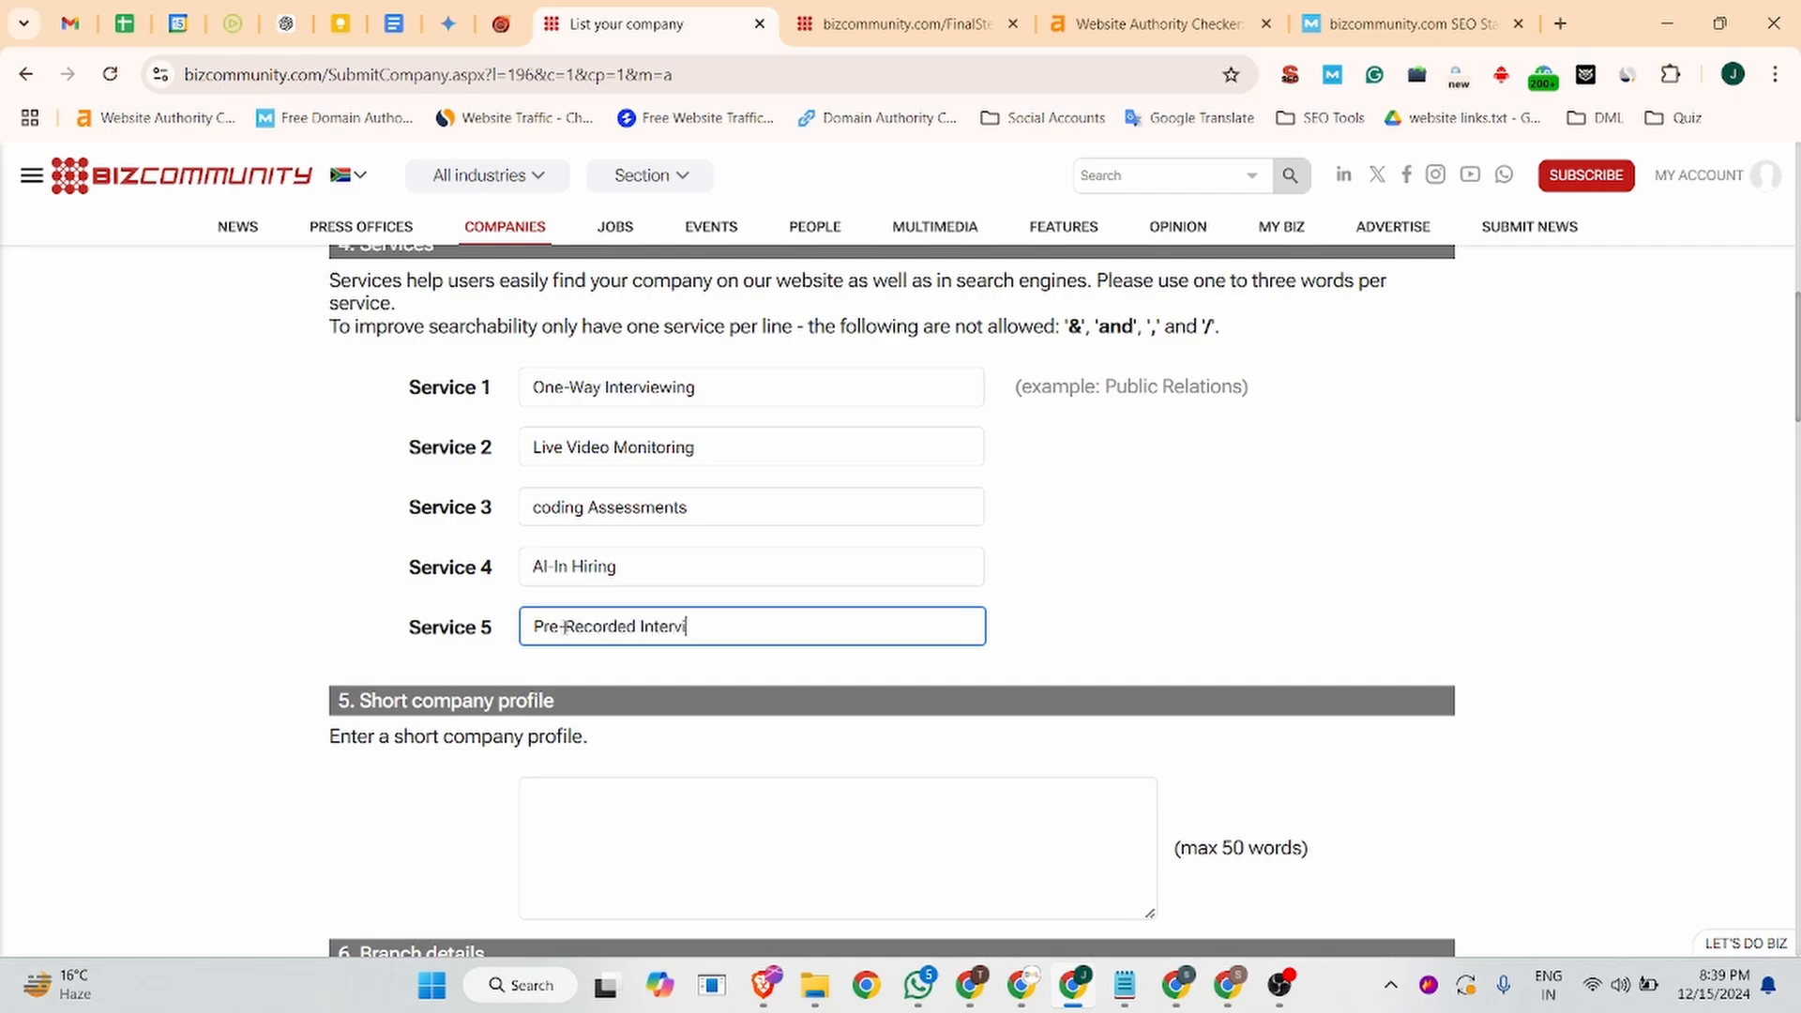
- Fill the short company profile with the first About paragraph on Jobma, copied from the Business Listing document
{"action": "scroll", "coordinate": [567, 563], "scroll_direction": "down", "scroll_amount": 3}
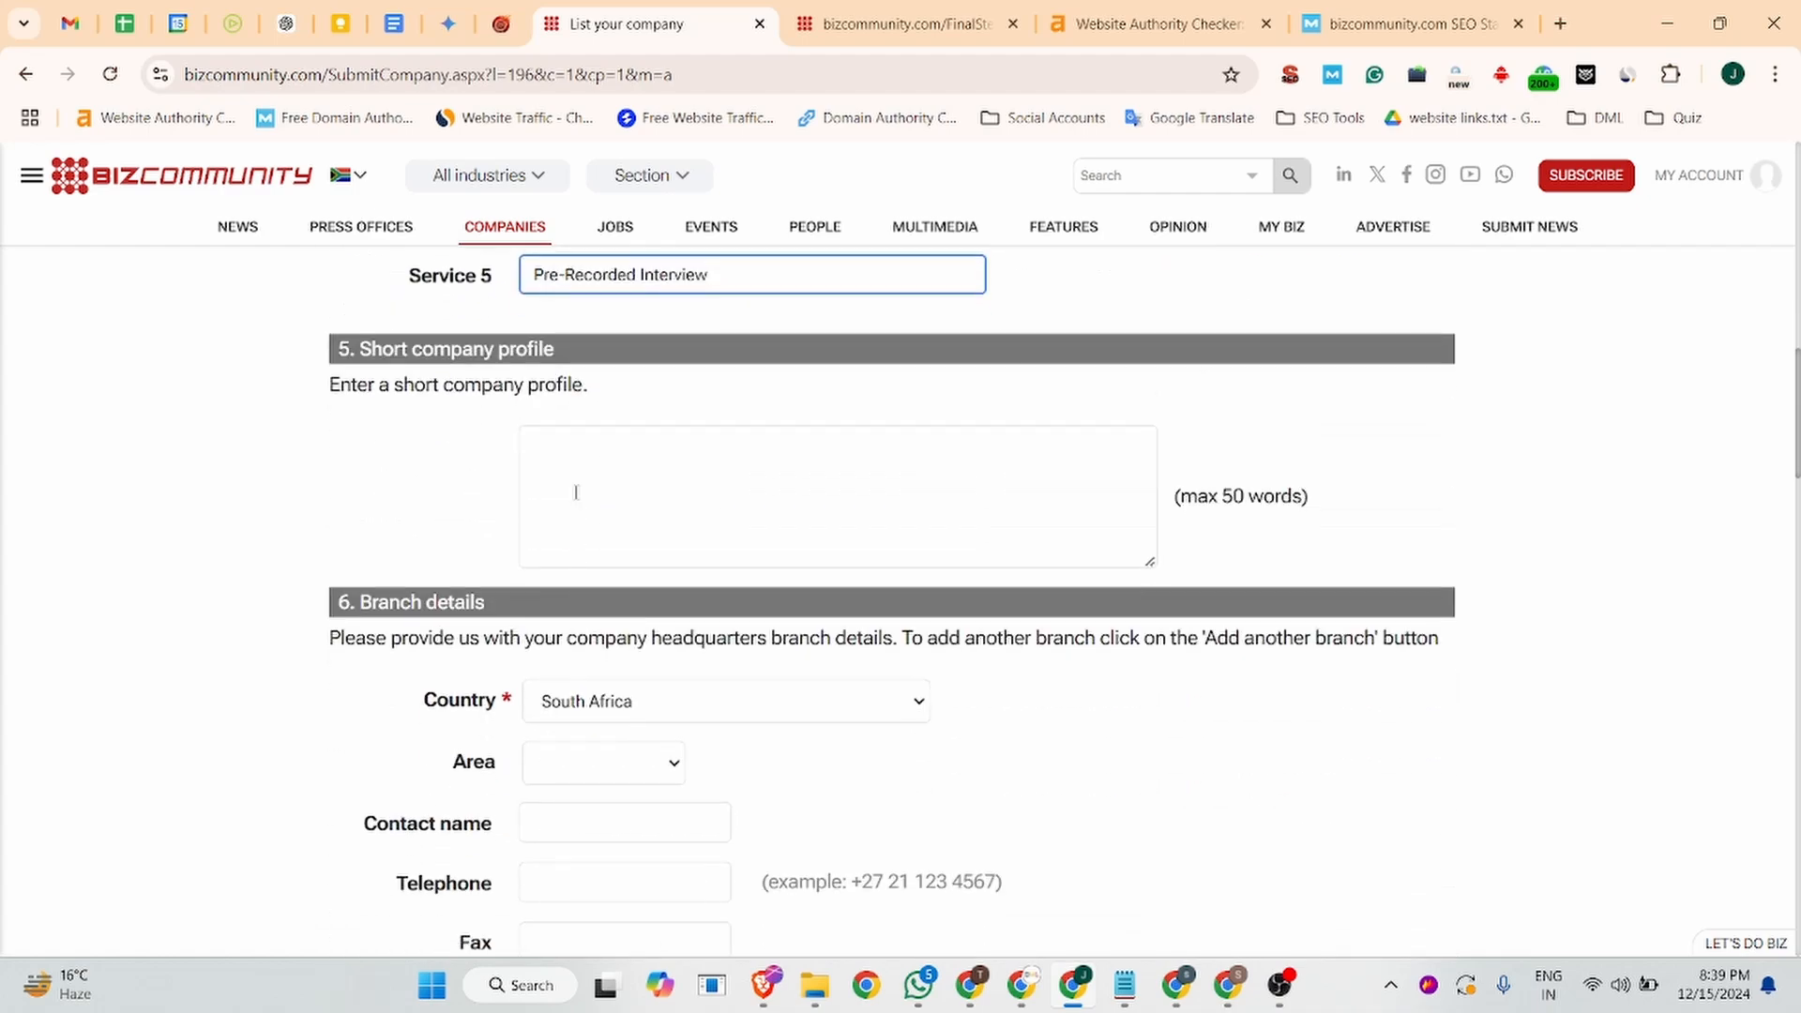
{"action": "left_click", "coordinate": [576, 491]}
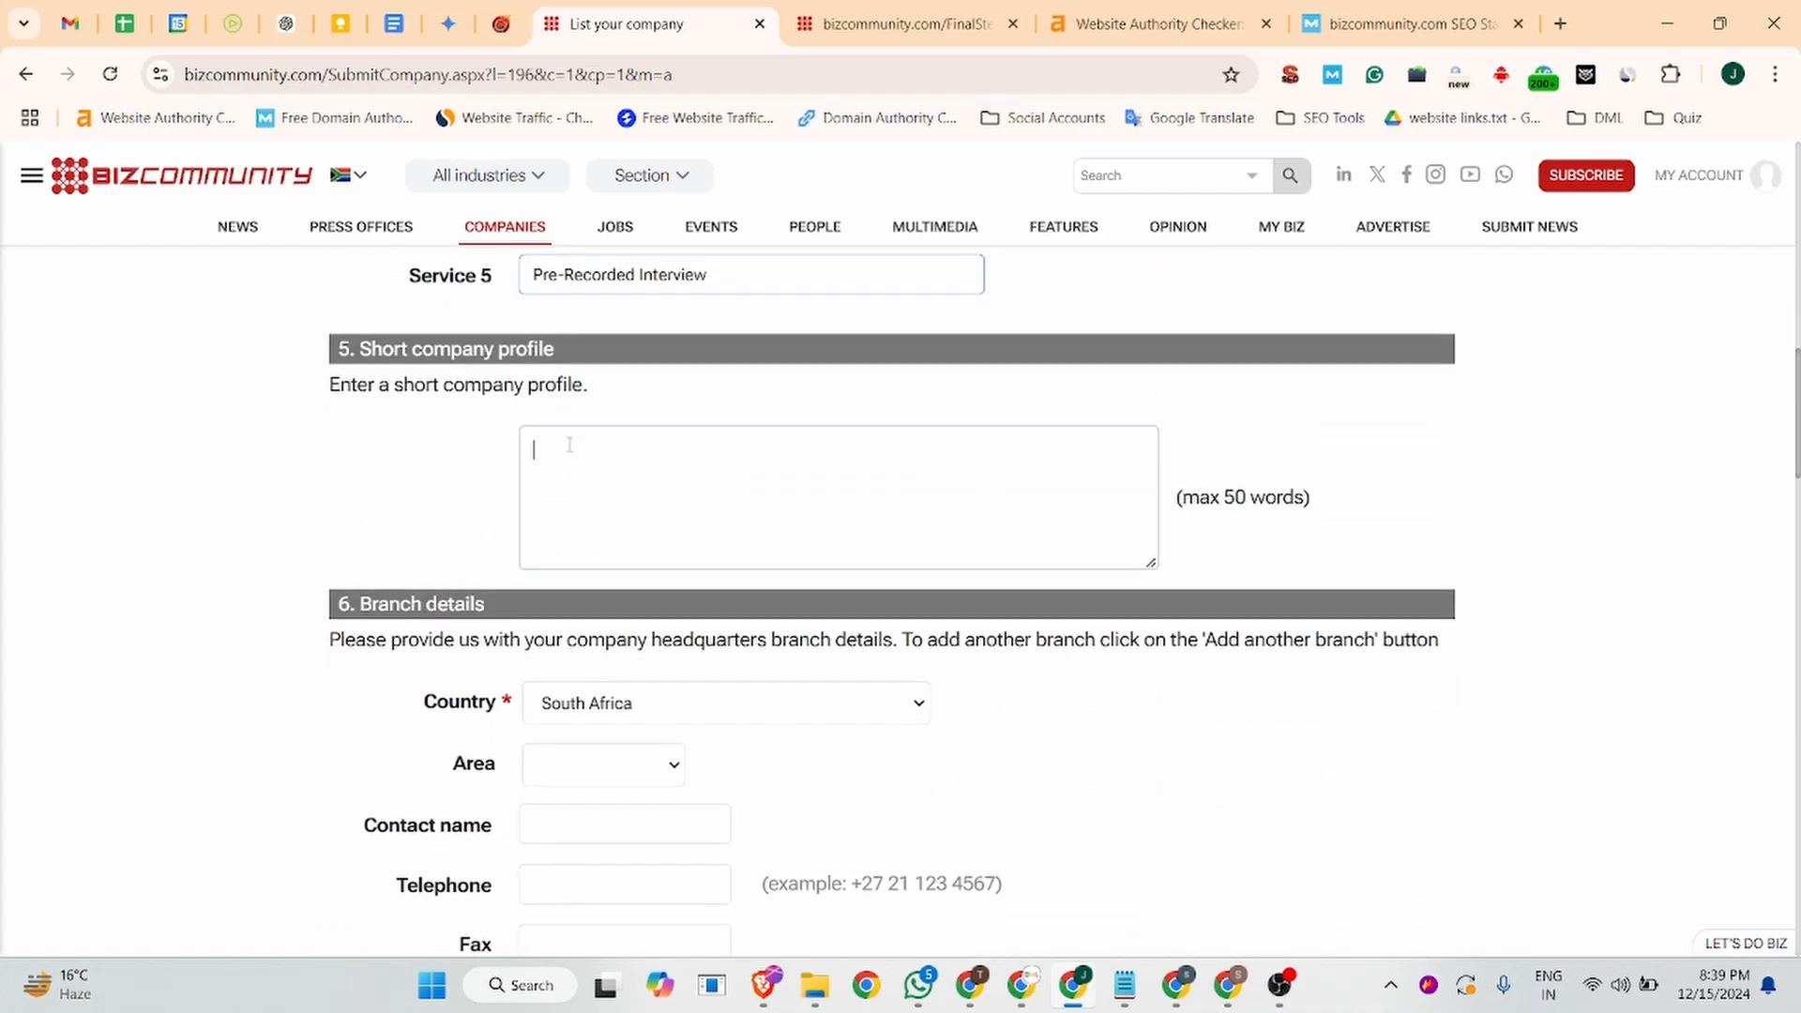
{"action": "left_click", "coordinate": [396, 28]}
{"action": "scroll", "coordinate": [656, 522], "scroll_direction": "down", "scroll_amount": 5}
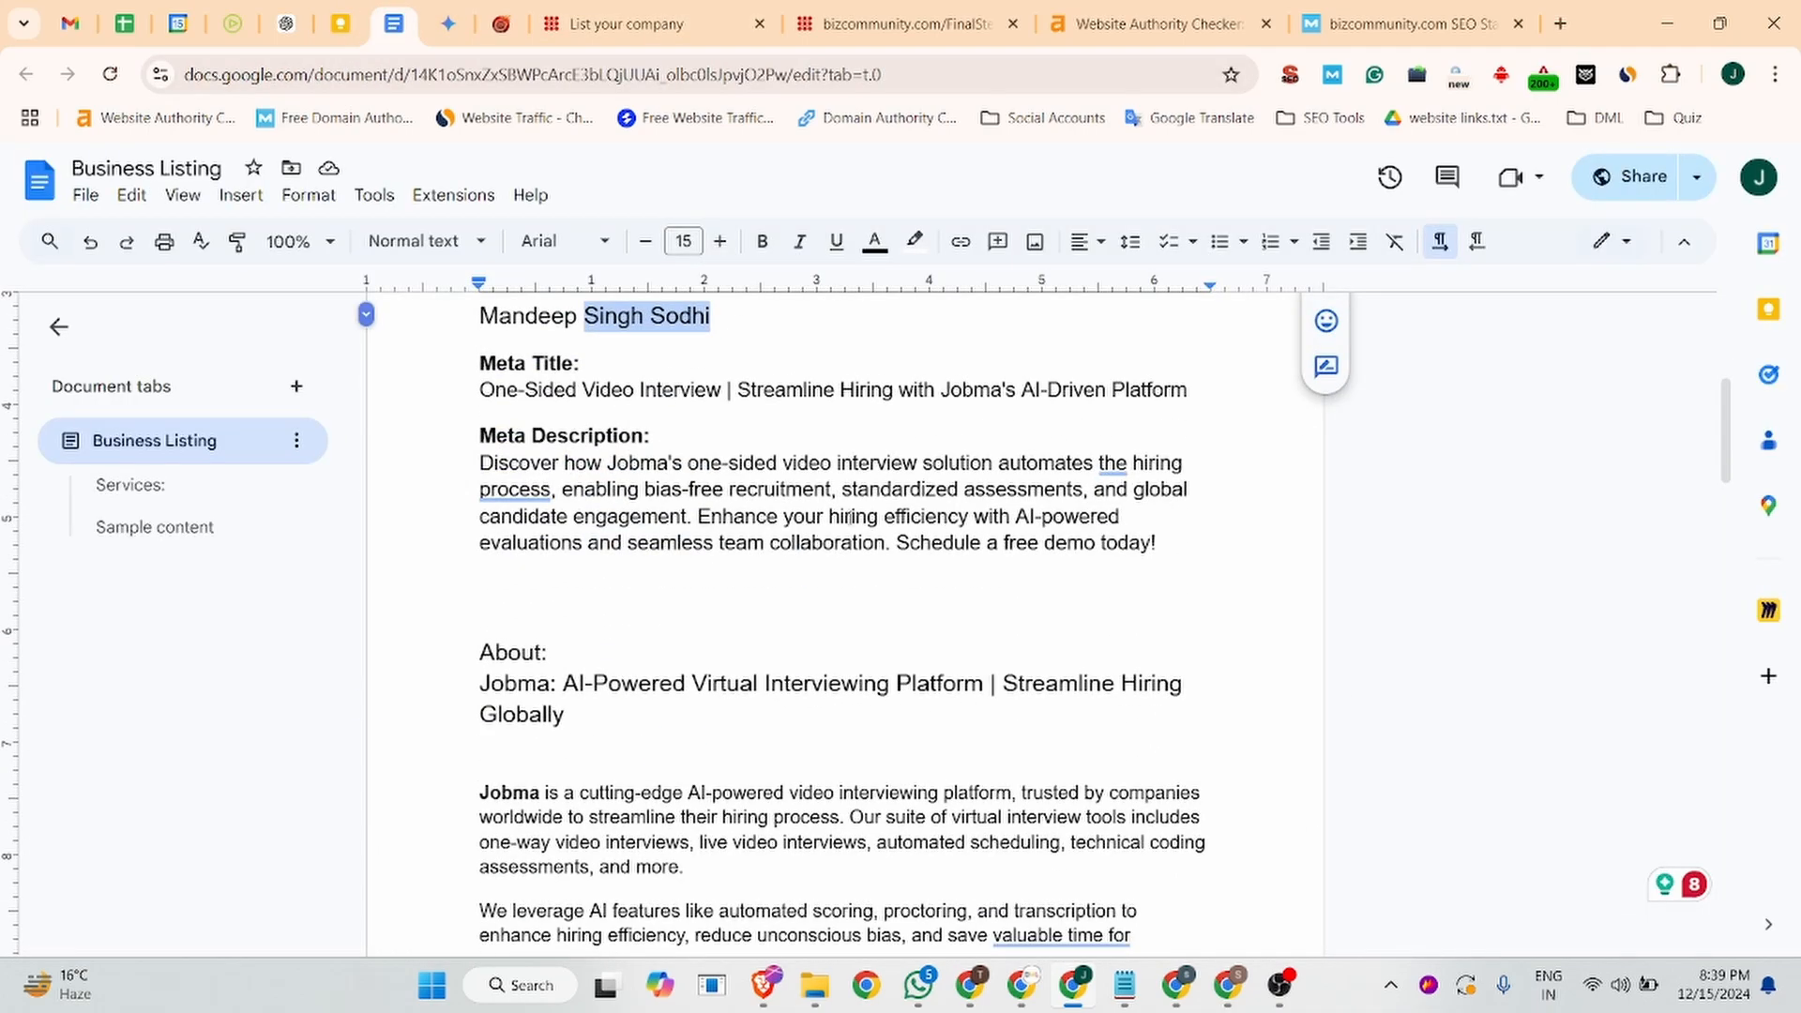
{"action": "scroll", "coordinate": [849, 517], "scroll_direction": "down", "scroll_amount": 3}
{"action": "left_click_drag", "start_coordinate": [758, 521], "coordinate": [439, 444]}
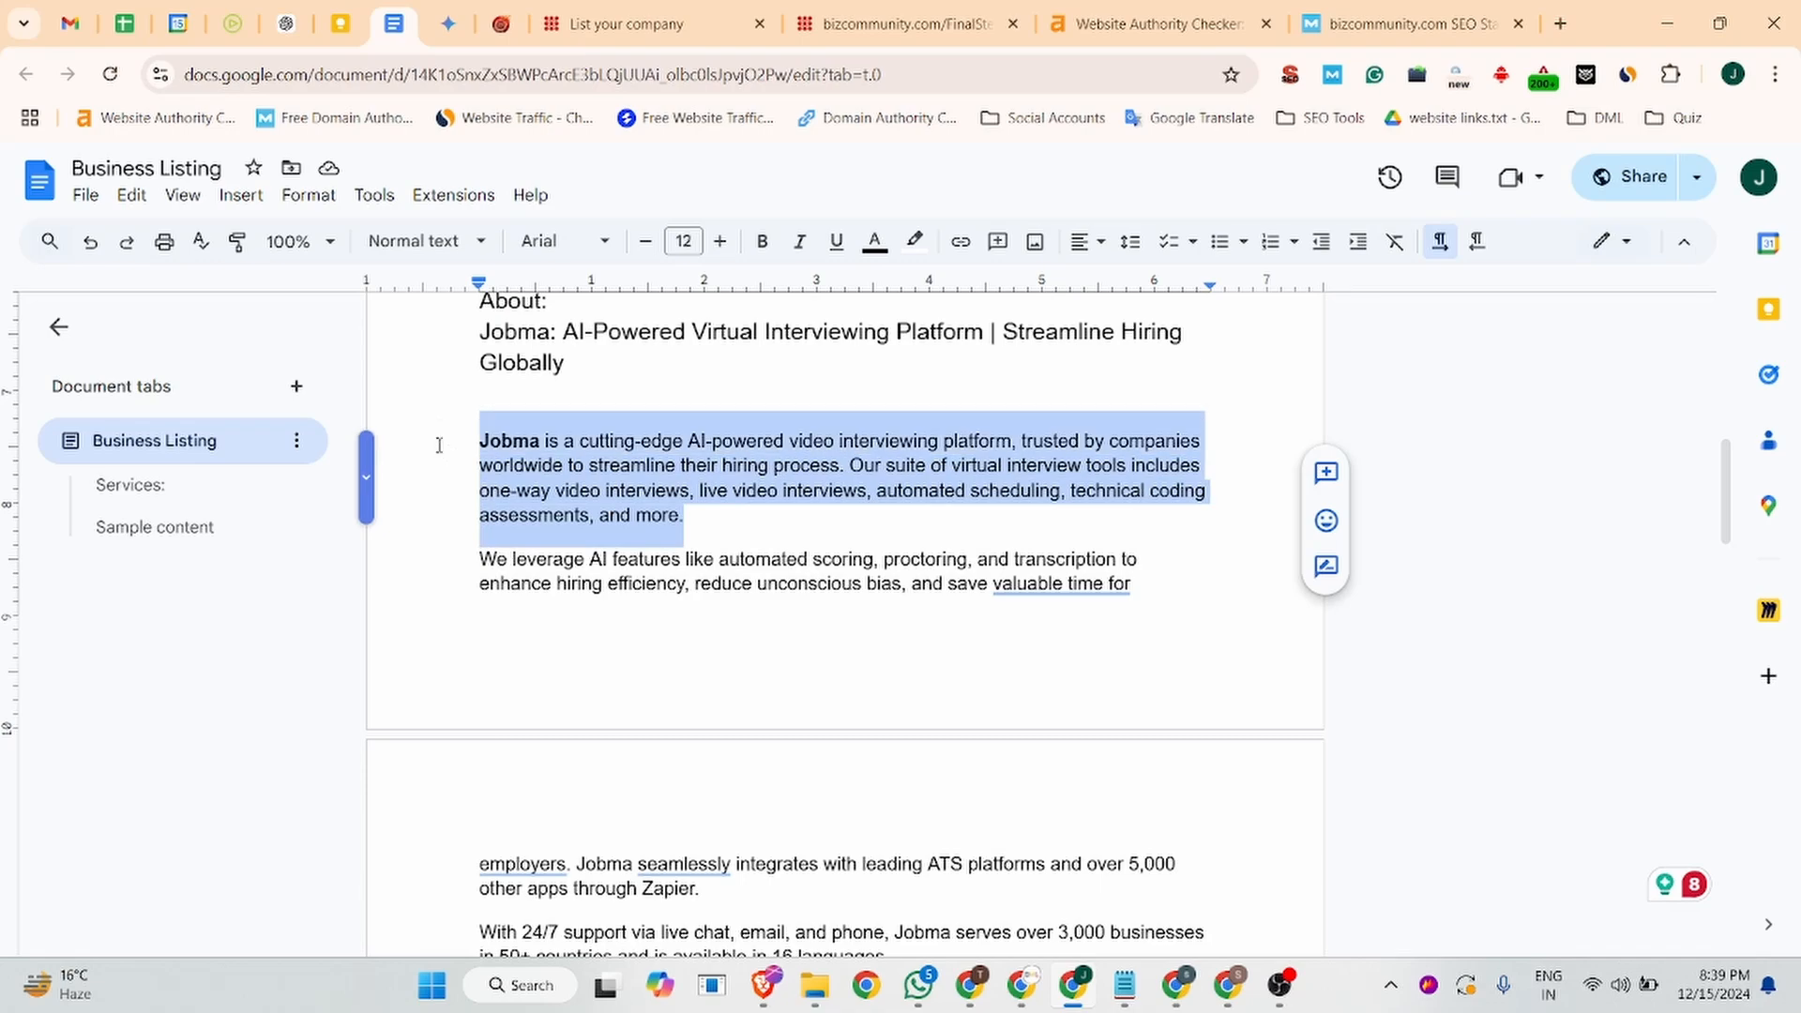
{"action": "key", "text": "ctrl+c"}
{"action": "left_click", "coordinate": [626, 23]}
{"action": "key", "text": "ctrl+v"}
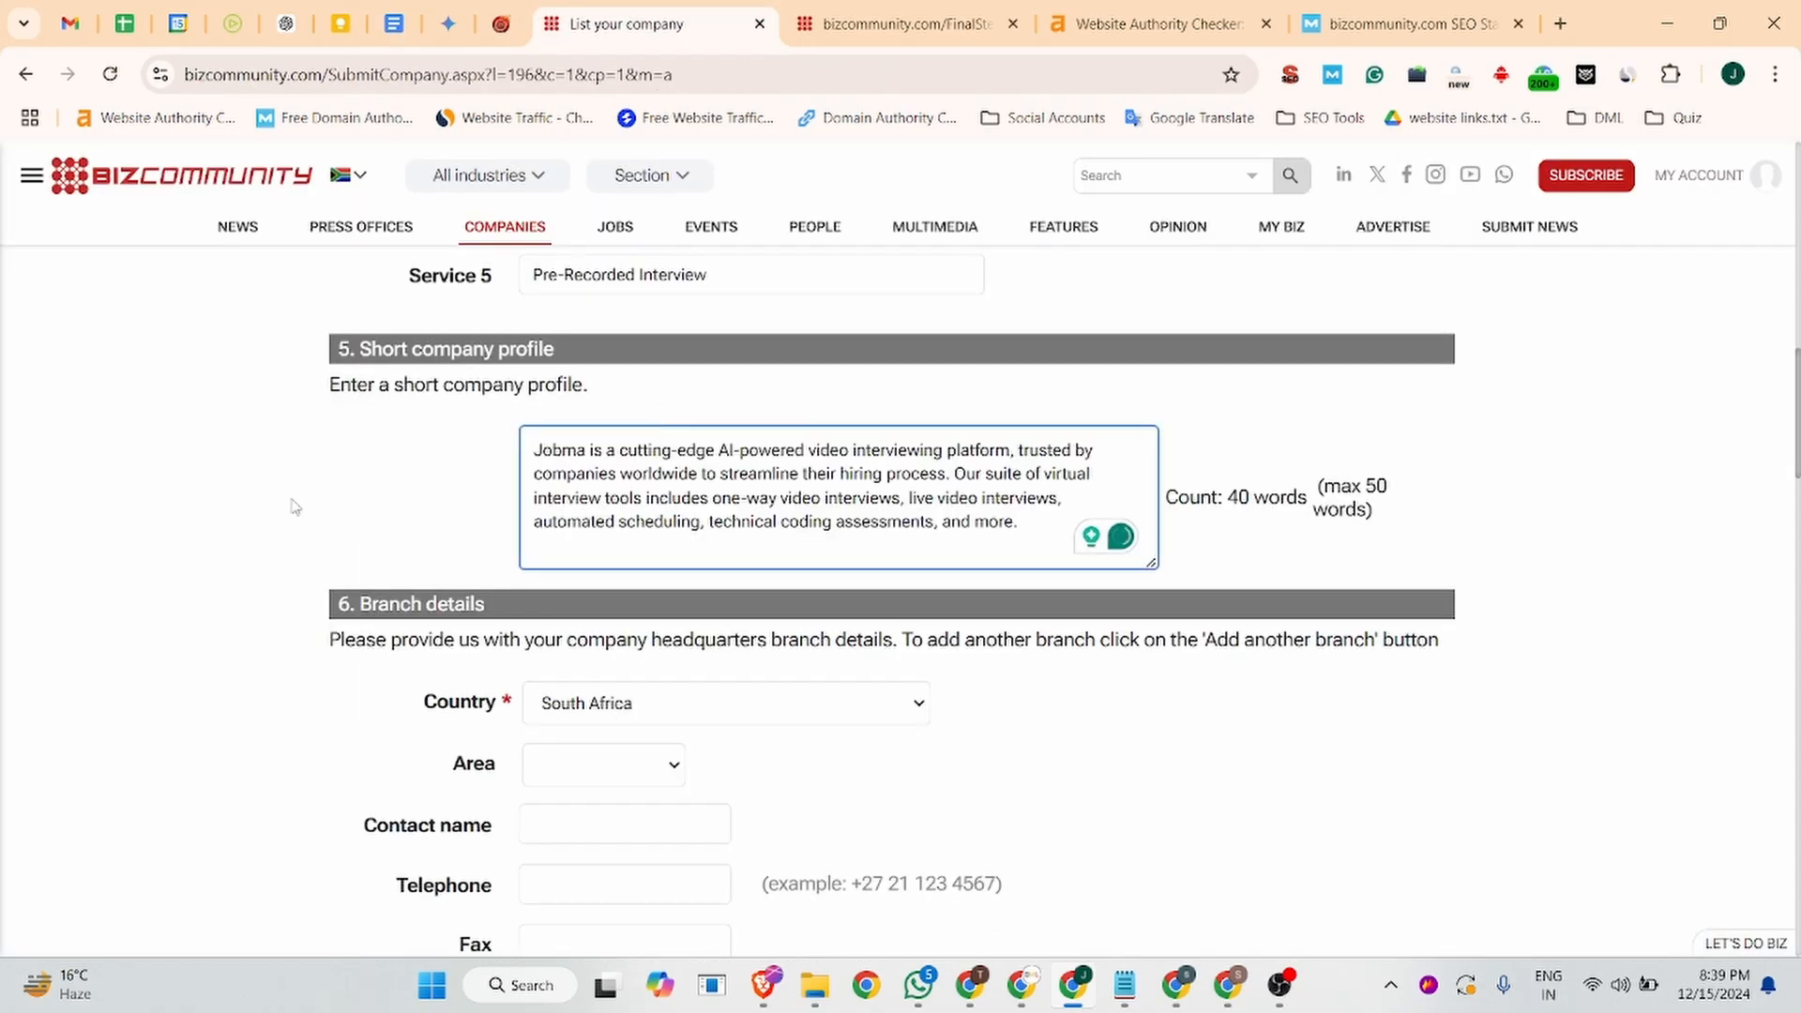
- Set the headquarters branch country to United States
{"action": "scroll", "coordinate": [563, 488], "scroll_direction": "down", "scroll_amount": 3}
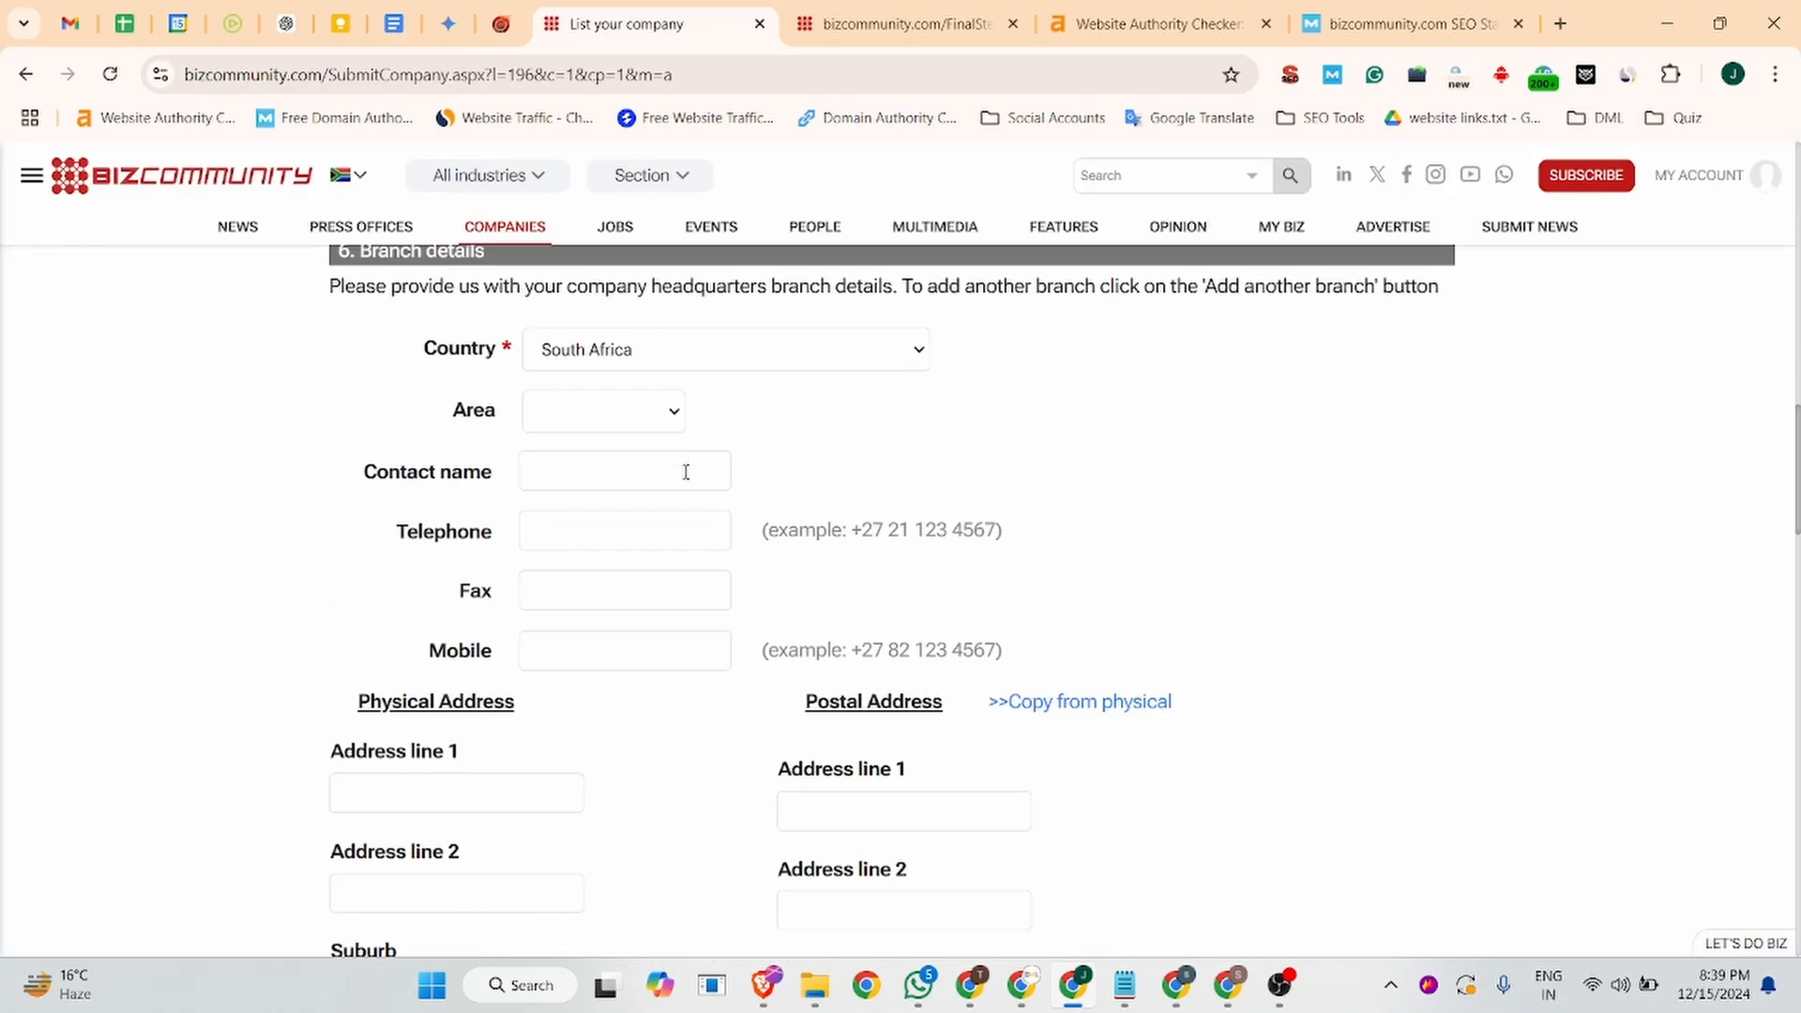
{"action": "left_click", "coordinate": [627, 354]}
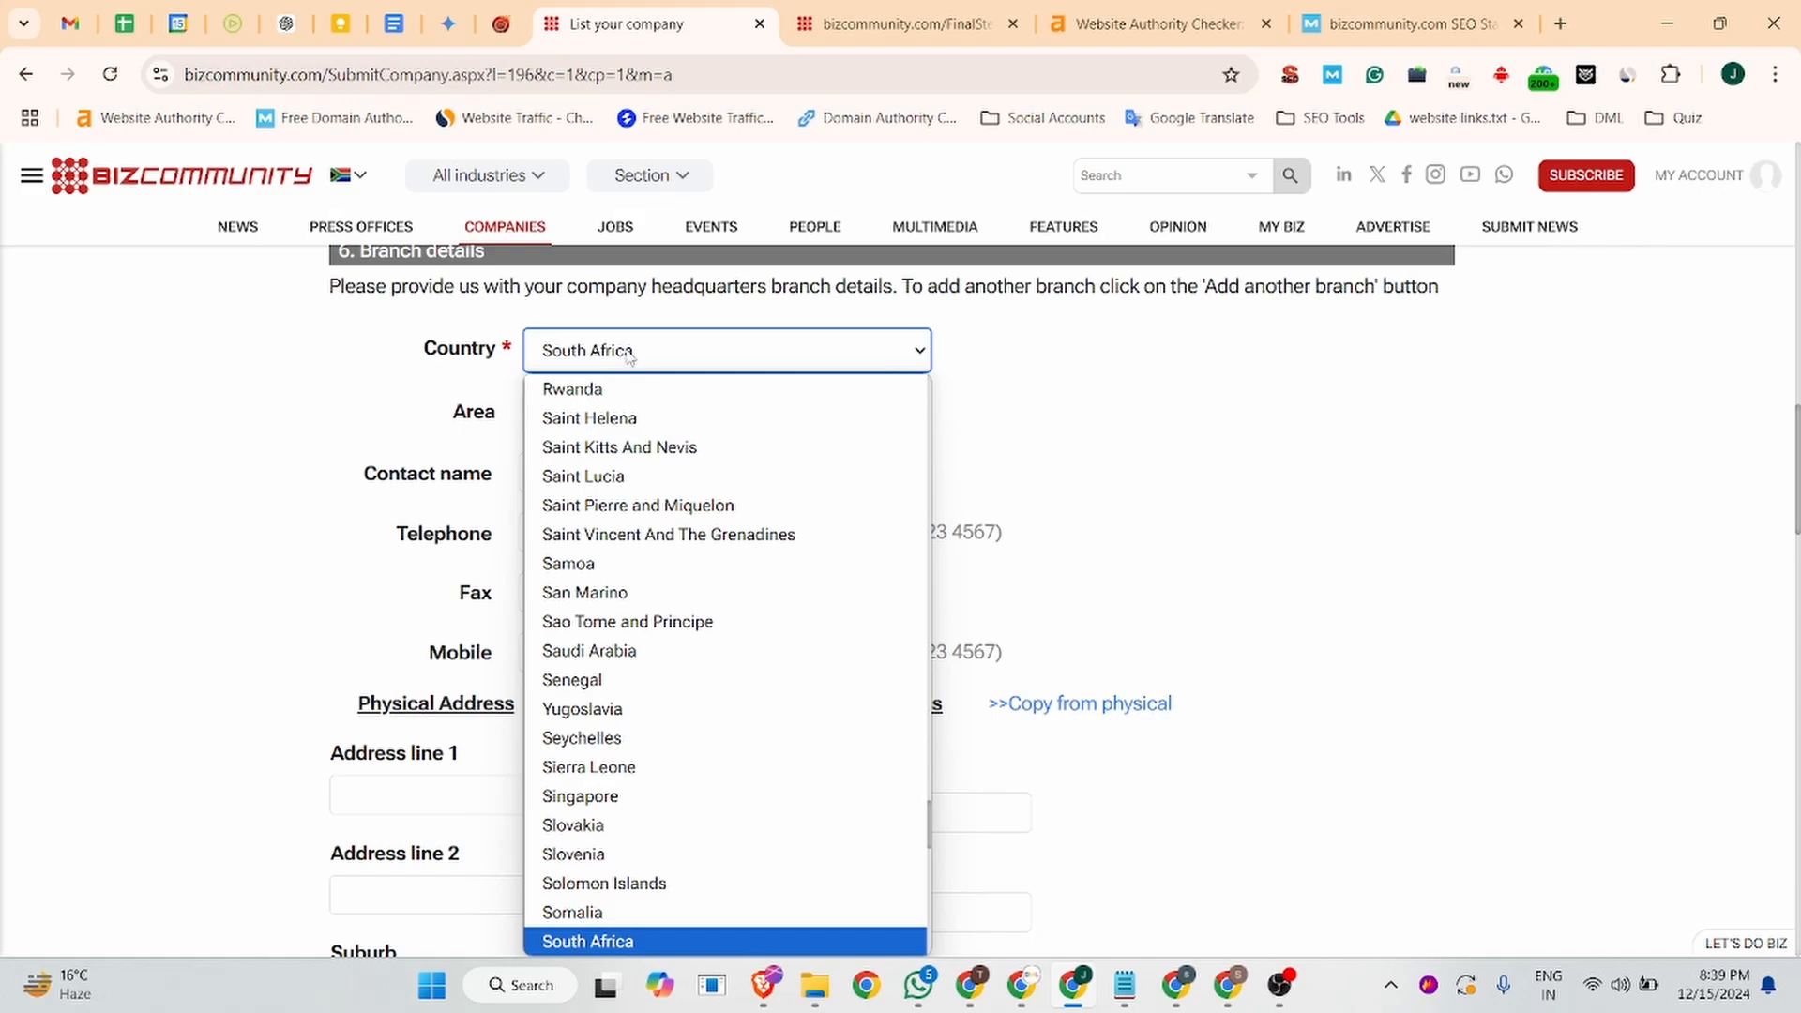
{"action": "type", "text": "uk"}
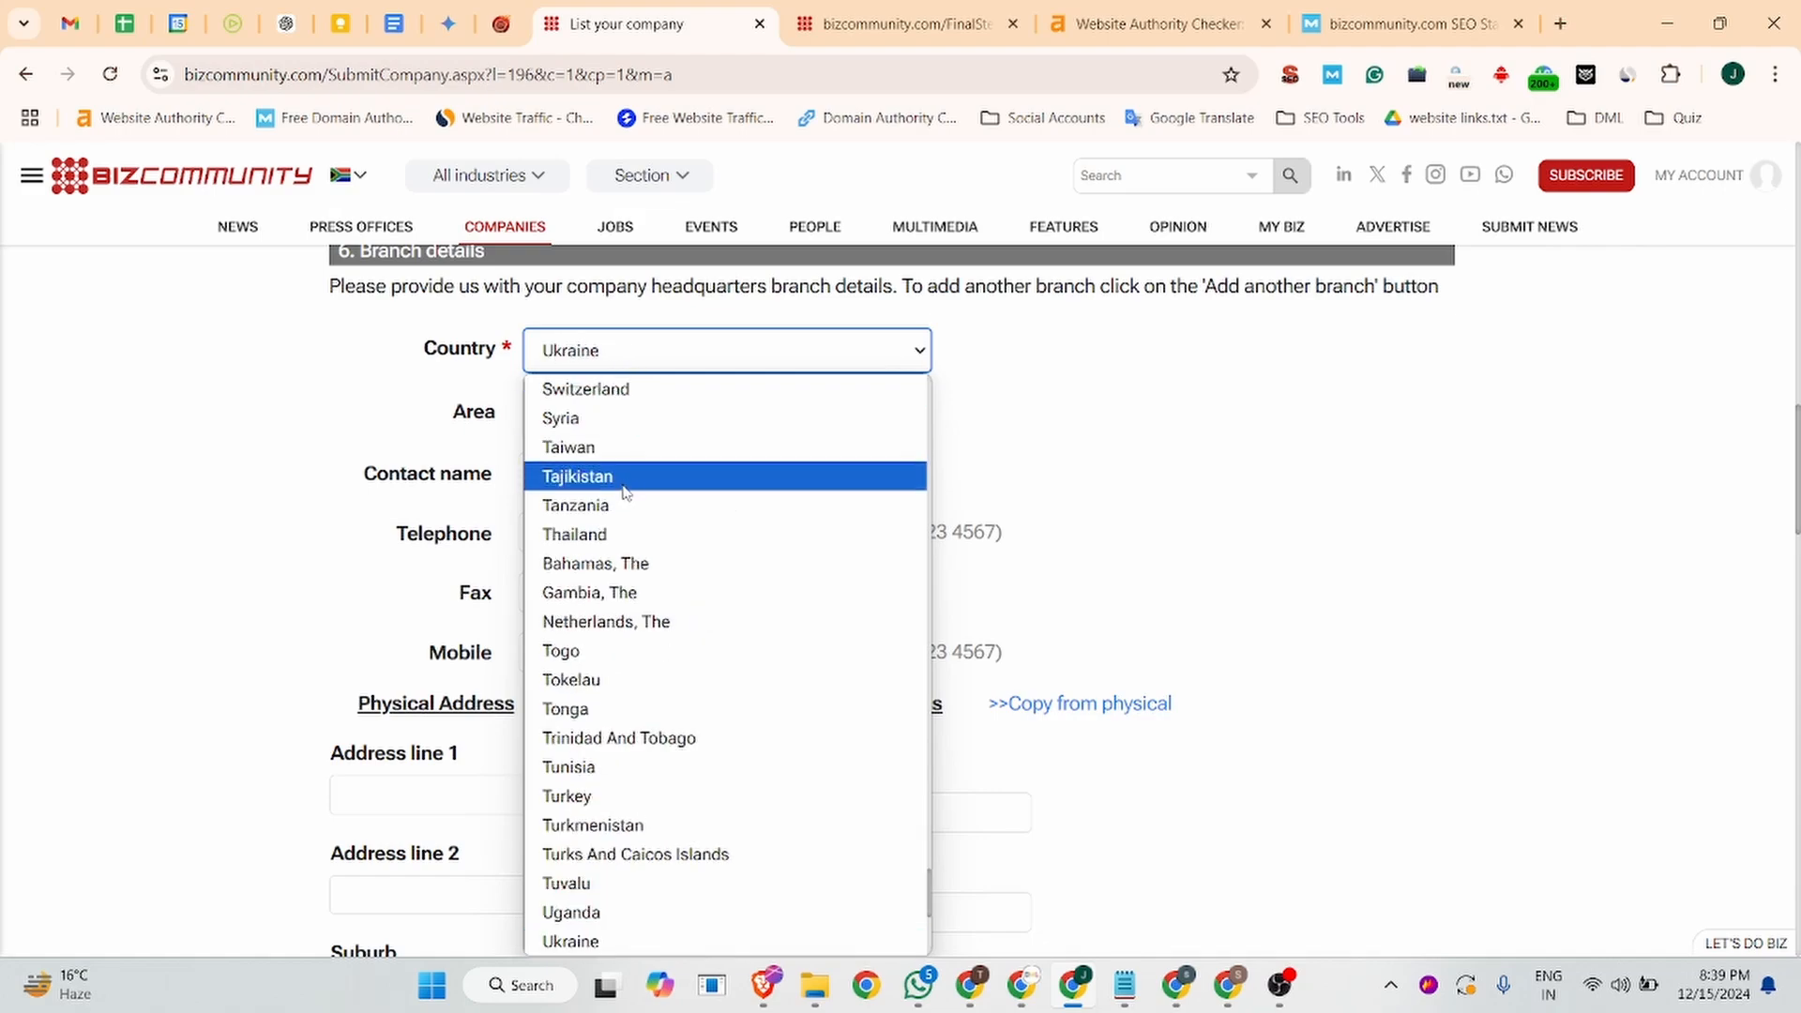
{"action": "key", "text": "u"}
{"action": "key", "text": "u"}
{"action": "key", "text": "u"}
{"action": "key", "text": "u"}
{"action": "key", "text": "u"}
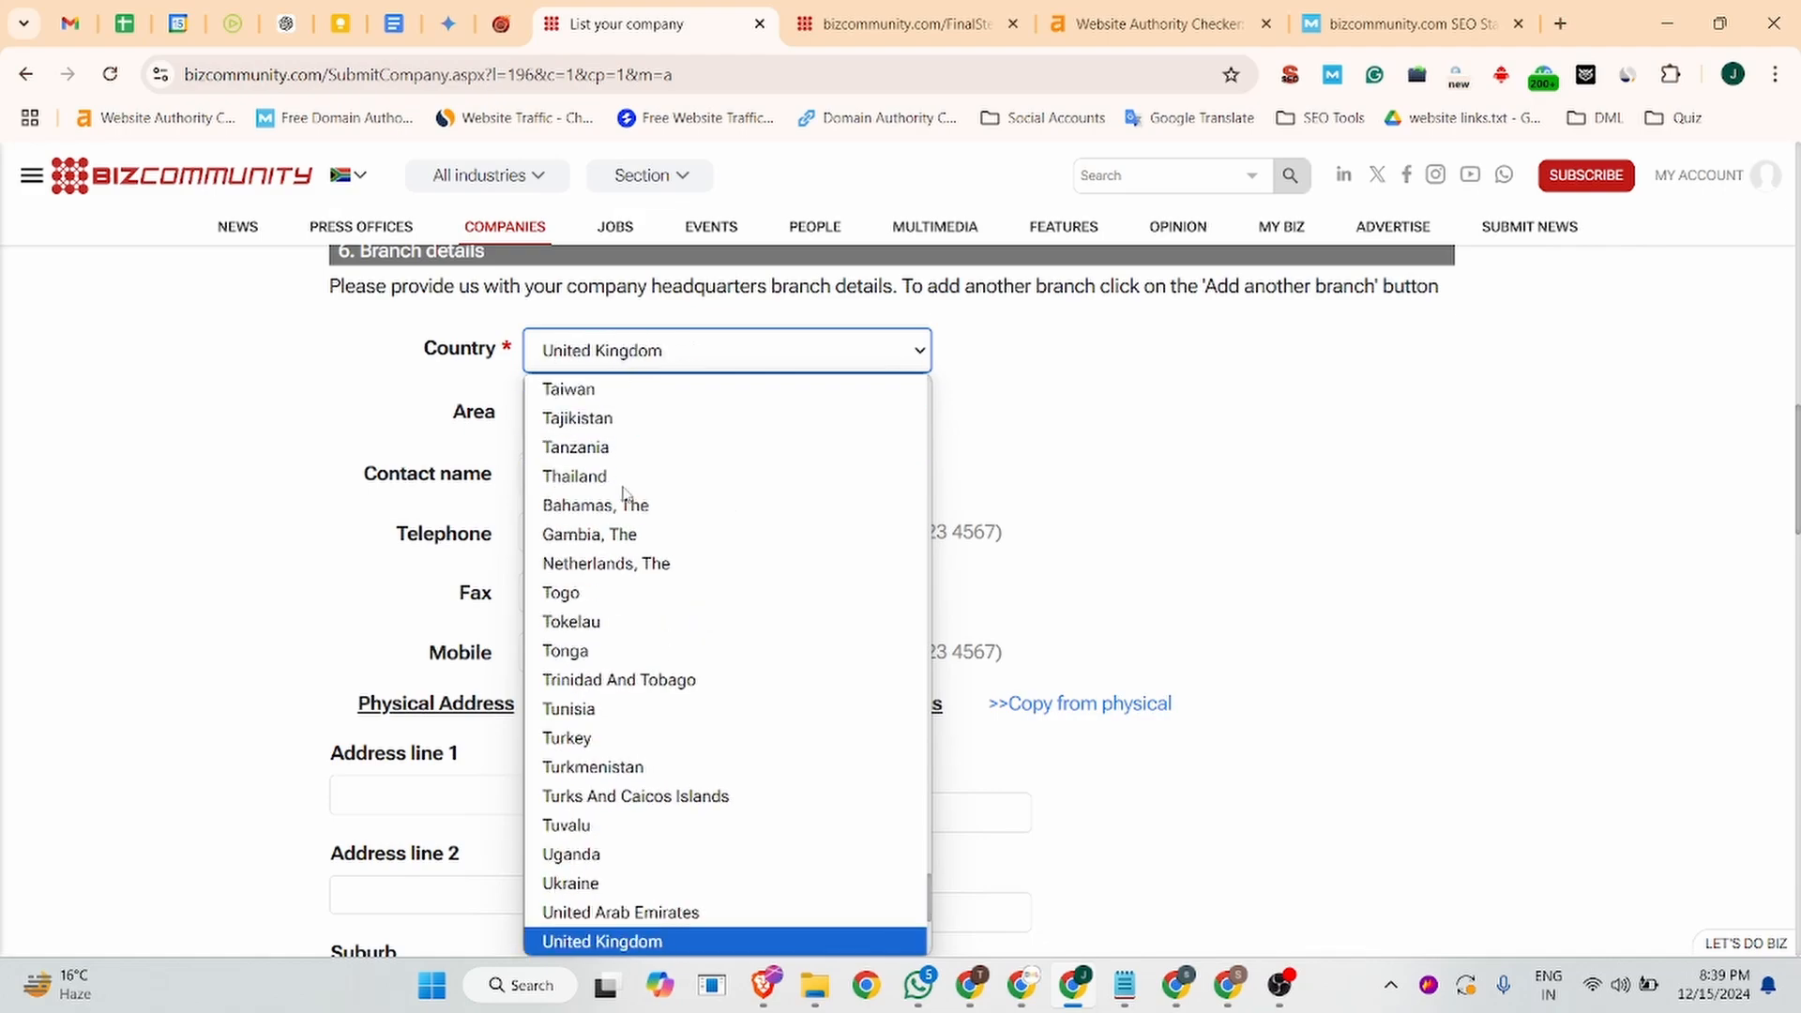
{"action": "left_click", "coordinate": [650, 943]}
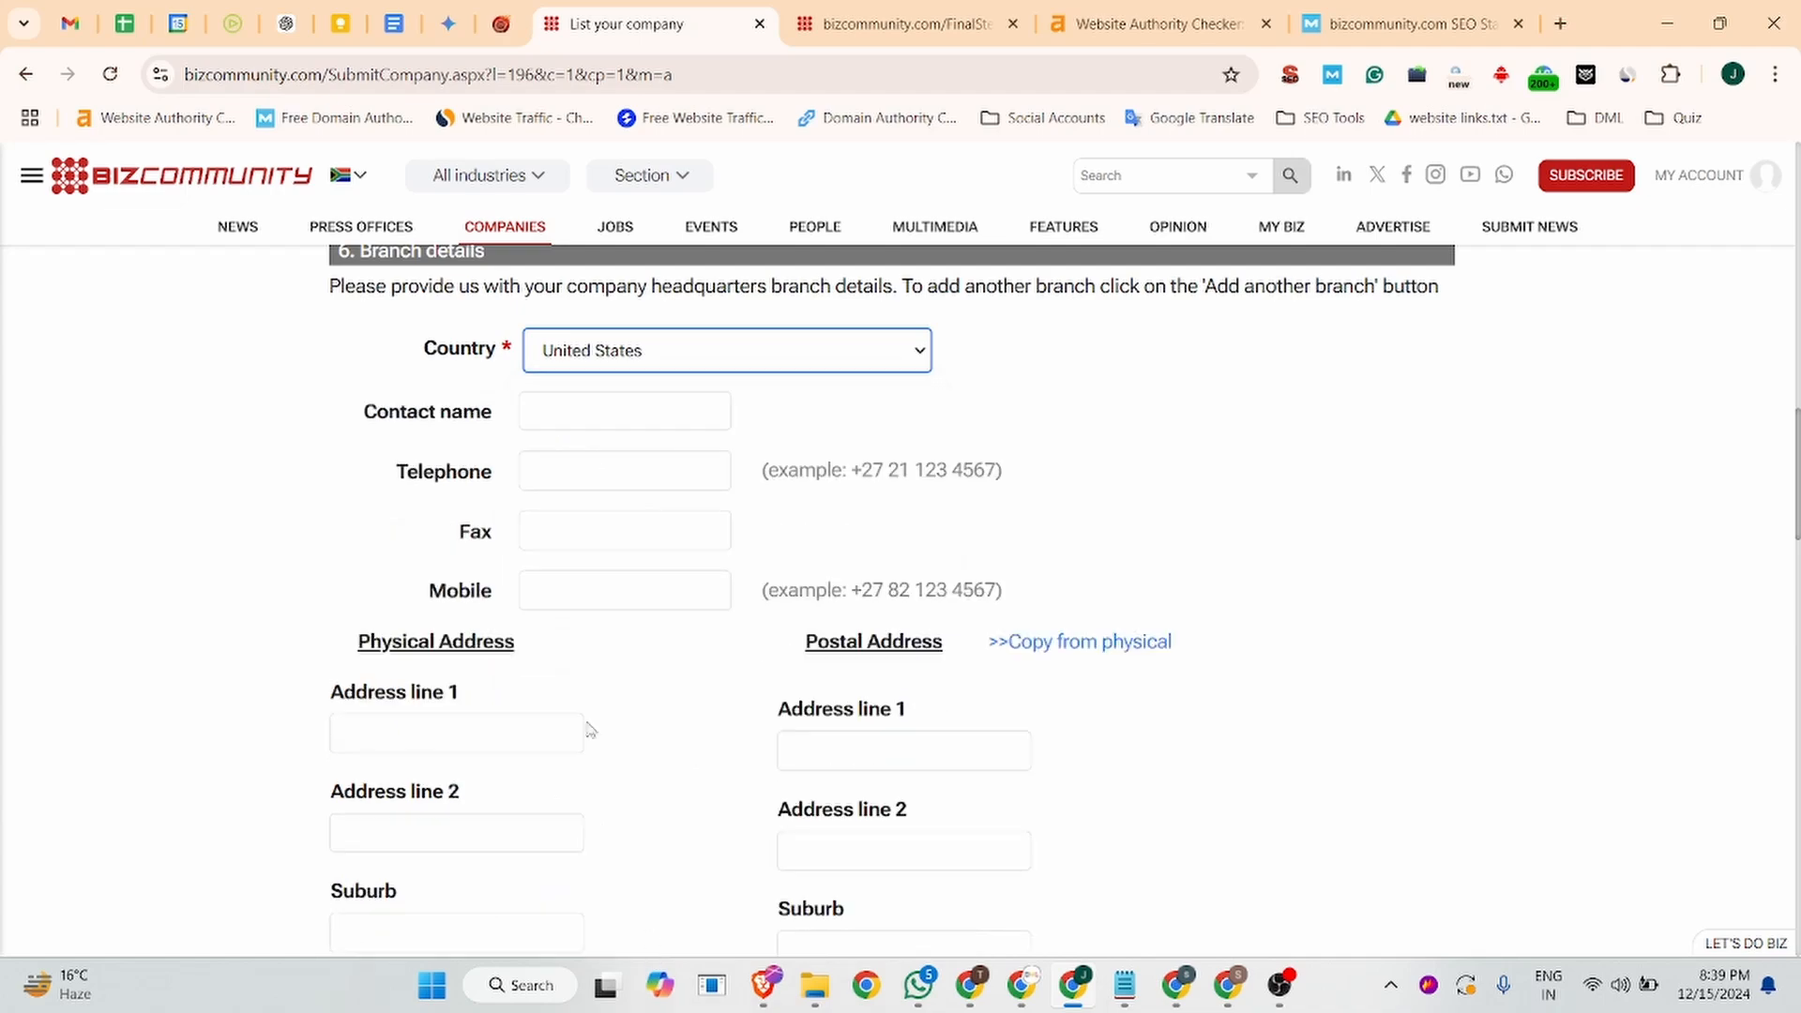
- Enter the branch's contact name, and fill in the telephone with the company's number copied from the Business Listing document
{"action": "left_click", "coordinate": [544, 409]}
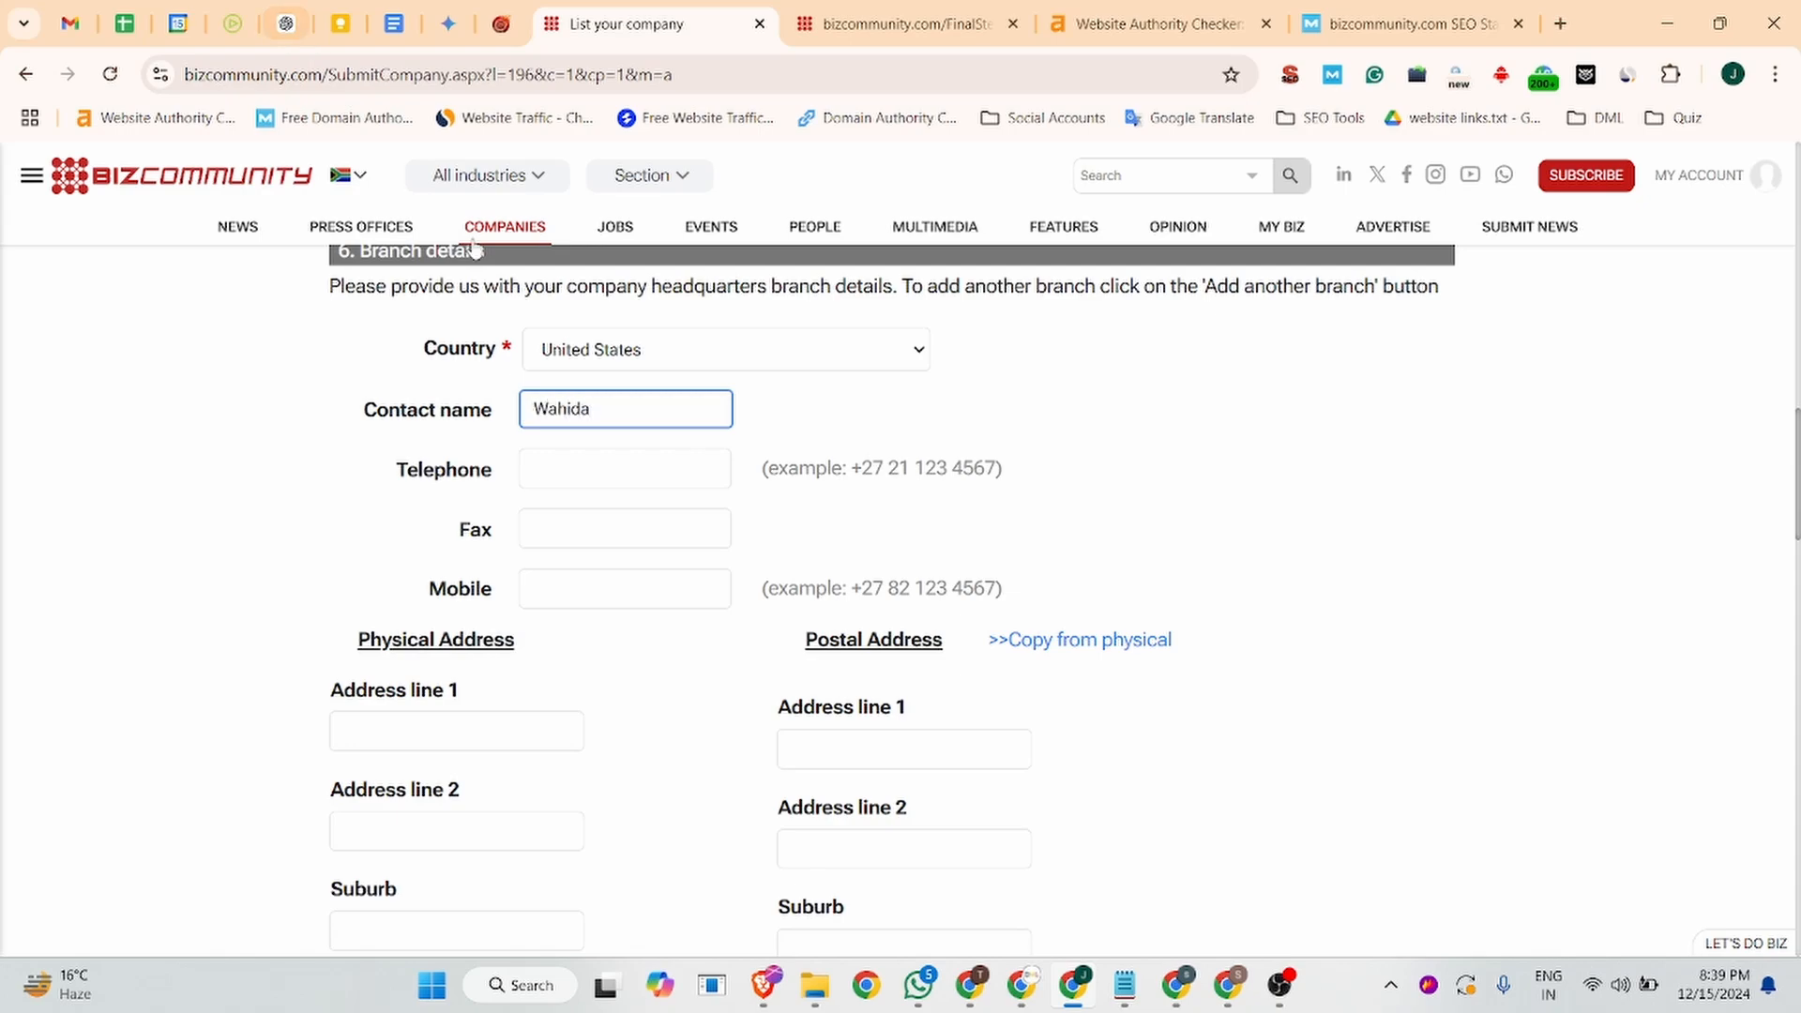
{"action": "left_click", "coordinate": [570, 474]}
{"action": "left_click", "coordinate": [239, 15]}
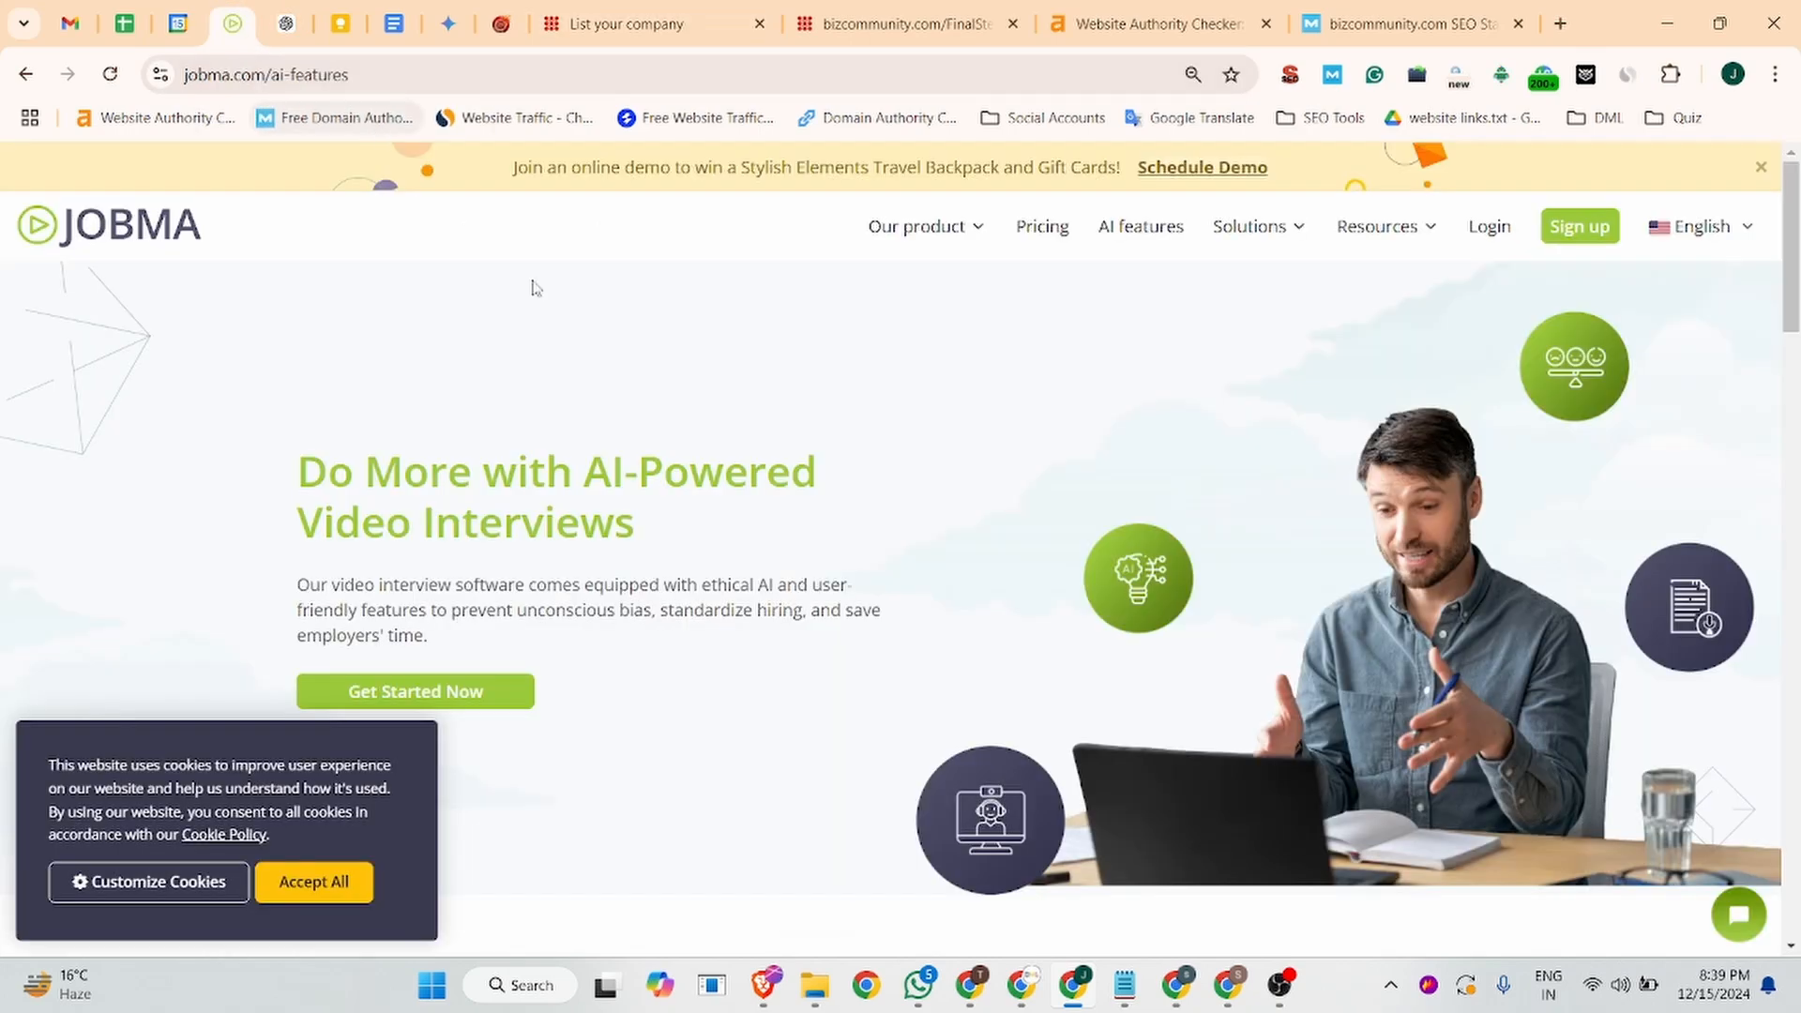
{"action": "left_click", "coordinate": [394, 24]}
{"action": "scroll", "coordinate": [420, 405], "scroll_direction": "up", "scroll_amount": 9}
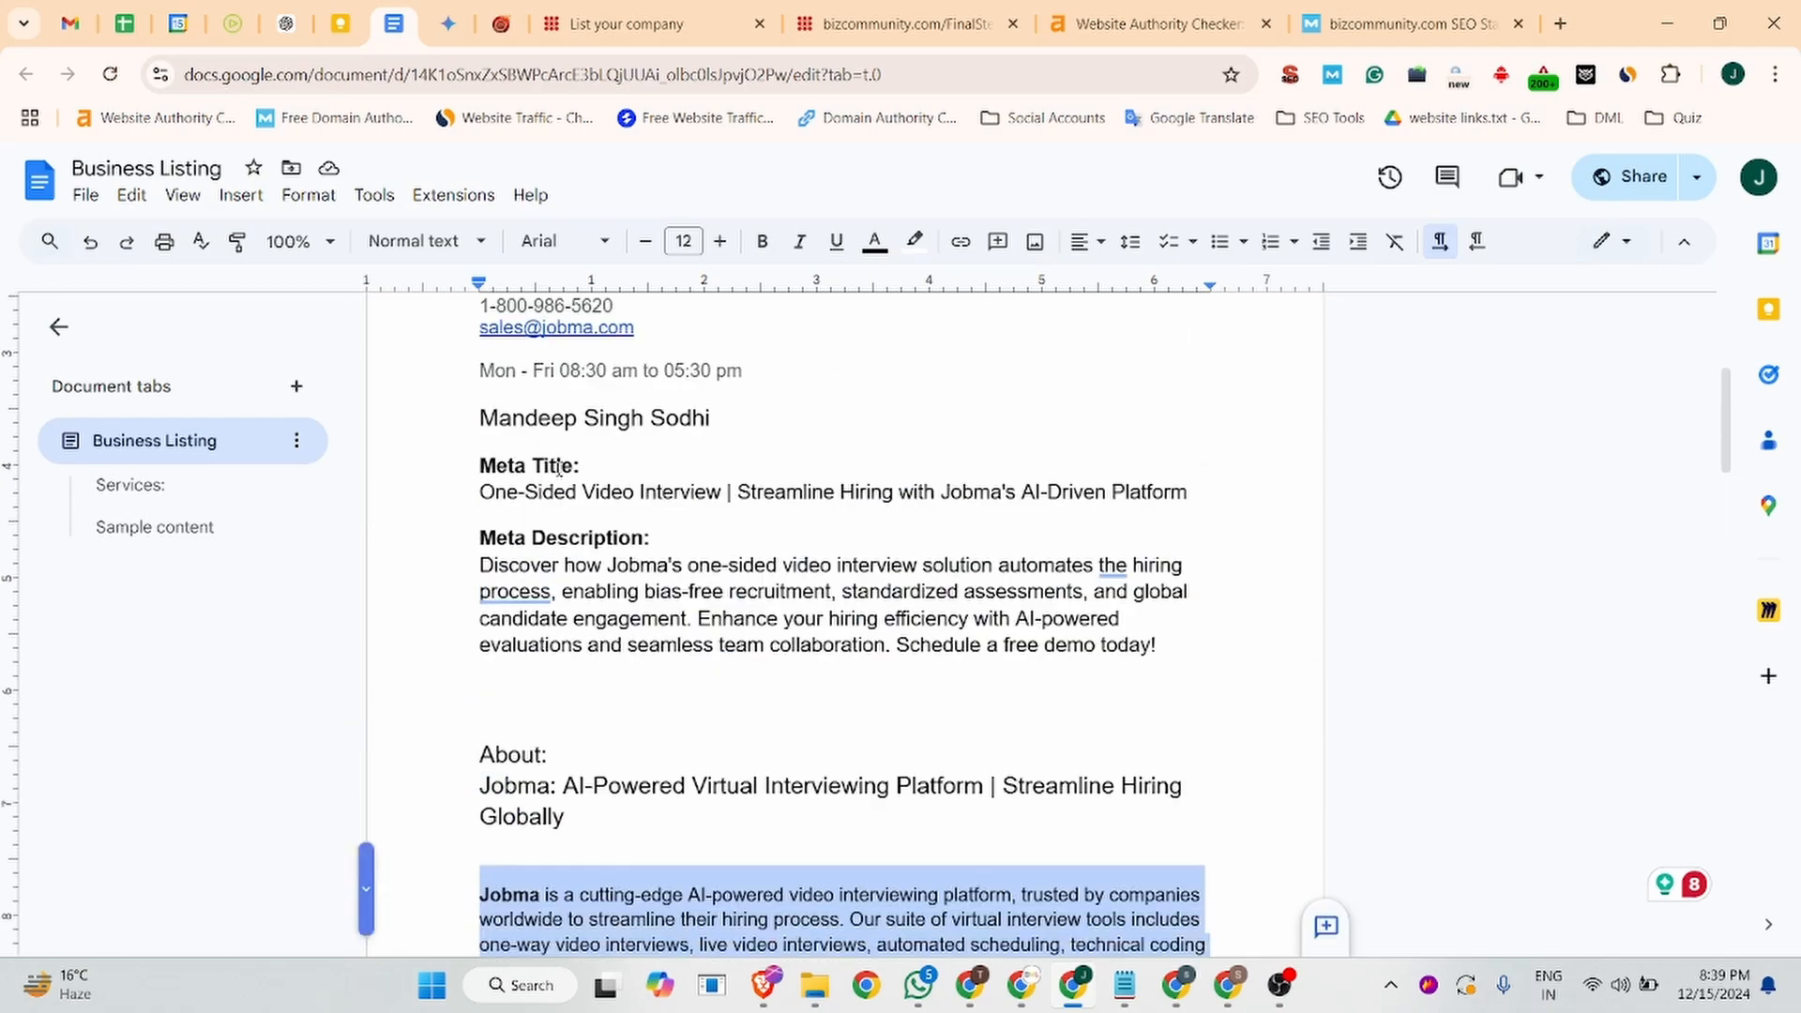
{"action": "left_click_drag", "start_coordinate": [614, 554], "coordinate": [478, 554]}
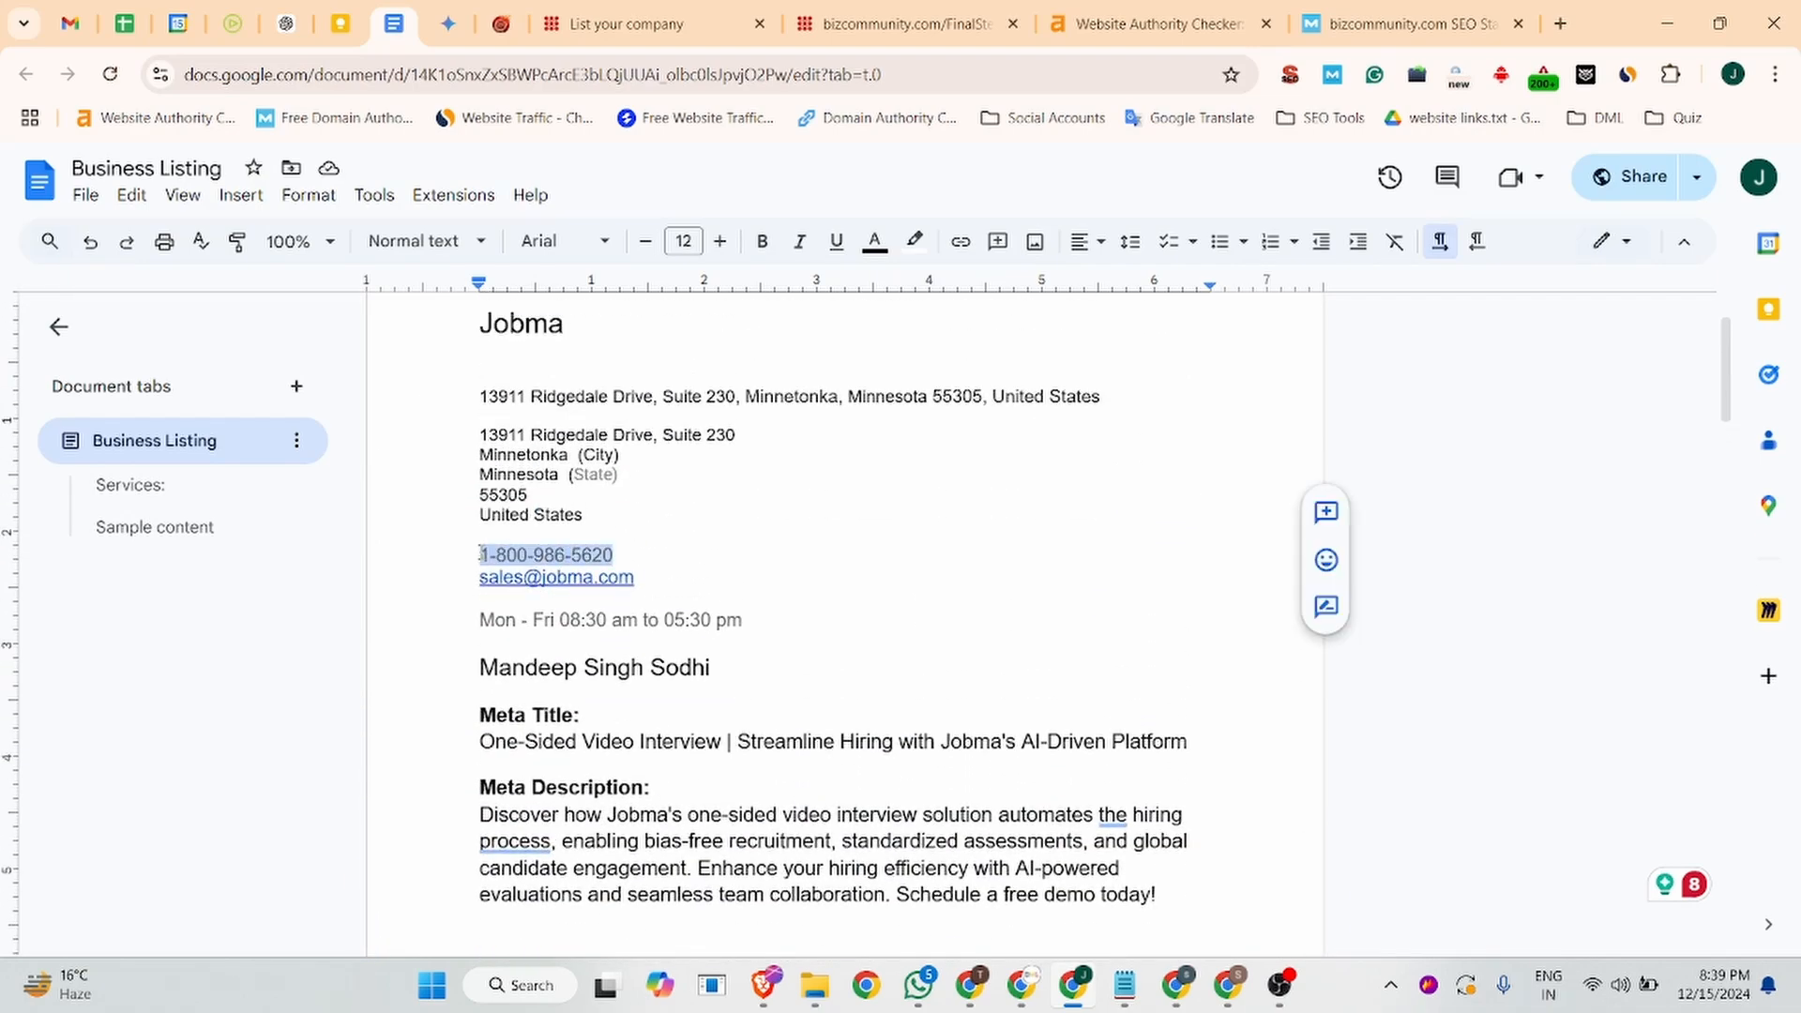
{"action": "key", "text": "ctrl+c"}
{"action": "left_click", "coordinate": [627, 24]}
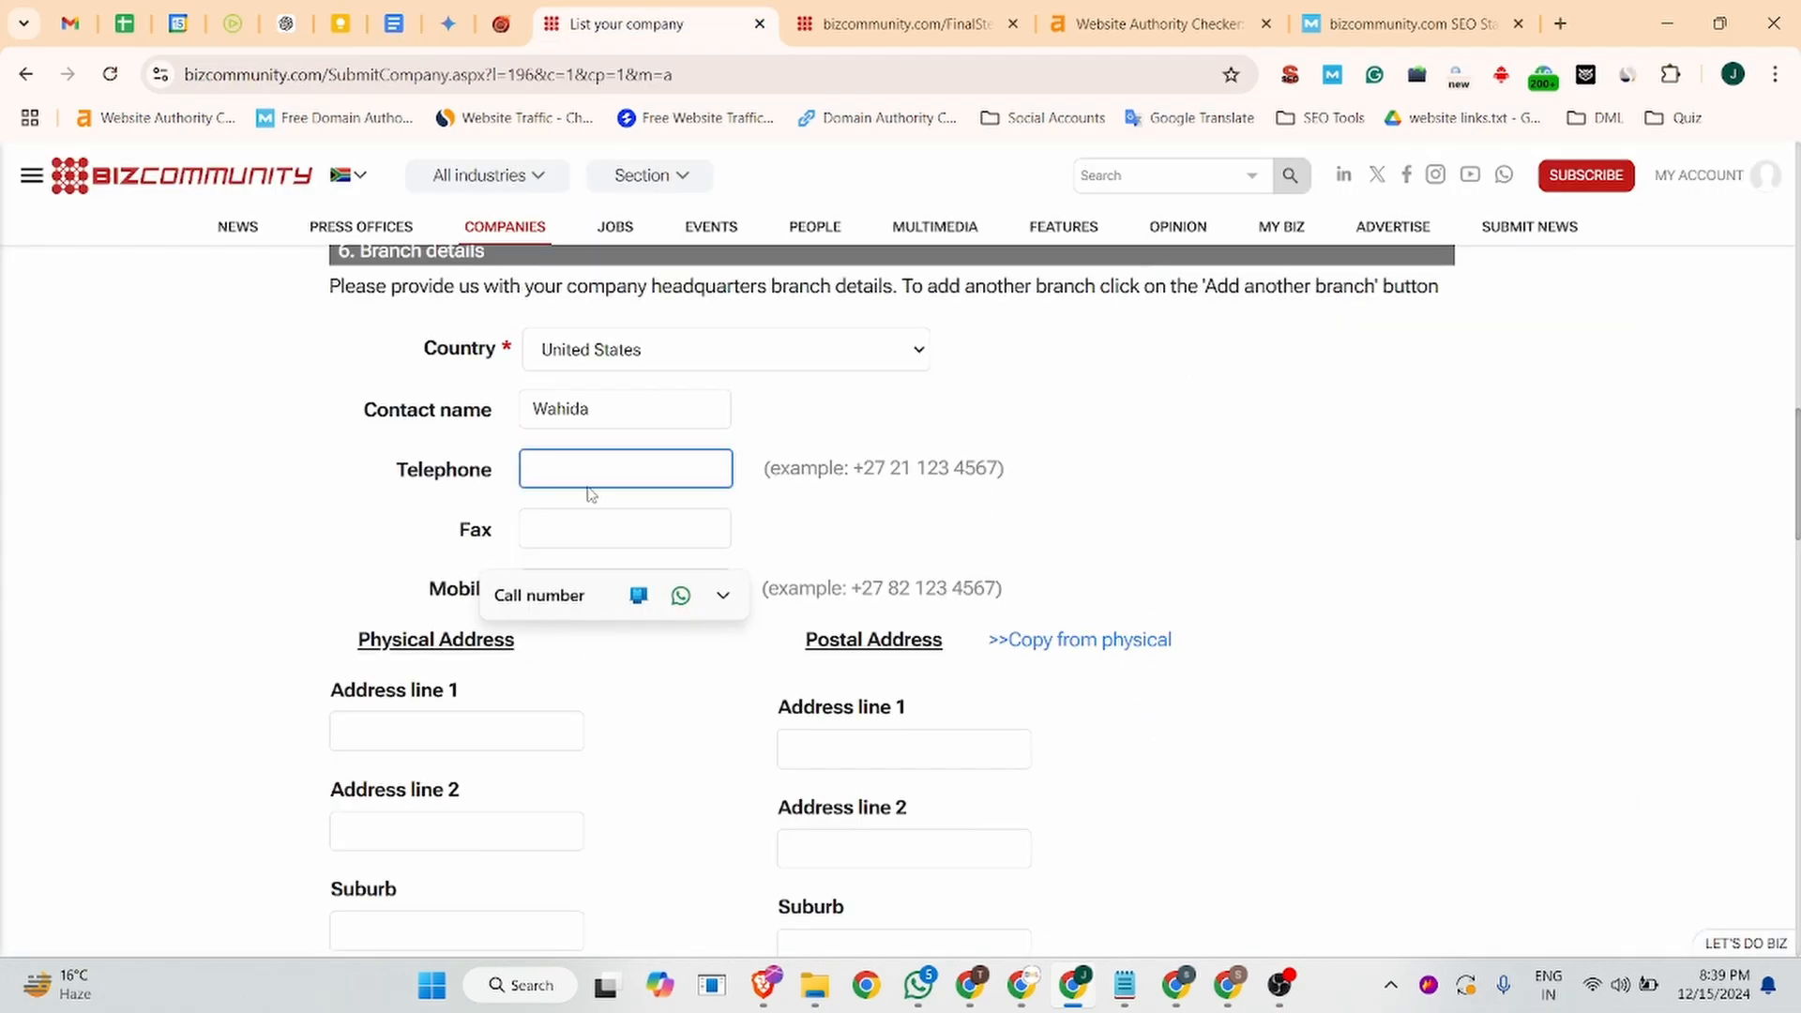
{"action": "key", "text": "ctrl+v"}
- Fill physical Address line 1 with the company's street number and name copied from the Business Listing document
{"action": "scroll", "coordinate": [410, 469], "scroll_direction": "down", "scroll_amount": 2}
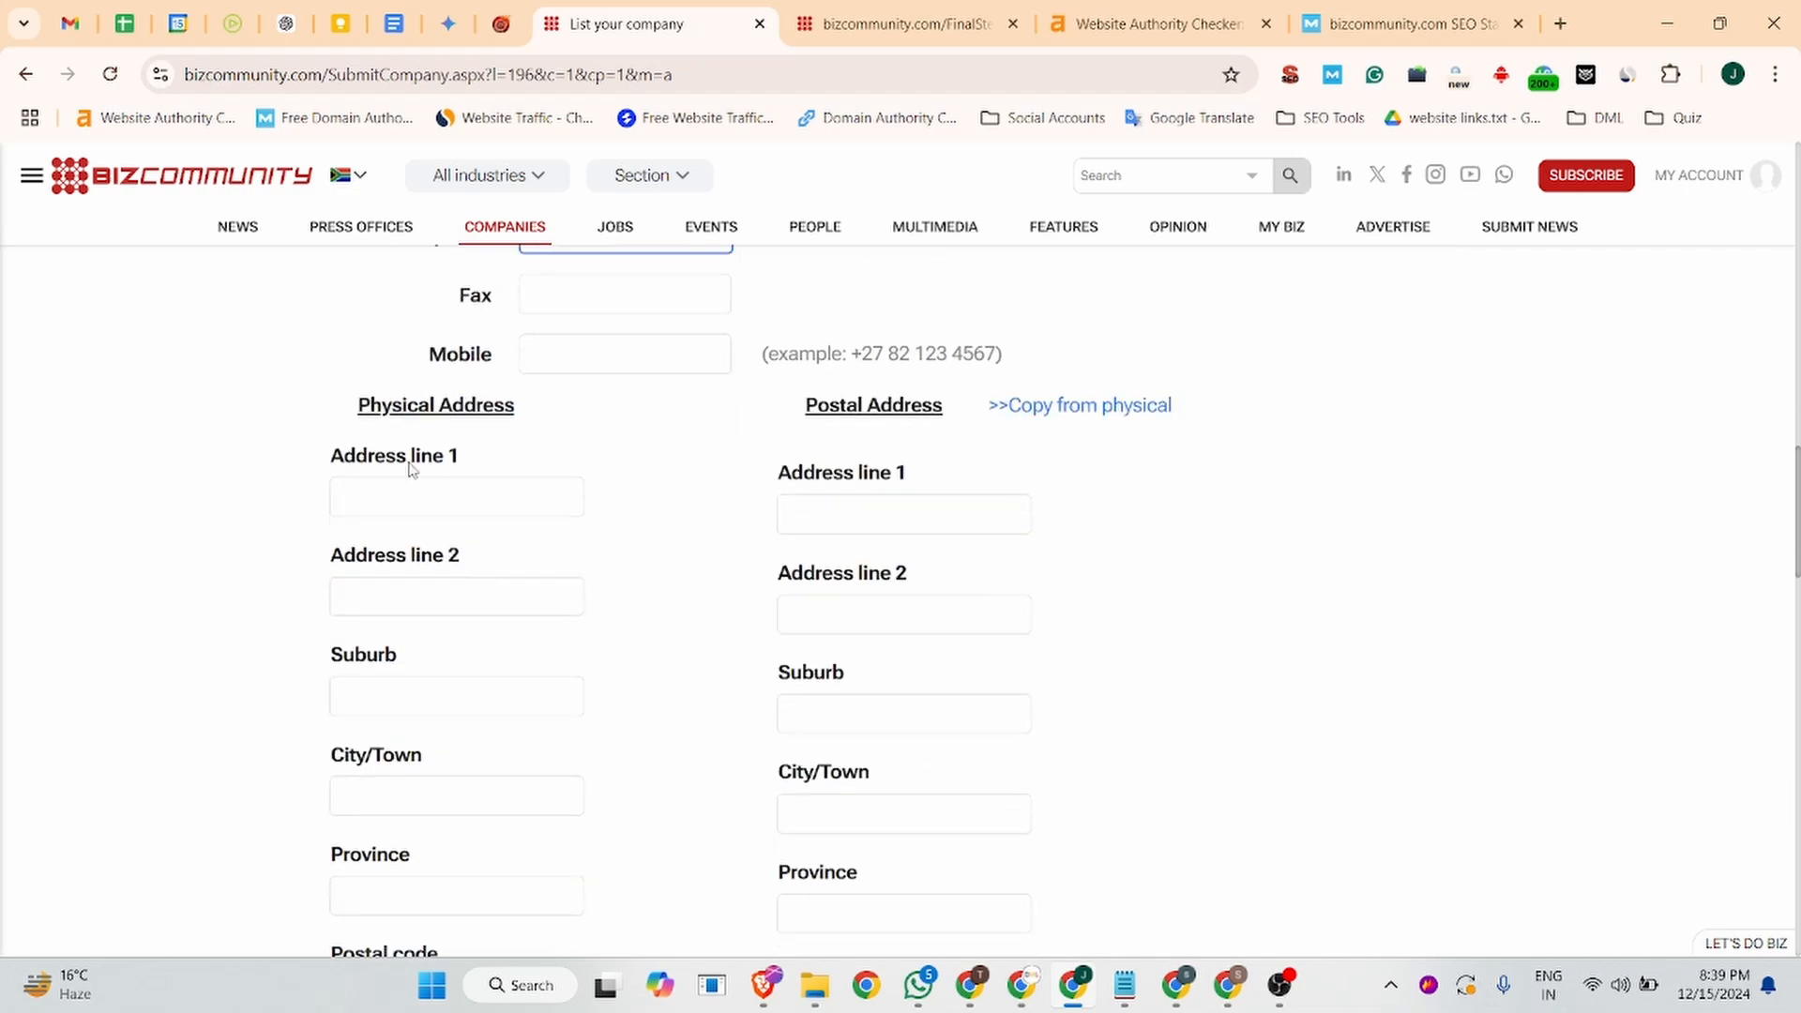
{"action": "left_click", "coordinate": [388, 509]}
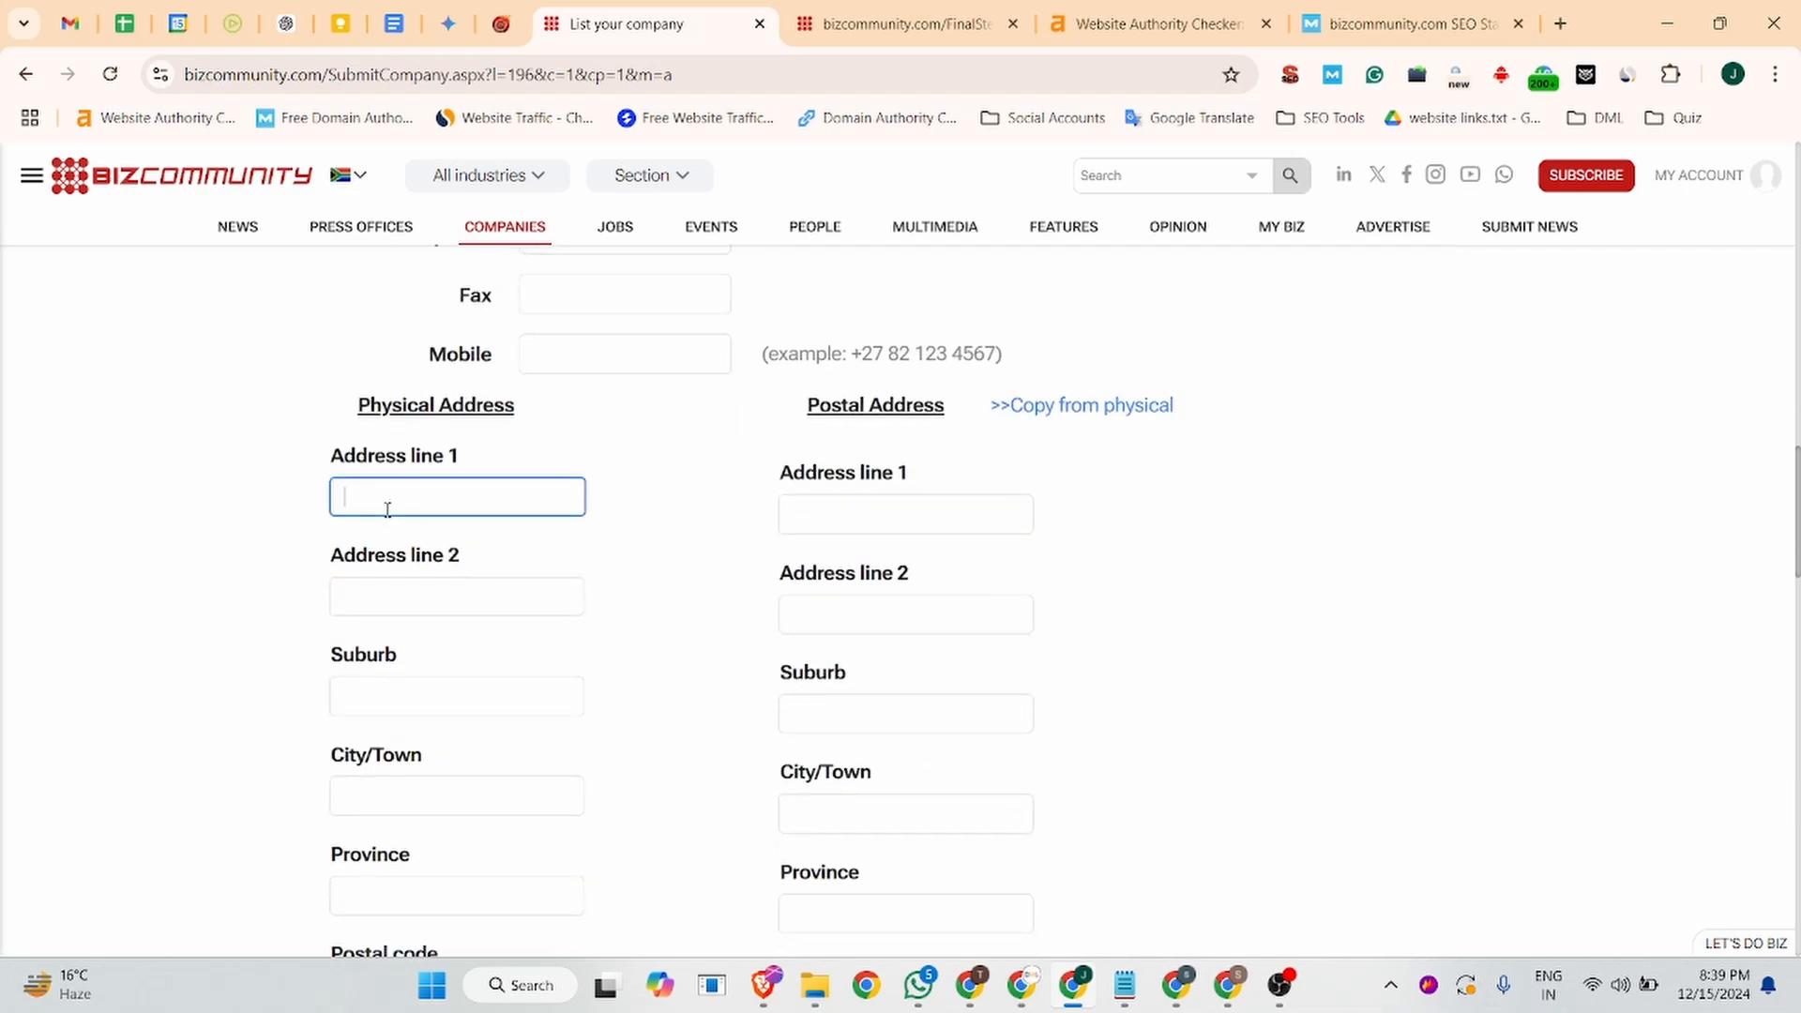
{"action": "left_click", "coordinate": [394, 24]}
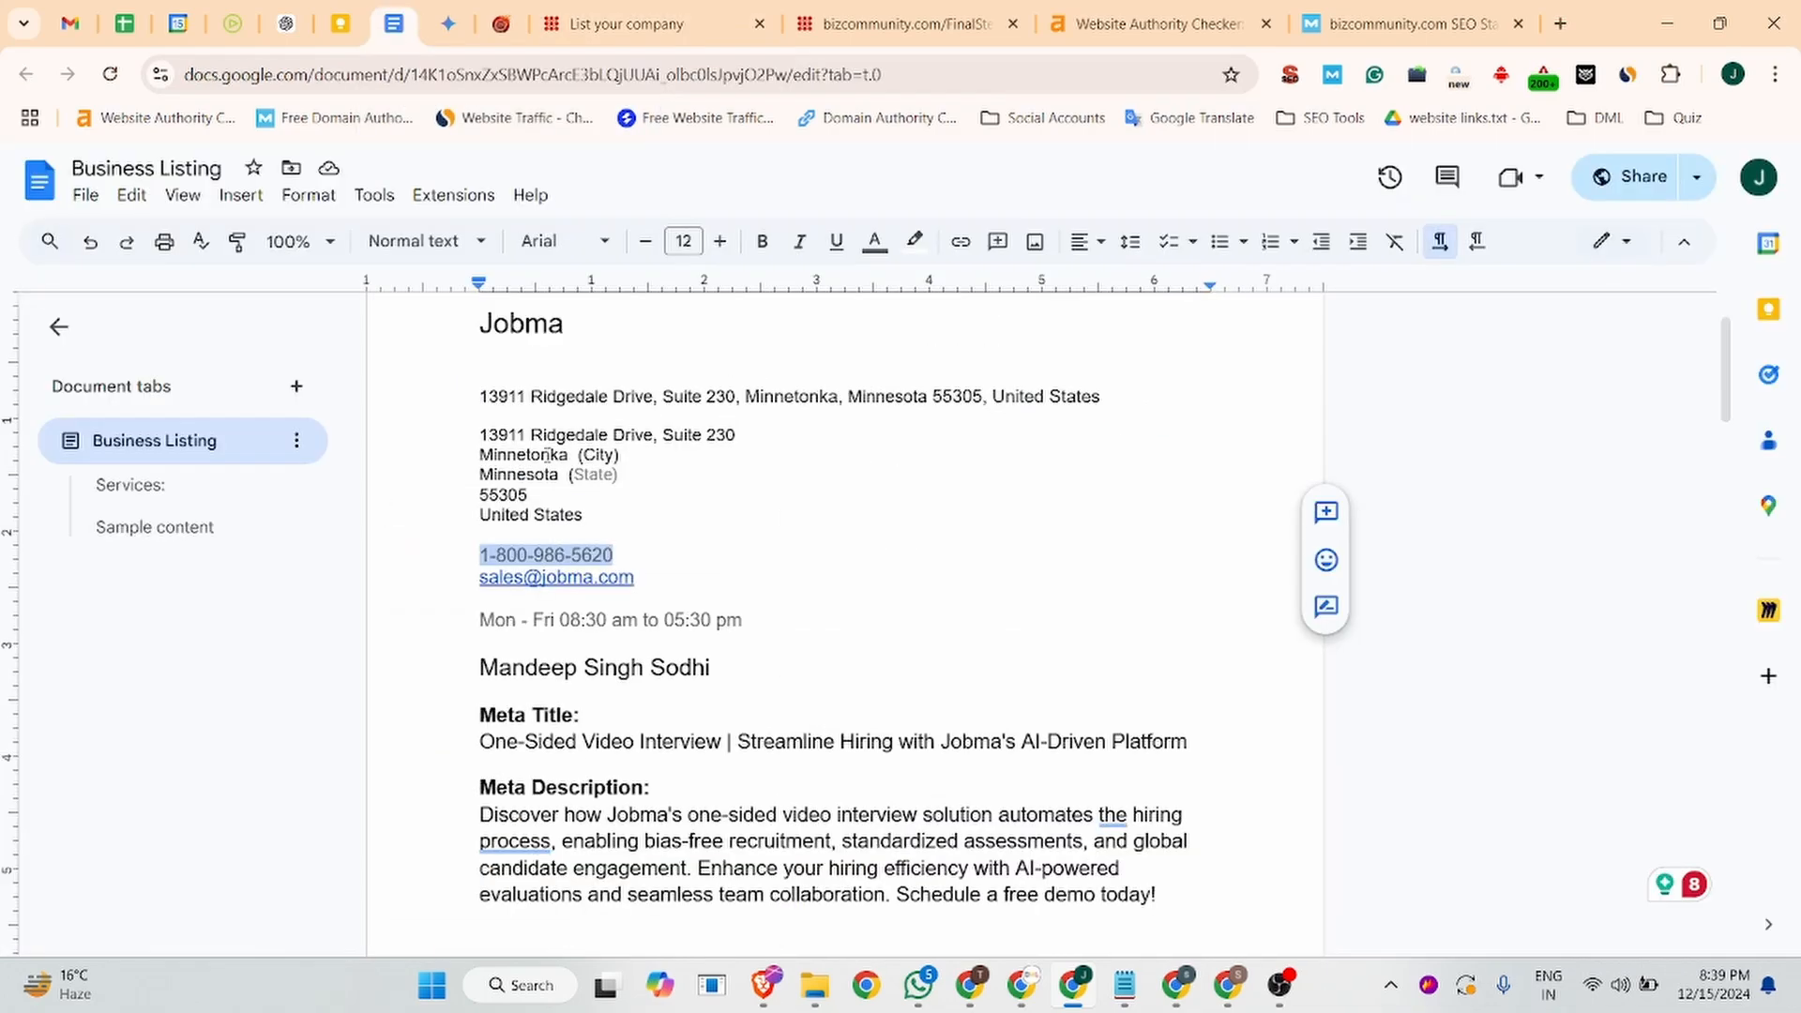
{"action": "left_click", "coordinate": [655, 397]}
{"action": "key", "text": "ctrl+shift+Left"}
{"action": "key", "text": "ctrl+shift+Left"}
{"action": "key", "text": "ctrl+shift+Left"}
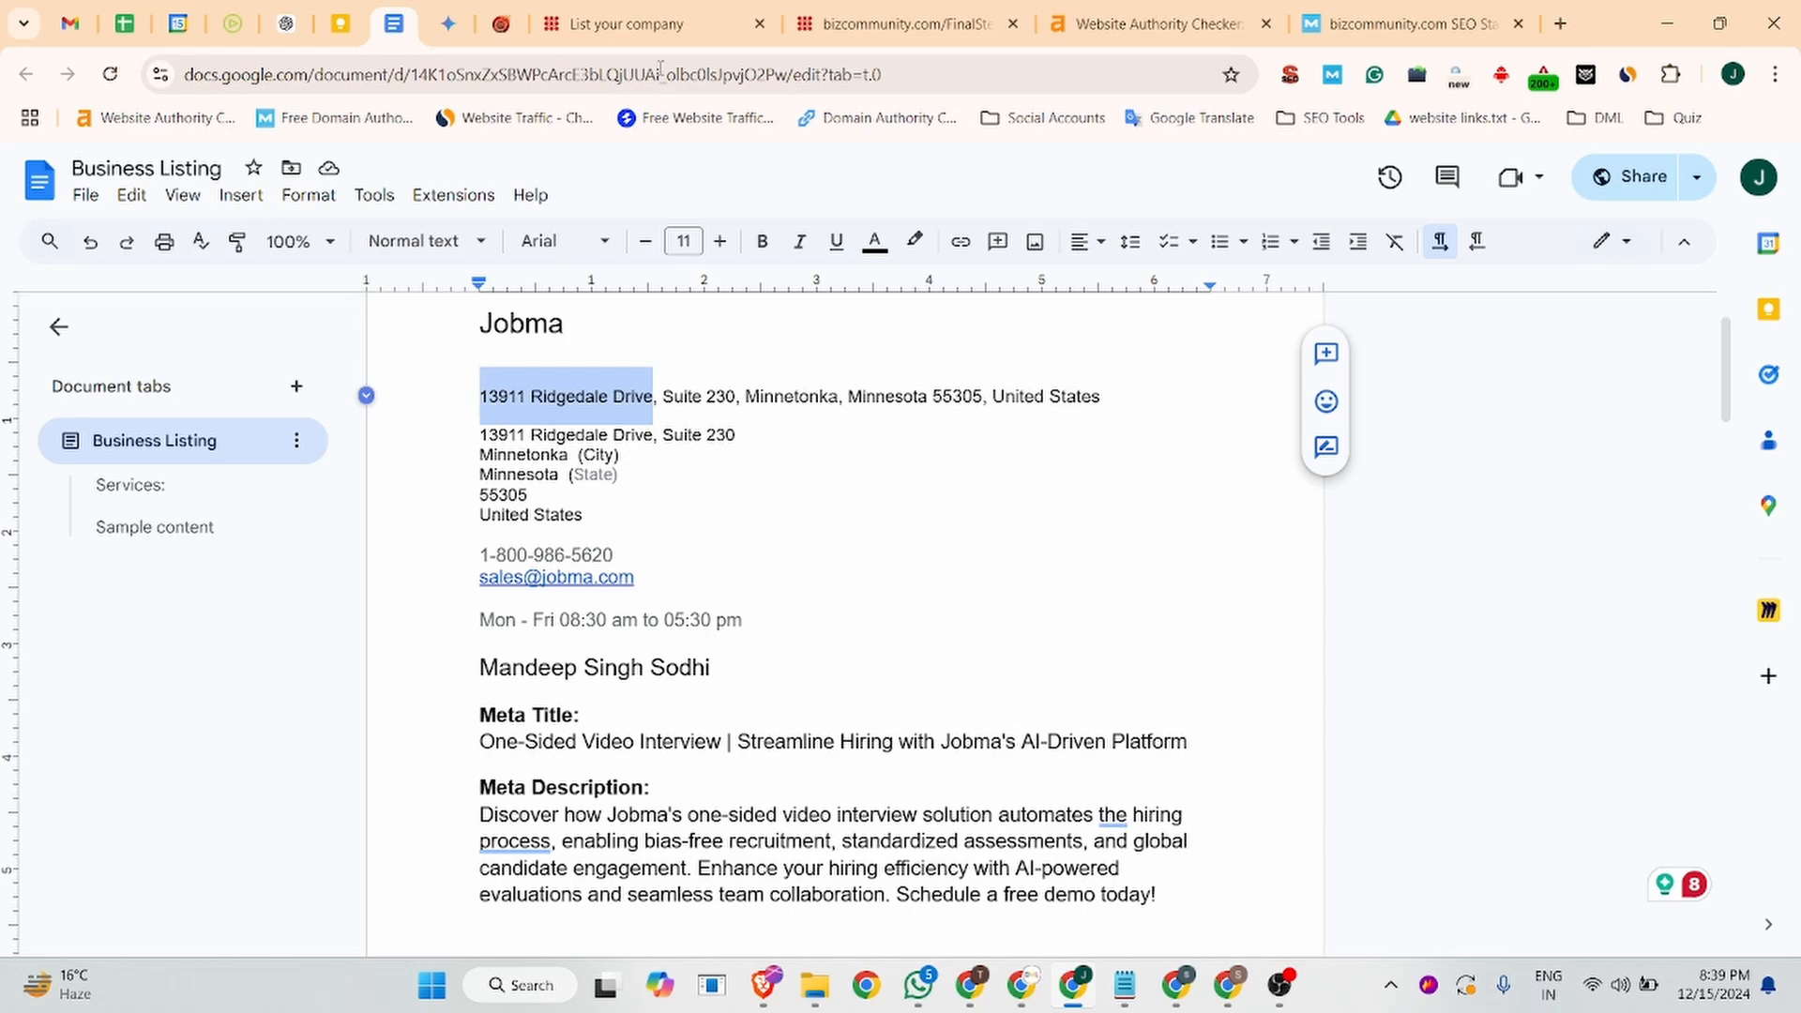
{"action": "key", "text": "ctrl+c"}
{"action": "left_click", "coordinate": [656, 24]}
{"action": "key", "text": "ctrl+v"}
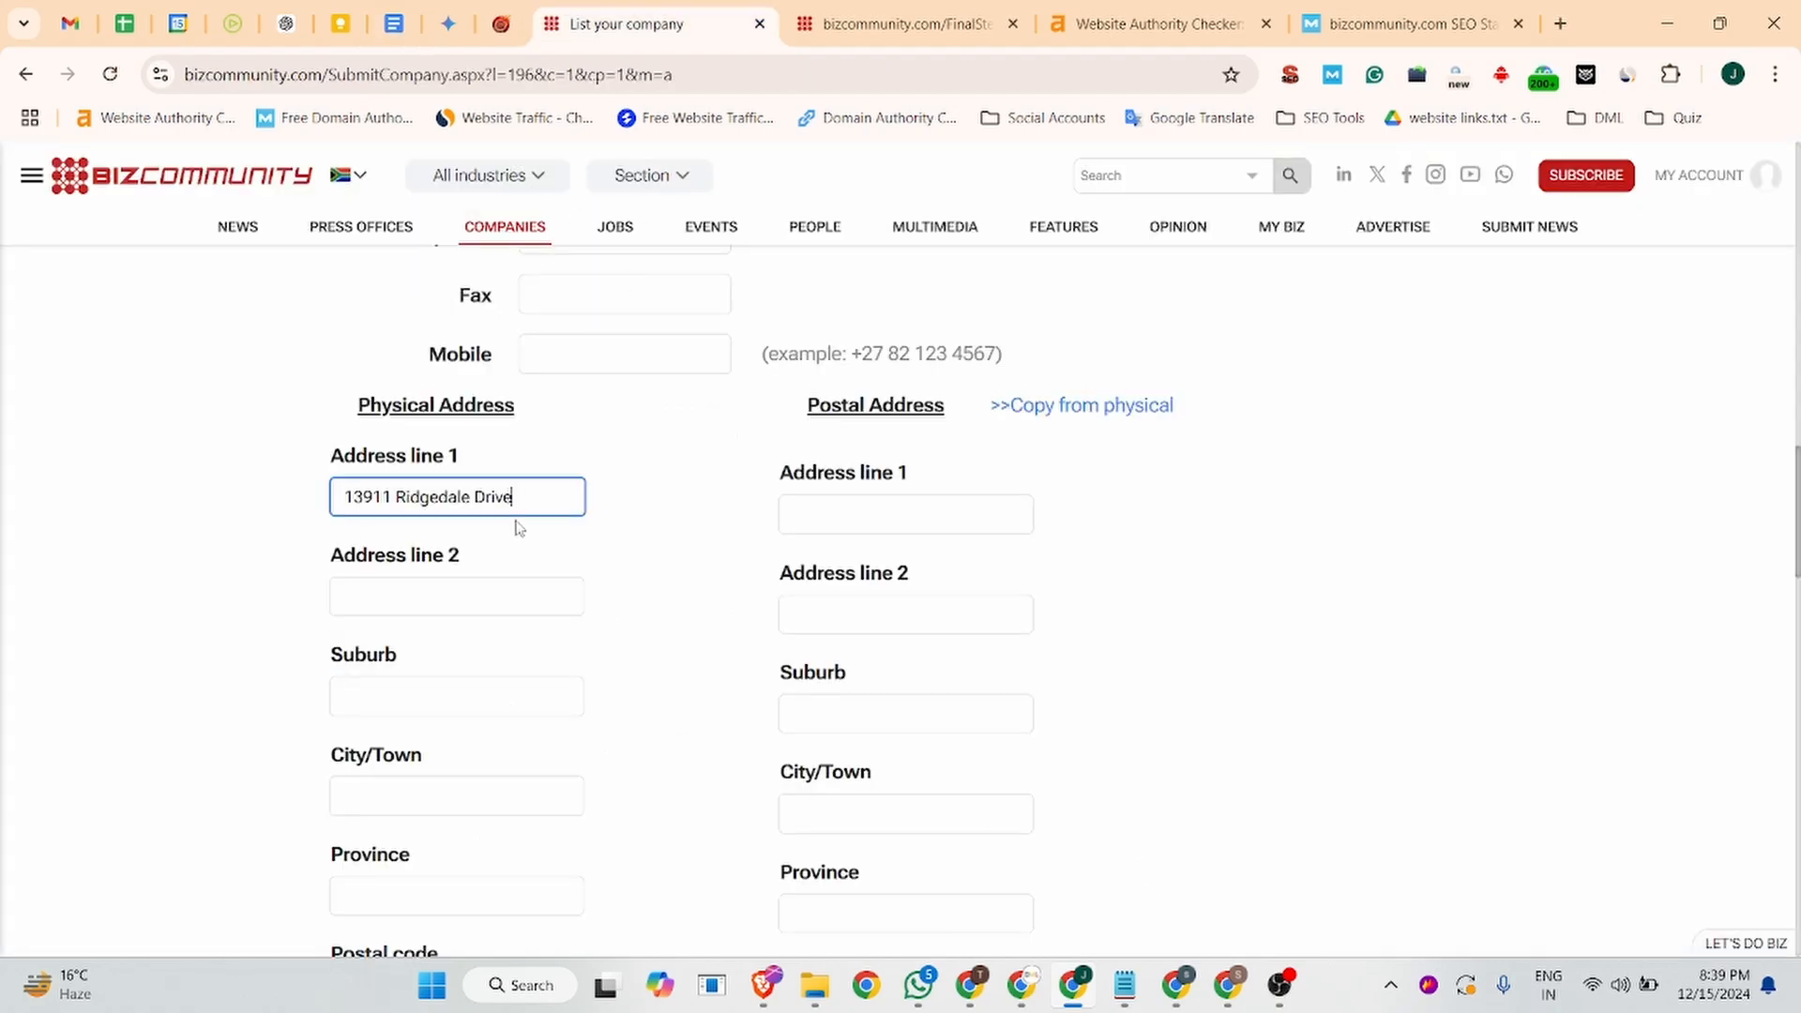
- Fill physical Address line 2 with the company's suite and city copied from the Business Listing document
{"action": "left_click", "coordinate": [434, 596]}
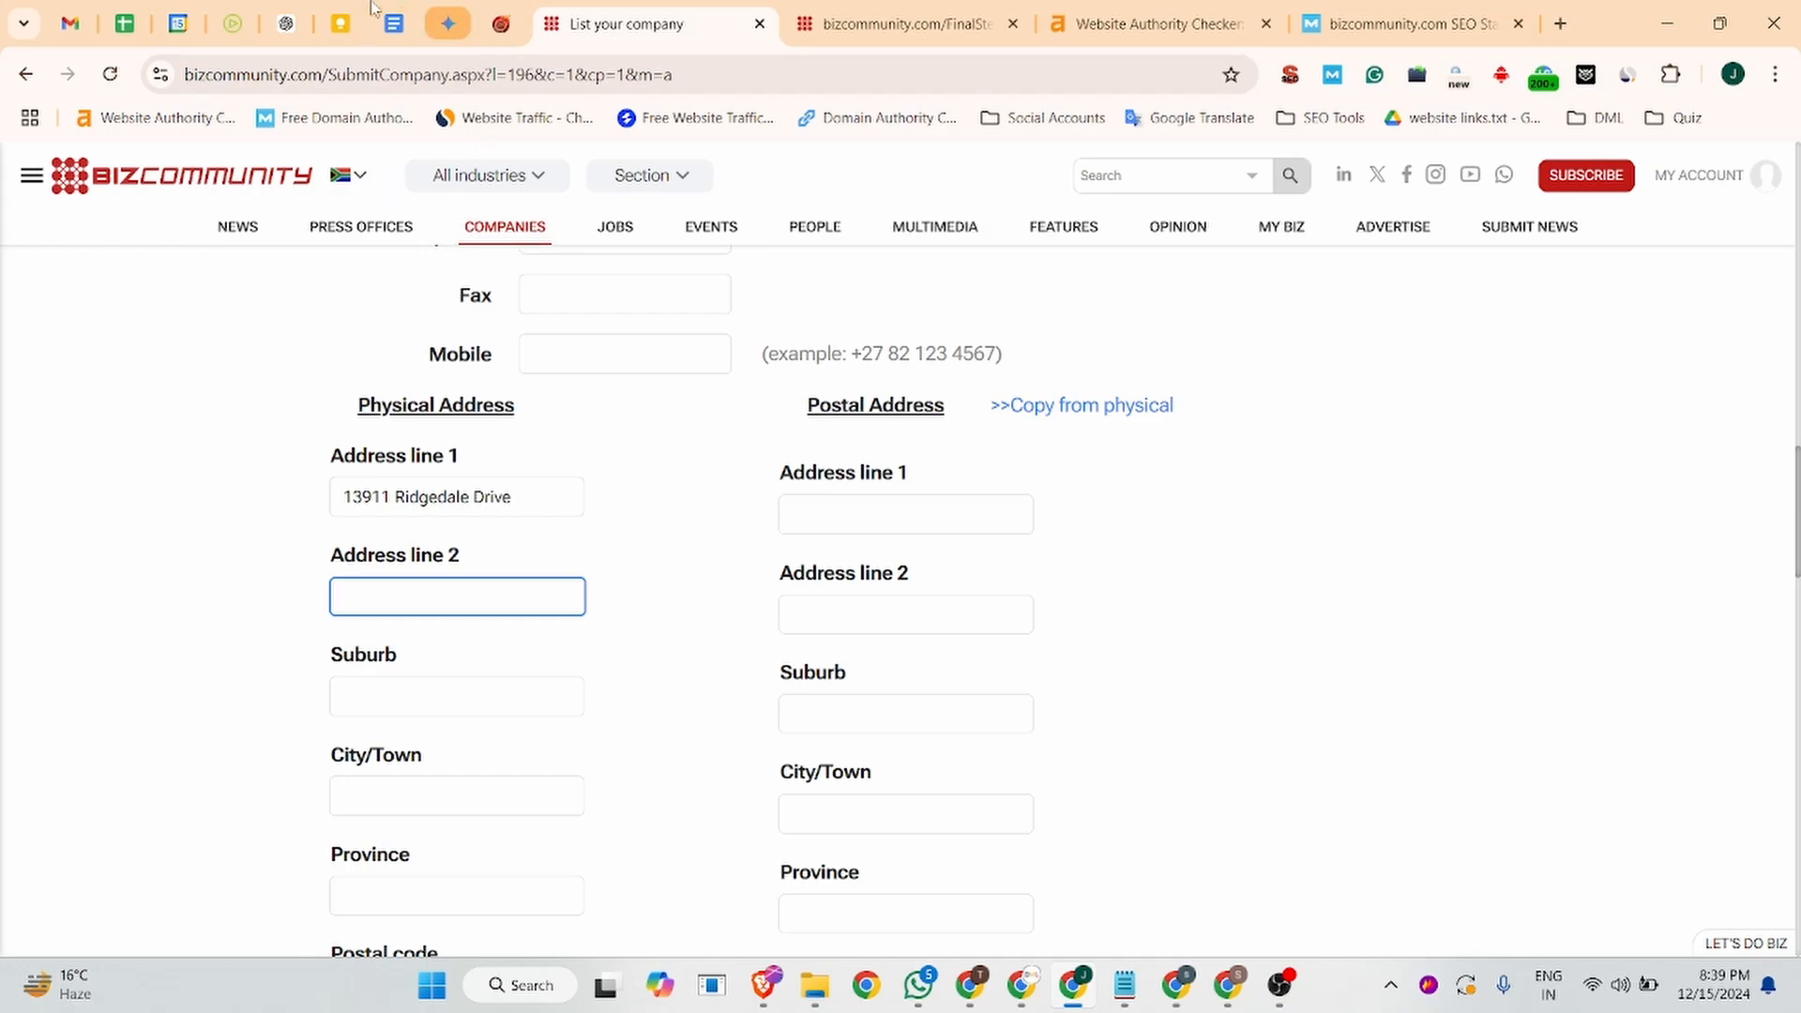
{"action": "left_click", "coordinate": [393, 23]}
{"action": "left_click_drag", "start_coordinate": [663, 398], "coordinate": [843, 398]}
{"action": "key", "text": "ctrl+c"}
{"action": "left_click", "coordinate": [647, 24]}
{"action": "key", "text": "ctrl+v"}
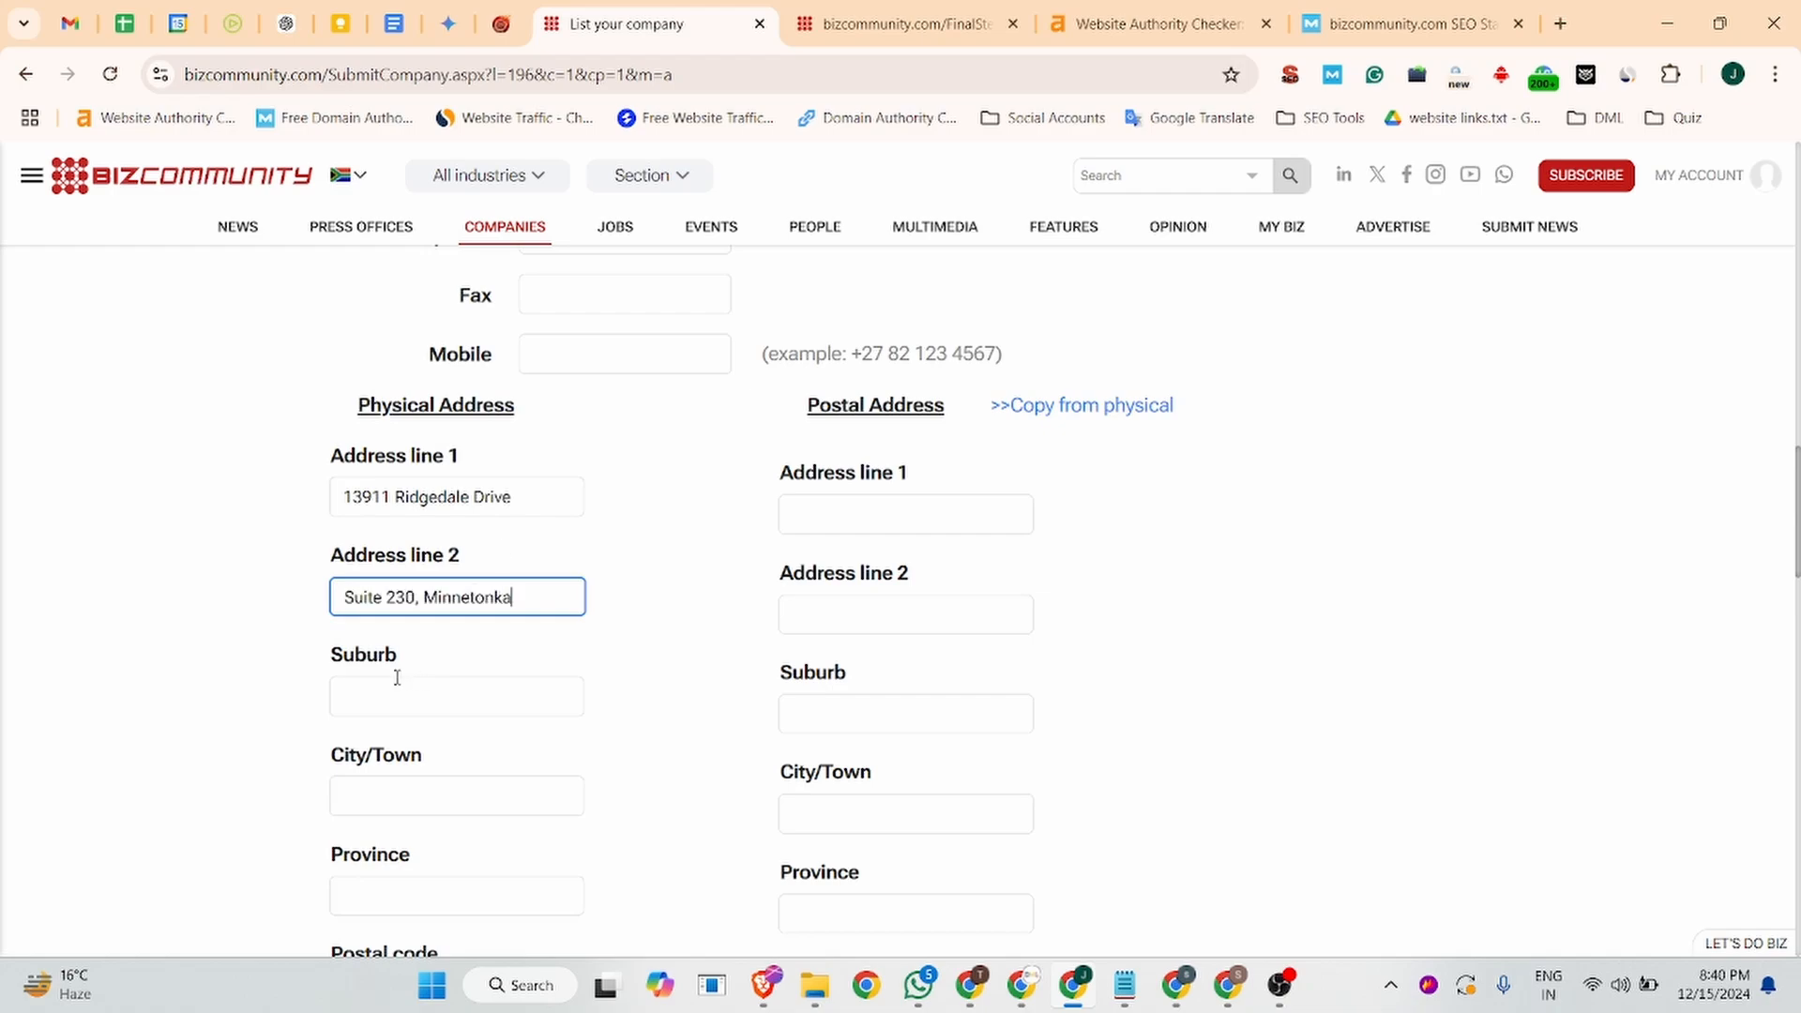
- Copy the city from the Business Listing document, and remove the city from physical Address line 2, leaving only the suite
{"action": "scroll", "coordinate": [398, 694], "scroll_direction": "down", "scroll_amount": 3}
{"action": "left_click", "coordinate": [387, 558]}
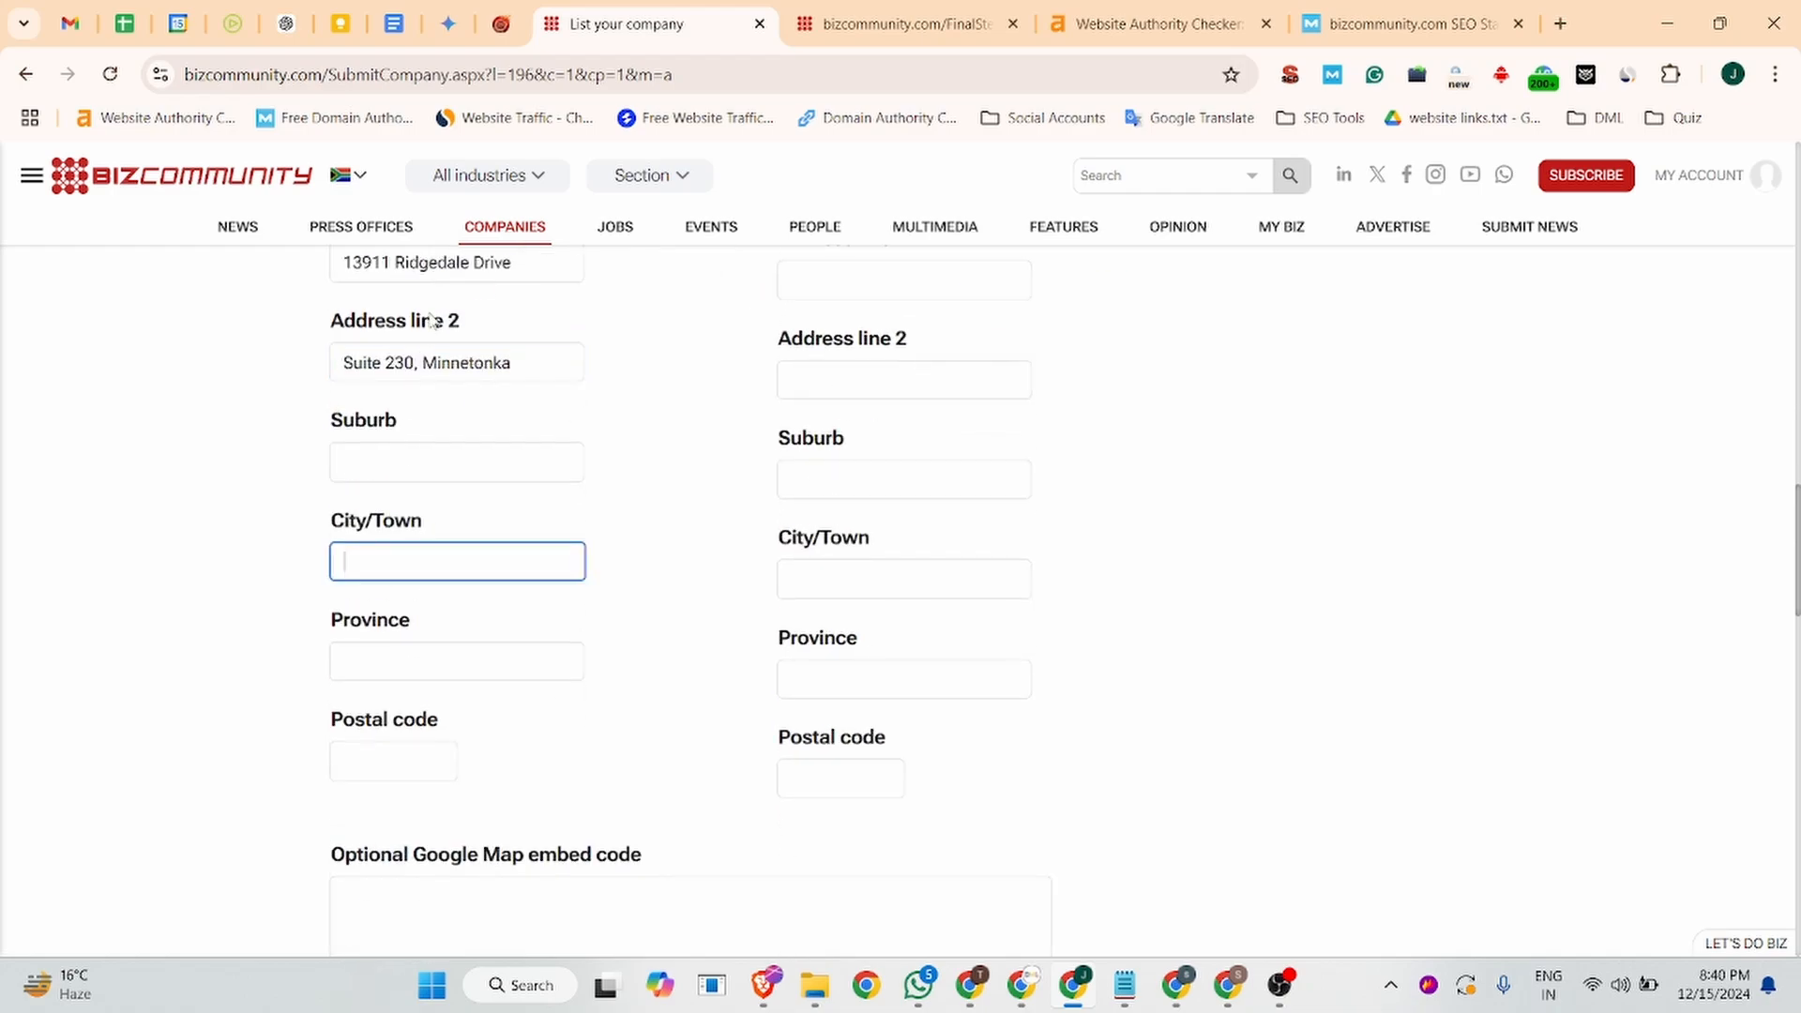
{"action": "left_click", "coordinate": [394, 23]}
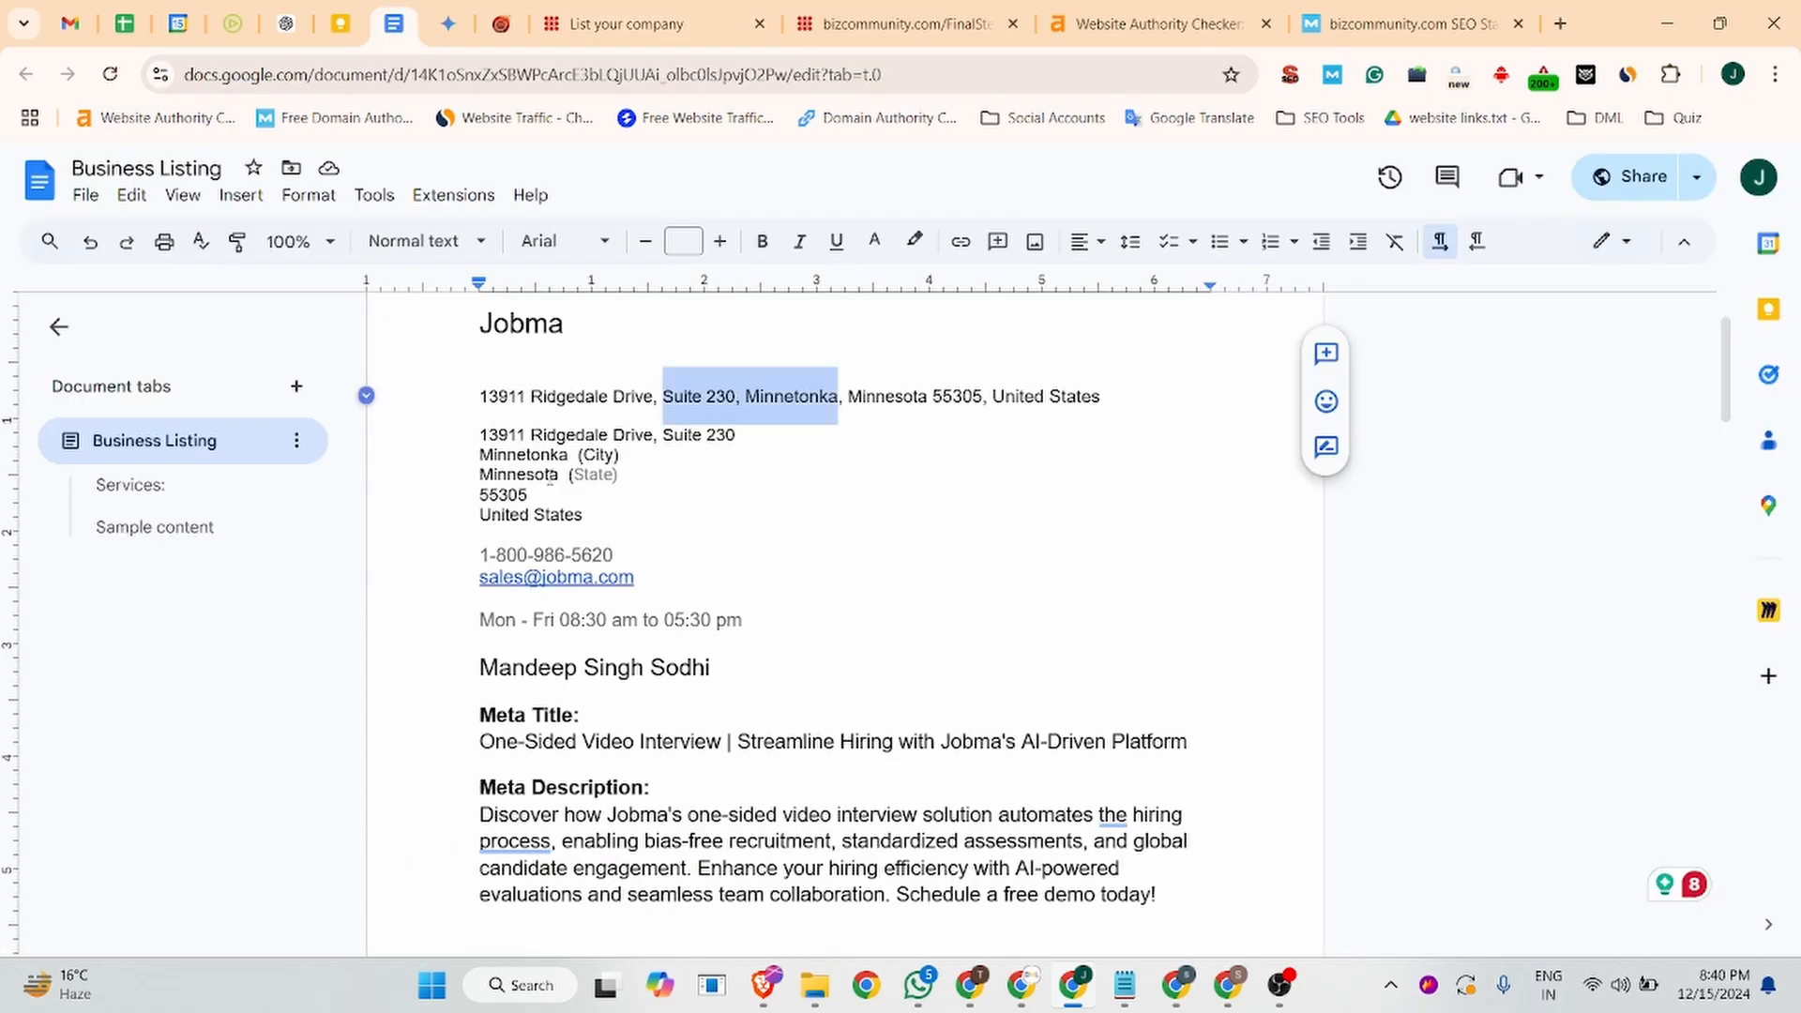
{"action": "double_click", "coordinate": [563, 454]}
{"action": "key", "text": "ctrl+c"}
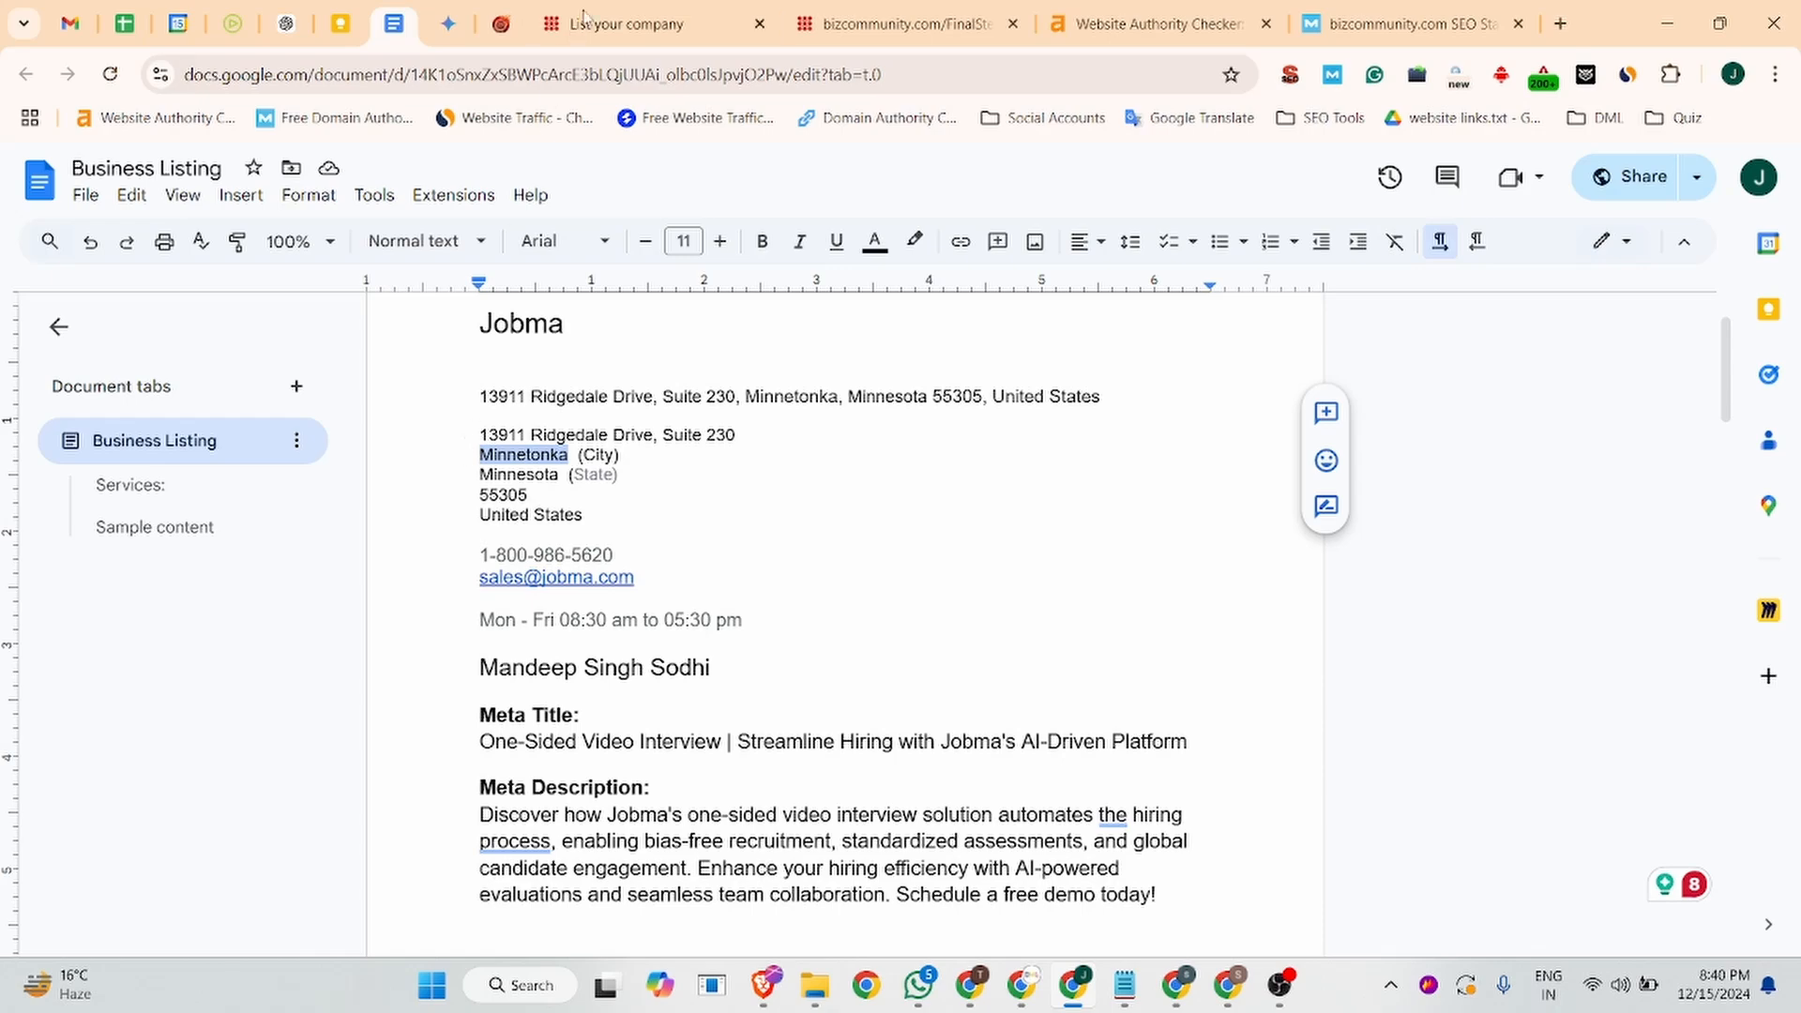
{"action": "left_click", "coordinate": [601, 24]}
{"action": "left_click_drag", "start_coordinate": [514, 363], "coordinate": [419, 356]}
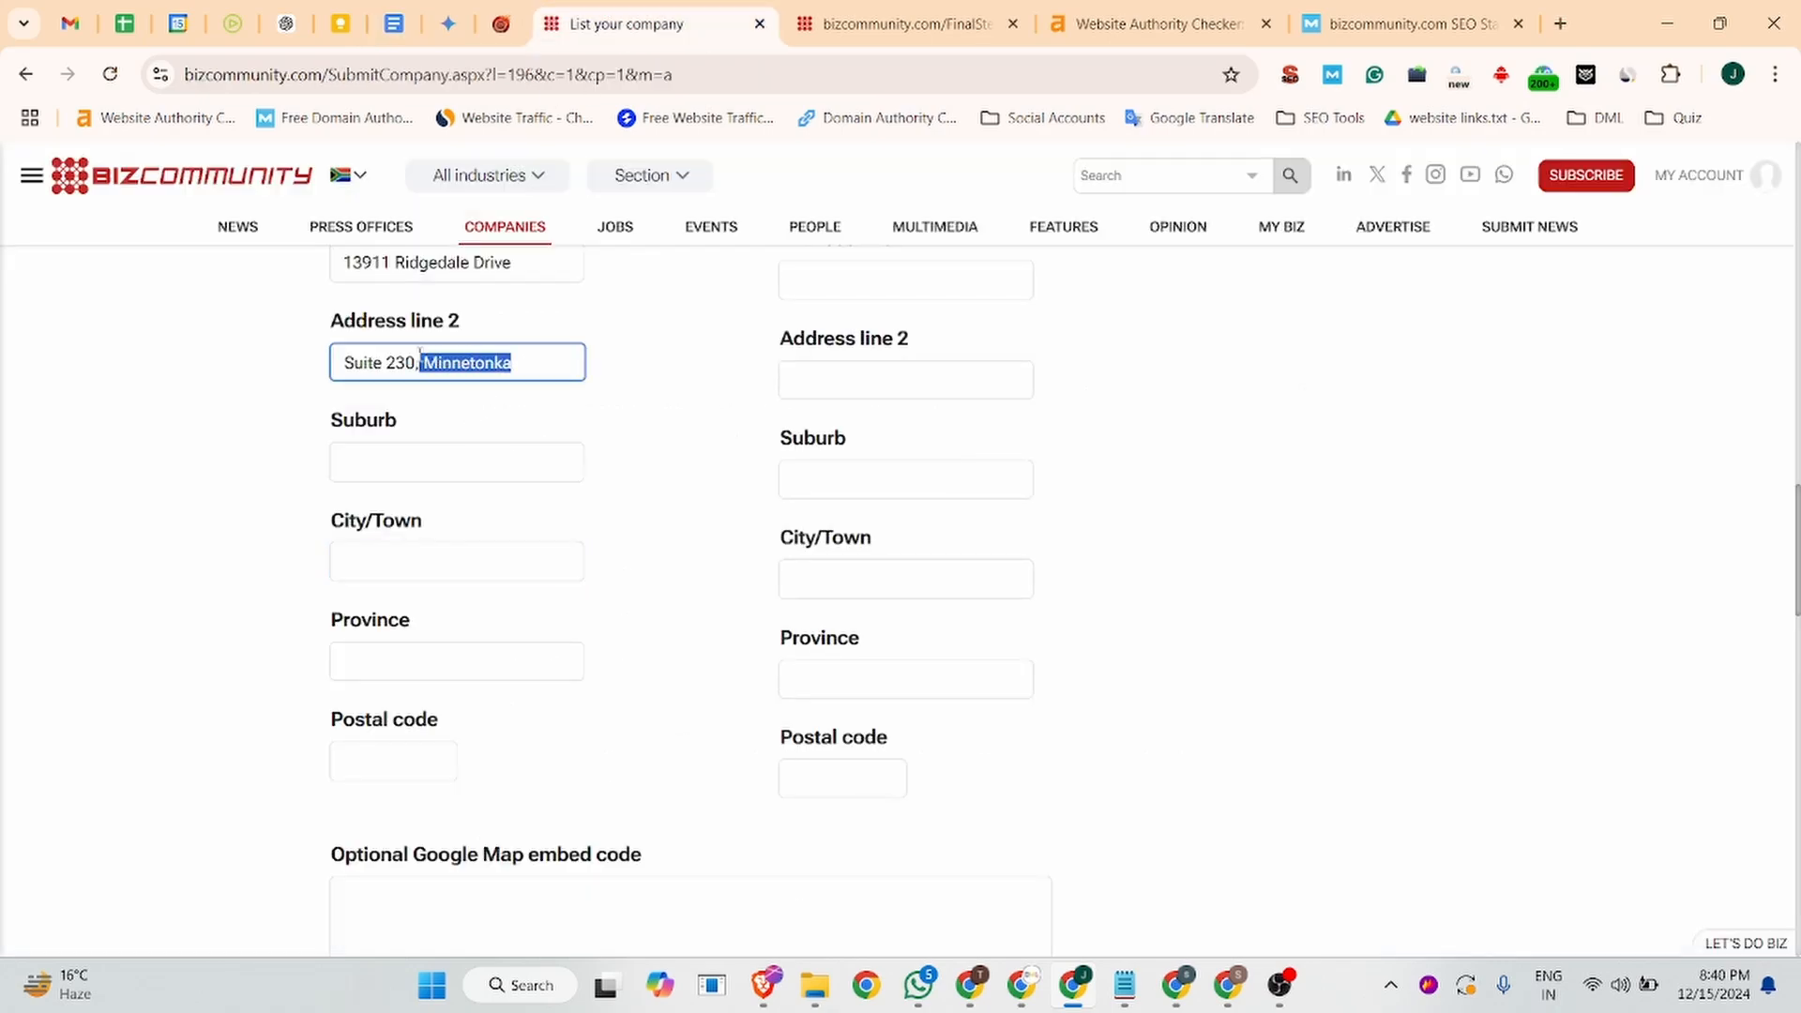
{"action": "key", "text": "BackSpace"}
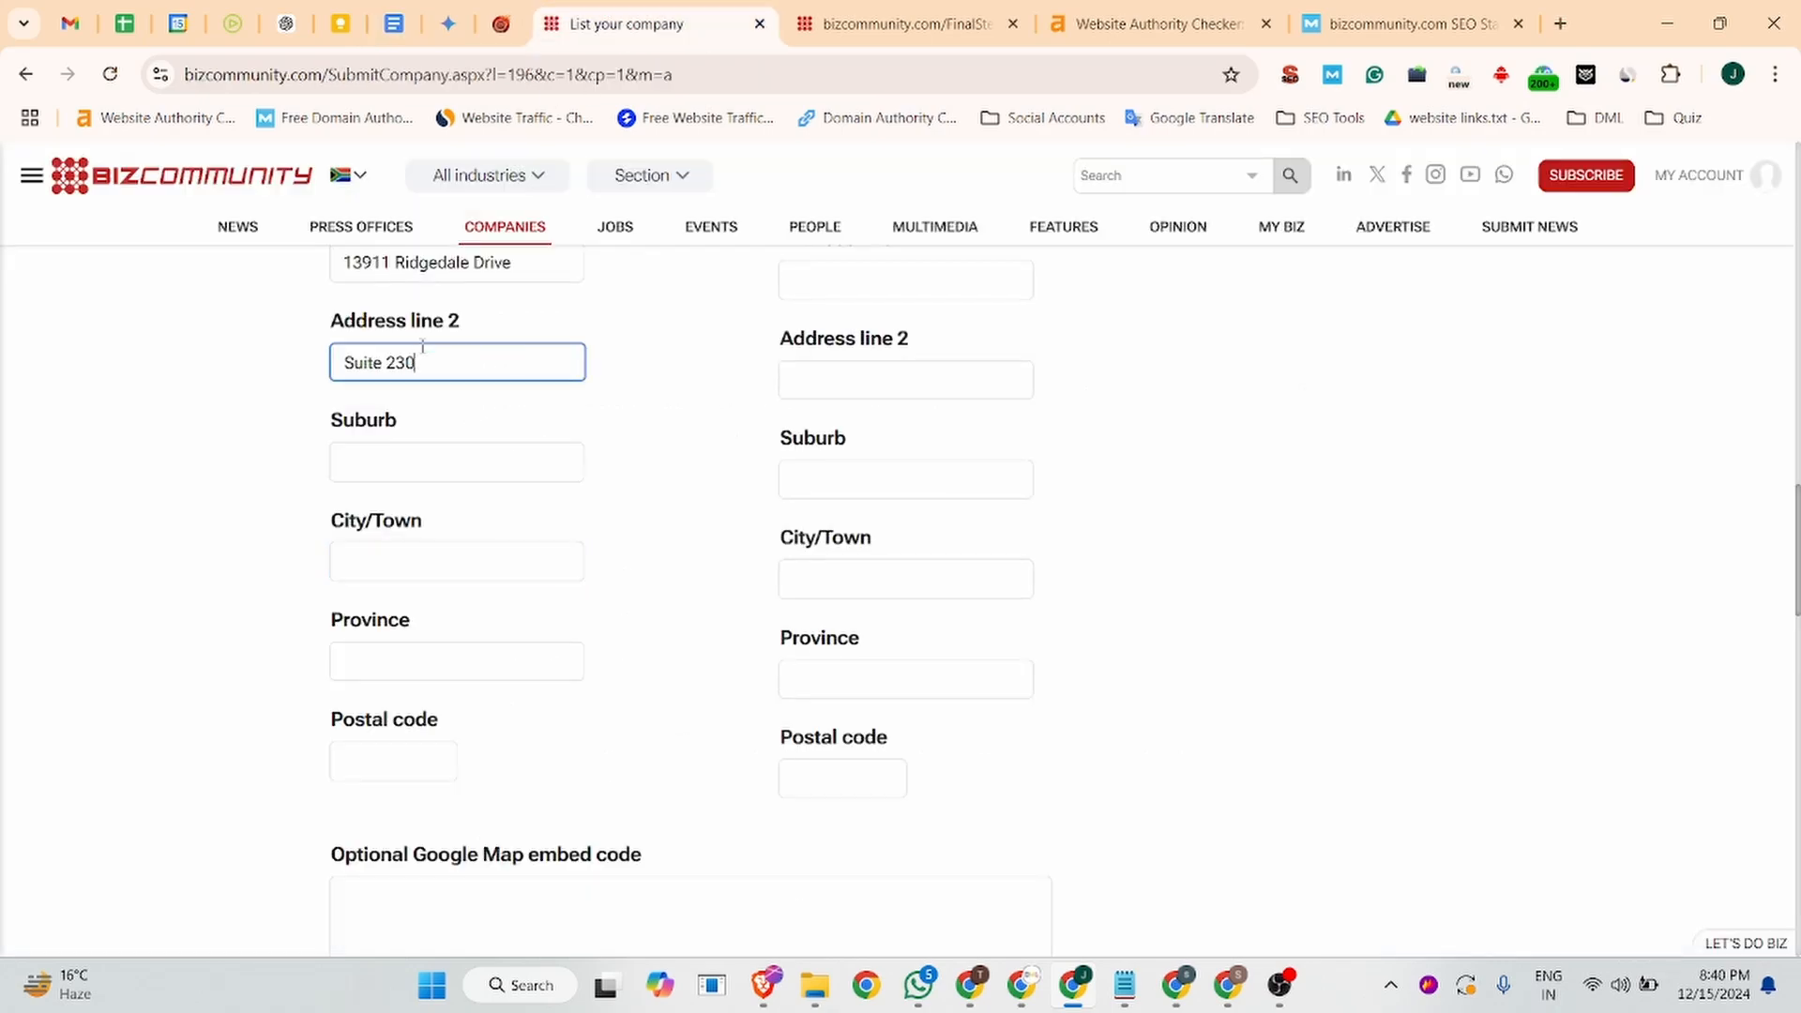
- Fill the physical address City/Town with the copied city name
{"action": "left_click", "coordinate": [237, 428]}
{"action": "scroll", "coordinate": [375, 525], "scroll_direction": "down", "scroll_amount": 1}
{"action": "left_click", "coordinate": [375, 432]}
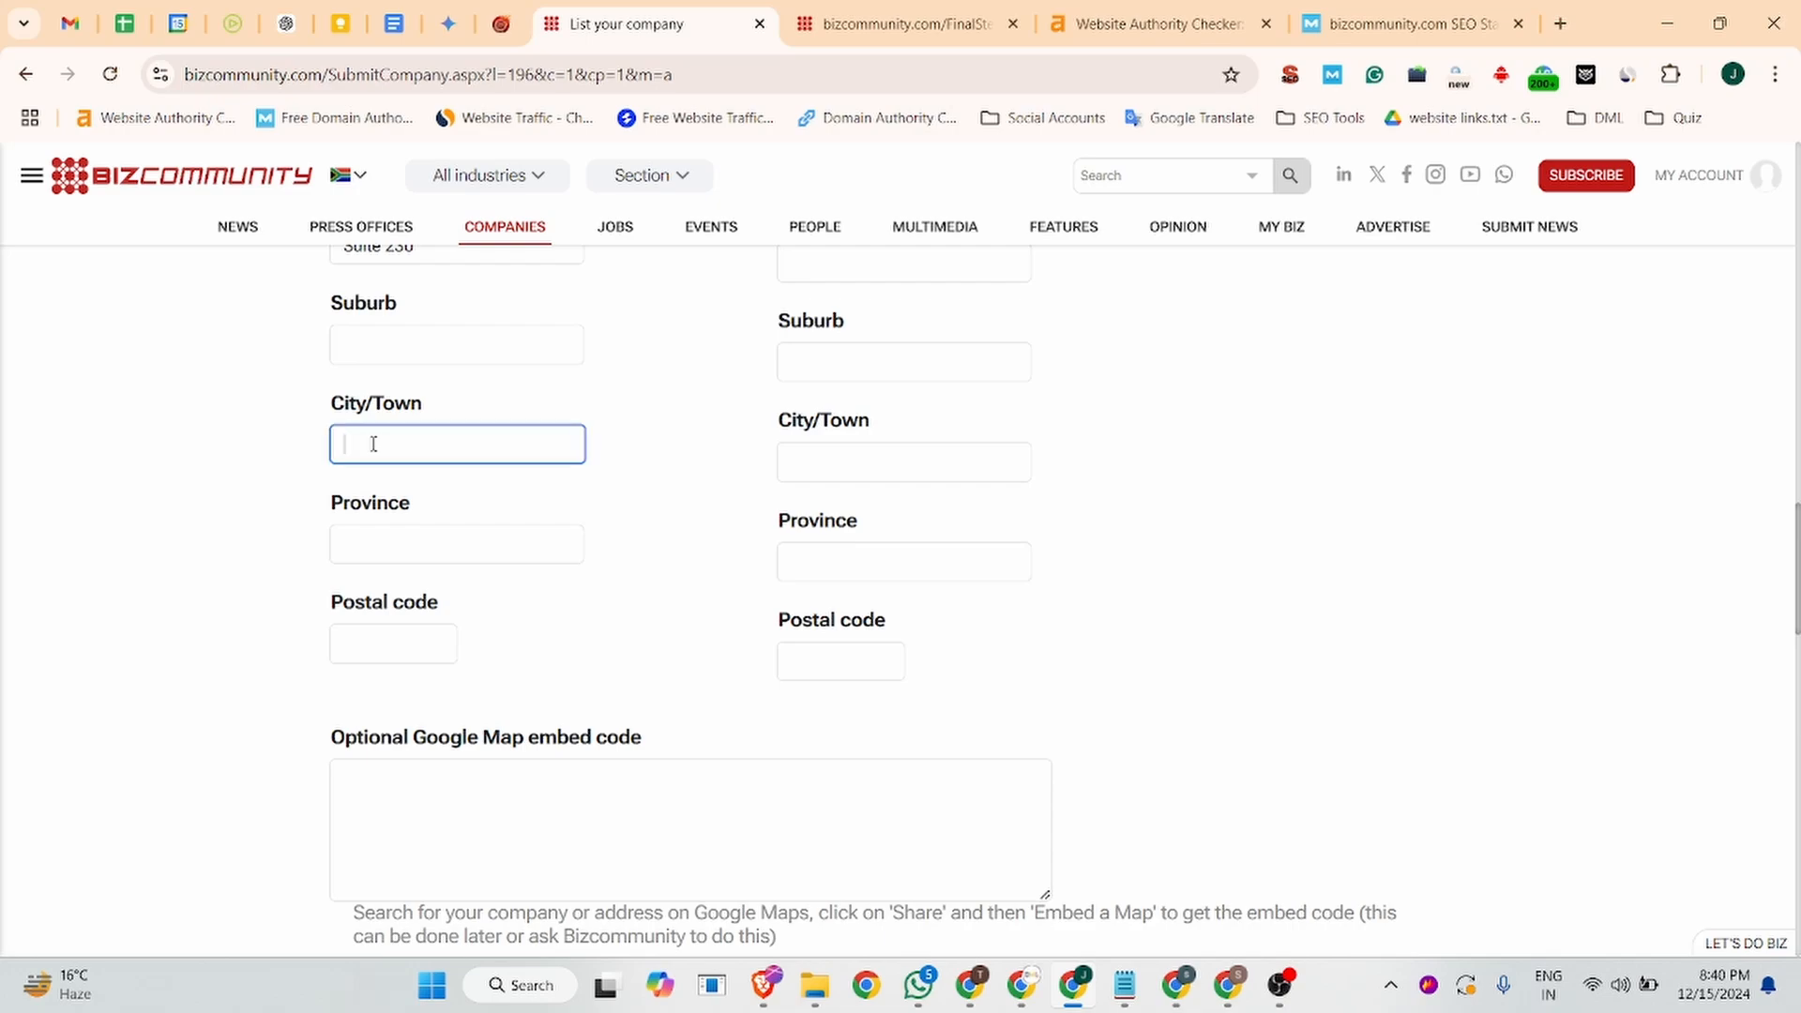
{"action": "key", "text": "ctrl+v"}
- Fill the physical address Province with the state copied from the Business Listing document
{"action": "left_click", "coordinate": [371, 554]}
{"action": "left_click", "coordinate": [376, 627]}
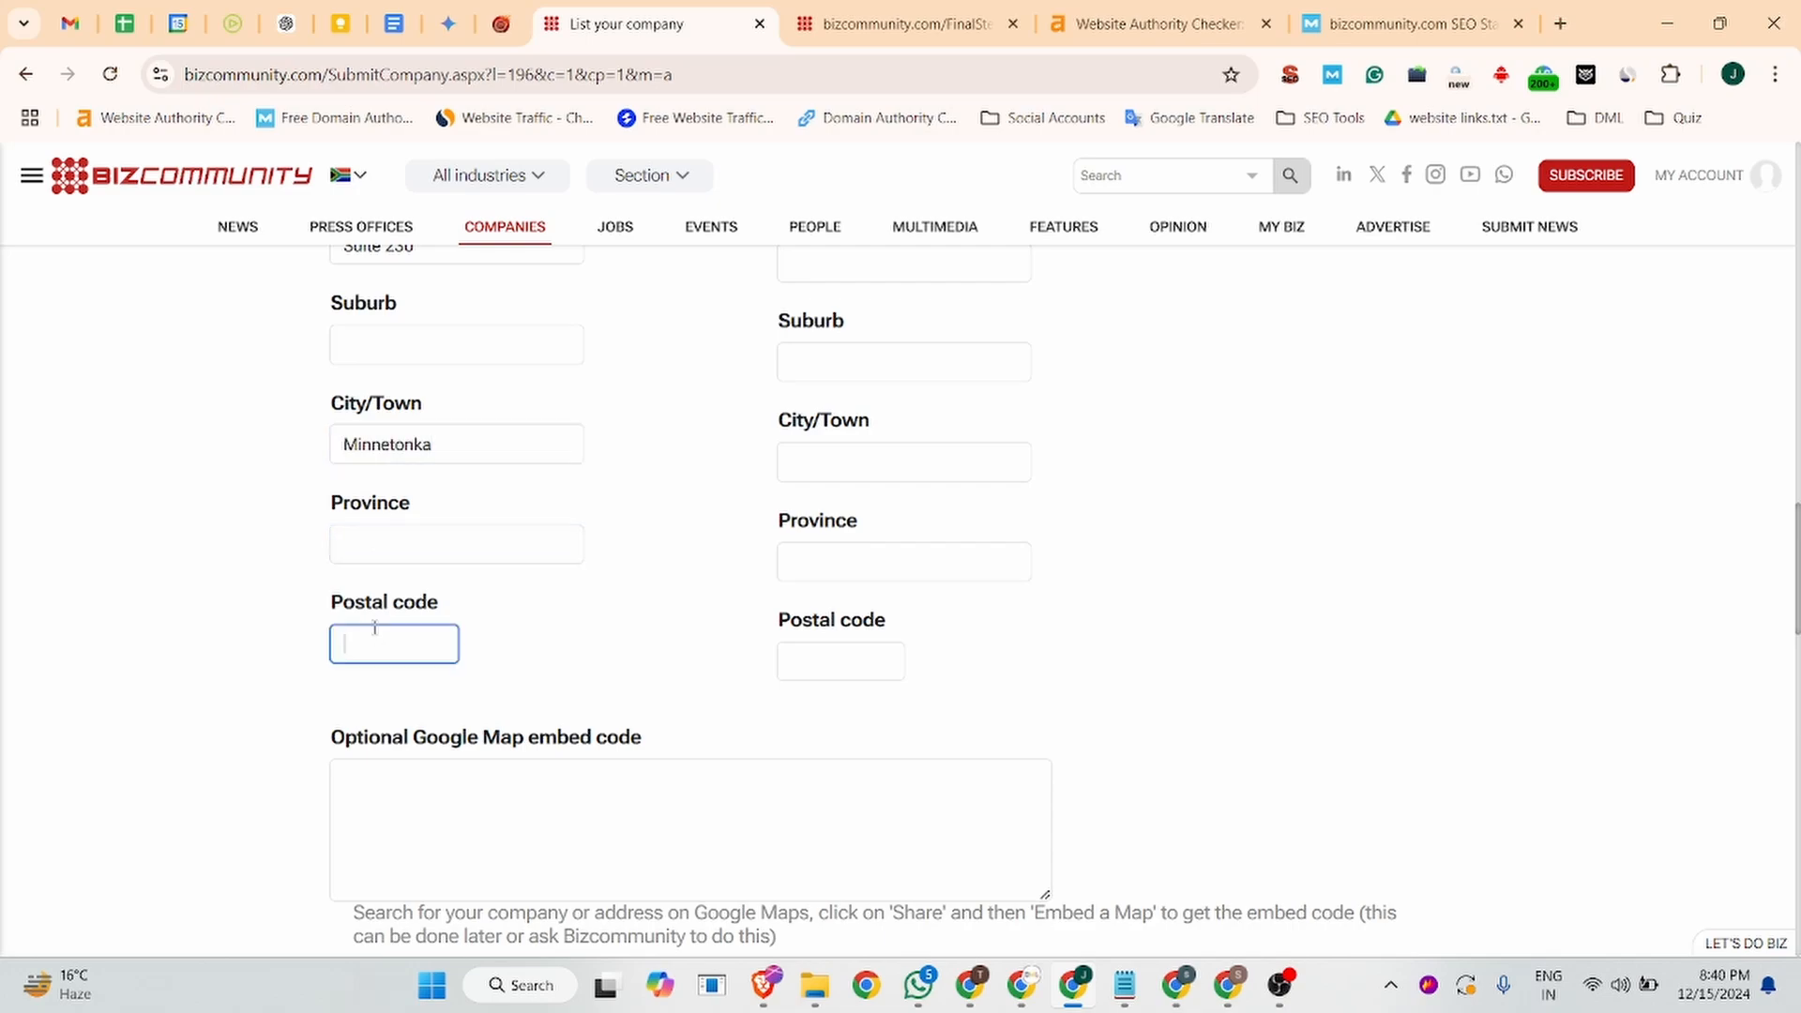
{"action": "left_click", "coordinate": [375, 555]}
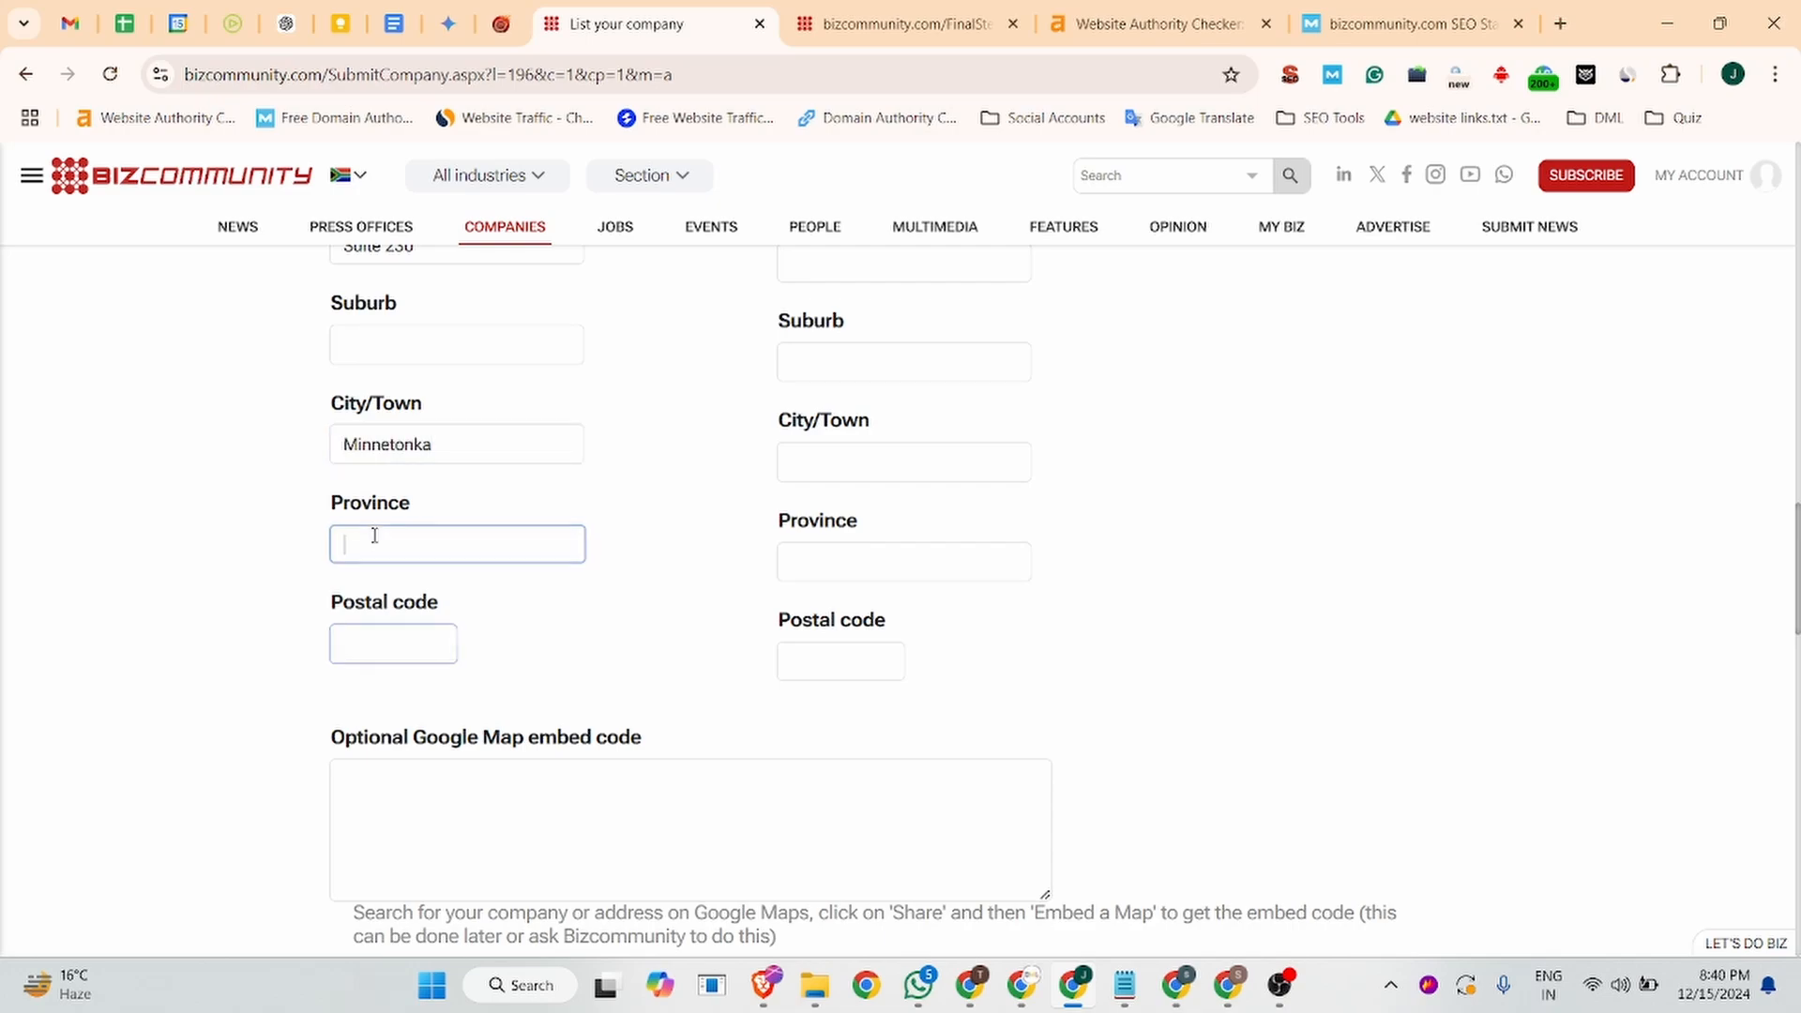
{"action": "left_click", "coordinate": [394, 24]}
{"action": "double_click", "coordinate": [560, 475]}
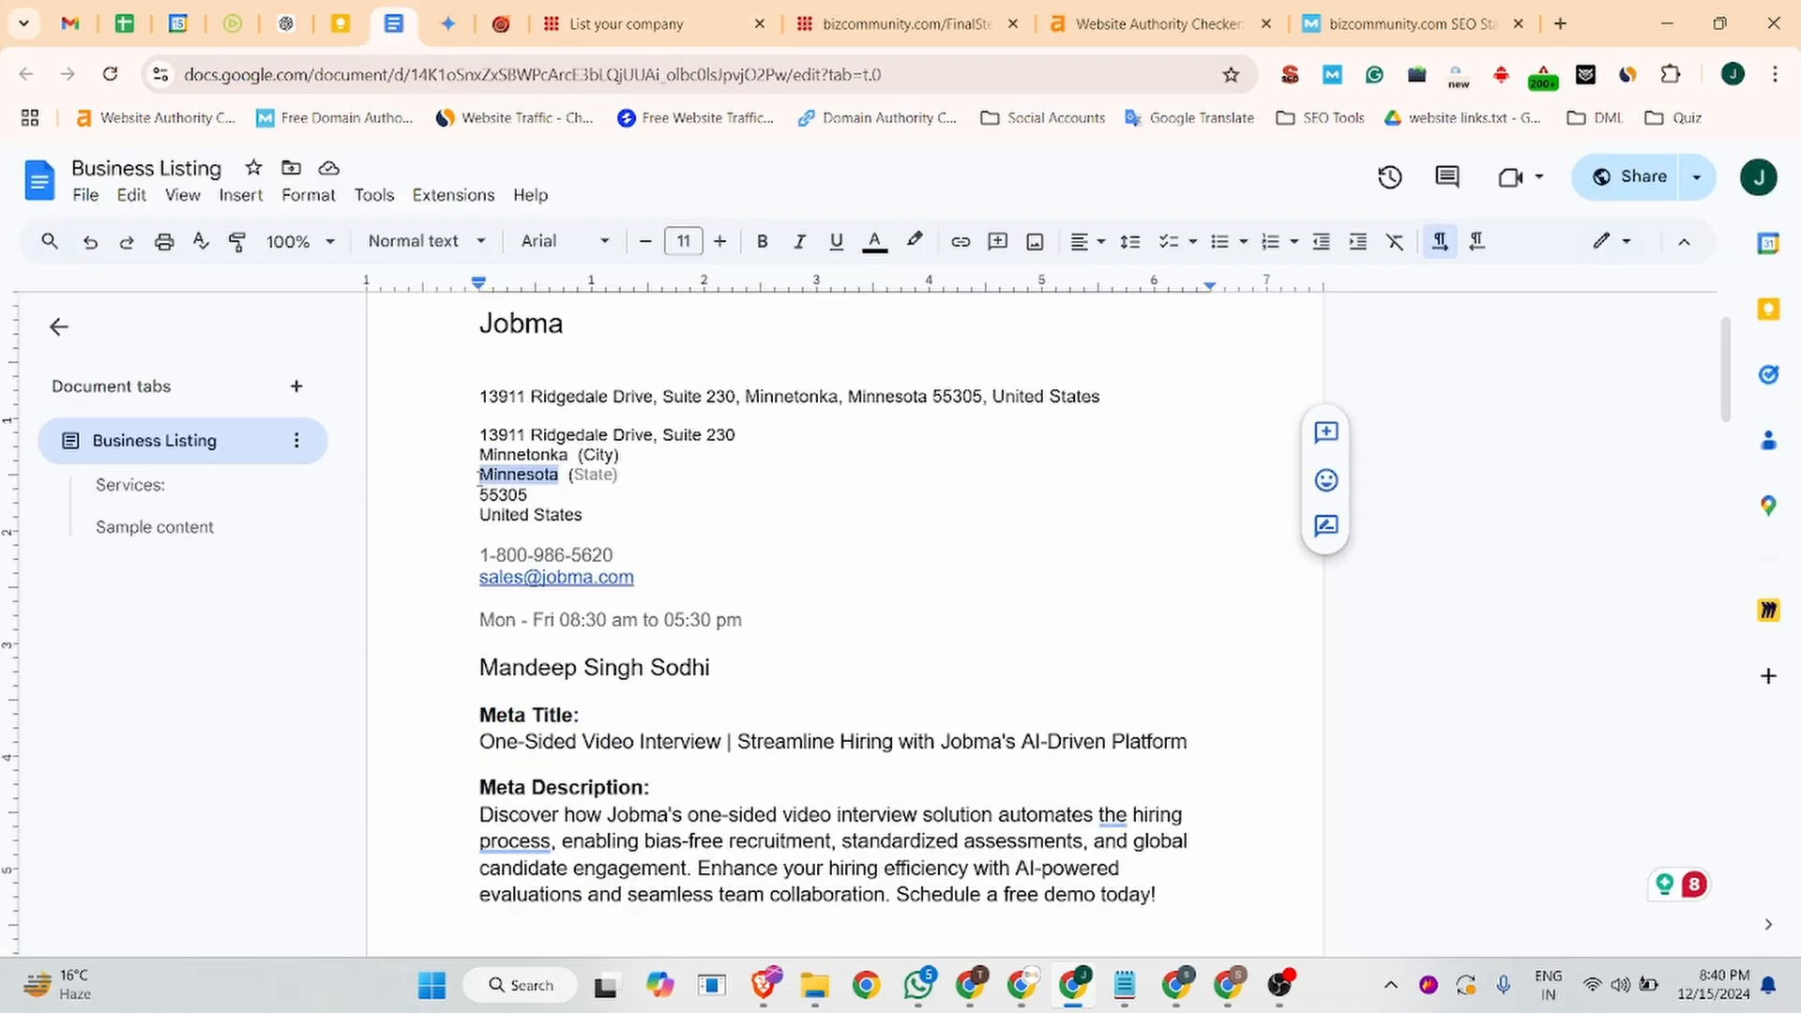
{"action": "left_click", "coordinate": [654, 9]}
{"action": "key", "text": "ctrl+v"}
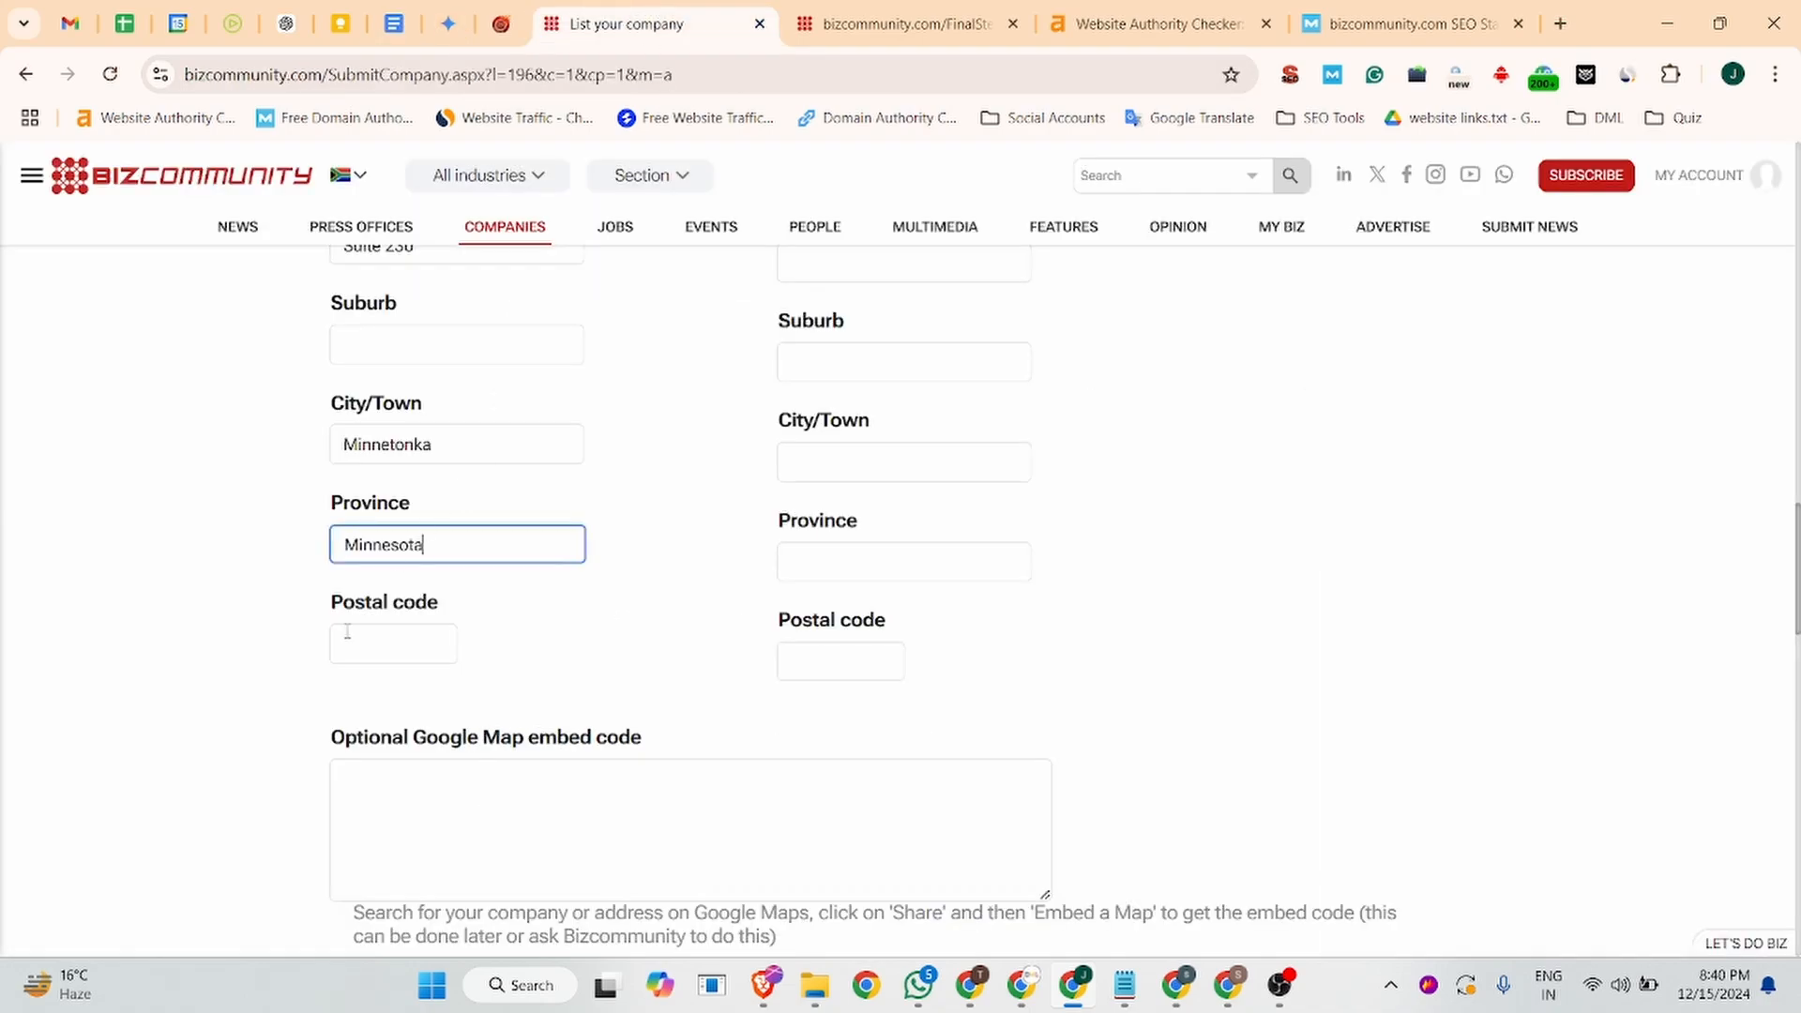
- Fill the physical address Postal code with the company's code copied from the Business Listing document
{"action": "key", "text": "Tab"}
{"action": "left_click", "coordinate": [394, 23]}
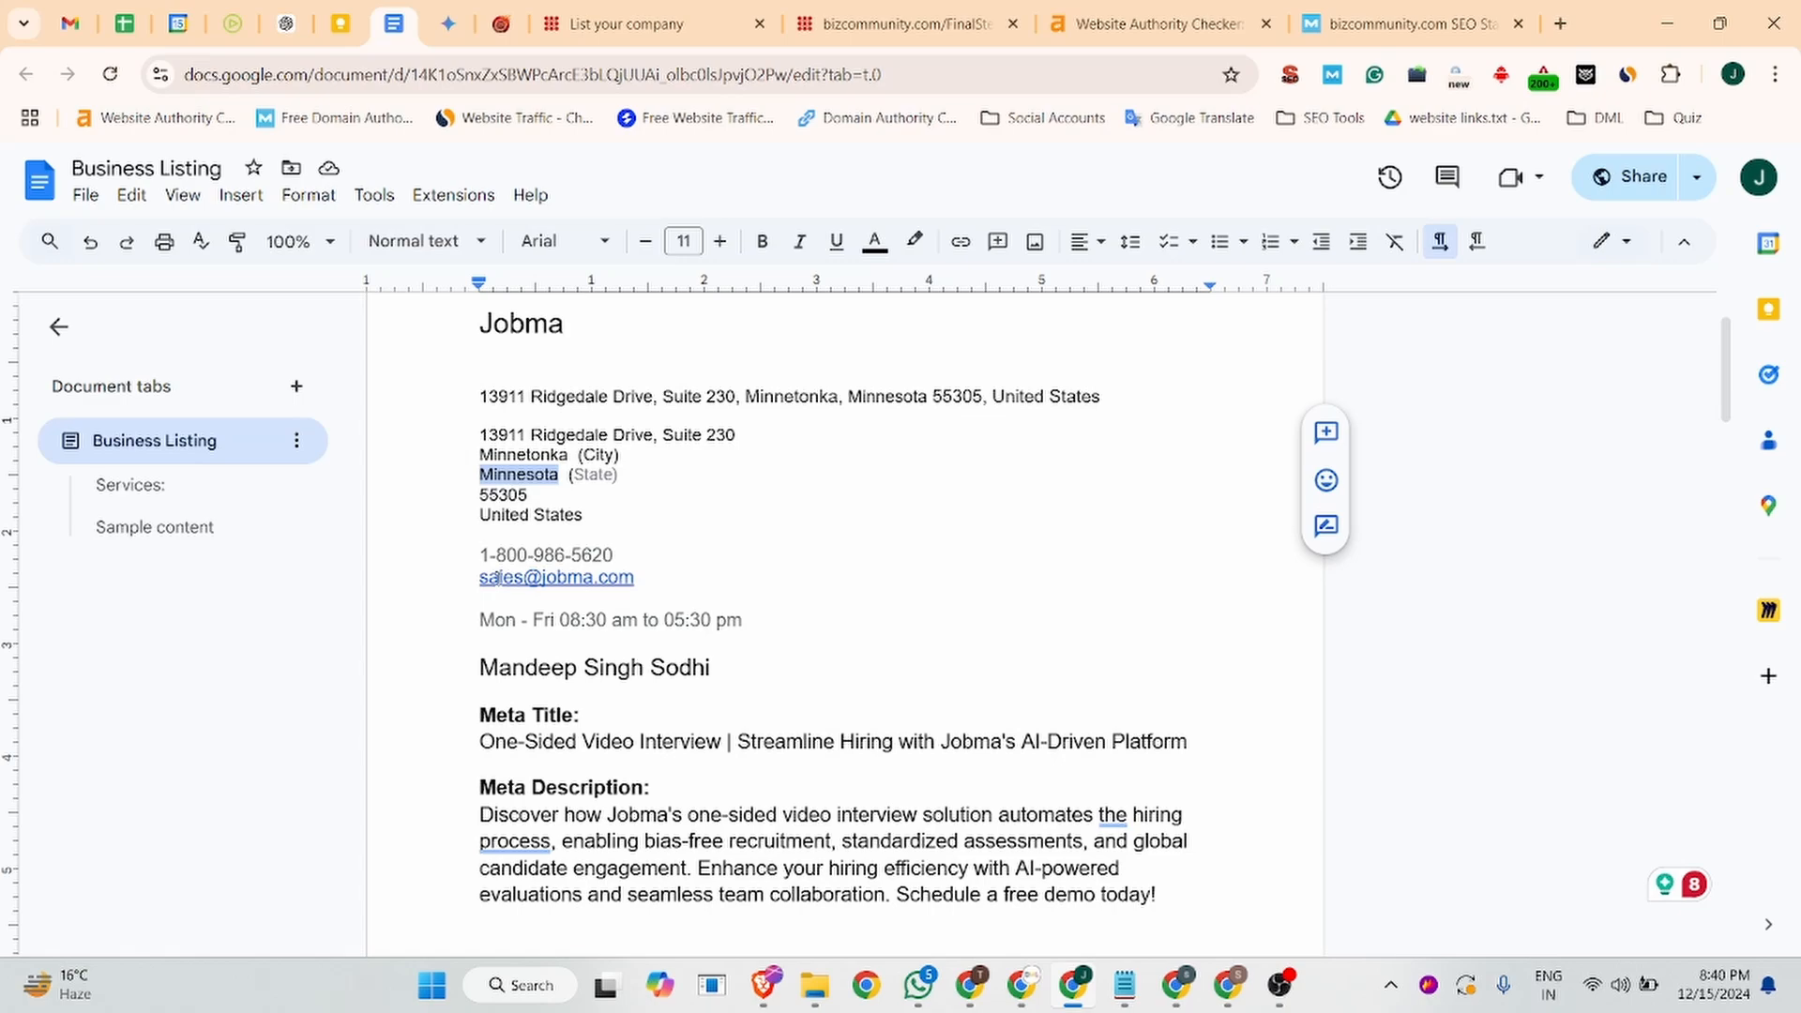
{"action": "double_click", "coordinate": [503, 495]}
{"action": "left_click", "coordinate": [654, 23]}
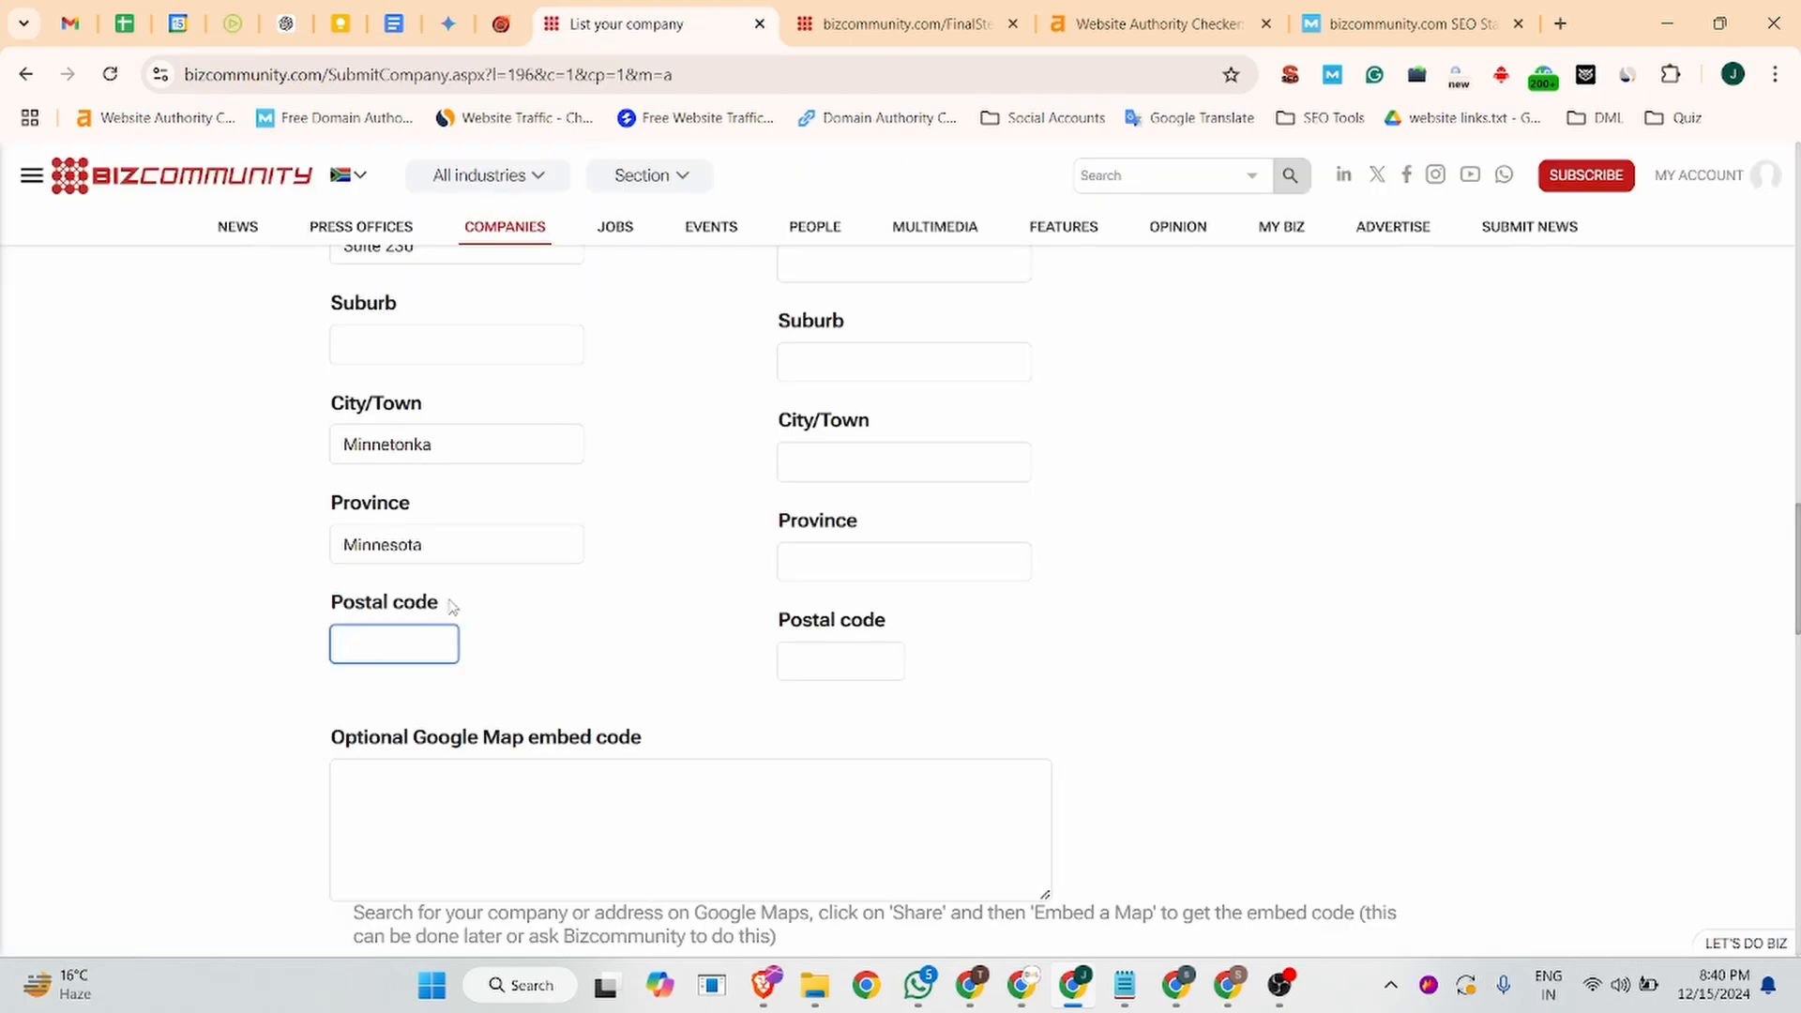
{"action": "key", "text": "ctrl+v"}
- For the optional Google Map embed code, search Google for jobma and open the directions to the company's office
{"action": "scroll", "coordinate": [451, 600], "scroll_direction": "down", "scroll_amount": 3}
{"action": "left_click", "coordinate": [455, 542]}
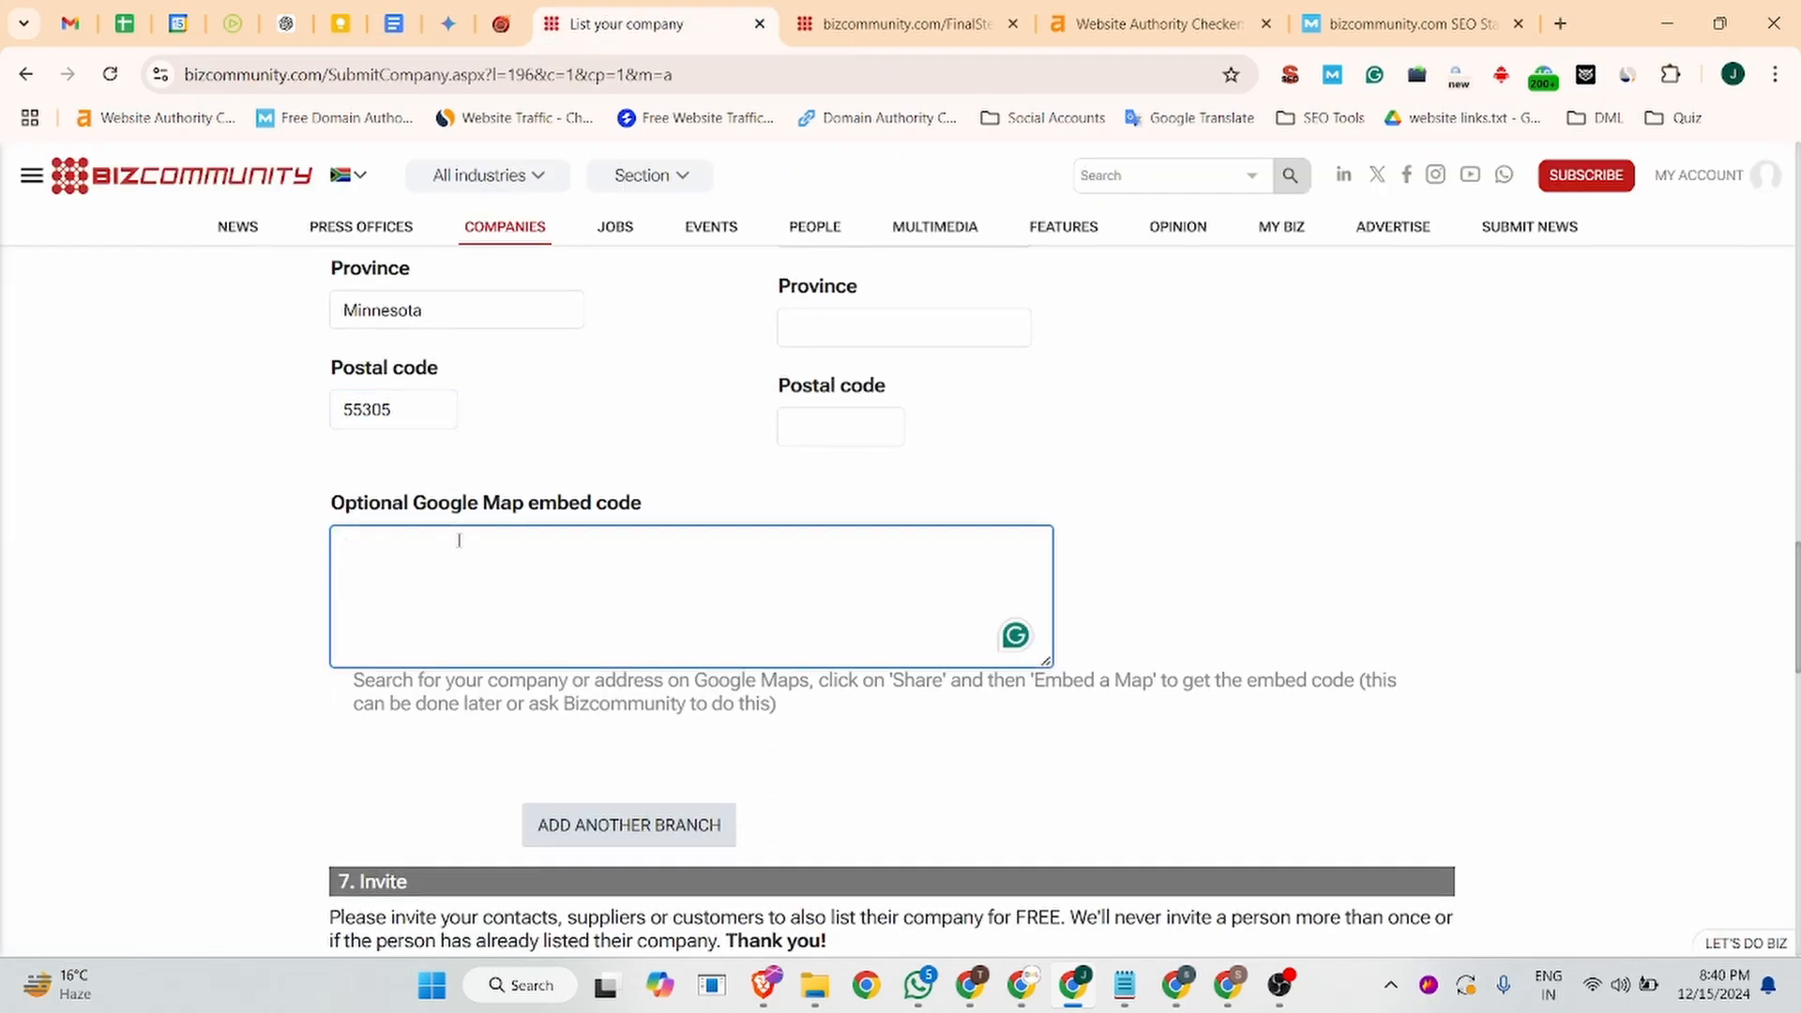
{"action": "mouse_move", "coordinate": [449, 242]}
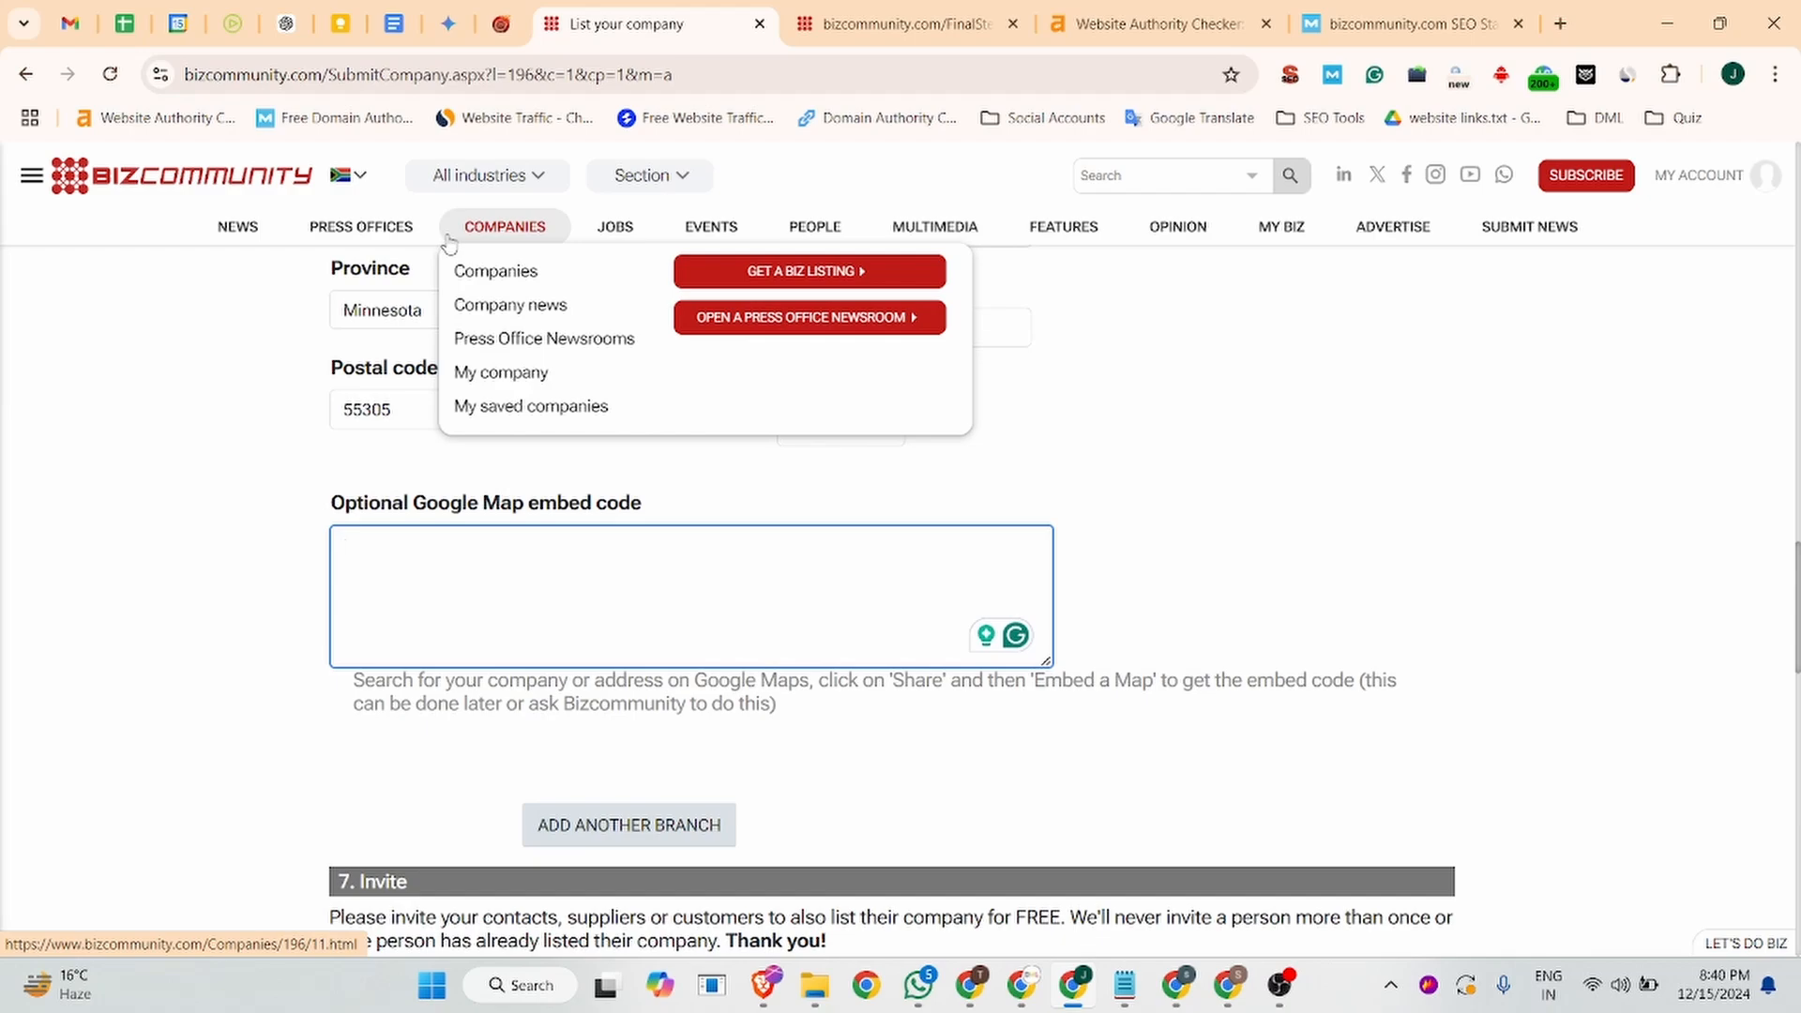
{"action": "scroll", "coordinate": [581, 310], "scroll_direction": "up", "scroll_amount": 1}
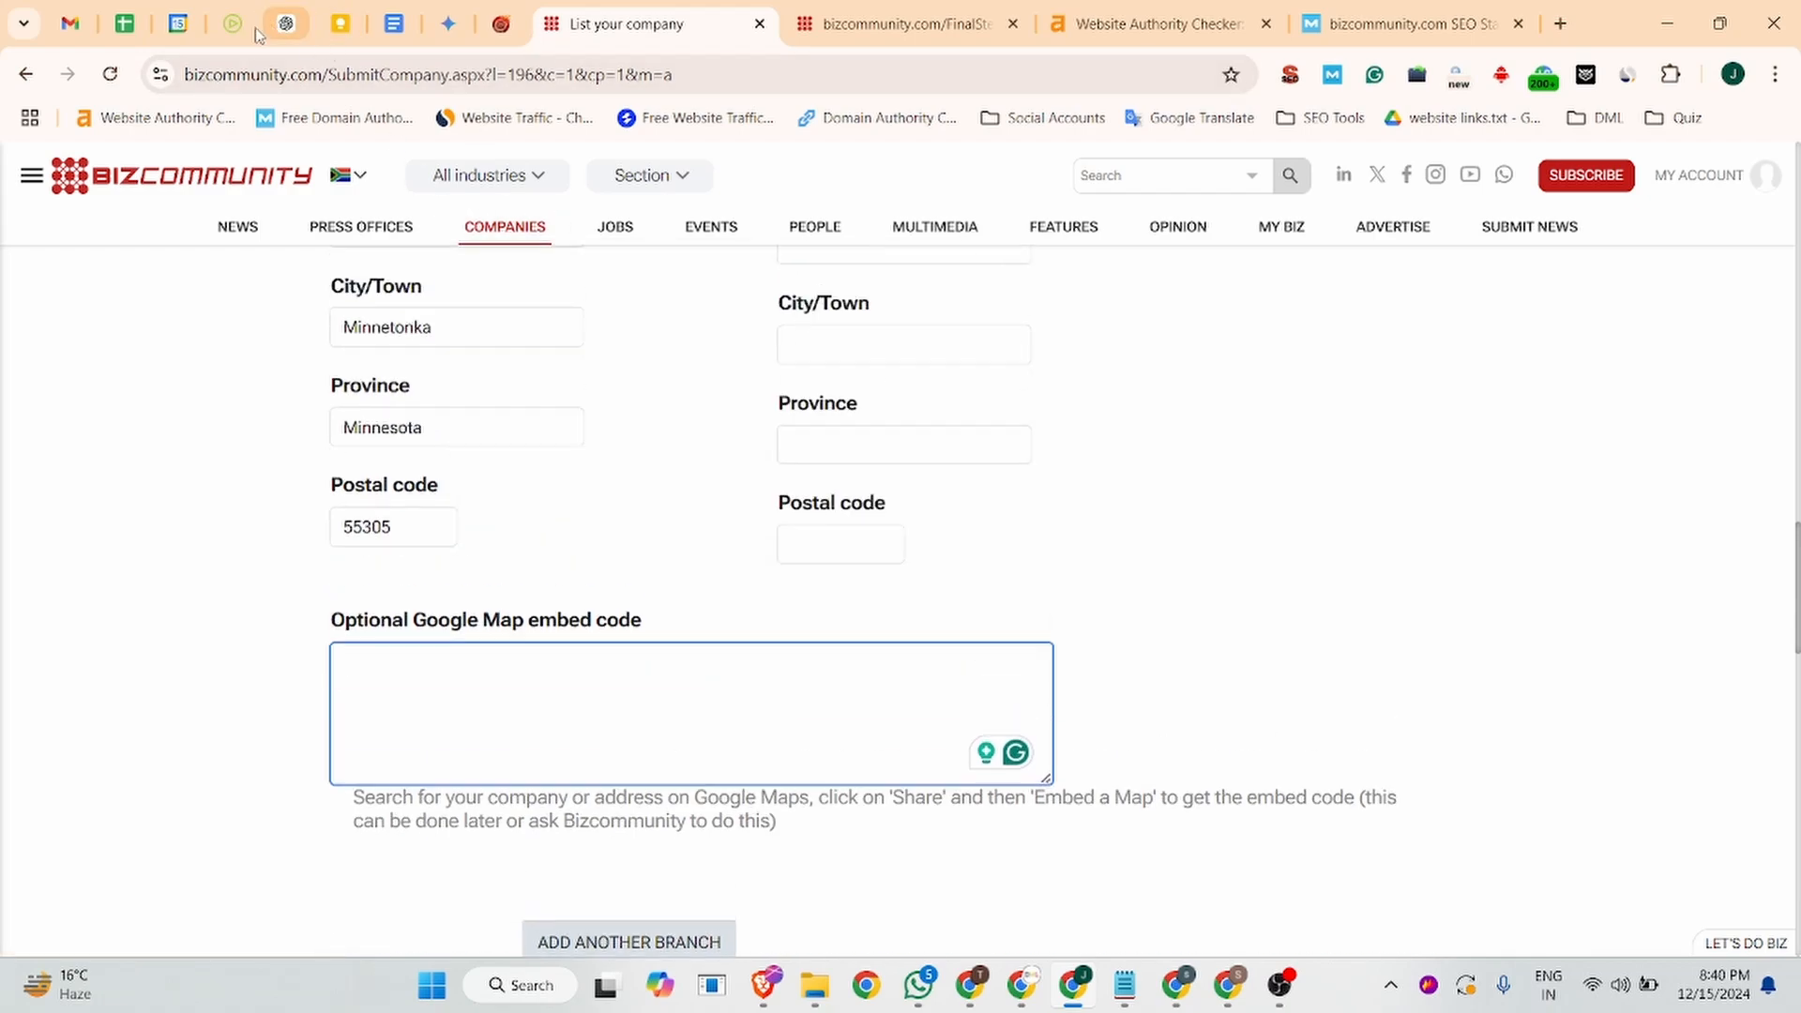
{"action": "left_click", "coordinate": [255, 30]}
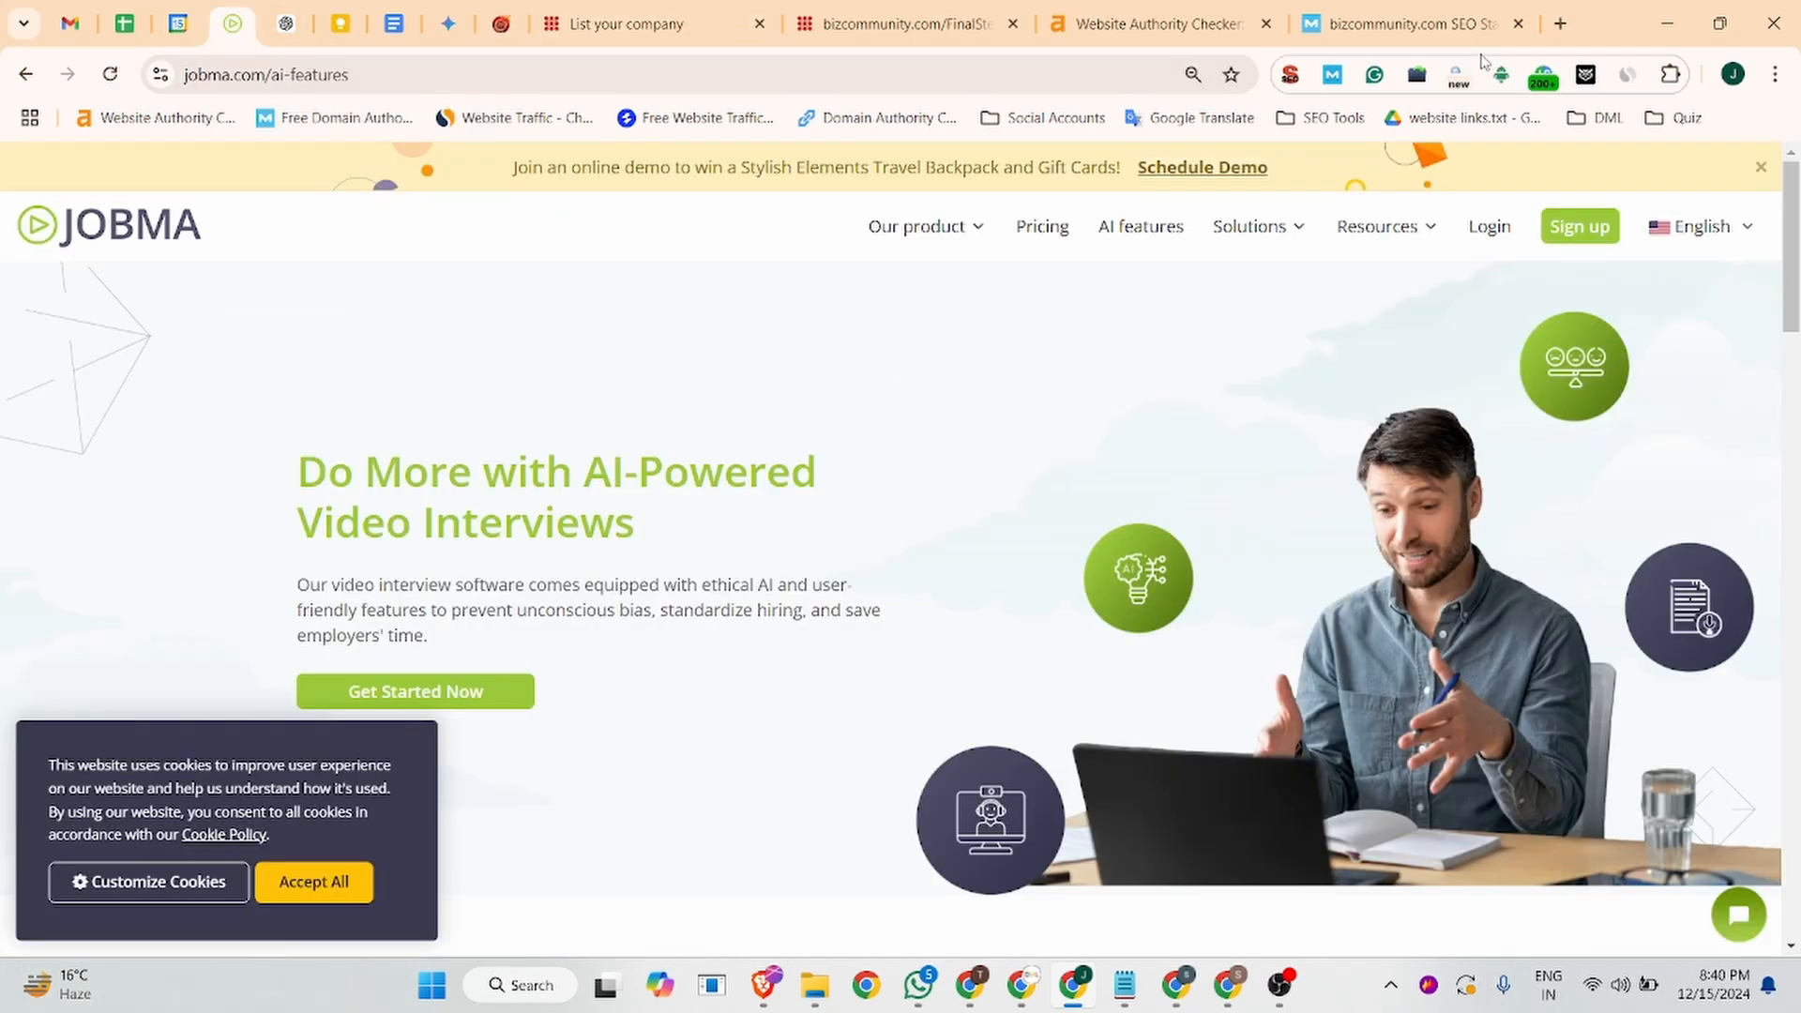
{"action": "left_click", "coordinate": [1559, 23]}
{"action": "type", "text": "jobma"}
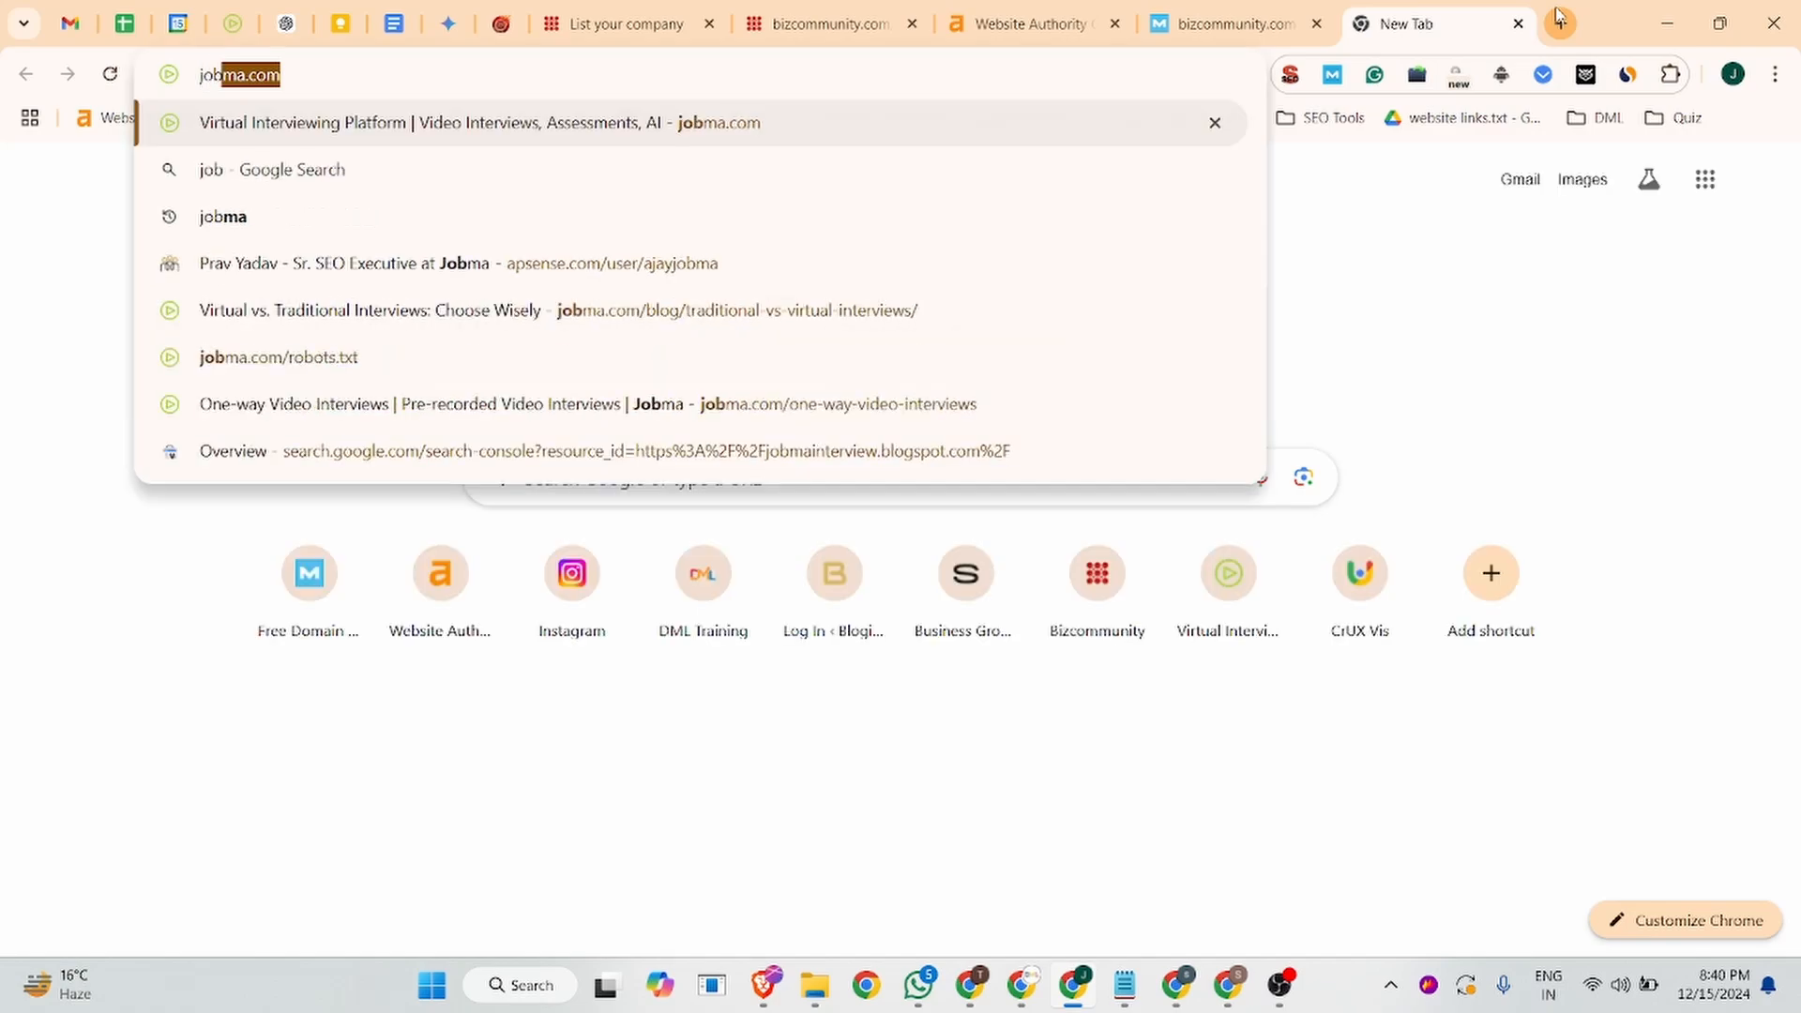
{"action": "key", "text": "Return"}
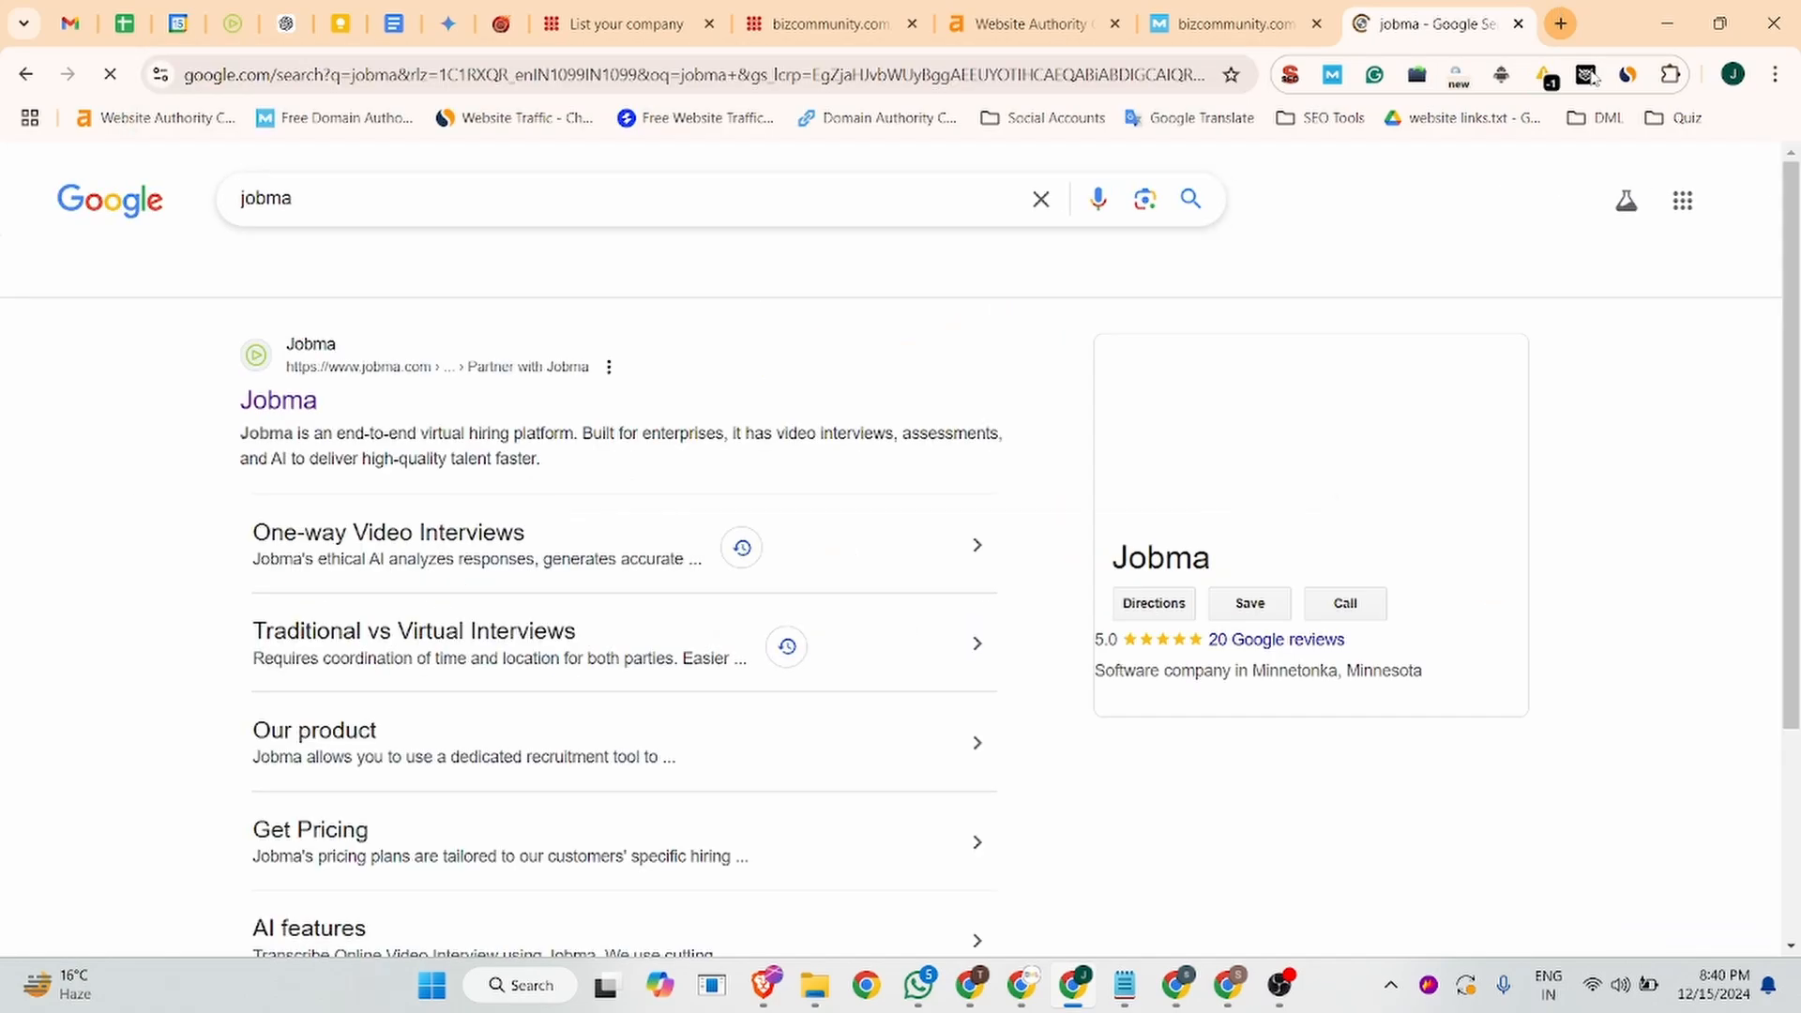
{"action": "left_click", "coordinate": [1170, 609]}
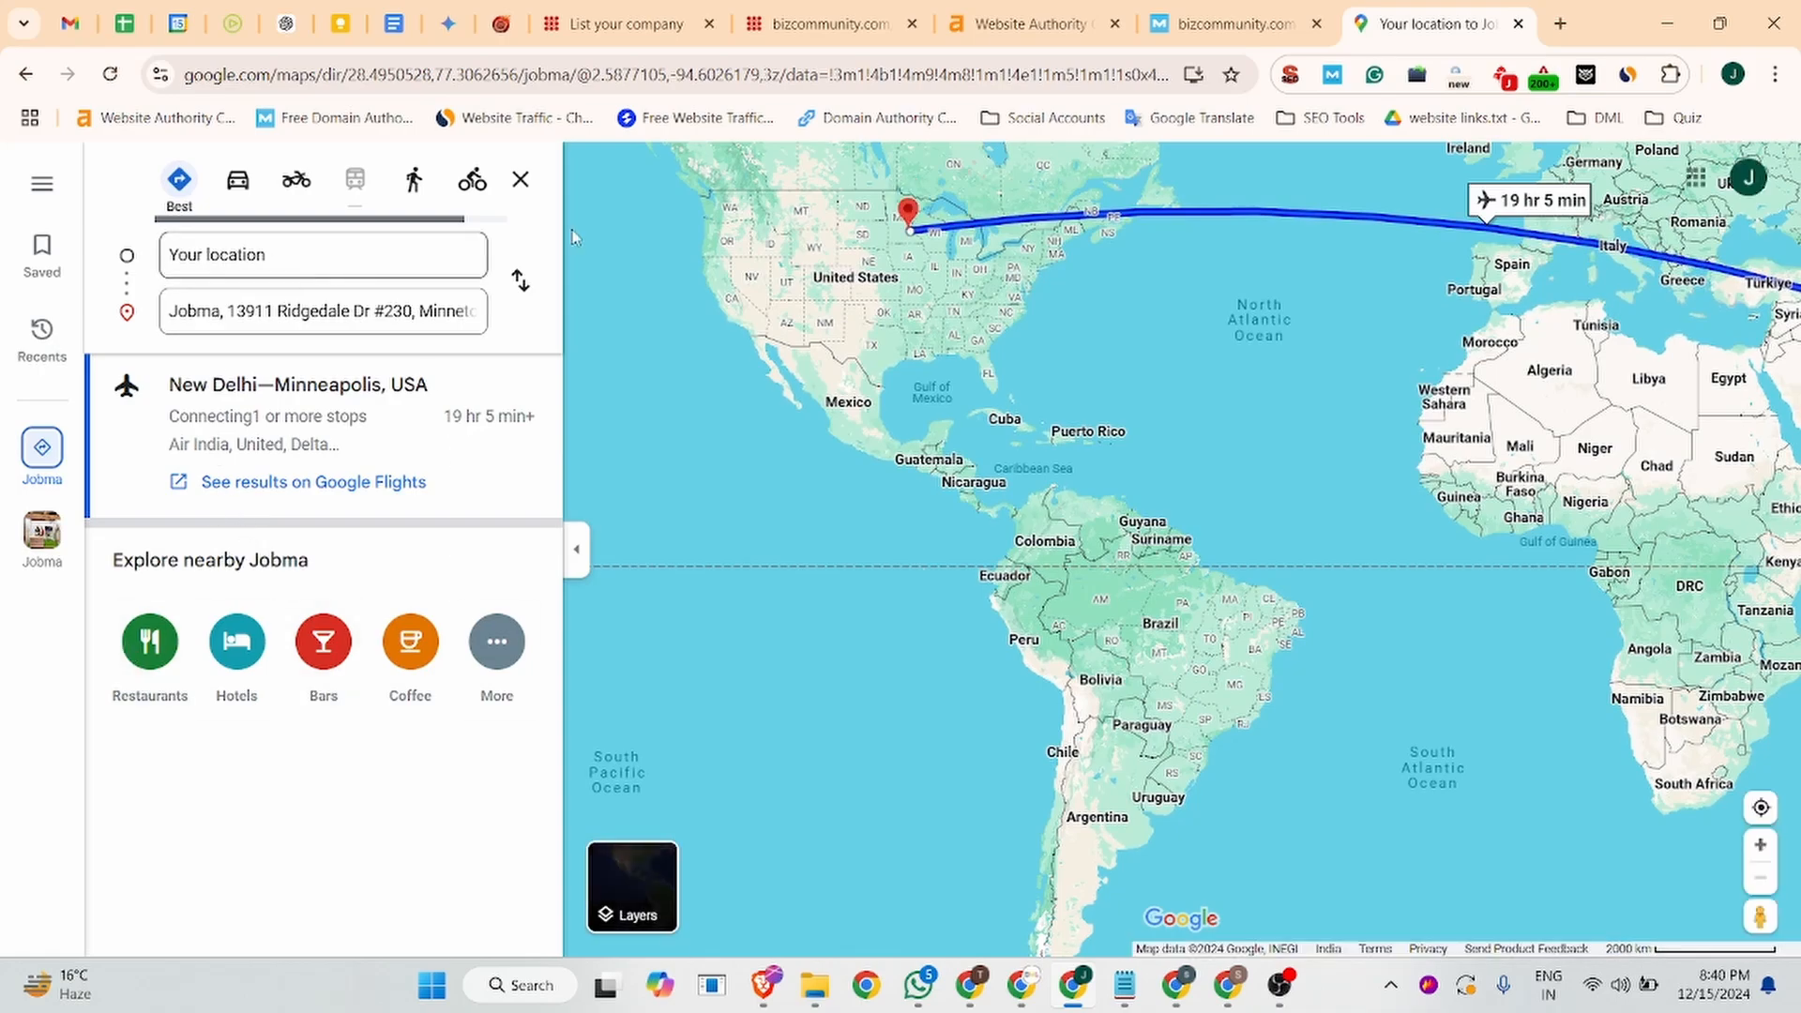
- Explore the office marker and nearby options of the Jobma directions map, and close that map page
{"action": "left_click", "coordinate": [906, 218]}
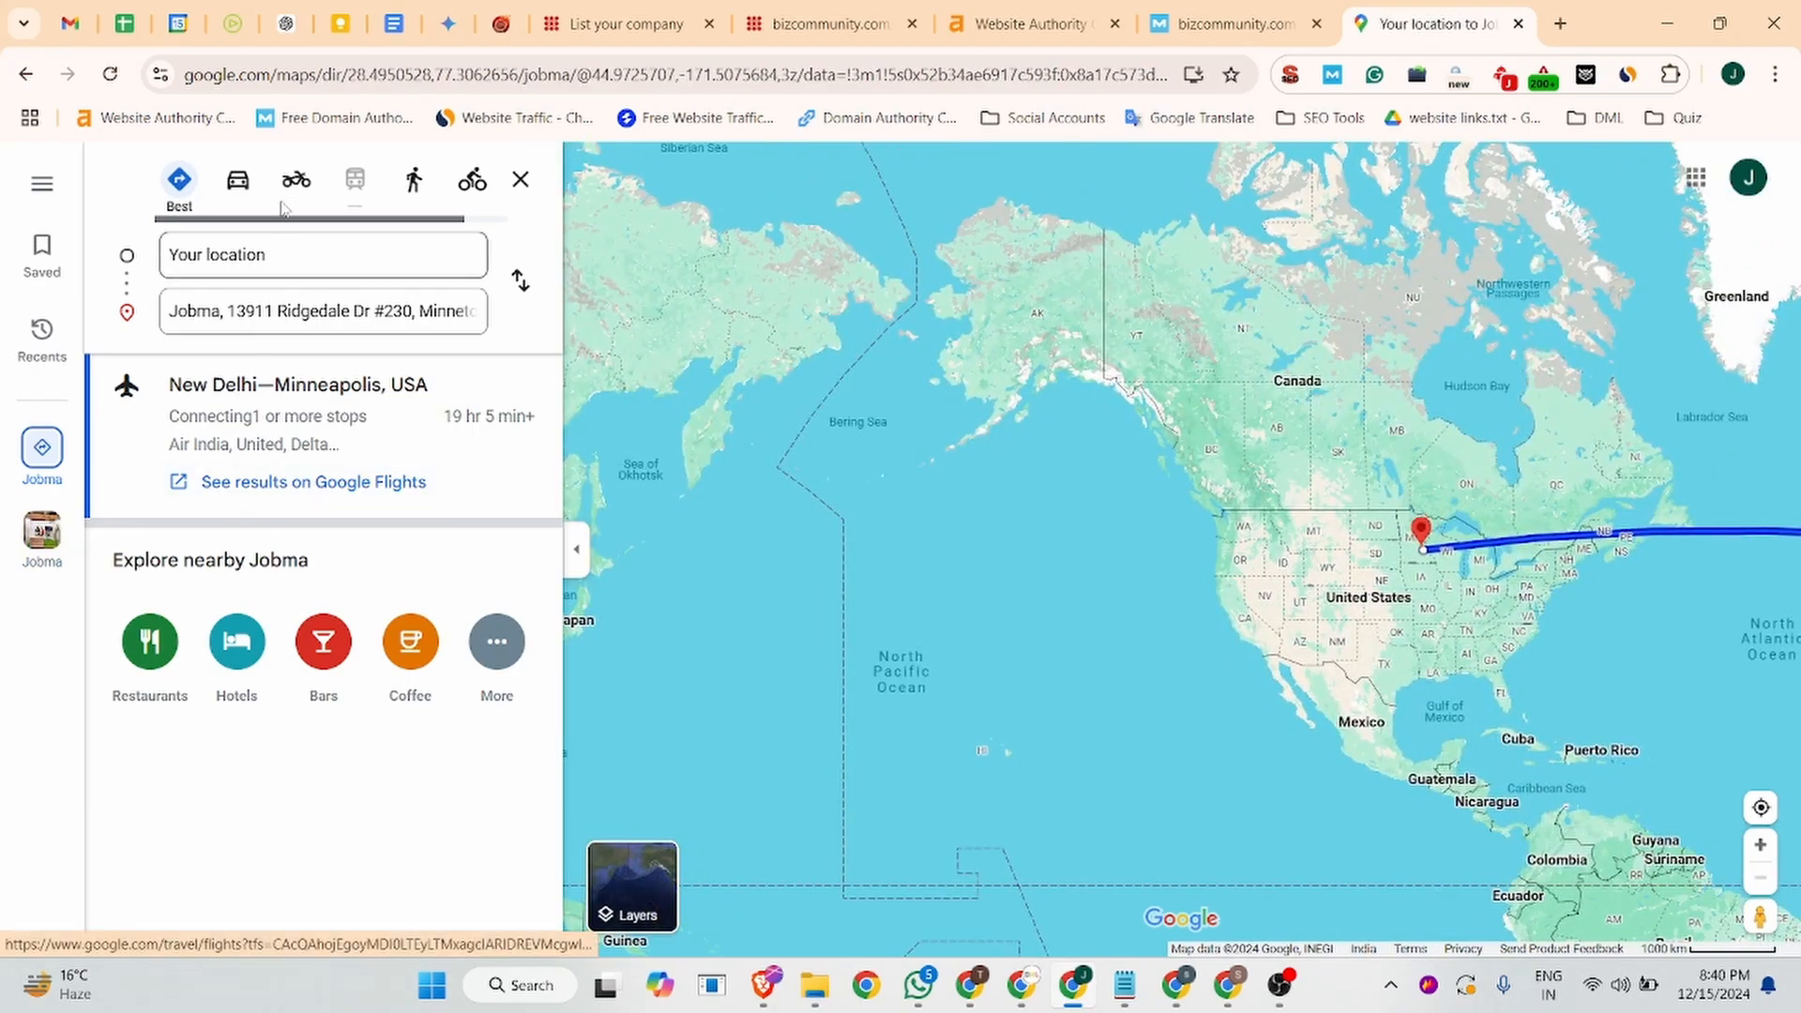
{"action": "left_click", "coordinate": [498, 637]}
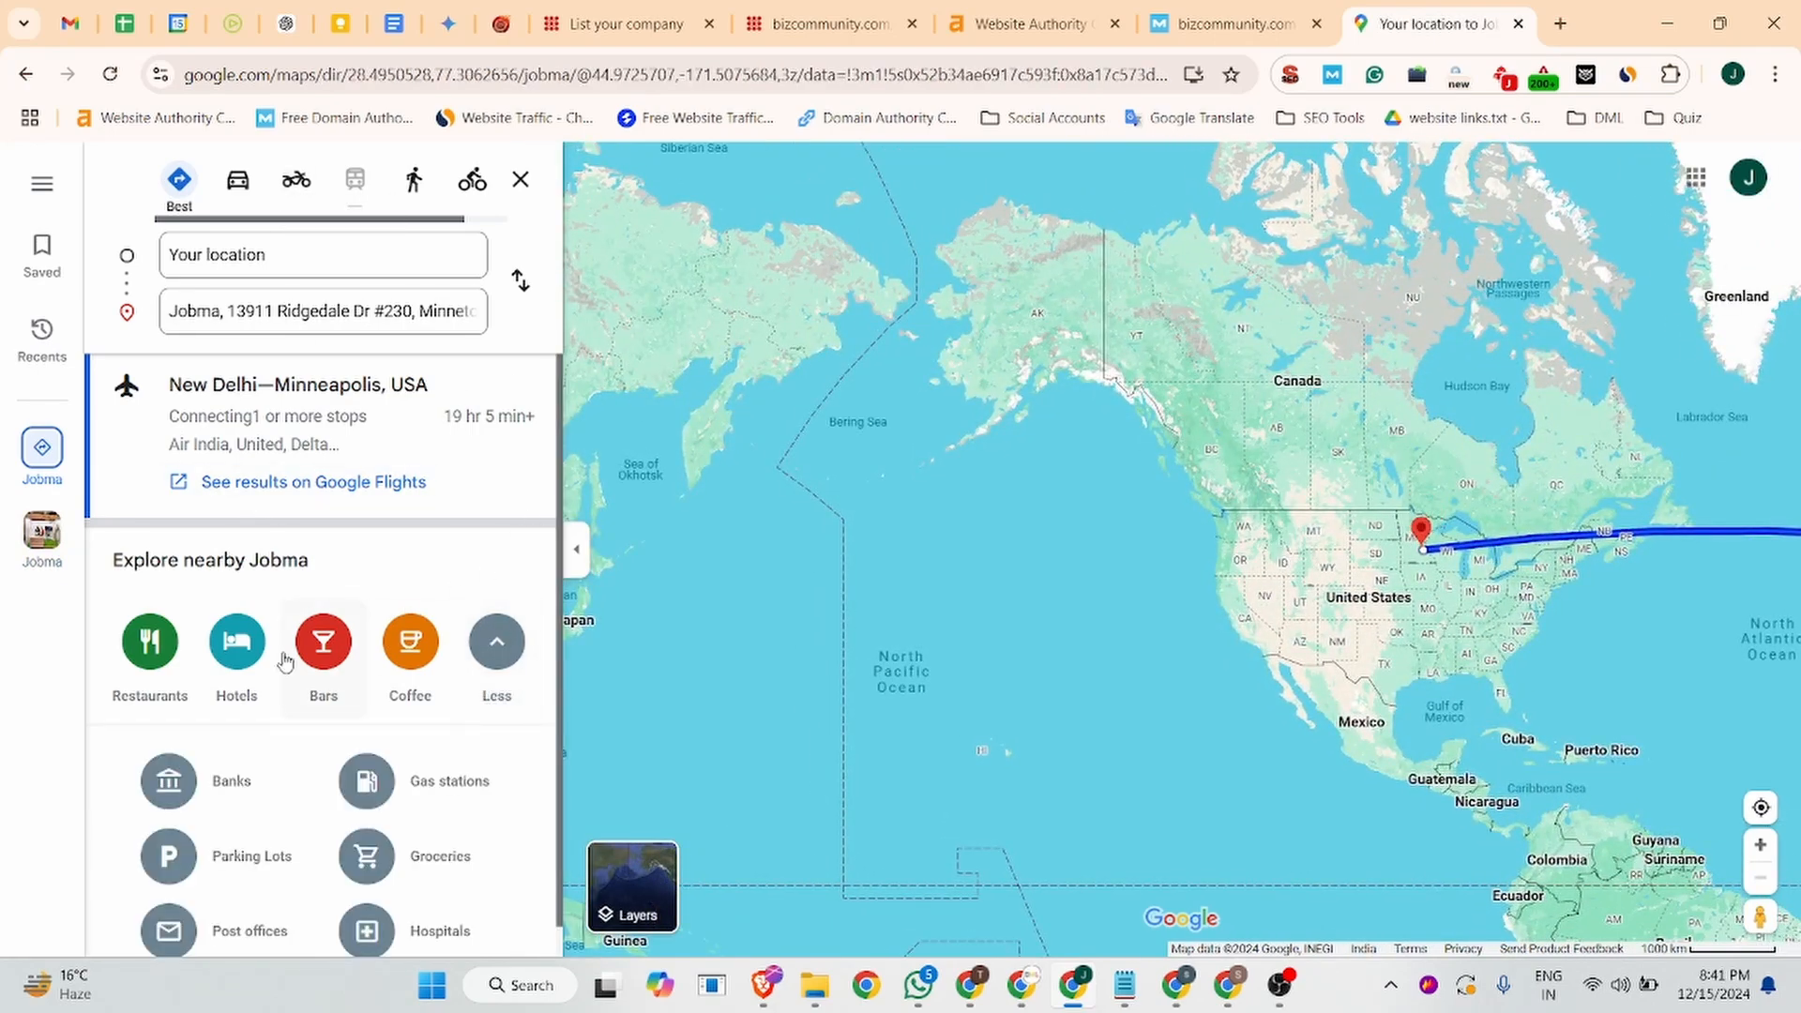
{"action": "left_click", "coordinate": [281, 256]}
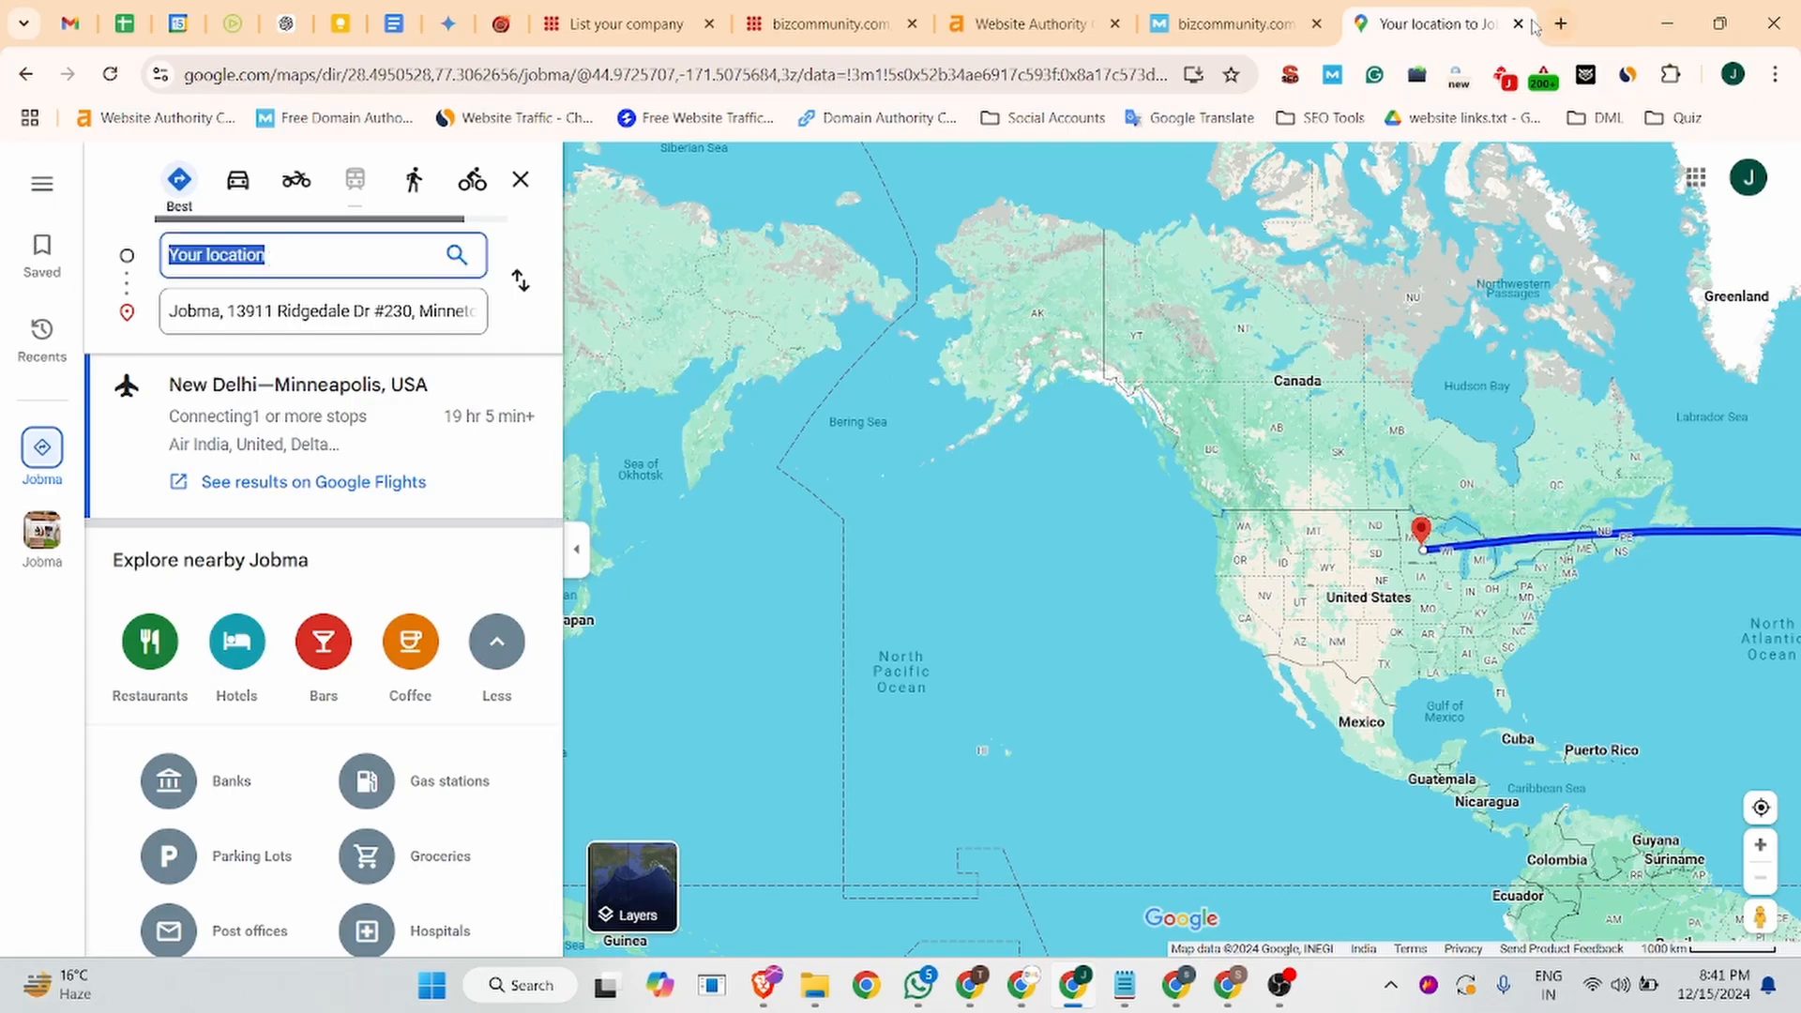
{"action": "left_click", "coordinate": [1519, 23]}
- Search Google for google maps in a new tab and open the Google Maps site
{"action": "left_click", "coordinate": [1552, 28]}
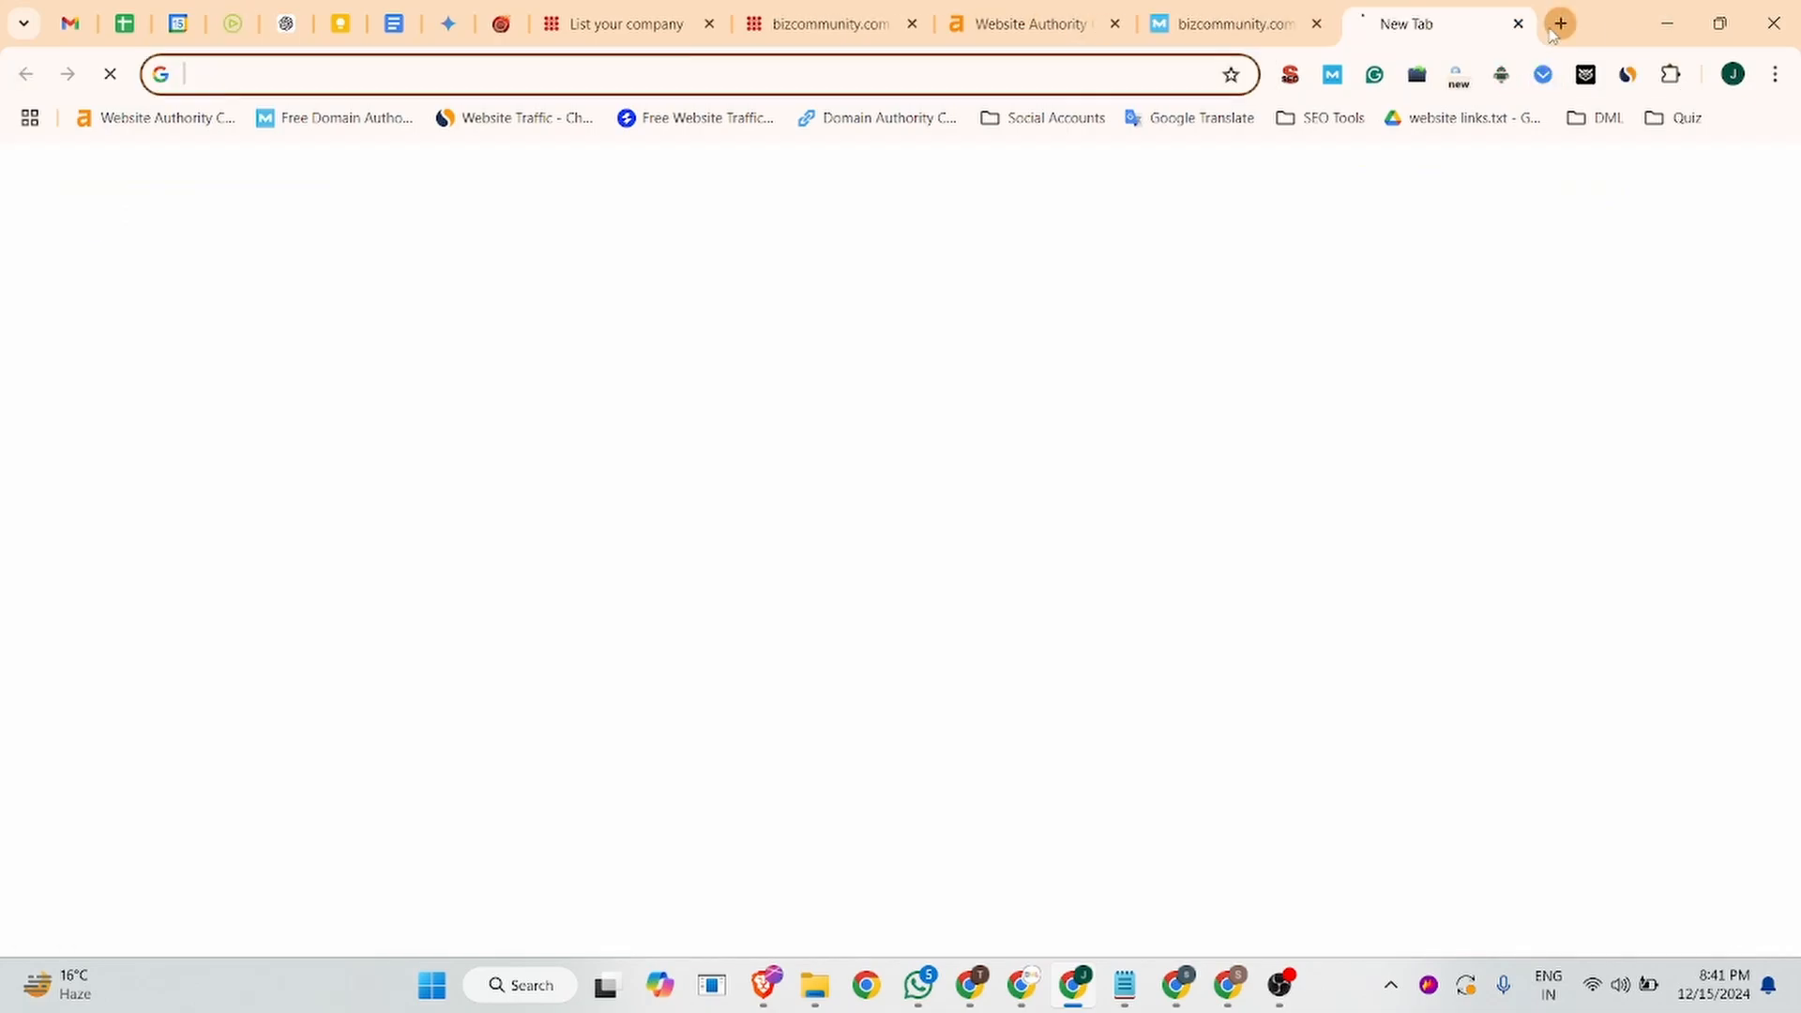
{"action": "type", "text": "google map"}
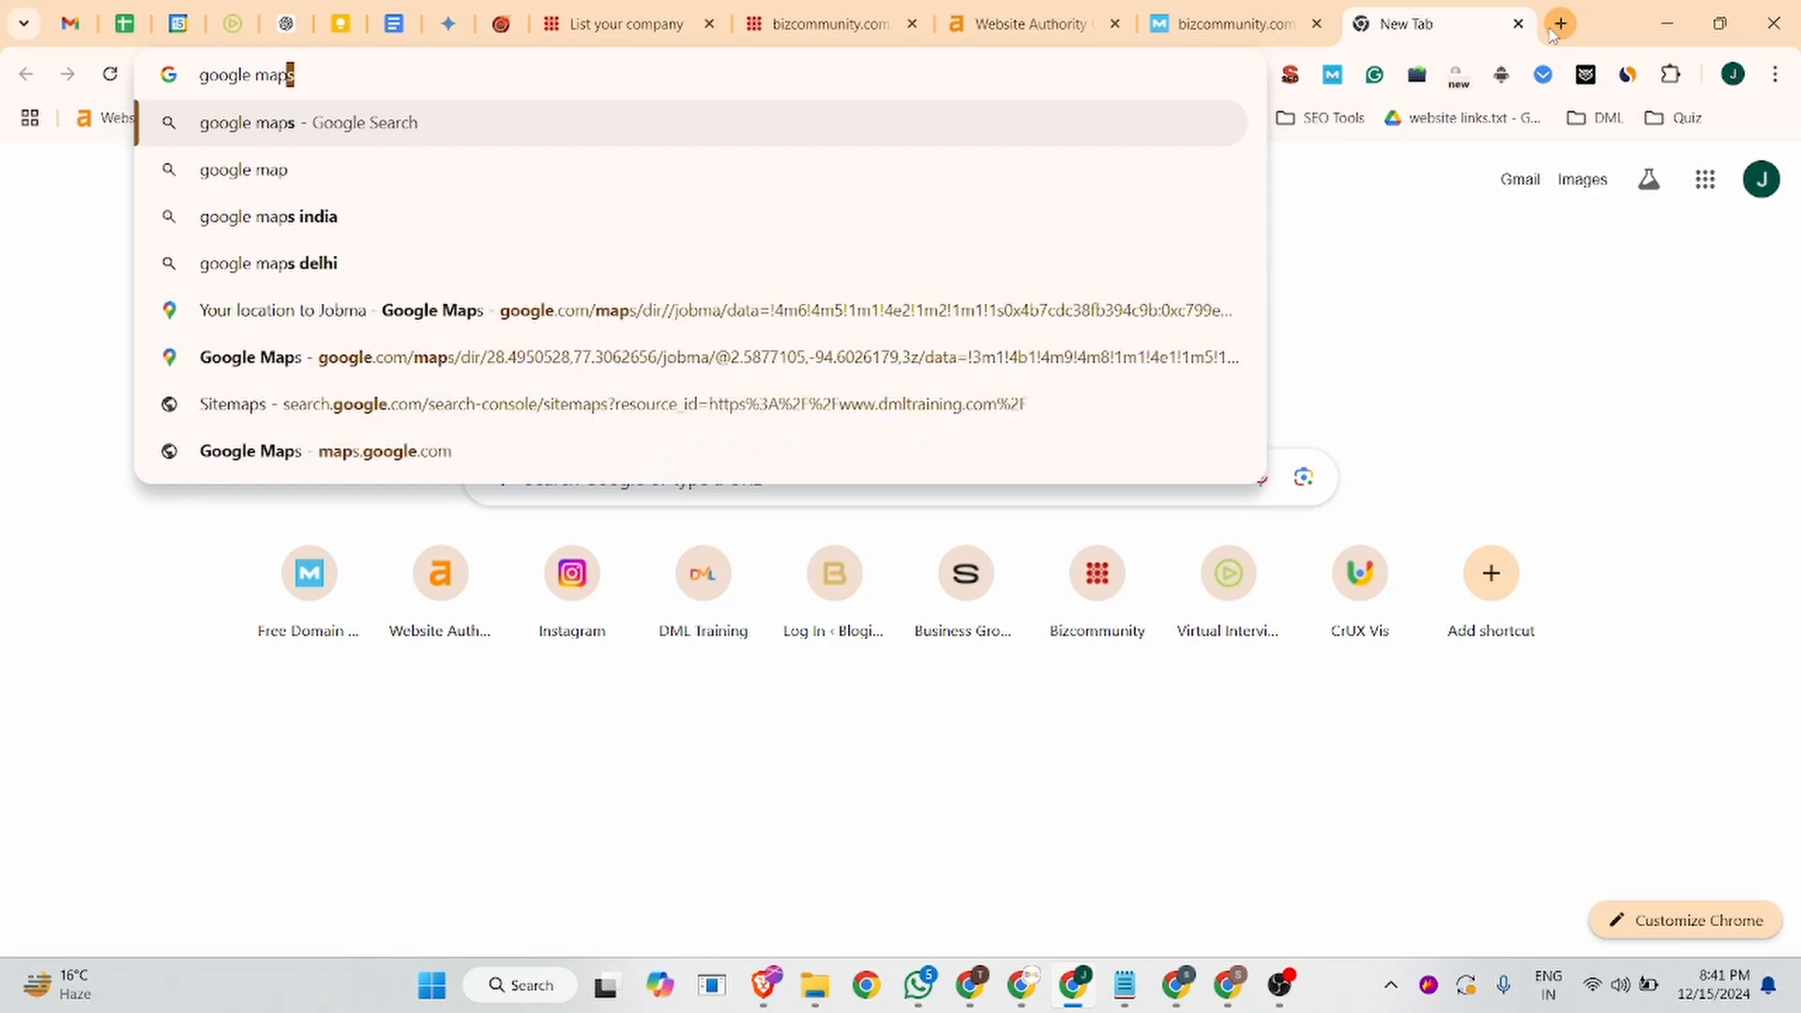
{"action": "key", "text": "Return"}
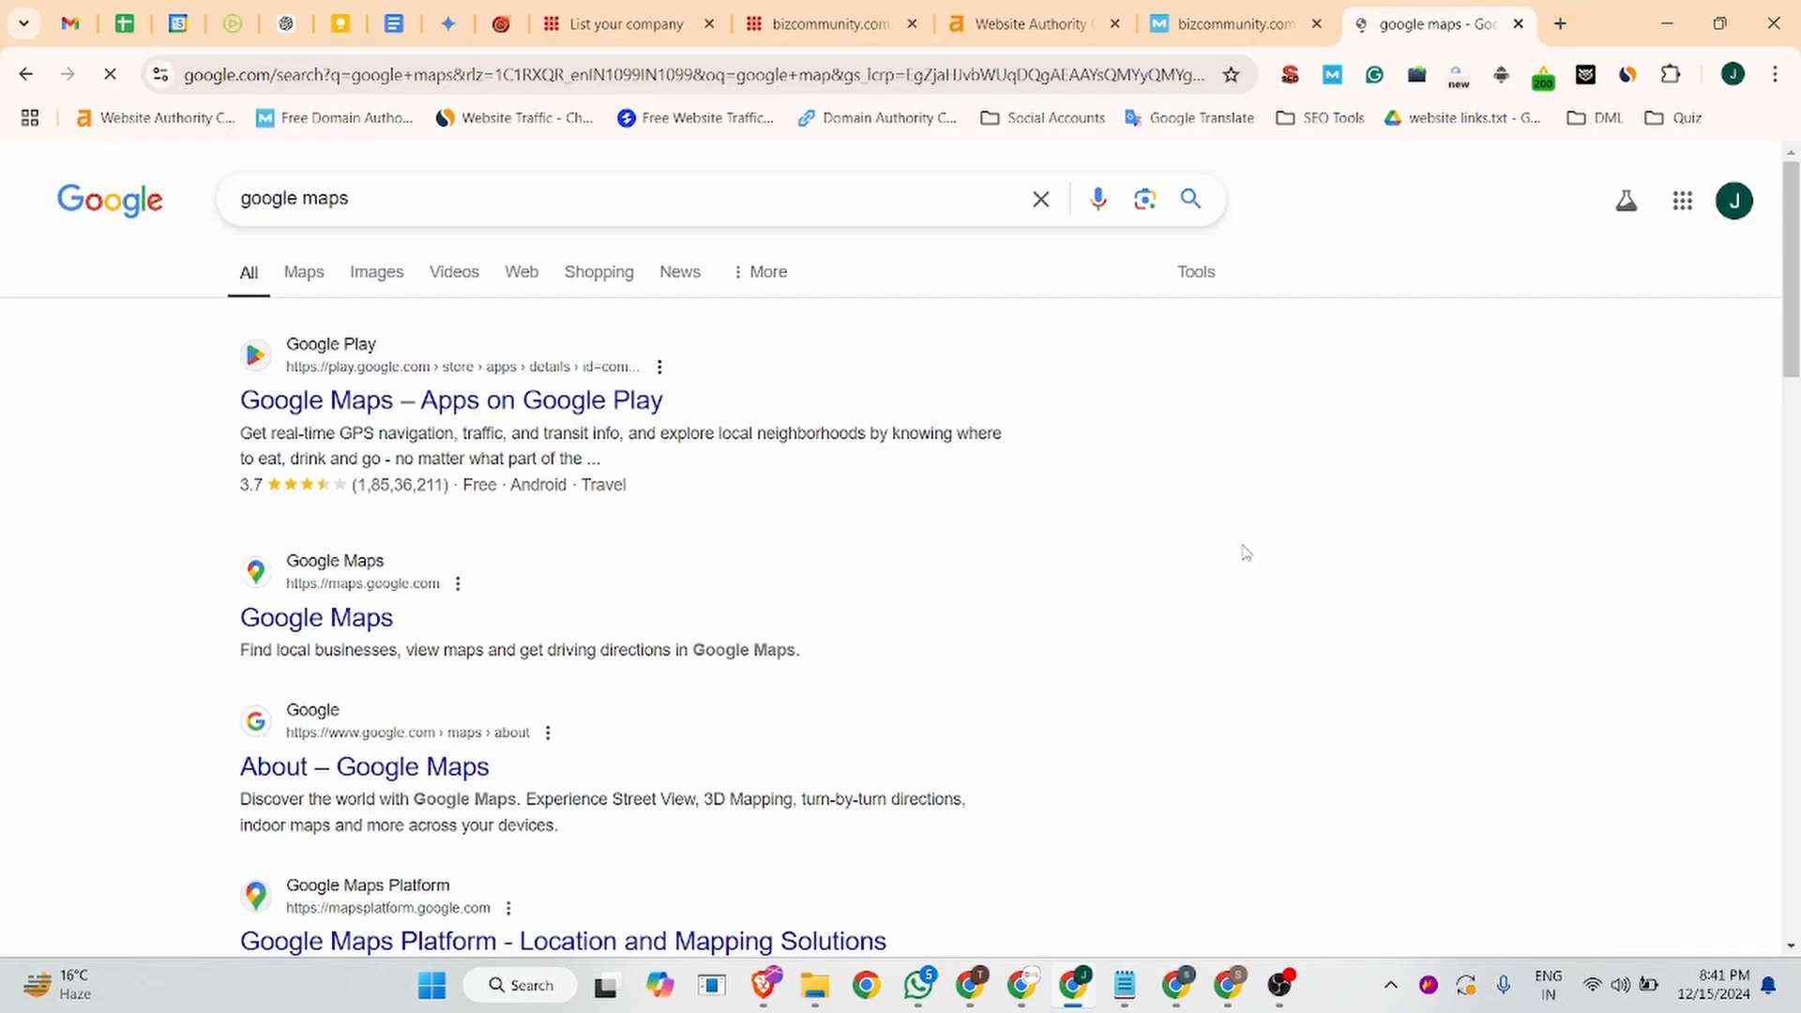
{"action": "left_click", "coordinate": [246, 621]}
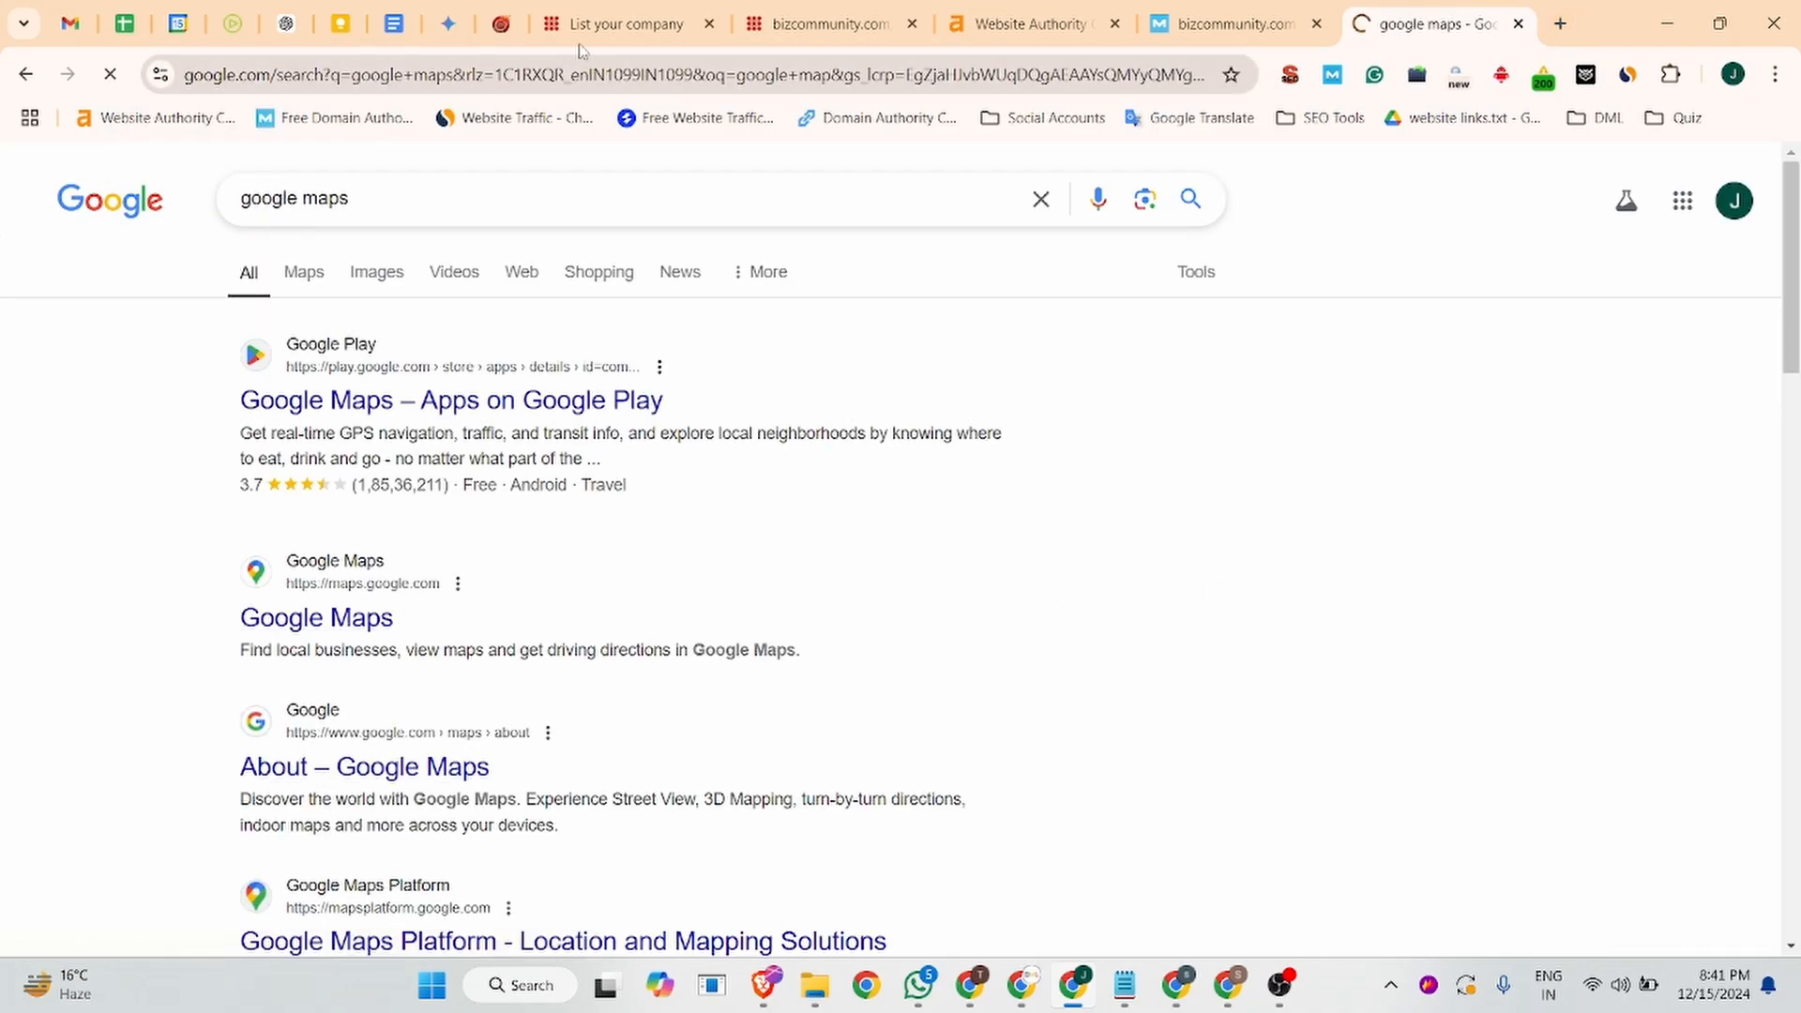
- Copy the company's full address from the Business Listing document and request directions to it in Google Maps
{"action": "left_click", "coordinate": [395, 23]}
{"action": "left_click", "coordinate": [658, 395]}
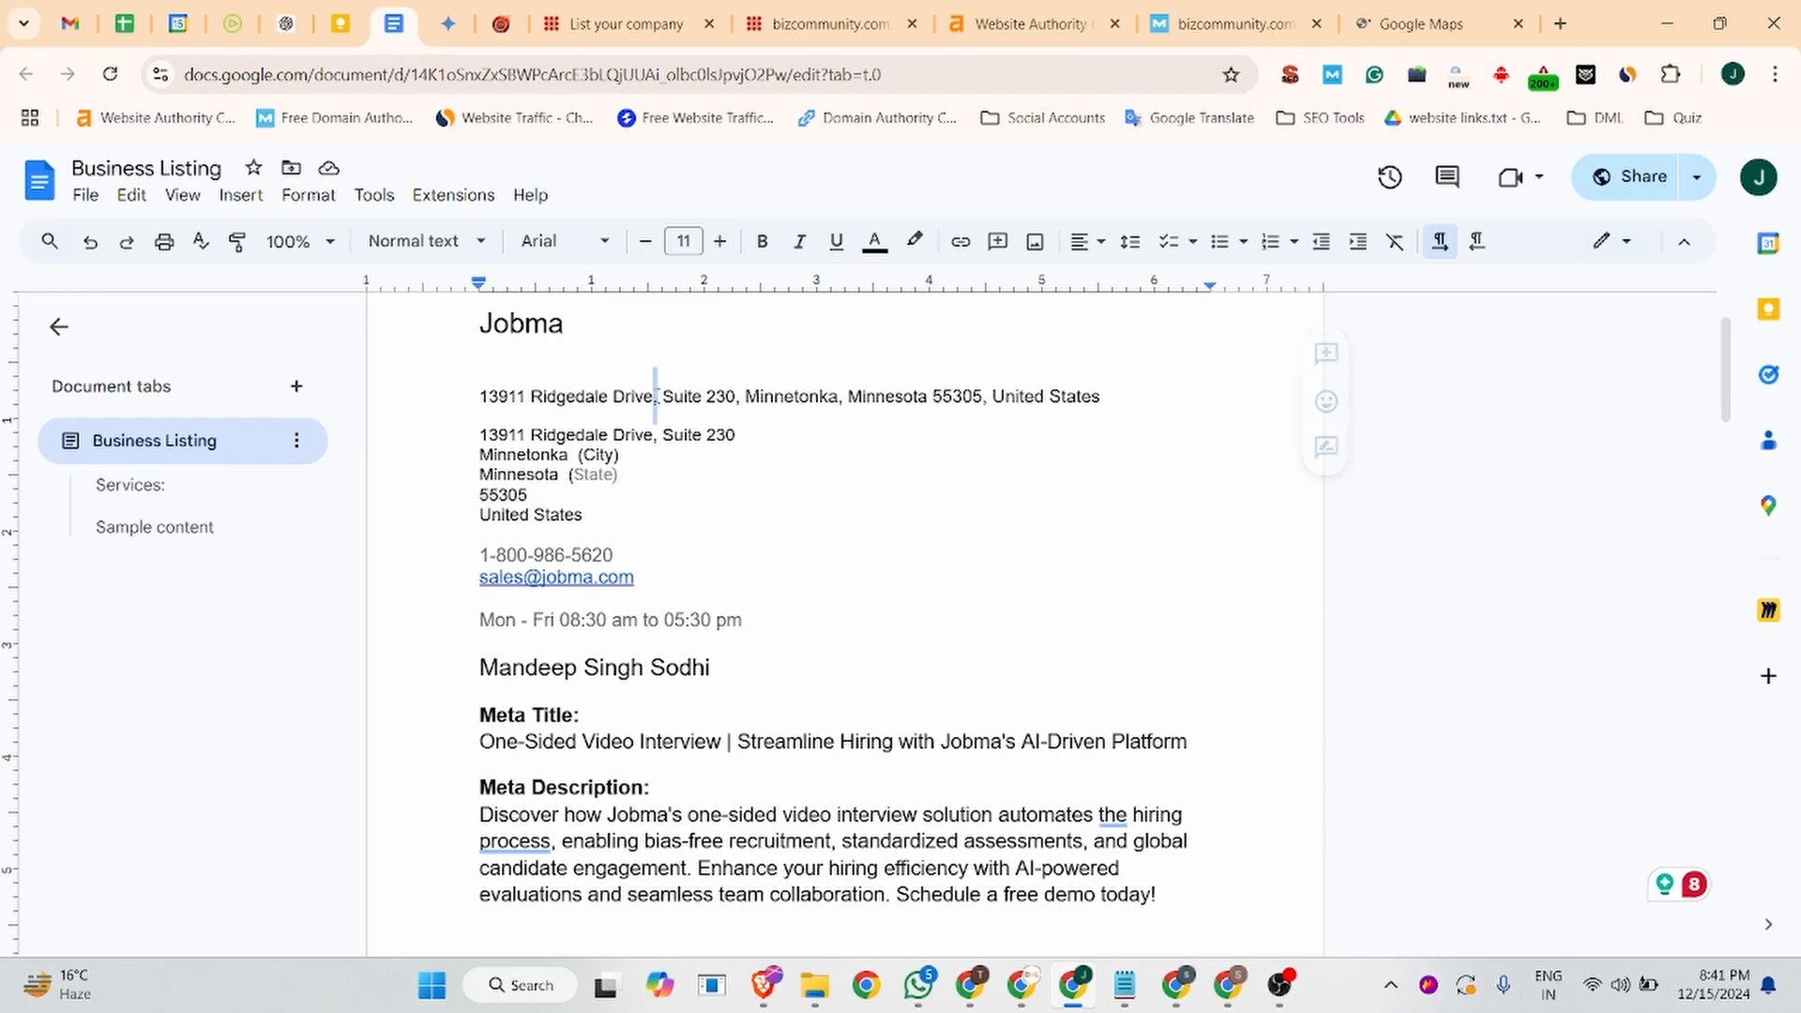
{"action": "triple_click", "coordinate": [657, 395]}
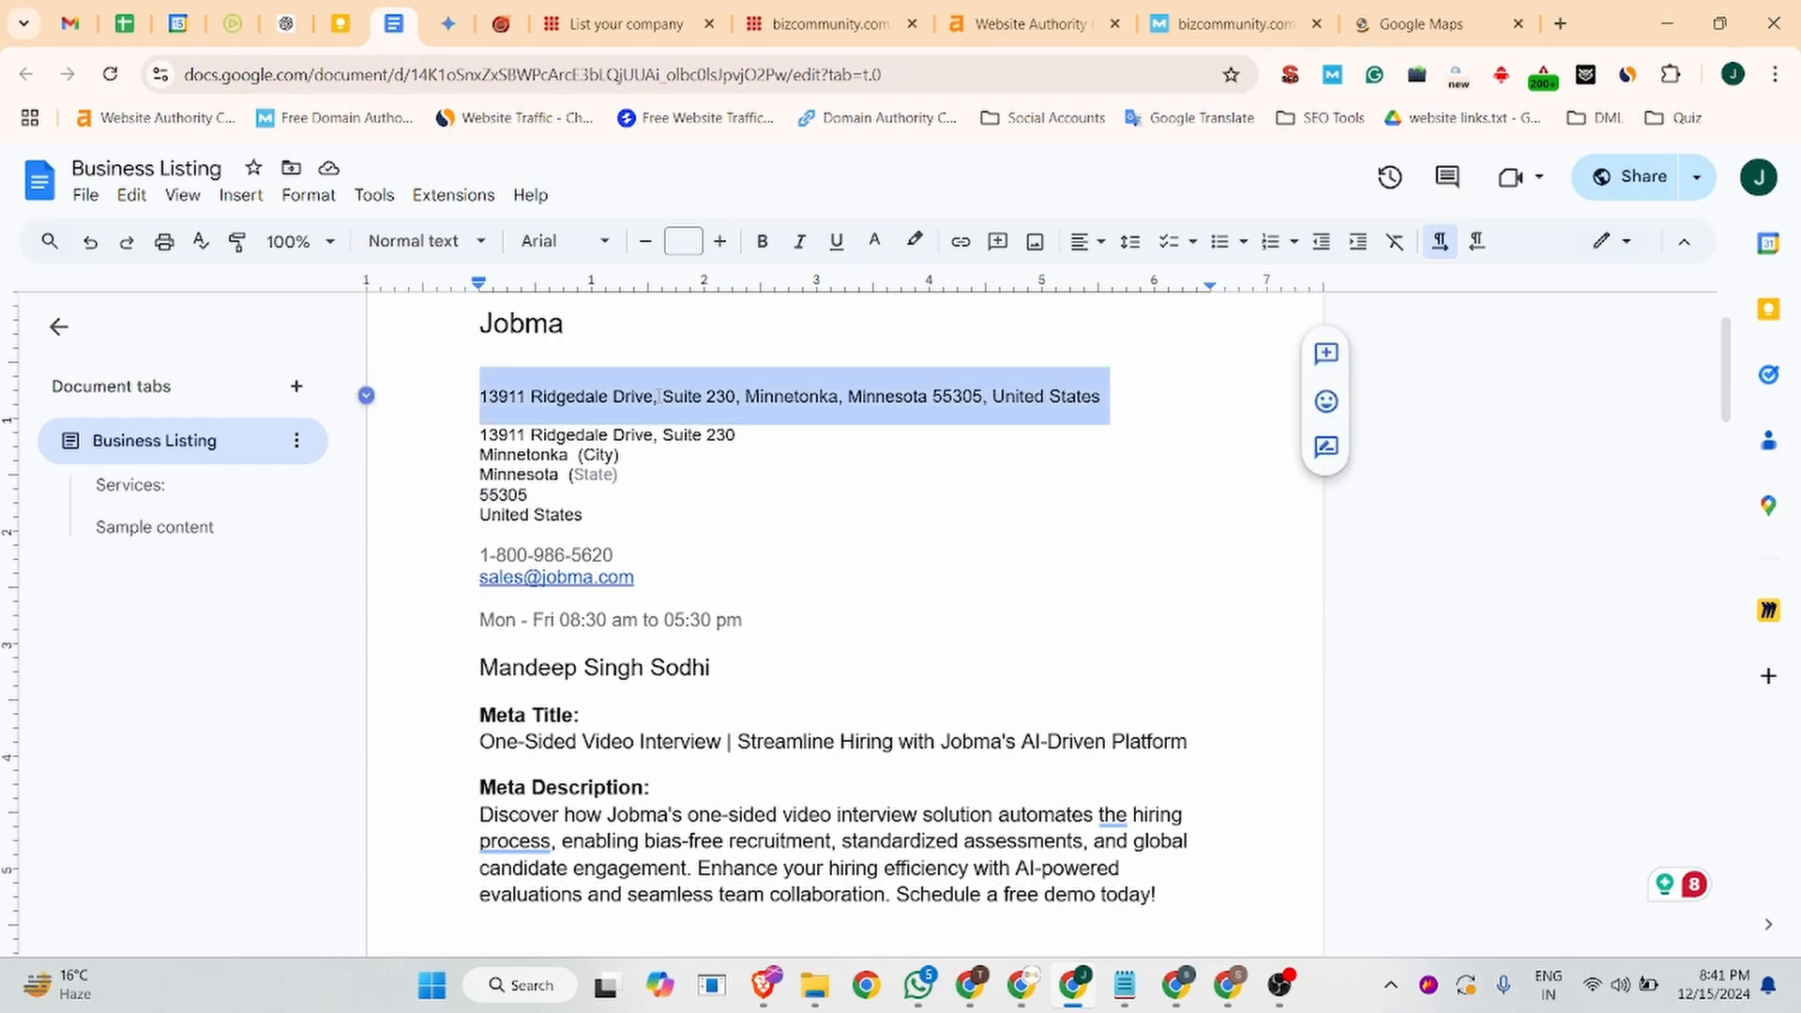
{"action": "left_click", "coordinate": [1463, 17]}
{"action": "key", "text": "ctrl+v"}
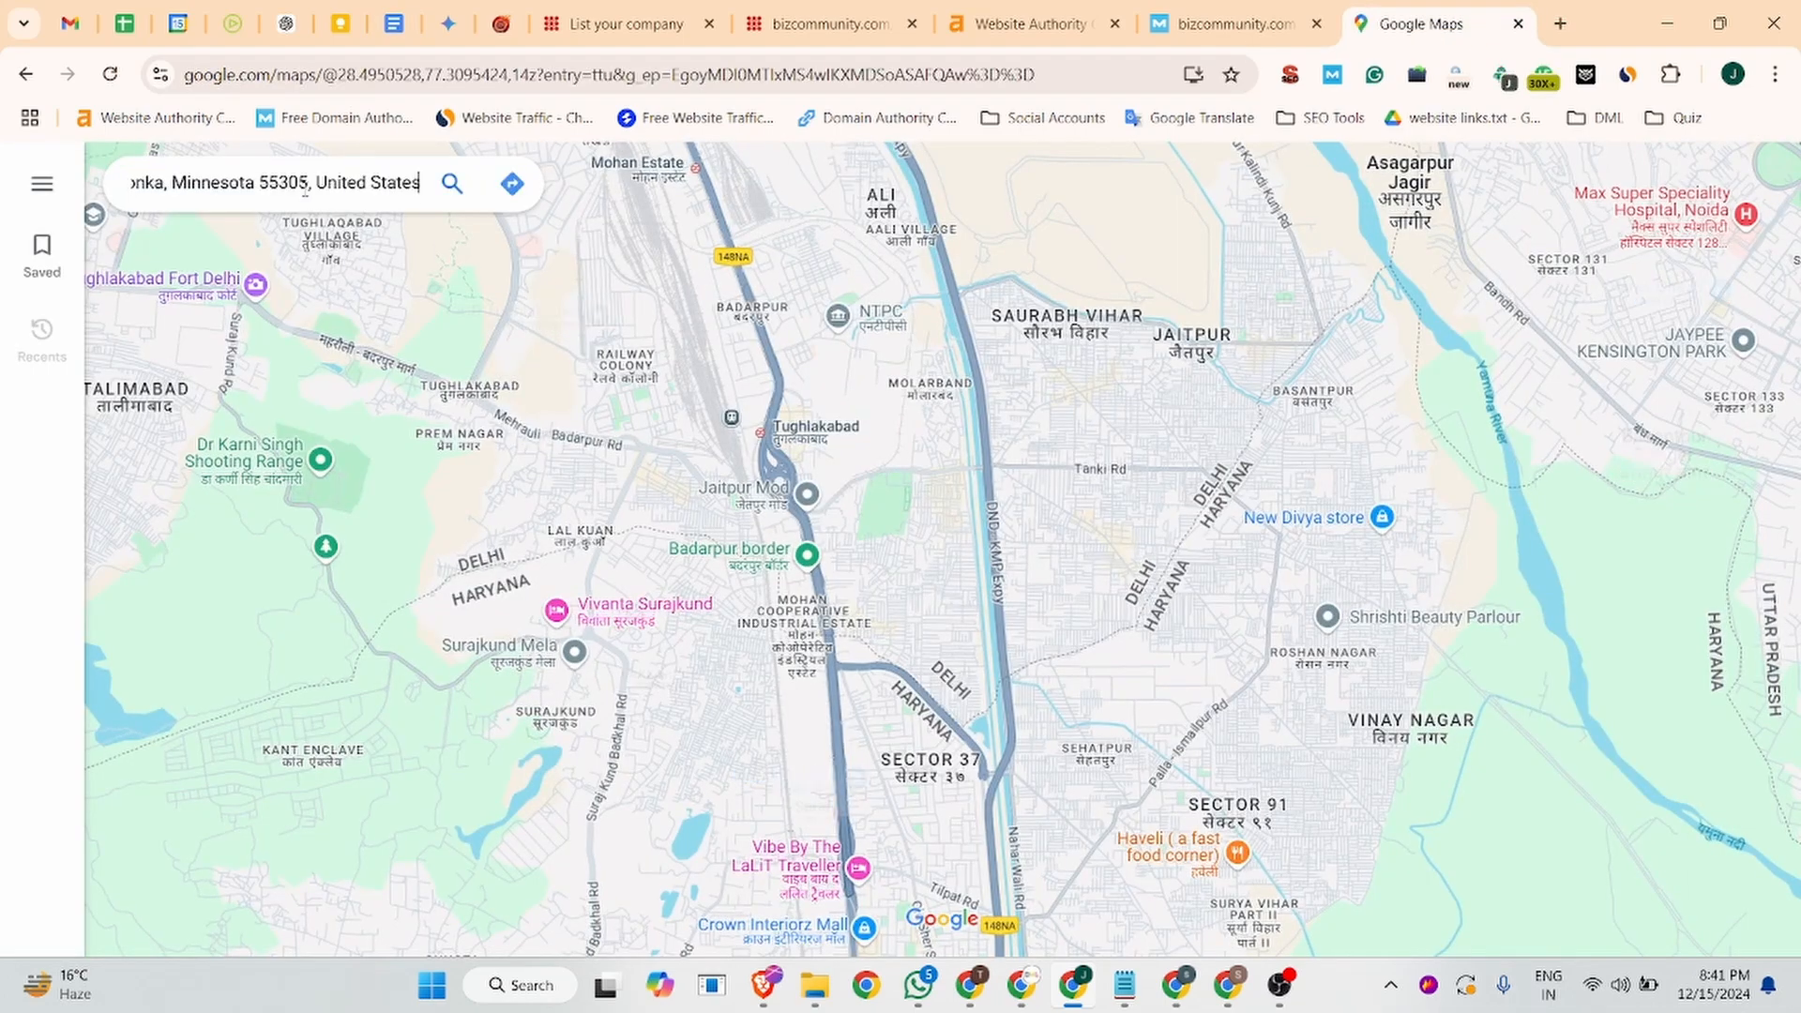
{"action": "left_click", "coordinate": [507, 184]}
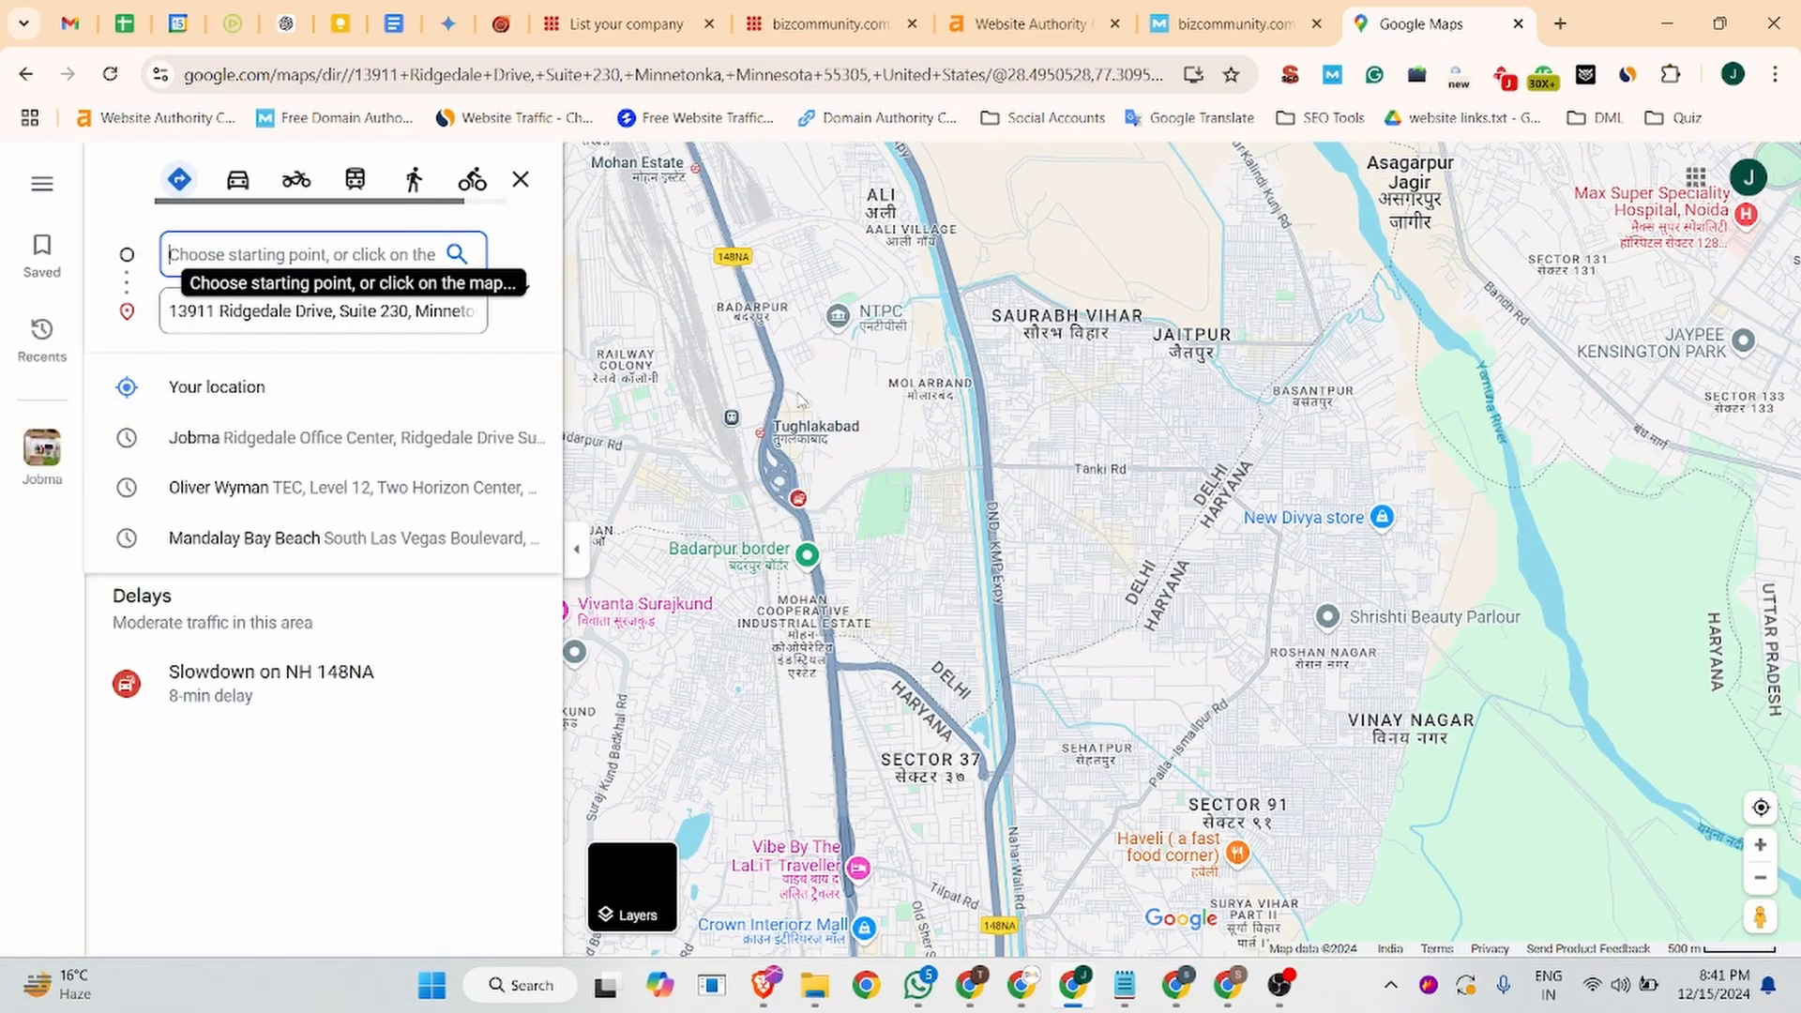
- Try searching the destination address again in Google Maps, and recheck the listing form's instructions for the map embed code
{"action": "left_click", "coordinate": [459, 293]}
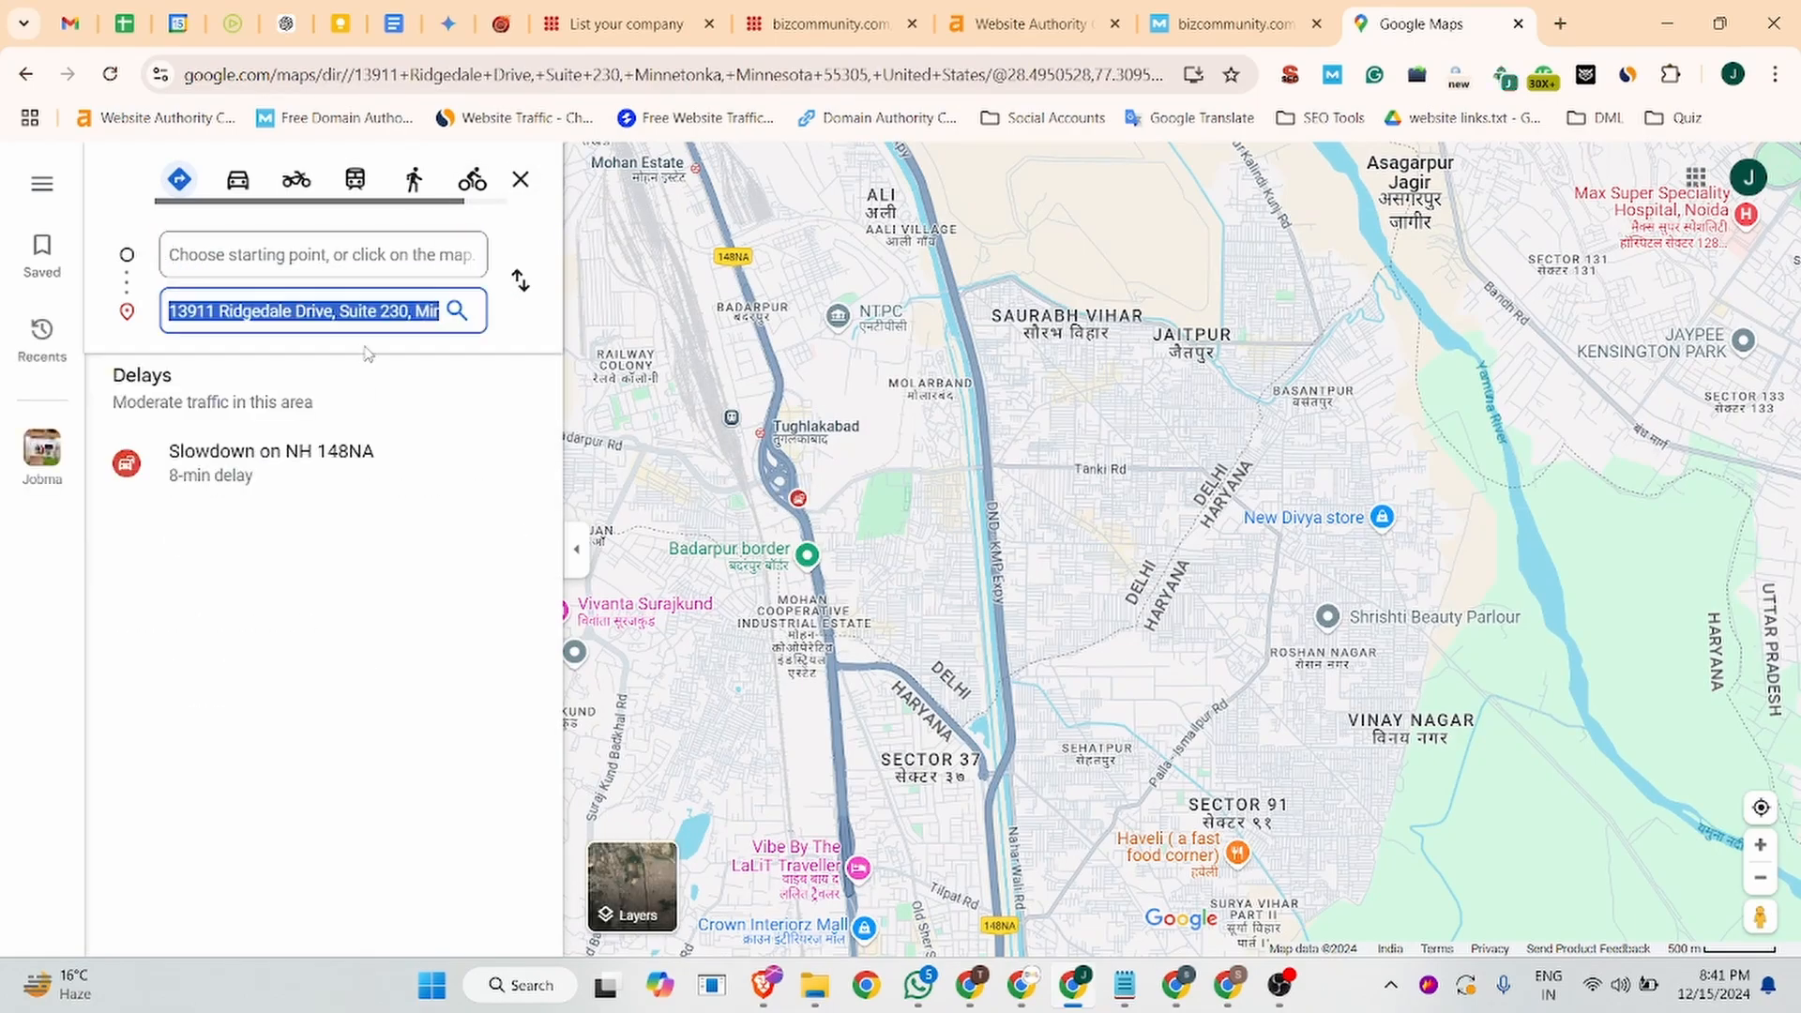
{"action": "left_click", "coordinate": [456, 311]}
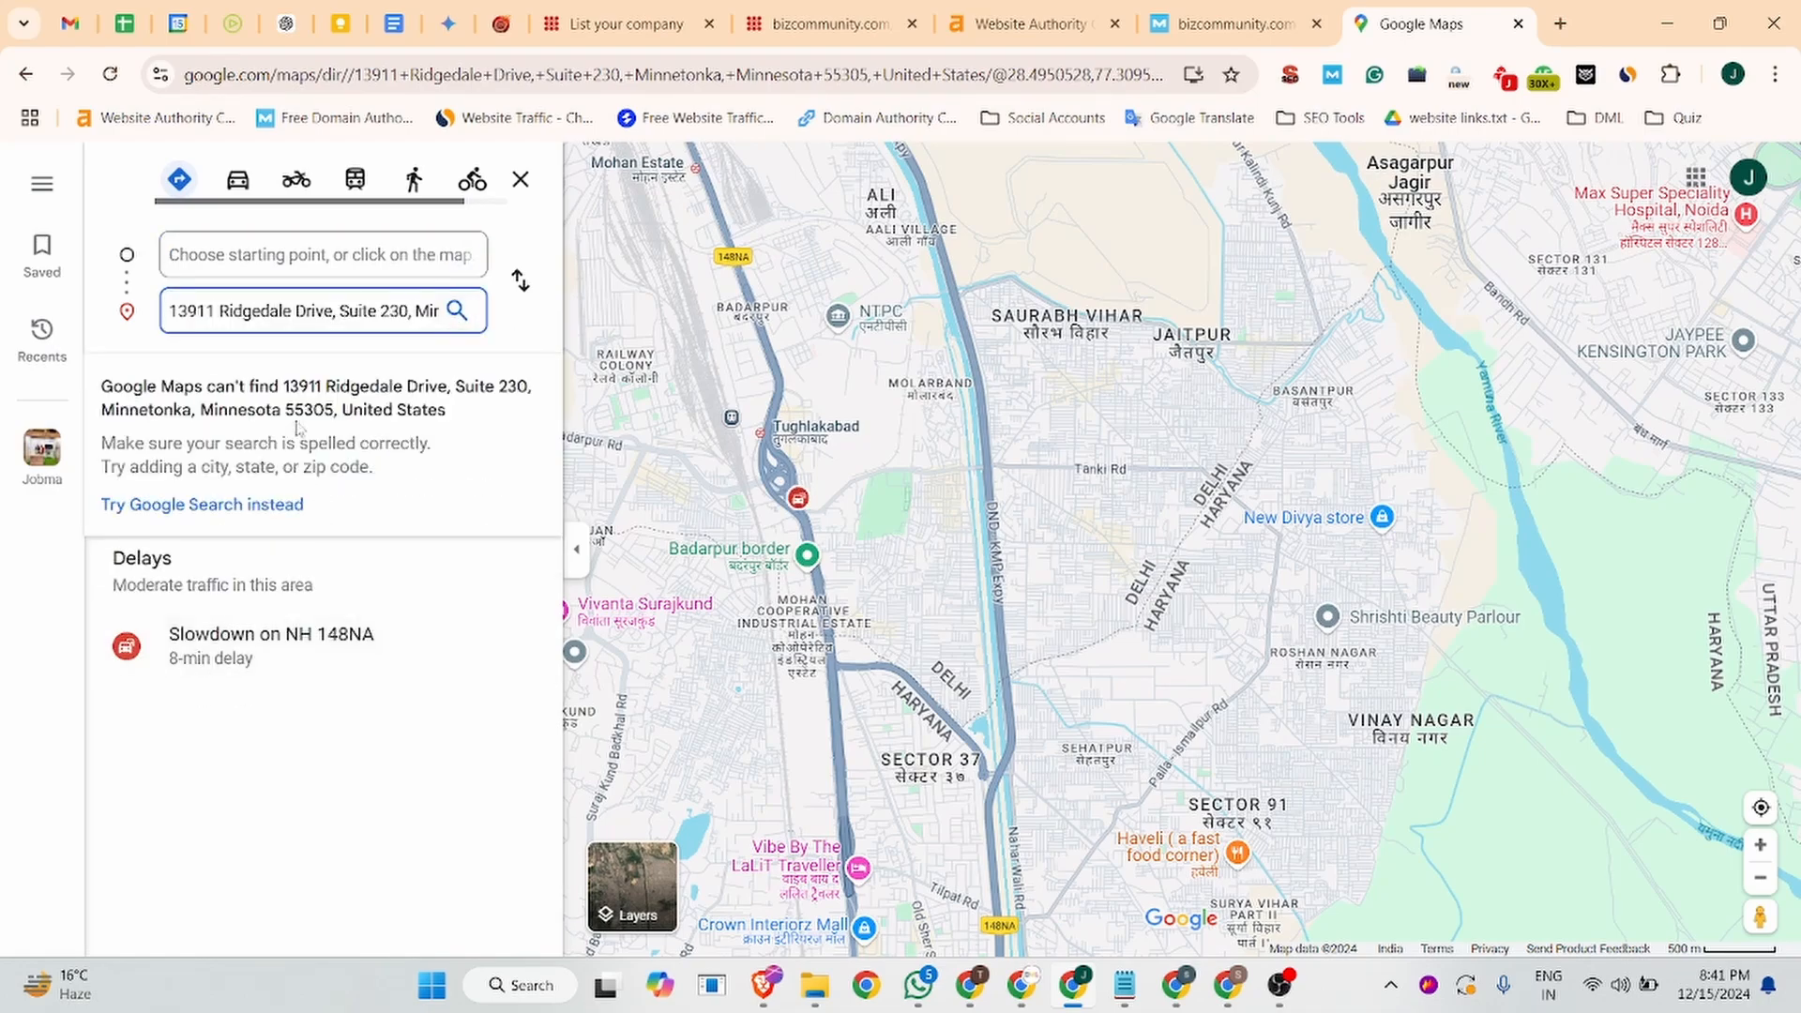
{"action": "left_click", "coordinate": [292, 408]}
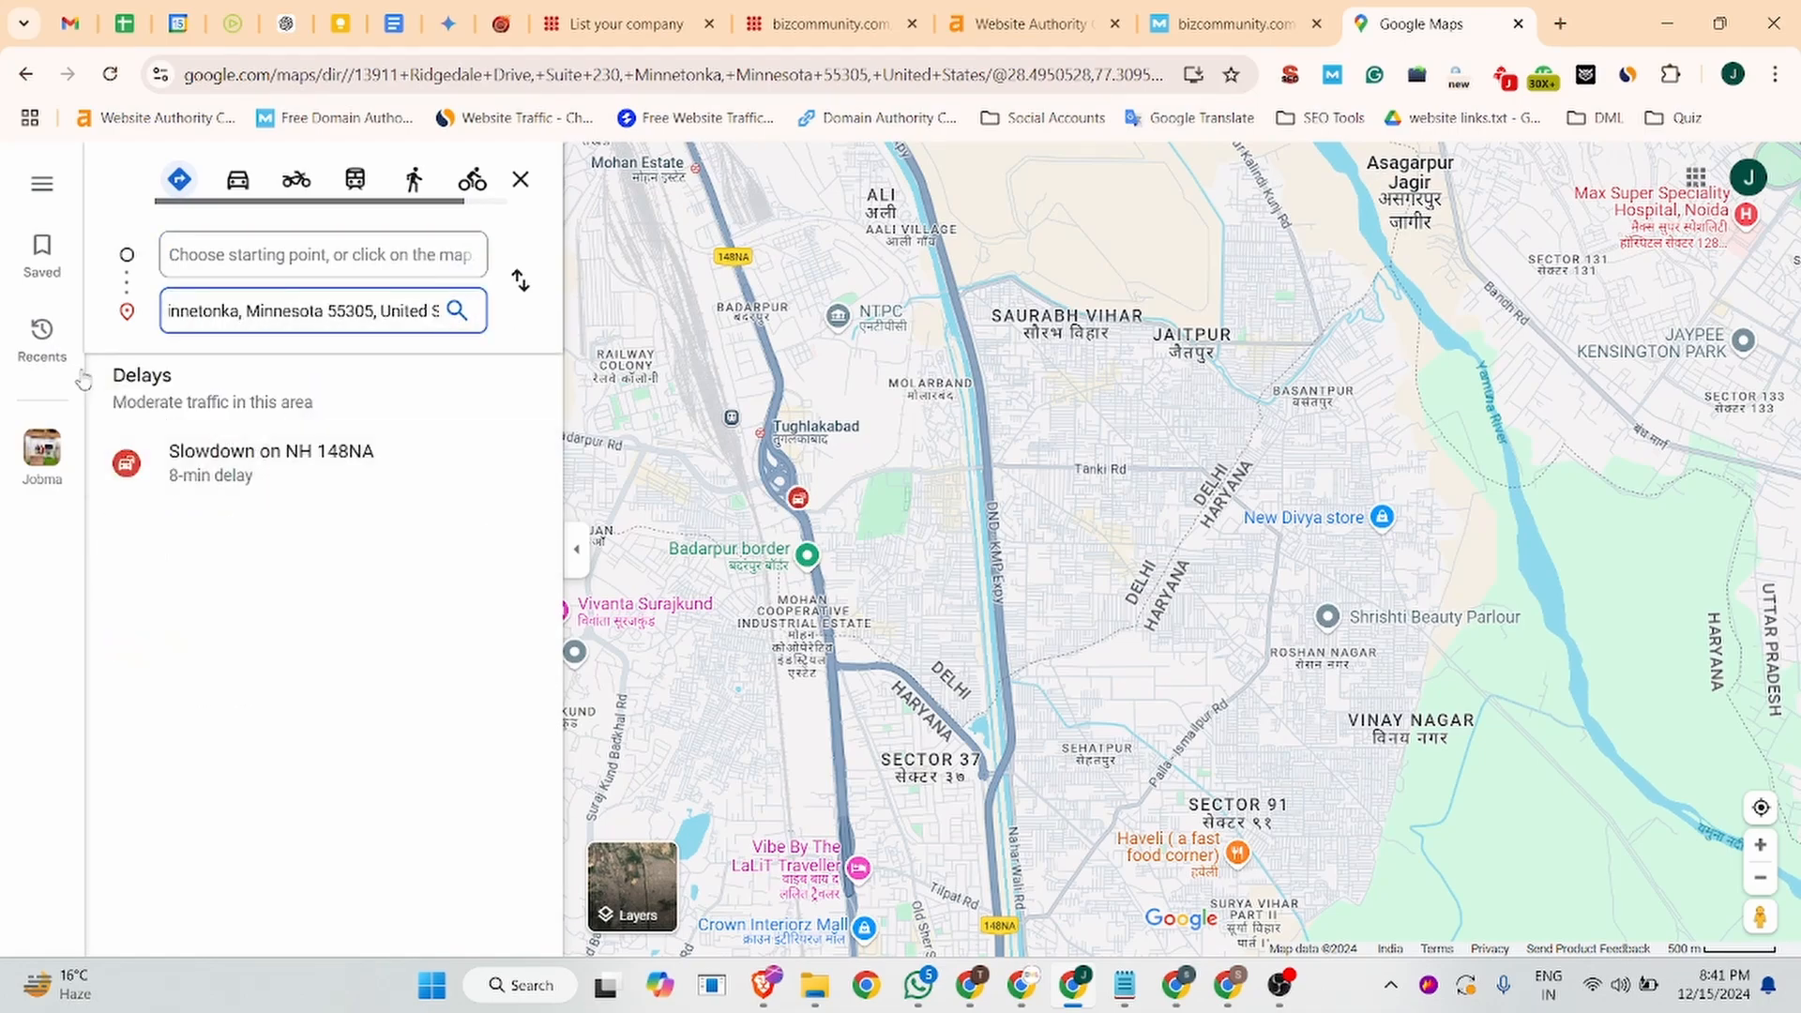
{"action": "left_click", "coordinate": [620, 37]}
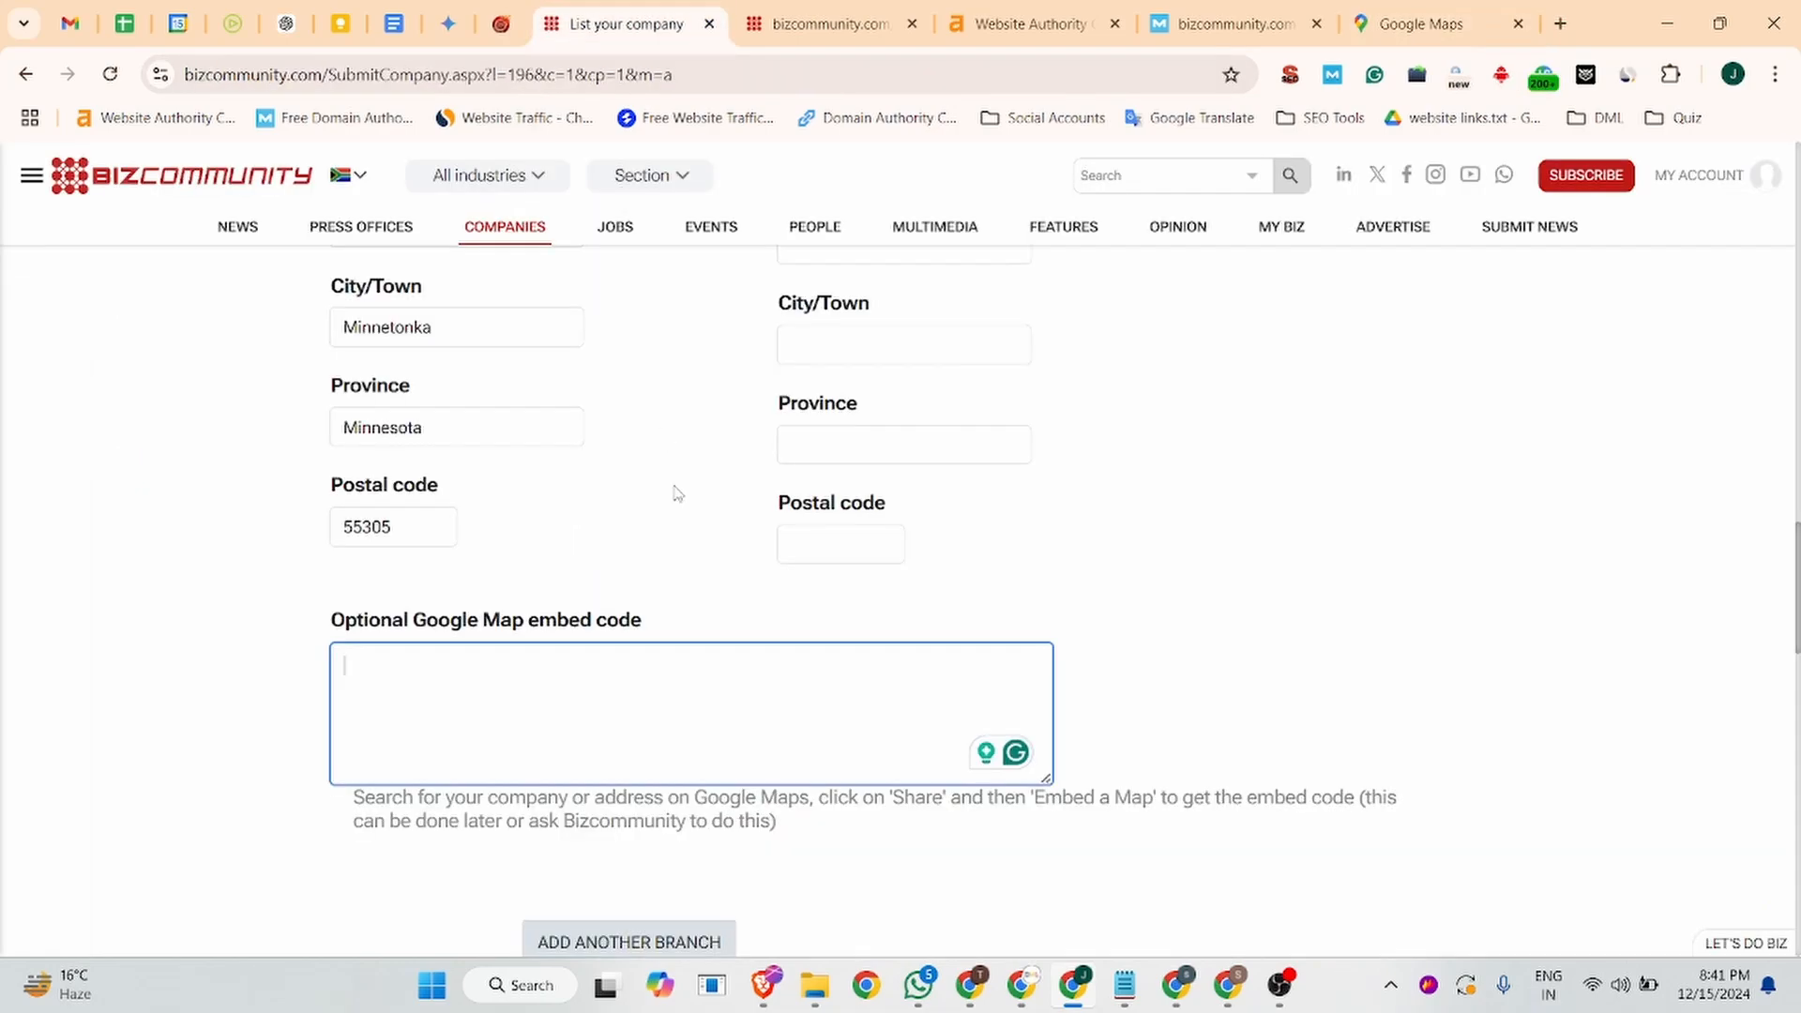
{"action": "left_click", "coordinate": [1482, 19]}
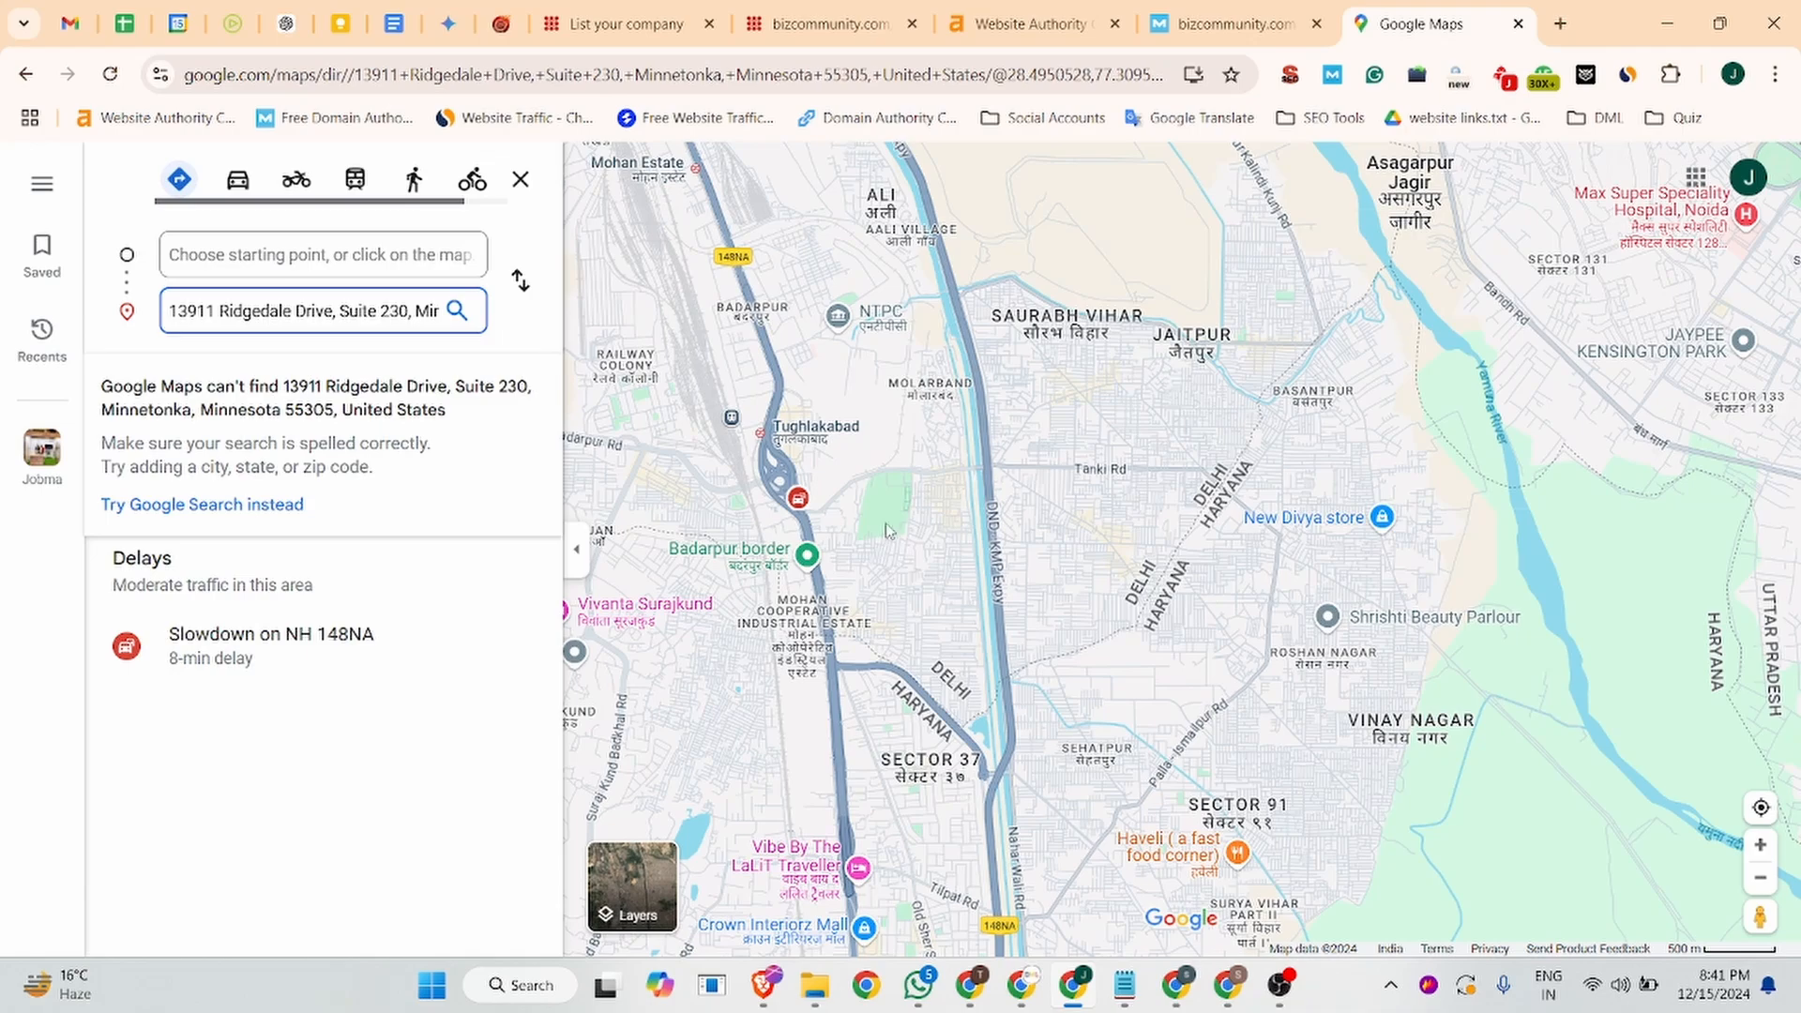
- Return to the Jobma listing form, review the branch, invite and login sections, and submit the company without map embed code
{"action": "left_click", "coordinate": [621, 23]}
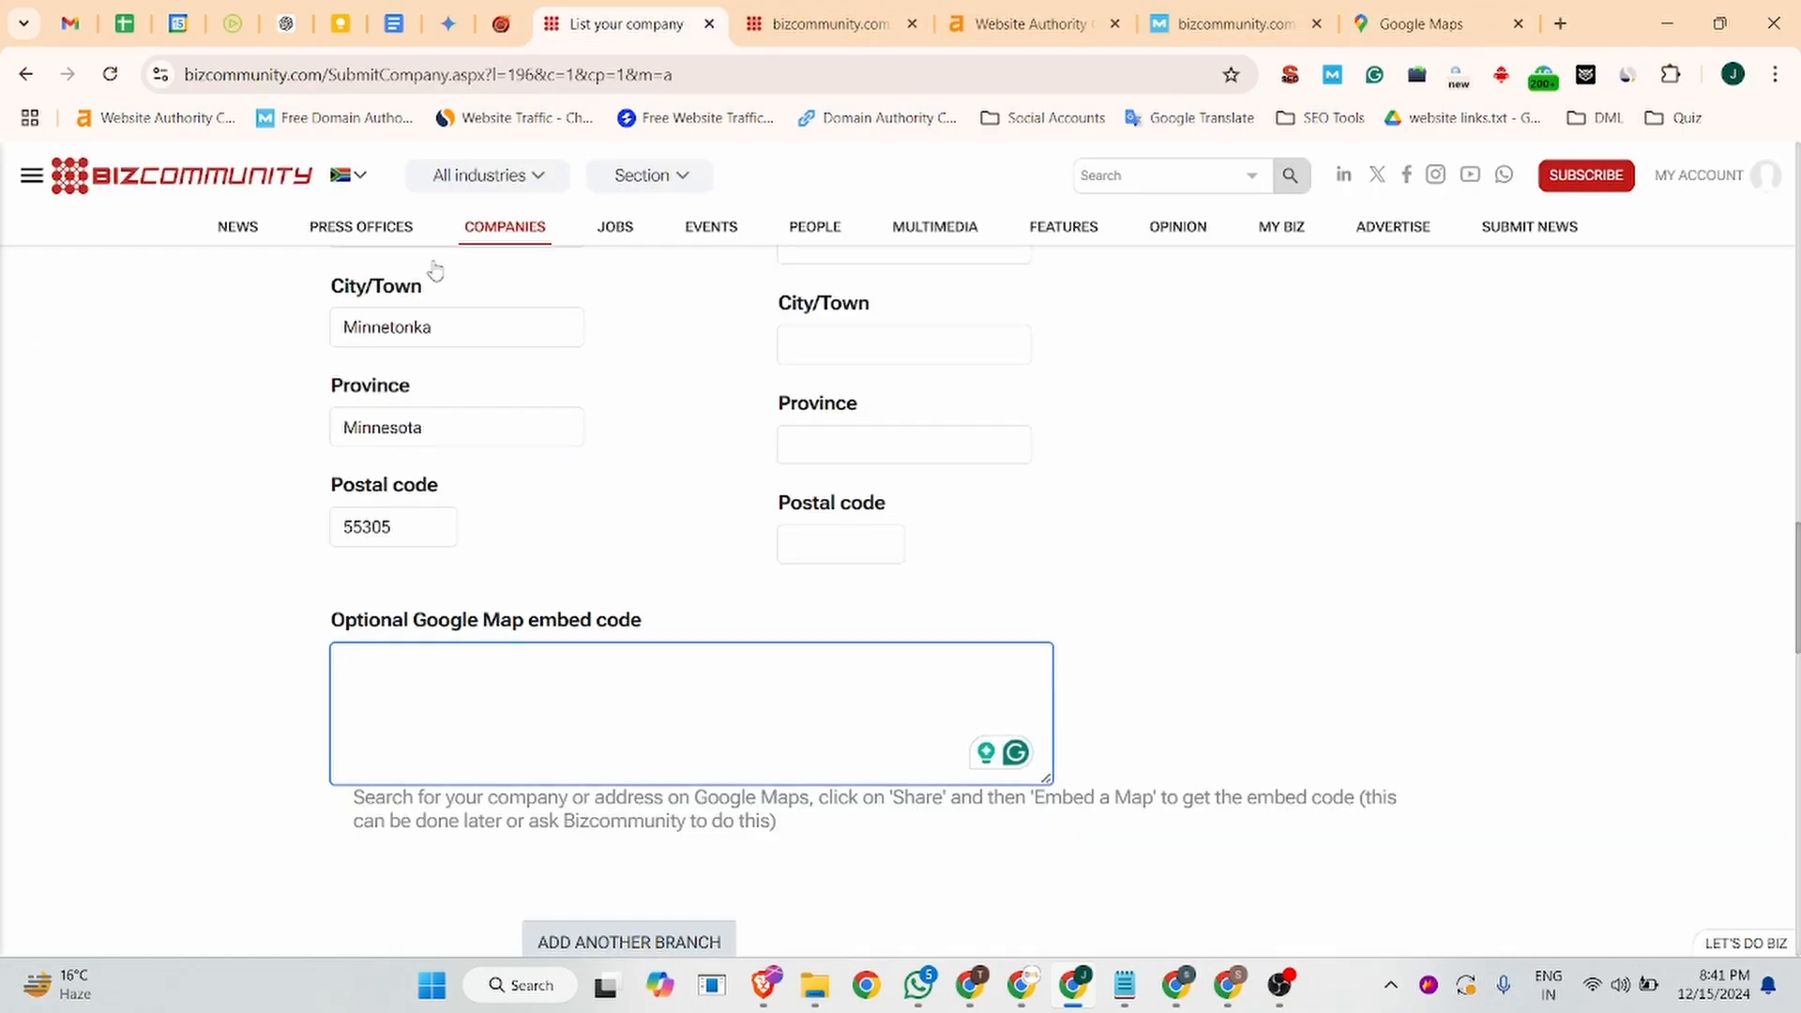
{"action": "scroll", "coordinate": [554, 632], "scroll_direction": "down", "scroll_amount": 7}
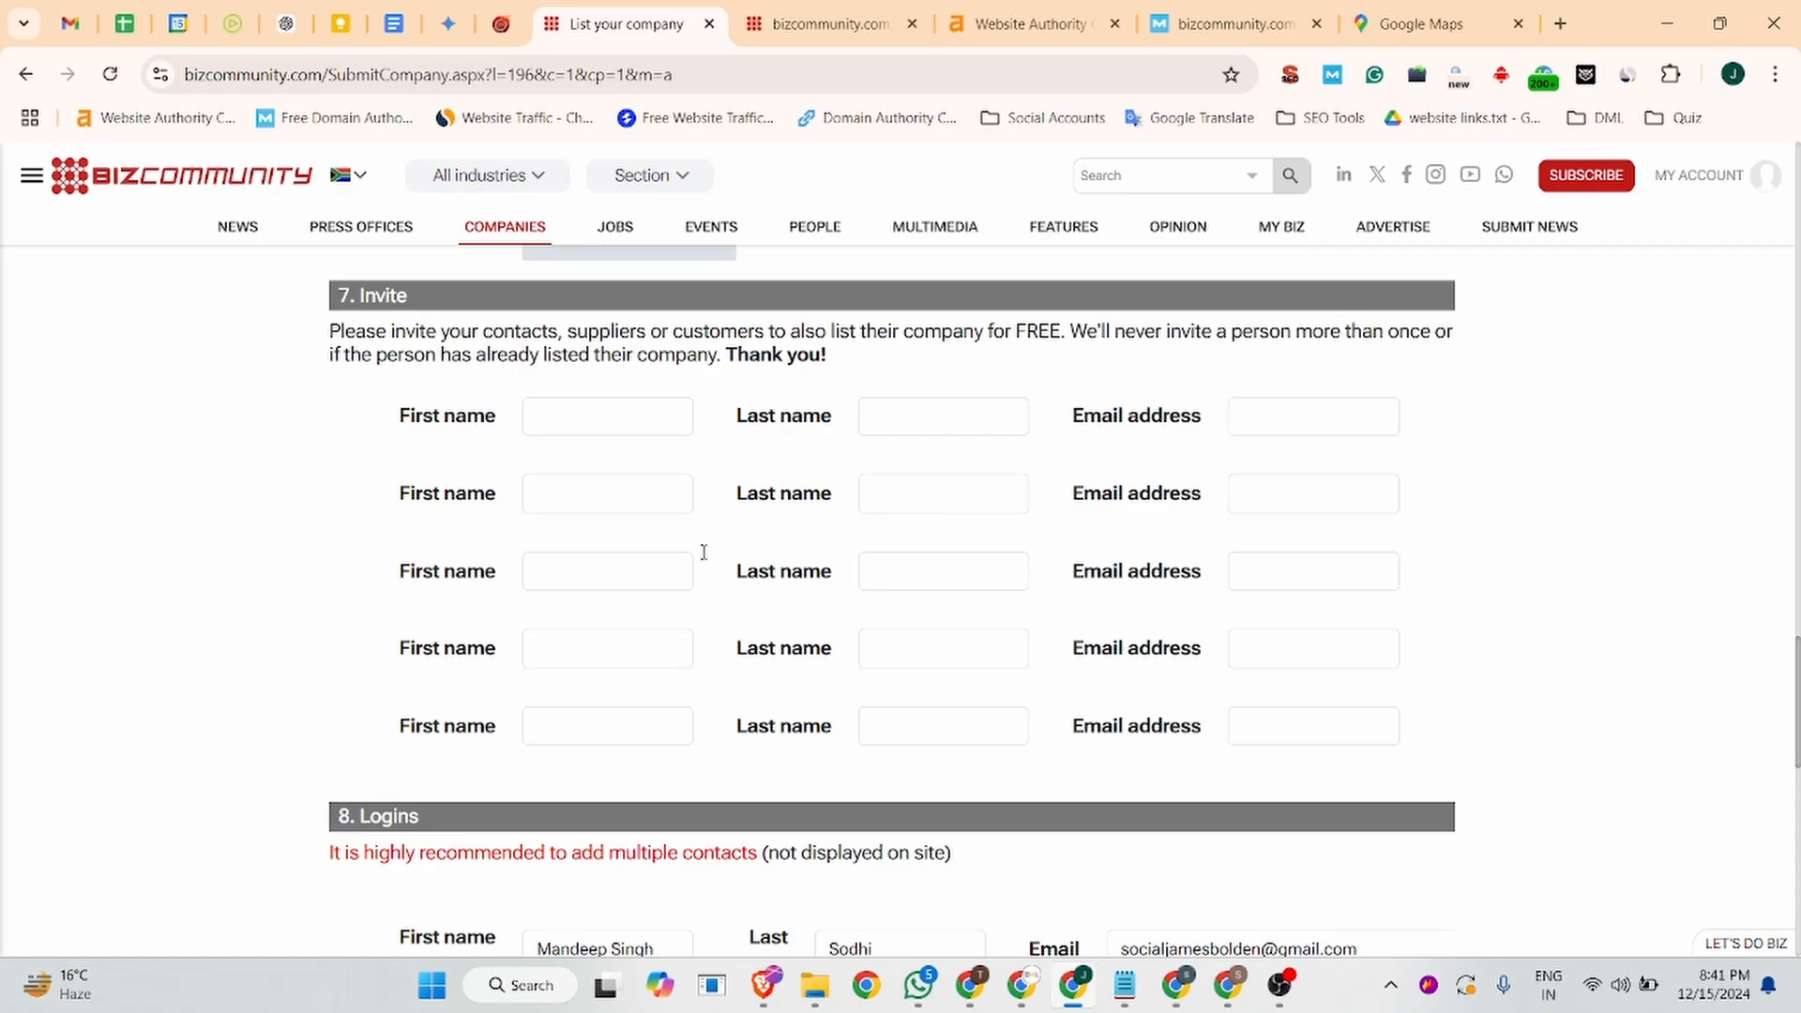
{"action": "scroll", "coordinate": [667, 514], "scroll_direction": "down", "scroll_amount": 4}
{"action": "scroll", "coordinate": [563, 483], "scroll_direction": "up", "scroll_amount": 11}
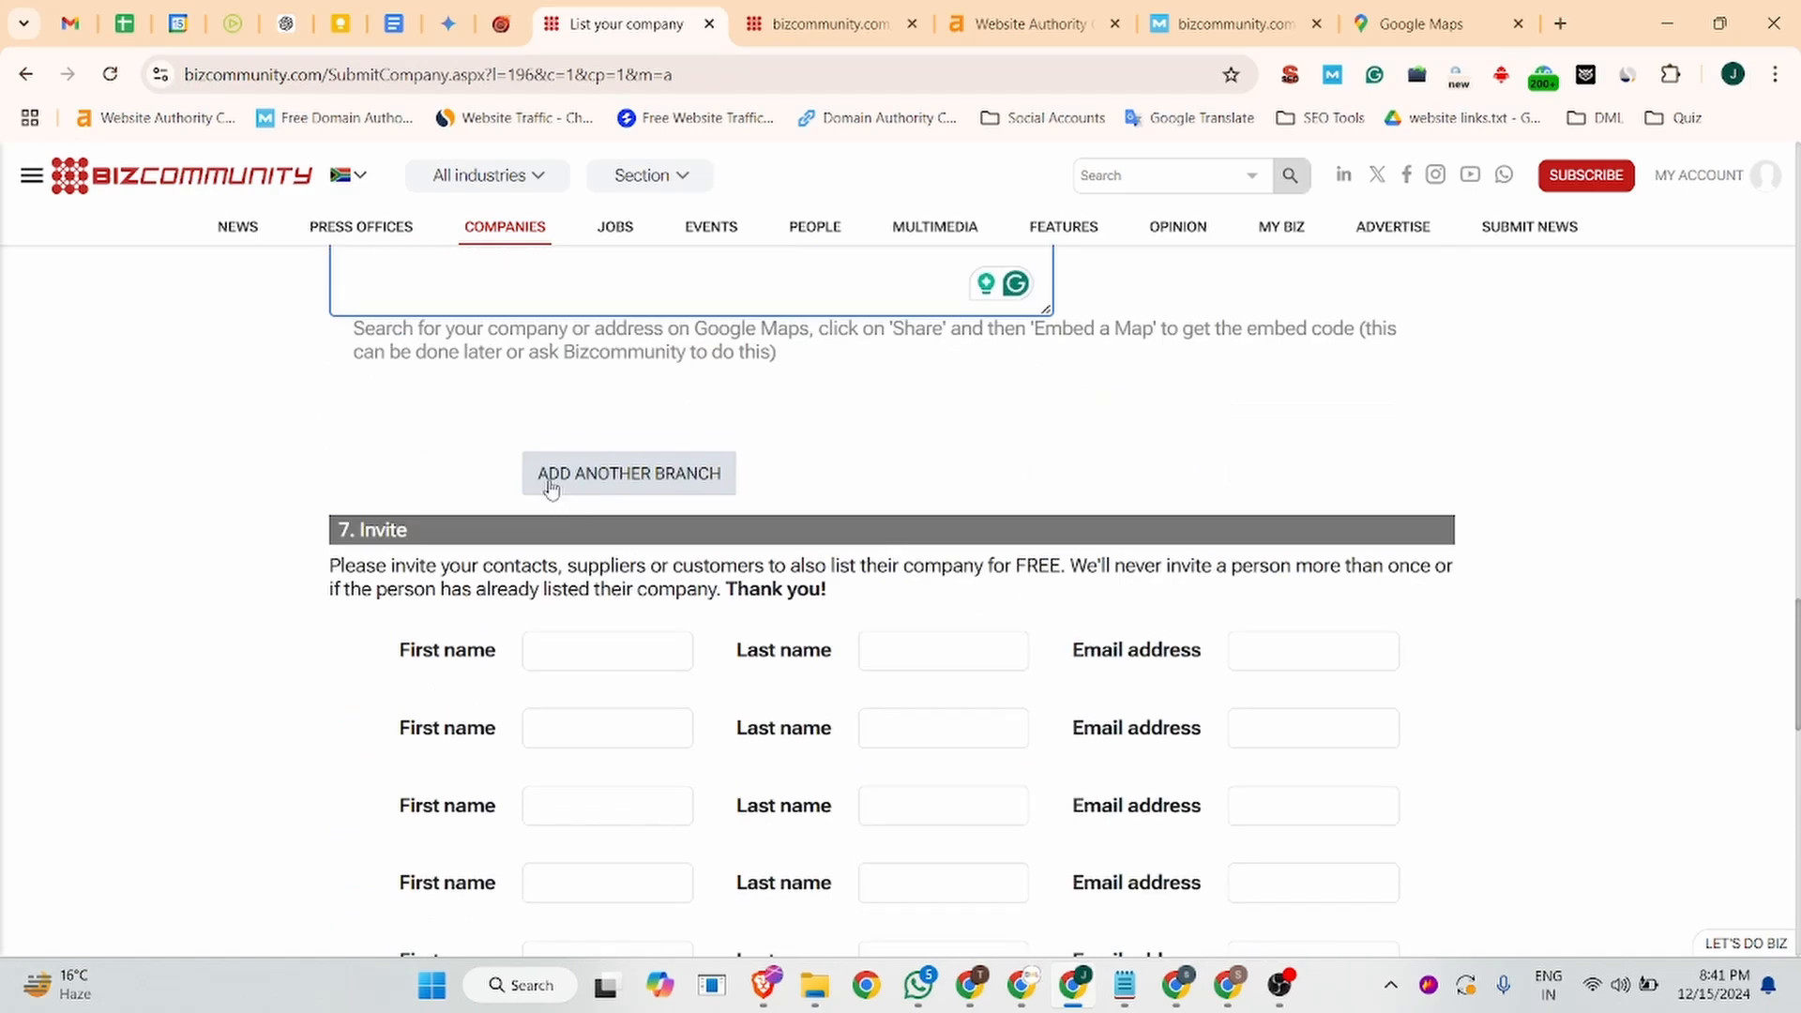
{"action": "scroll", "coordinate": [590, 499], "scroll_direction": "up", "scroll_amount": 8}
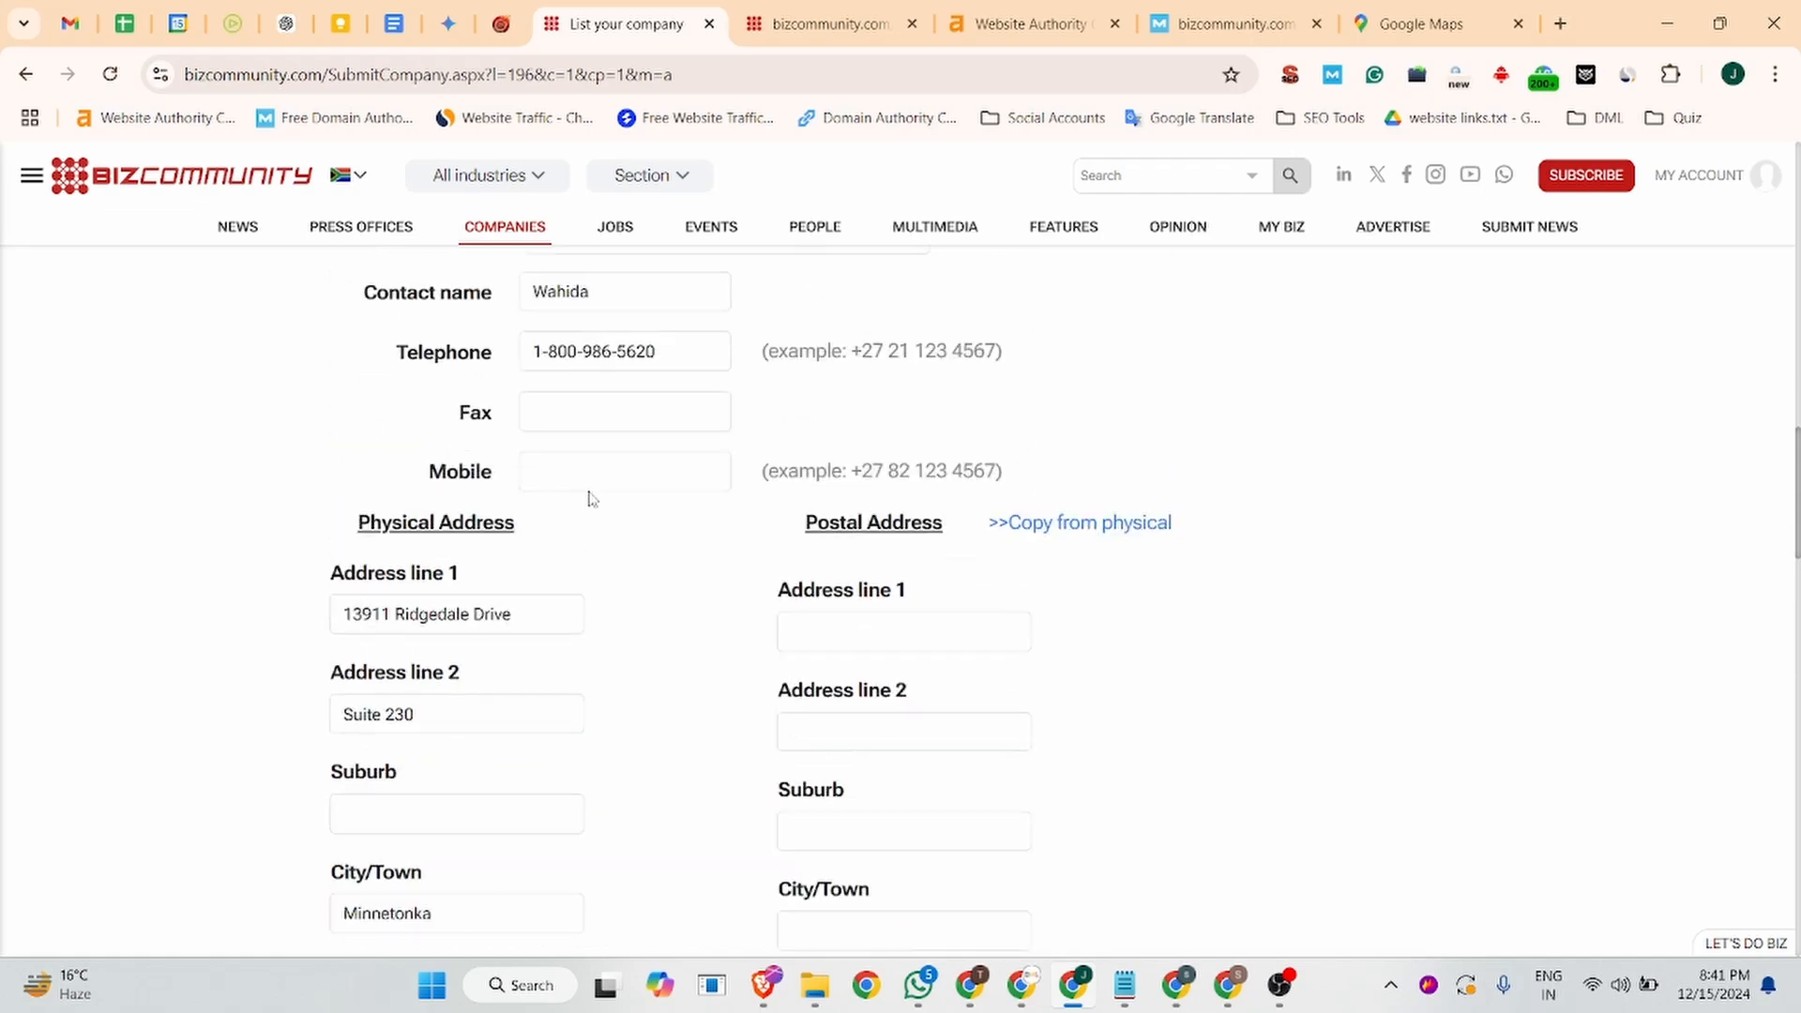
{"action": "scroll", "coordinate": [593, 495], "scroll_direction": "down", "scroll_amount": 20}
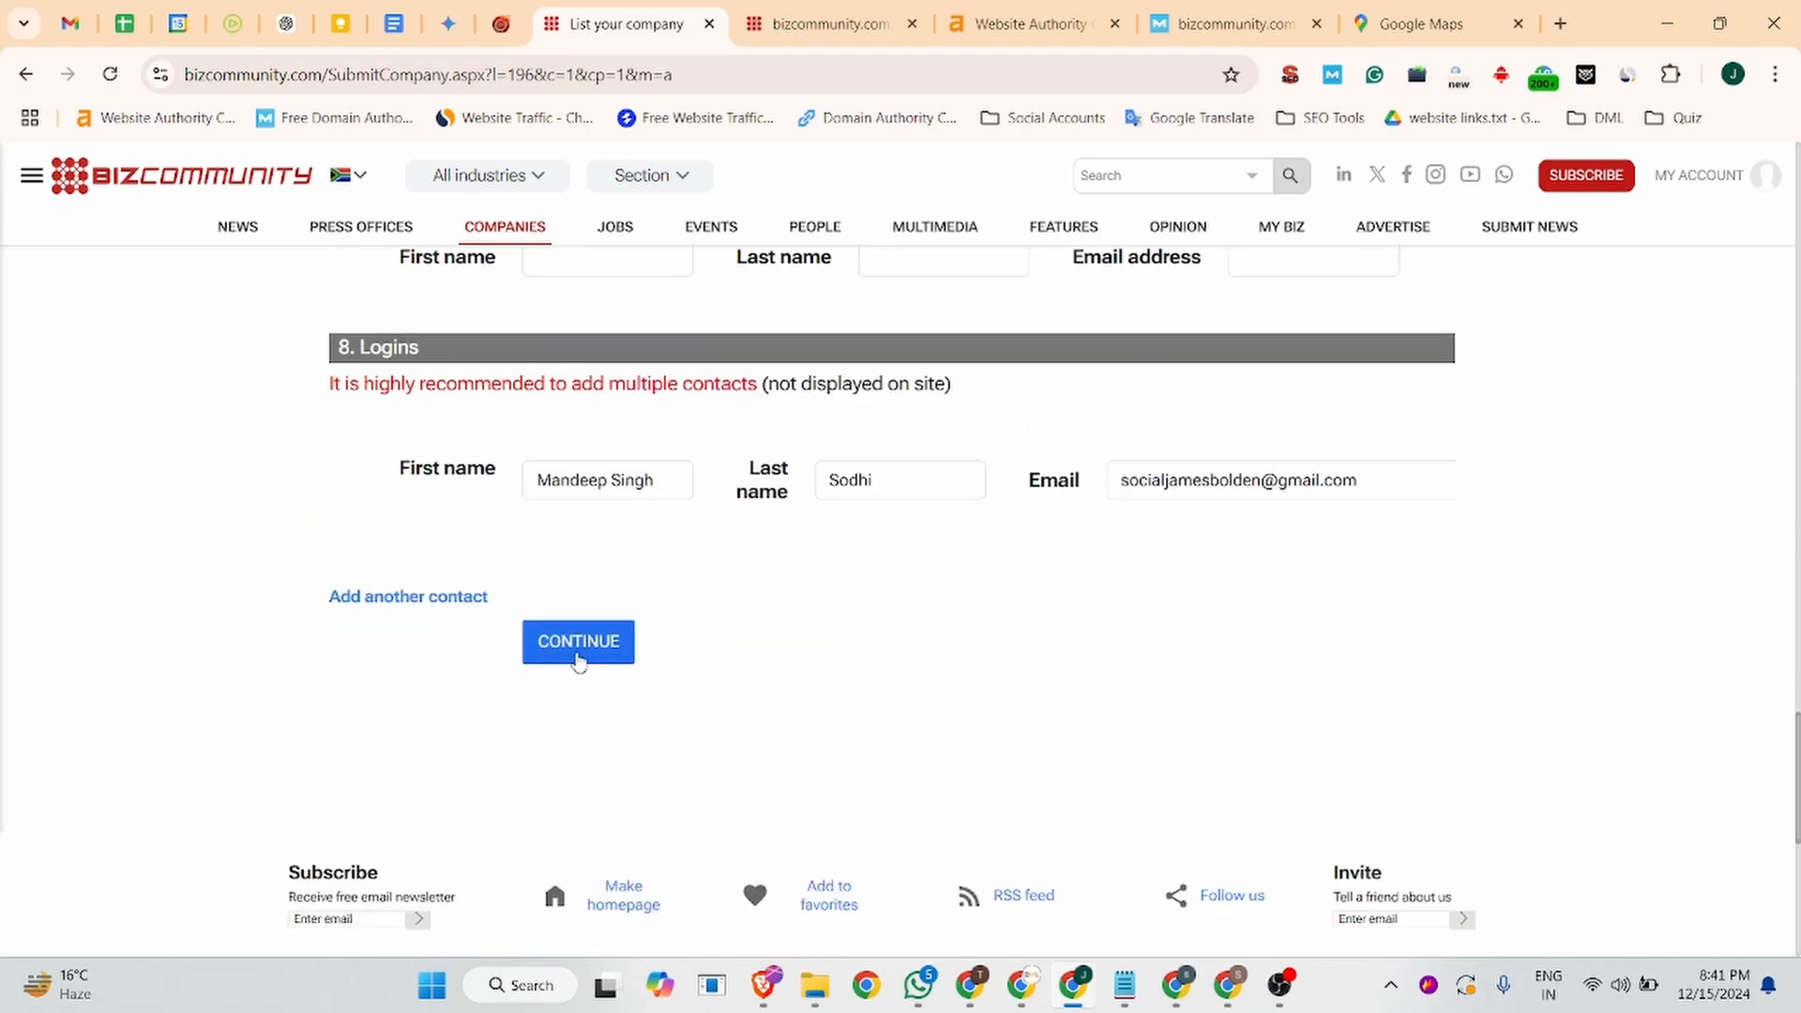
{"action": "left_click", "coordinate": [581, 652]}
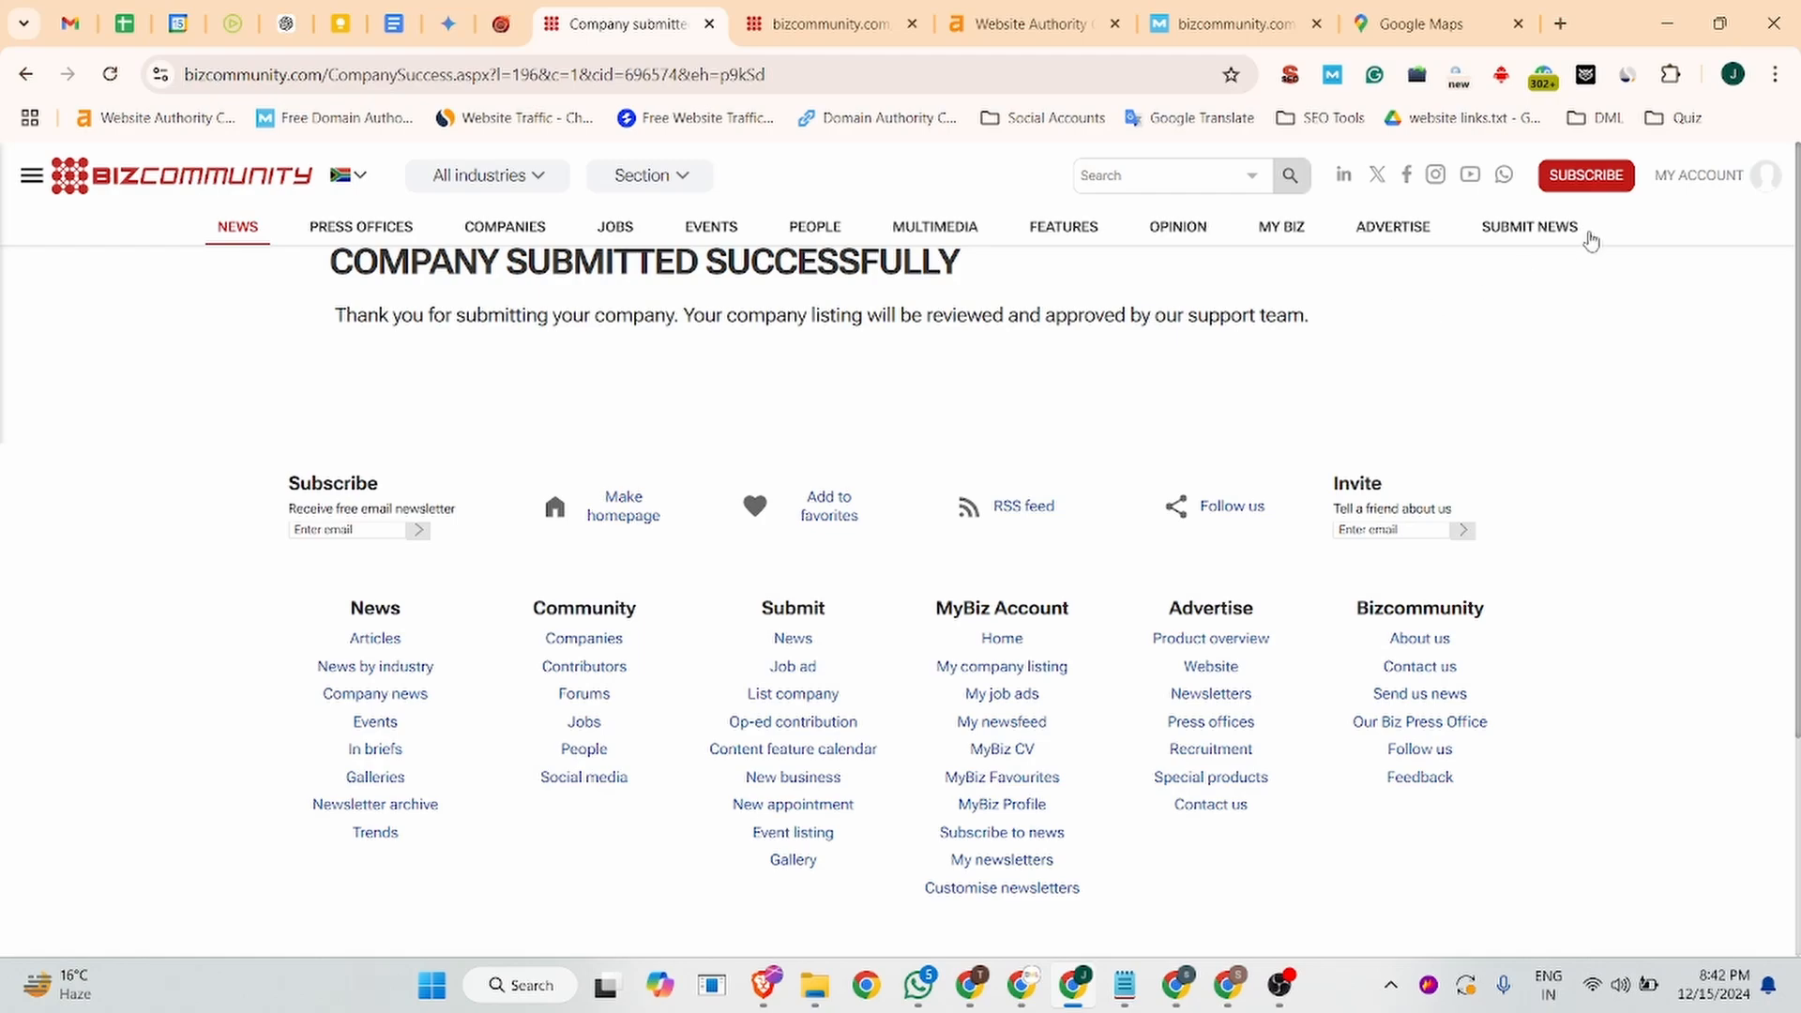
- Open the account's profile editing page, try to view the MyBiz profile, and go back to editing
{"action": "mouse_move", "coordinate": [1763, 183]}
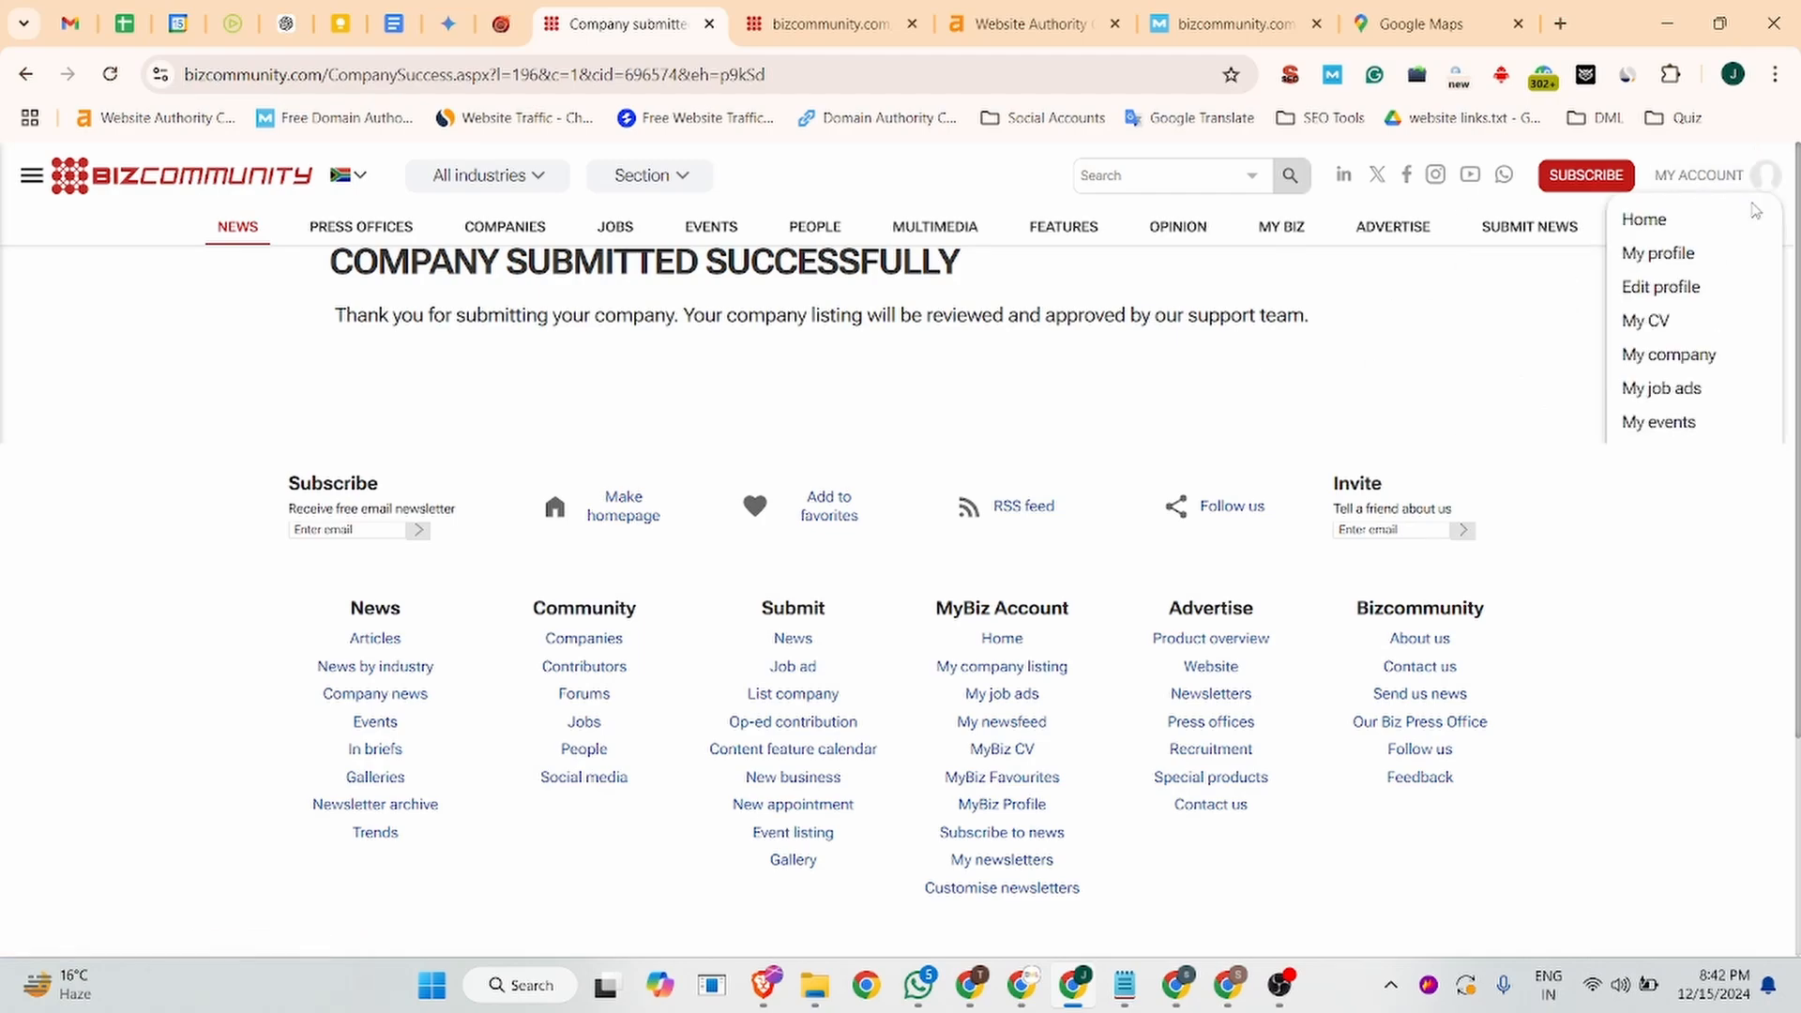
{"action": "left_click", "coordinate": [1685, 296]}
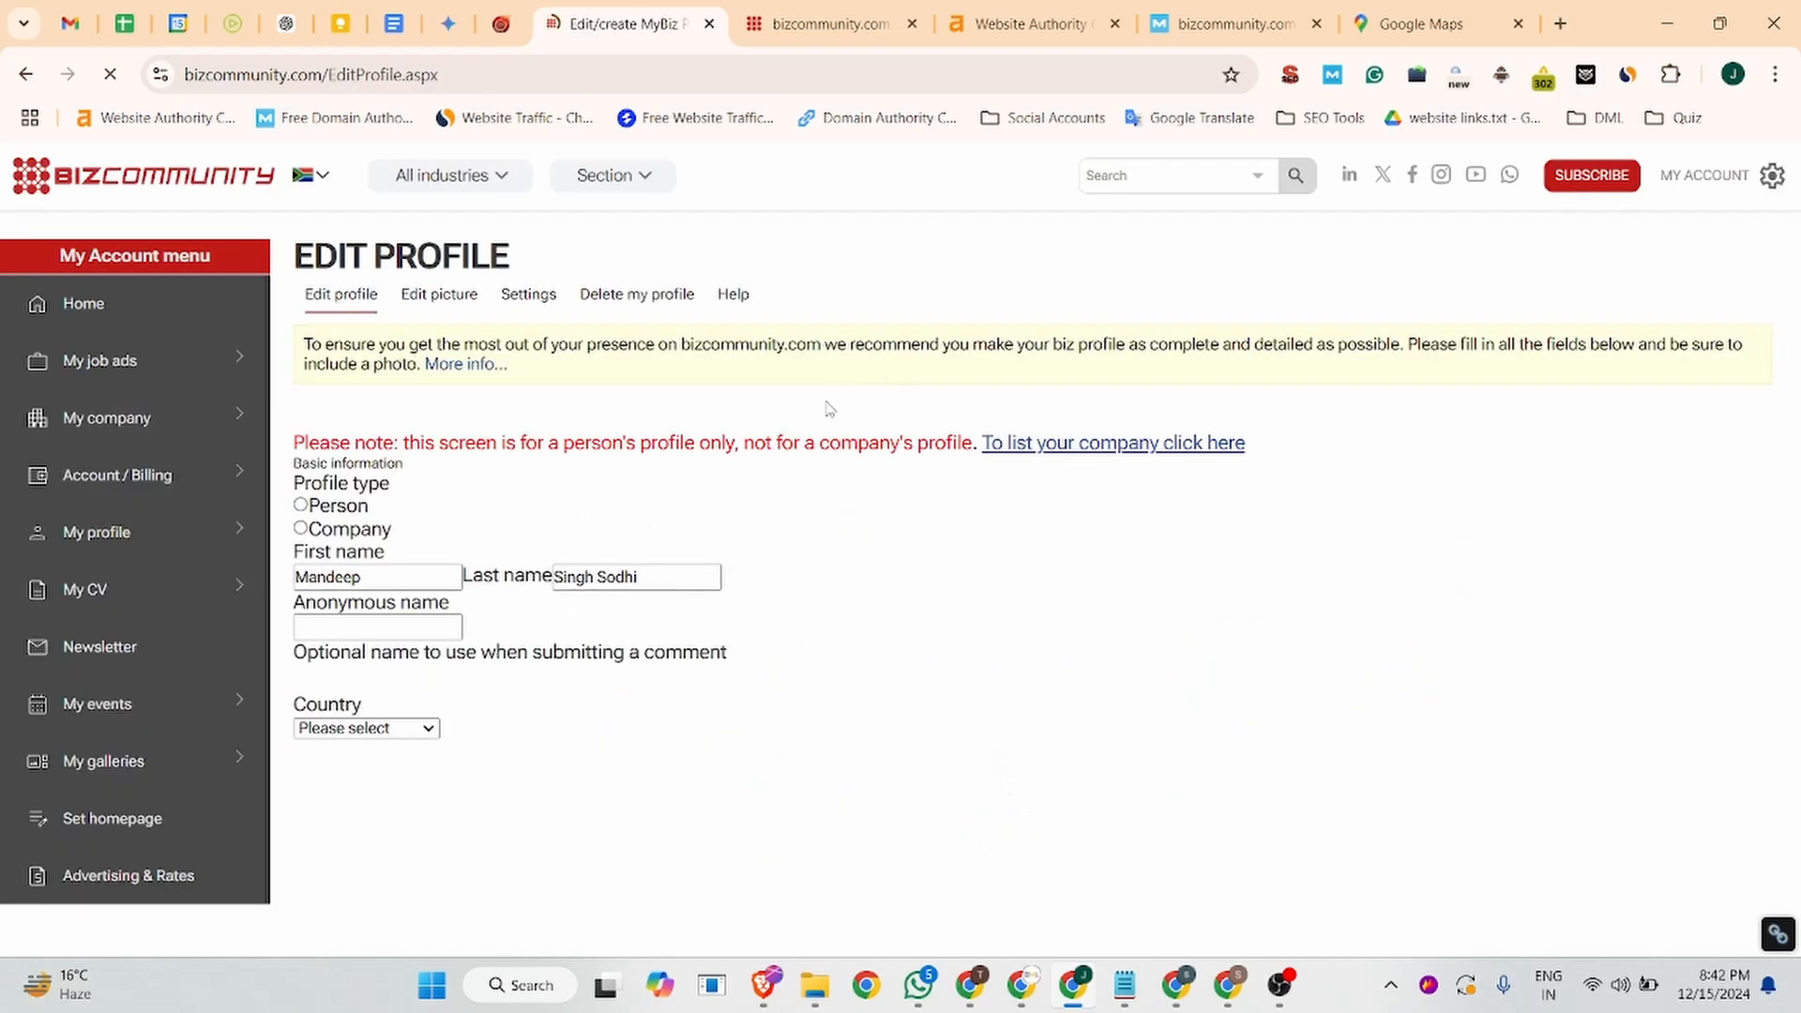
{"action": "mouse_move", "coordinate": [1725, 176]}
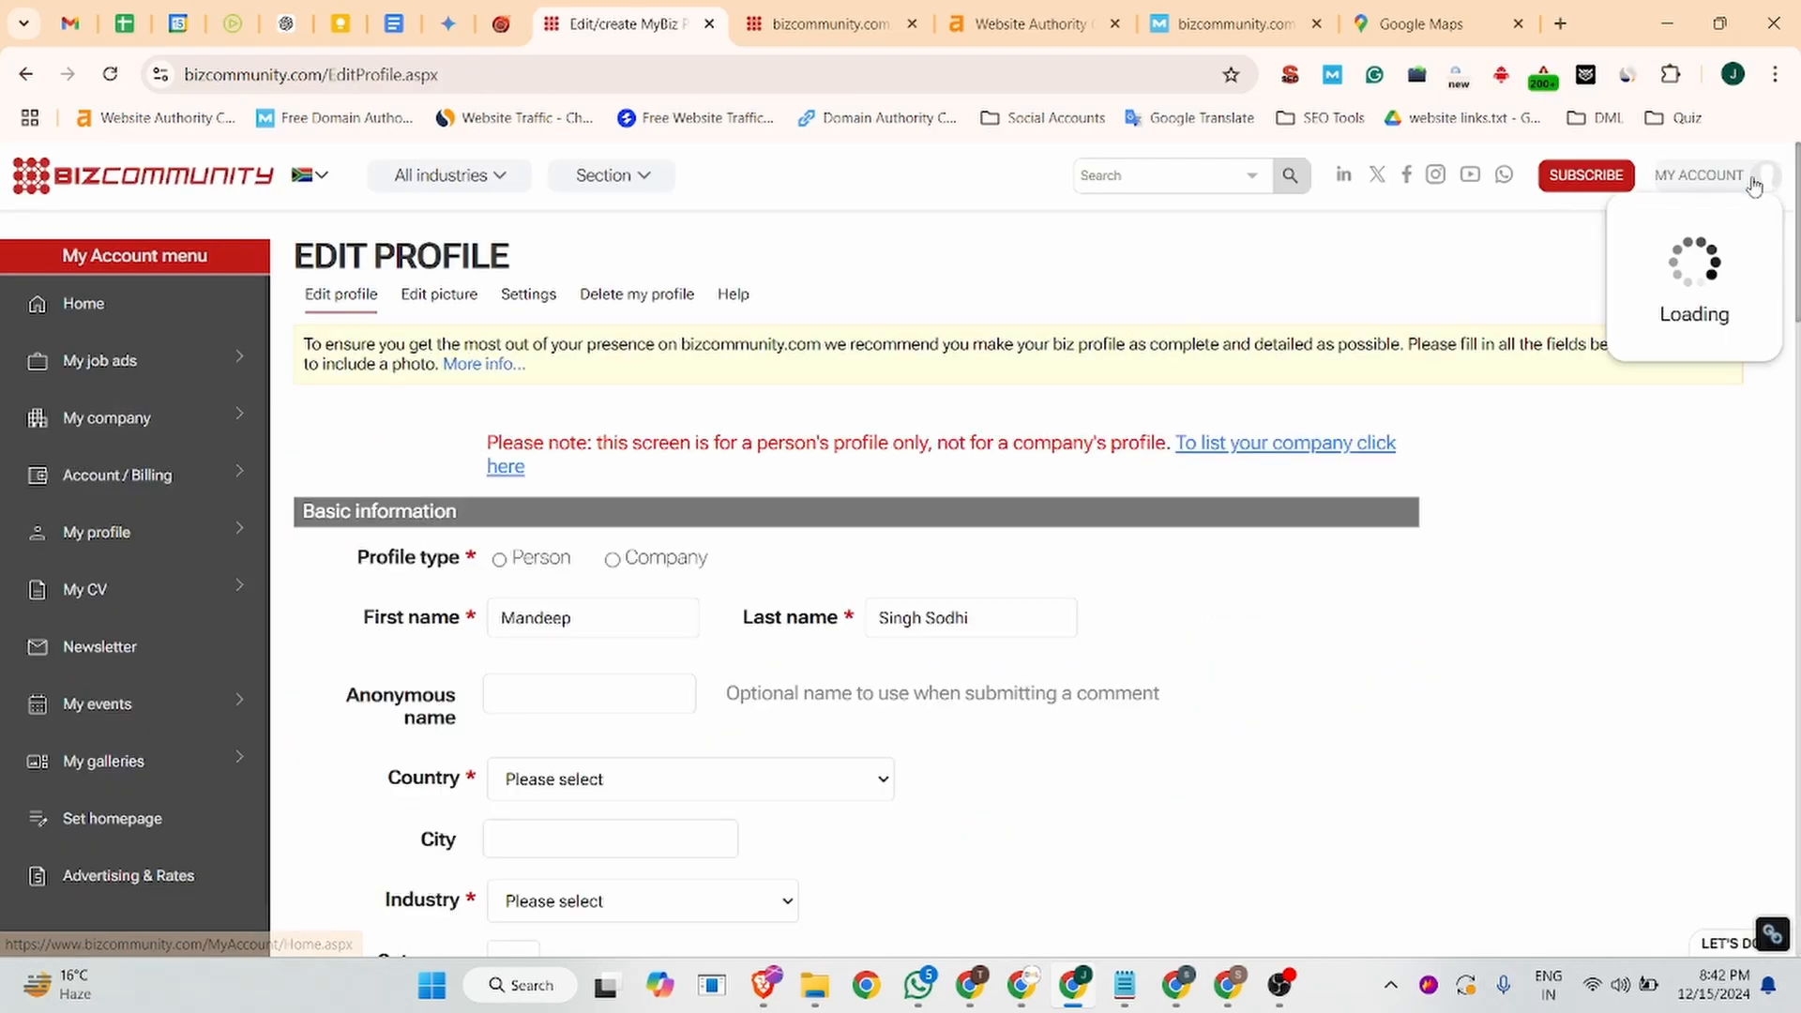
{"action": "left_click", "coordinate": [1644, 257]}
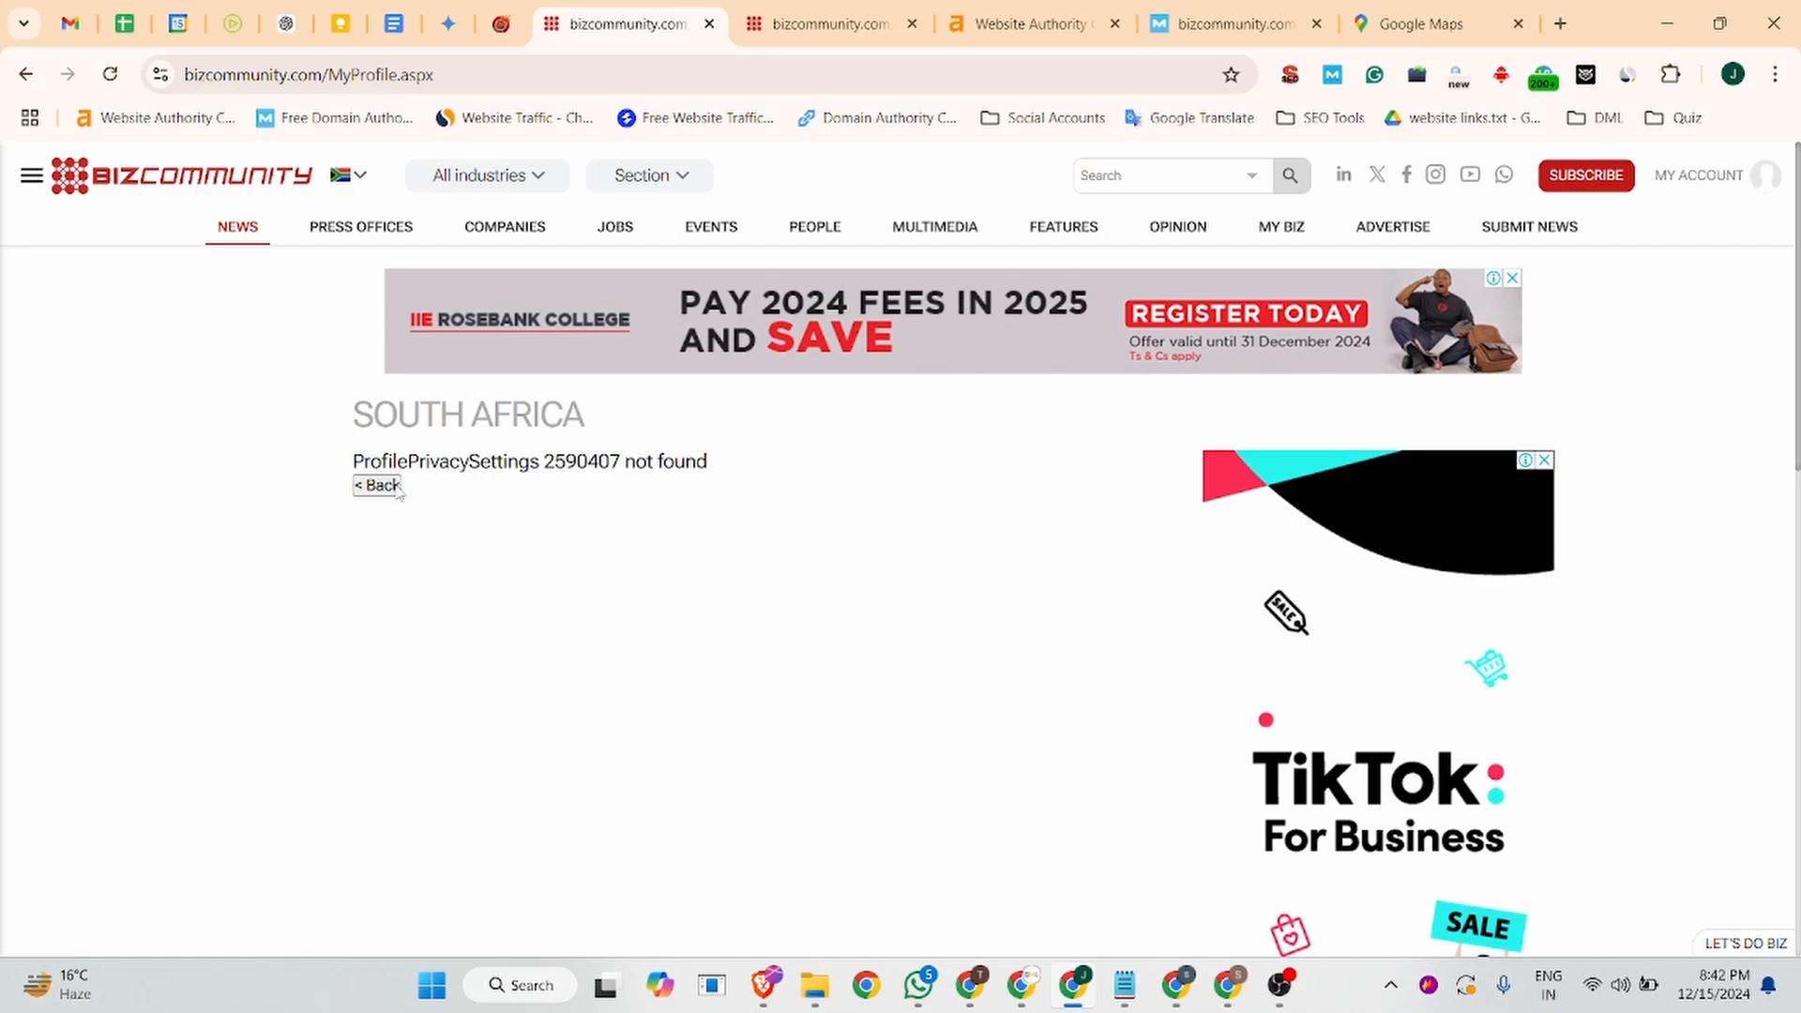
{"action": "left_click", "coordinate": [380, 486]}
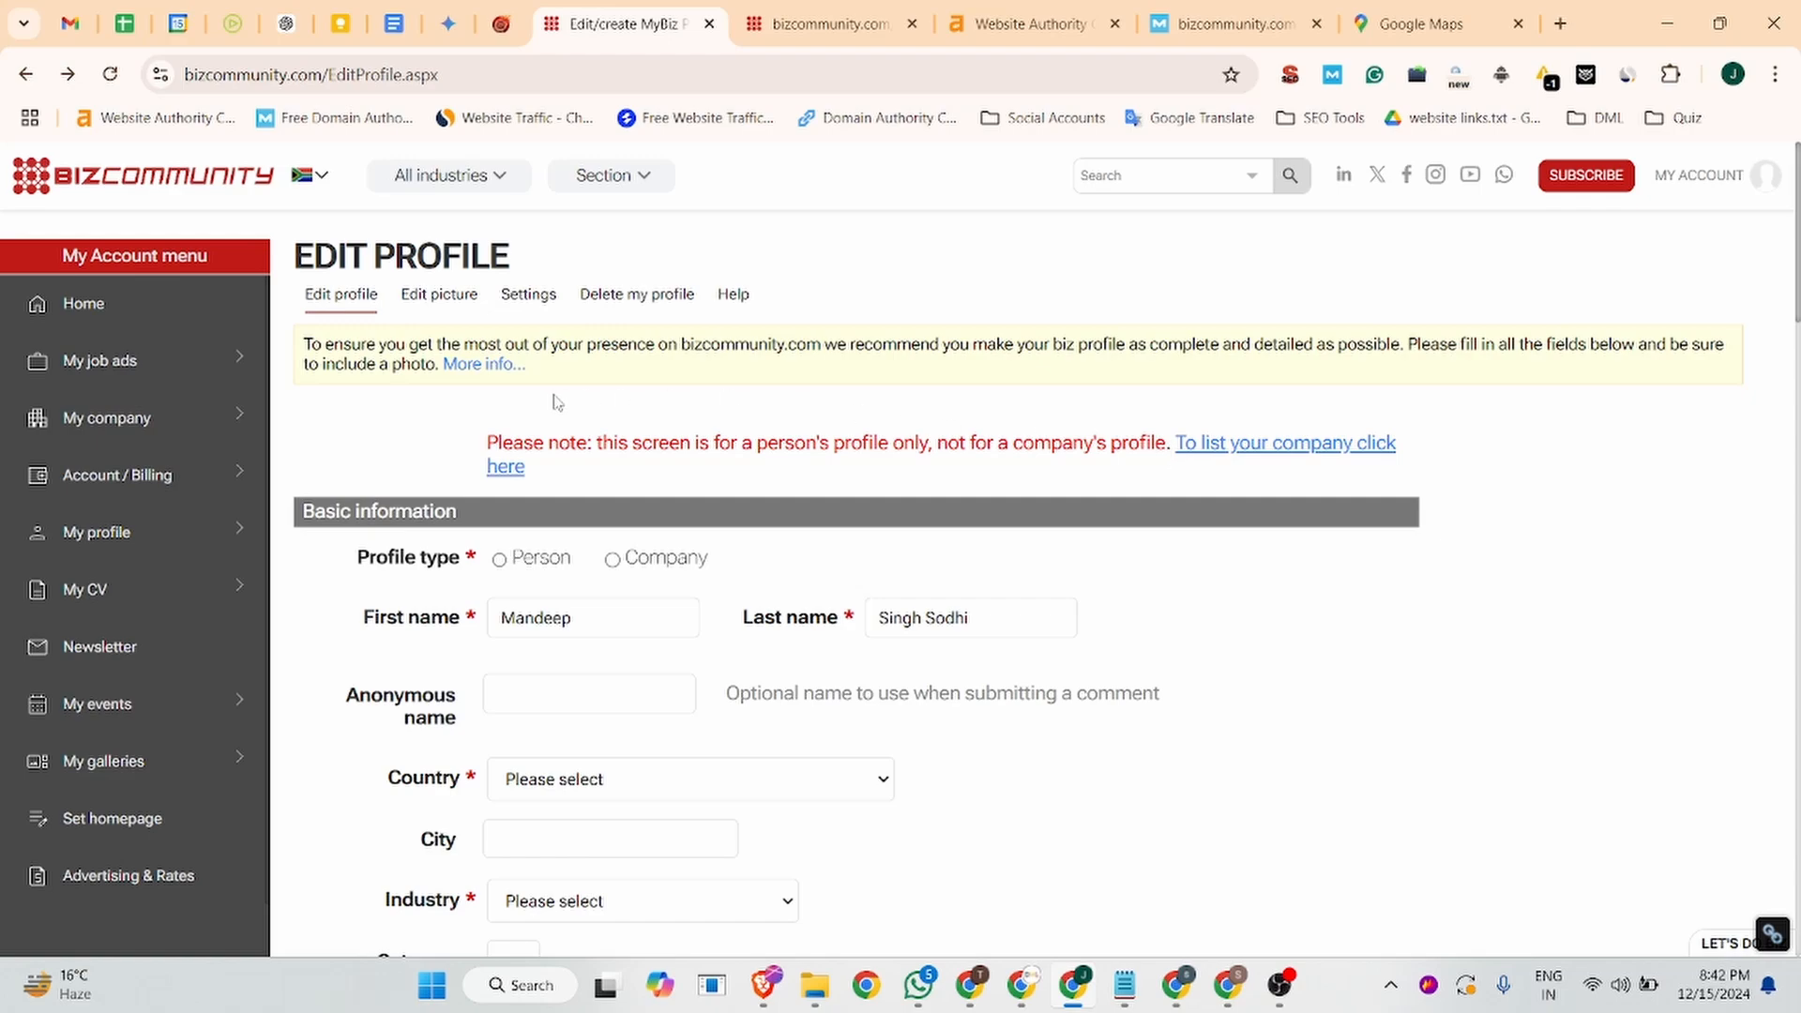
- Review the profile's notification frequency, privacy and layout settings
{"action": "left_click", "coordinate": [440, 297]}
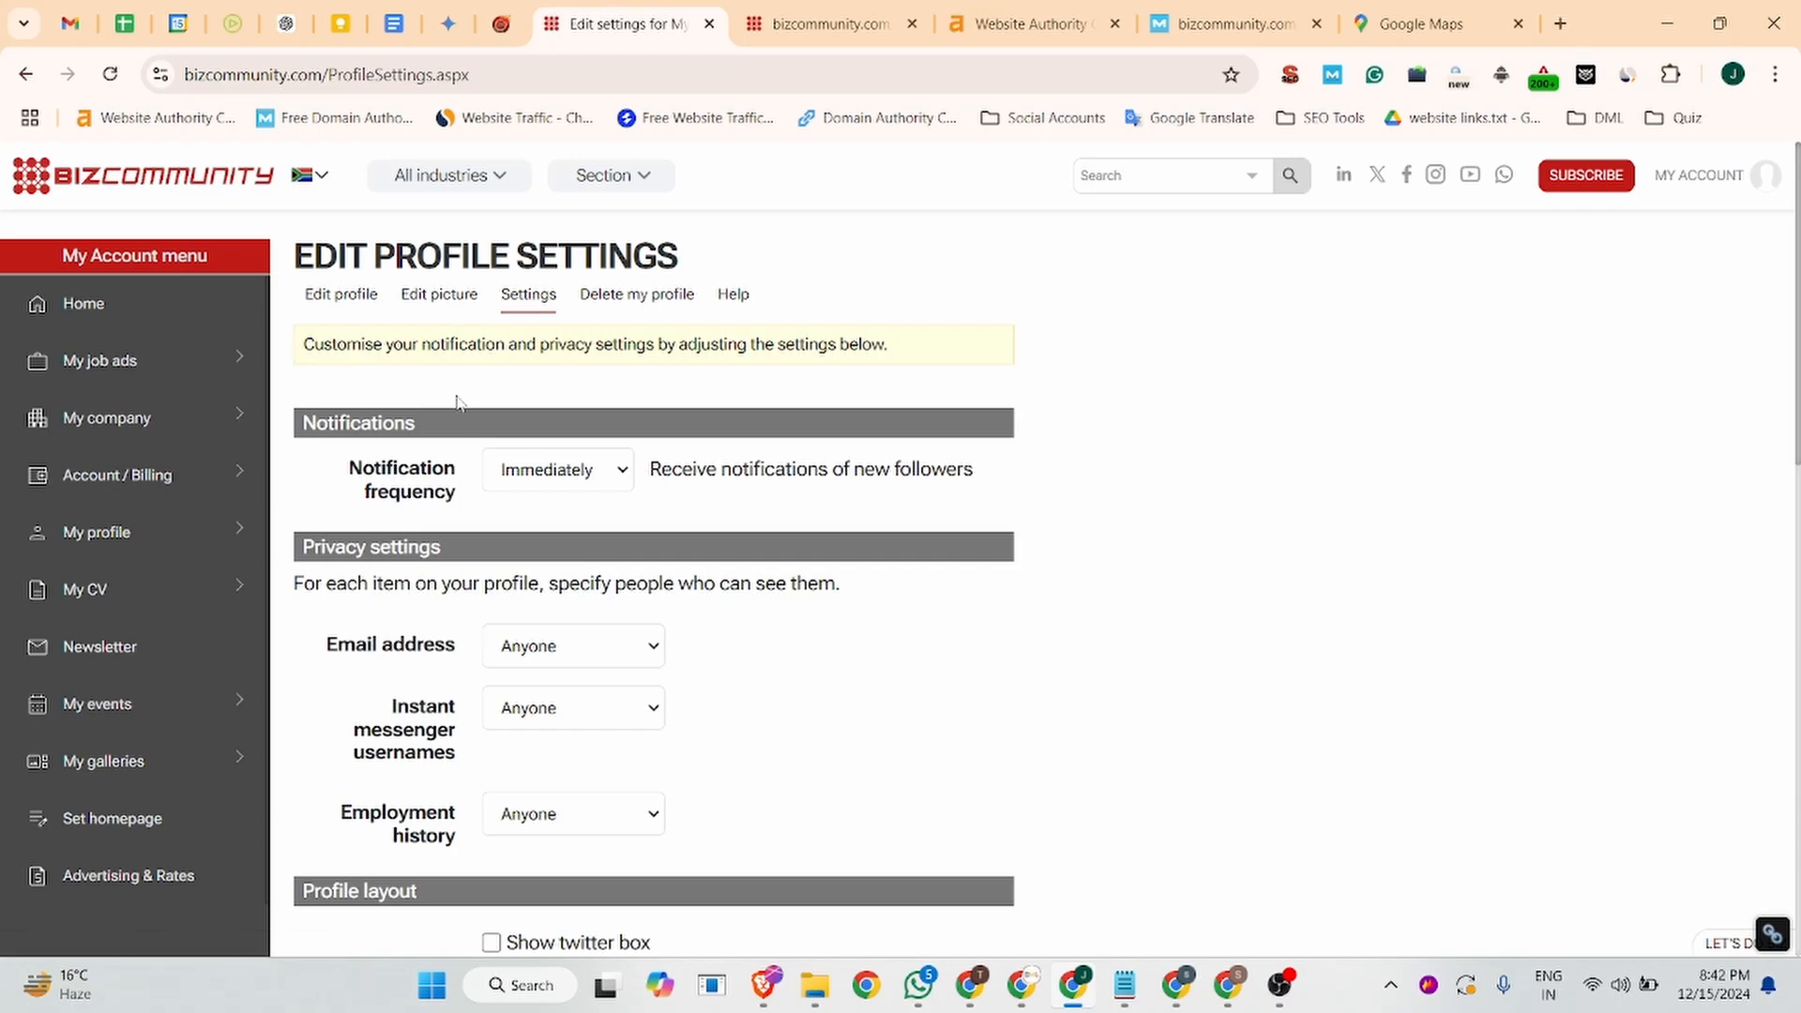
{"action": "left_click", "coordinate": [576, 471]}
{"action": "left_click", "coordinate": [591, 483]}
{"action": "scroll", "coordinate": [595, 574], "scroll_direction": "down", "scroll_amount": 3}
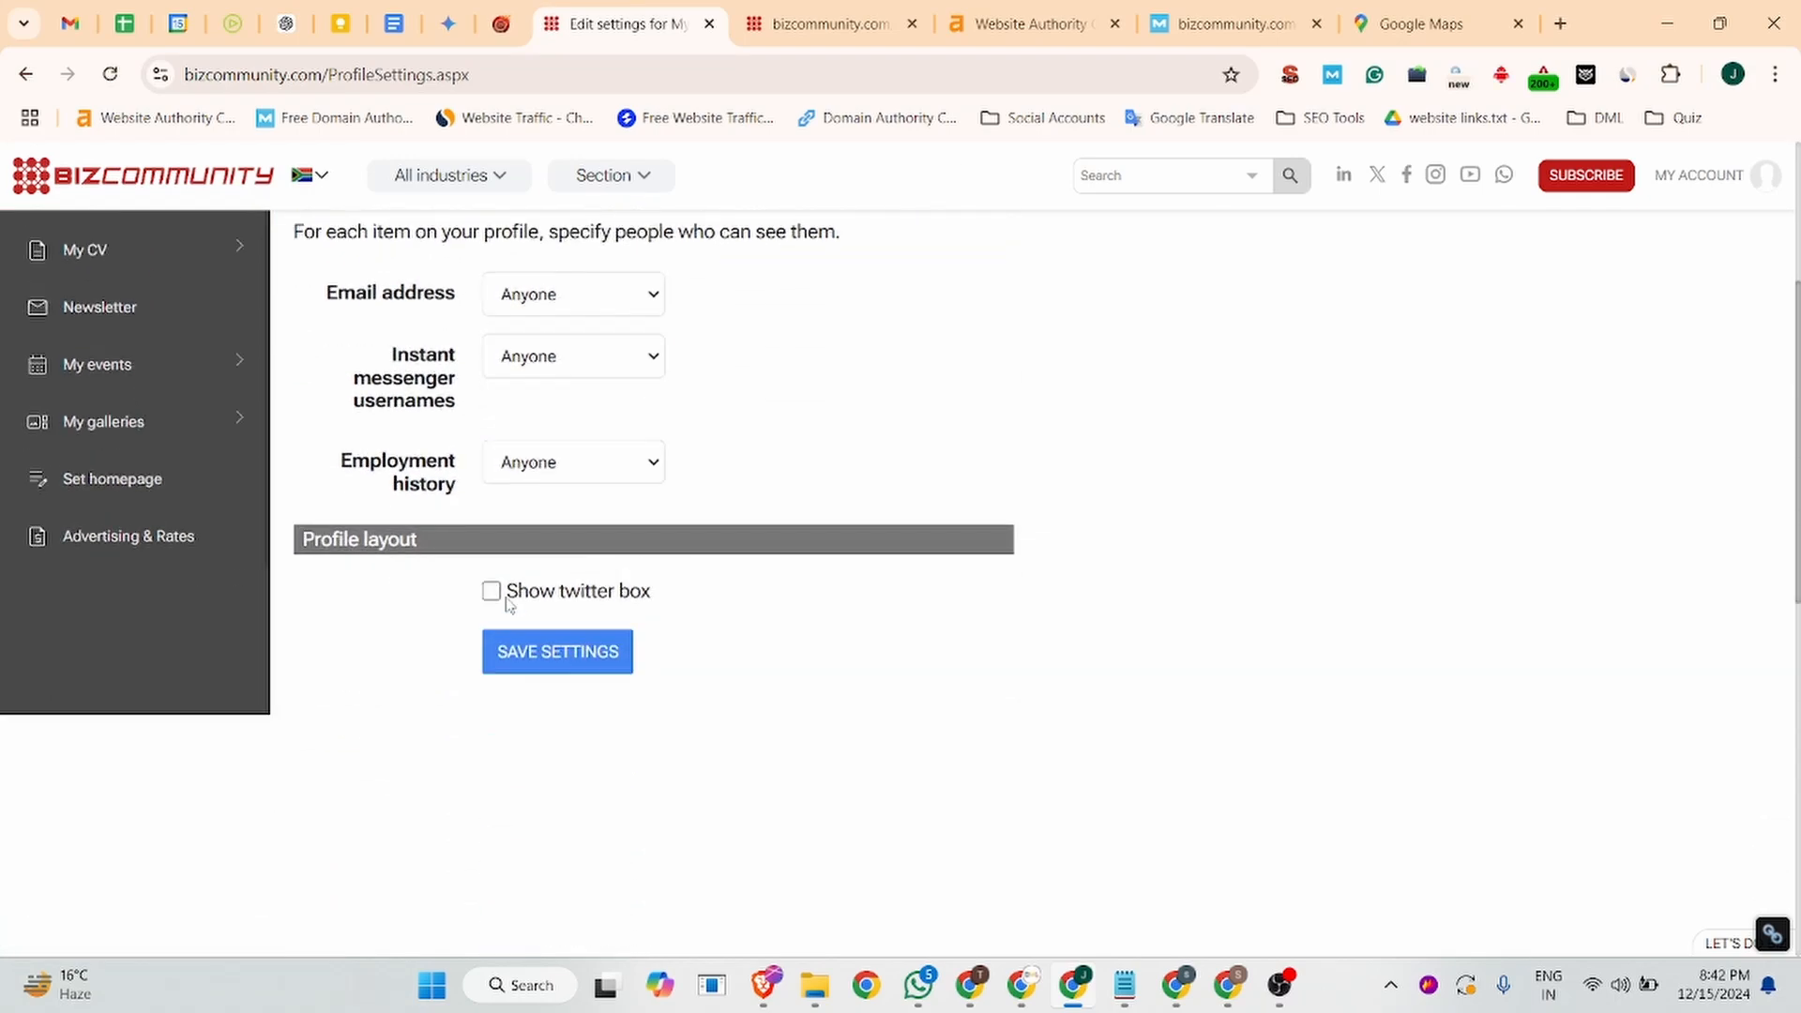
{"action": "scroll", "coordinate": [996, 422], "scroll_direction": "up", "scroll_amount": 3}
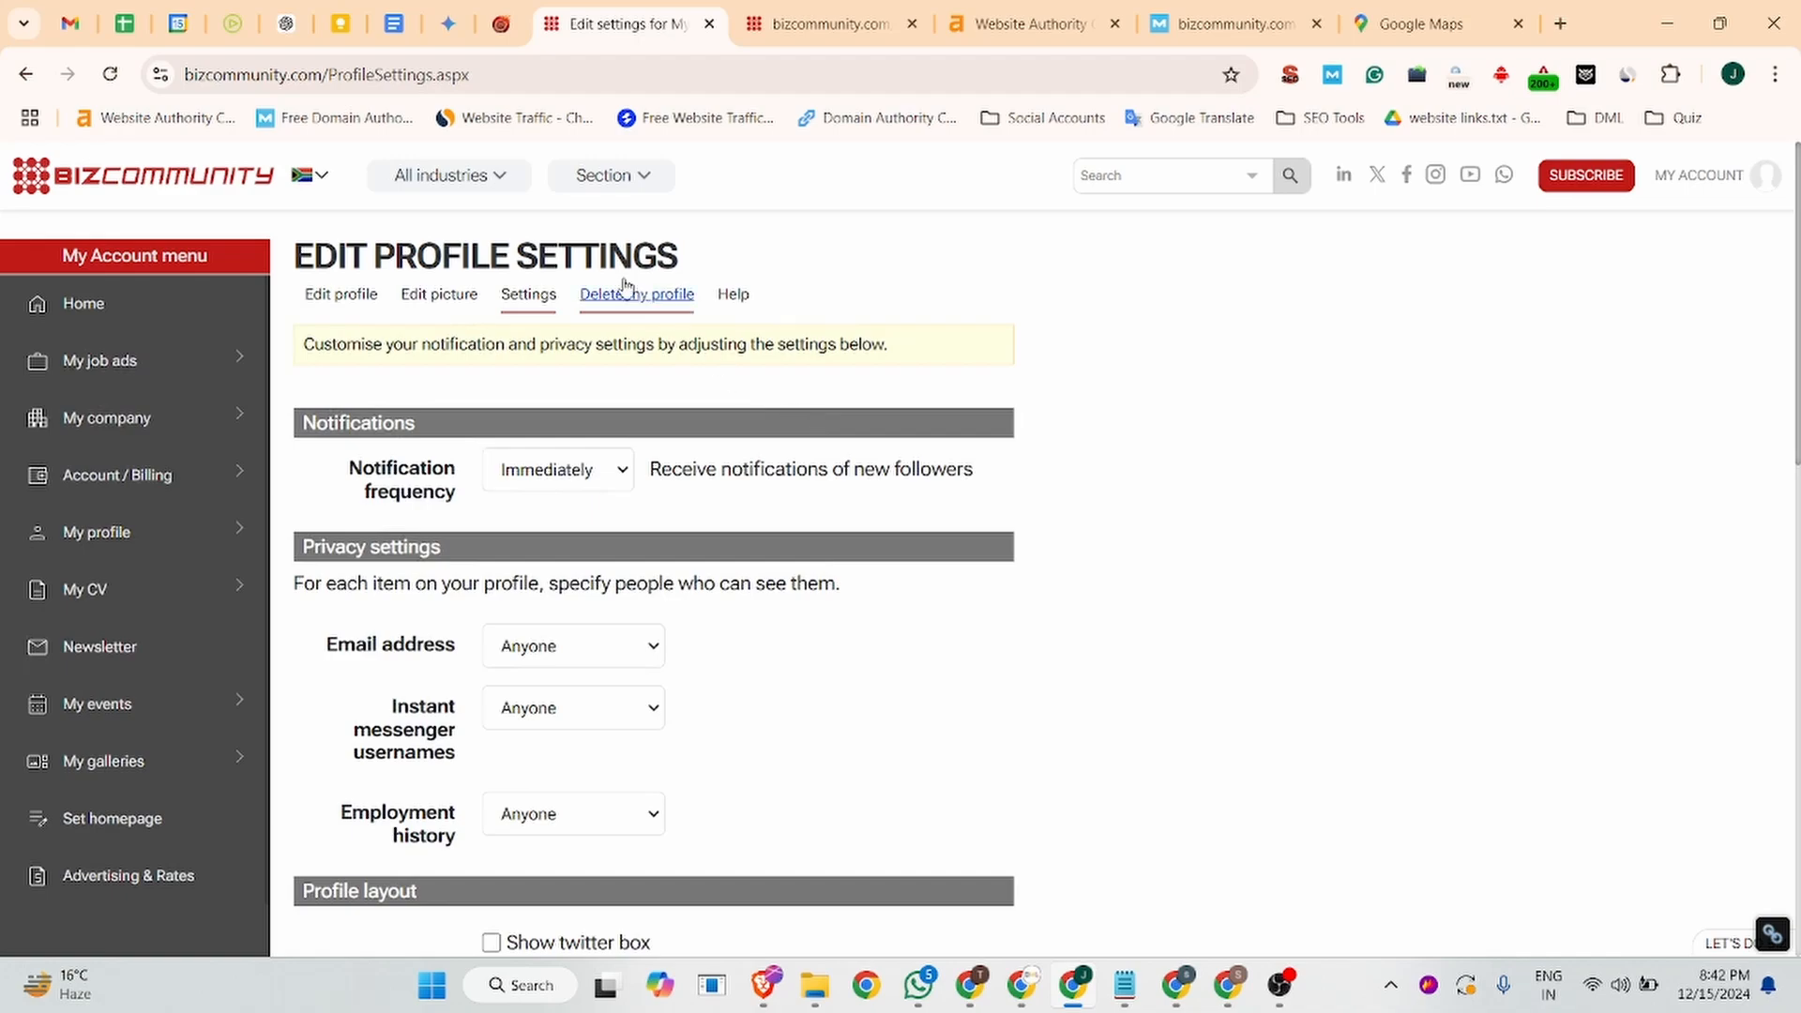
- Upload jobma_logo from Downloads as the MyBiz profile picture, using the entire image for the large picture without cropping
{"action": "left_click", "coordinate": [423, 305]}
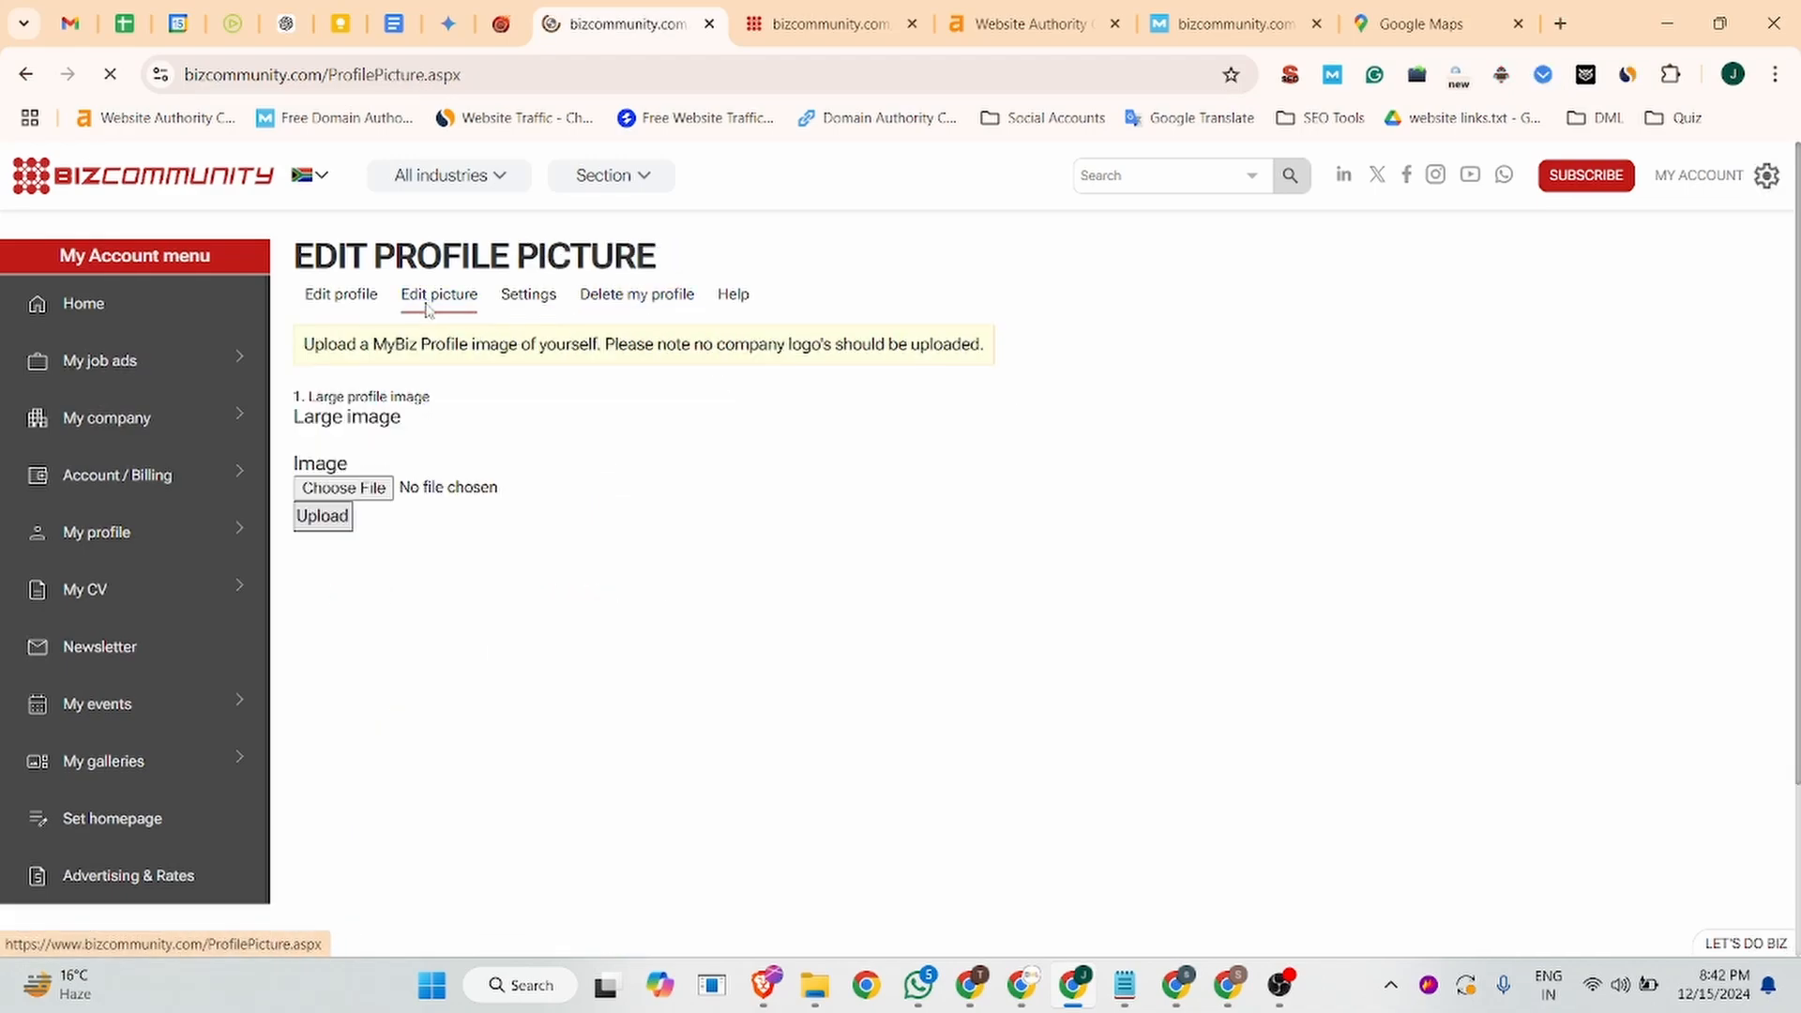
{"action": "left_click", "coordinate": [456, 594]}
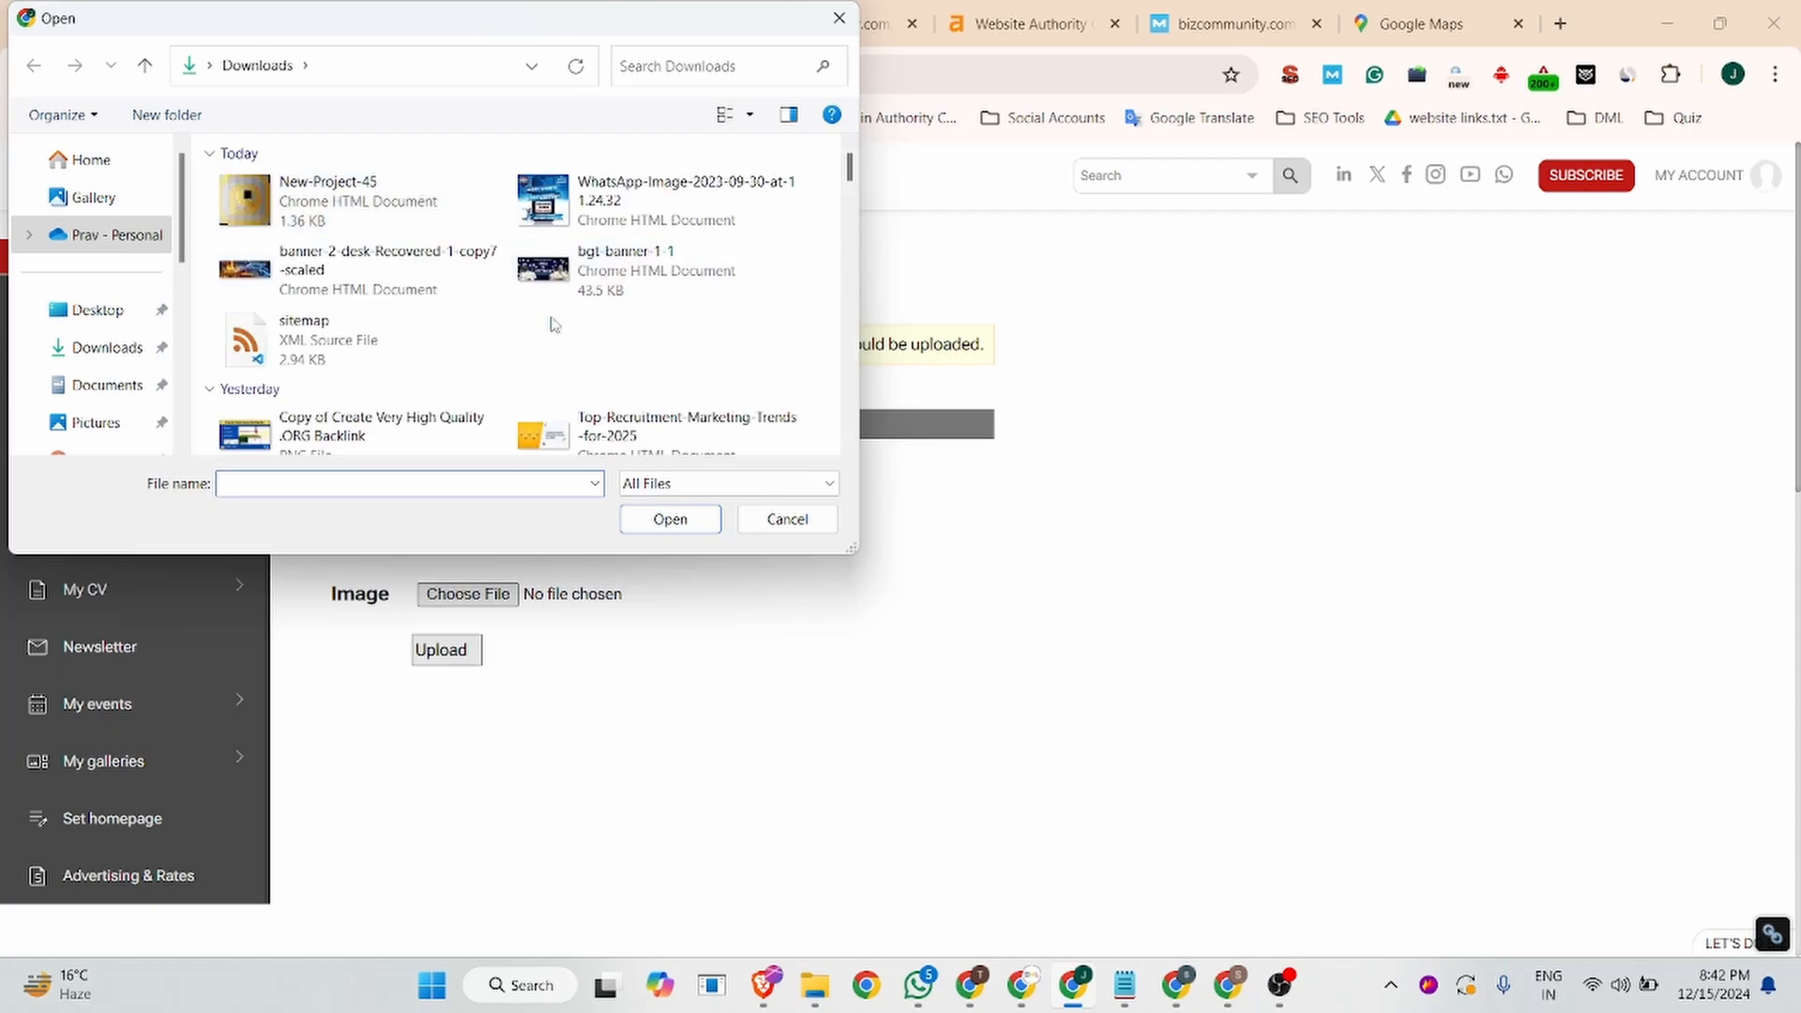
{"action": "scroll", "coordinate": [551, 328], "scroll_direction": "down", "scroll_amount": 2}
{"action": "scroll", "coordinate": [551, 339], "scroll_direction": "down", "scroll_amount": 10}
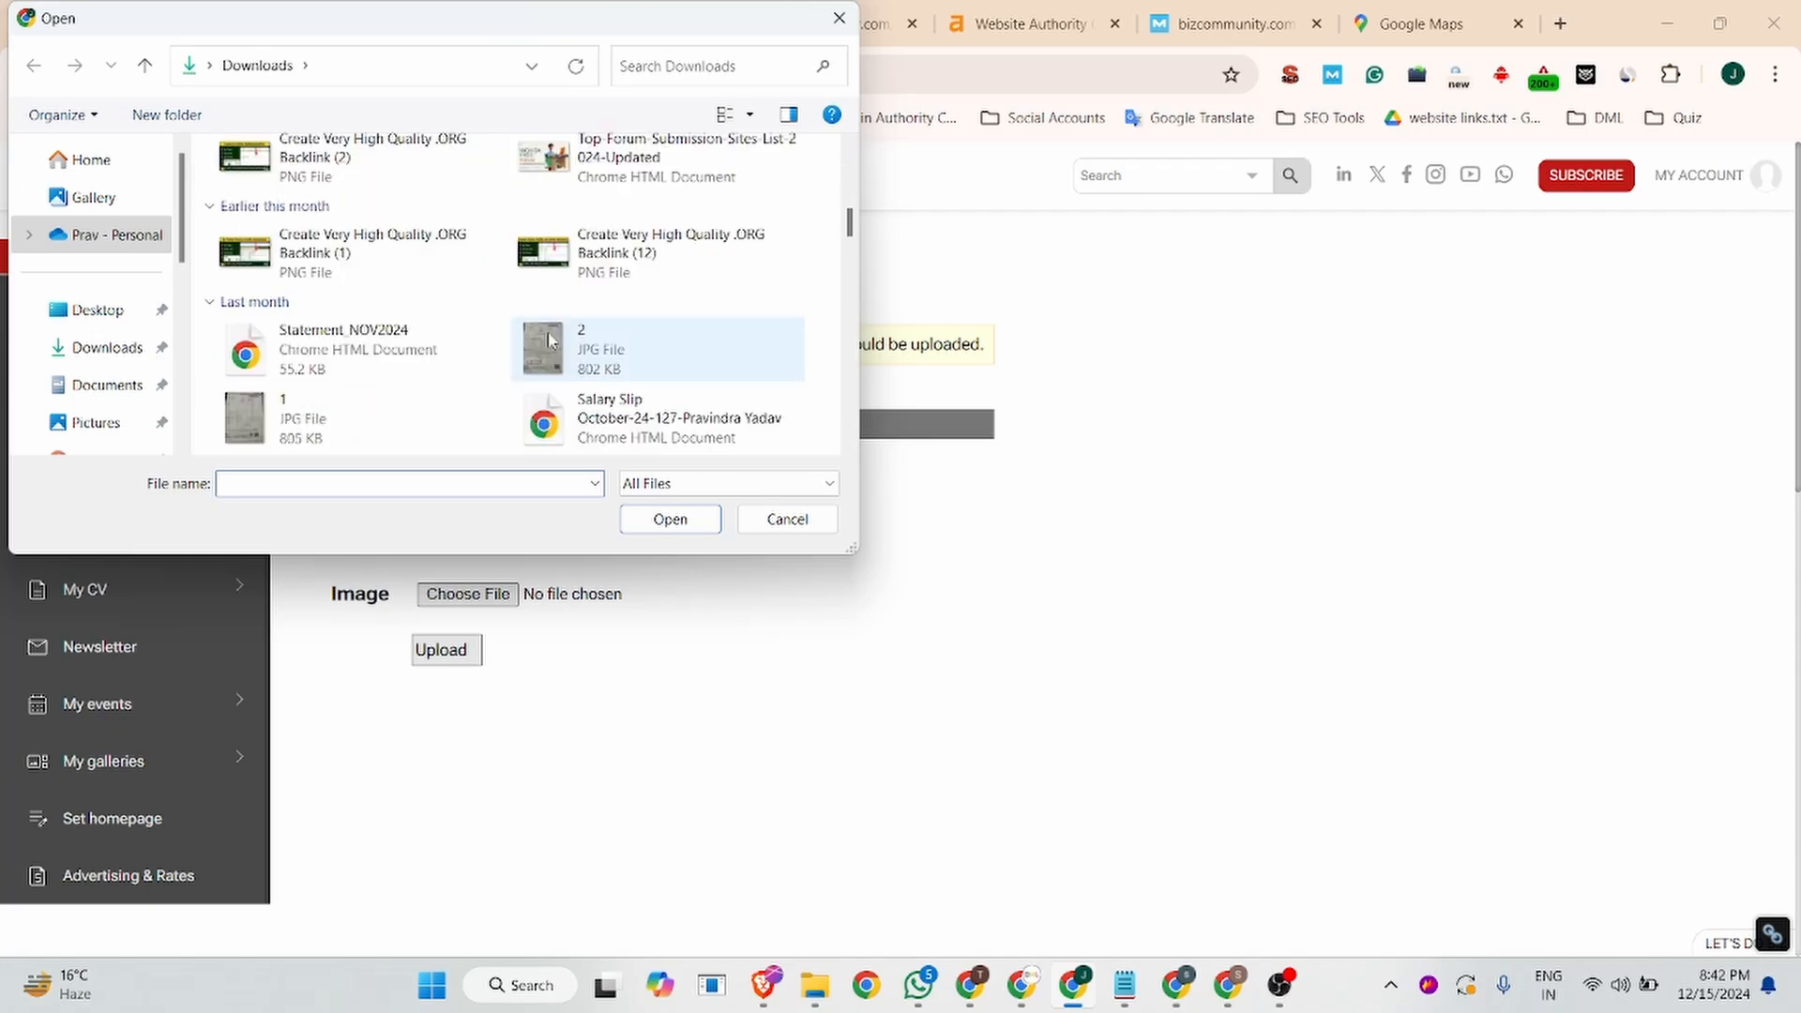
{"action": "scroll", "coordinate": [551, 339], "scroll_direction": "down", "scroll_amount": 9}
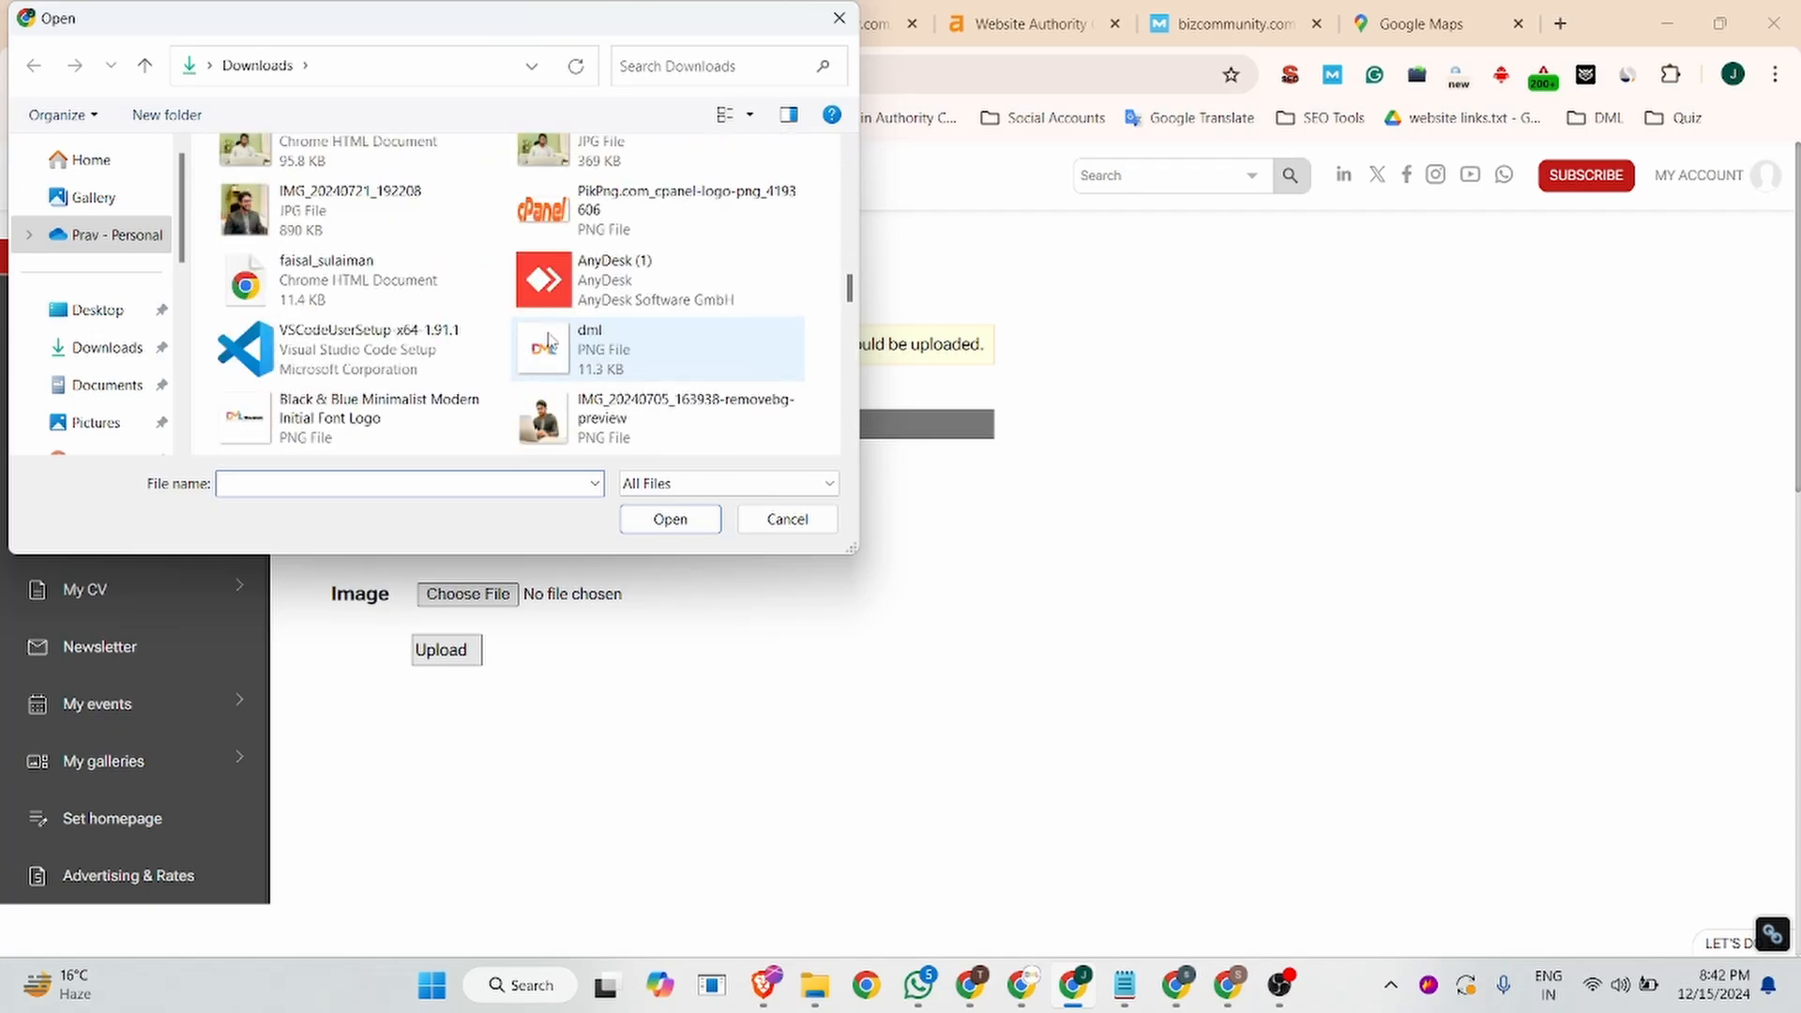
{"action": "scroll", "coordinate": [550, 343], "scroll_direction": "down", "scroll_amount": 10}
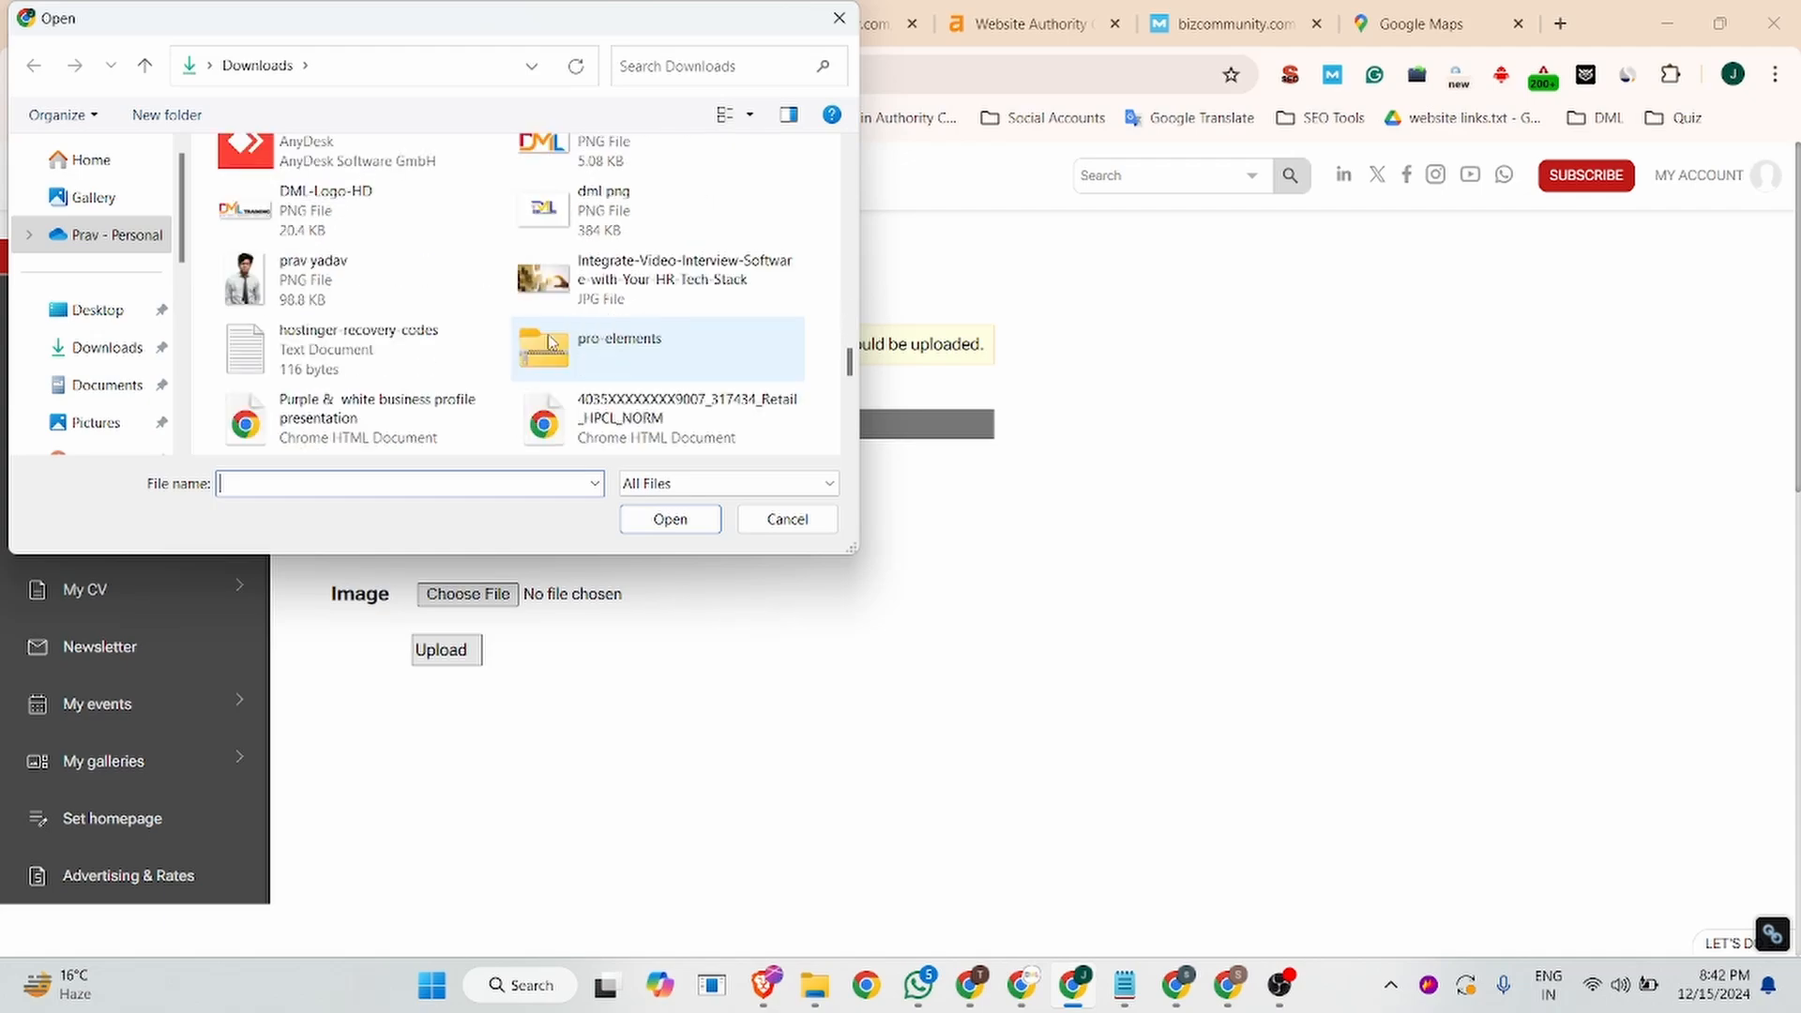
{"action": "scroll", "coordinate": [550, 342], "scroll_direction": "down", "scroll_amount": 5}
{"action": "scroll", "coordinate": [550, 342], "scroll_direction": "up", "scroll_amount": 2}
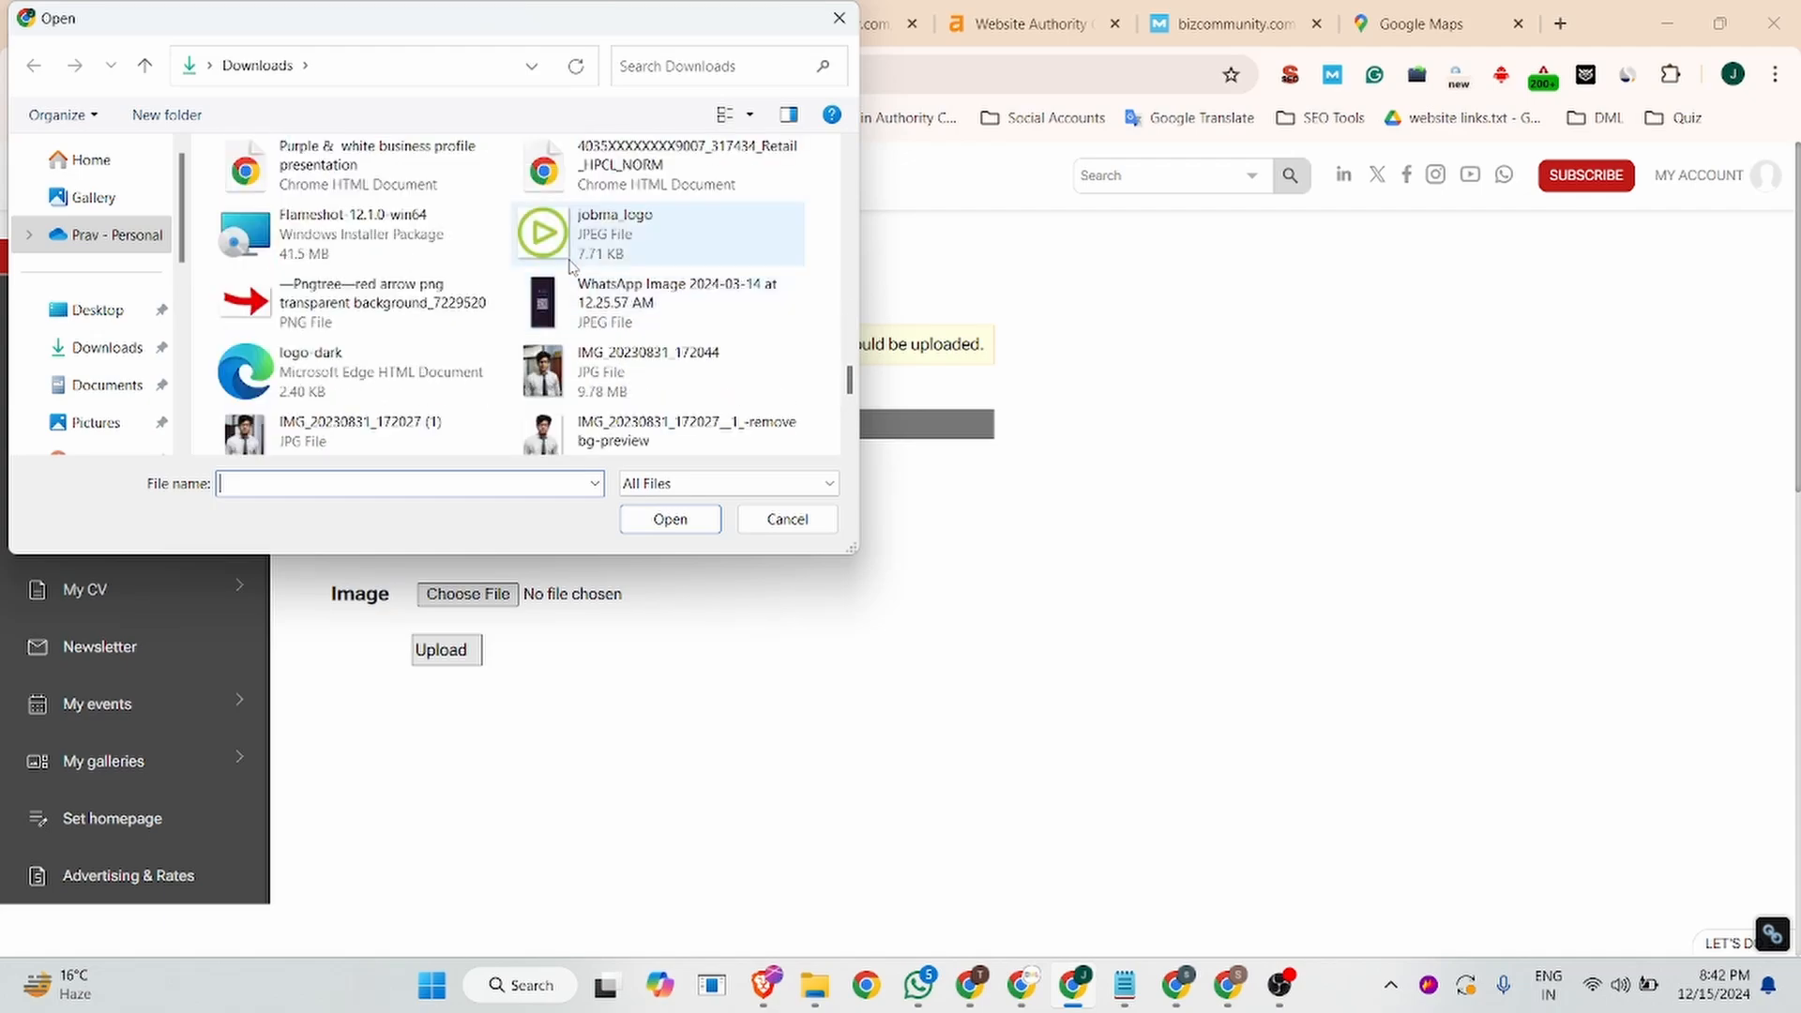
{"action": "left_click", "coordinate": [657, 233]}
{"action": "left_click", "coordinate": [656, 530]}
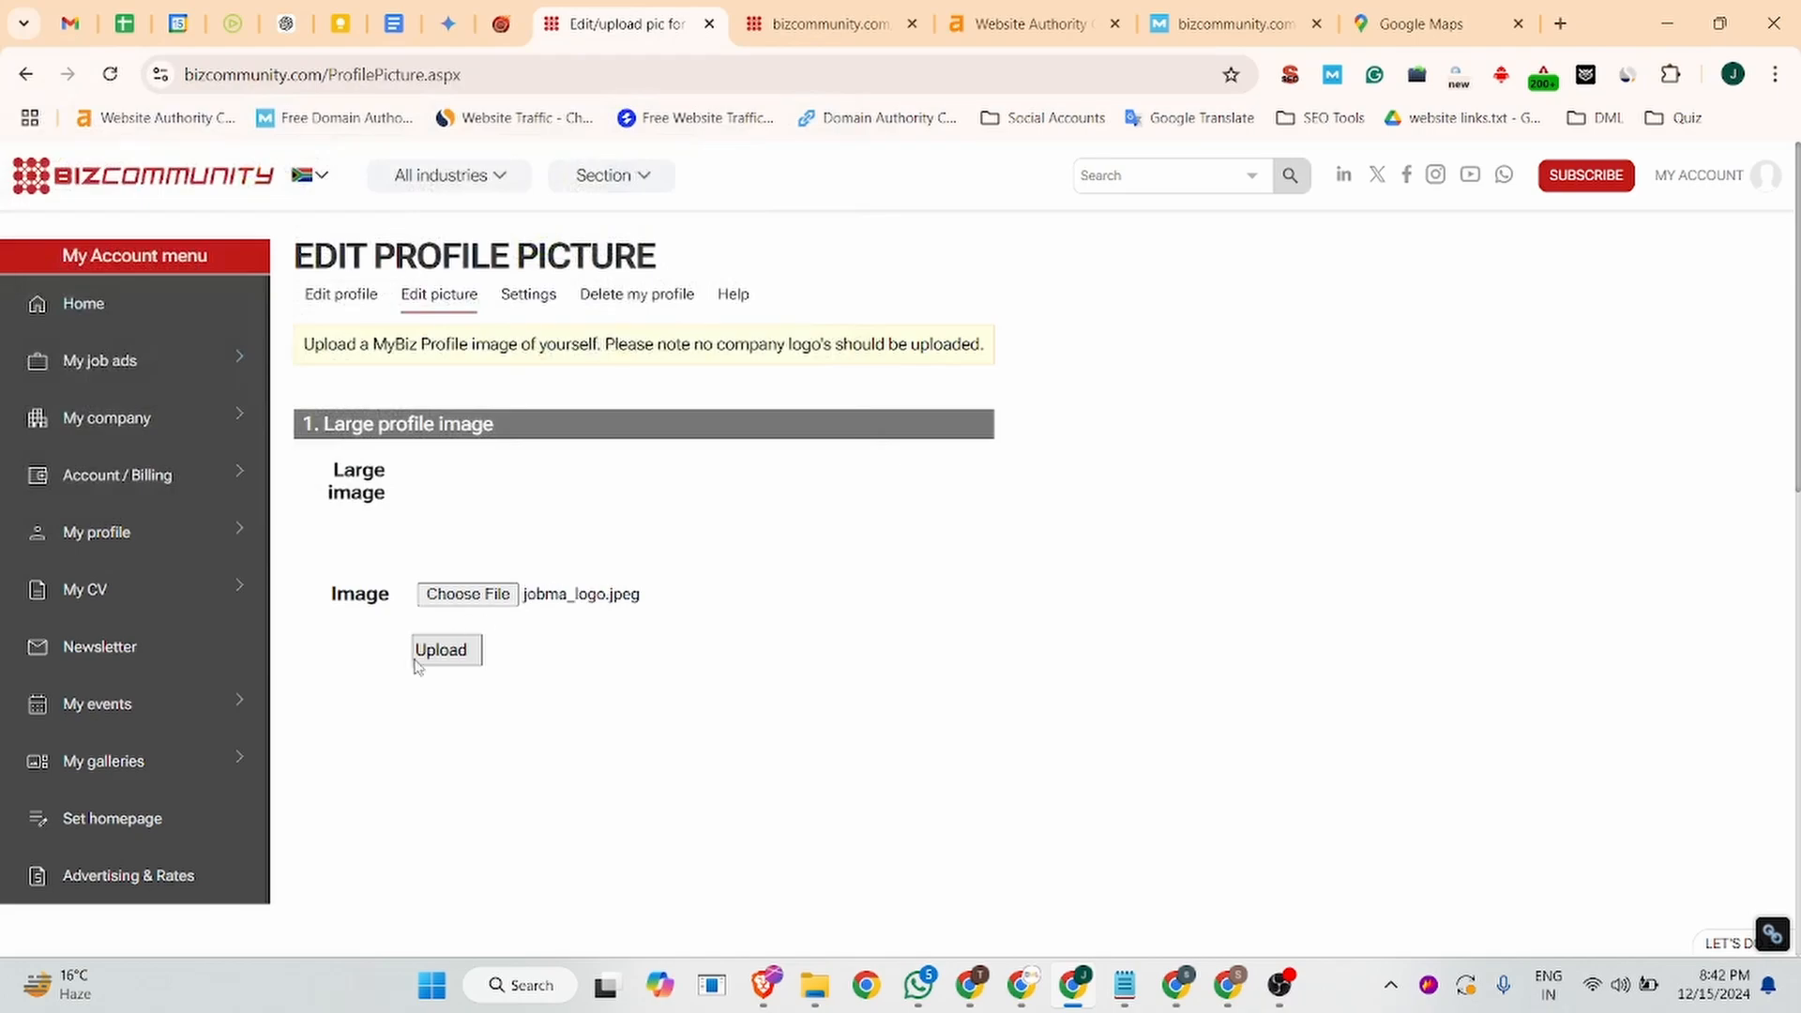
{"action": "left_click", "coordinate": [448, 655]}
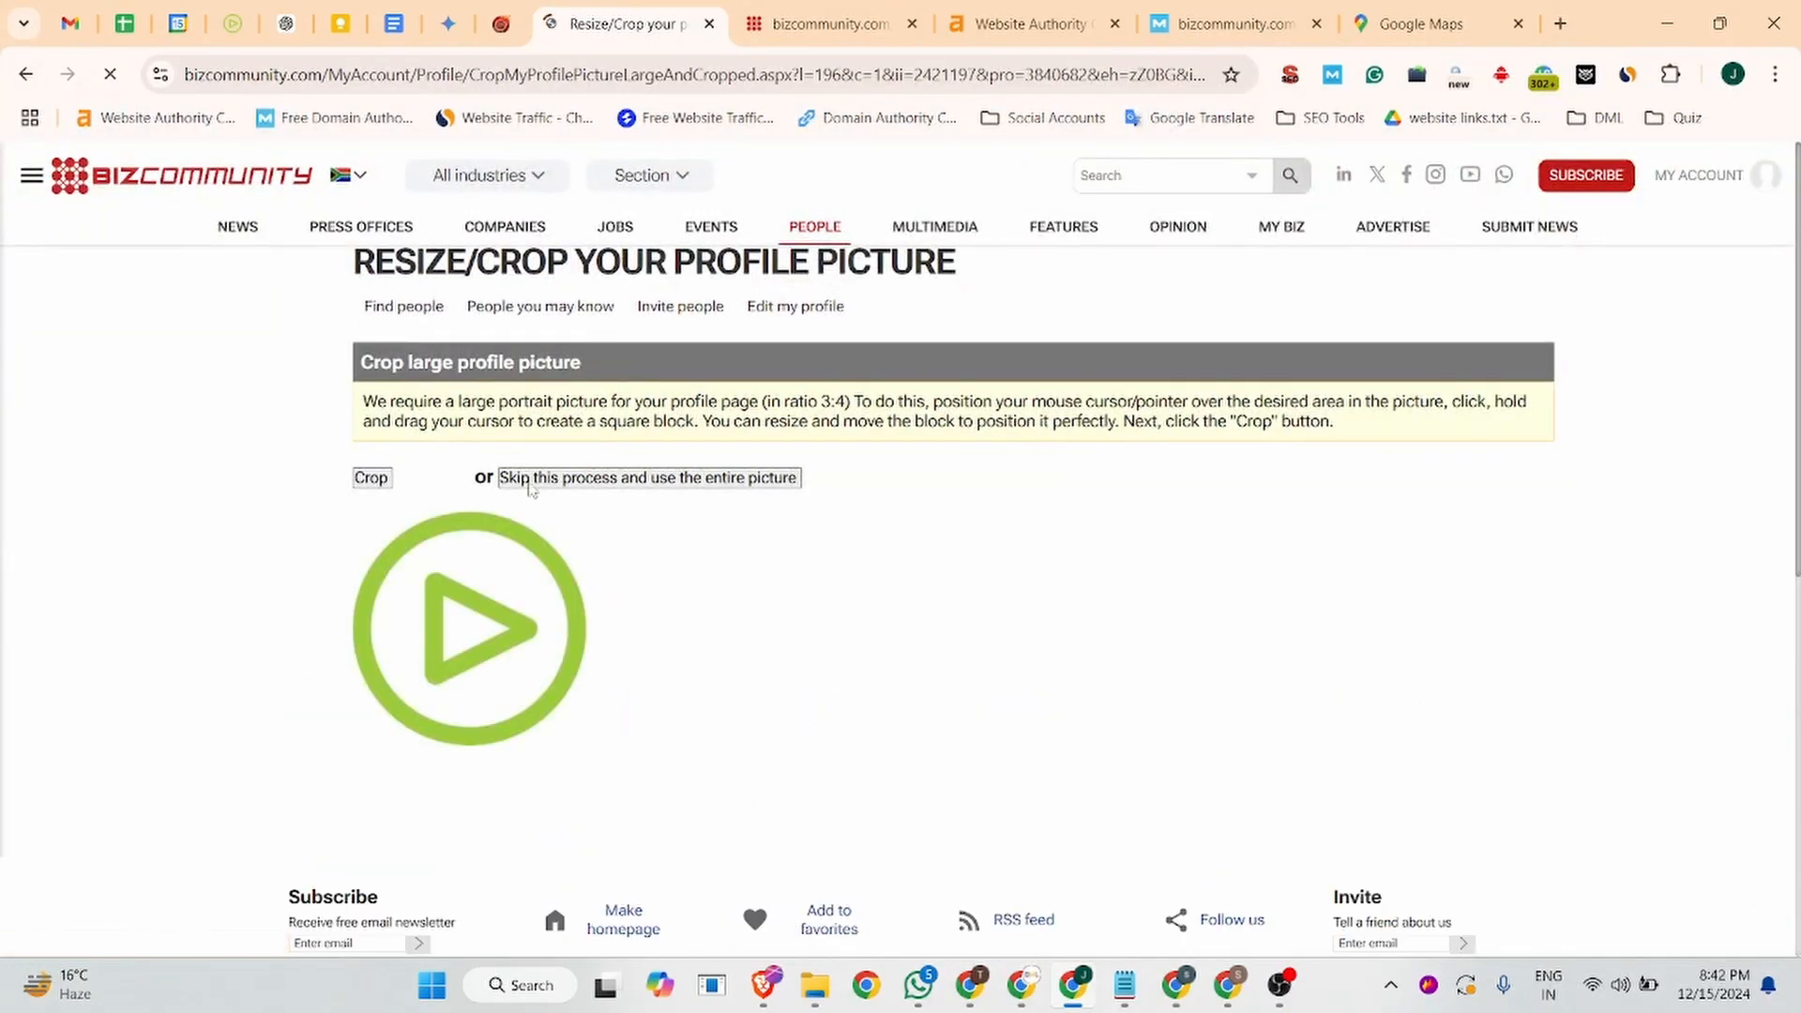
{"action": "left_click", "coordinate": [599, 484]}
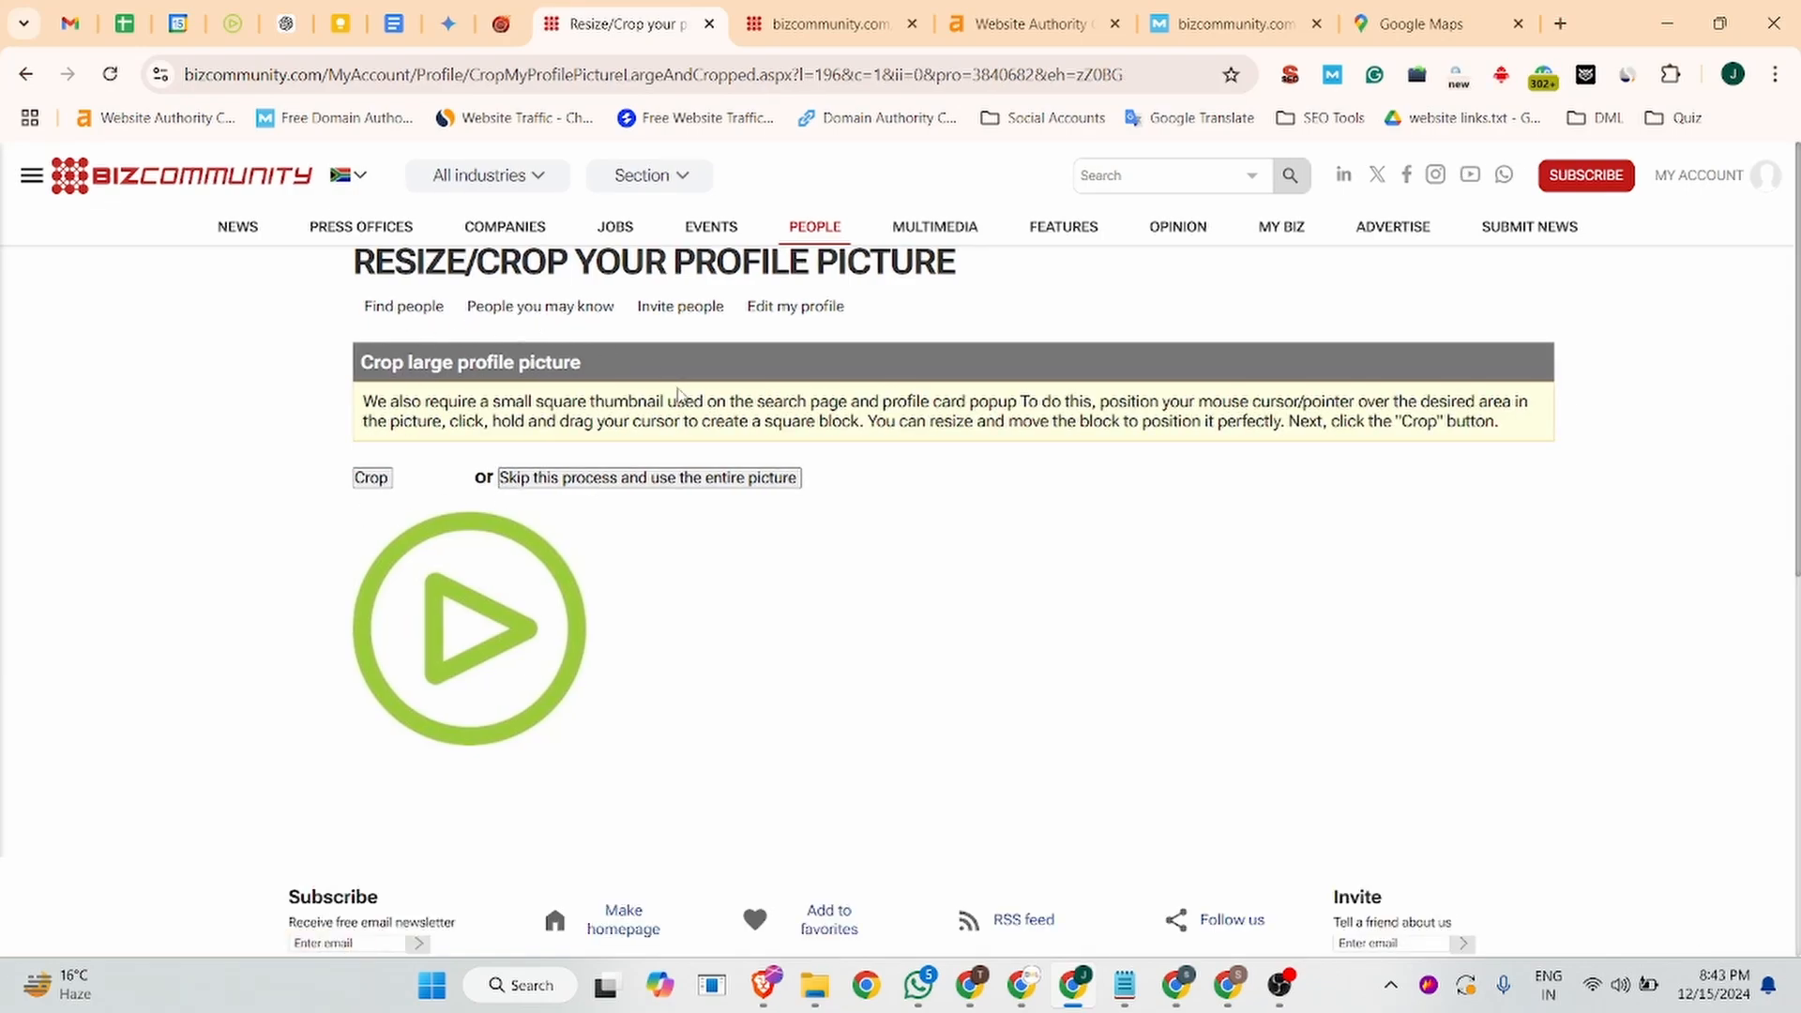
- Open the account home page, review the Jobma listing information there, and check its entry under My companies
{"action": "left_click", "coordinate": [403, 308]}
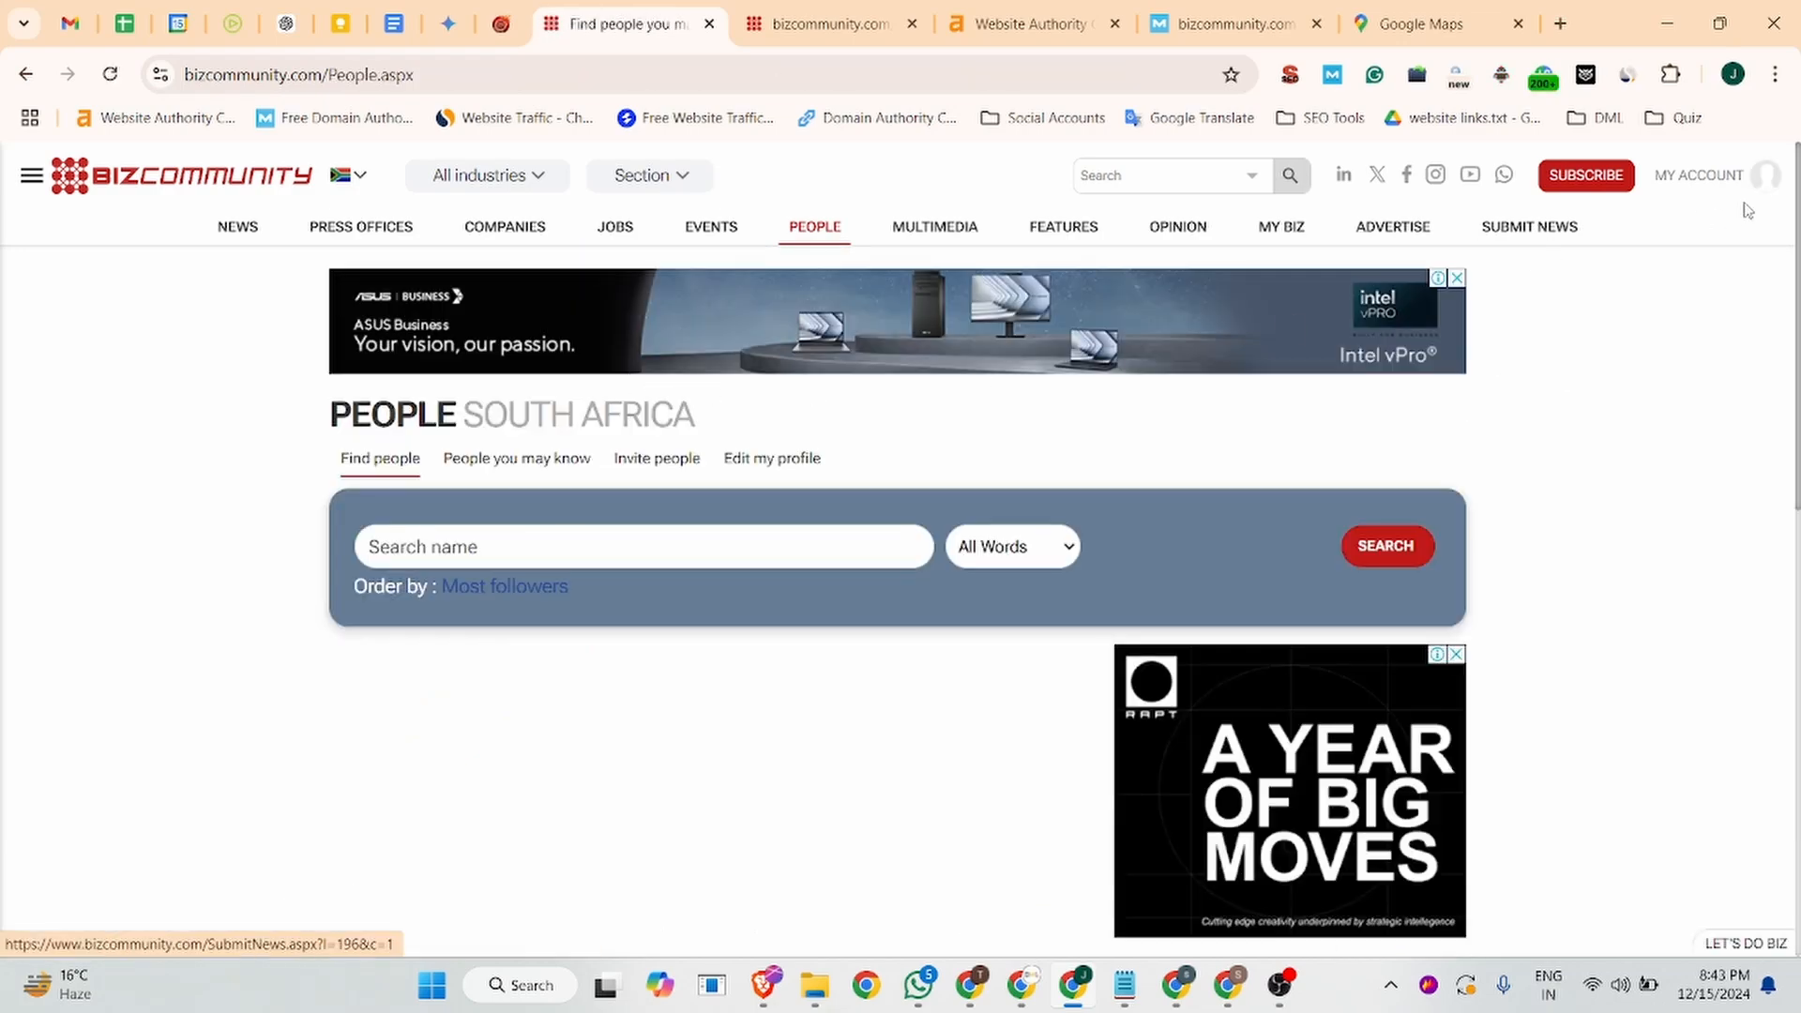
{"action": "left_click", "coordinate": [1768, 182]}
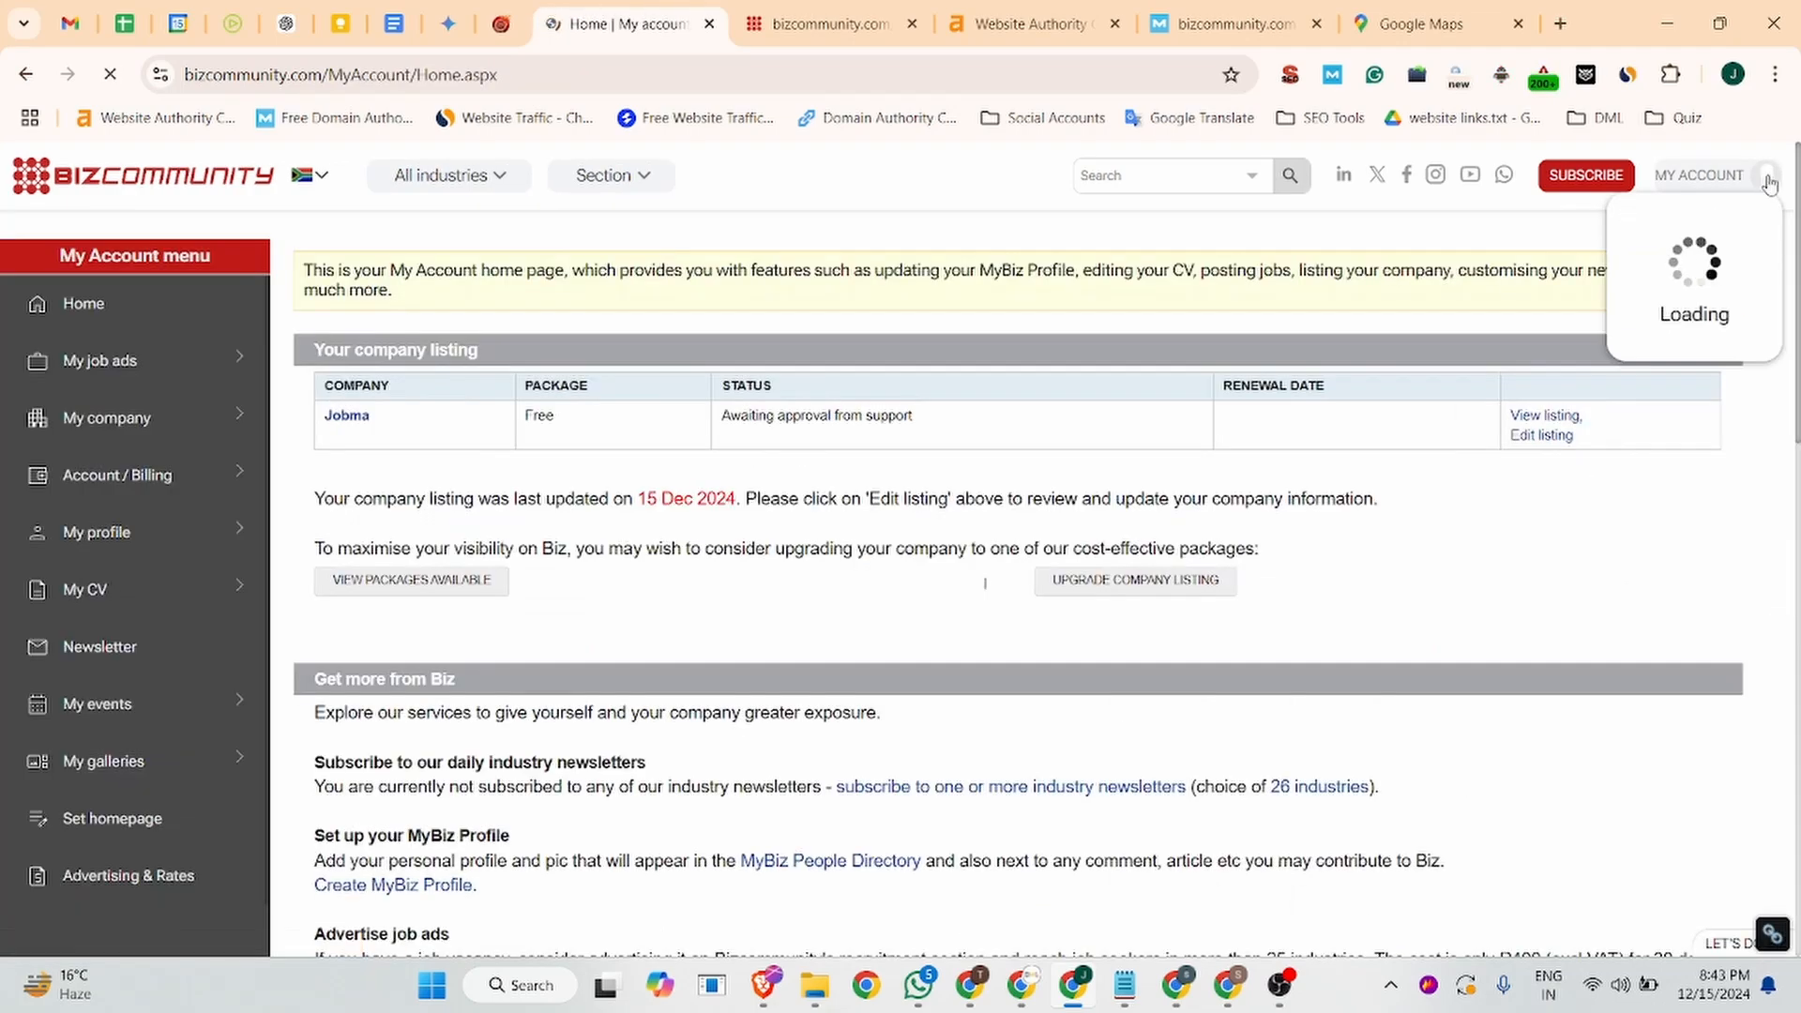
{"action": "scroll", "coordinate": [865, 551], "scroll_direction": "down", "scroll_amount": 4}
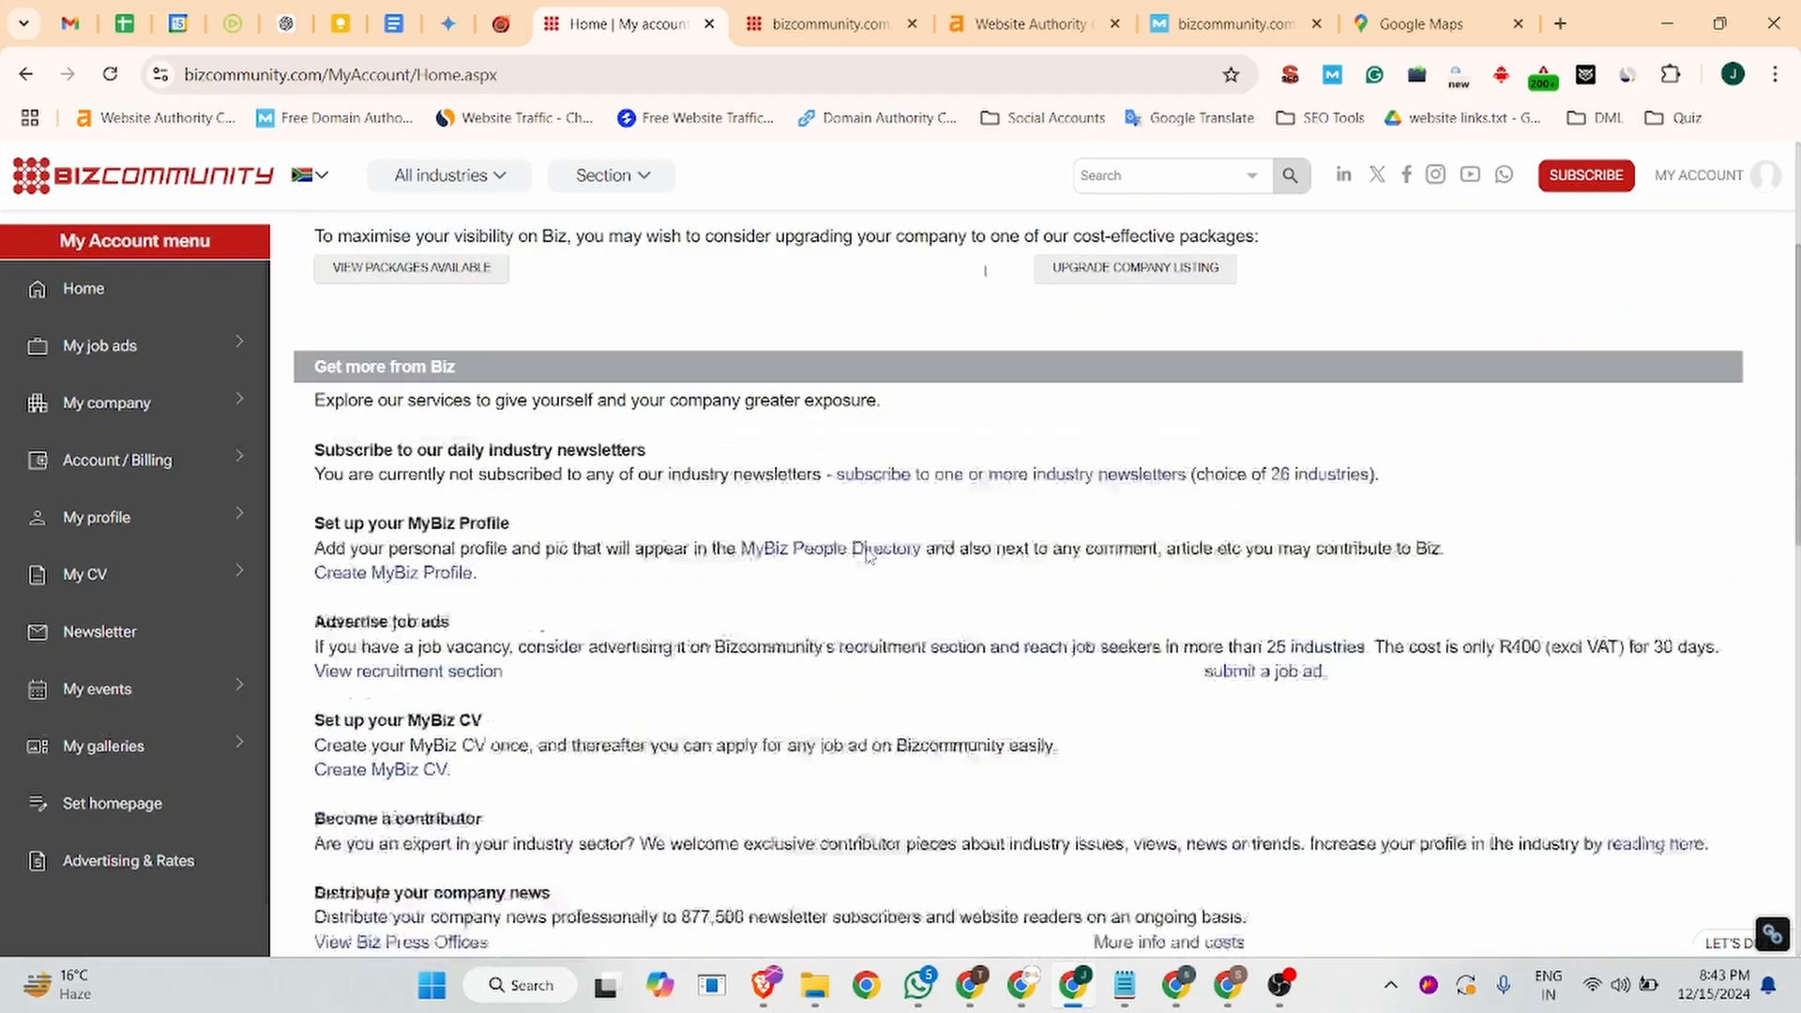
{"action": "scroll", "coordinate": [868, 554], "scroll_direction": "up", "scroll_amount": 4}
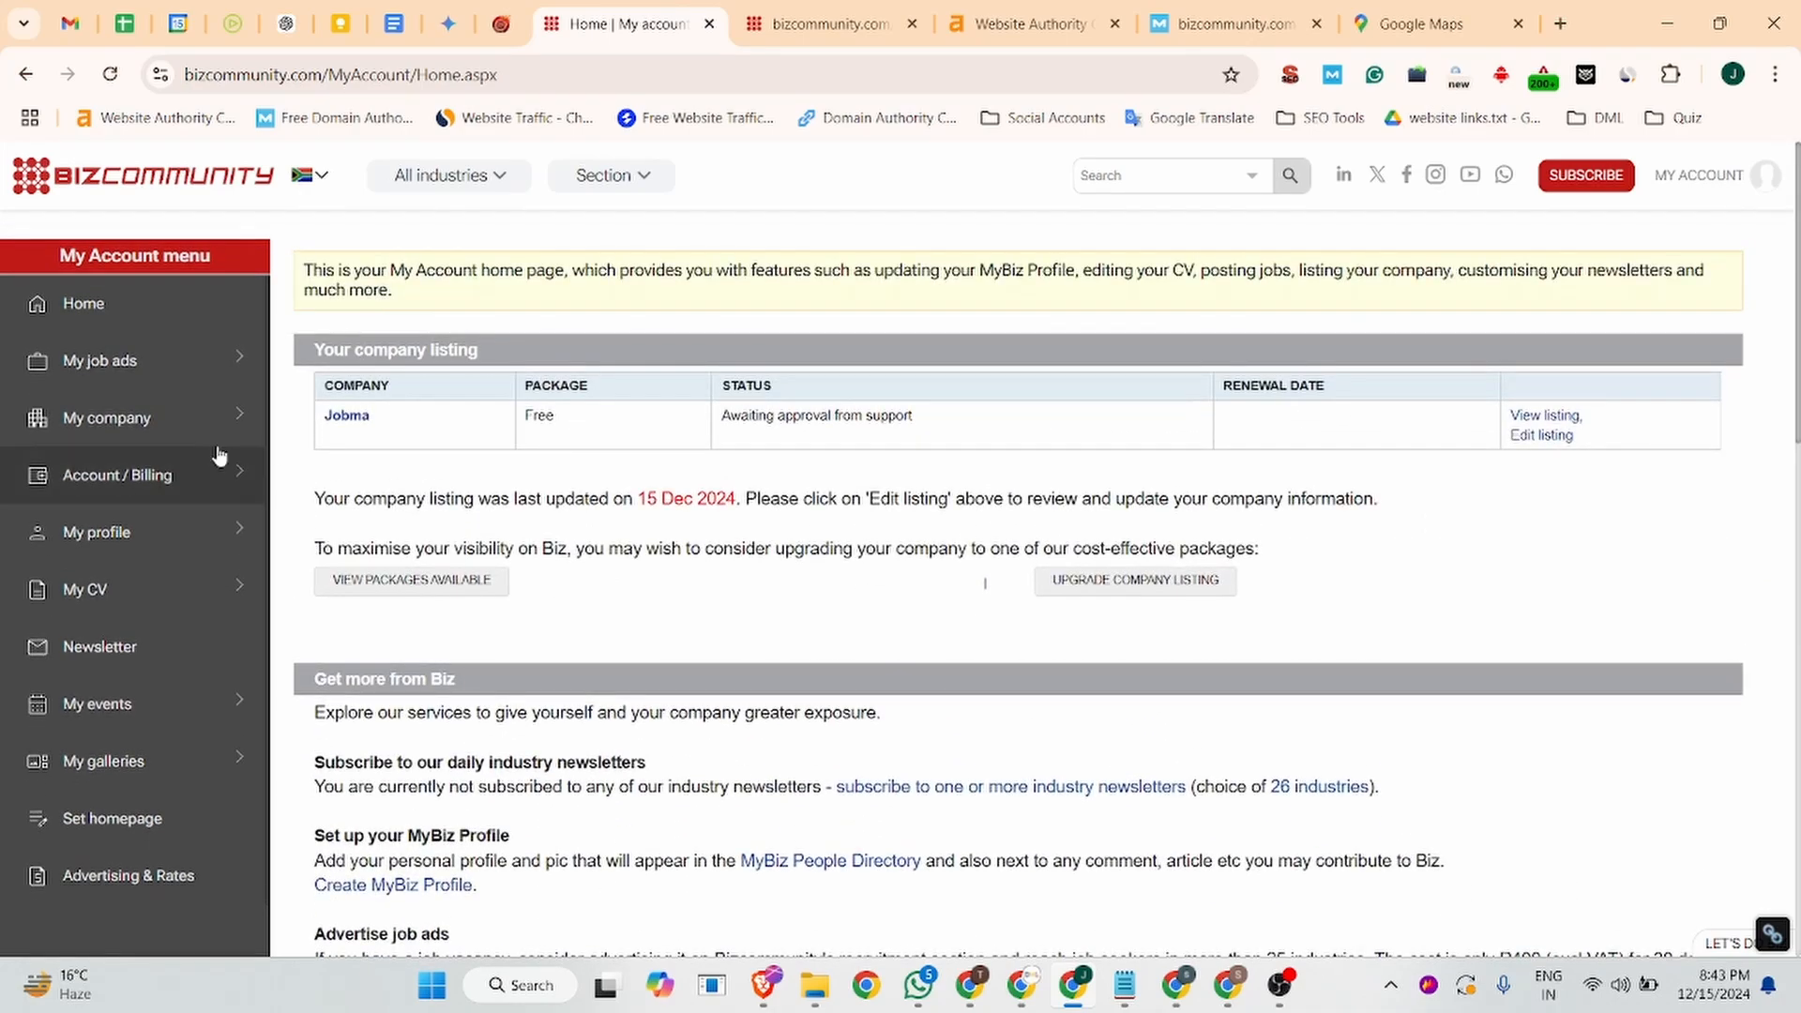
{"action": "left_click", "coordinate": [141, 418]}
{"action": "left_click", "coordinate": [93, 463]}
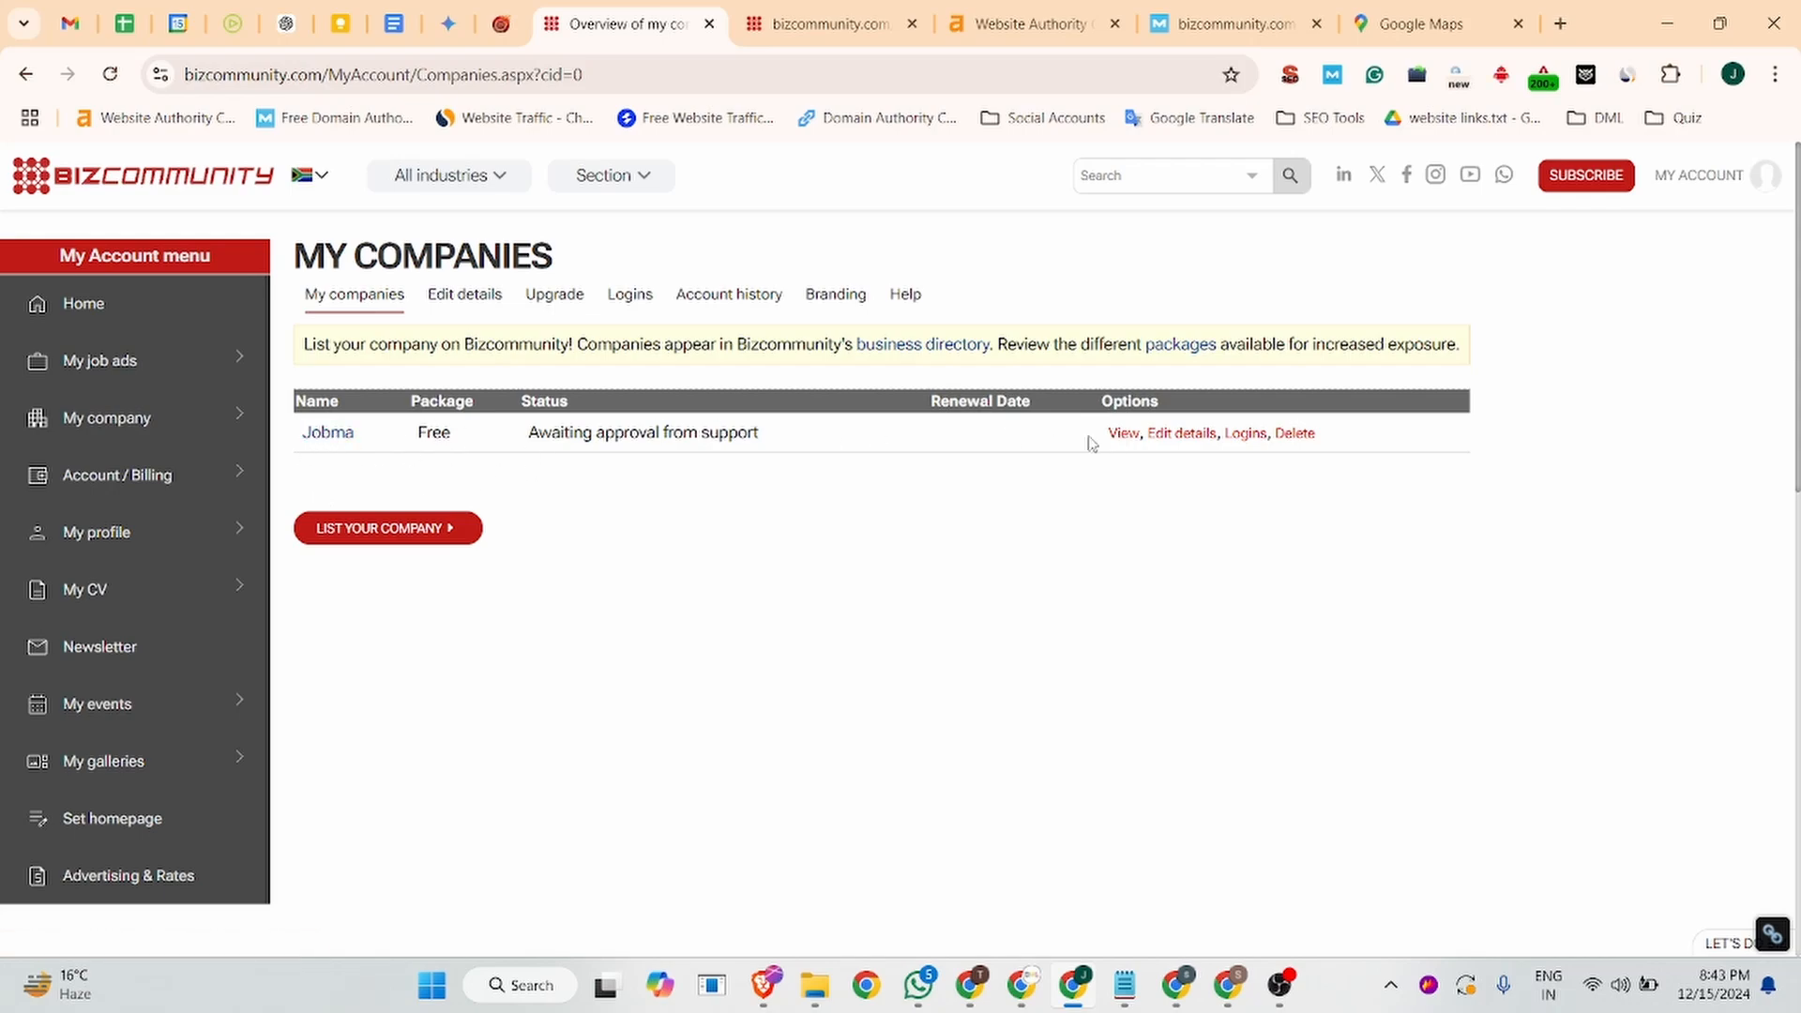
- Reopen the My companies overview from the account home page and view Jobma's public listing
{"action": "left_click", "coordinate": [1772, 178]}
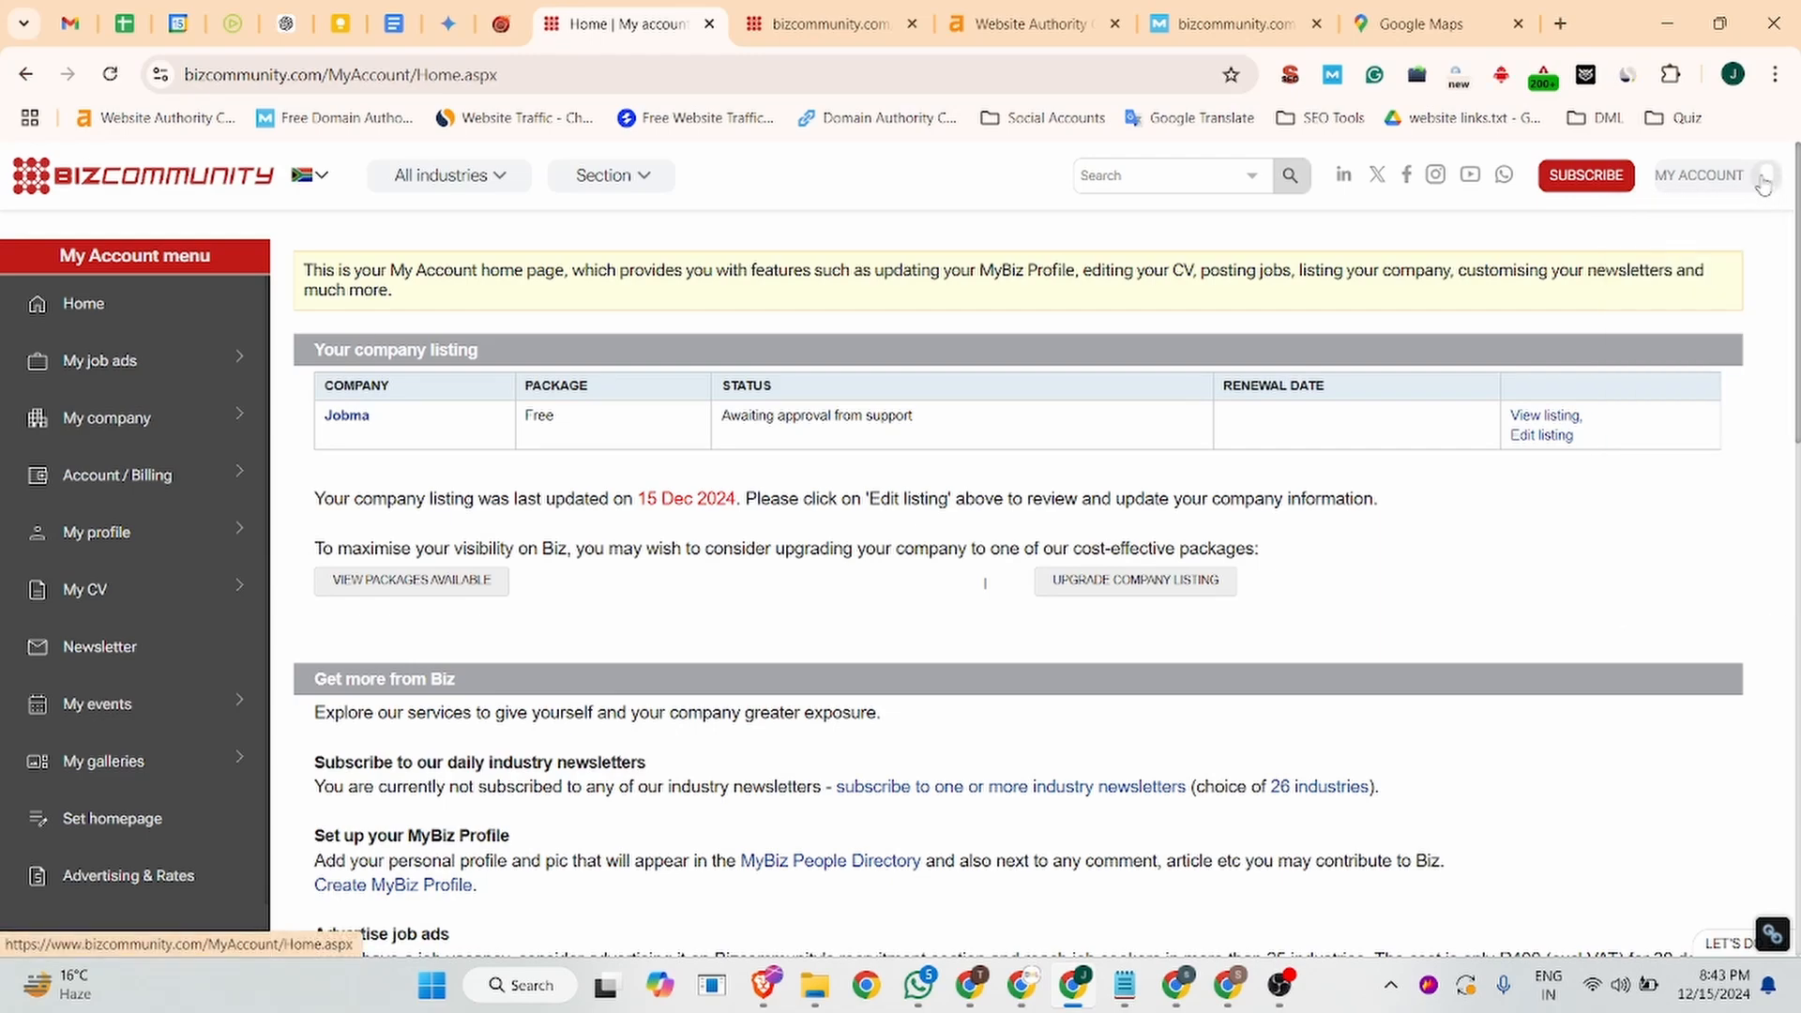
{"action": "left_click", "coordinate": [113, 420]}
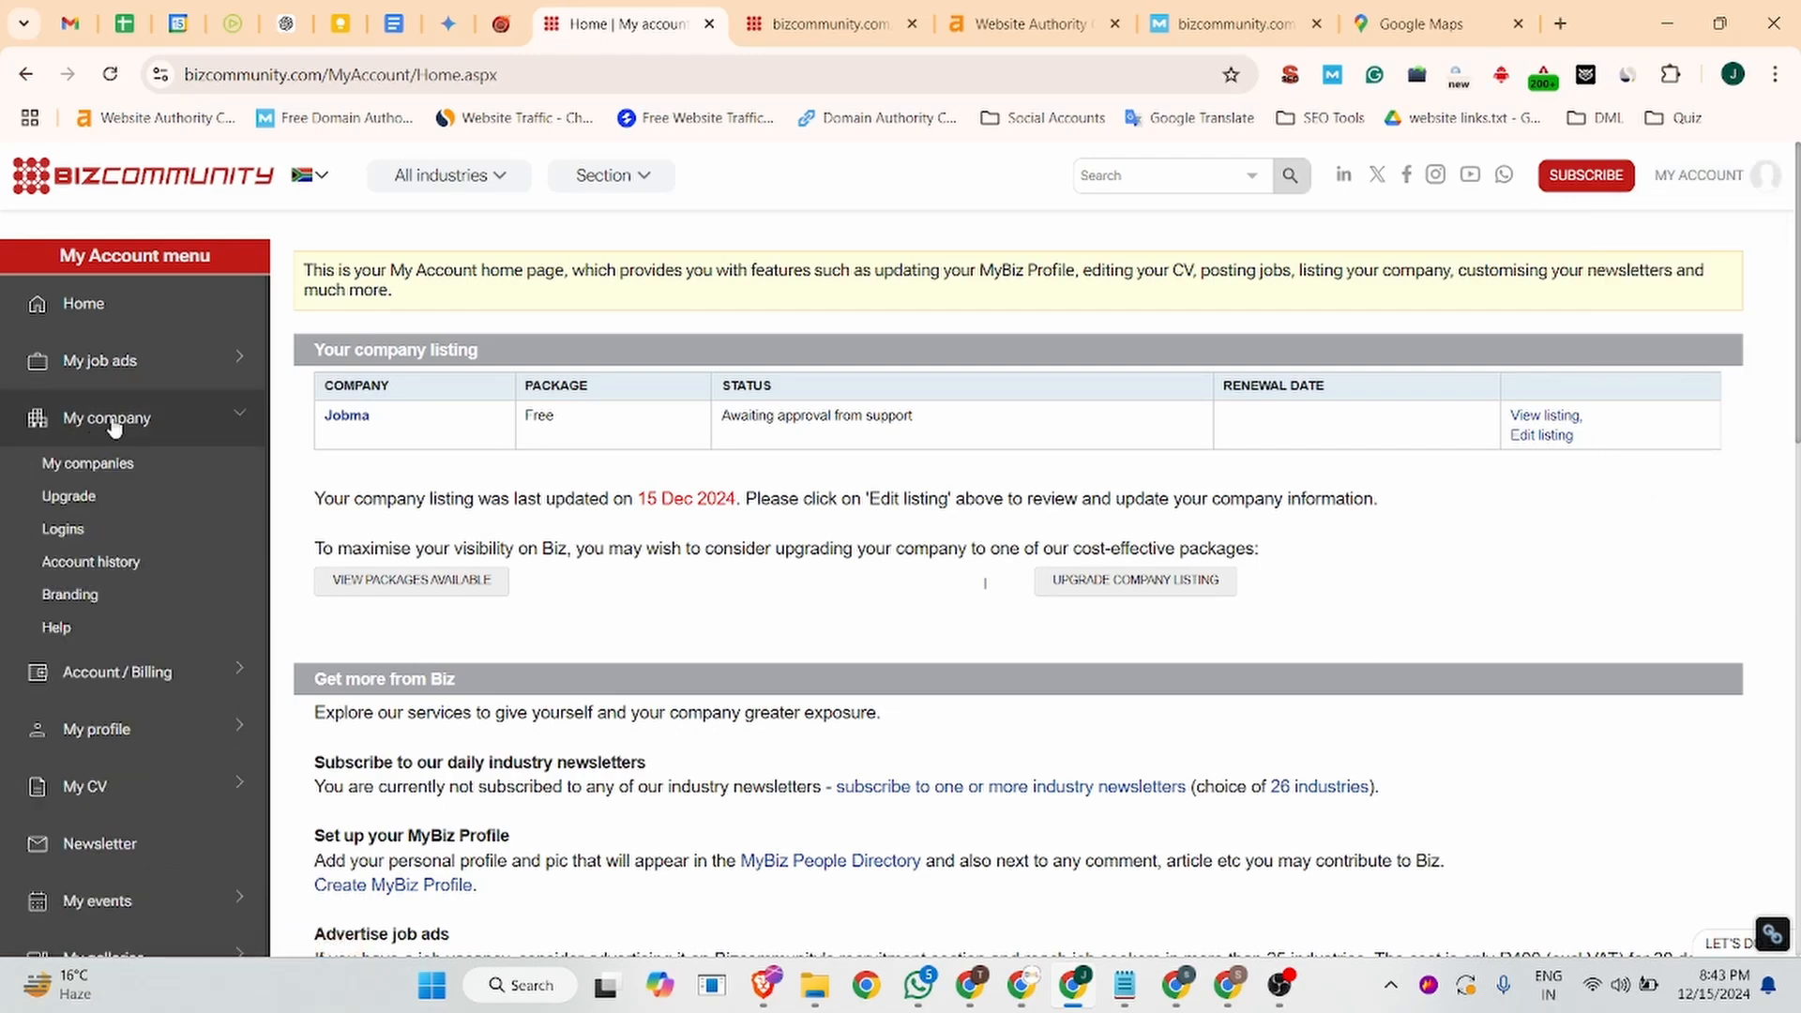
{"action": "left_click", "coordinate": [84, 469]}
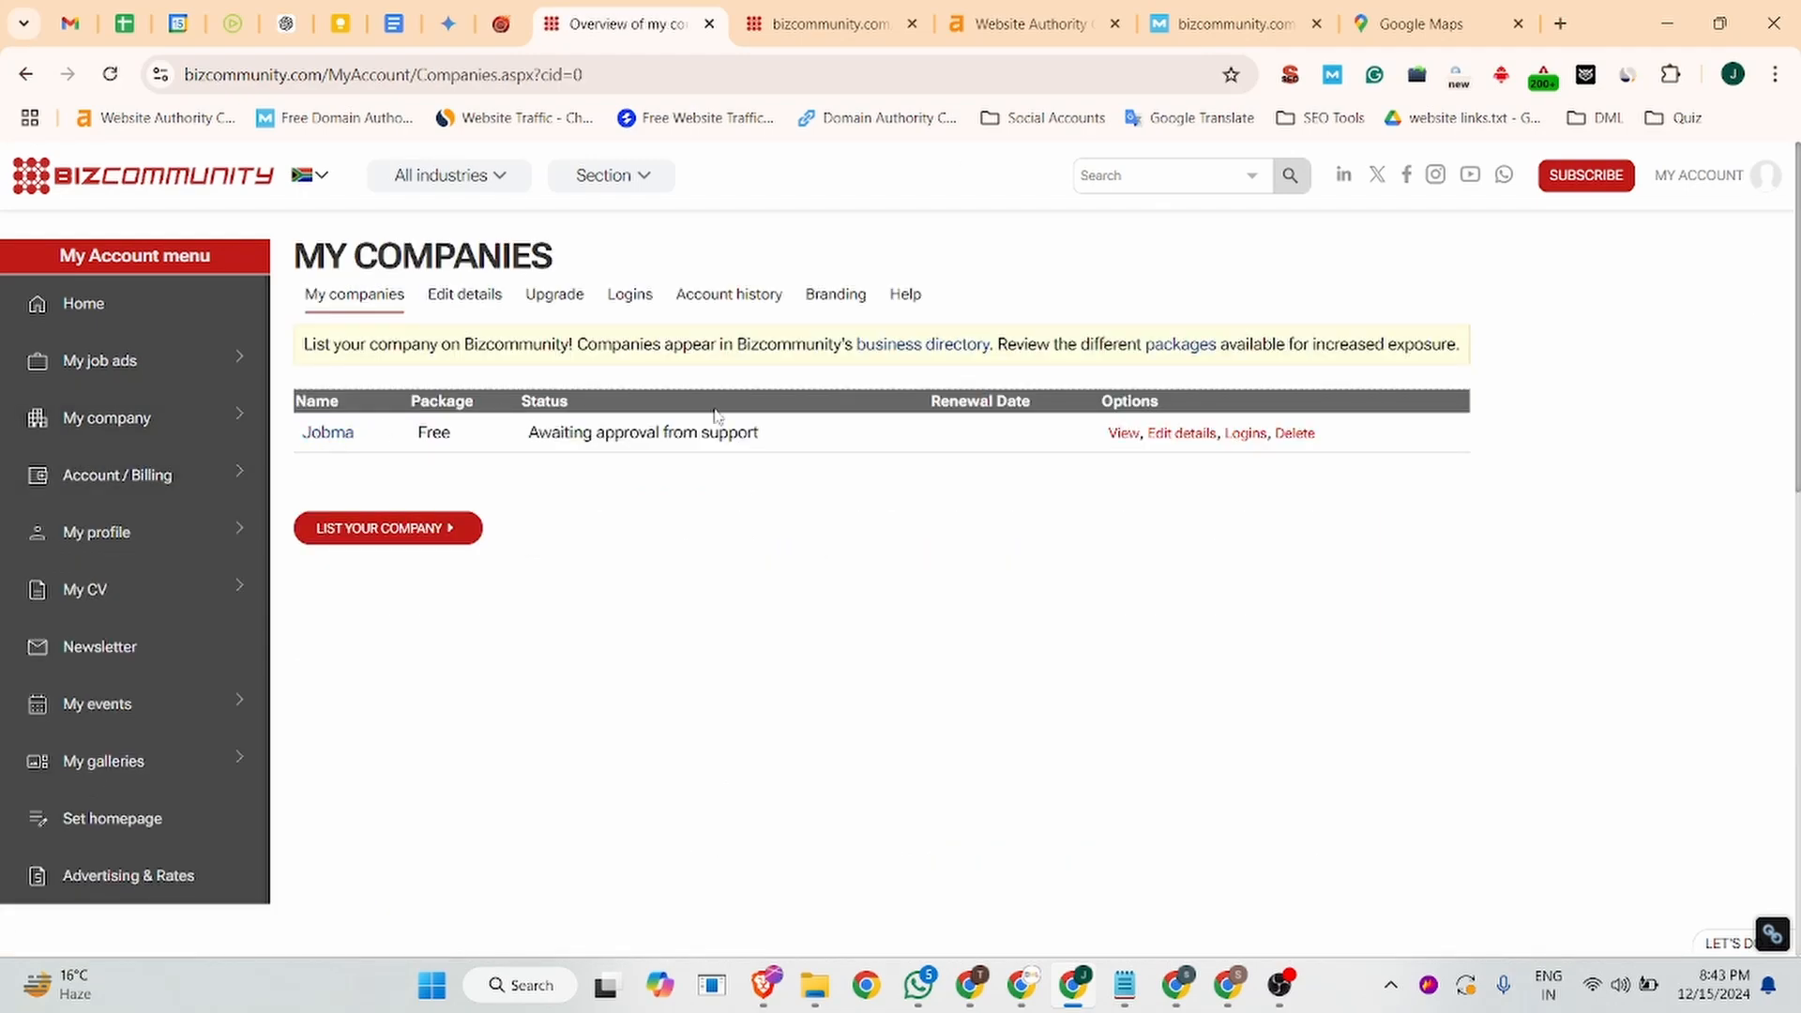
{"action": "left_click", "coordinate": [1121, 437]}
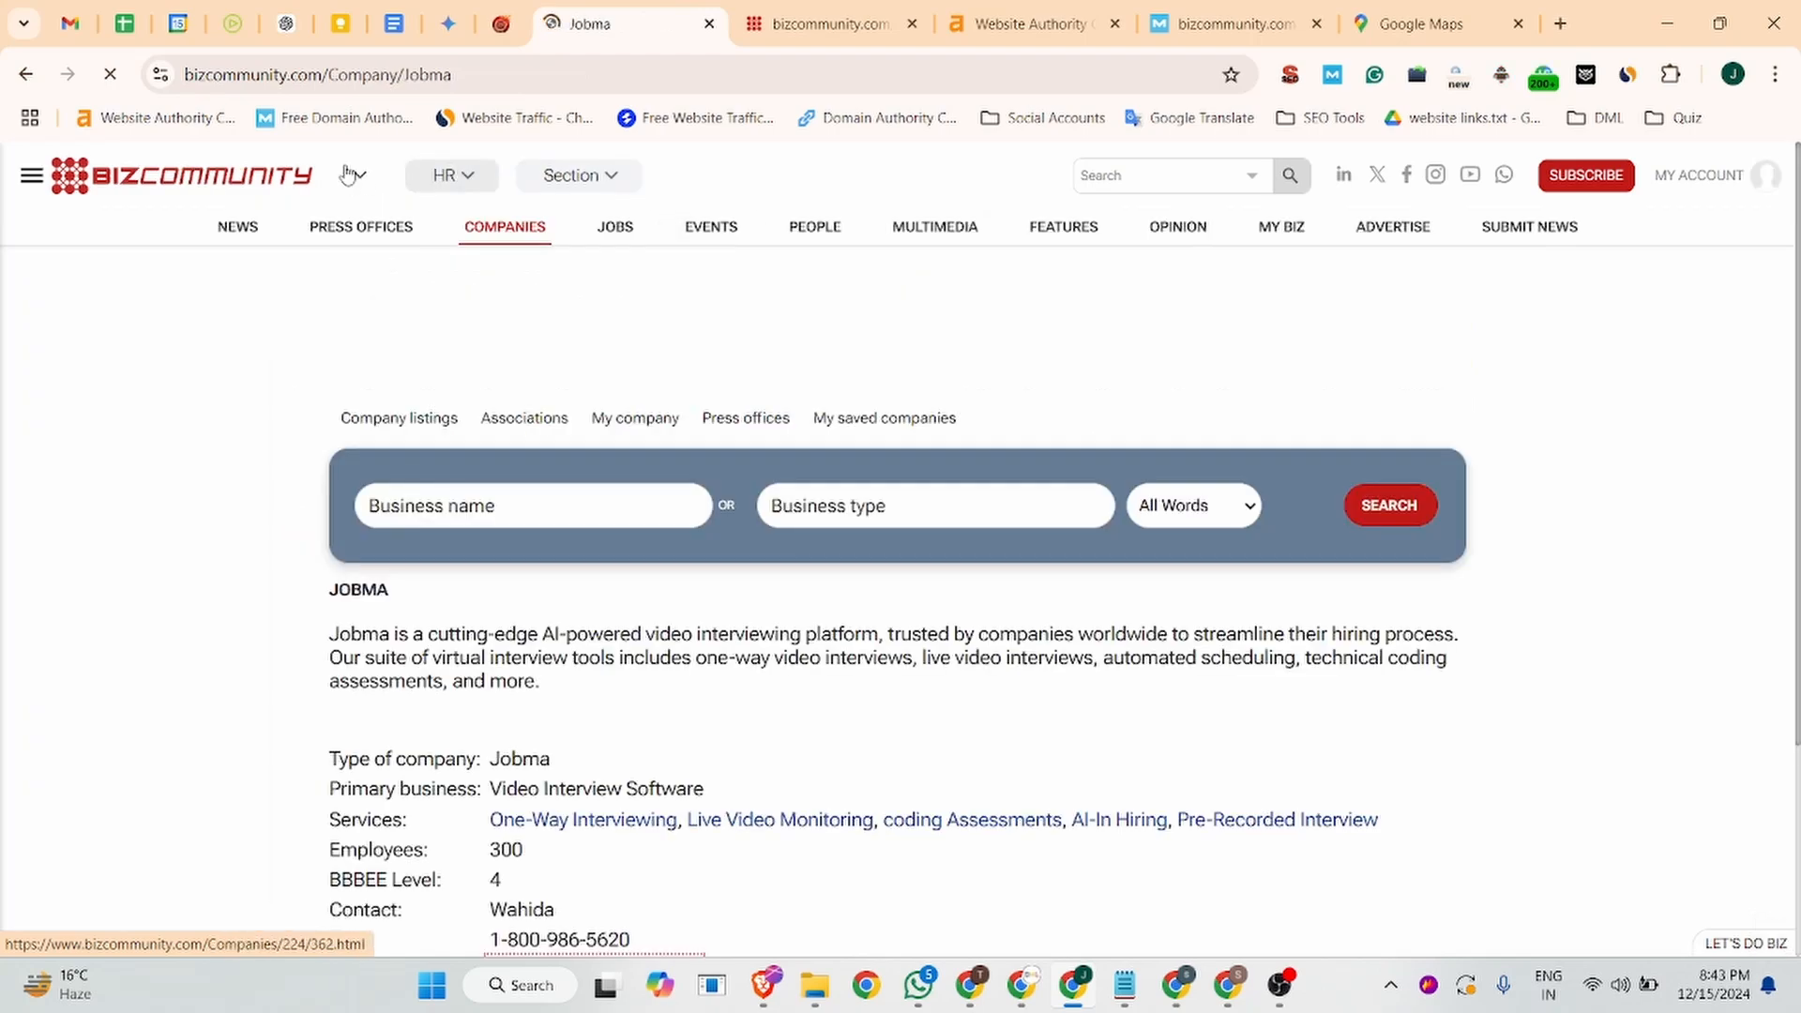
- Copy the Jobma listing's URL and open it in a new incognito window
{"action": "left_click", "coordinate": [369, 75]}
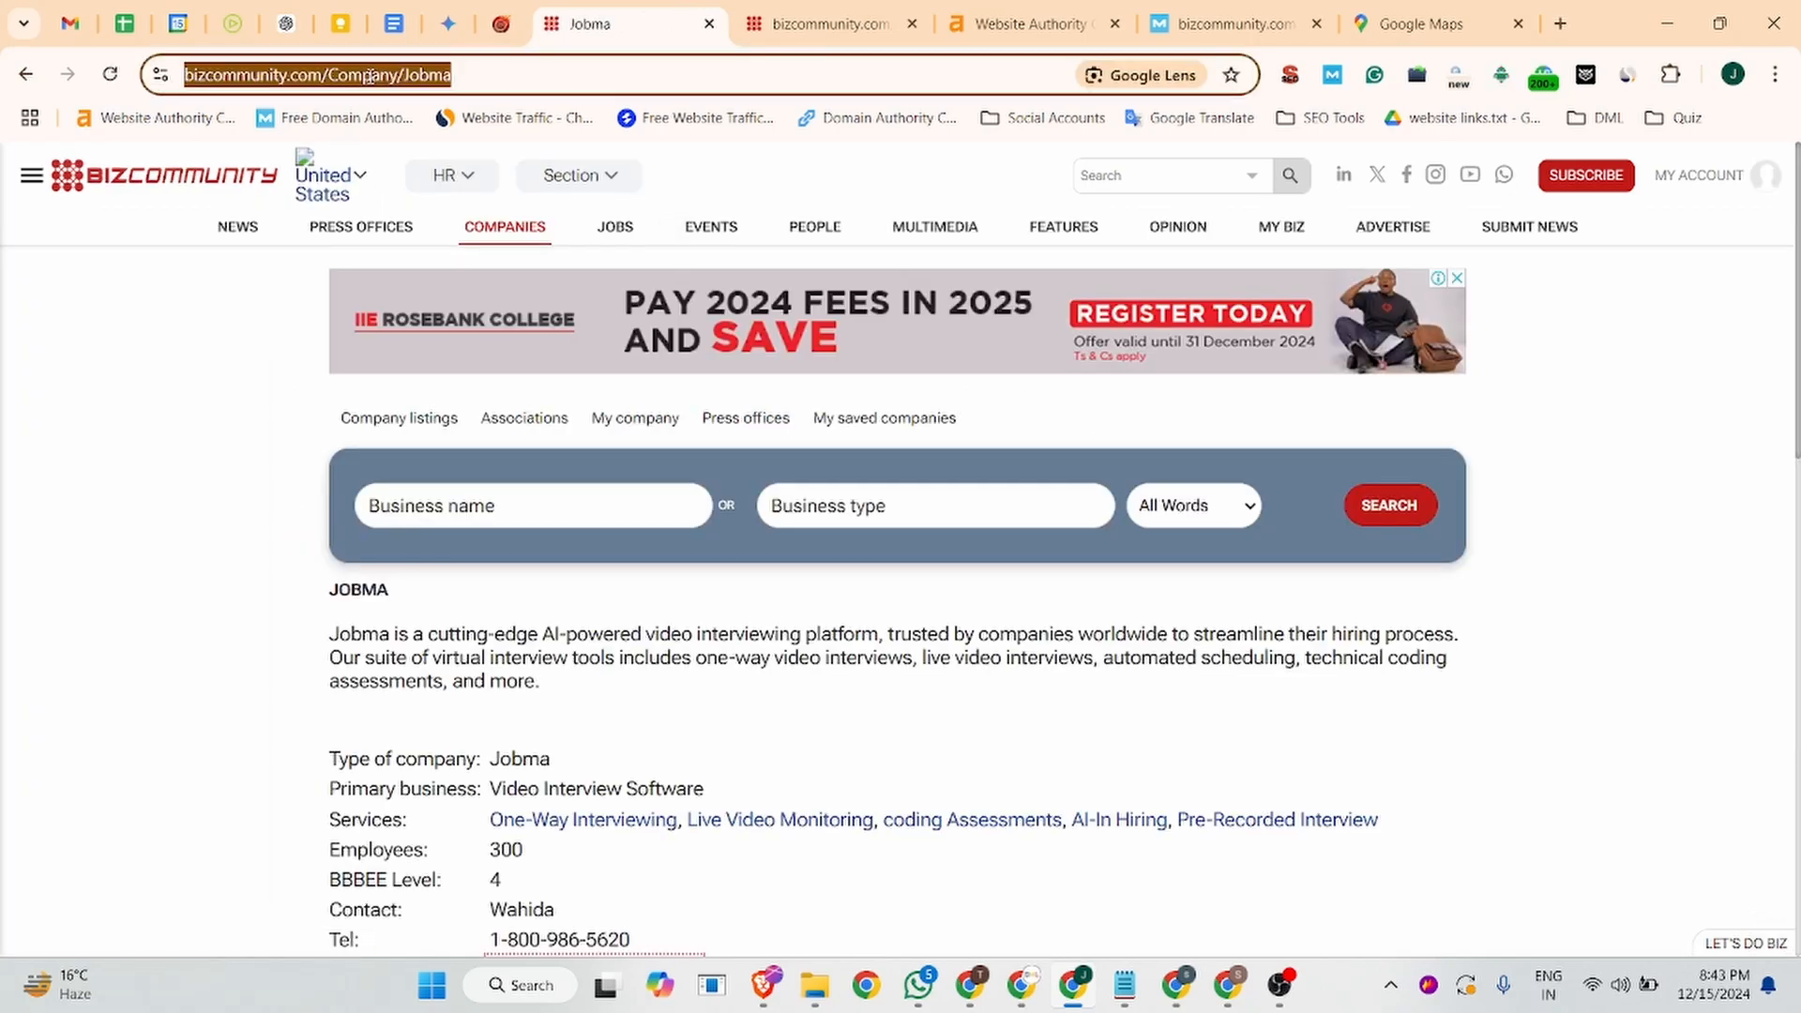
{"action": "key", "text": "ctrl+c"}
{"action": "key", "text": "ctrl+shift+n"}
{"action": "key", "text": "ctrl+v"}
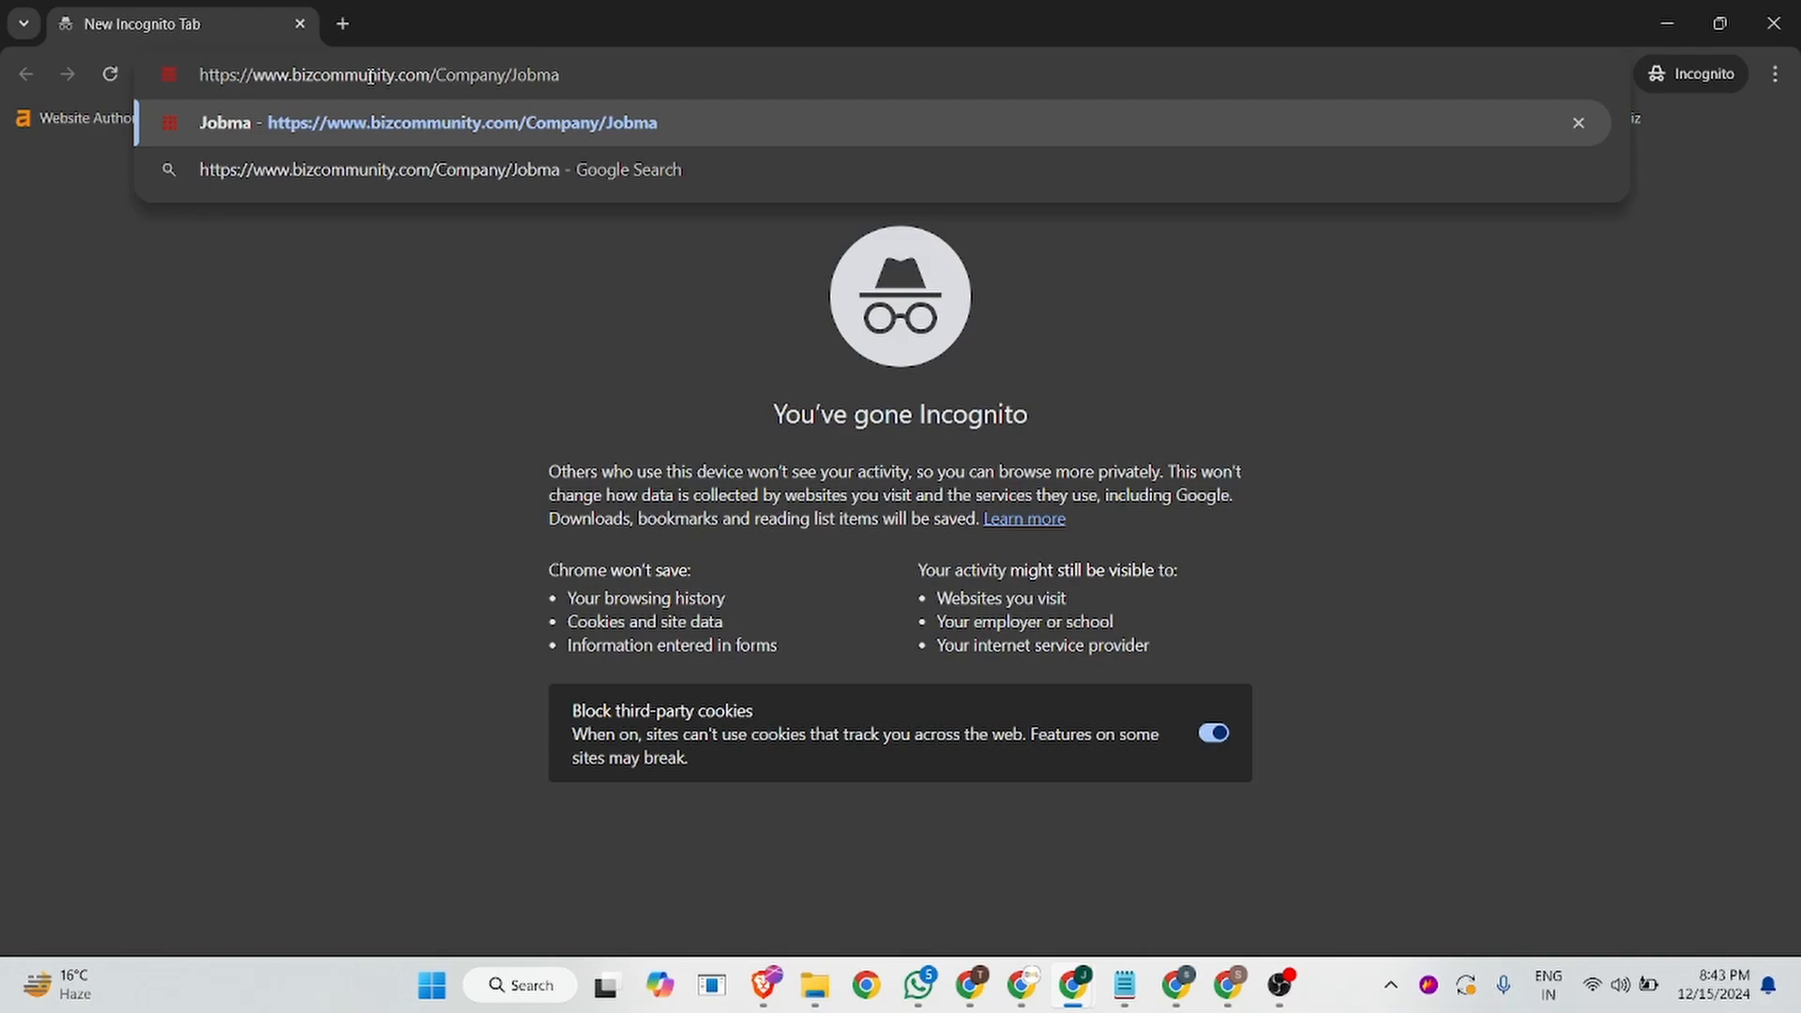
{"action": "key", "text": "Return"}
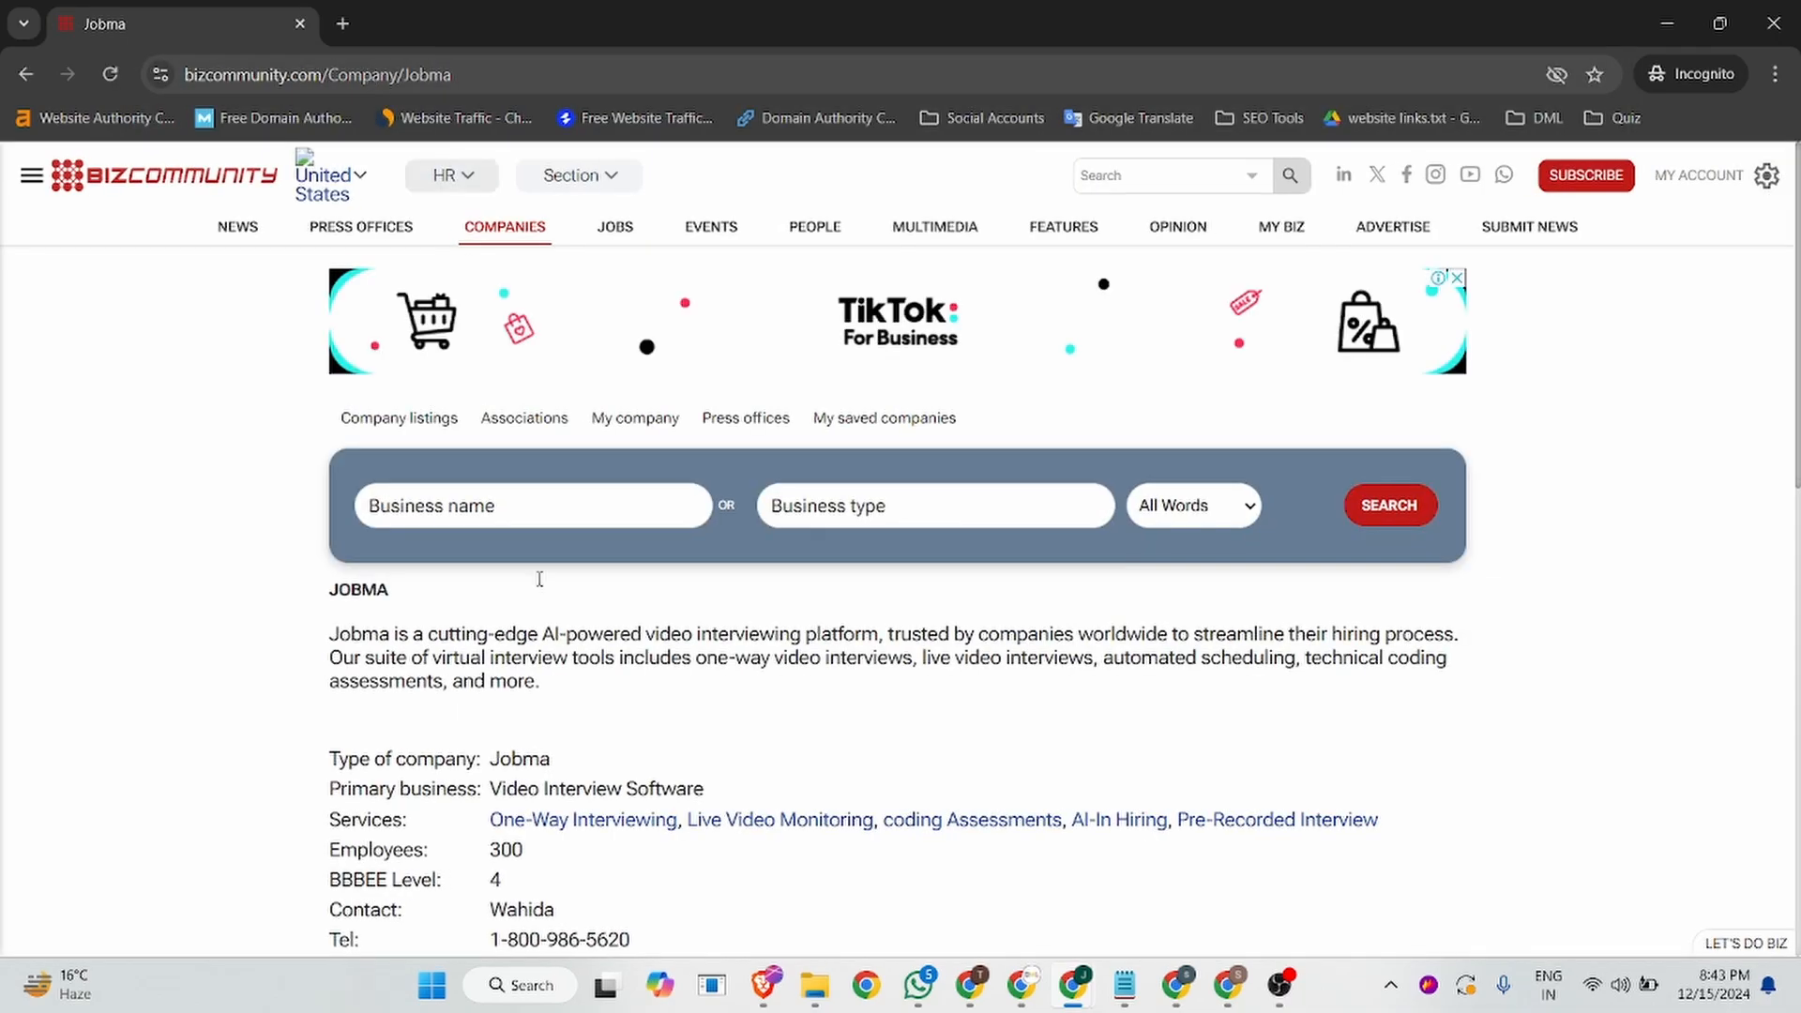
- Inspect the HTML of the listing's web address link, close the developer tools, and look over the rest of the page
{"action": "scroll", "coordinate": [475, 522], "scroll_direction": "down", "scroll_amount": 1}
{"action": "scroll", "coordinate": [475, 522], "scroll_direction": "down", "scroll_amount": 1}
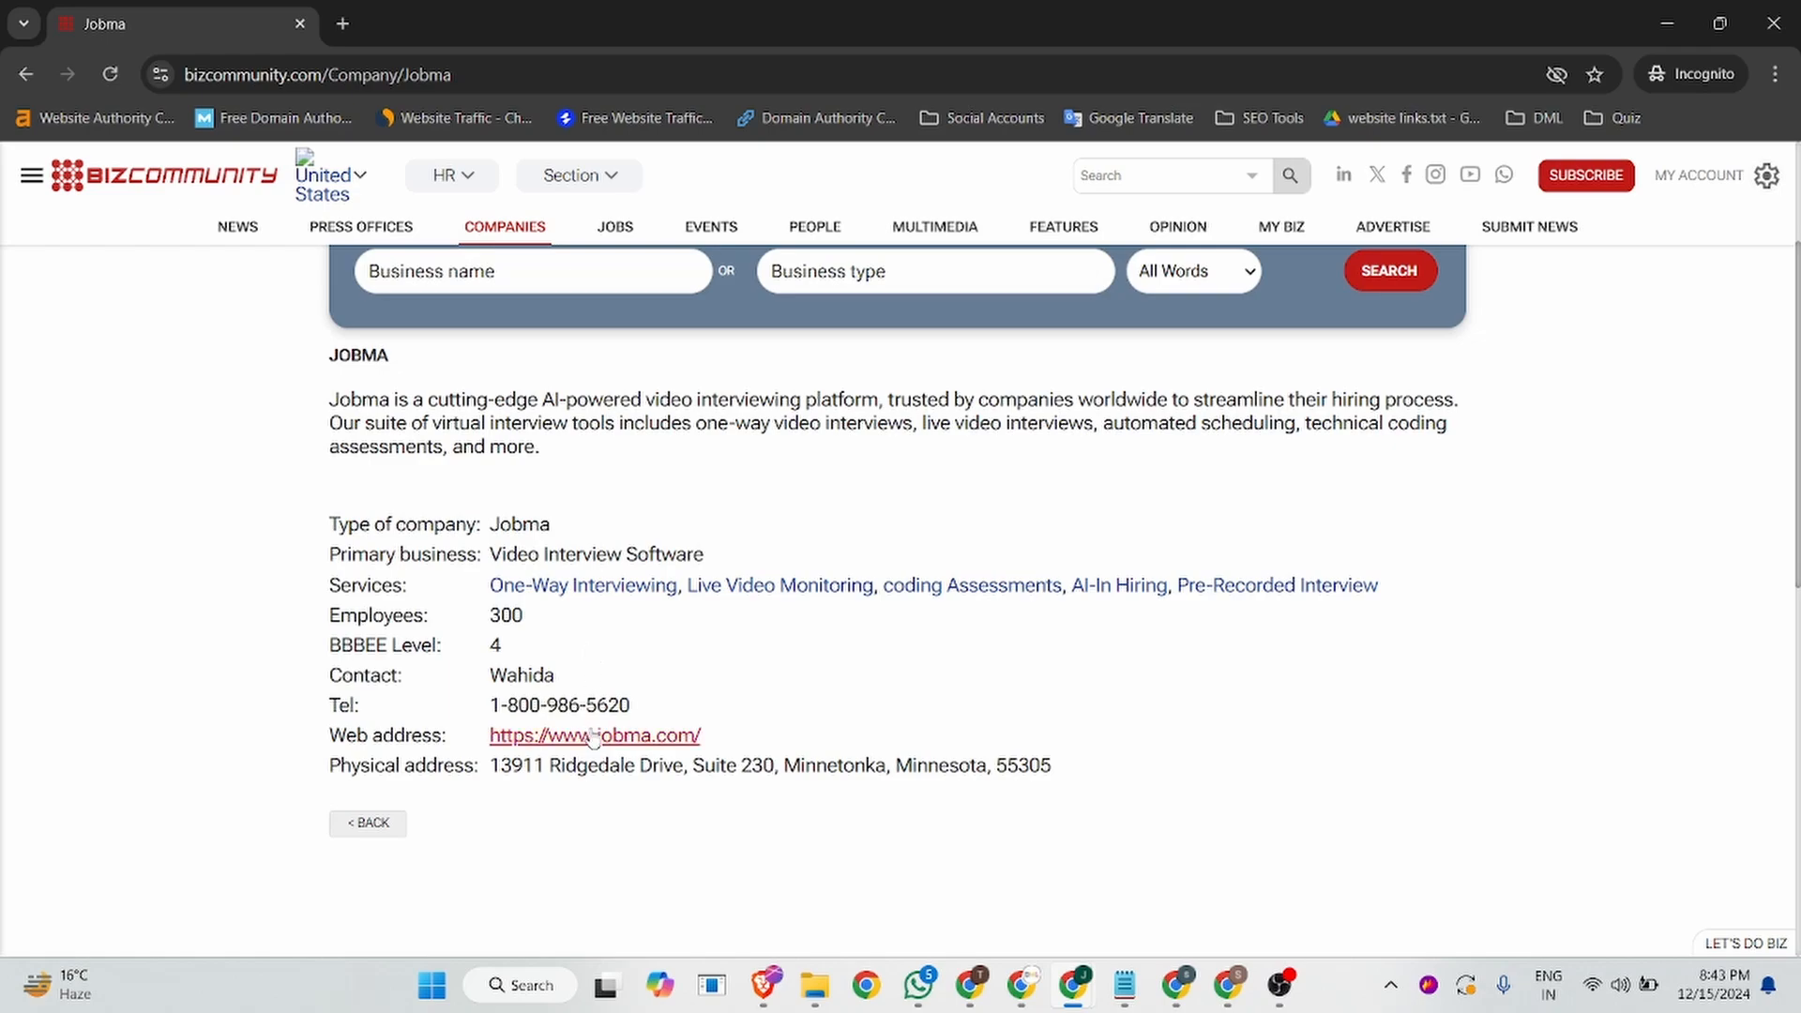
{"action": "right_click", "coordinate": [699, 732]}
{"action": "left_click", "coordinate": [686, 708]}
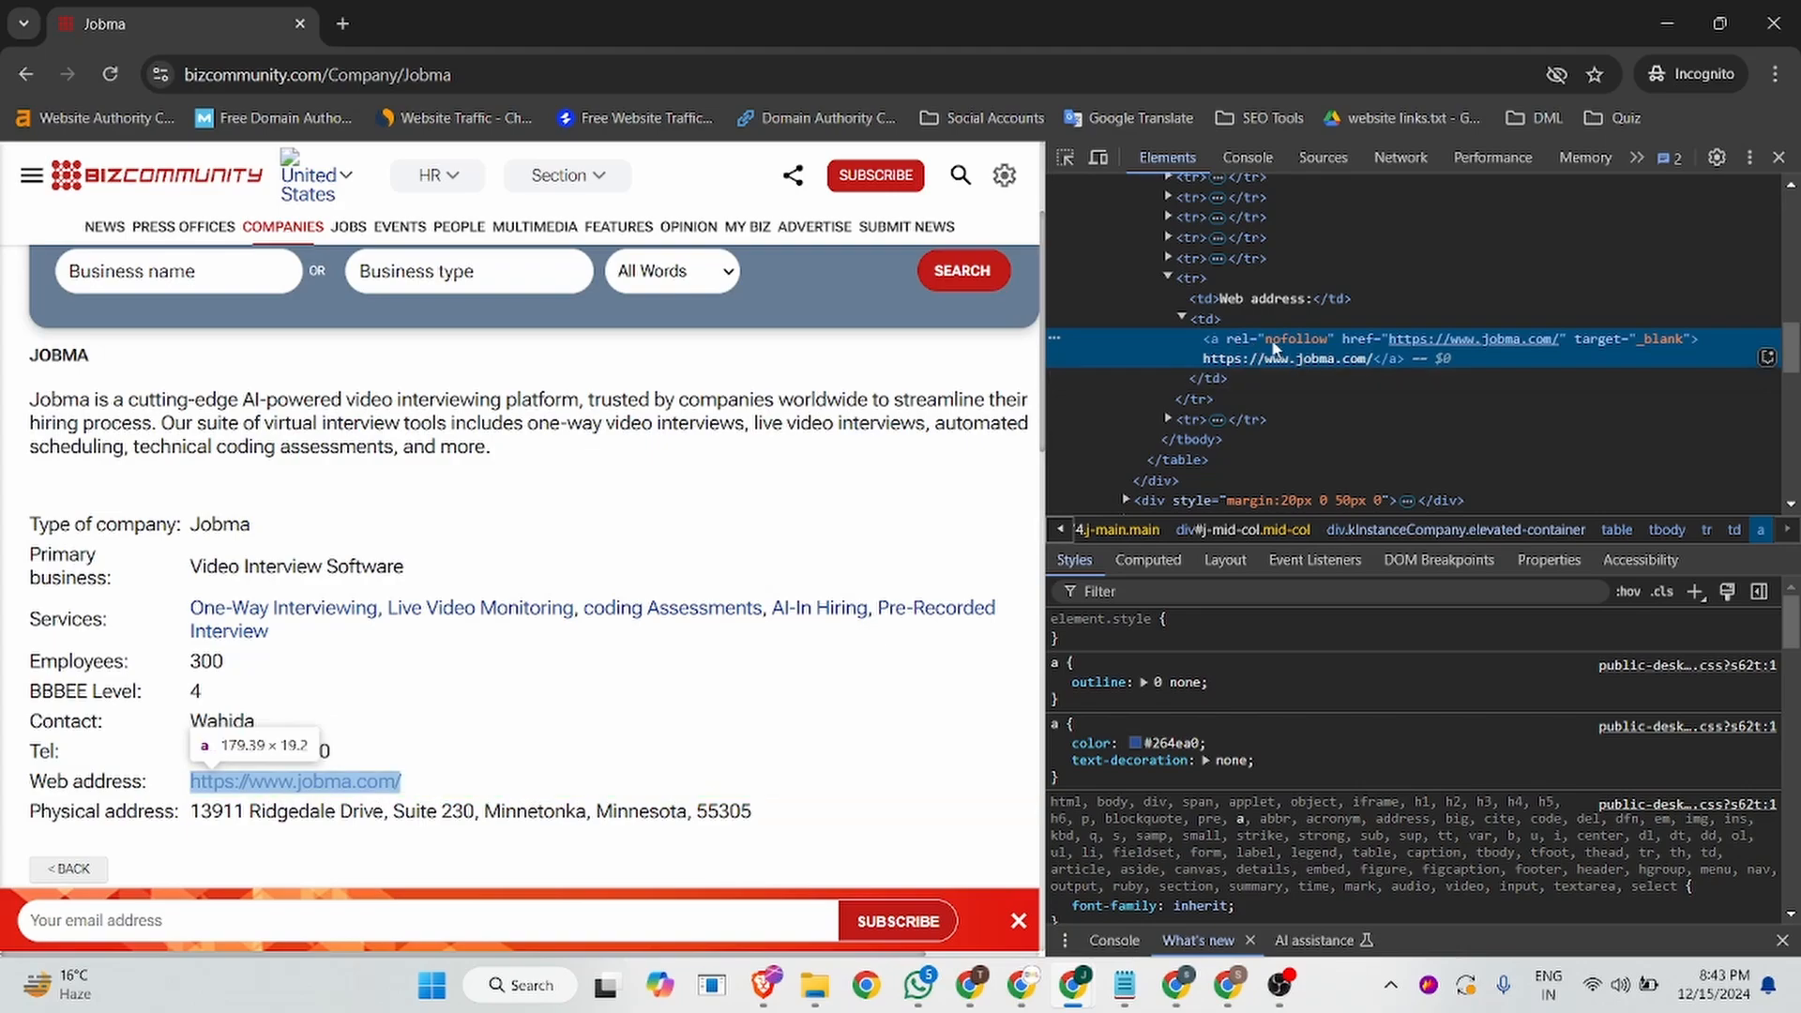
{"action": "left_click", "coordinate": [1778, 156]}
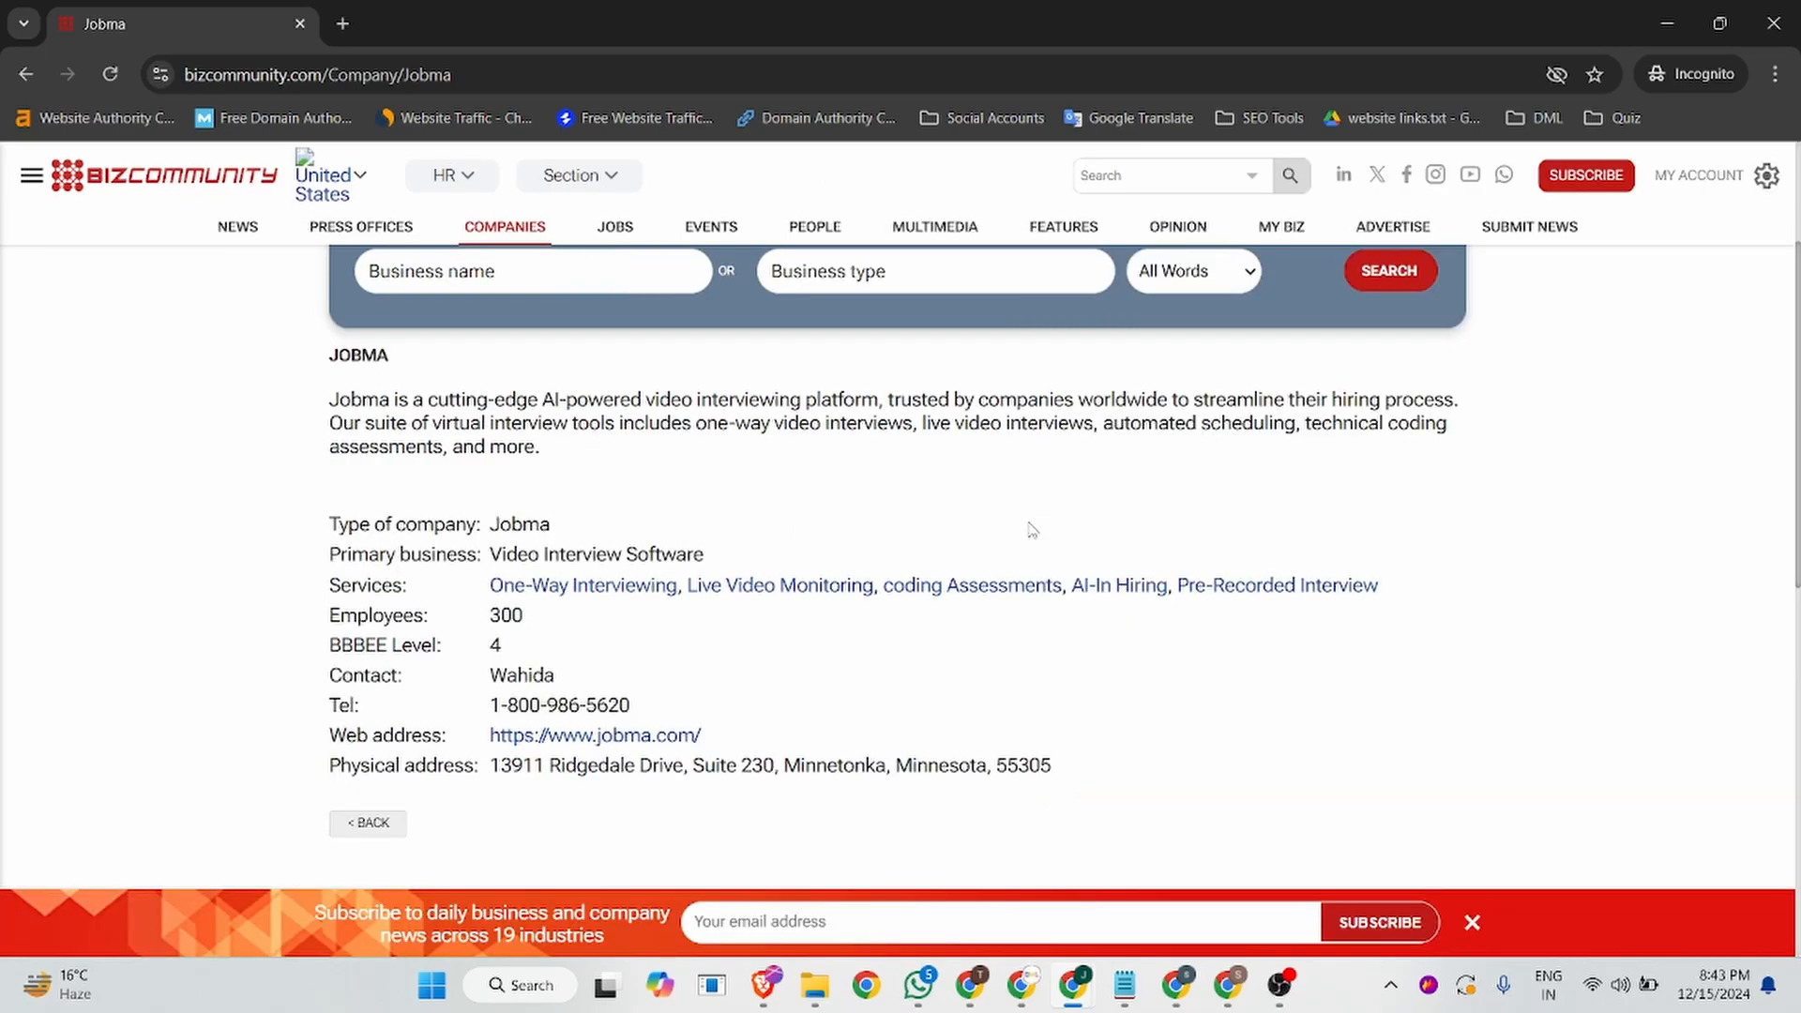
{"action": "scroll", "coordinate": [542, 525], "scroll_direction": "down", "scroll_amount": 8}
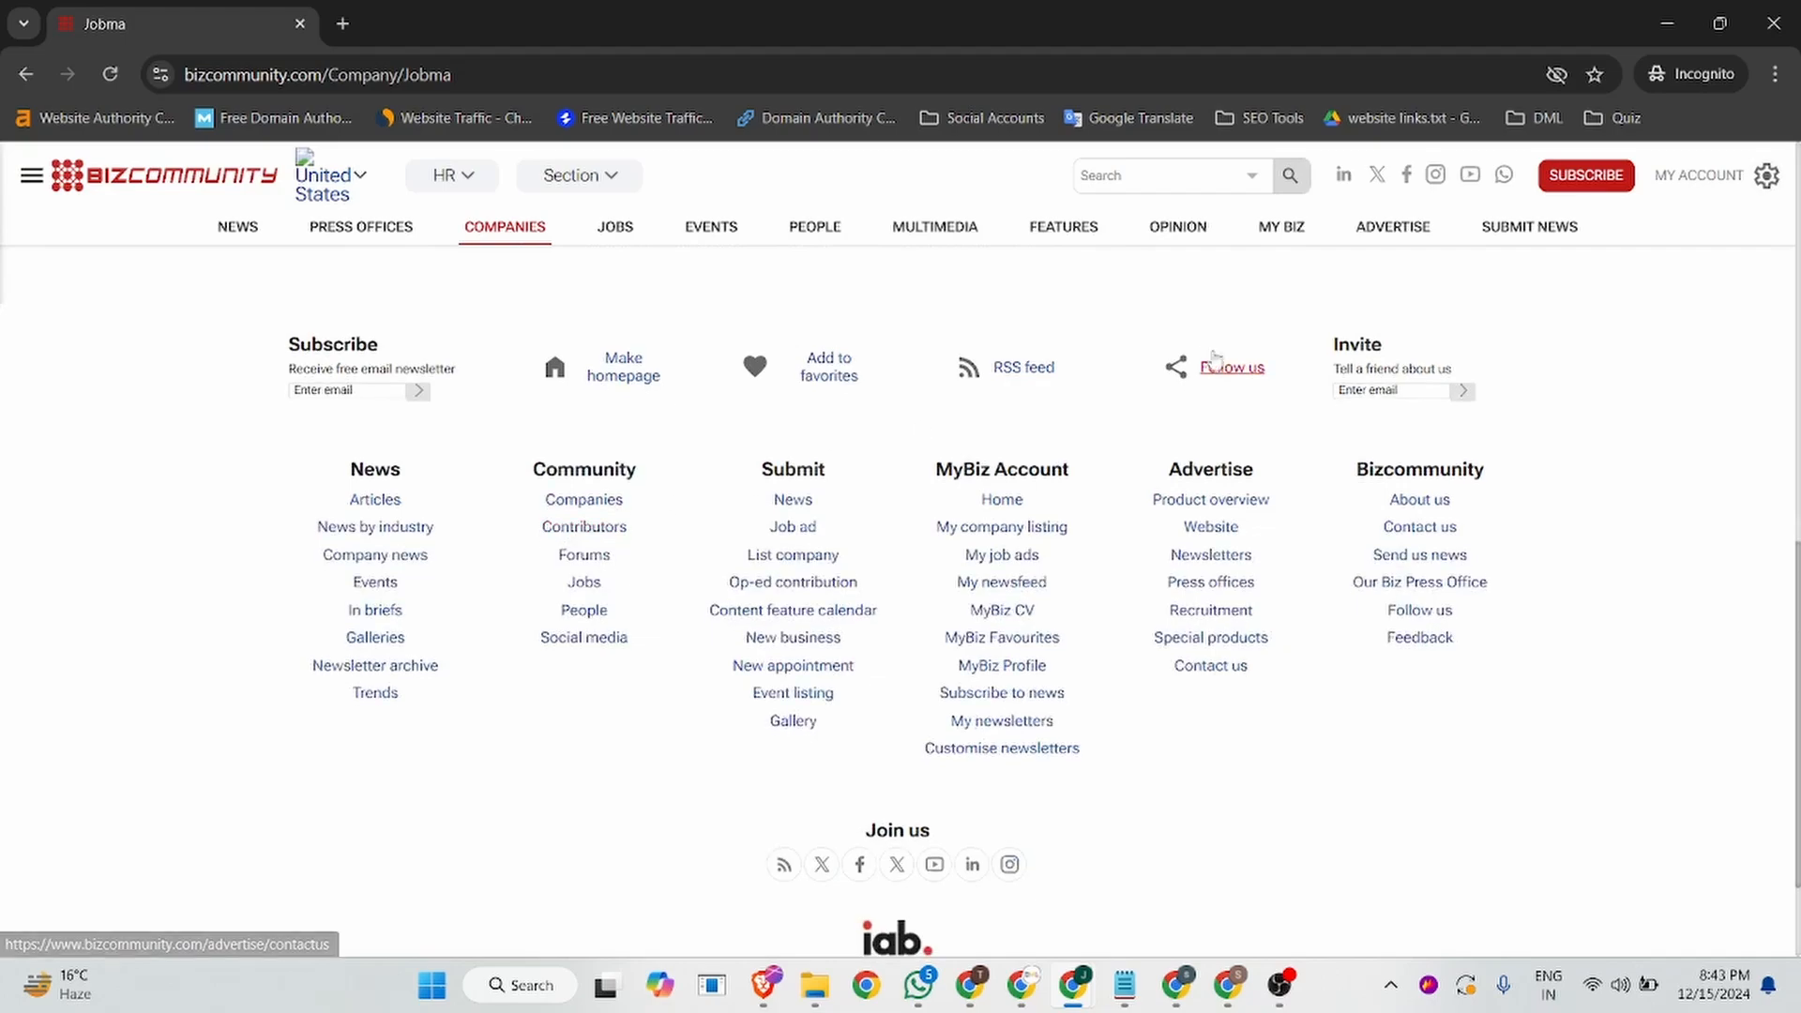
{"action": "scroll", "coordinate": [1021, 385], "scroll_direction": "up", "scroll_amount": 6}
{"action": "scroll", "coordinate": [1021, 385], "scroll_direction": "up", "scroll_amount": 5}
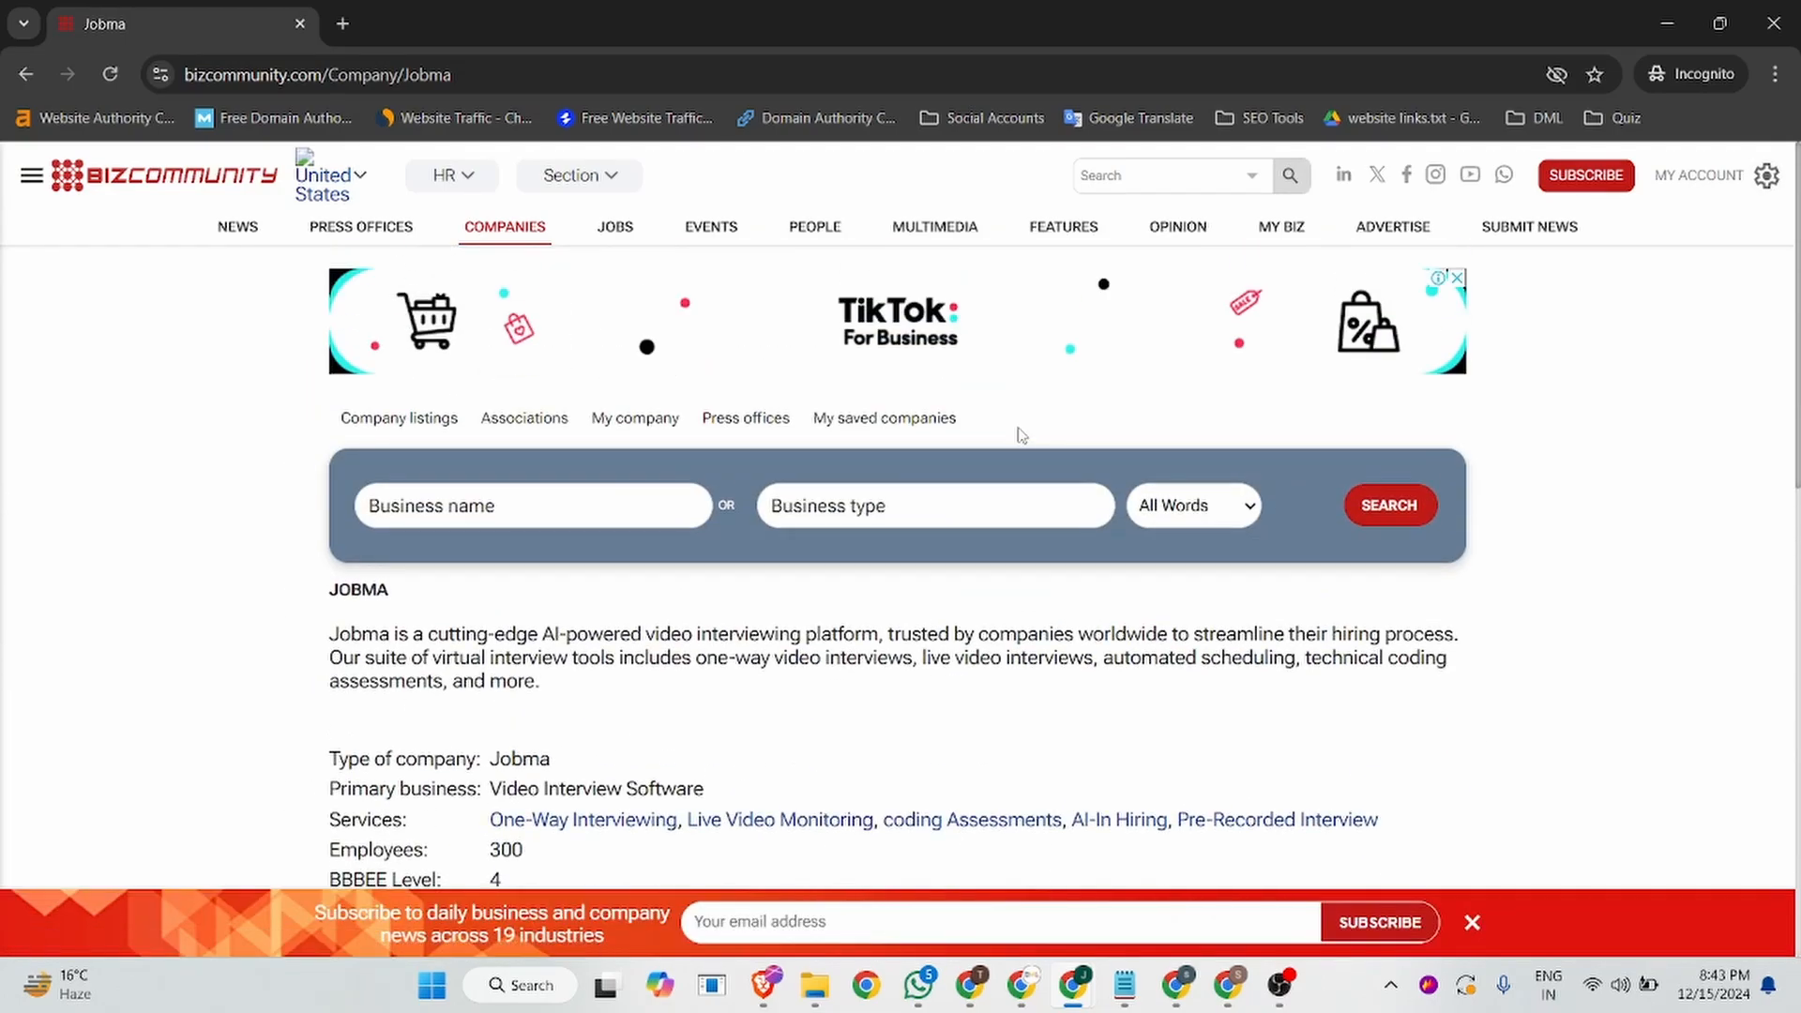